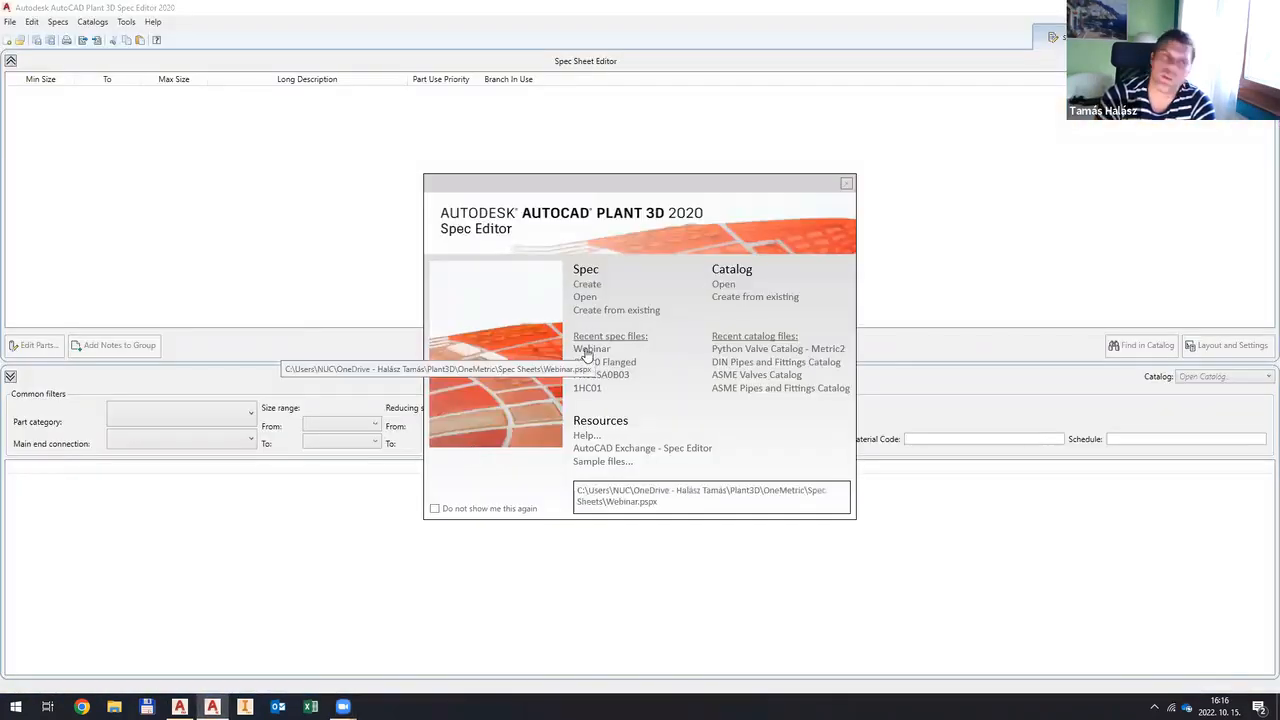
Step: Open the recent Webinar spec and shrink the window to a smaller size in the desktop's upper corner
click(590, 349)
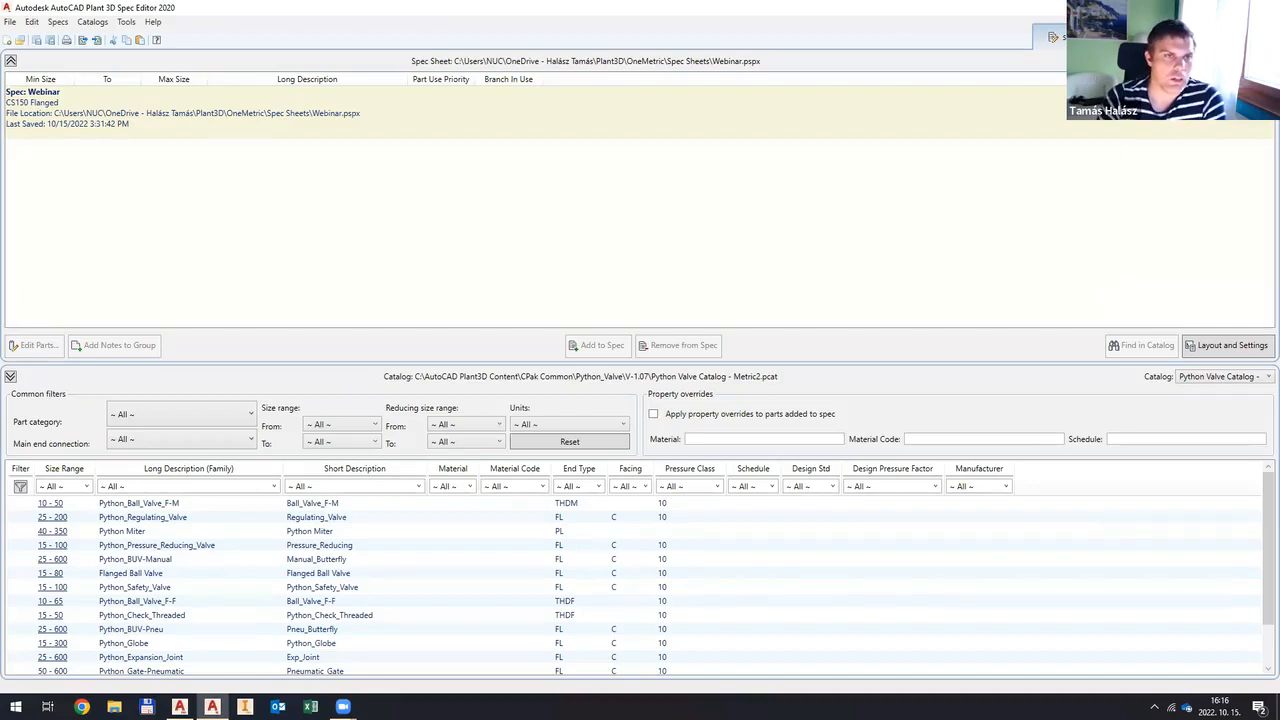
key(super+Down)
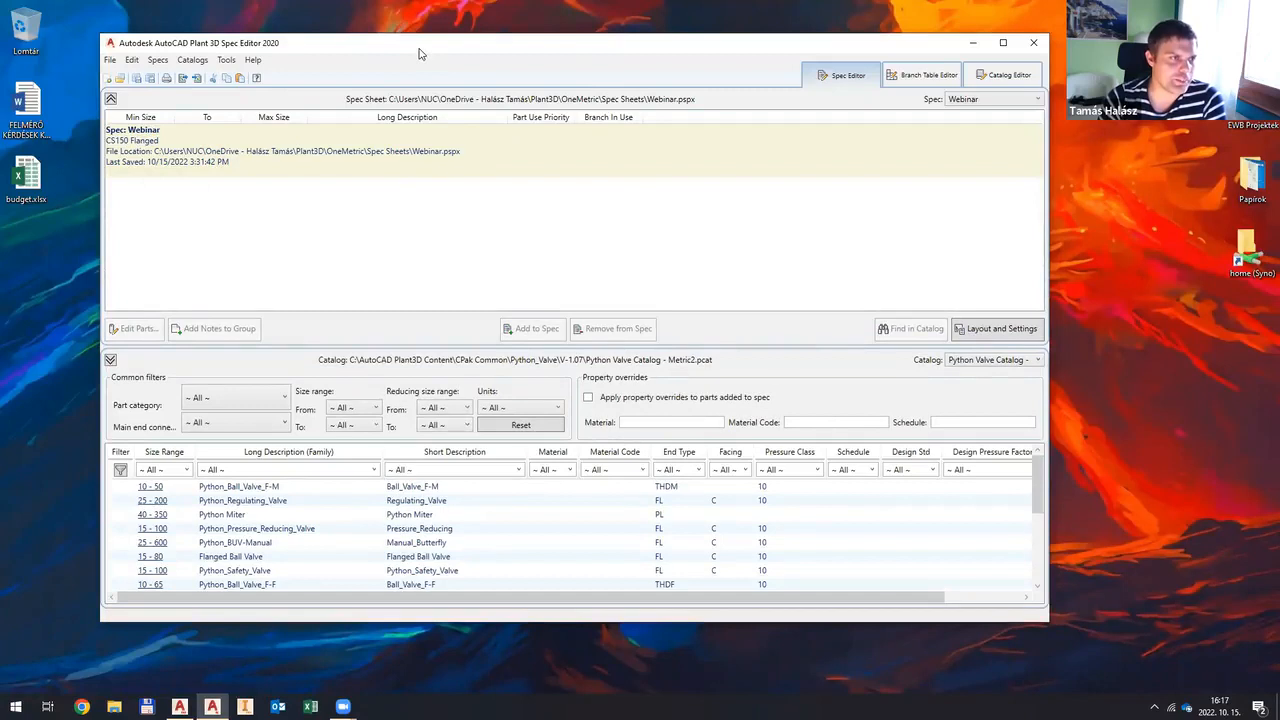
drag(423, 49, 327, 25)
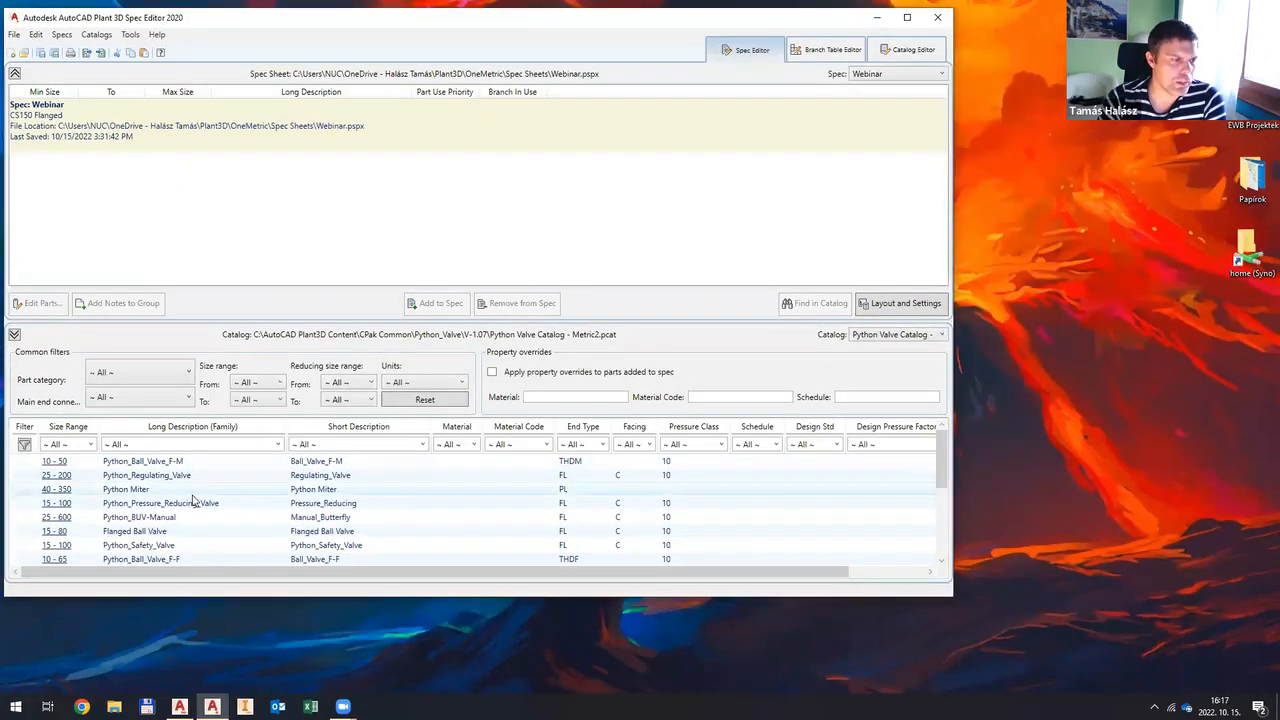
Step: Switch the part catalog to DIN Pipes and Fittings Catalog and sort its families by long description
click(930, 335)
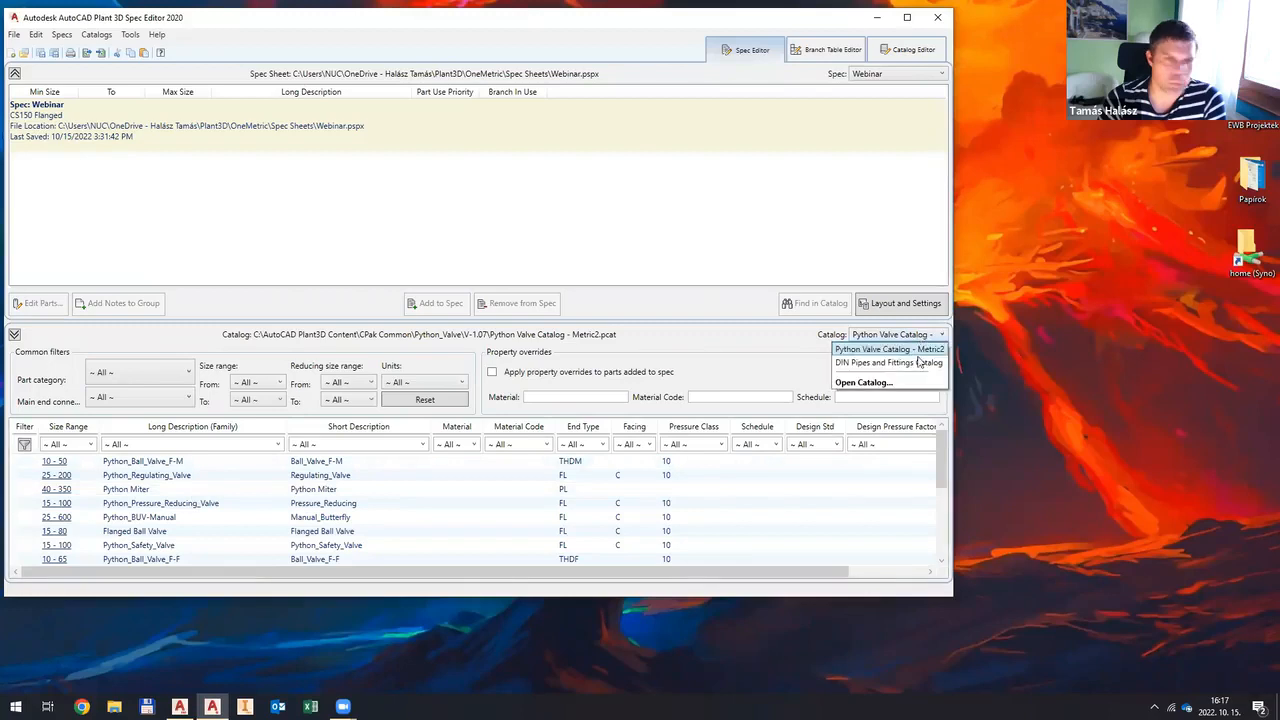
click(888, 363)
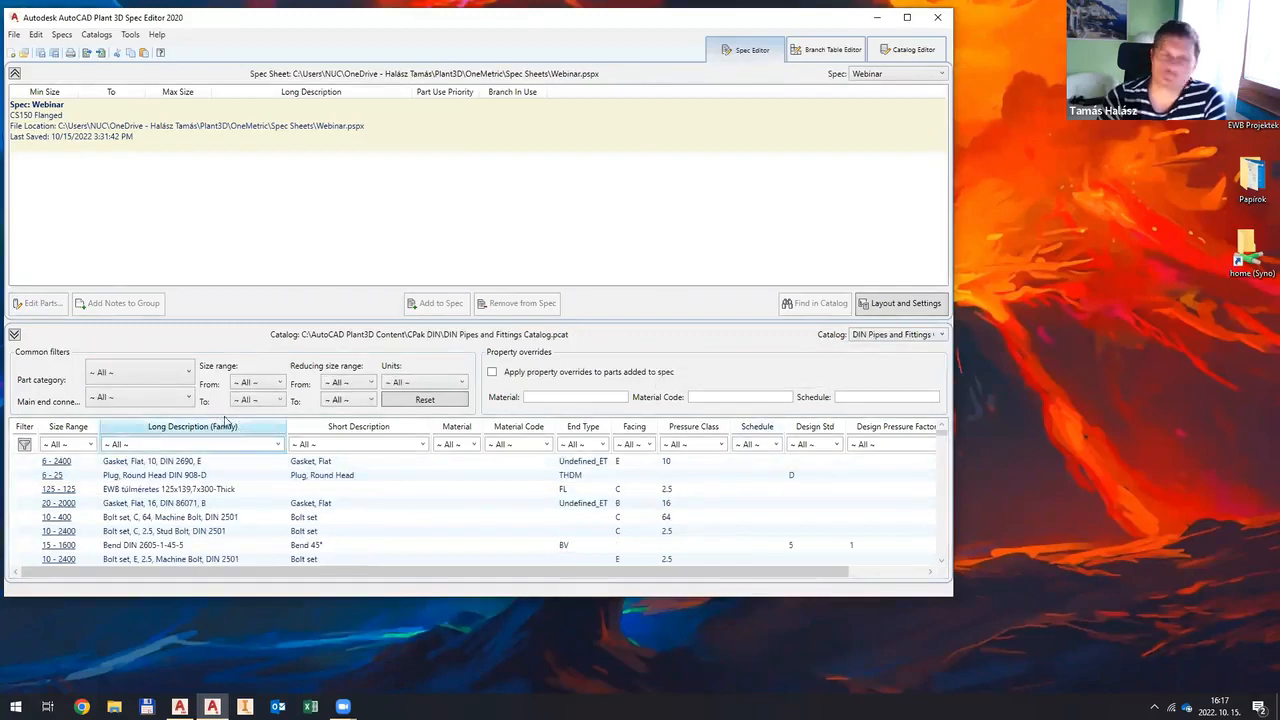
click(225, 428)
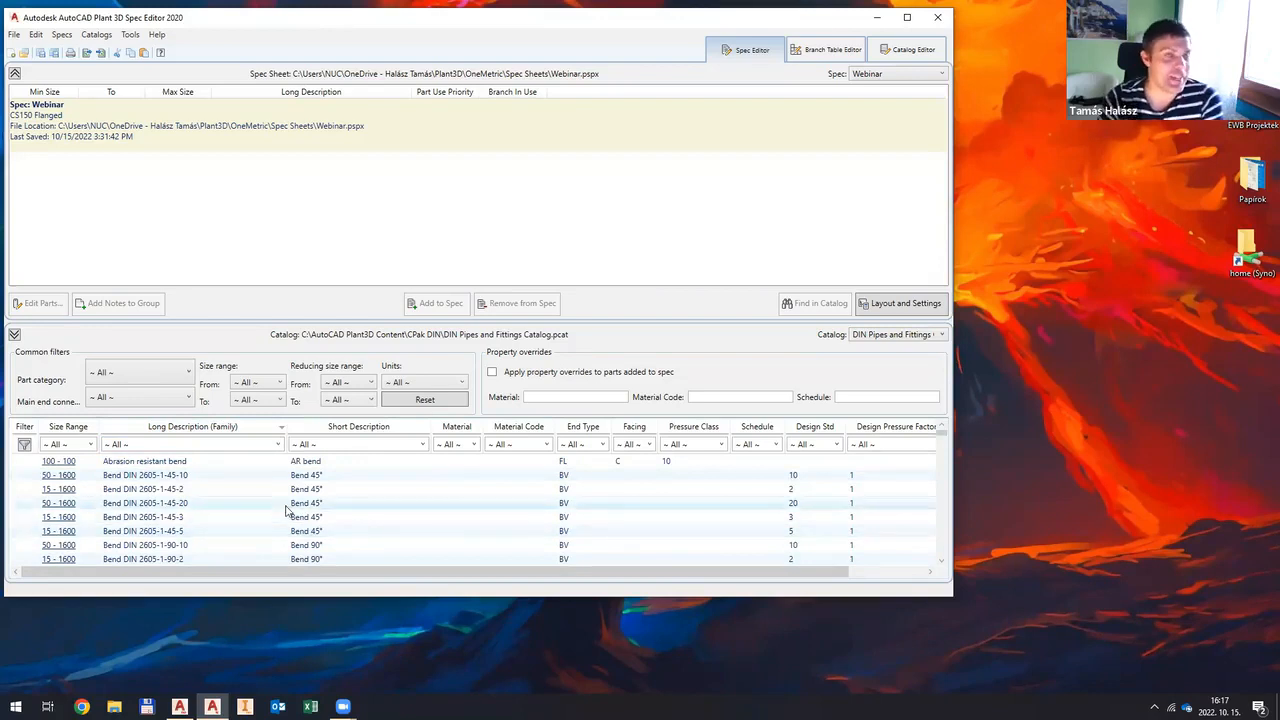
Step: Add the 90° elbow family Bend DIN 2605-1-90-2 to the spec
scroll(272, 504, down, 1)
scroll(257, 496, up, 1)
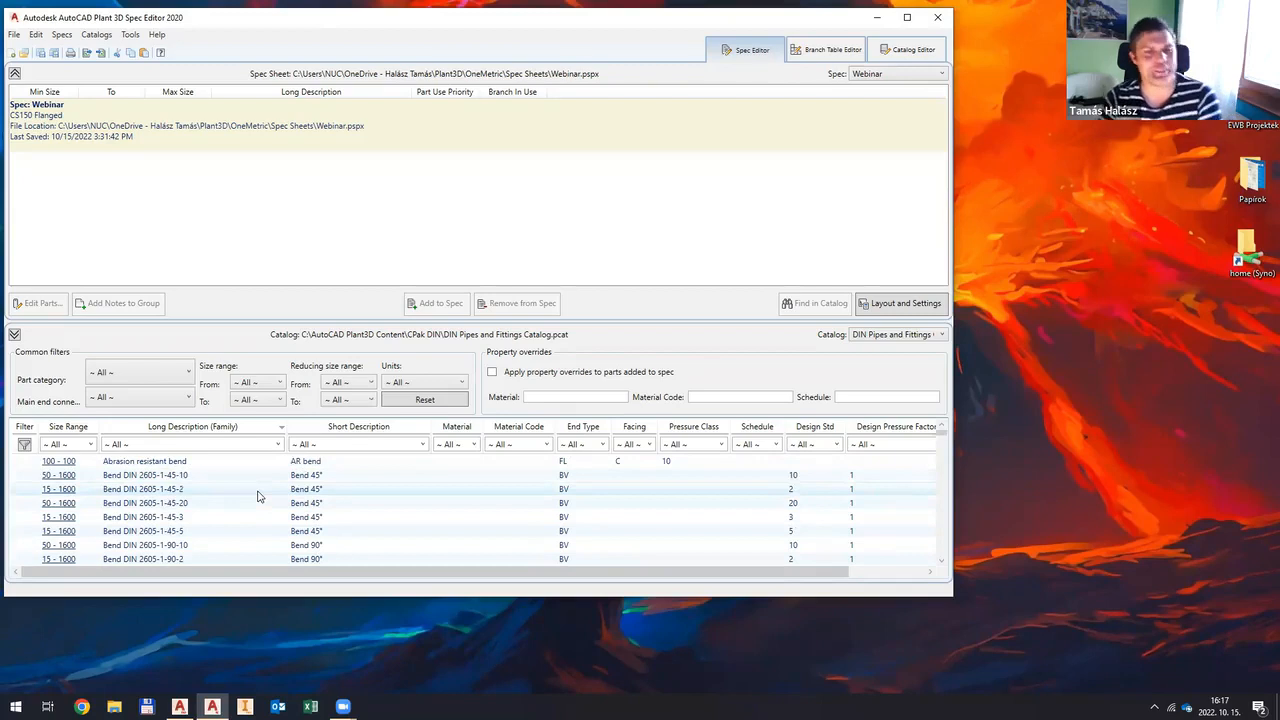
scroll(257, 498, down, 2)
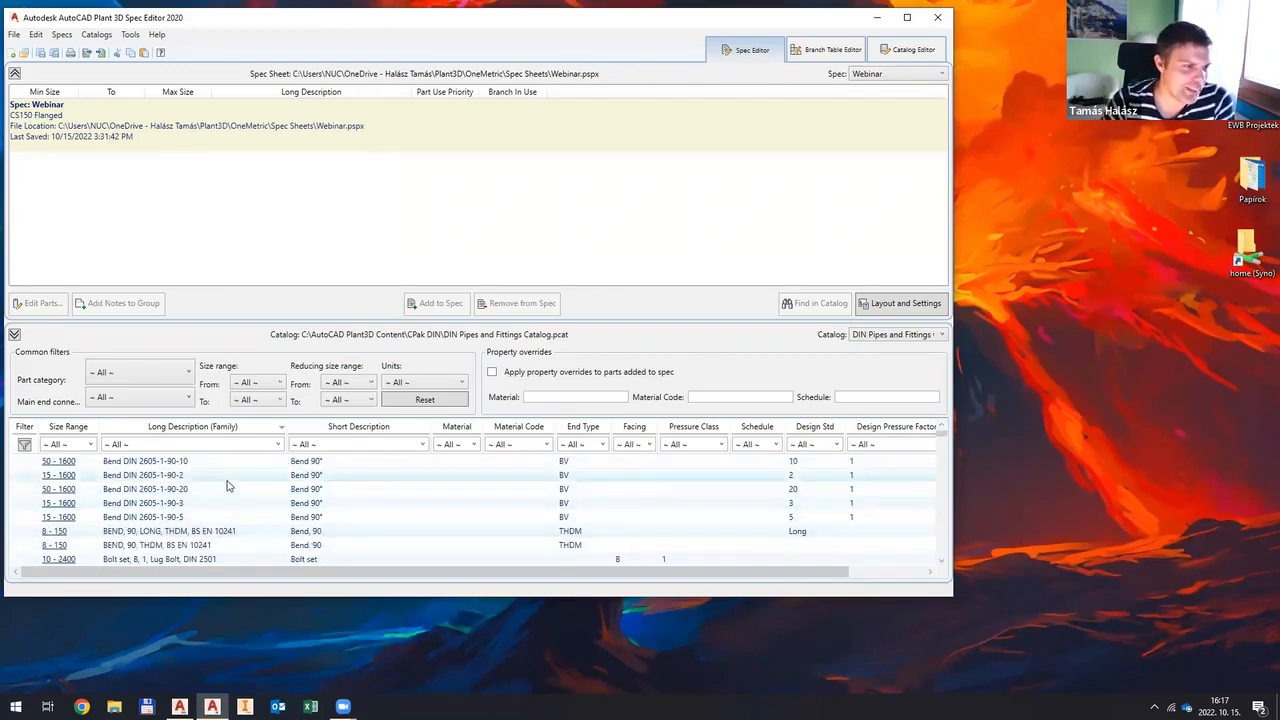
click(226, 477)
scroll(228, 500, up, 2)
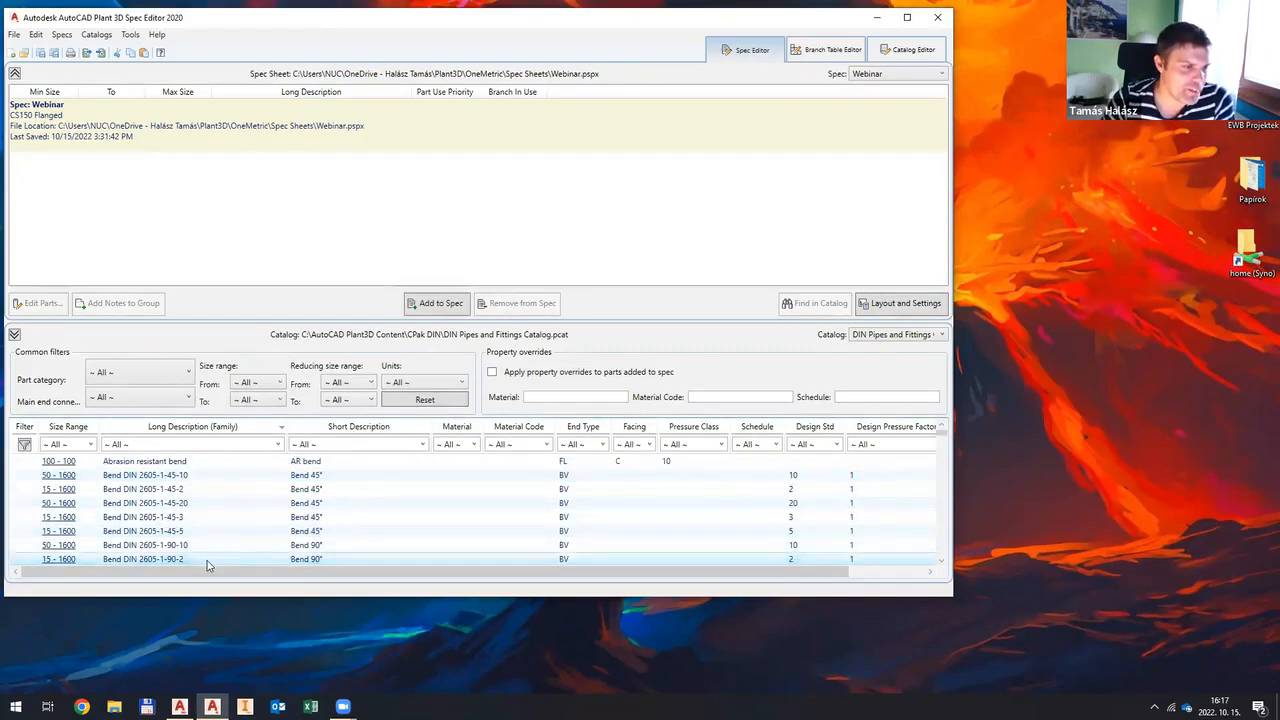
scroll(216, 530, down, 1)
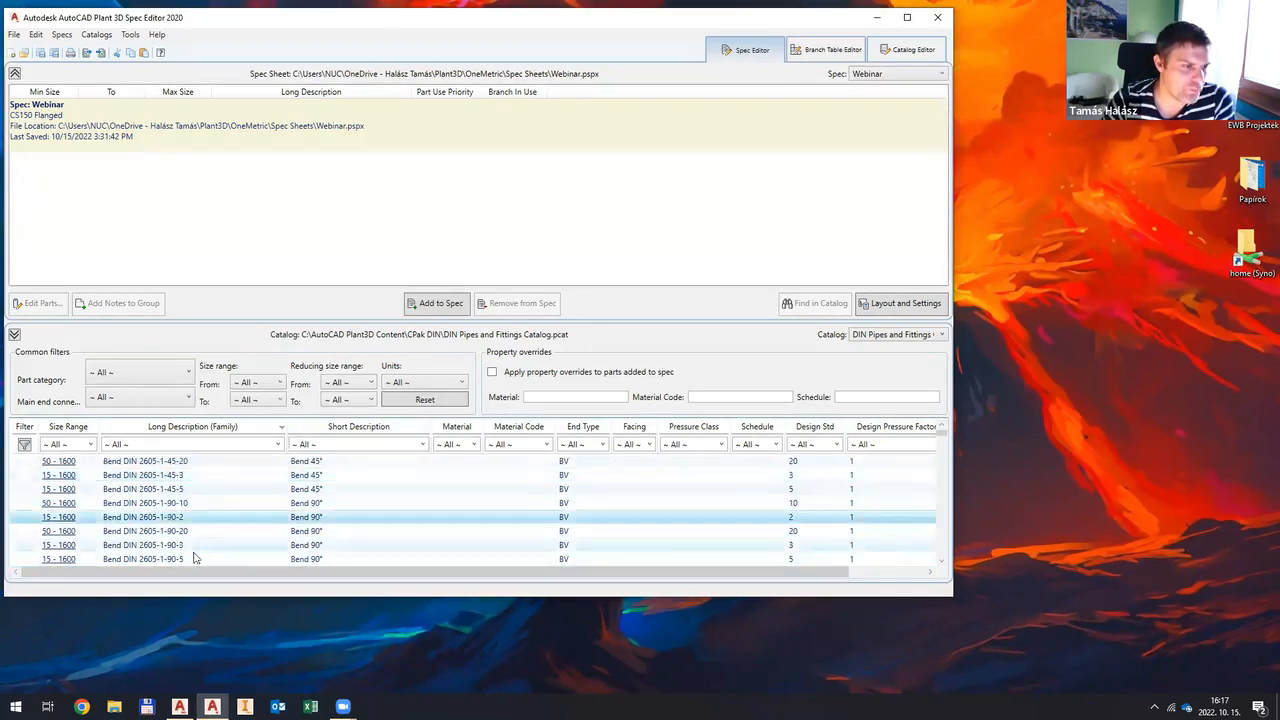
click(457, 303)
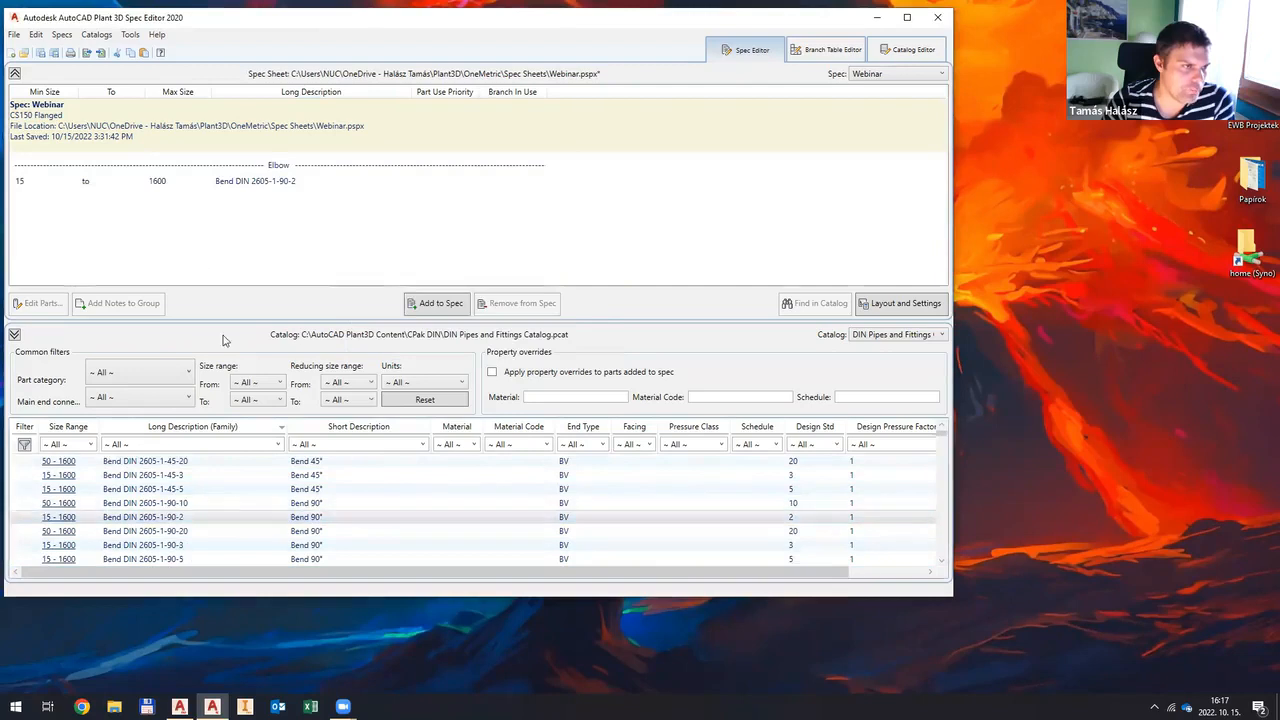
Step: Restrict the catalog to Fittings and look through the families sorted by long description in descending order
scroll(228, 498, down, 1)
scroll(224, 528, down, 1)
scroll(258, 532, down, 1)
scroll(255, 528, down, 1)
scroll(230, 510, up, 1)
click(138, 372)
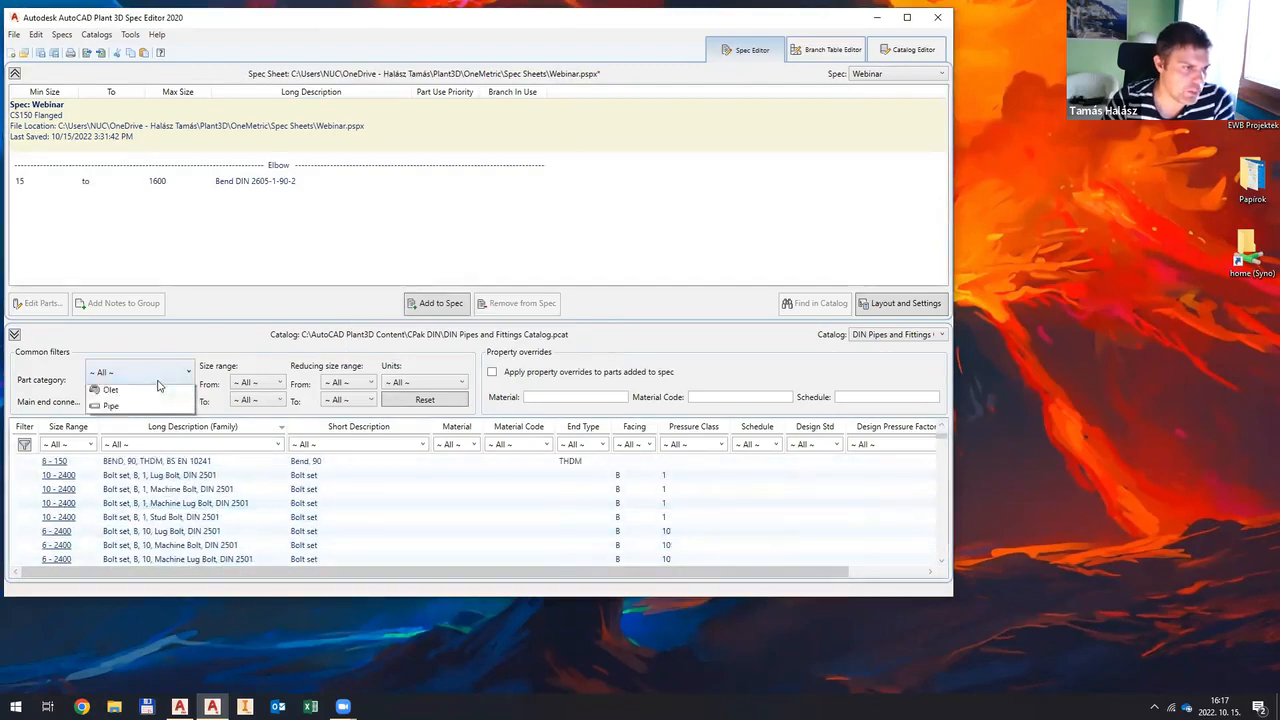
click(146, 414)
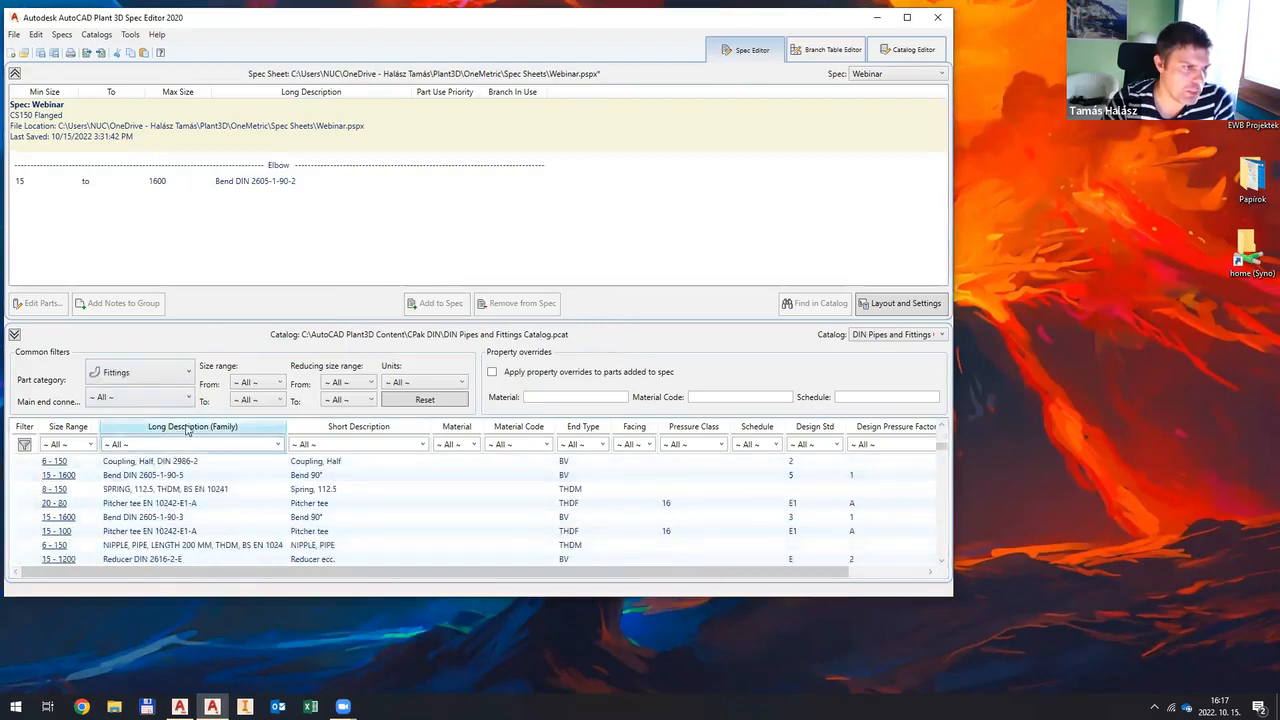
scroll(210, 535, down, 3)
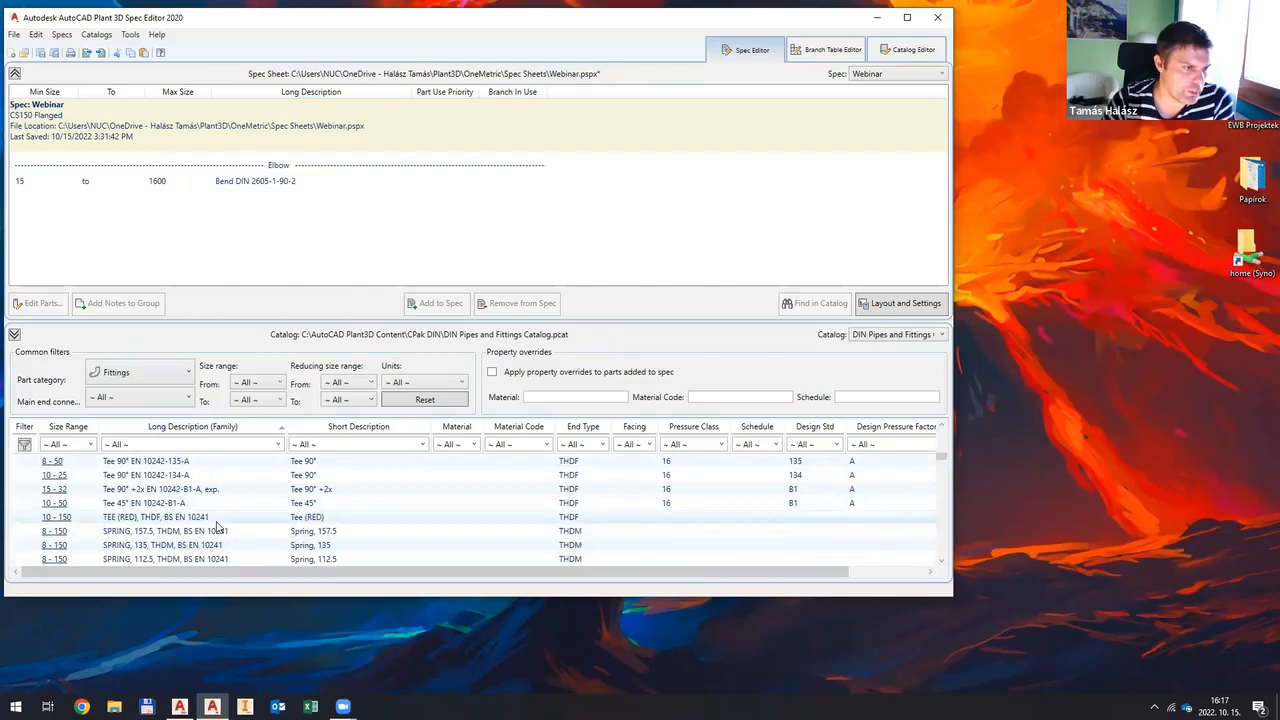
scroll(215, 510, down, 5)
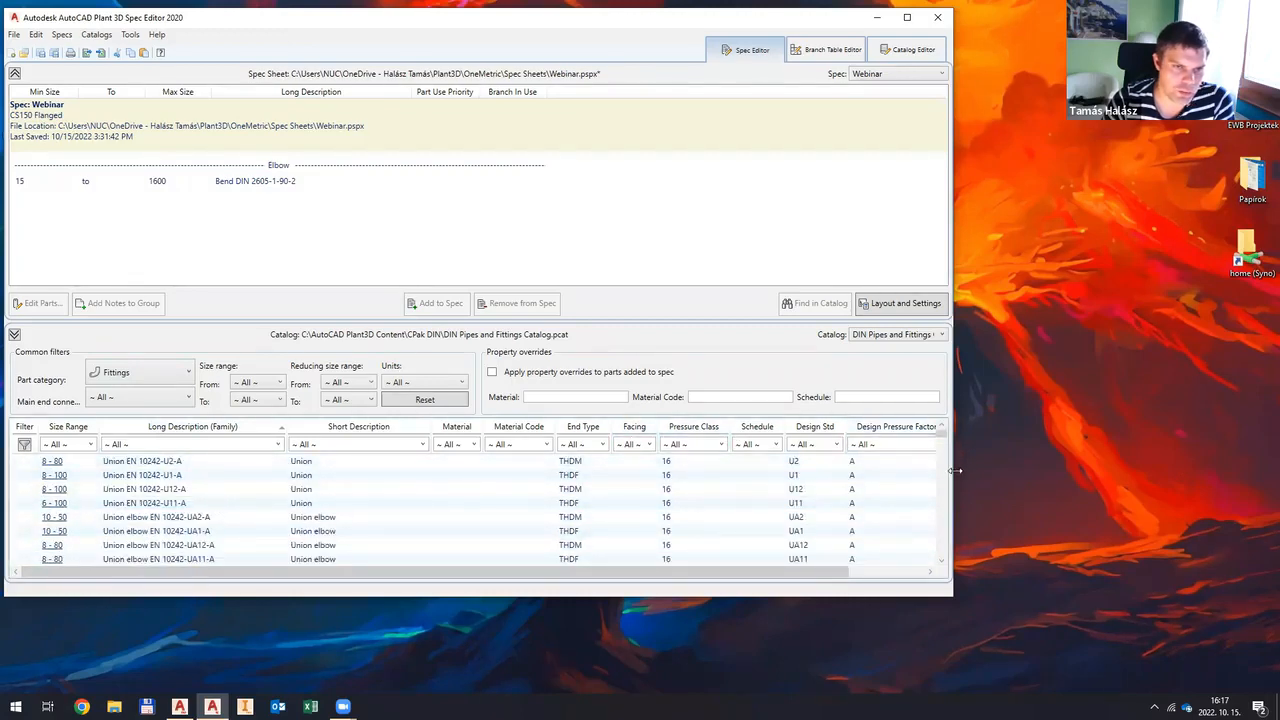
Step: Widen the window and filter the catalog to pressure class 10 and facing C across all part categories
drag(955, 470, 1196, 470)
click(700, 444)
click(668, 486)
click(648, 444)
click(625, 474)
click(210, 379)
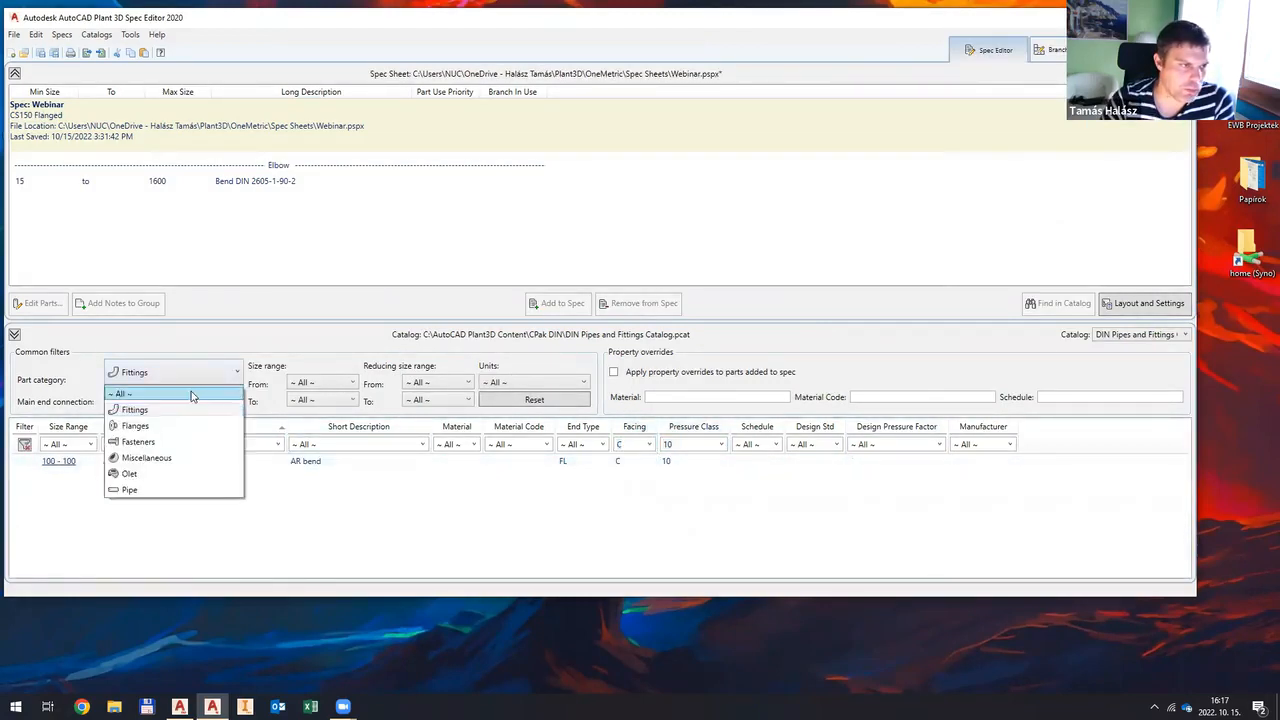
click(120, 393)
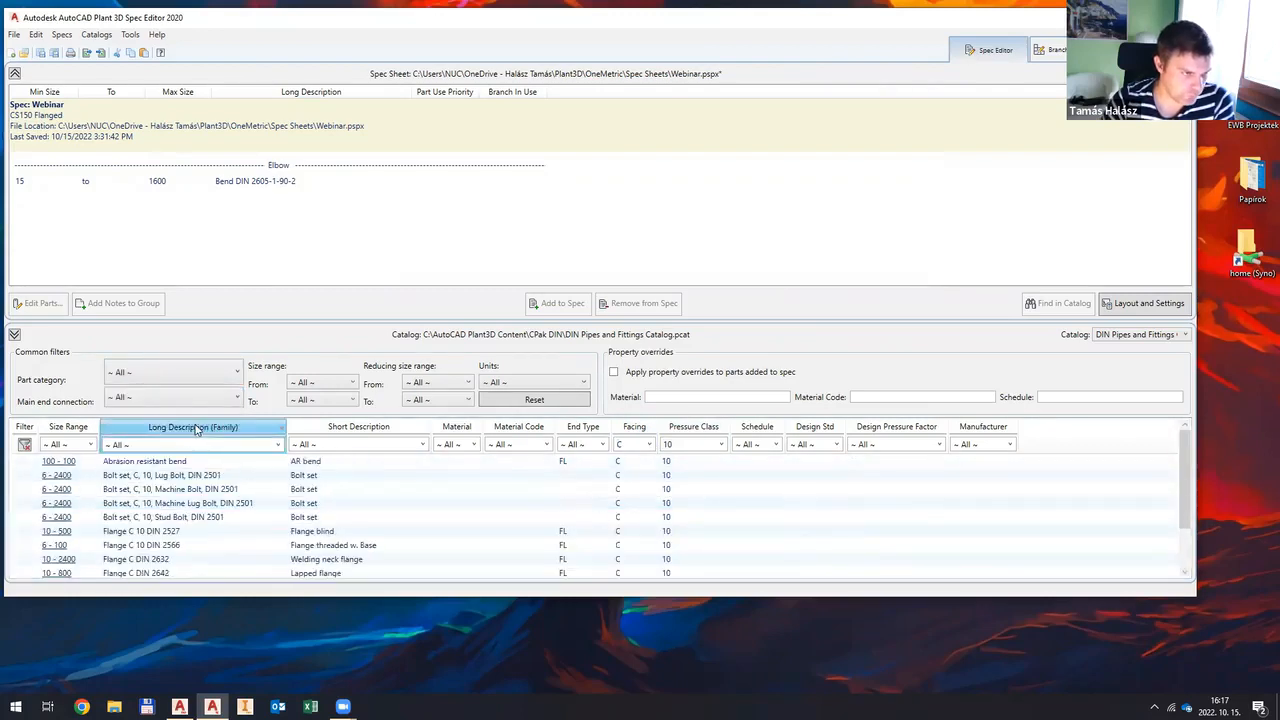
Step: Add the blind flange Flange C 10 DIN 2527 and the lapped flange Flange C DIN 2673 to the spec
scroll(212, 488, down, 1)
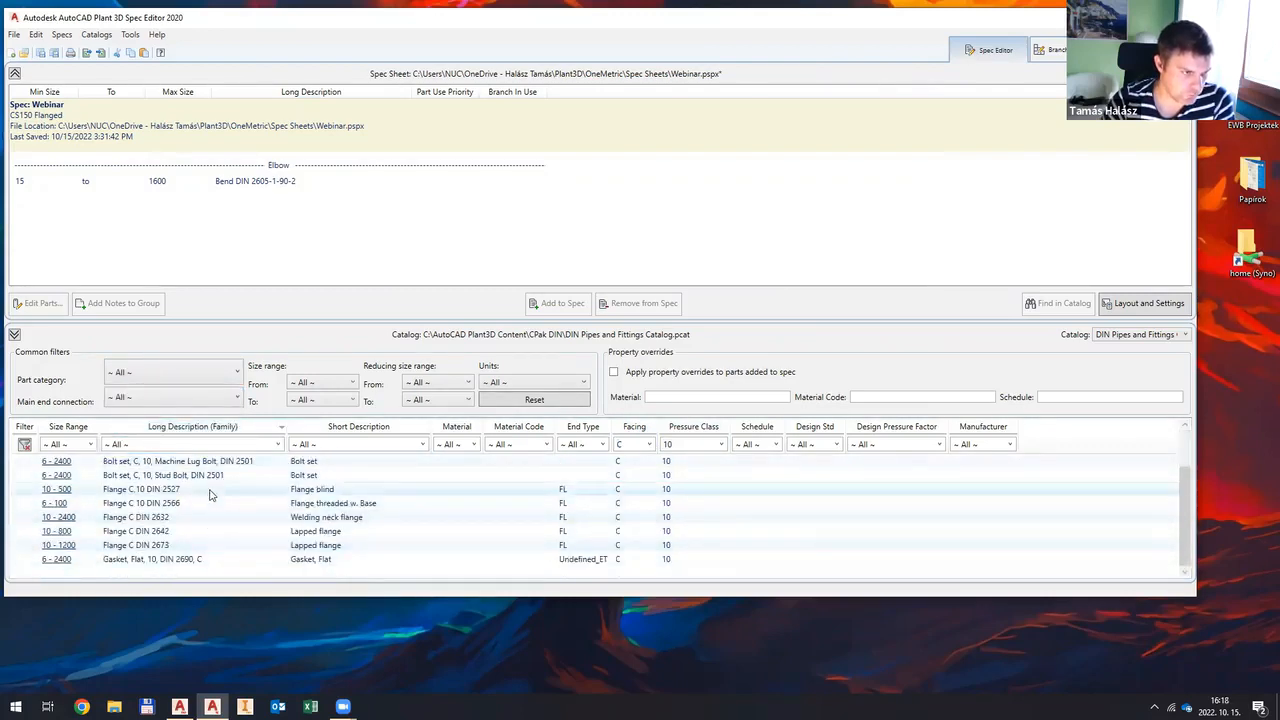
click(215, 489)
click(562, 304)
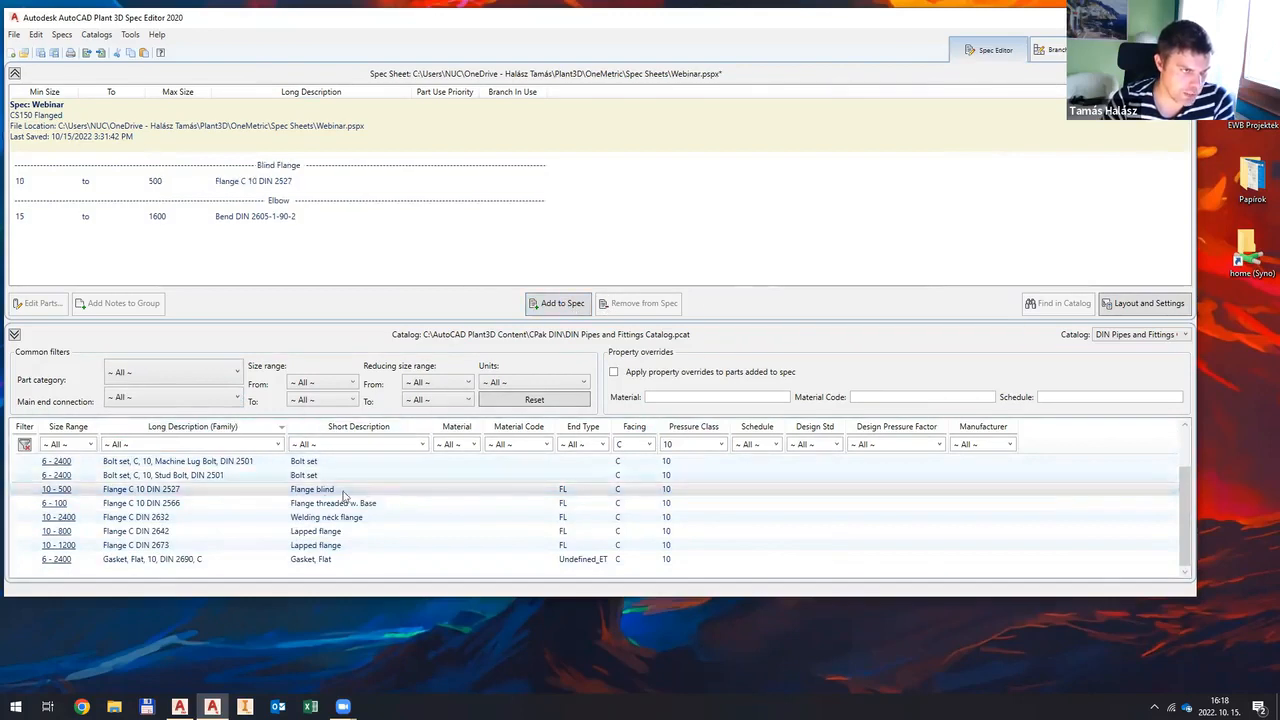
click(258, 546)
click(562, 303)
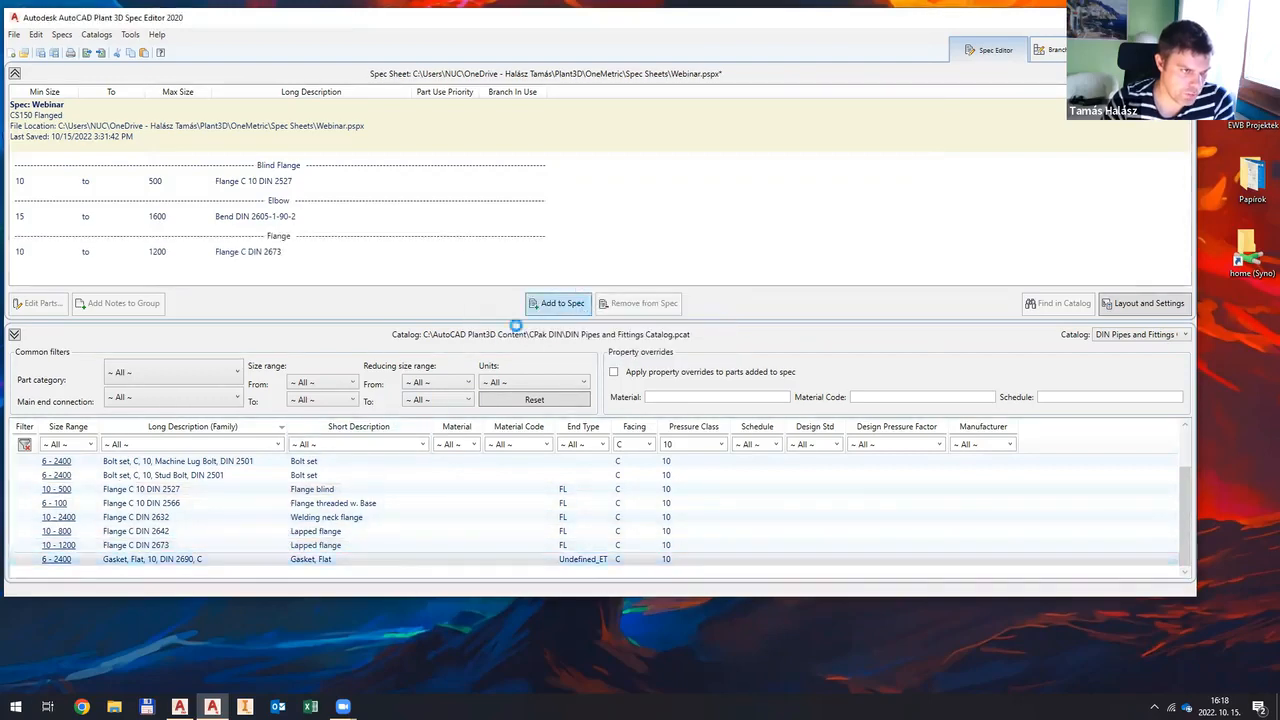
Step: Add the flat gasket 10, DIN 2690, C and the stud bolt set C, 10, DIN 2501 to the spec
click(562, 303)
click(257, 479)
click(560, 303)
Step: Filter the catalog to the Pipe category and add Pipe DIN 2448 to the spec
click(175, 371)
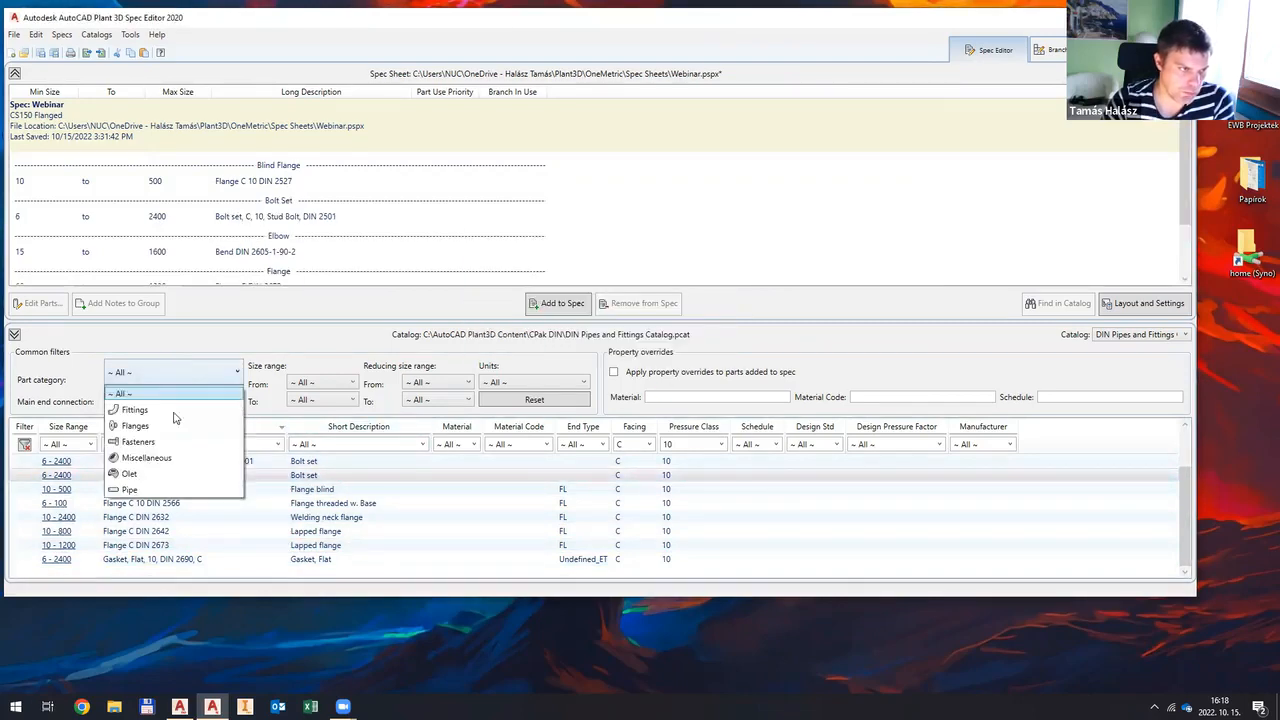
click(160, 489)
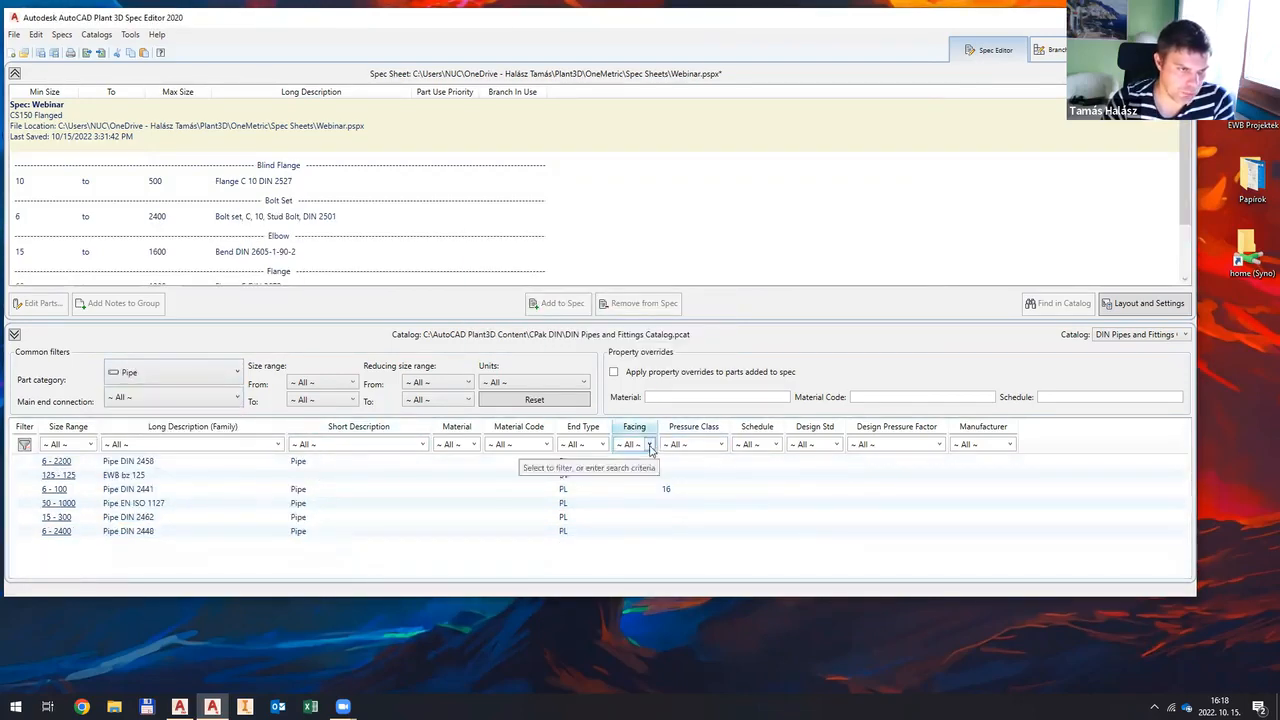
click(196, 530)
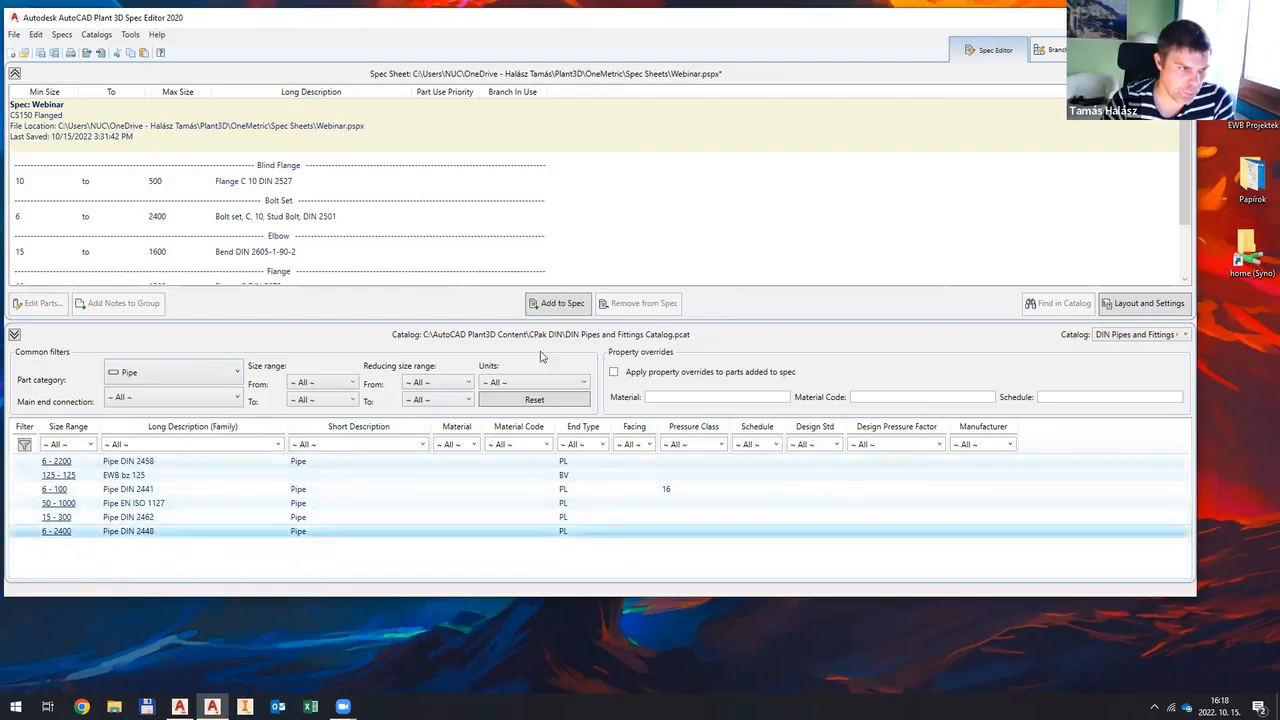
click(552, 298)
Step: Filter the catalog to Fittings and add the 45° elbow family Bend DIN 2605-1-45-5 to the spec
click(194, 373)
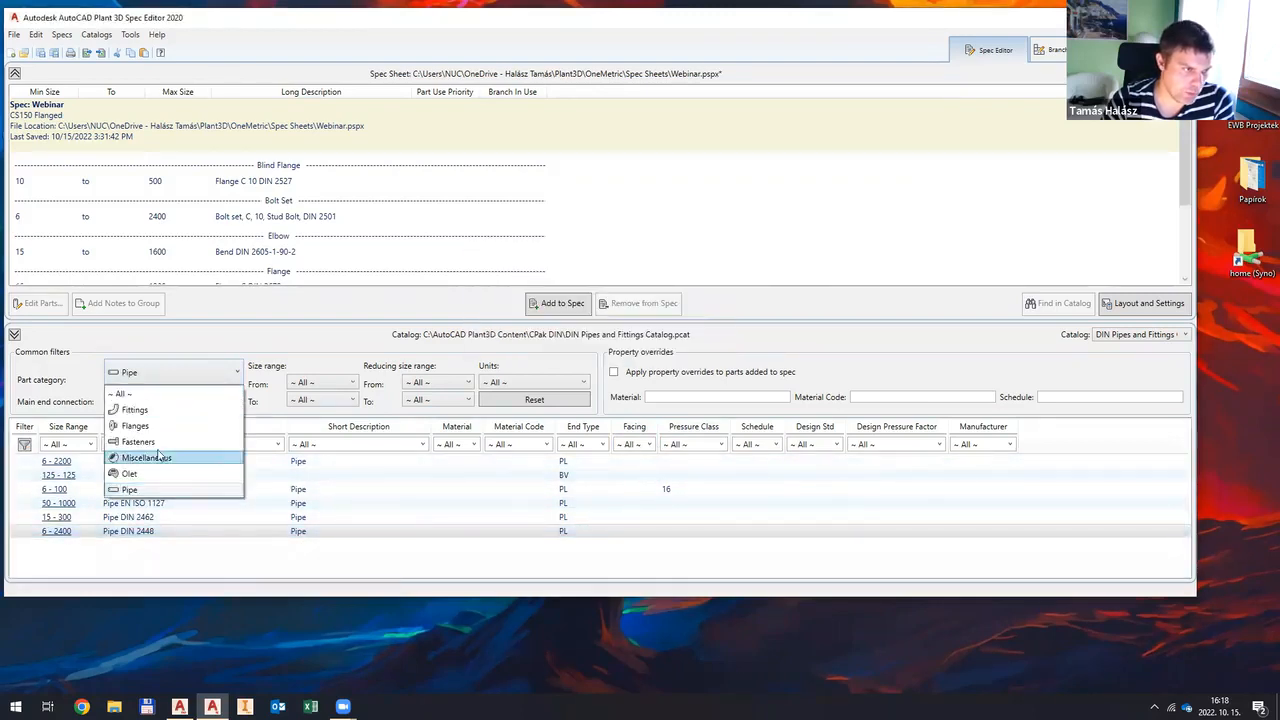
click(162, 410)
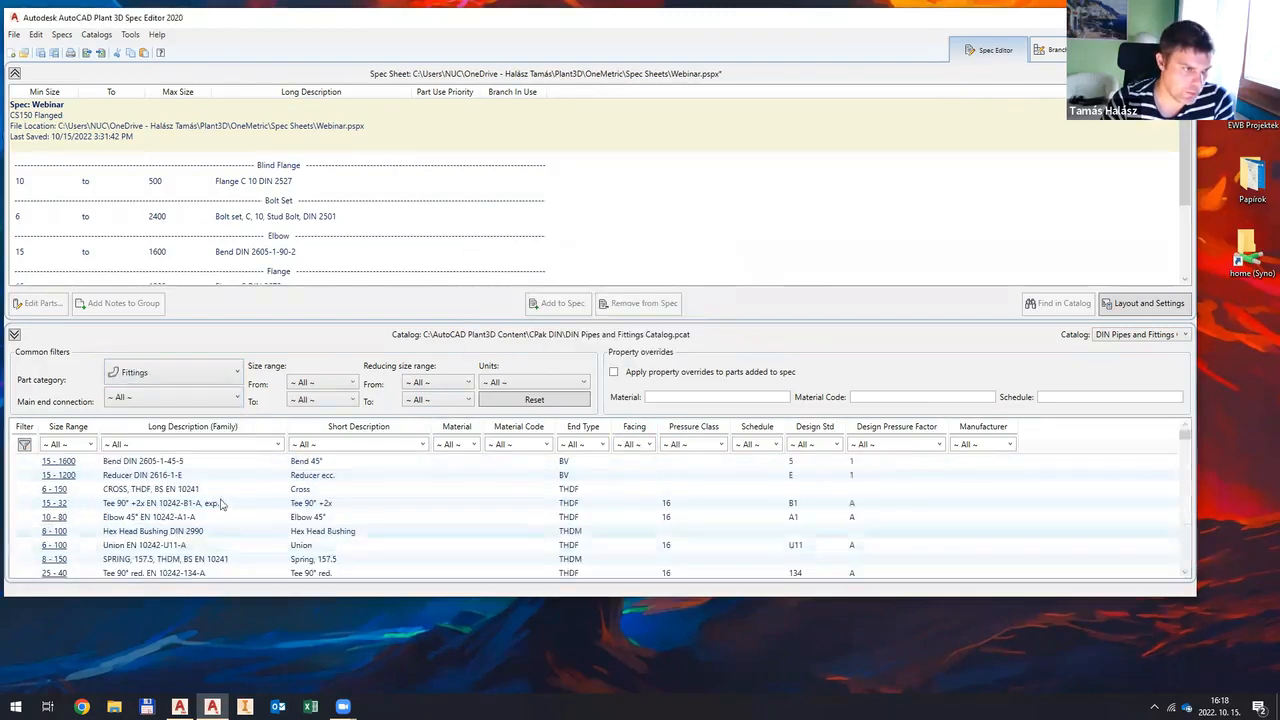
click(157, 461)
click(560, 303)
Step: Sort the fittings by long description in descending order and add the straight and reduced DIN 2615 tees to the spec
click(195, 426)
scroll(207, 501, down, 1)
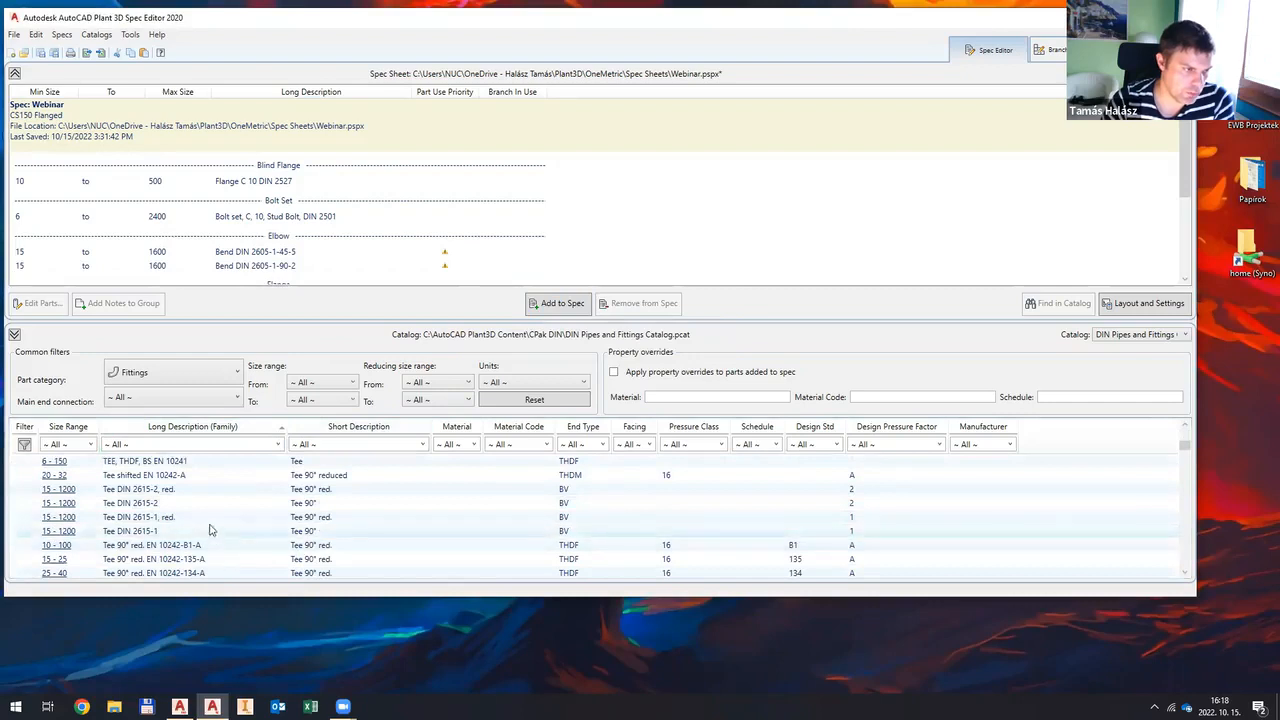
click(211, 490)
click(560, 303)
click(200, 517)
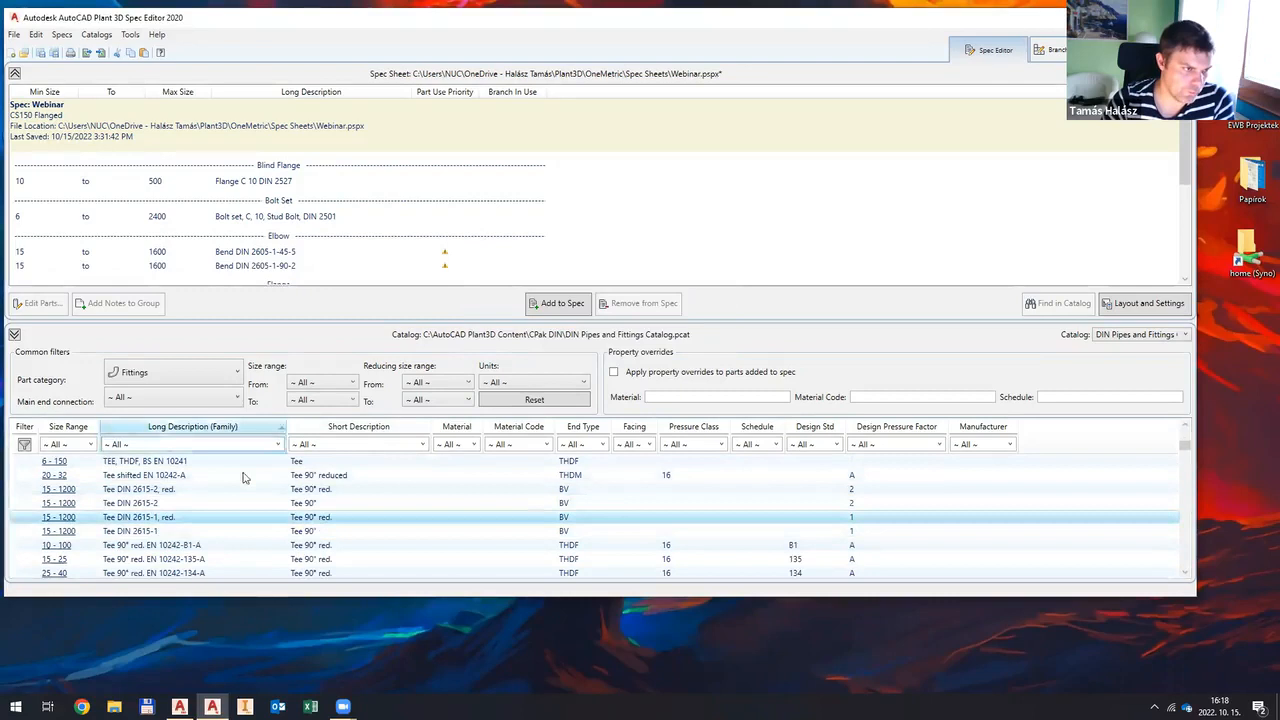
click(227, 506)
click(565, 306)
Step: Find the concentric reducer family Reducer DIN 2616-1-C among the fittings and add it to the spec
scroll(225, 507, up, 3)
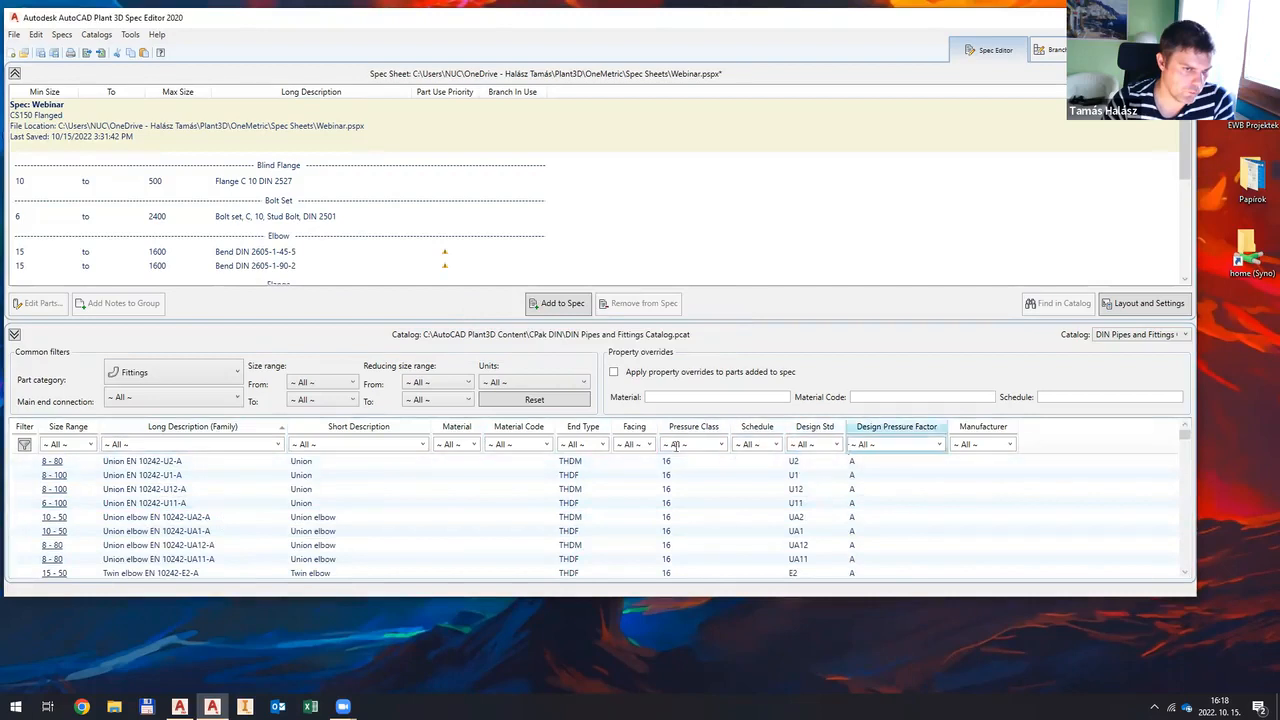
scroll(200, 515, down, 5)
scroll(203, 524, down, 8)
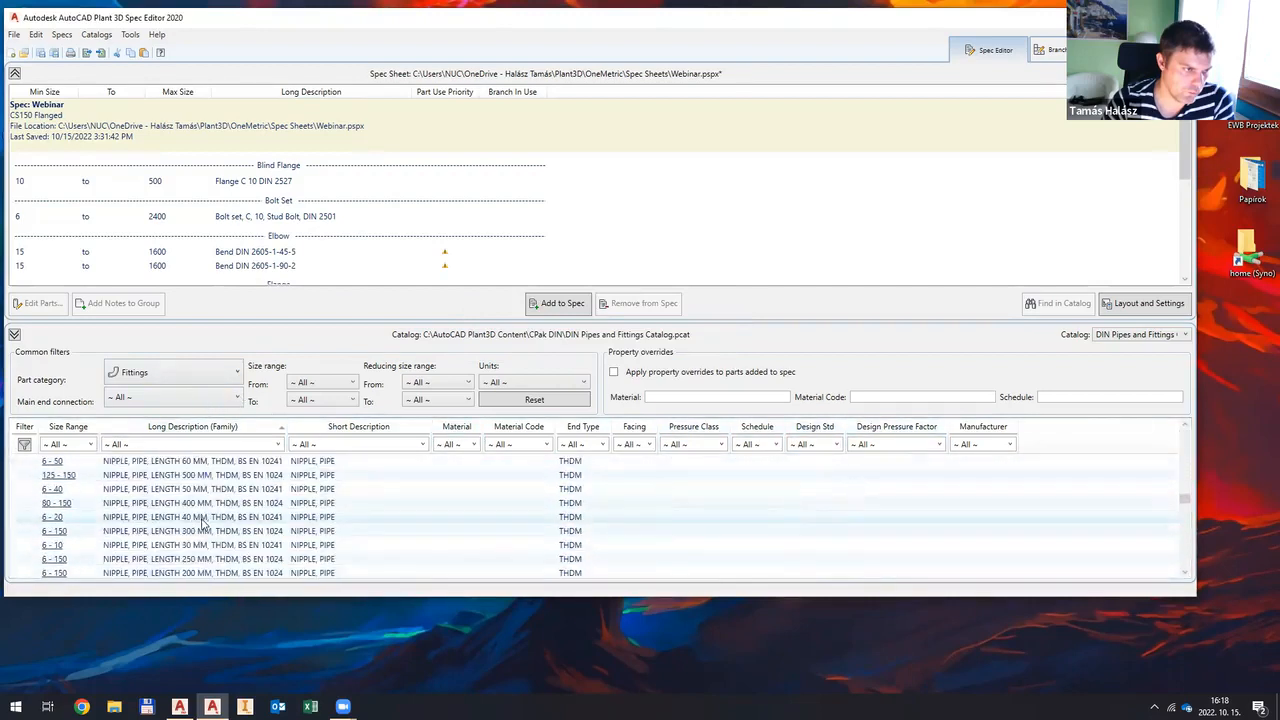
scroll(203, 524, down, 10)
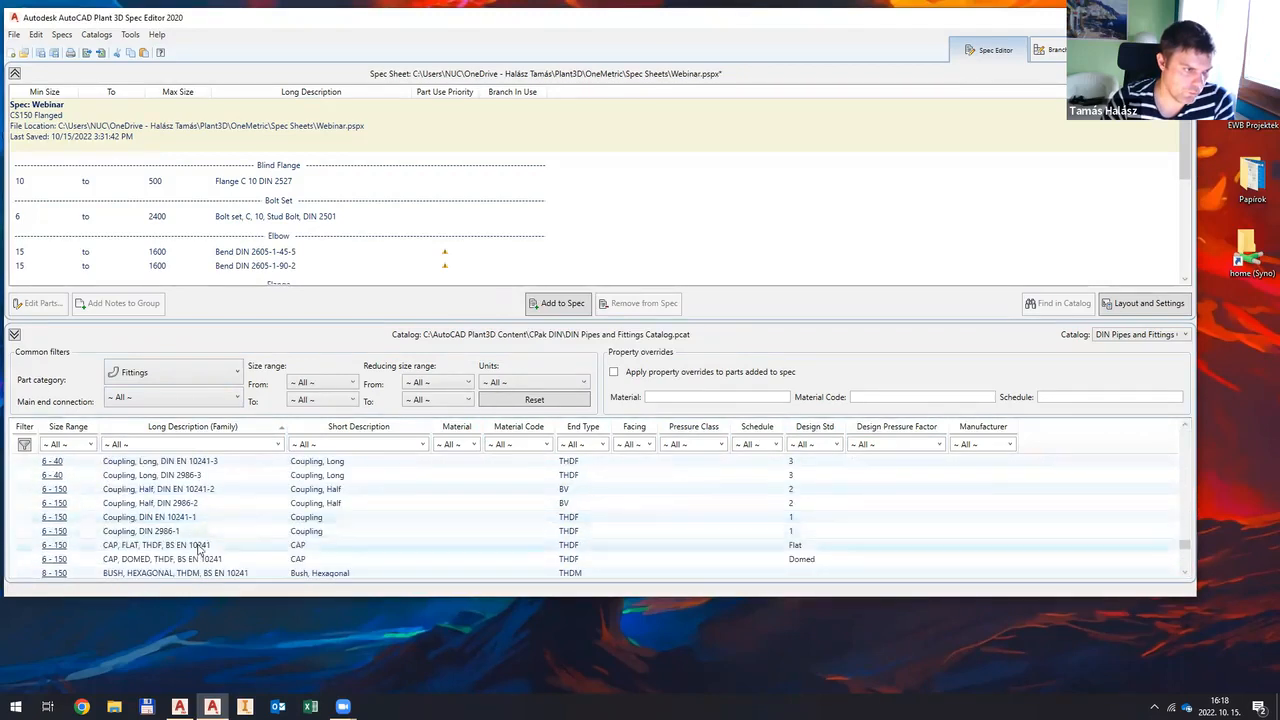
scroll(190, 532, down, 5)
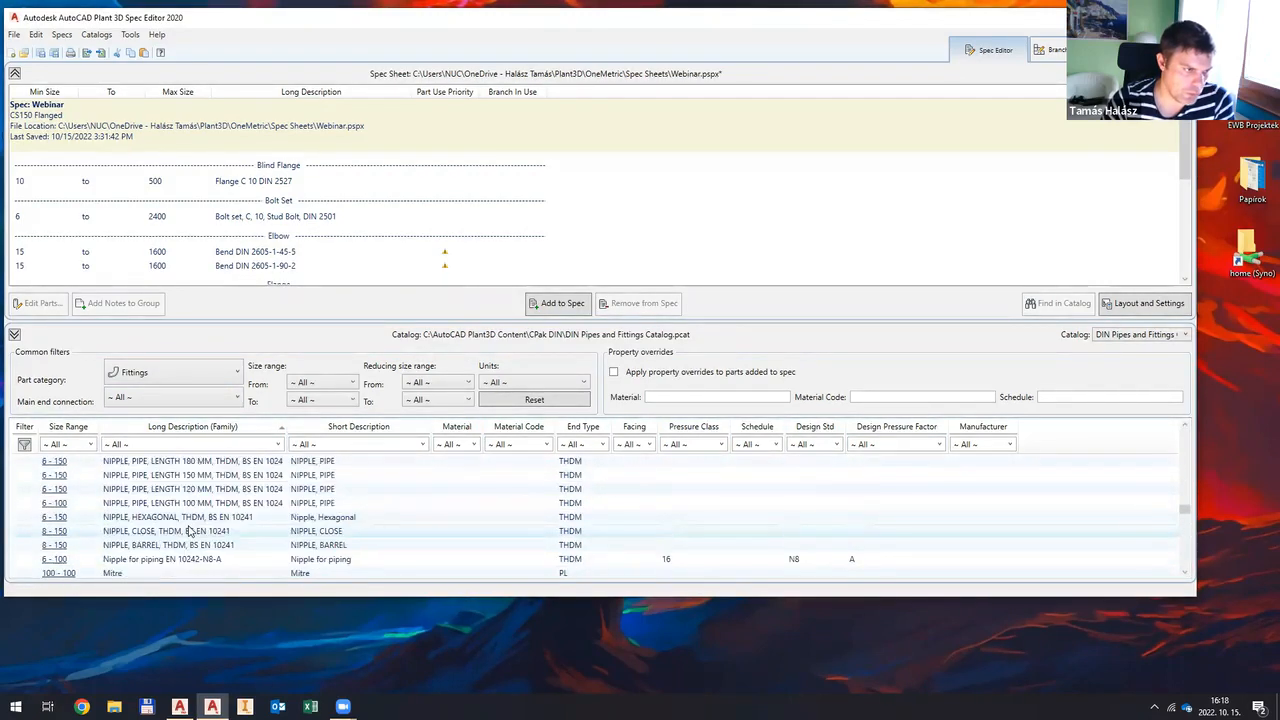
scroll(190, 535, down, 5)
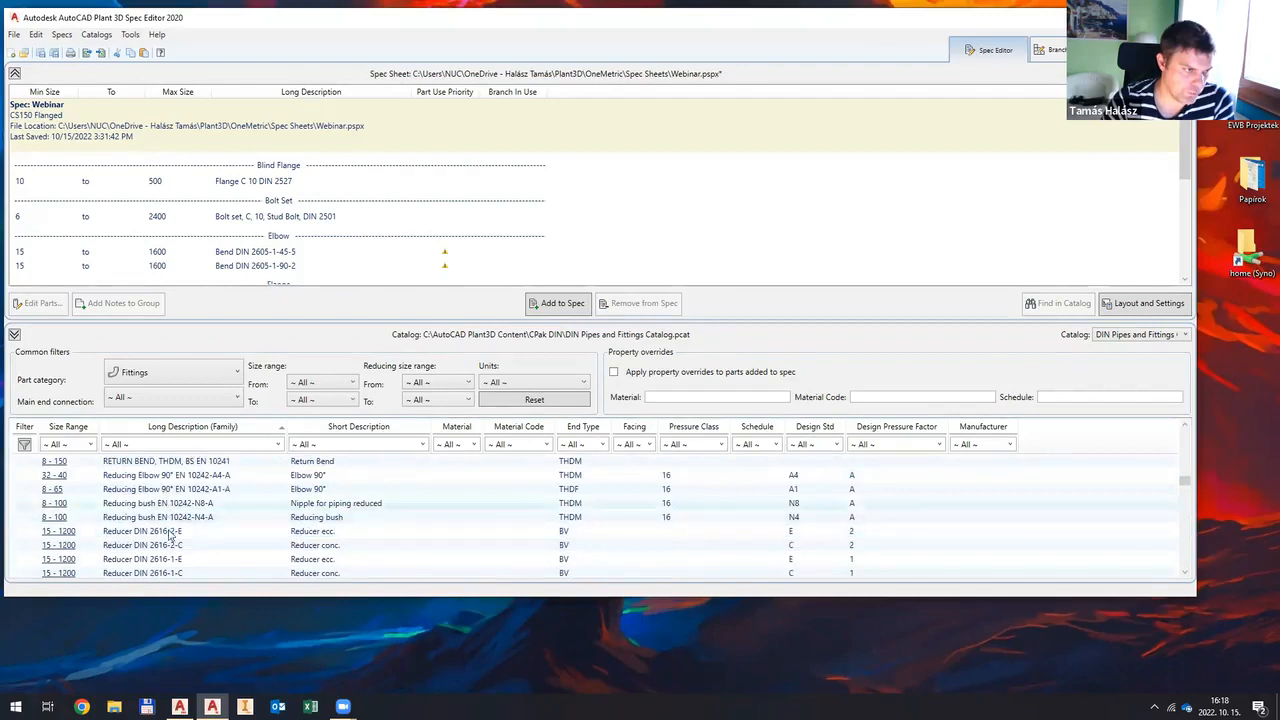
scroll(190, 543, down, 1)
click(192, 532)
click(560, 305)
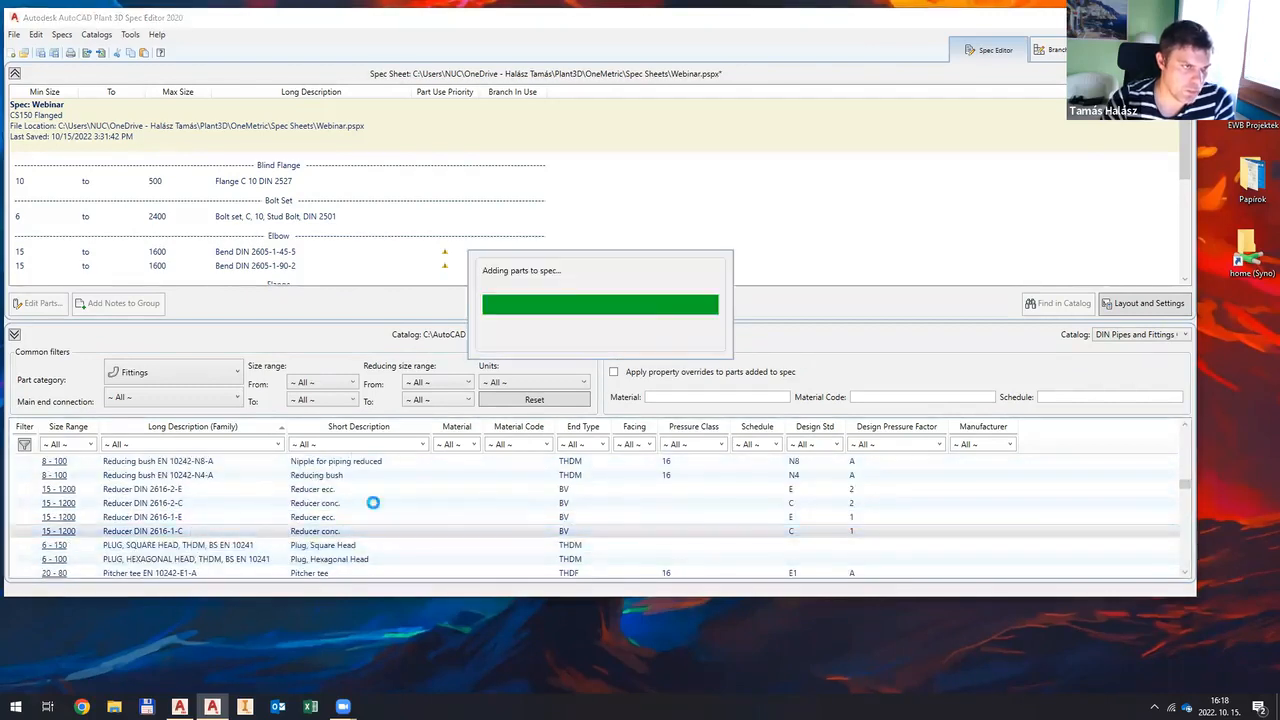
Step: Find the 90° elbow family Bend DIN 2605-1-90-2 among the fittings, add it to the spec, and save the spec
scroll(230, 540, down, 6)
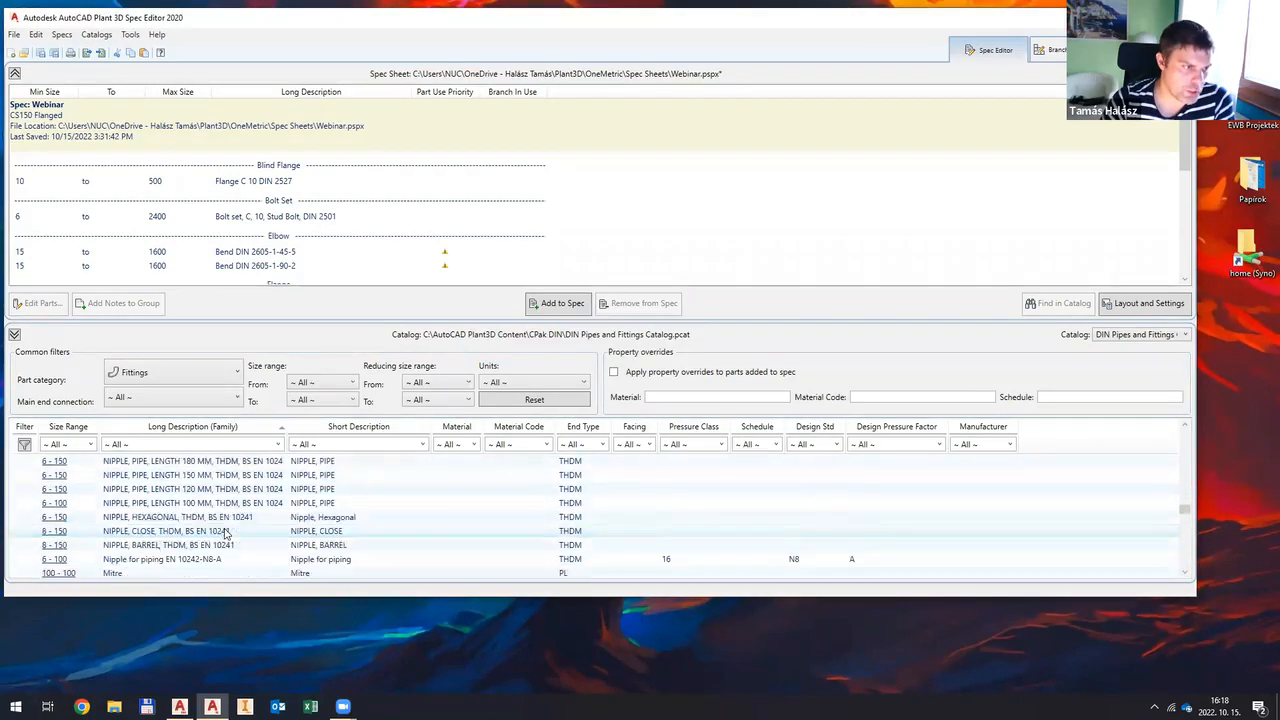
scroll(227, 537, down, 5)
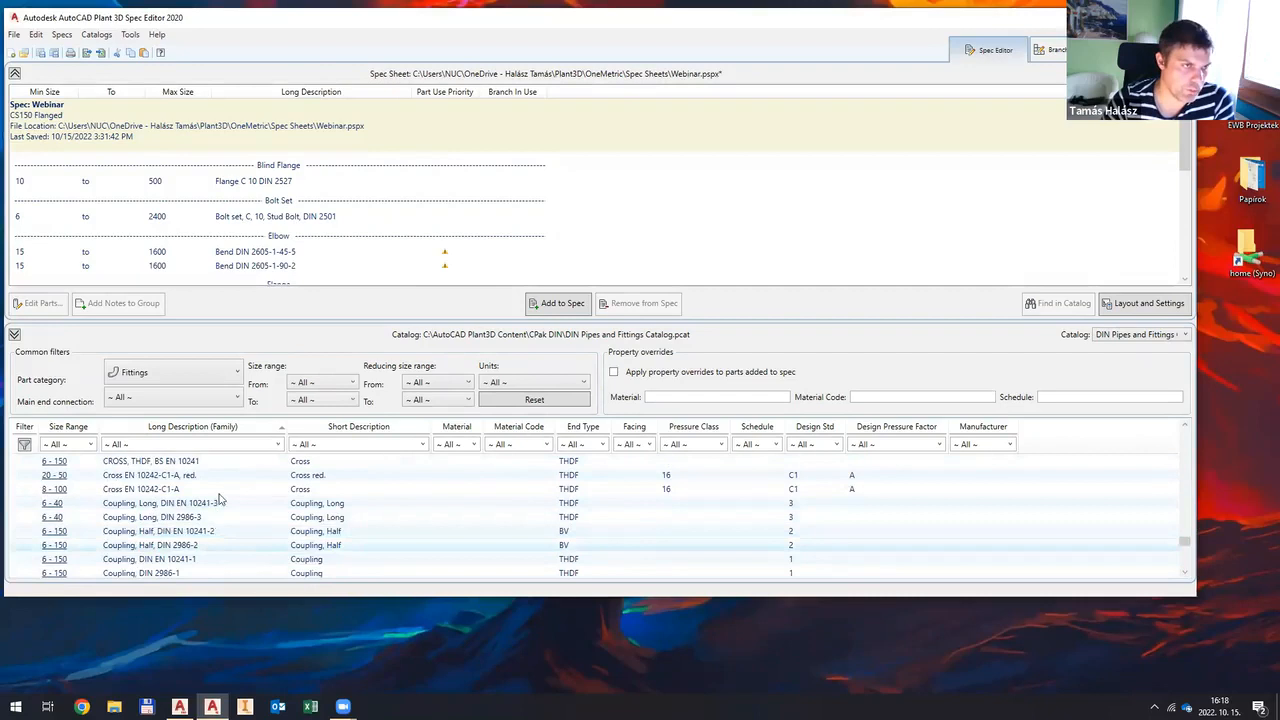
scroll(220, 500, up, 2)
scroll(224, 527, down, 2)
scroll(222, 525, down, 1)
scroll(221, 515, up, 4)
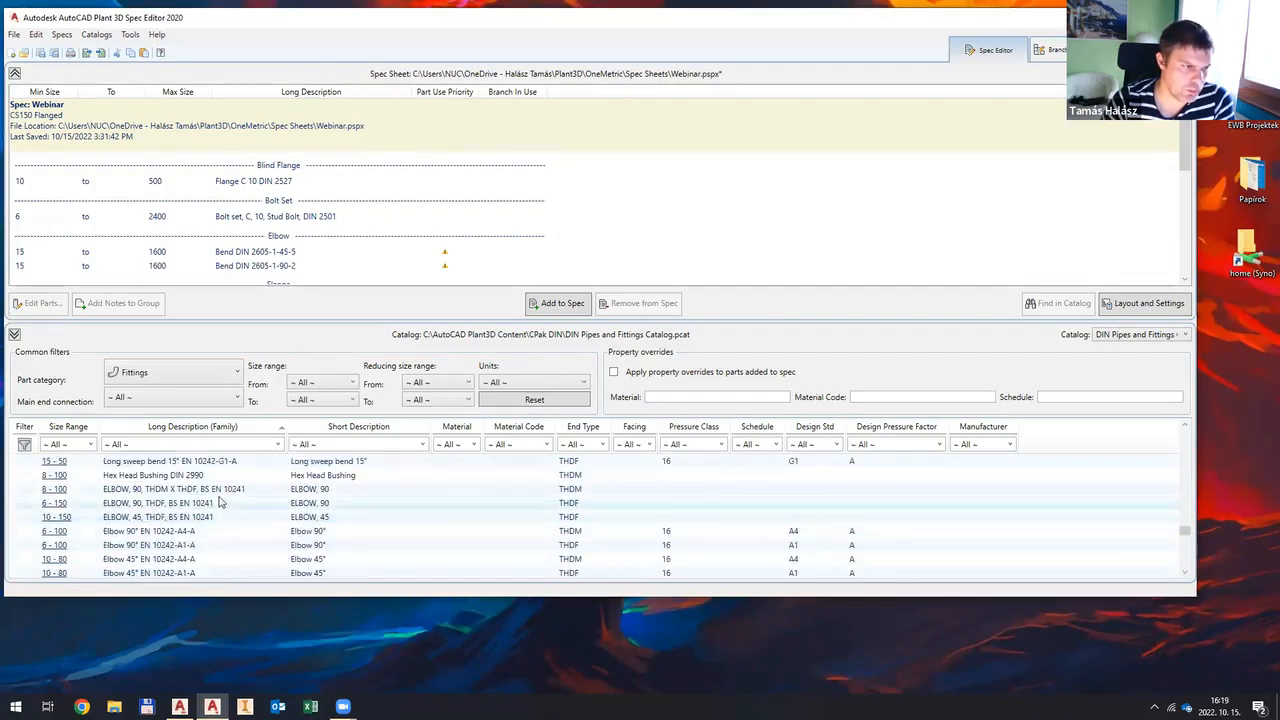
scroll(220, 505, up, 1)
scroll(218, 525, down, 3)
scroll(218, 541, down, 3)
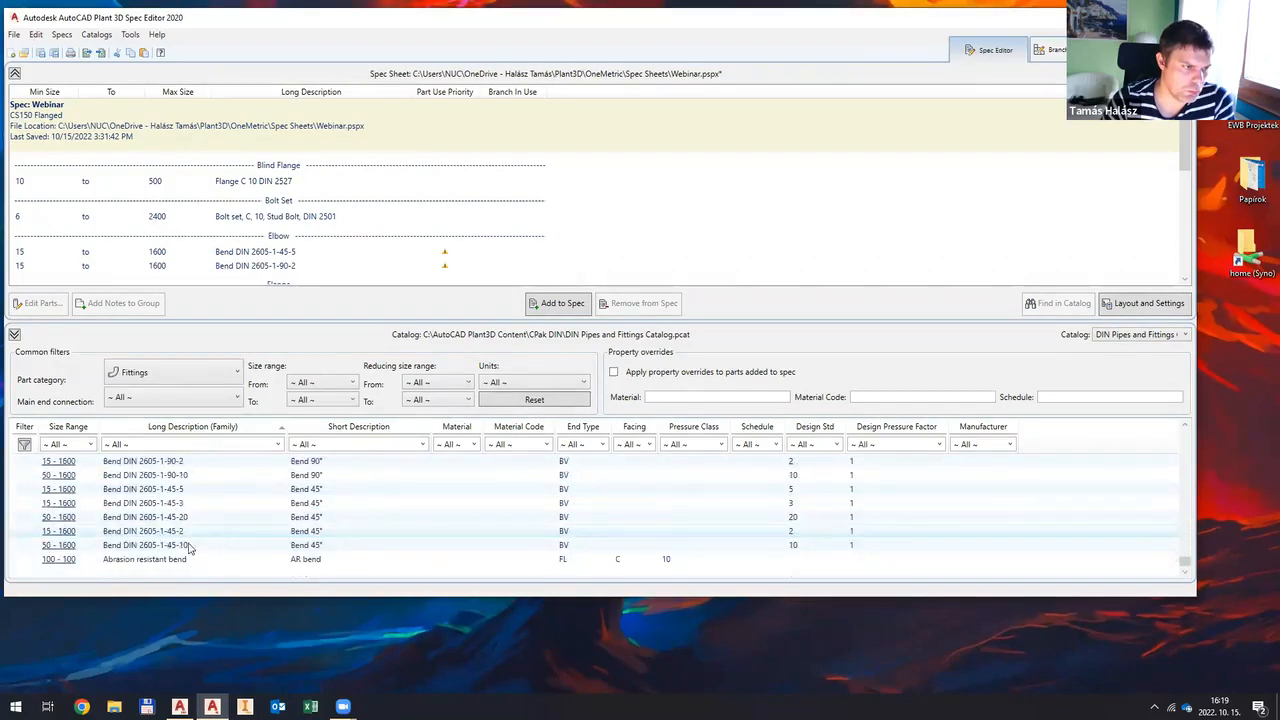
click(197, 462)
click(562, 304)
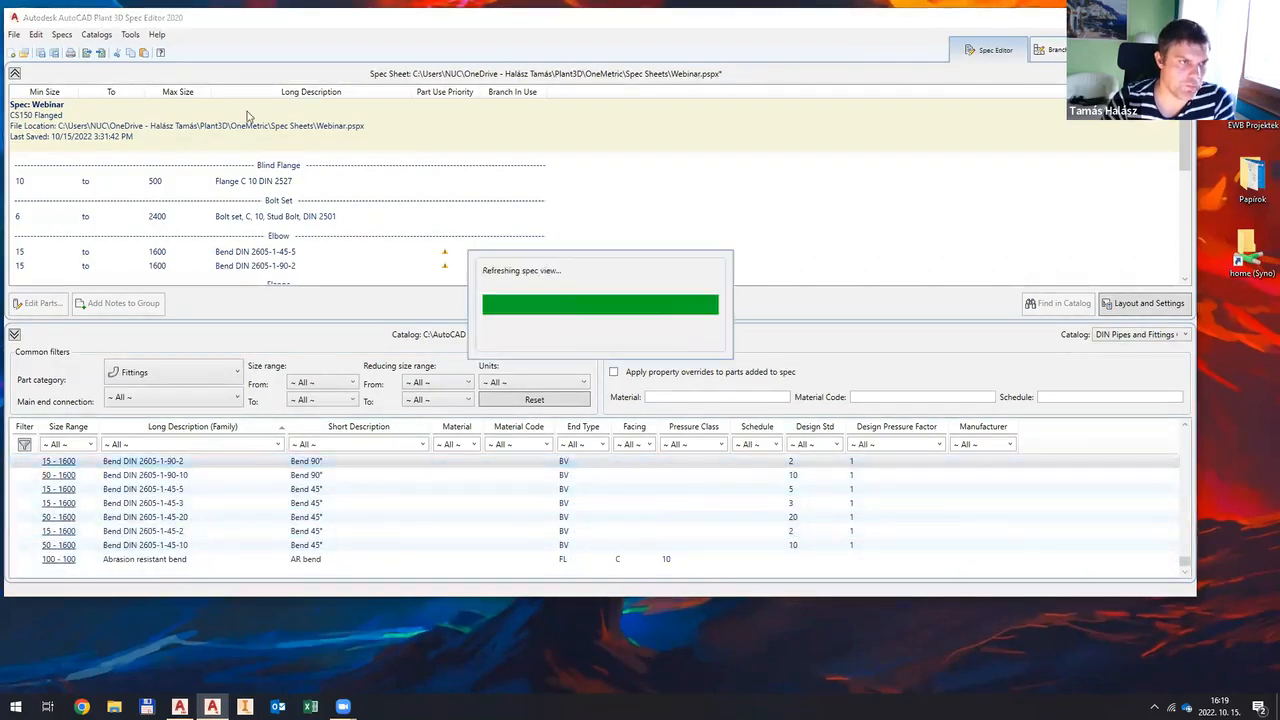
click(40, 52)
Step: Switch to AutoCAD Plant 3D and open the SupportWallTest drawing of the OneMetric project
click(180, 707)
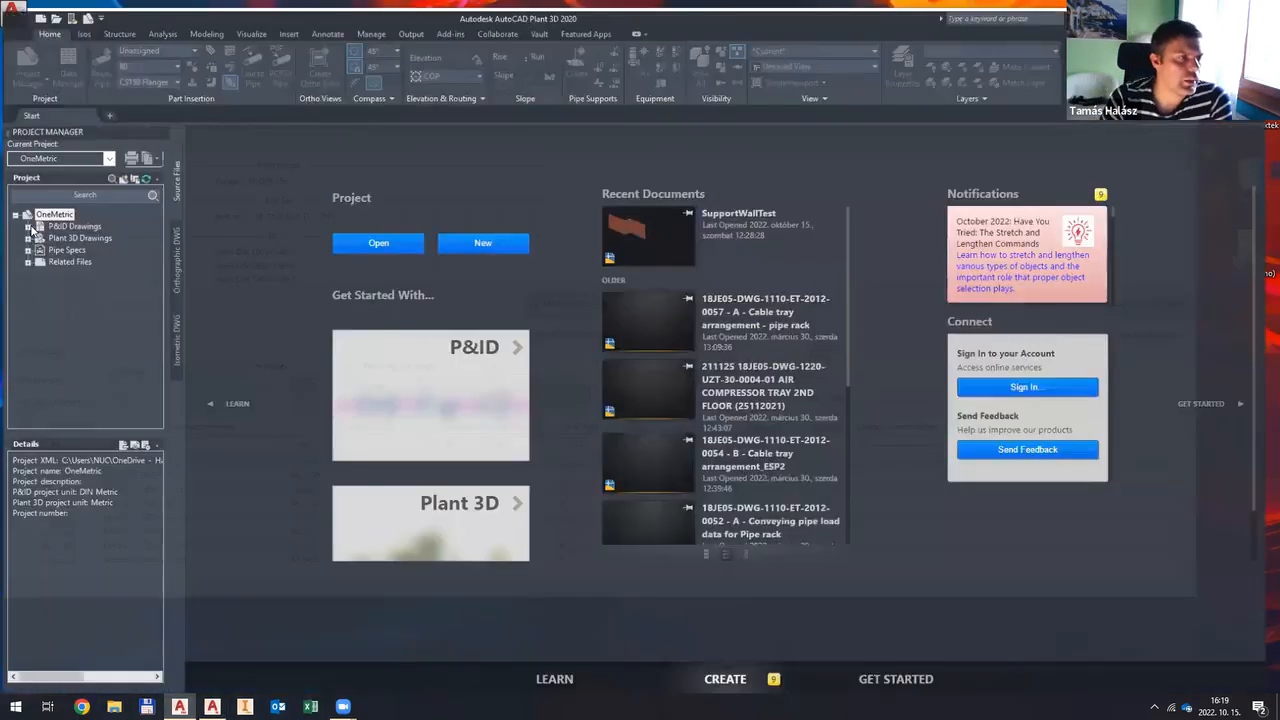
double_click(61, 233)
click(72, 242)
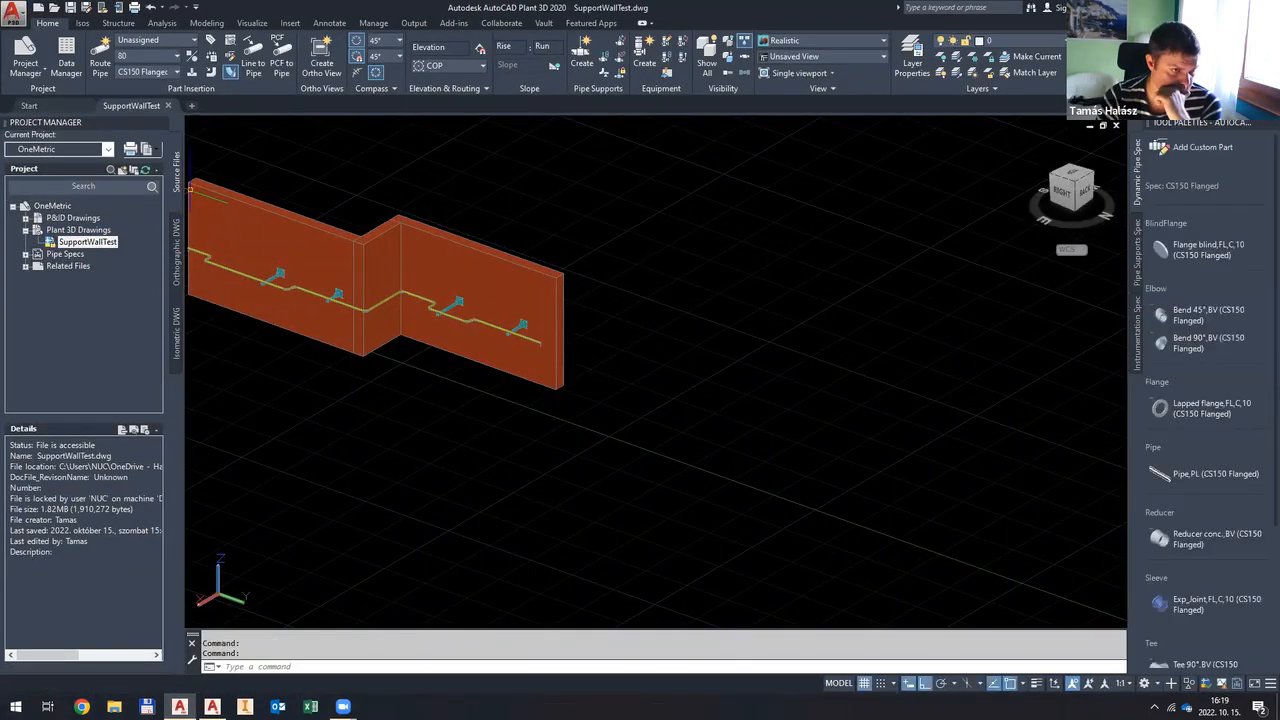
Step: Start copying a pipe spec into the OneMetric project and browse to the Plant3D\OneMetric\Spec Sheets folder
click(26, 255)
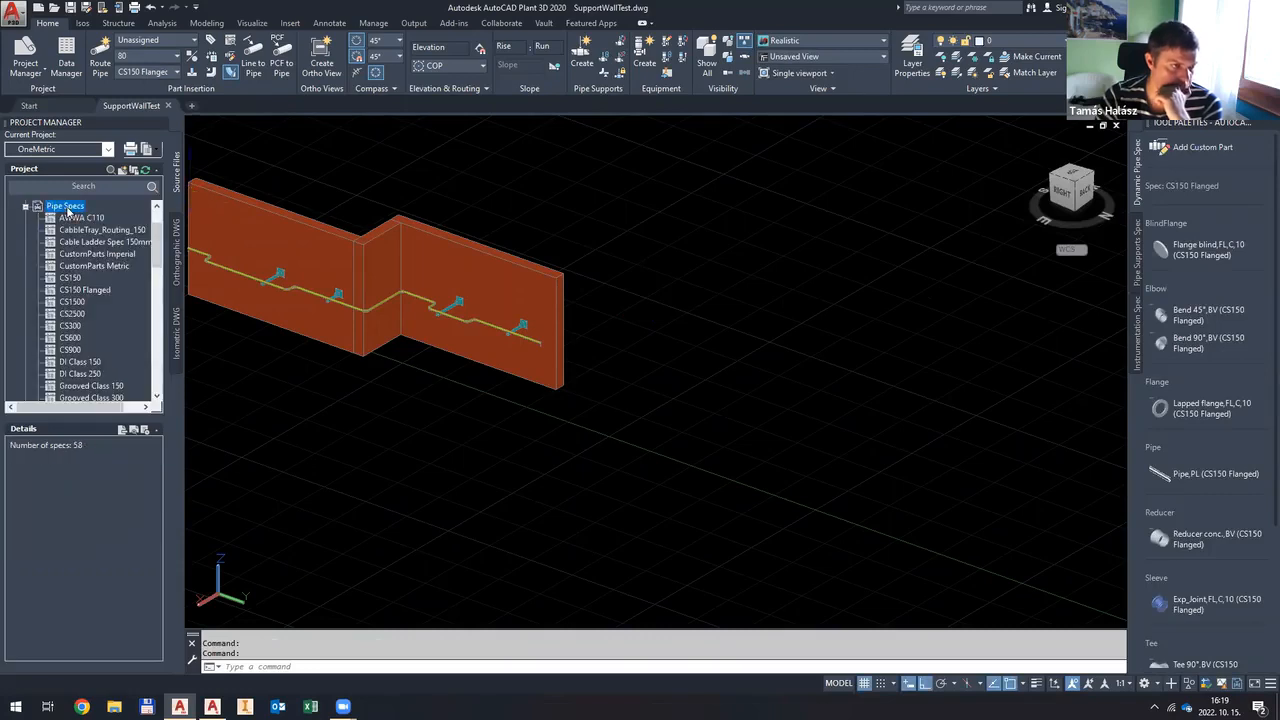
right_click(66, 206)
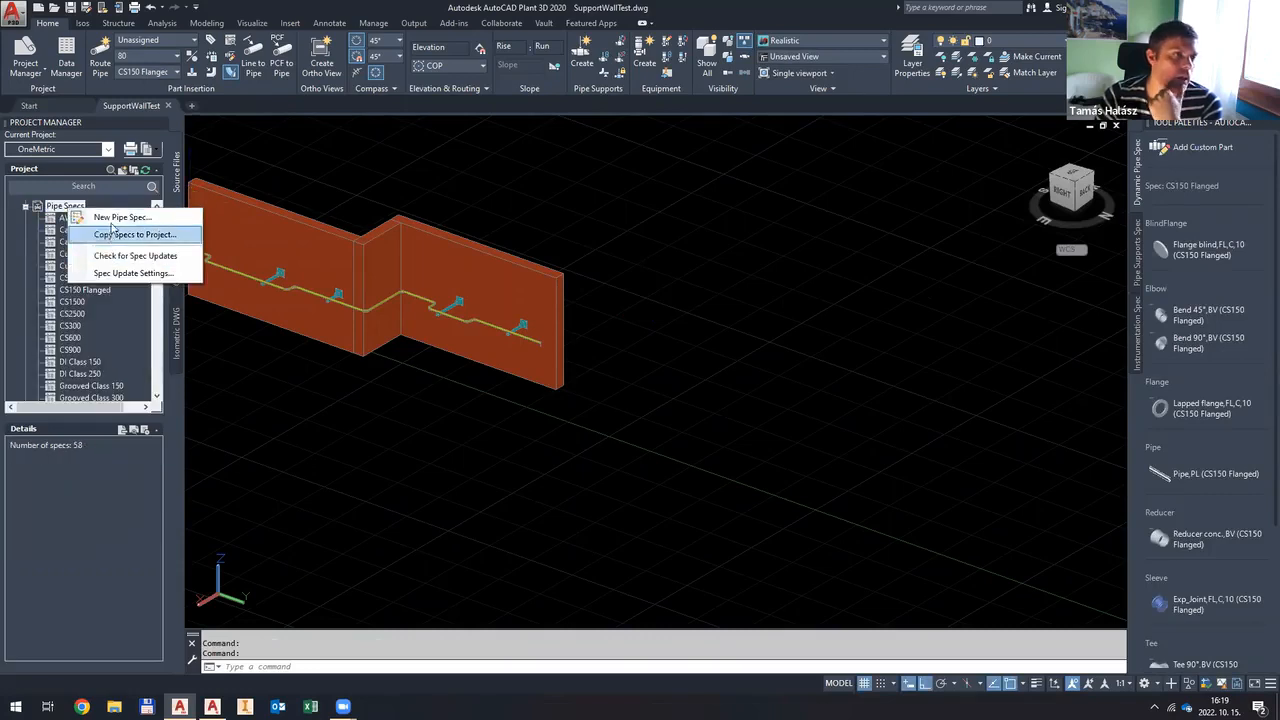
click(120, 235)
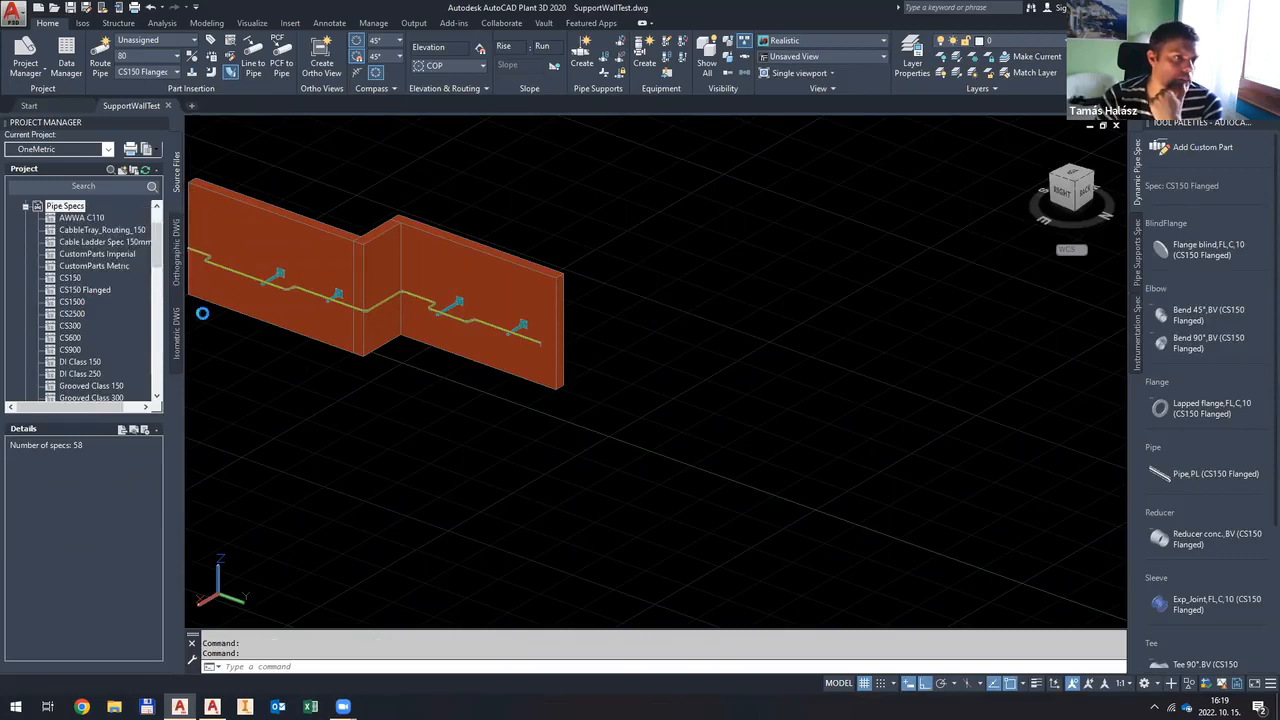
click(800, 208)
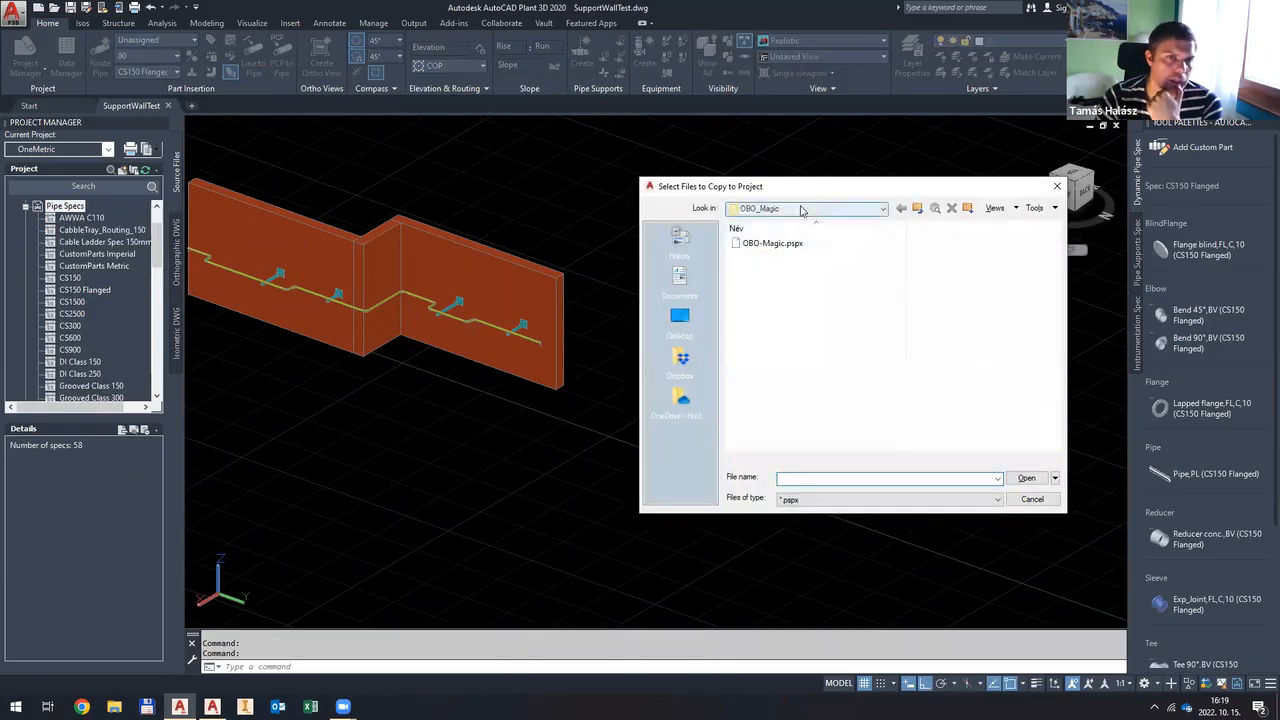
click(798, 368)
scroll(798, 372, down, 5)
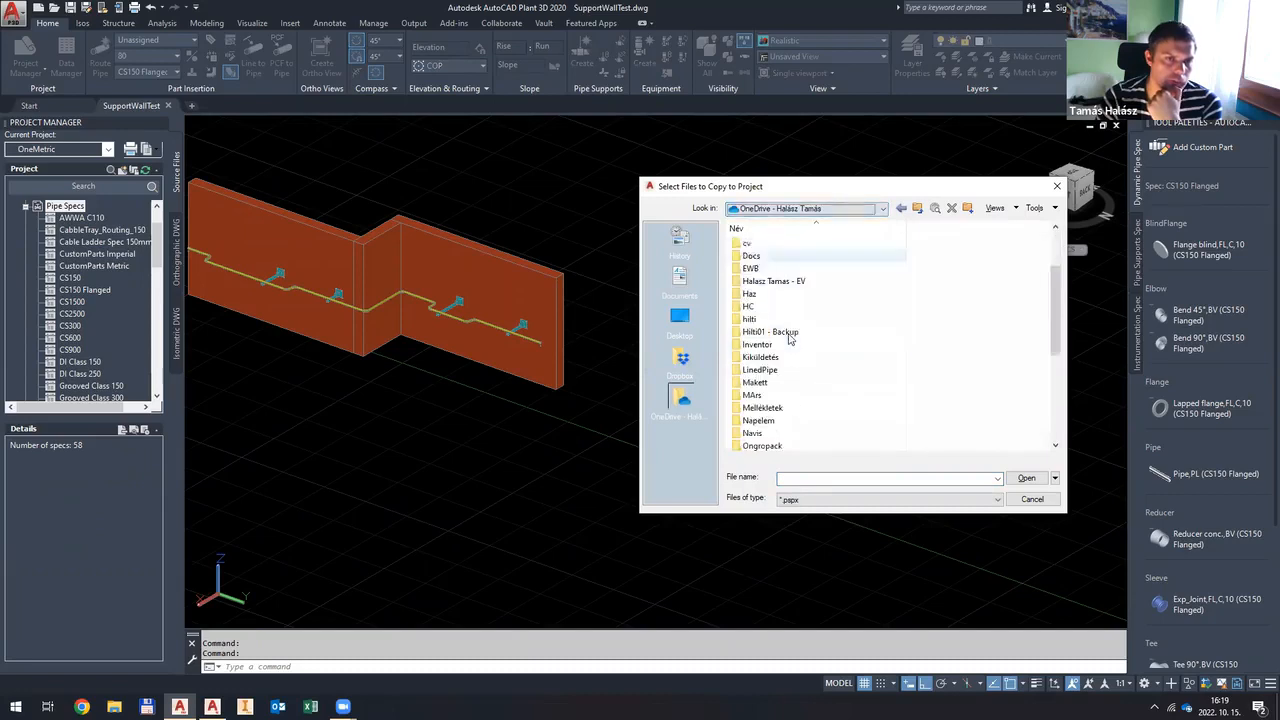
double_click(773, 413)
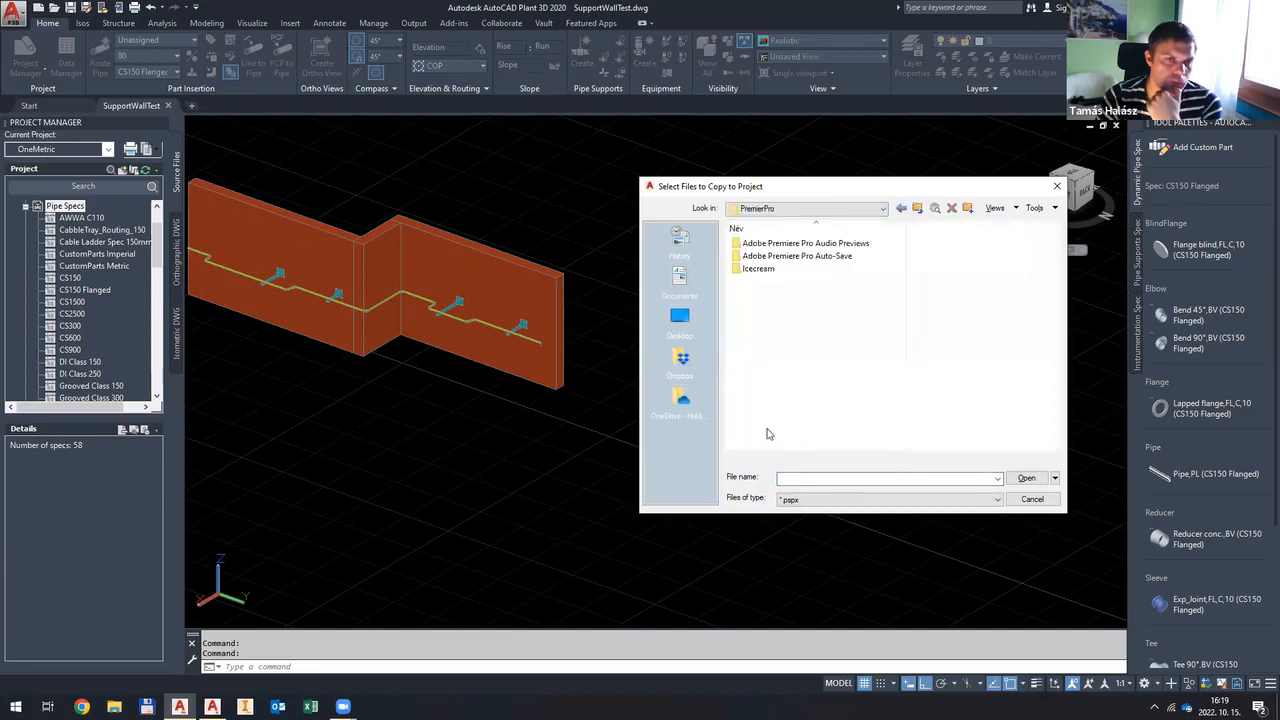
click(917, 207)
scroll(790, 395, down, 5)
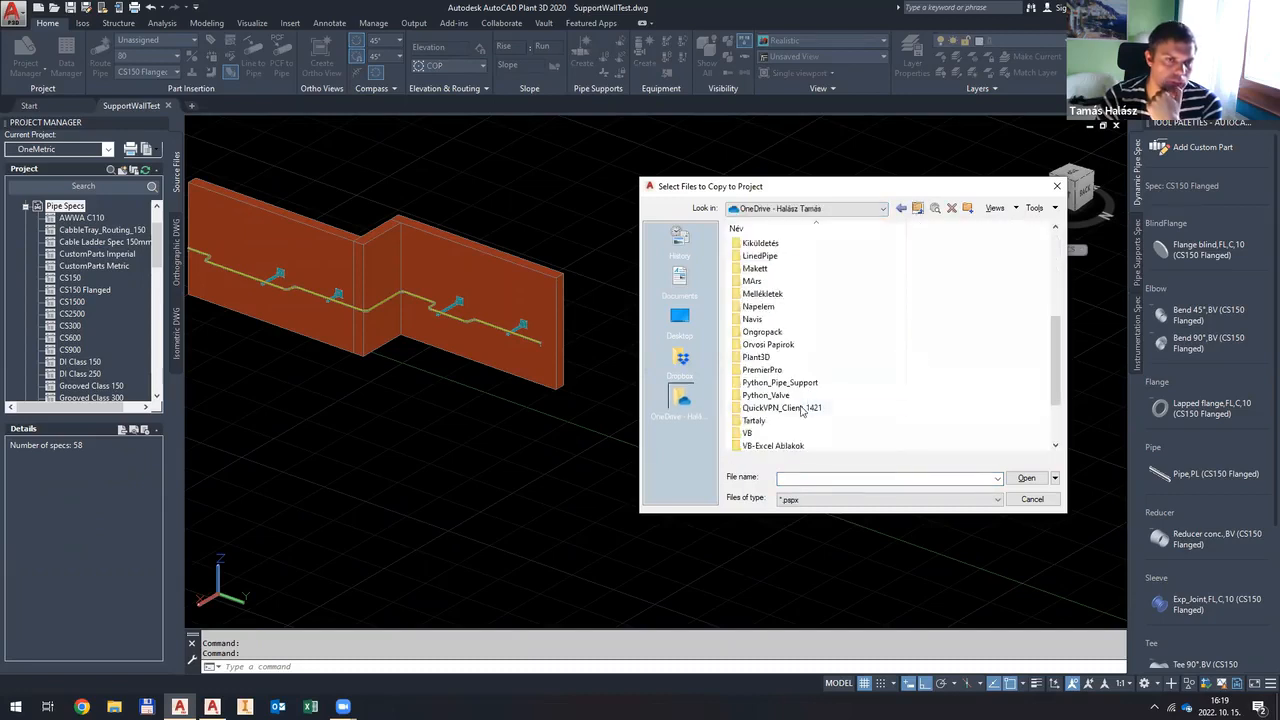
double_click(760, 357)
double_click(765, 244)
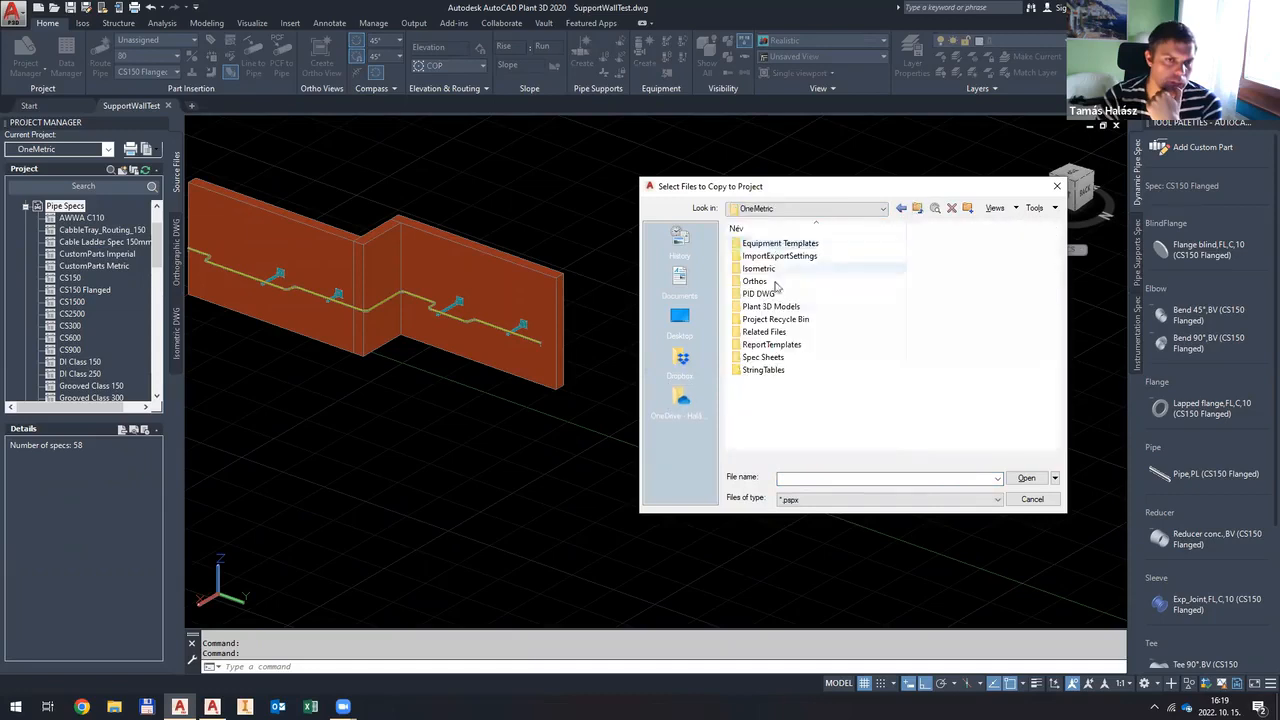
double_click(762, 357)
Step: Choose the Webinar spec sheet in the Spec Sheets folder as the file to copy to the project
scroll(788, 350, down, 4)
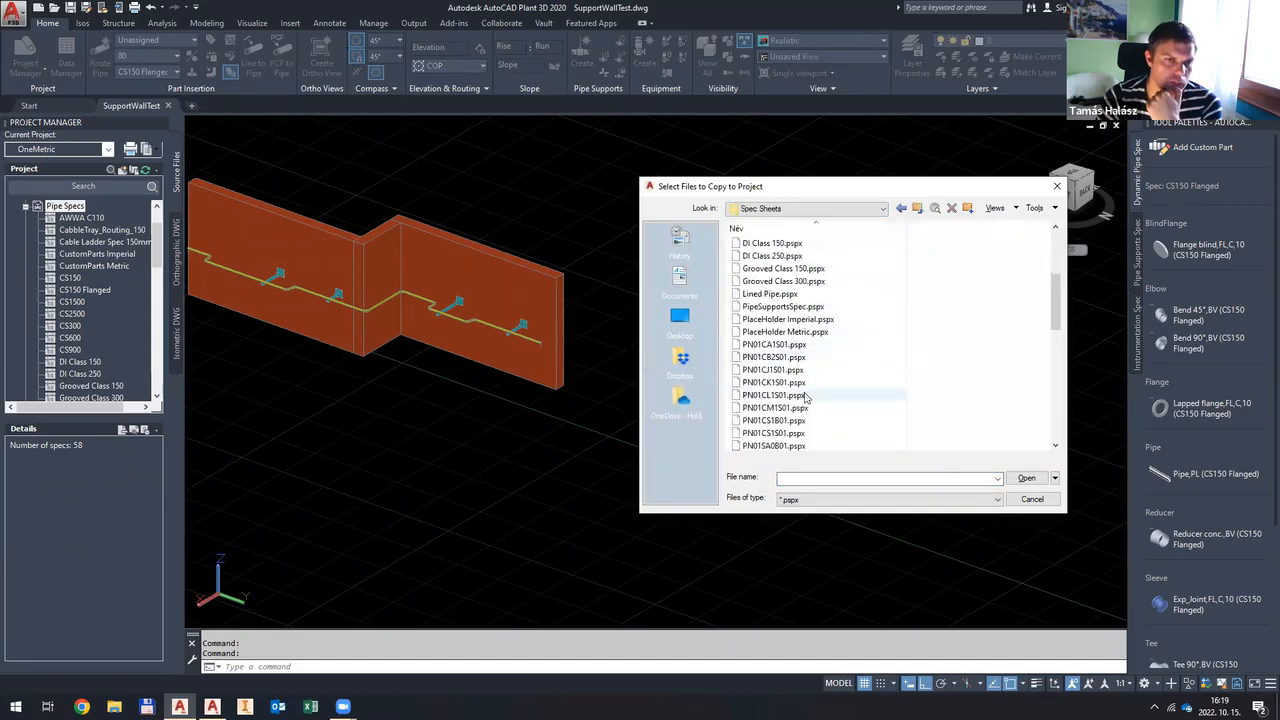
scroll(790, 343, down, 10)
click(788, 434)
key(Return)
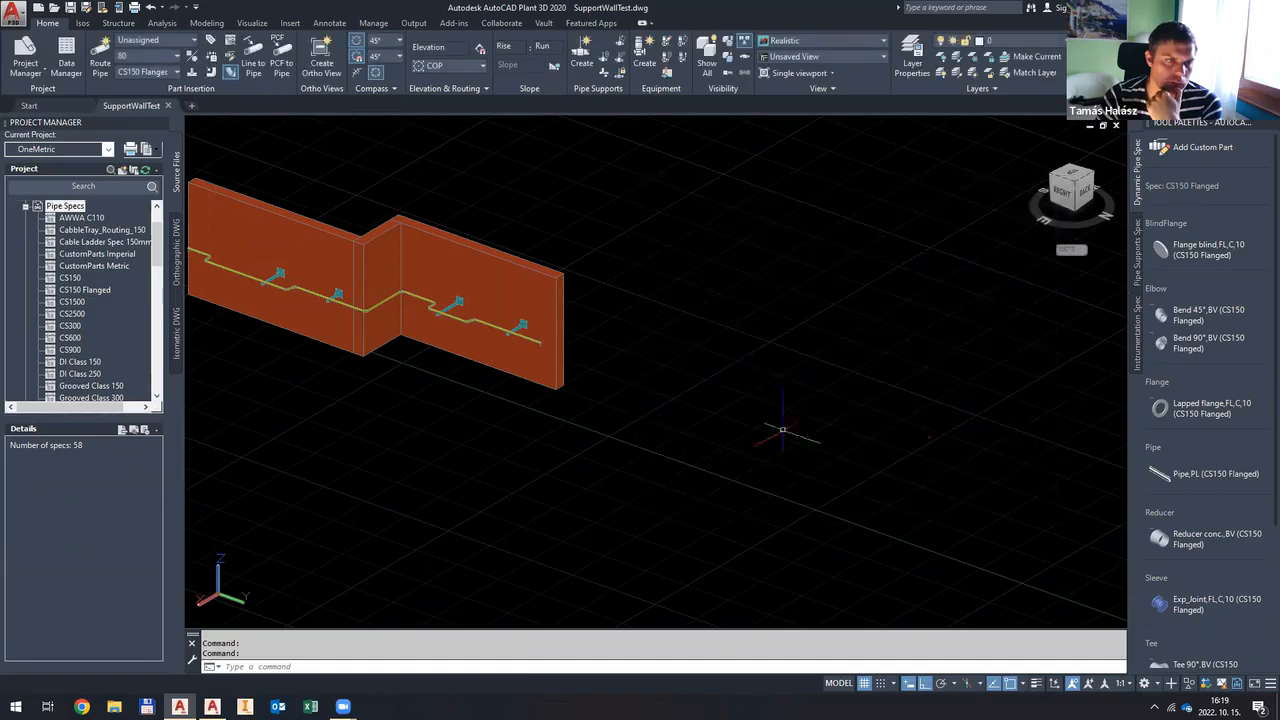
Step: Set the current pipe spec of the drawing to Webinar
click(160, 72)
scroll(136, 295, down, 5)
scroll(137, 298, down, 1)
click(115, 311)
click(156, 73)
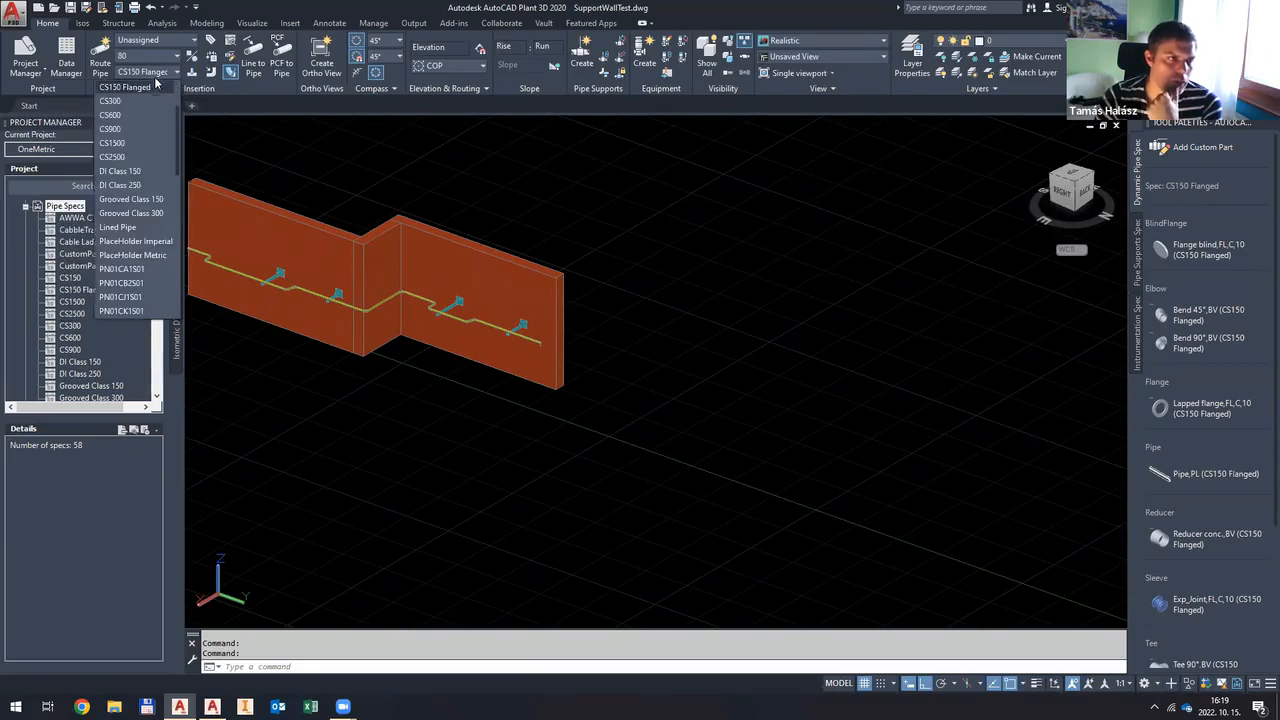
scroll(104, 290, down, 5)
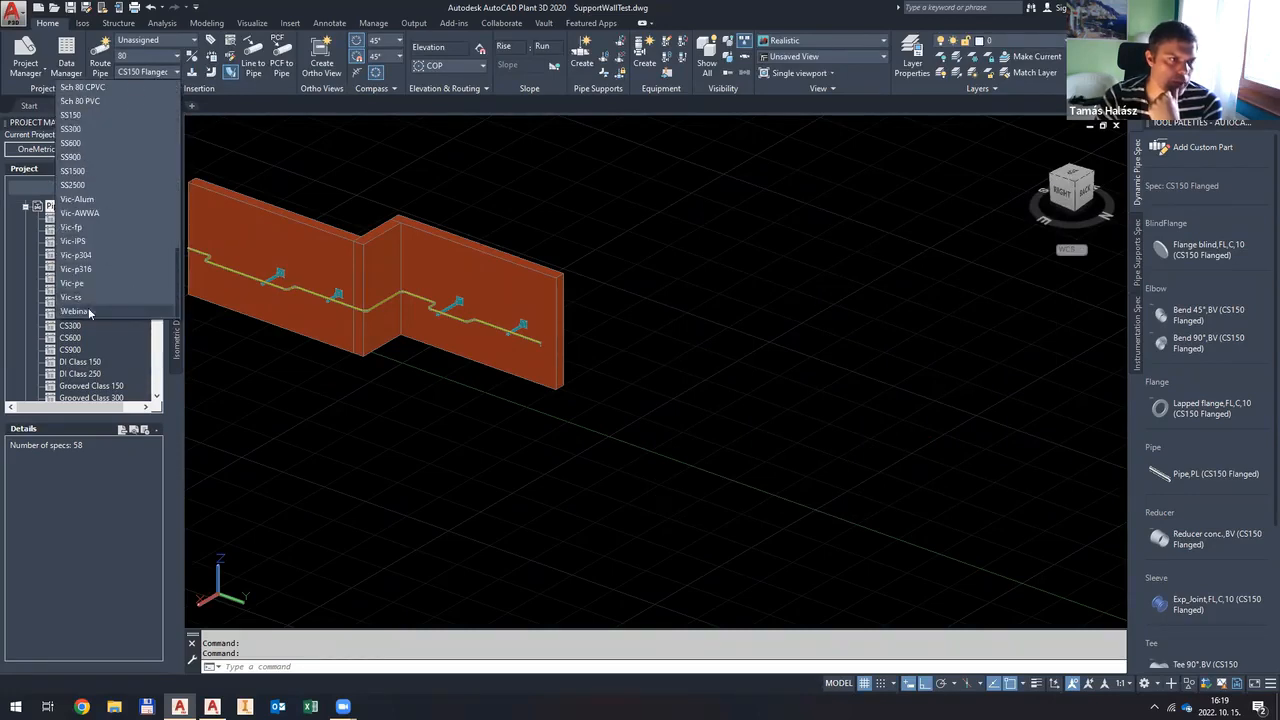
click(80, 311)
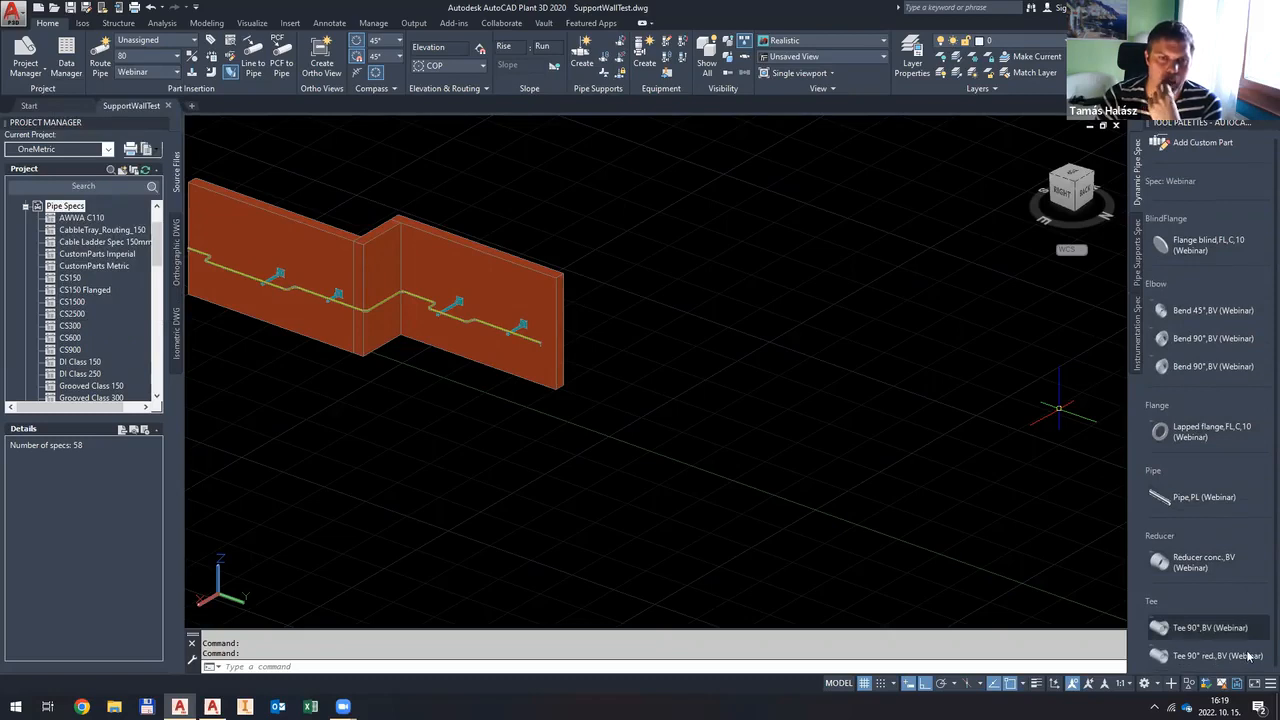
Step: Route a size 80 Webinar pipe with five straight runs and 90° turns in the empty area beside the wall
click(1195, 497)
click(688, 333)
click(818, 378)
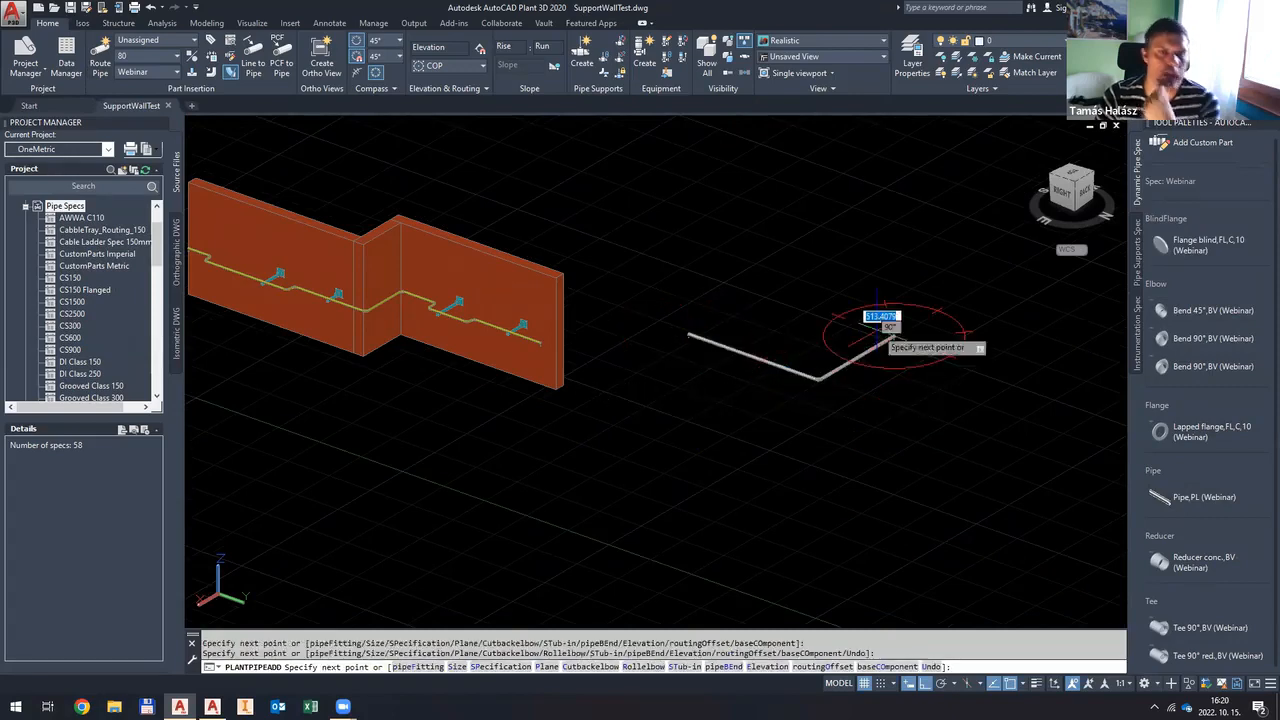
scroll(815, 304, up, 6)
click(818, 306)
click(729, 380)
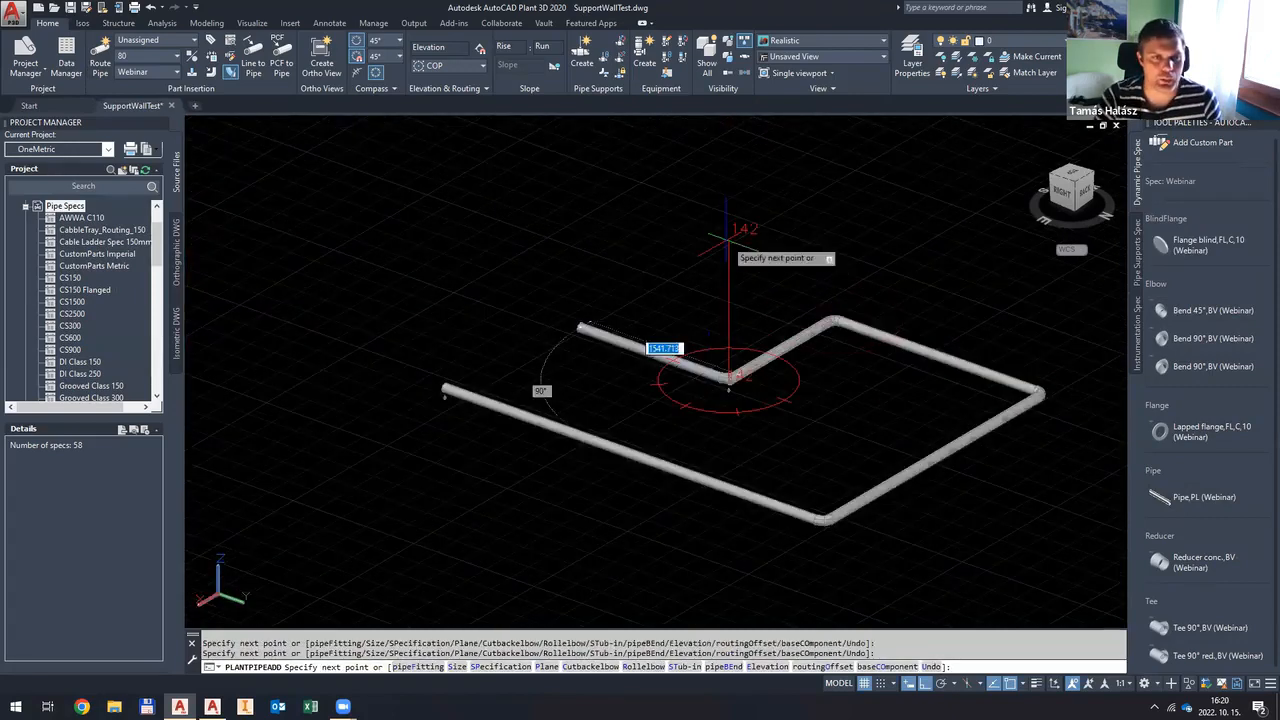
key(Escape)
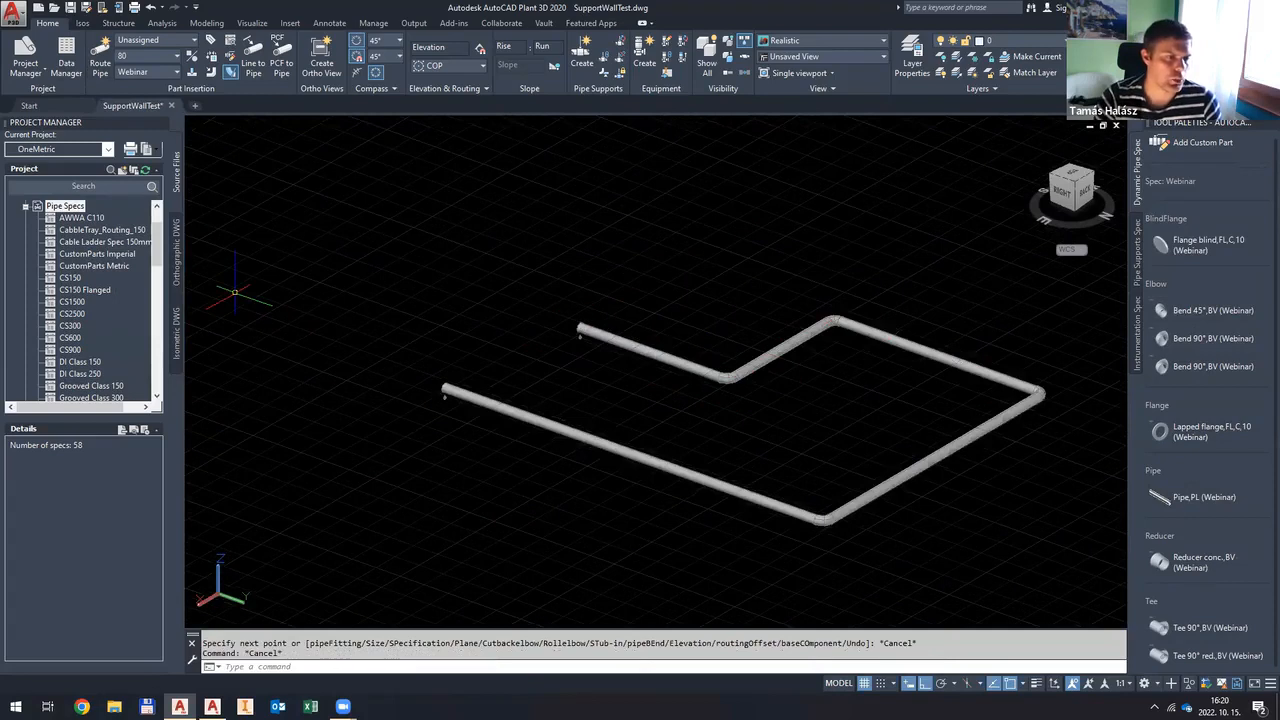
Step: Switch to AutoCAD Plant 3D Spec Editor and open DIN Valves Catalog.pcat from the CPak DIN content folder
key(alt+Tab)
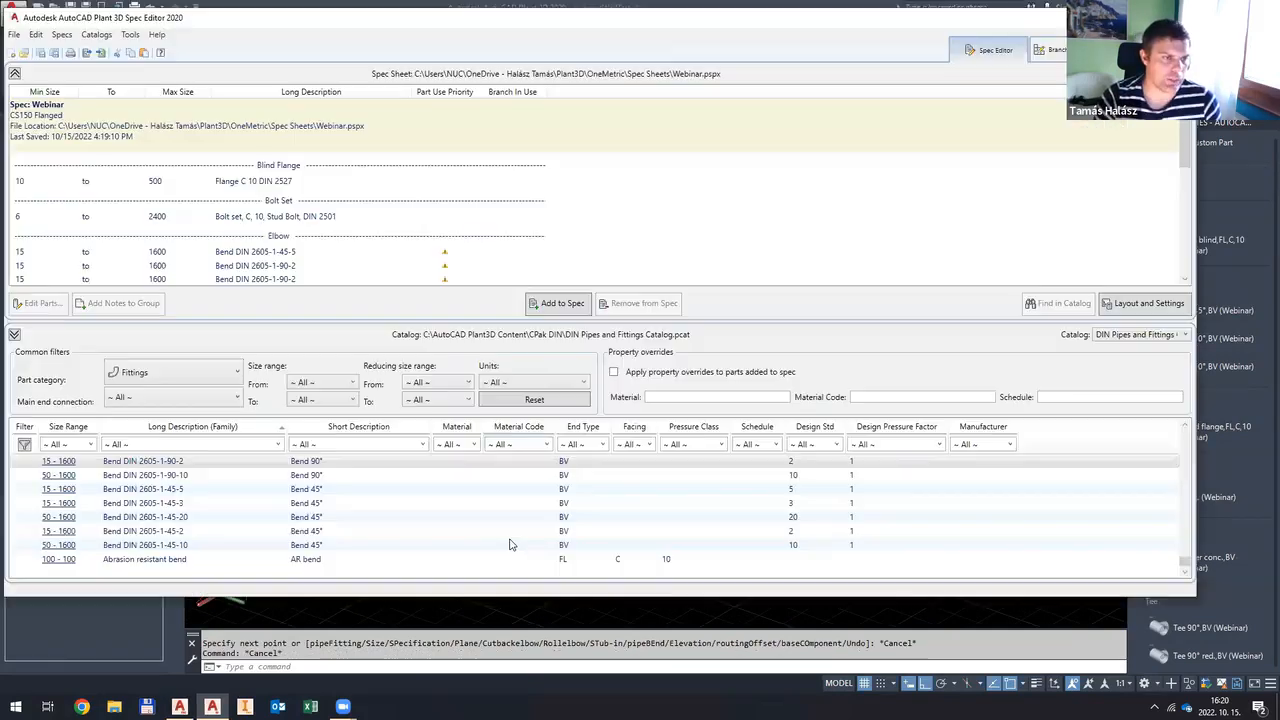
click(1165, 334)
click(1110, 385)
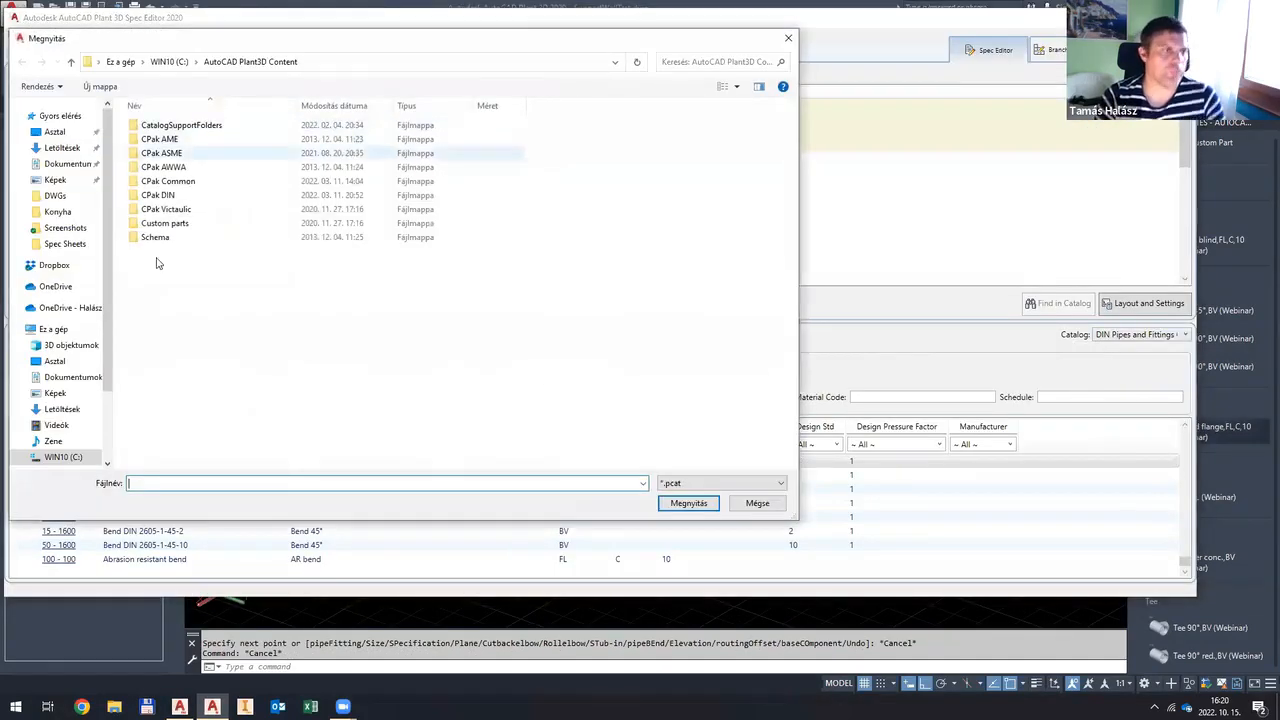
double_click(168, 203)
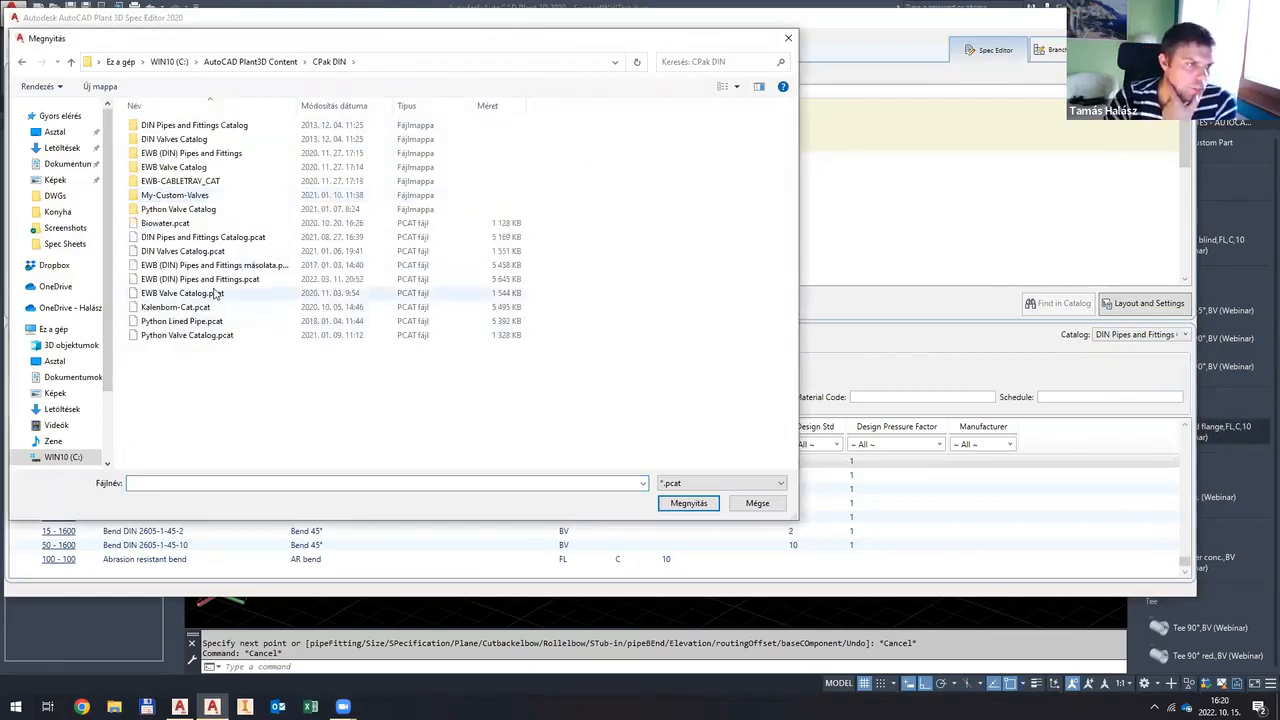
double_click(230, 251)
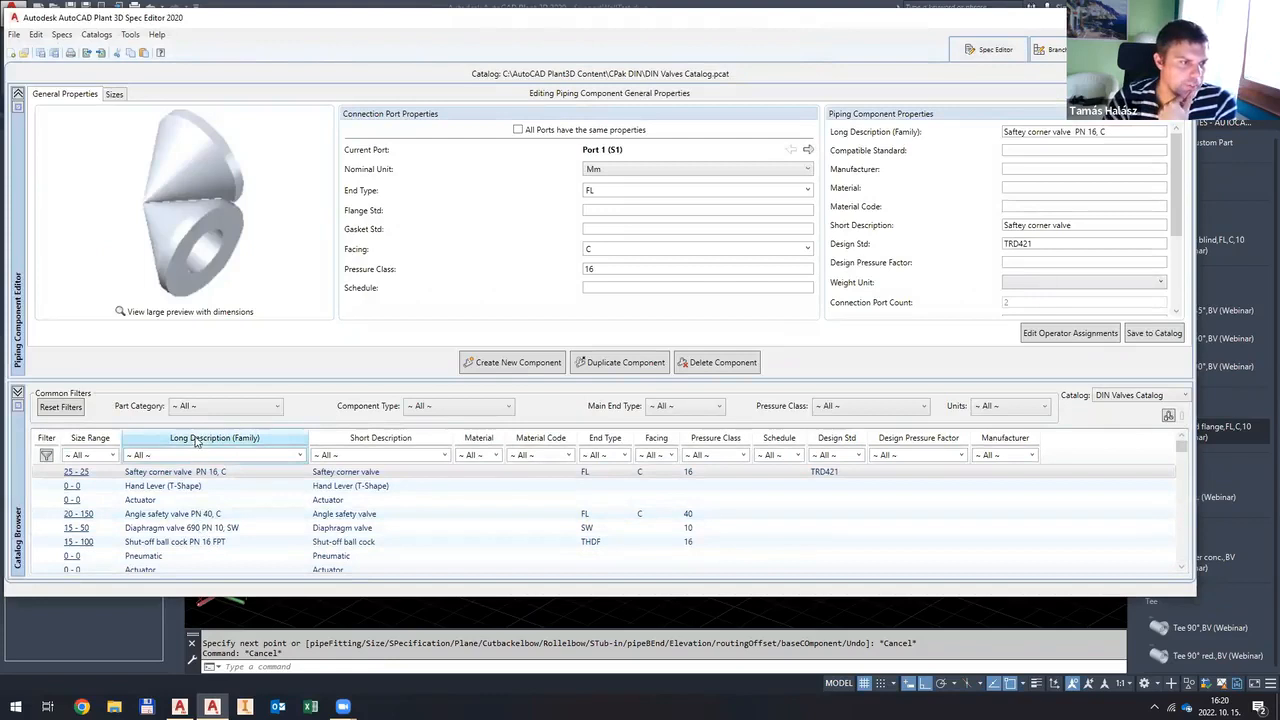
Step: Sort the valve families by long description and examine the flanged ball cock, diaphragm valve and flow measurement families
click(196, 440)
scroll(214, 508, down, 5)
click(222, 541)
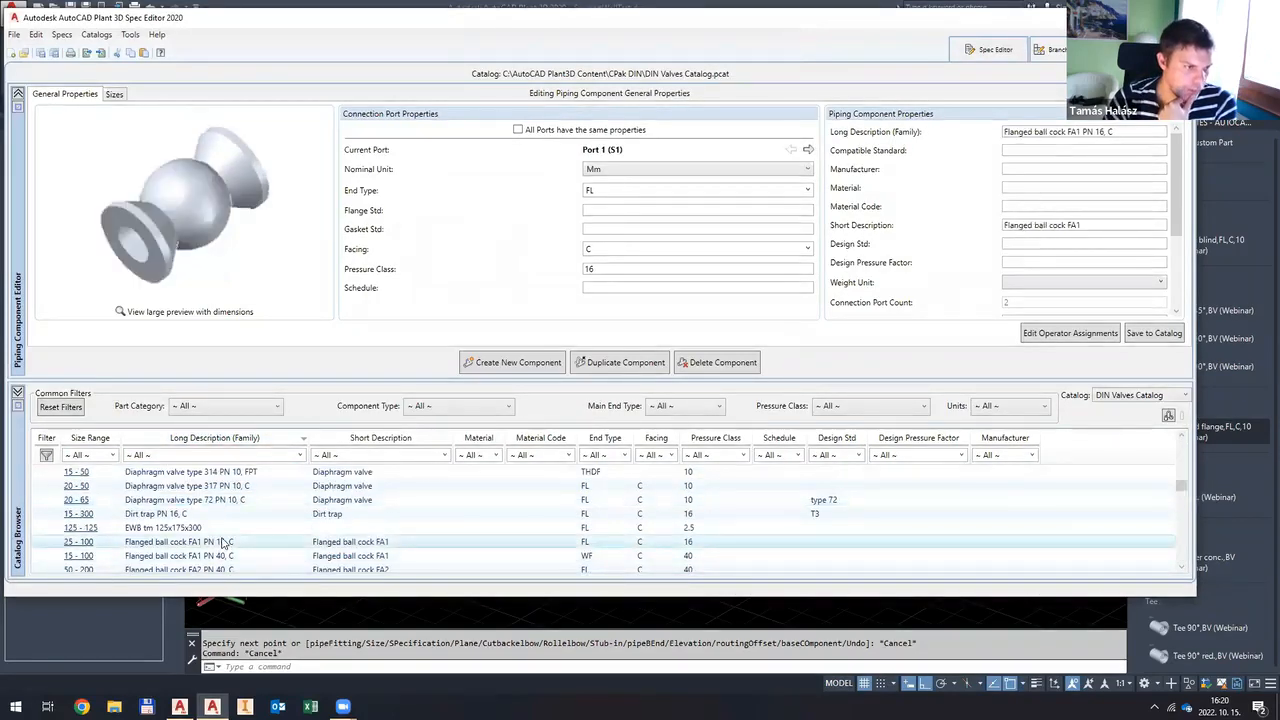
click(222, 487)
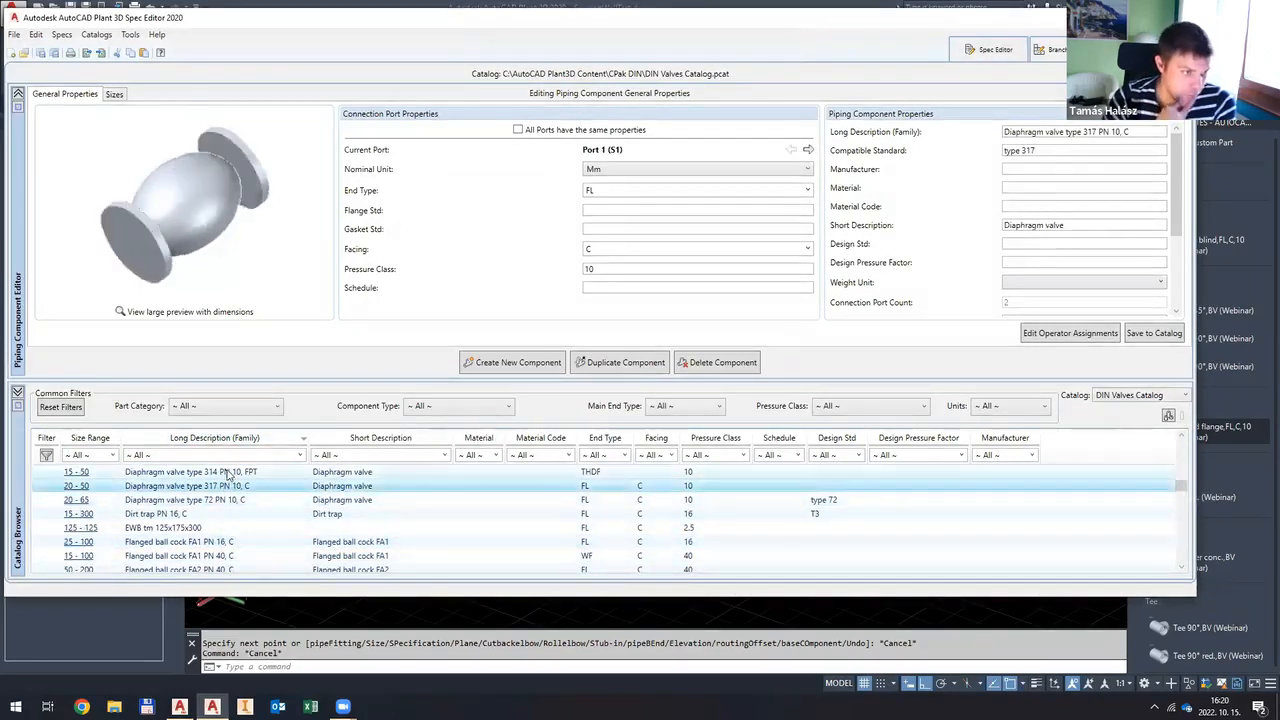
click(230, 499)
scroll(236, 555, down, 3)
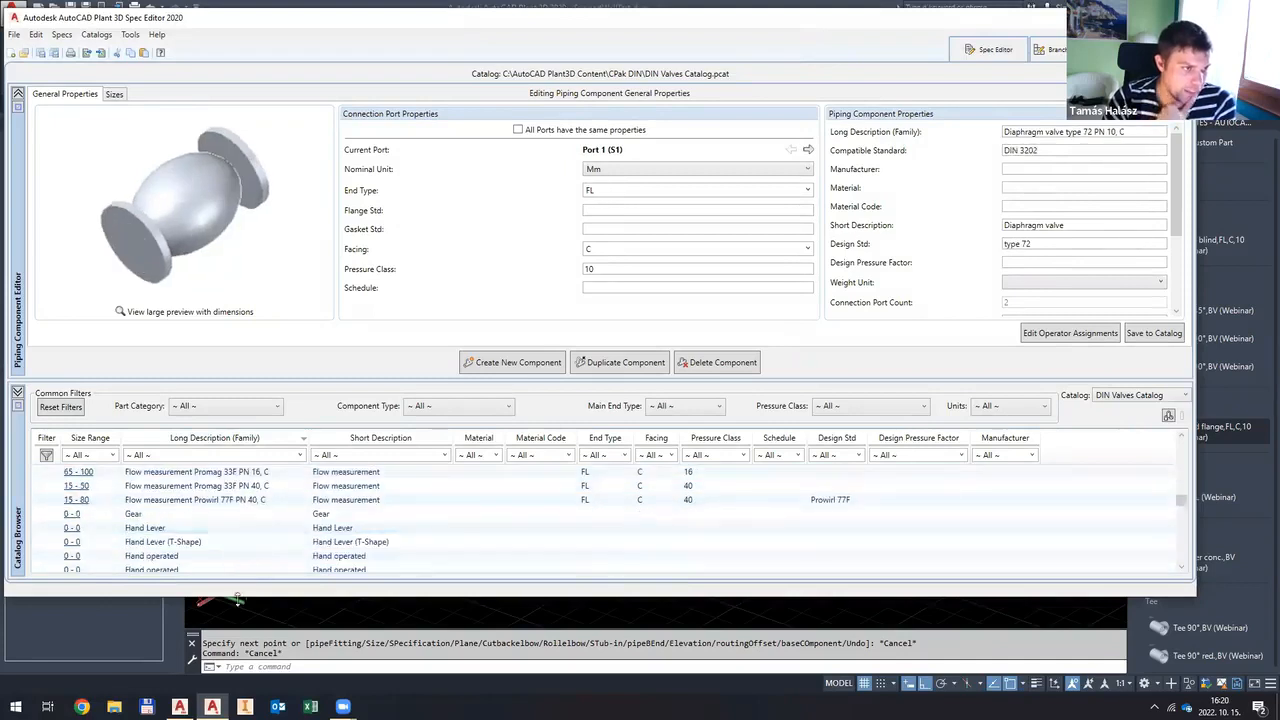
click(234, 500)
Step: Examine the previews and properties of the shut-off ball cock, butterfly valve and globe valve families
scroll(236, 507, down, 3)
scroll(234, 506, down, 5)
click(230, 514)
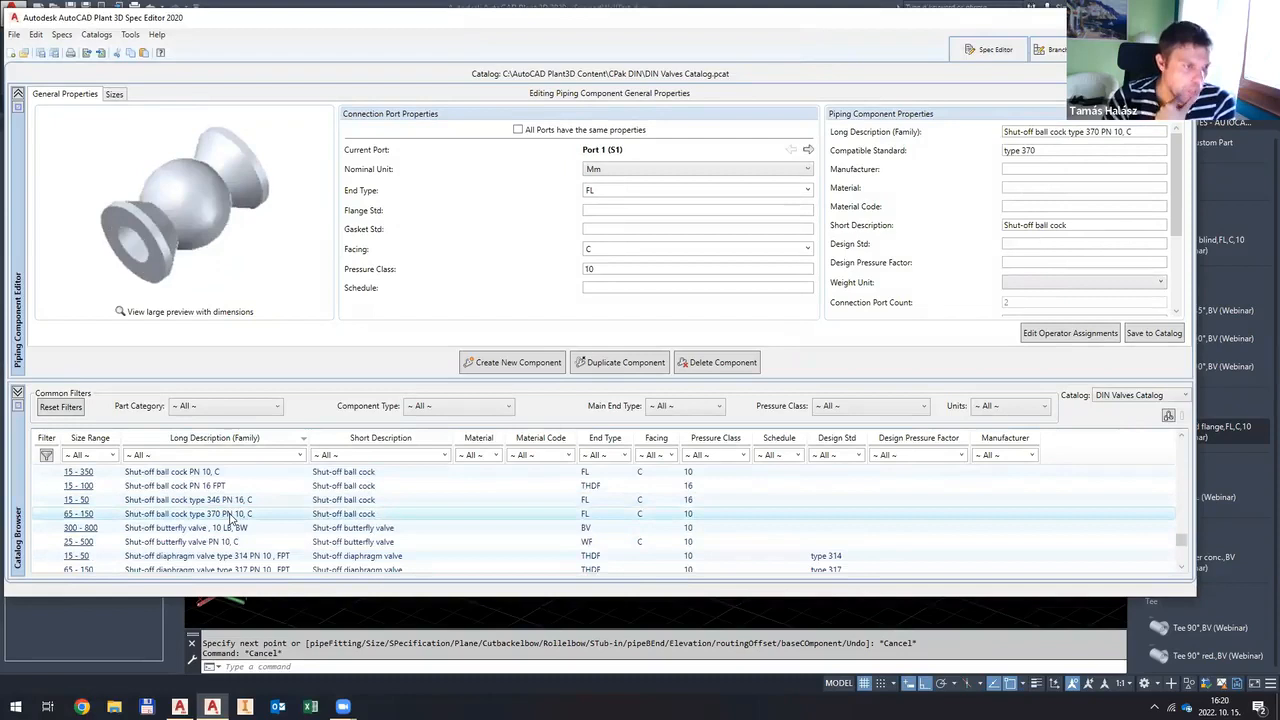
click(228, 526)
scroll(230, 517, down, 3)
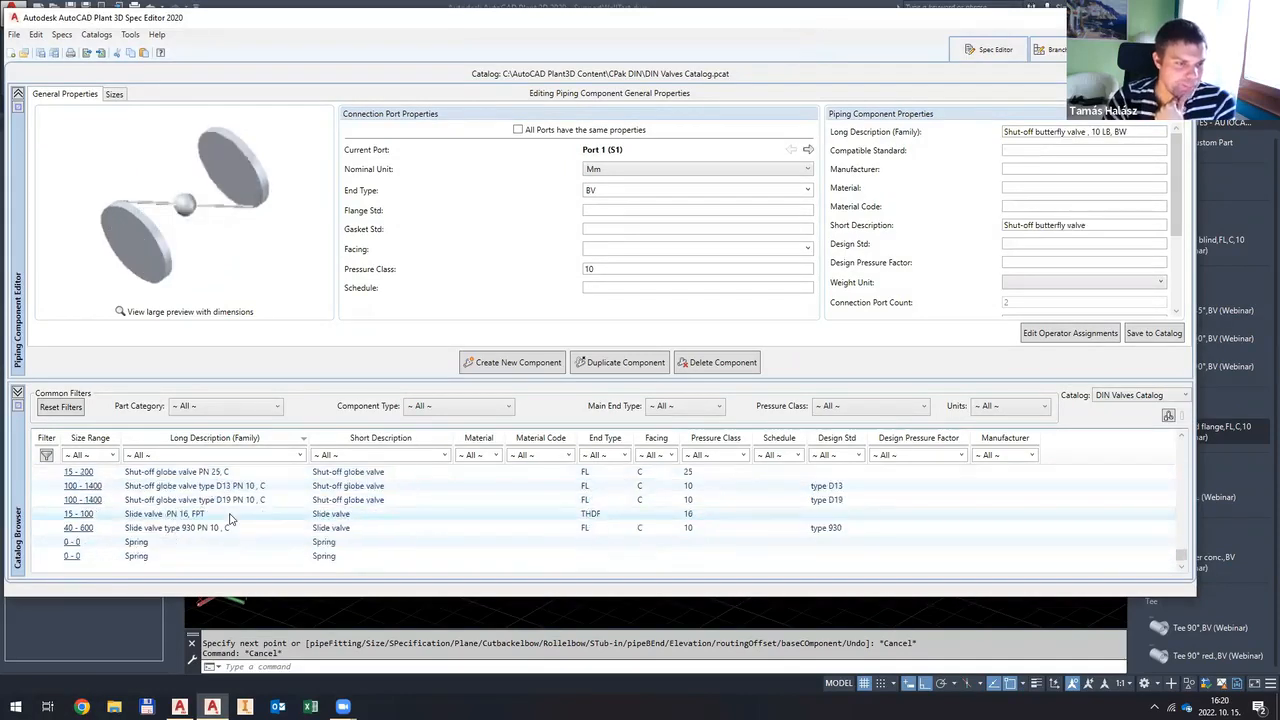
click(226, 500)
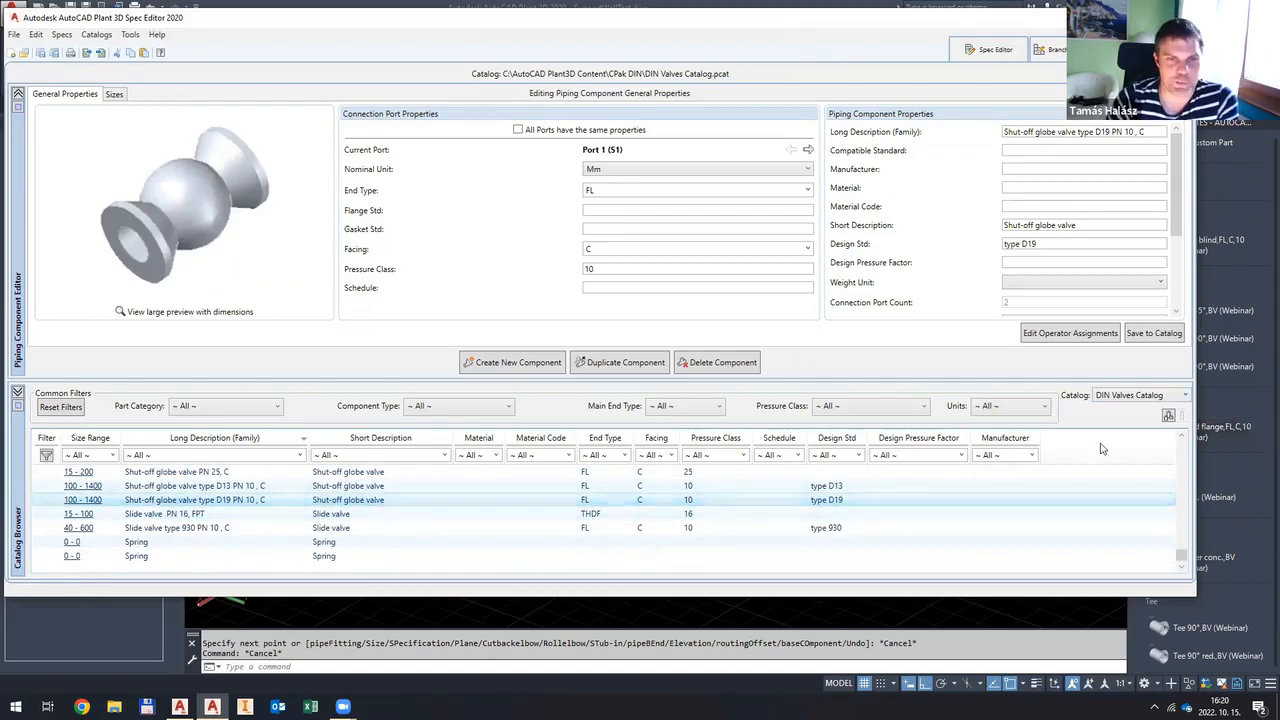
Step: Inspect the Shut-off butterfly valve PN 10, C family and return to editing the spec sheet
scroll(120, 500, up, 2)
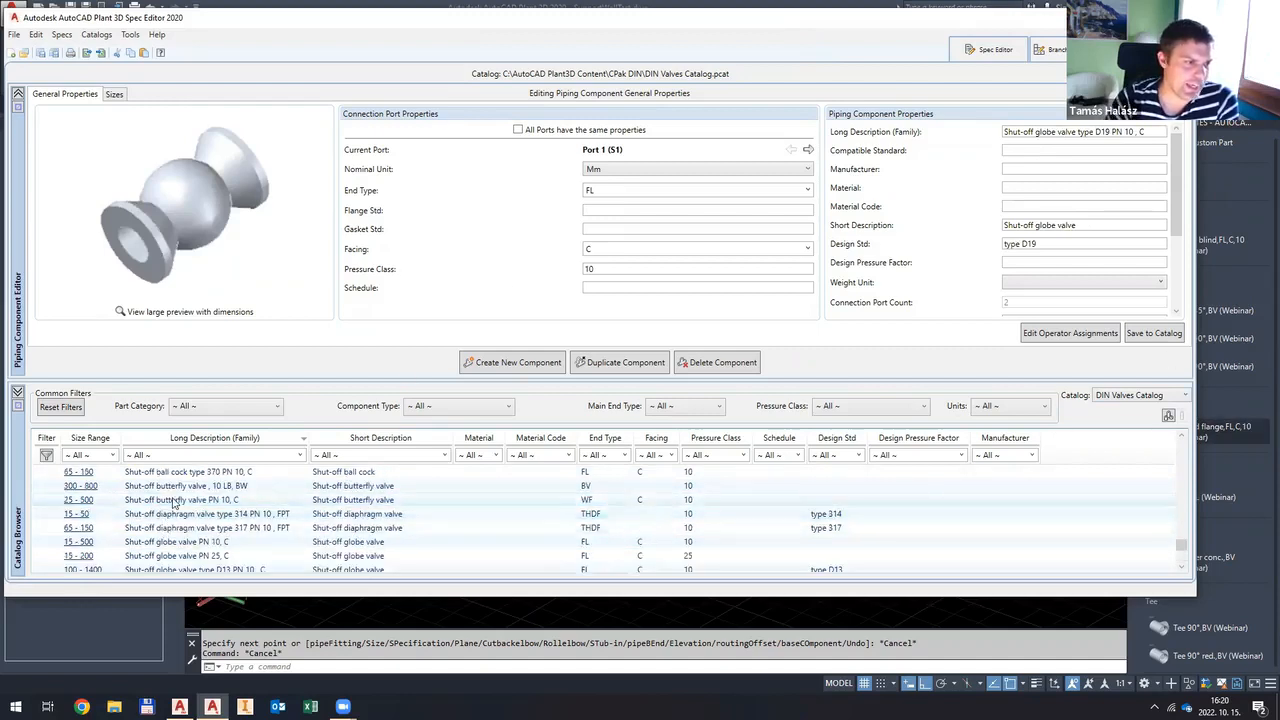
click(178, 502)
click(989, 48)
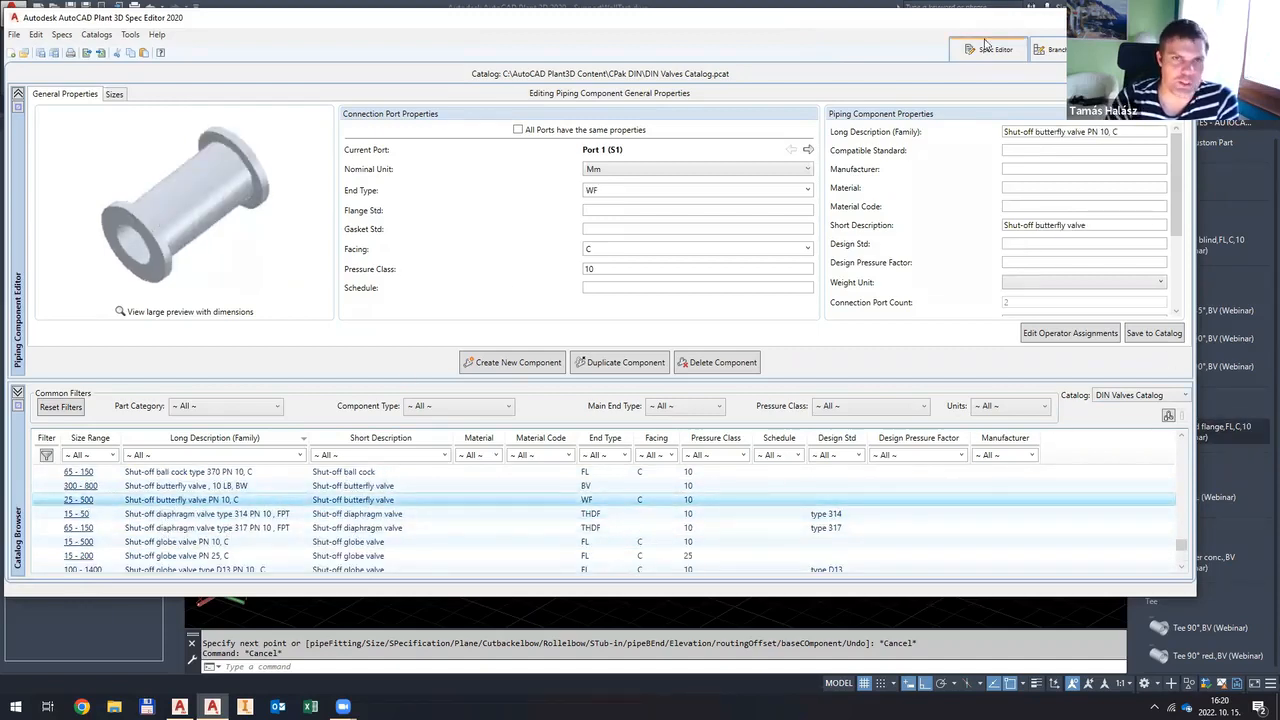
Step: Add the Shut-off butterfly valve PN 10, C family to the Webinar spec sheet and save the spec
click(168, 428)
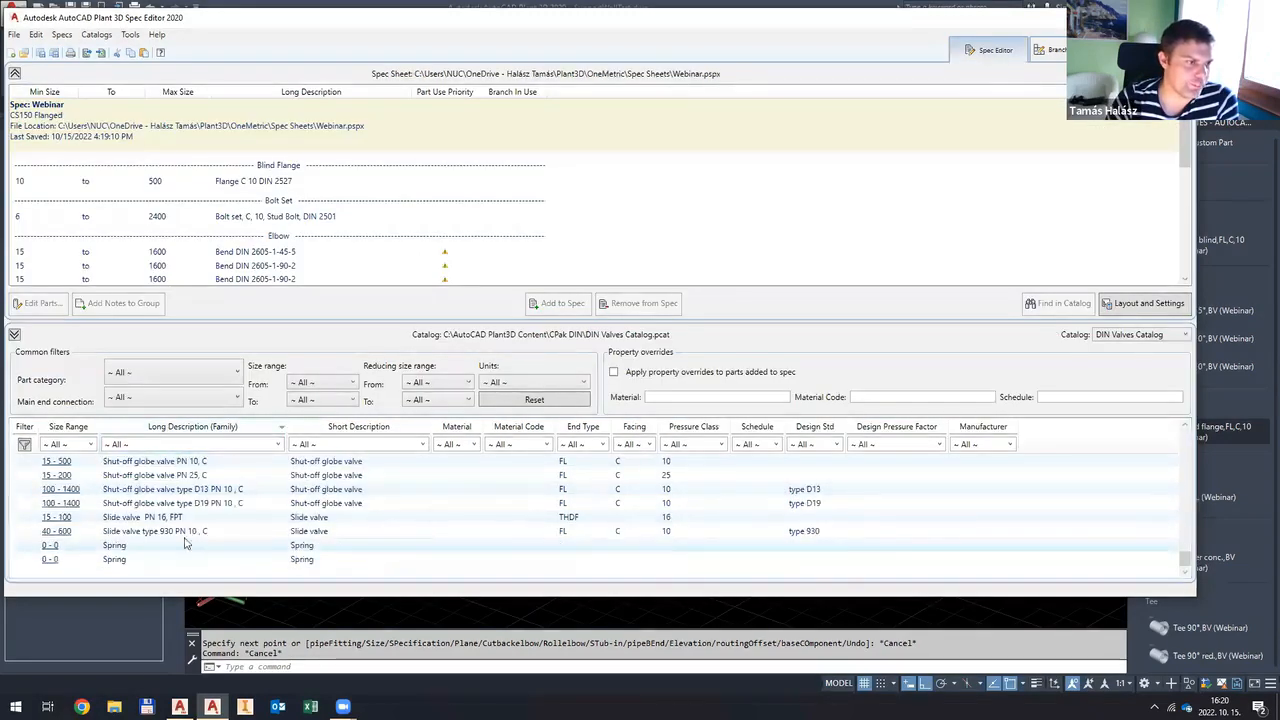
scroll(186, 543, up, 2)
scroll(237, 550, down, 3)
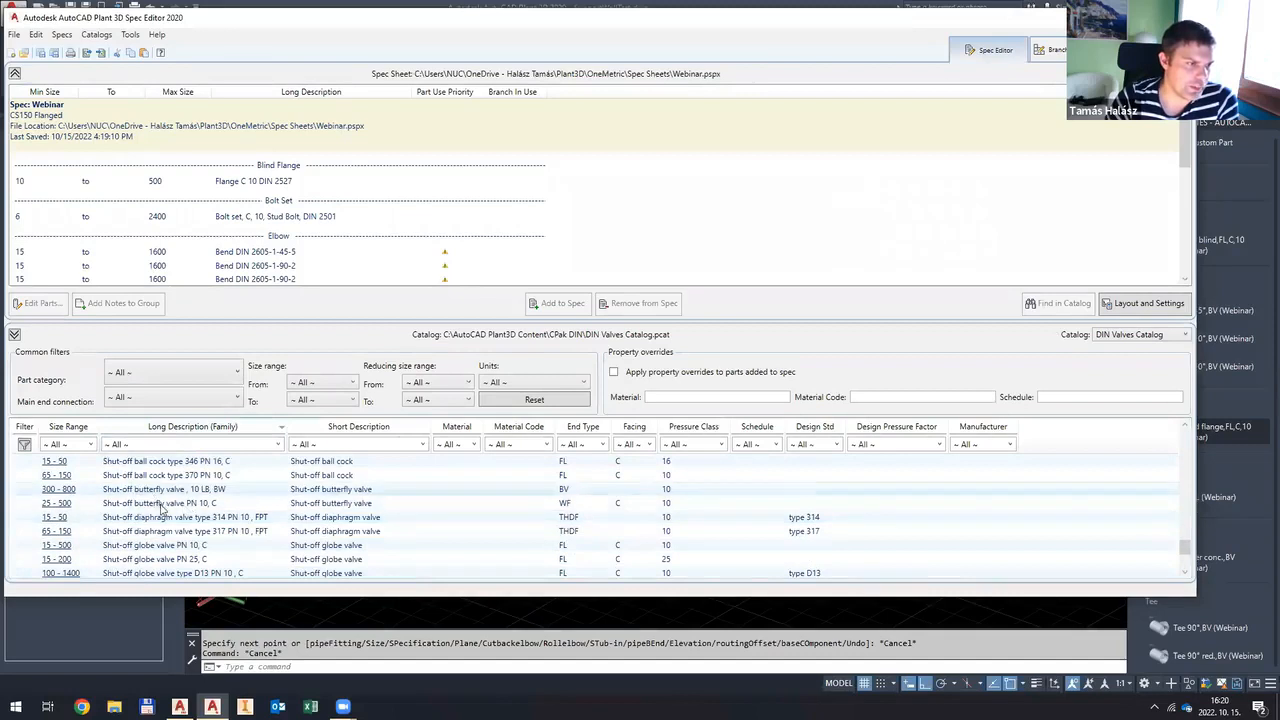
click(160, 505)
click(562, 303)
click(44, 53)
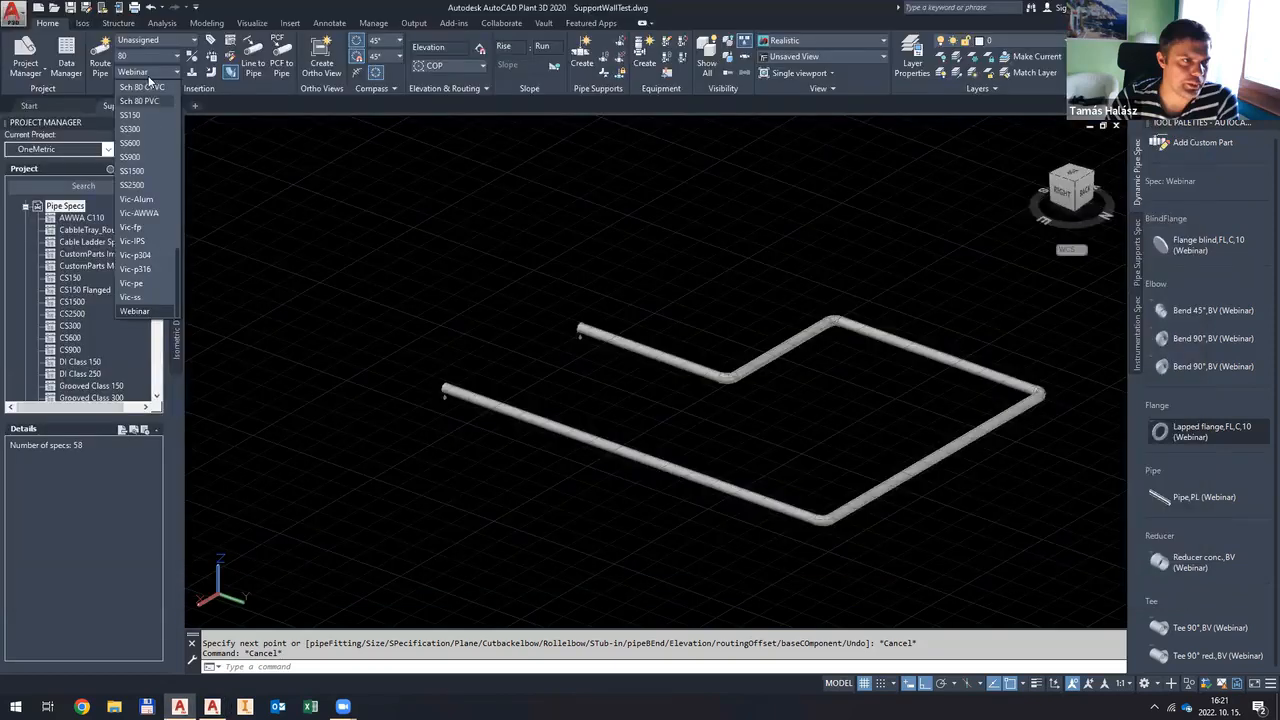
Step: Switch to AutoCAD Plant 3D, reload the Webinar spec, and insert its shut-off butterfly valve into the long front pipe run
click(150, 73)
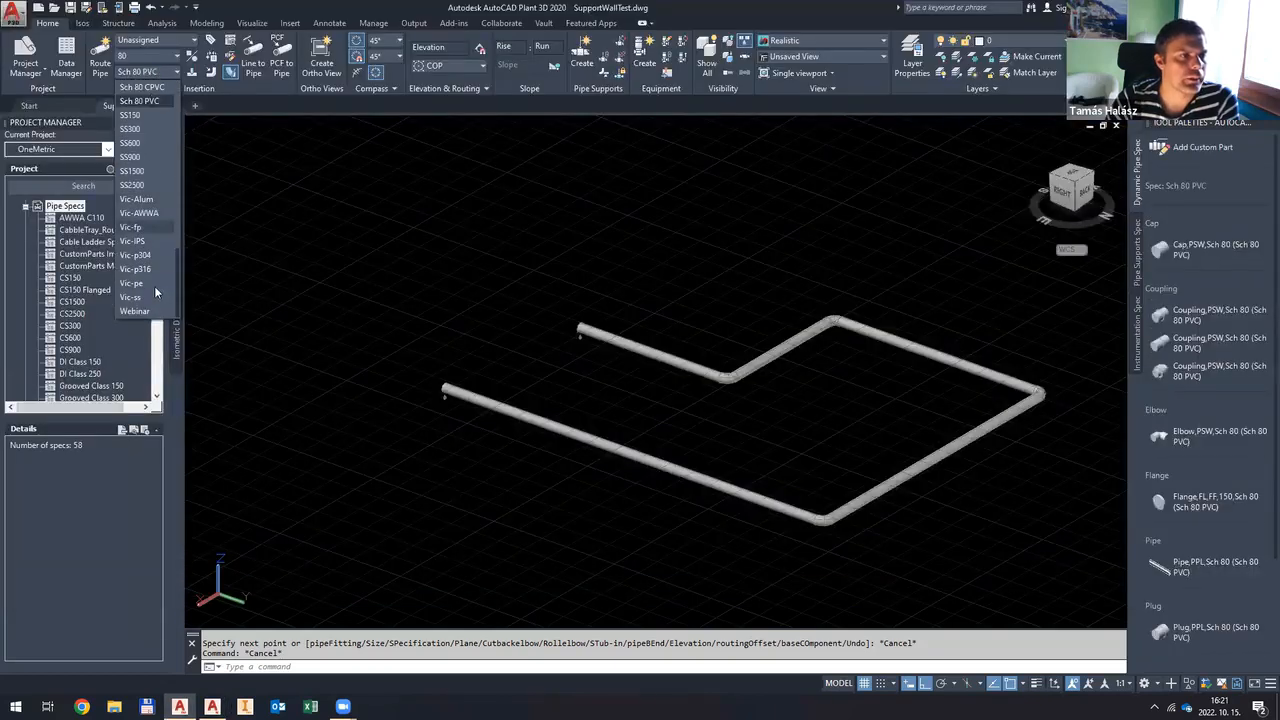
click(134, 311)
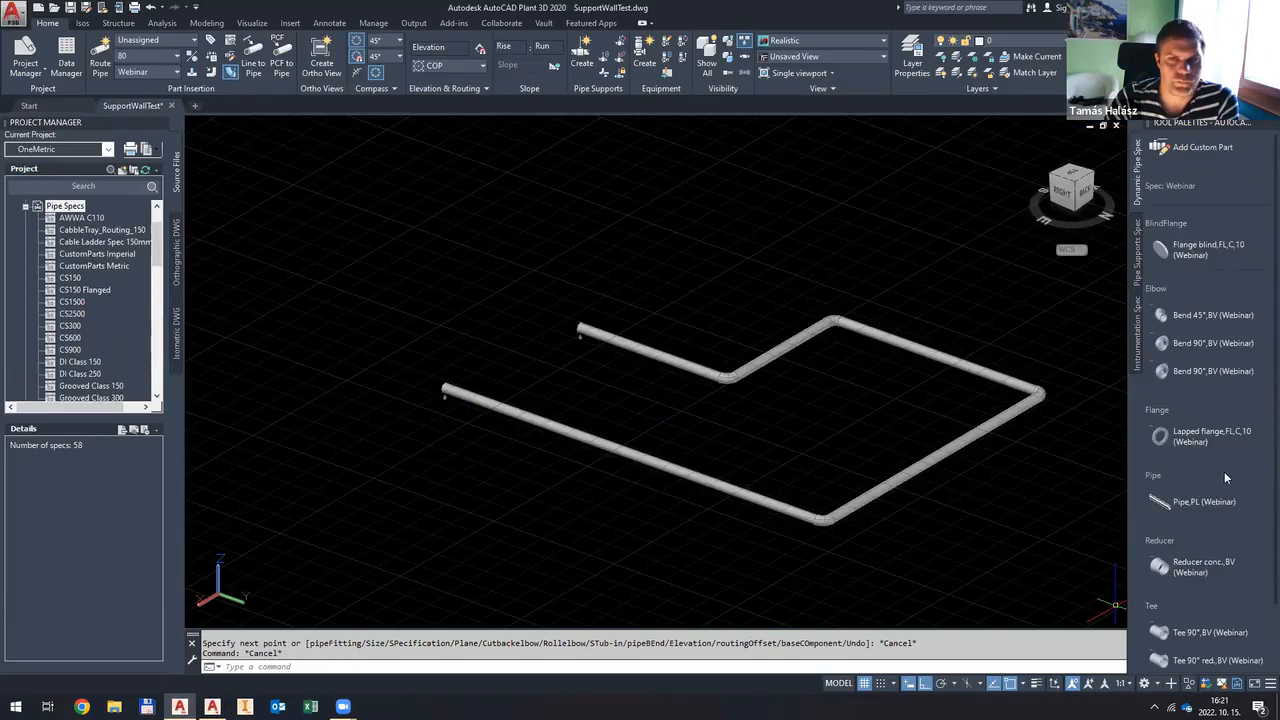
scroll(1224, 475, down, 2)
click(1150, 660)
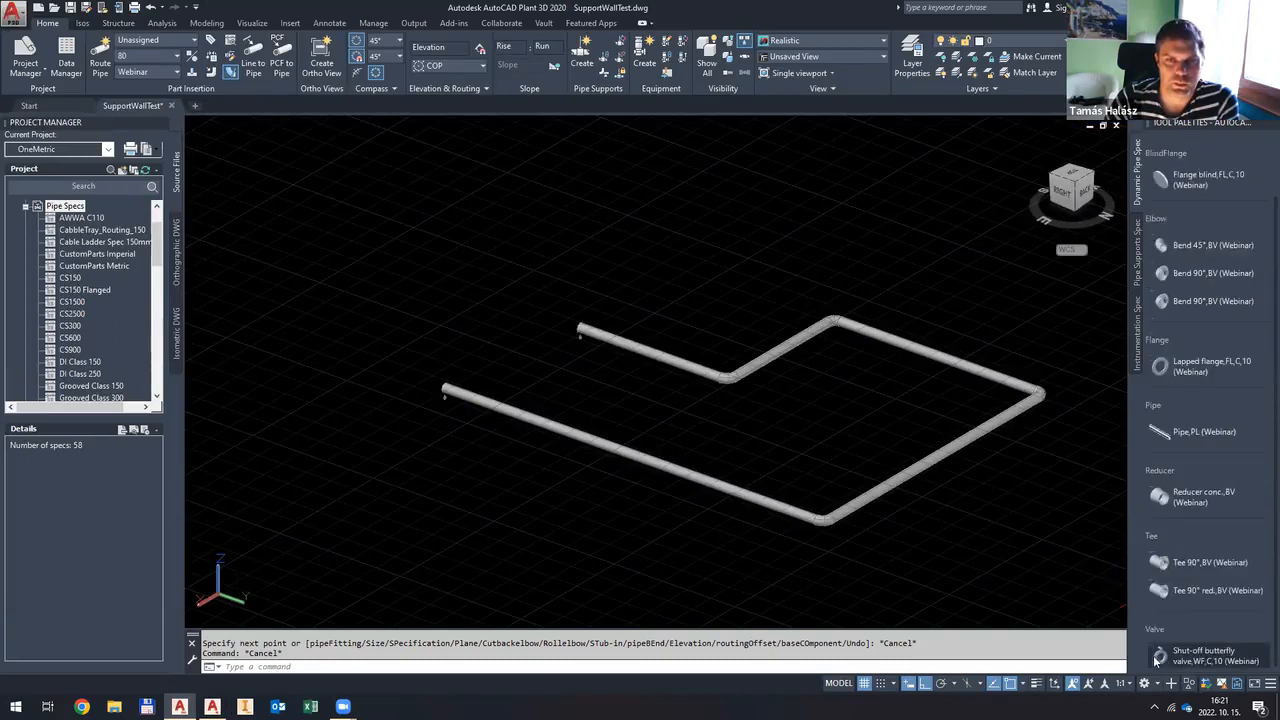
scroll(690, 436, up, 2)
scroll(695, 435, up, 3)
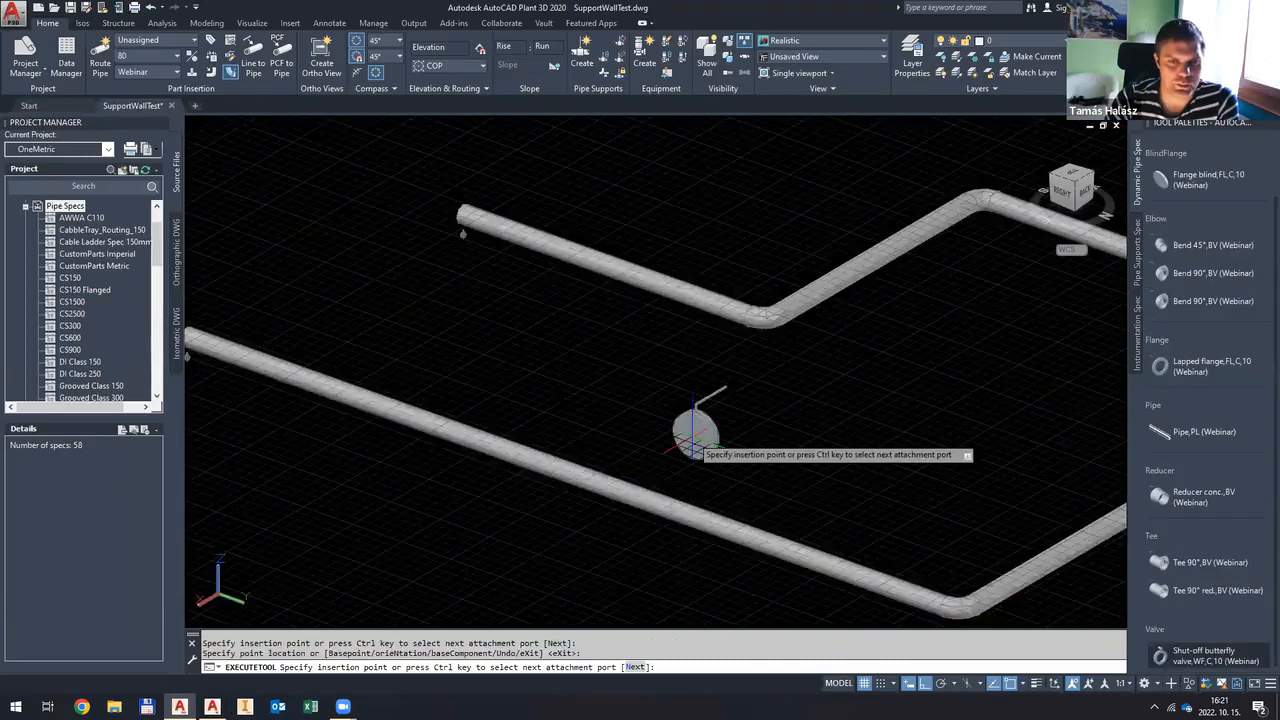
click(652, 527)
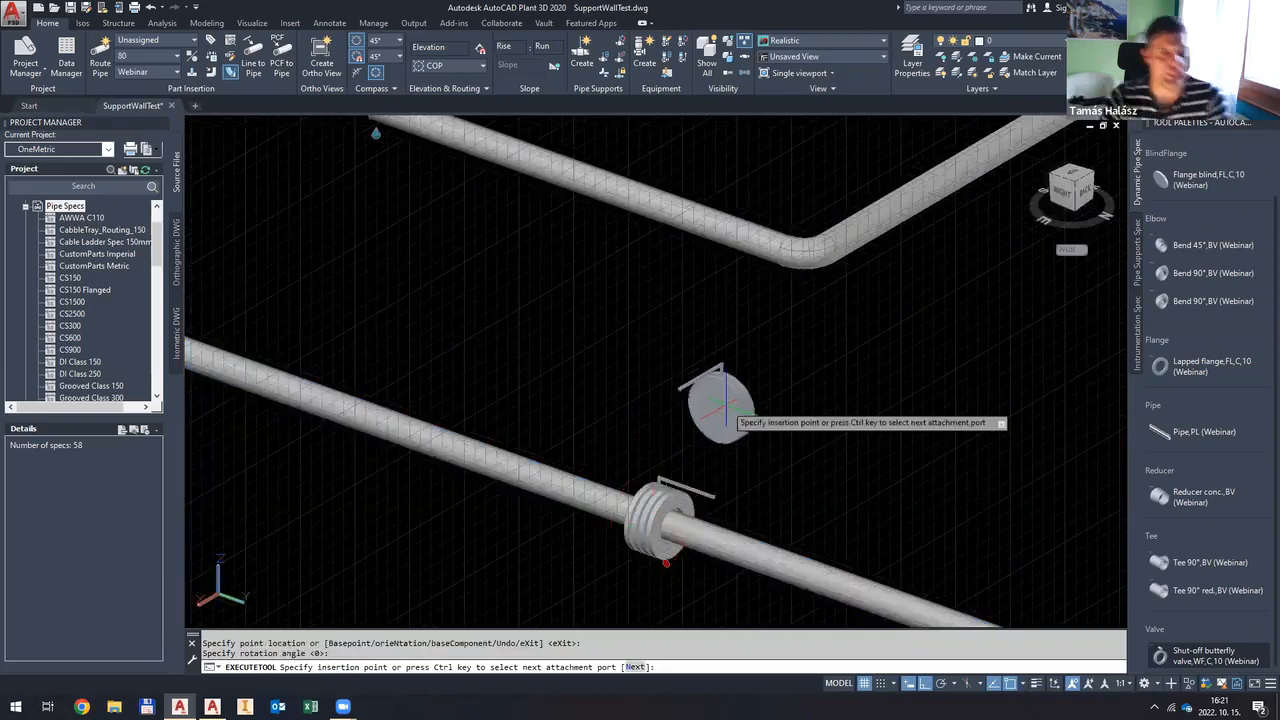
key(Escape)
Step: Examine the inserted butterfly valve and its flanges on the pipe run up close and from several angles
middle_drag(734, 500, 805, 306)
shift+middle_drag(600, 350, 376, 495)
scroll(632, 376, up, 3)
scroll(610, 397, up, 4)
scroll(572, 397, down, 7)
scroll(590, 435, down, 3)
scroll(610, 445, down, 3)
shift+middle_drag(566, 511, 370, 545)
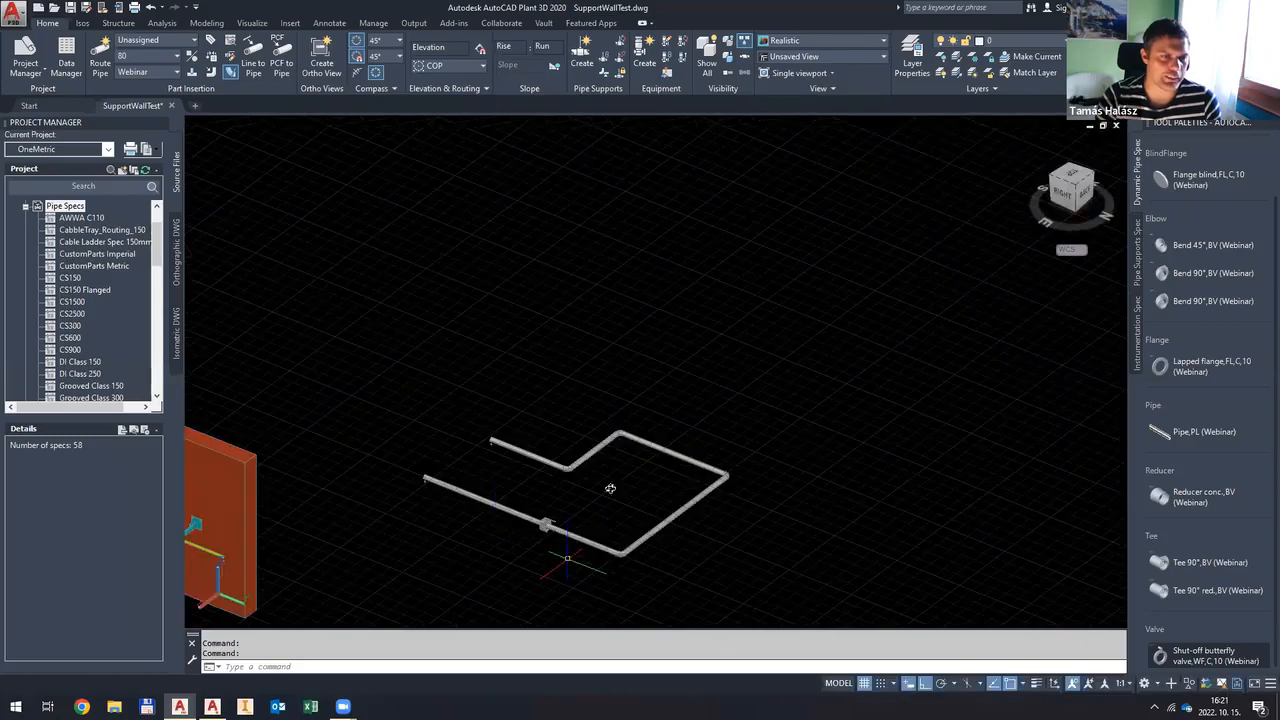
scroll(610, 488, up, 8)
shift+middle_drag(622, 468, 689, 397)
scroll(707, 409, down, 5)
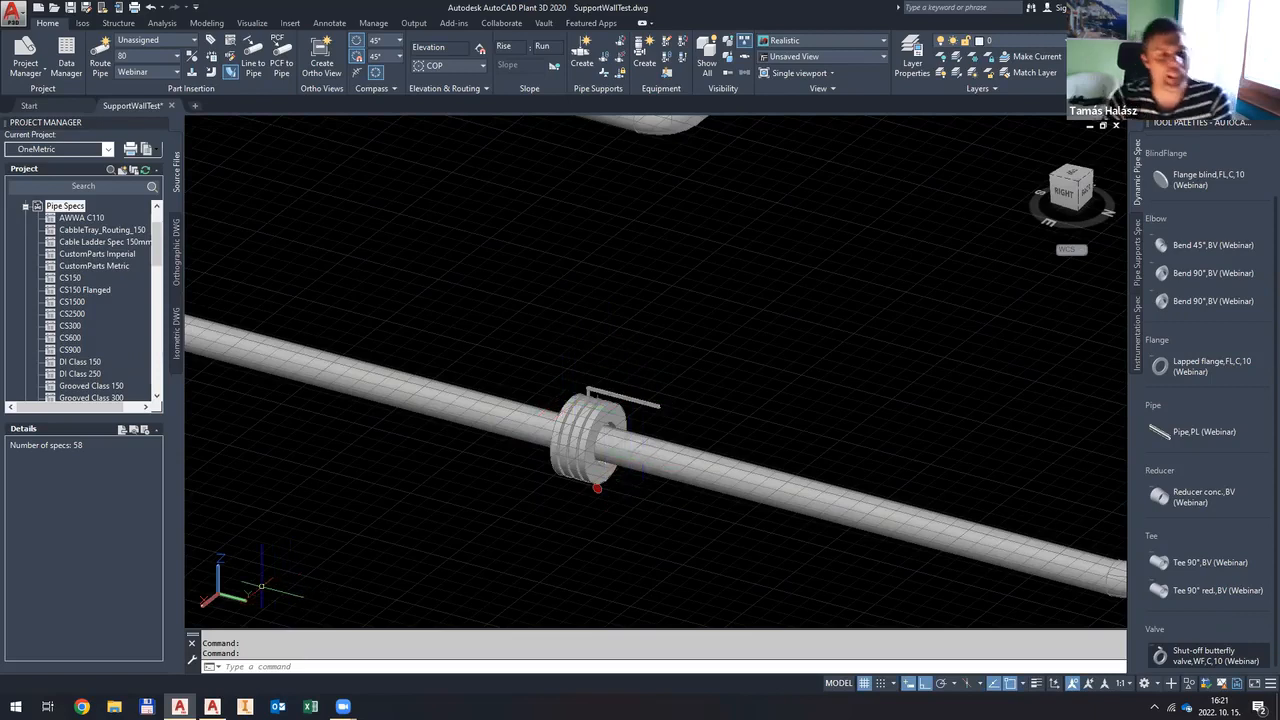
Step: Switch to the Spec Editor and open the sizes of the Shut-off butterfly valve PN 10, C family in the catalog
click(212, 706)
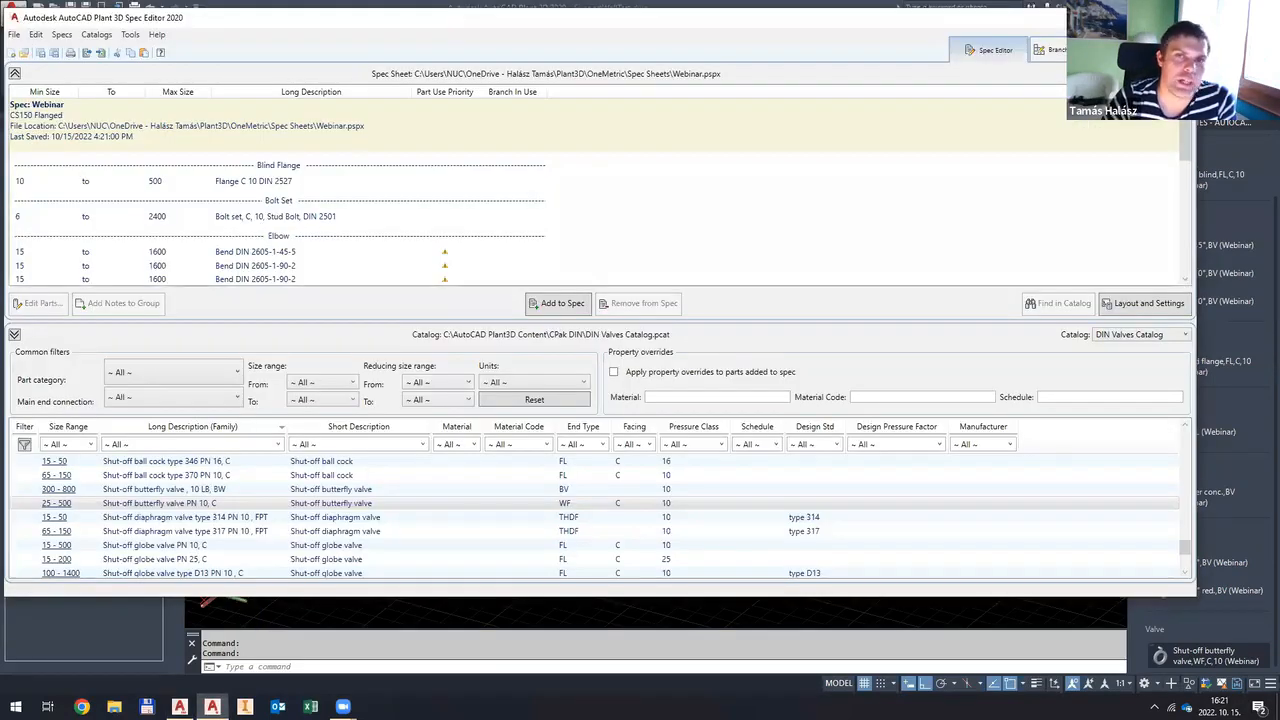
double_click(205, 503)
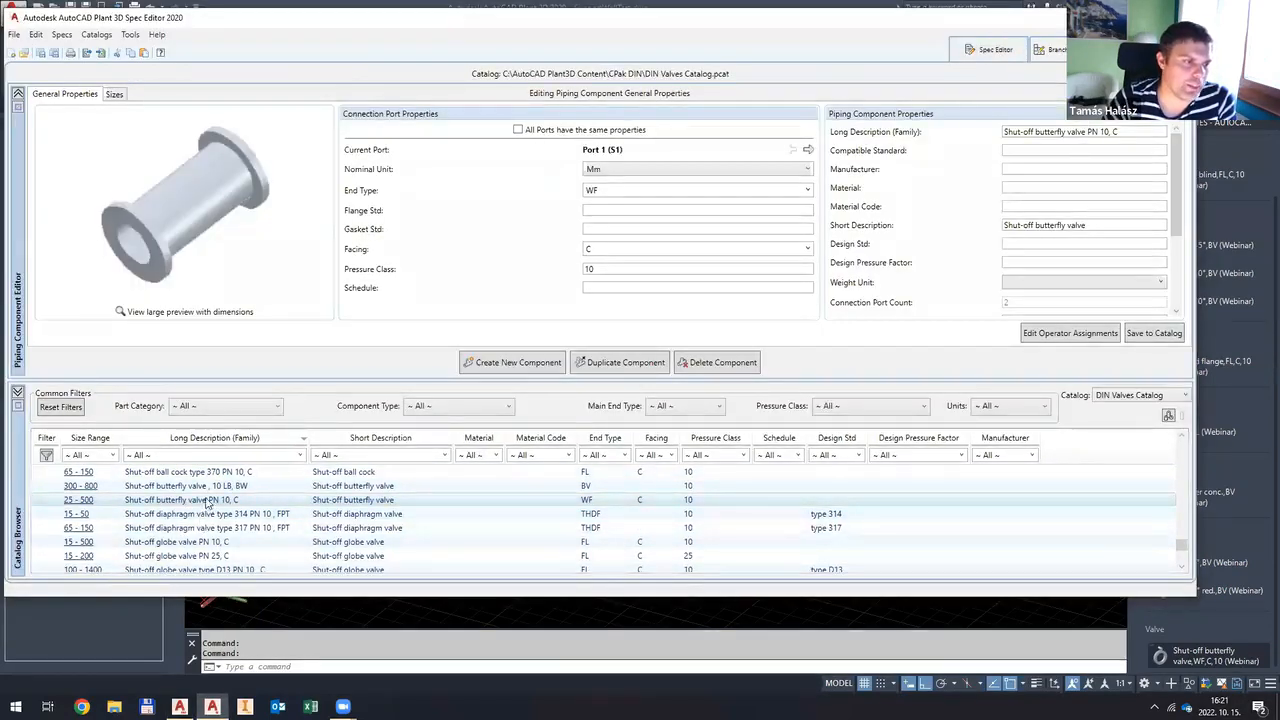
click(116, 94)
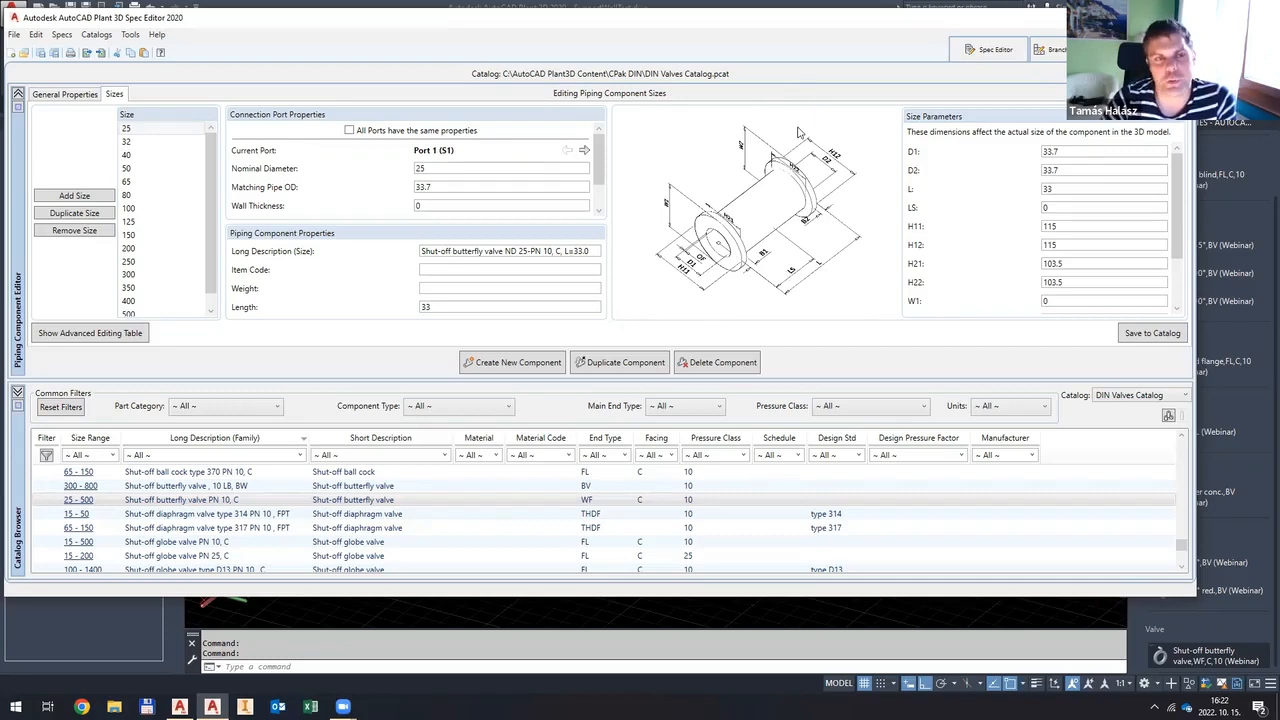
Step: Start a new catalog component in the Valves category
click(509, 363)
click(530, 149)
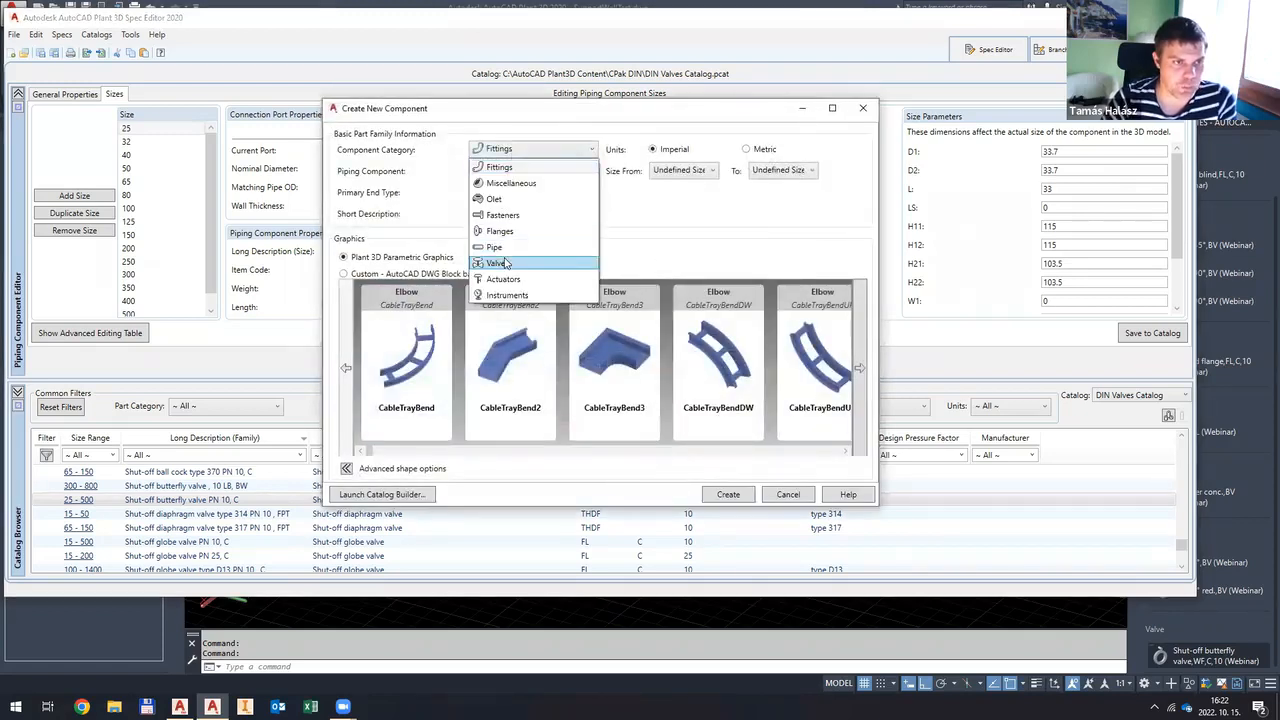
click(506, 263)
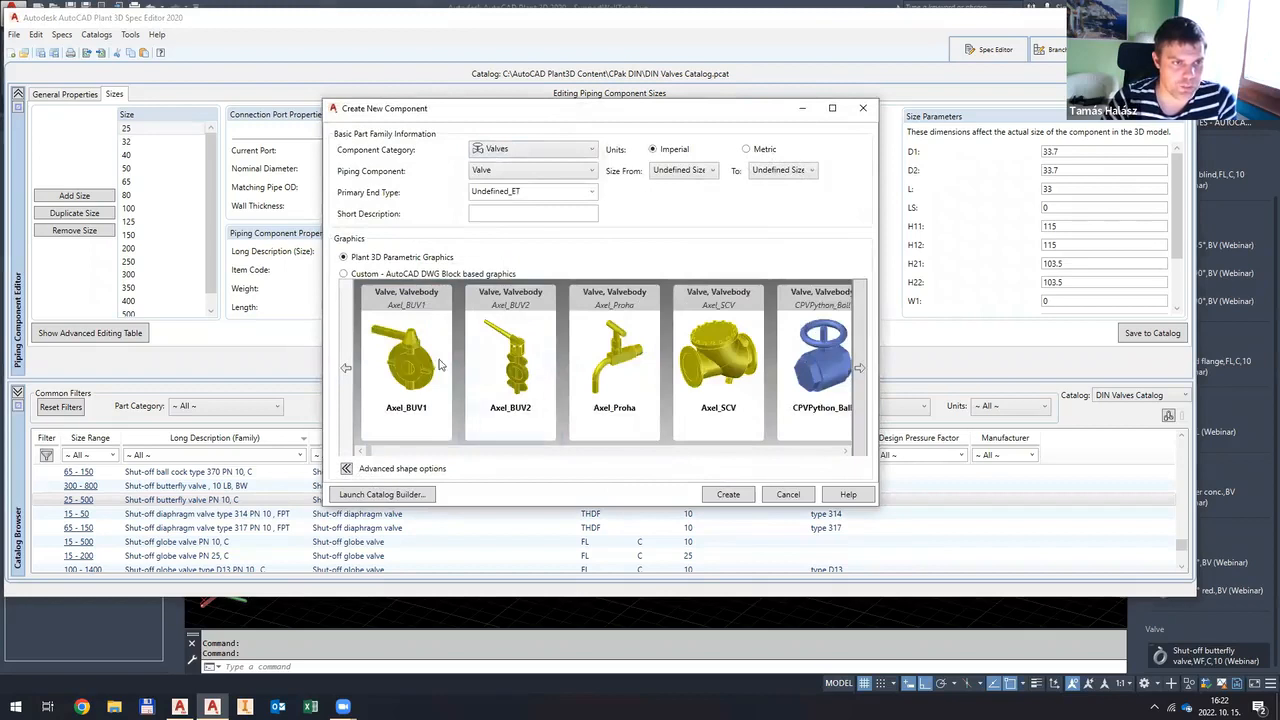
Step: Look through the parametric valve graphics from the Axel shapes to the 3-way valve shapes
click(845, 453)
click(846, 452)
click(846, 452)
click(846, 452)
click(847, 452)
click(846, 452)
click(846, 452)
click(846, 452)
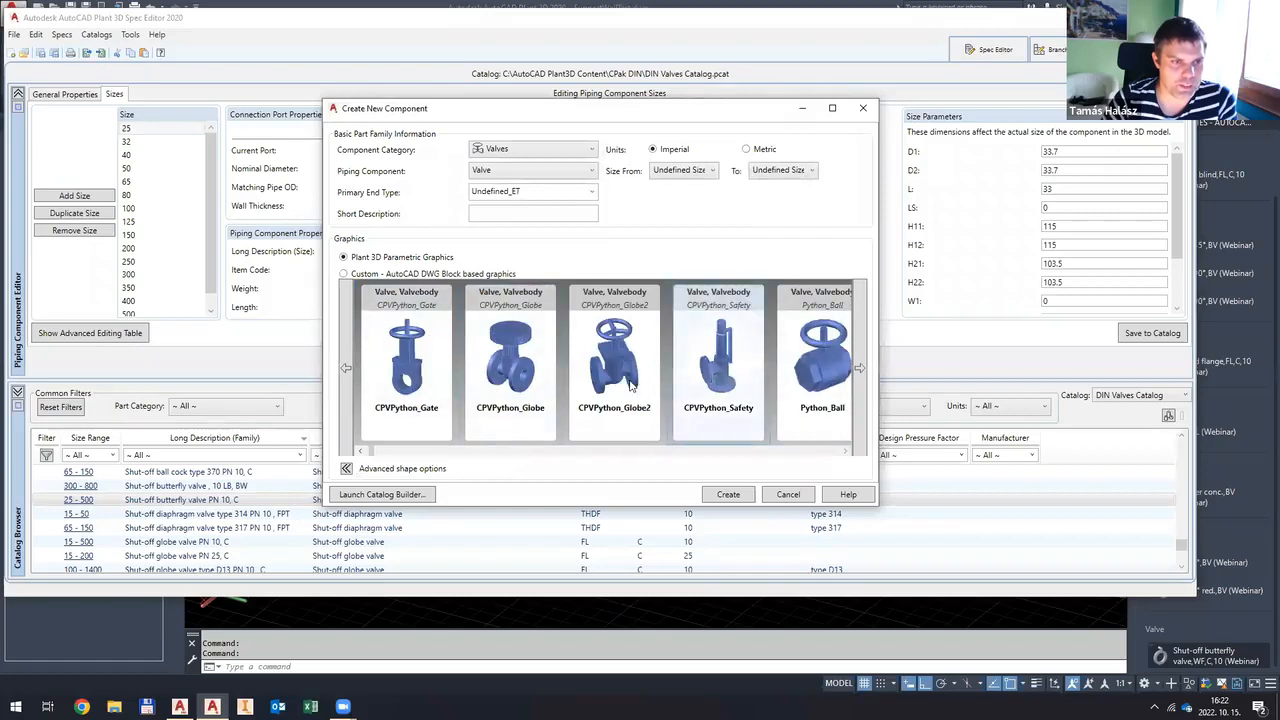
click(845, 452)
click(846, 452)
click(846, 452)
click(846, 452)
click(846, 452)
click(846, 452)
click(846, 452)
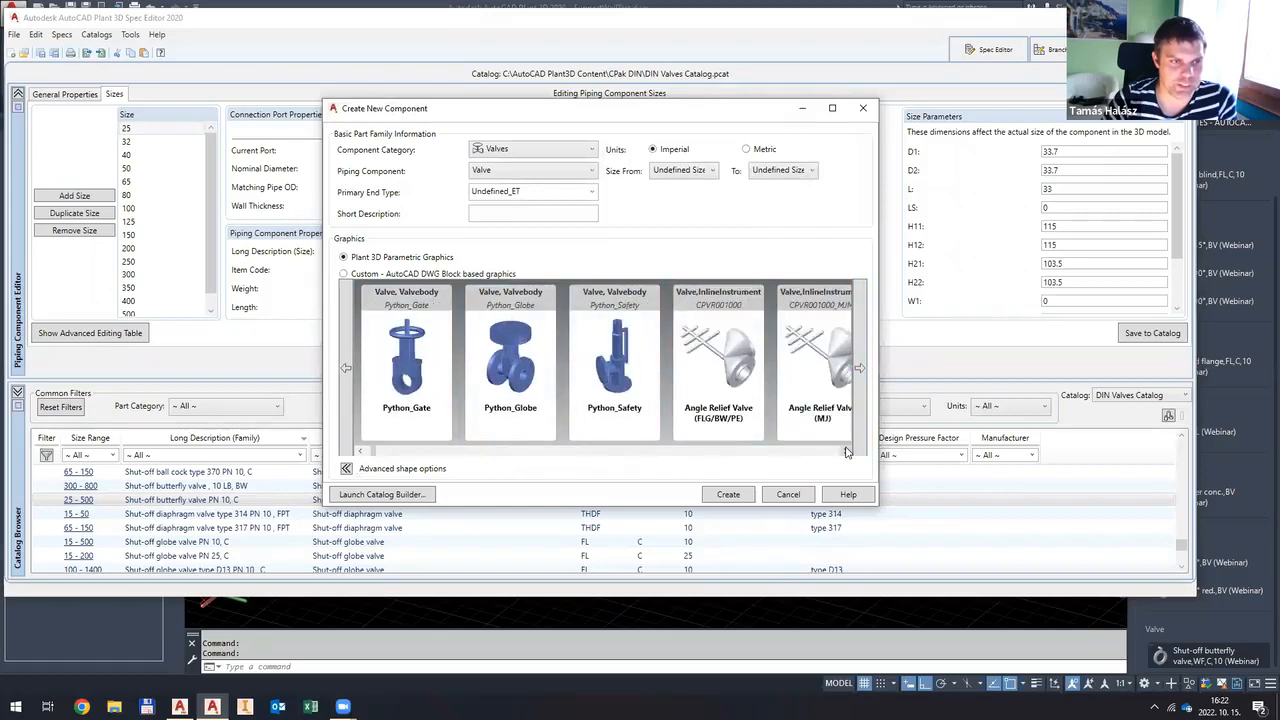
click(846, 452)
click(846, 452)
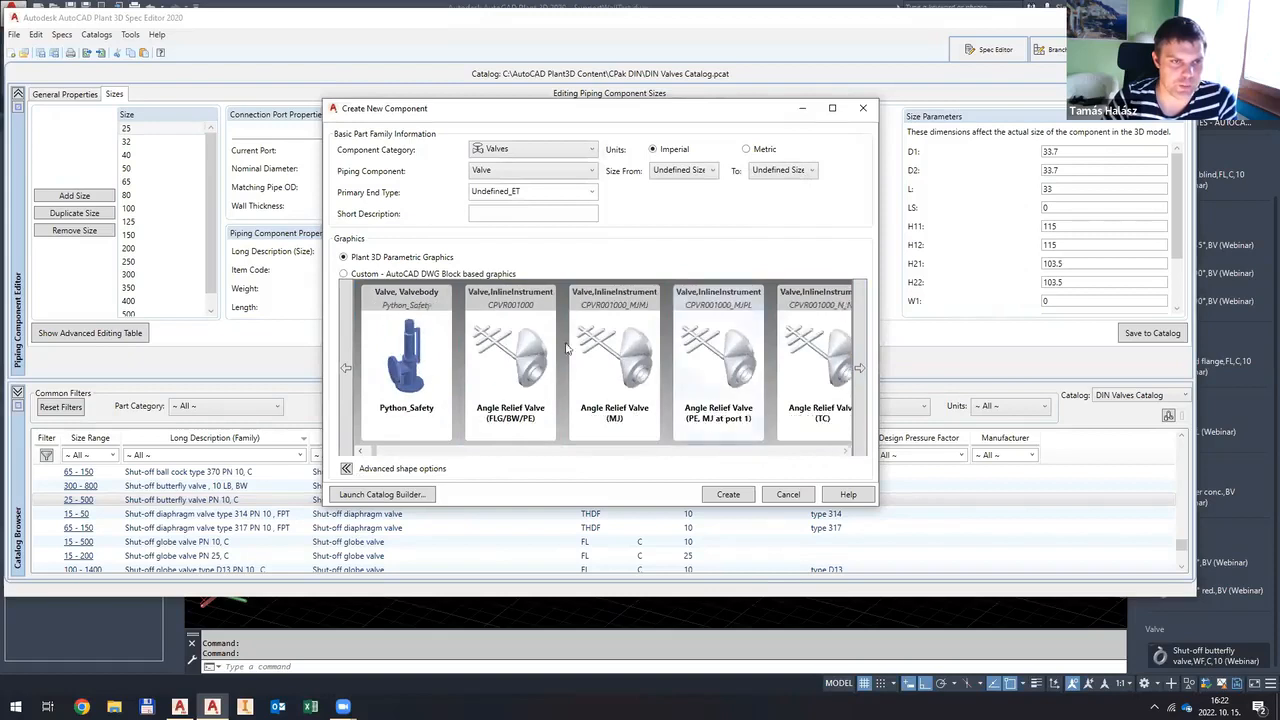
click(846, 452)
click(846, 452)
click(846, 452)
click(846, 452)
click(846, 452)
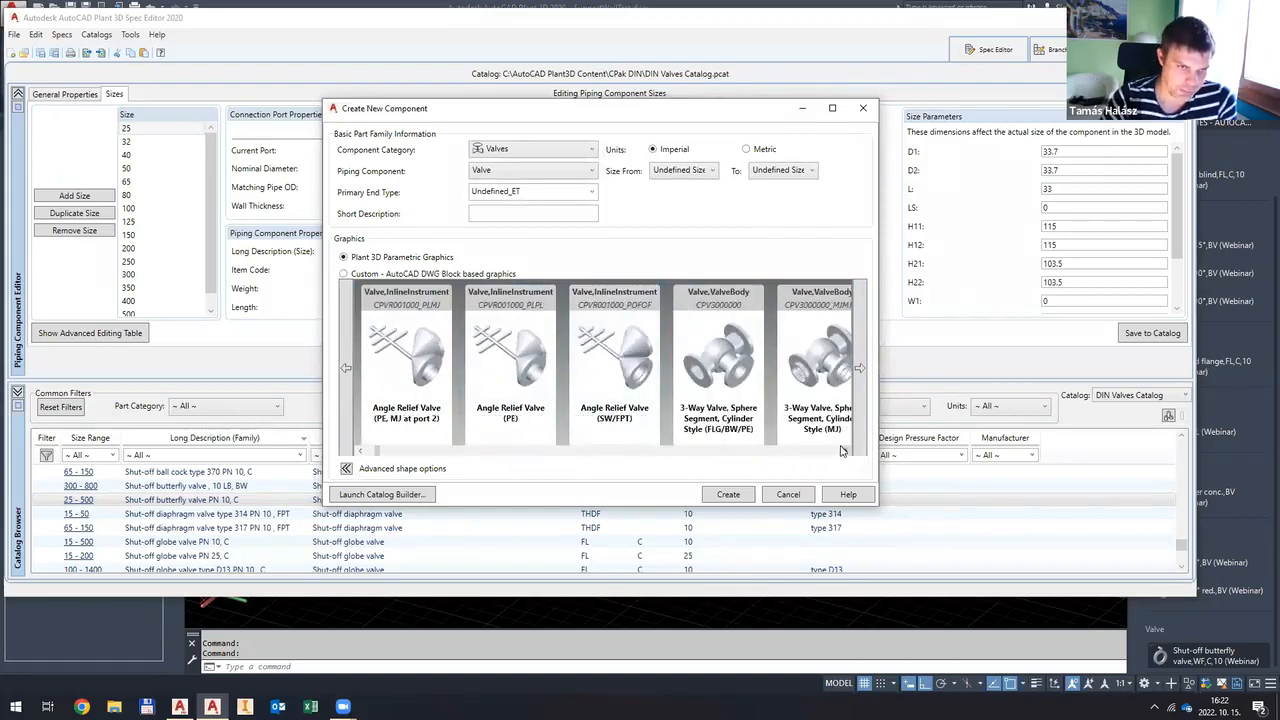
click(844, 452)
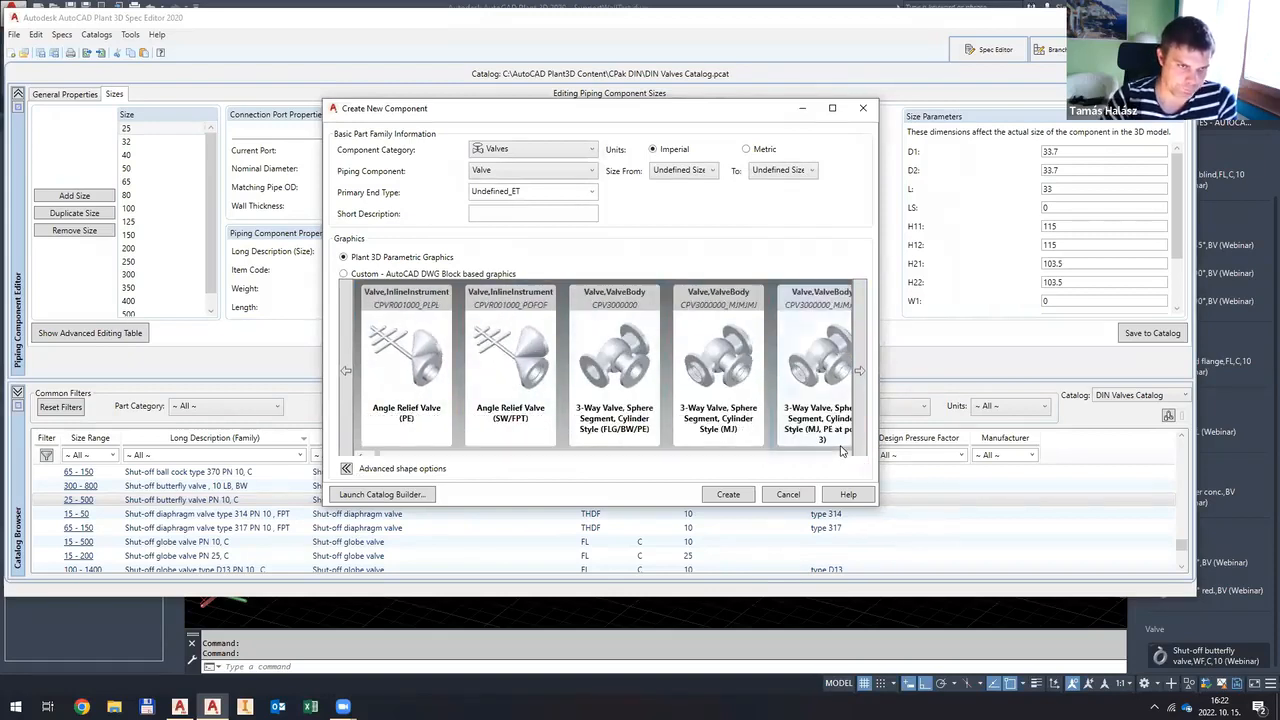
Step: Create a metric valve component with the Python_BUV graphics for size 80 only, and examine its size parameters
click(358, 455)
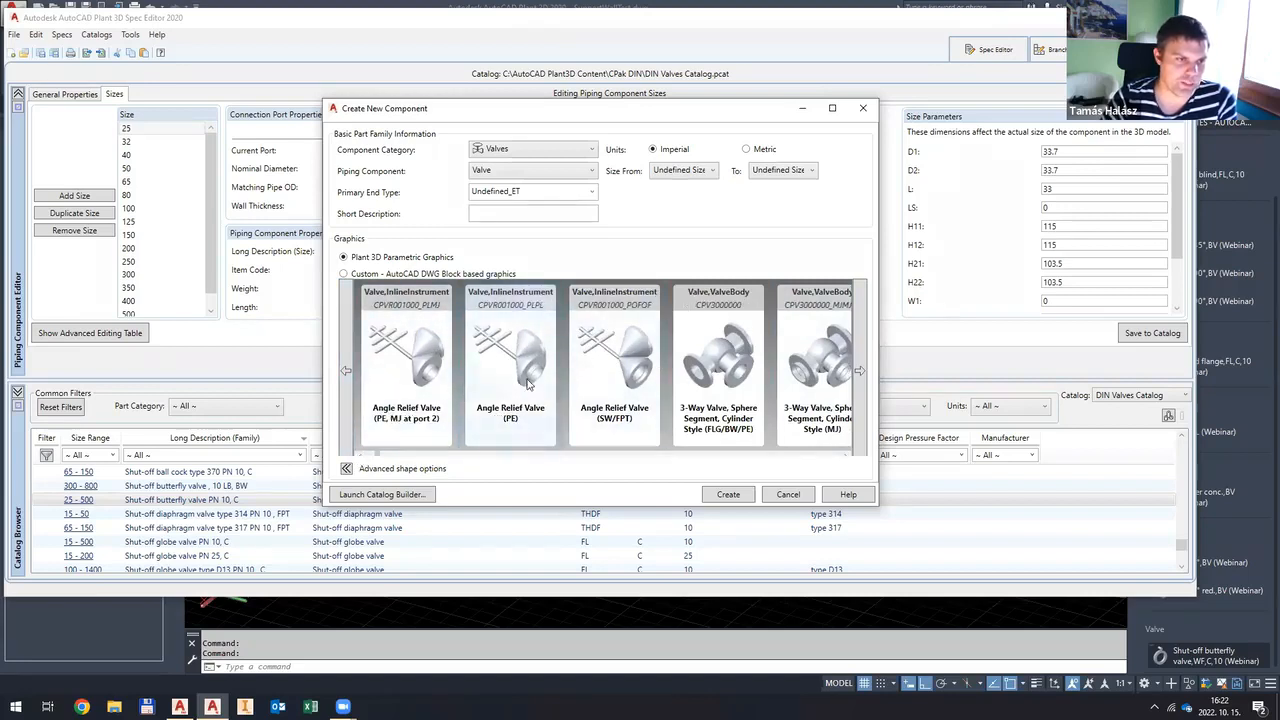
click(358, 455)
click(358, 455)
click(358, 455)
click(358, 455)
click(364, 456)
click(364, 456)
click(364, 456)
click(364, 456)
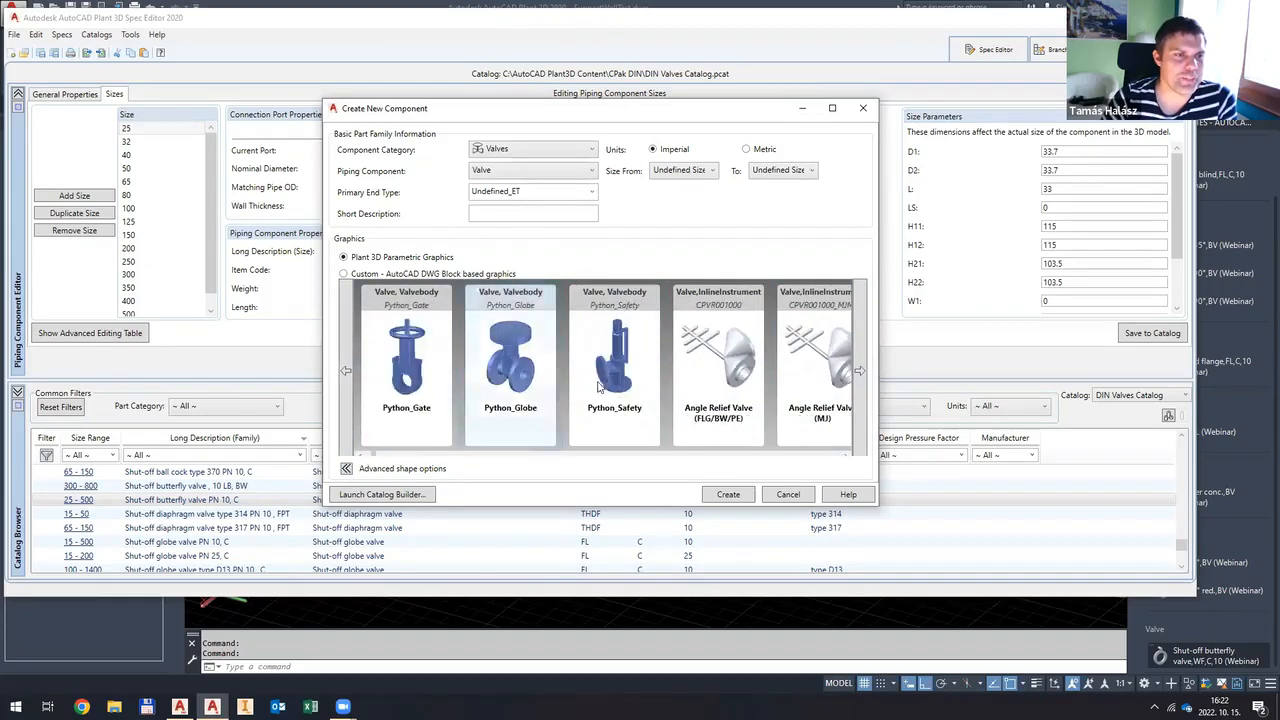
click(360, 455)
click(360, 455)
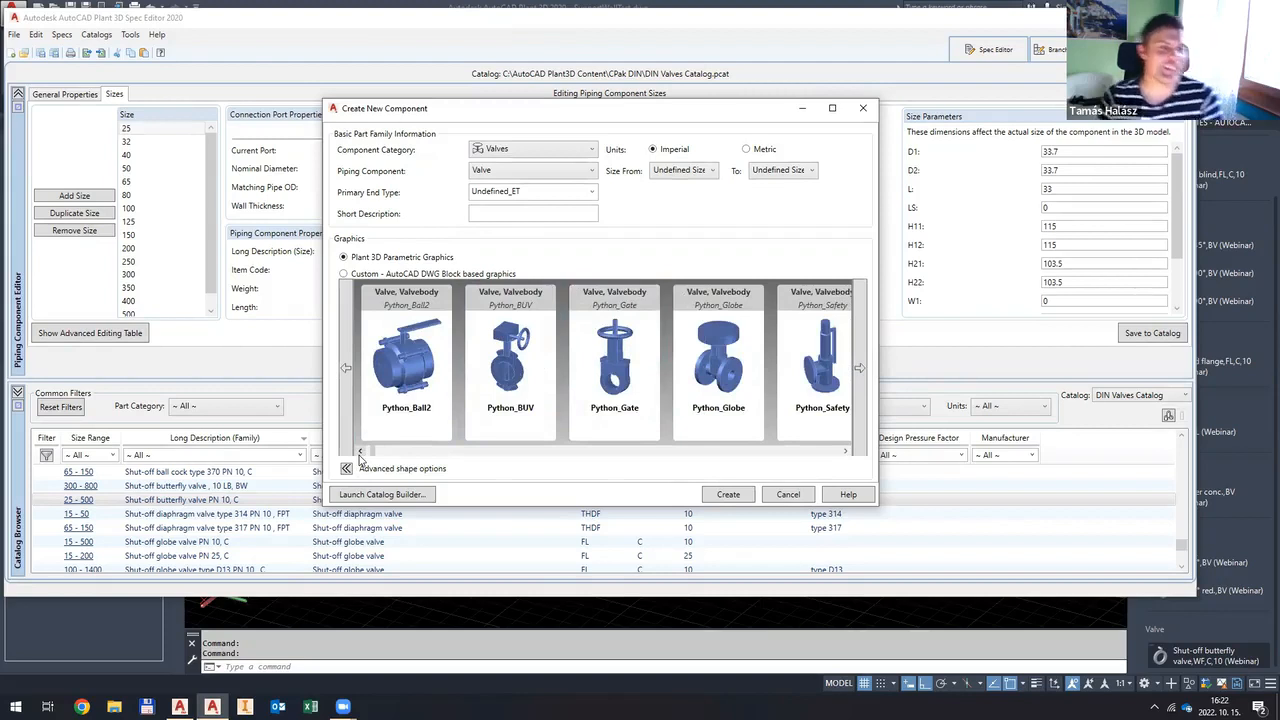
click(360, 453)
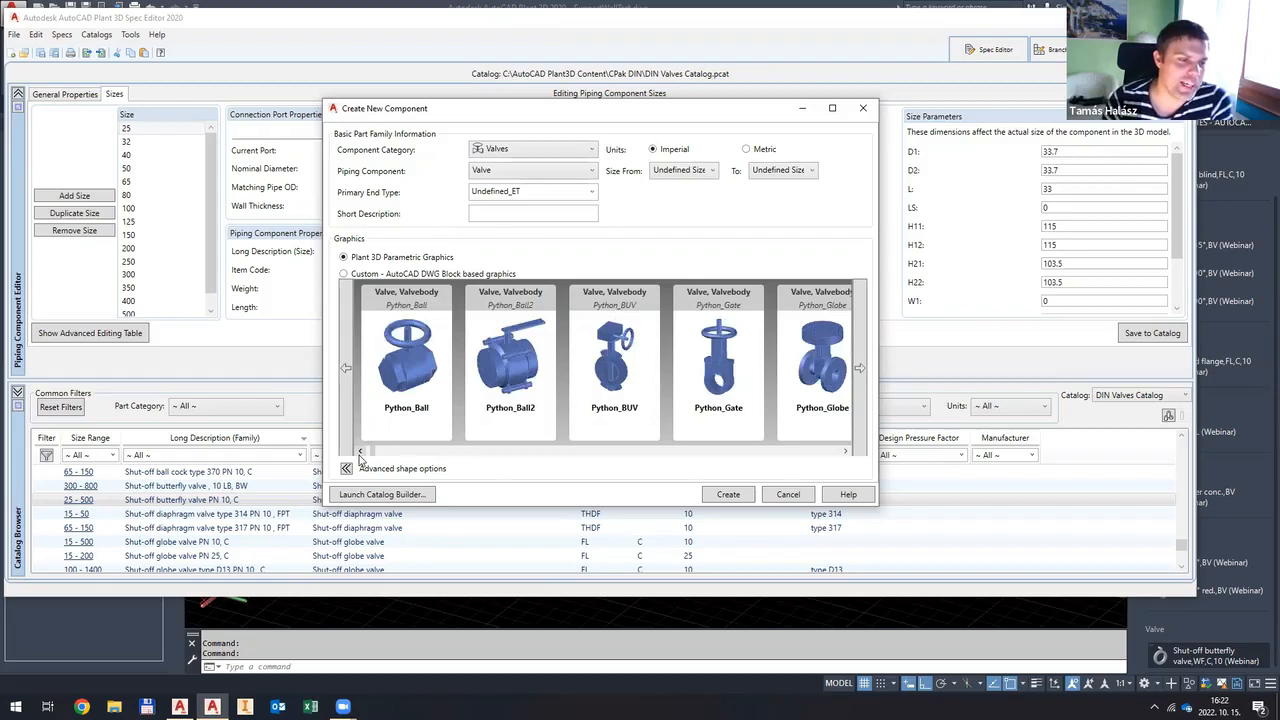
click(629, 376)
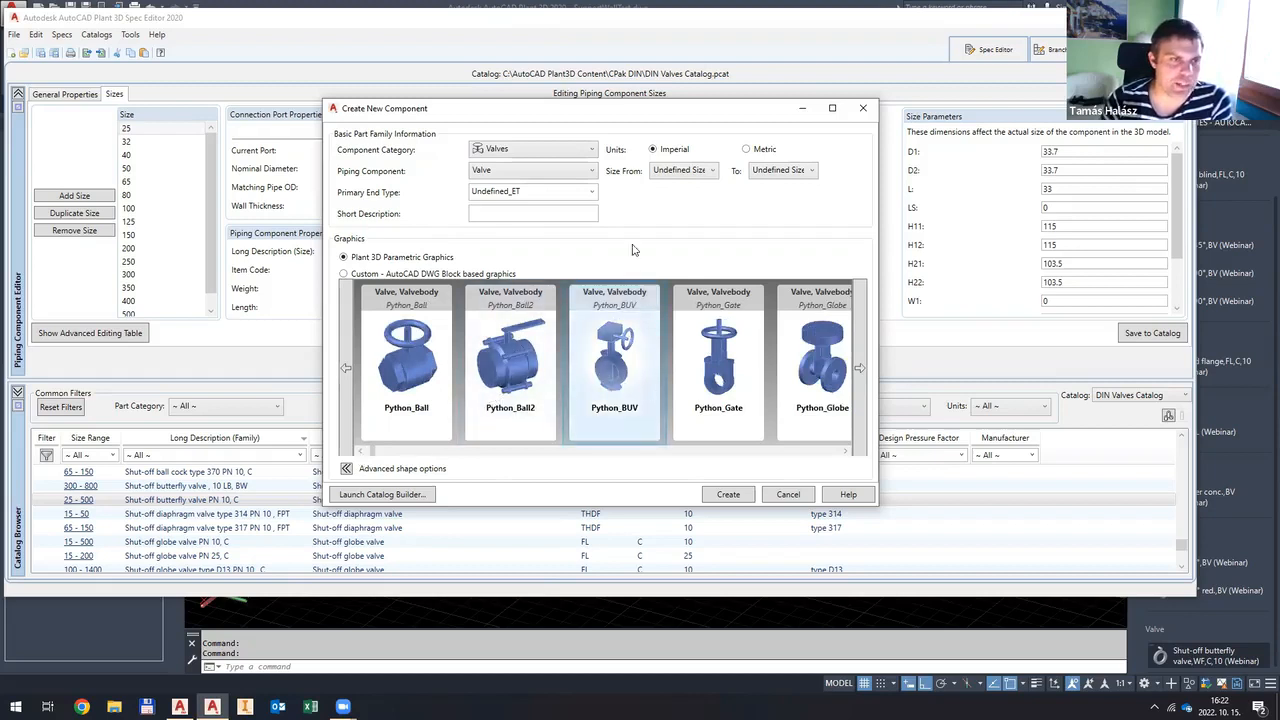
click(745, 149)
click(710, 170)
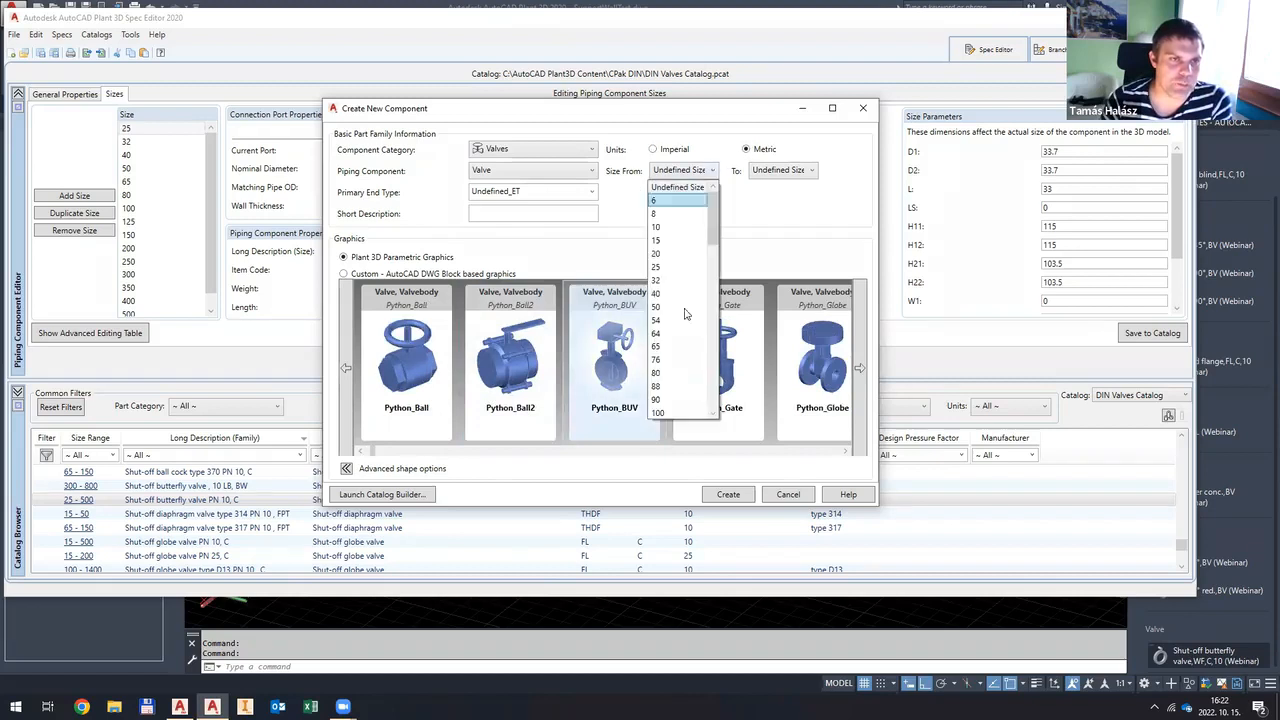
click(676, 372)
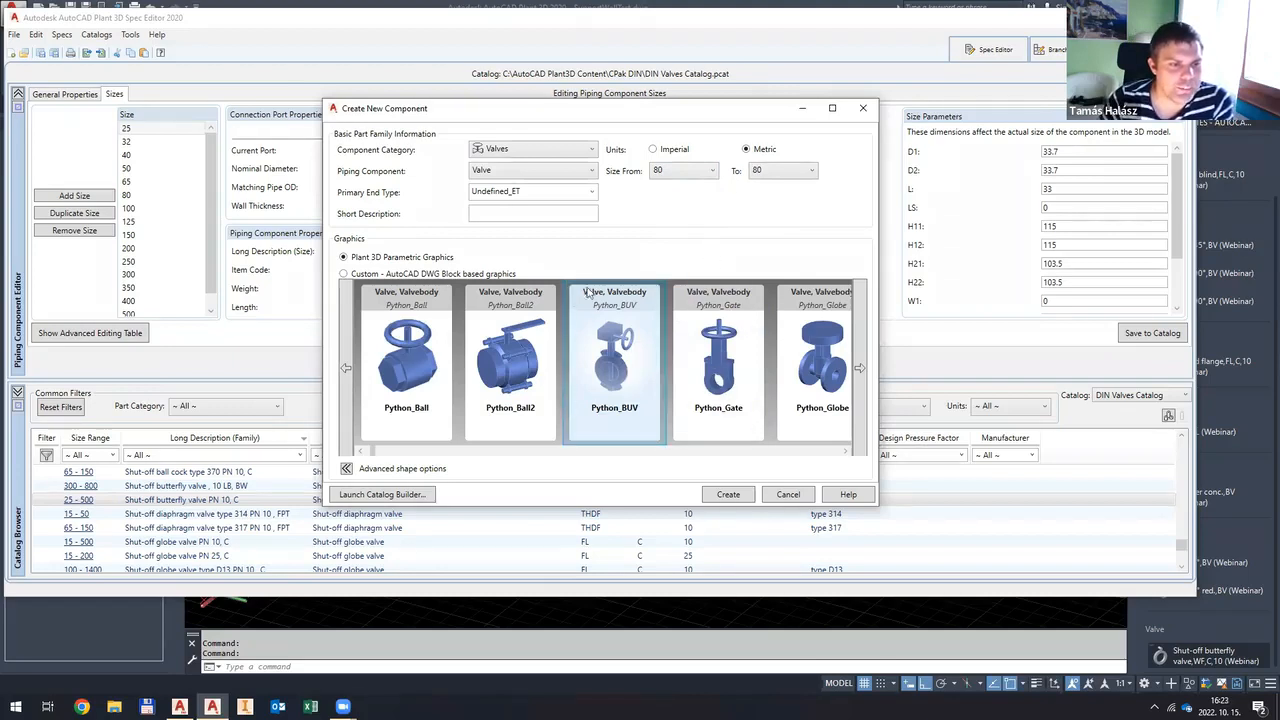
click(727, 498)
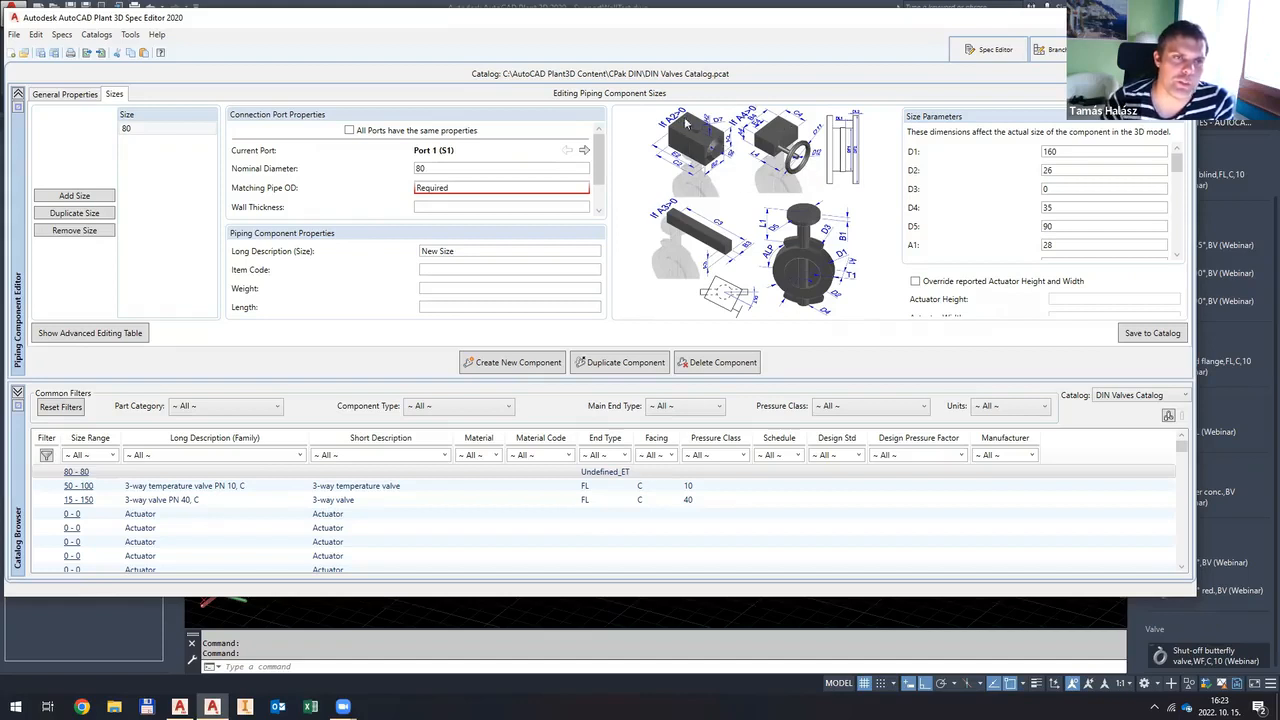
scroll(994, 198, down, 1)
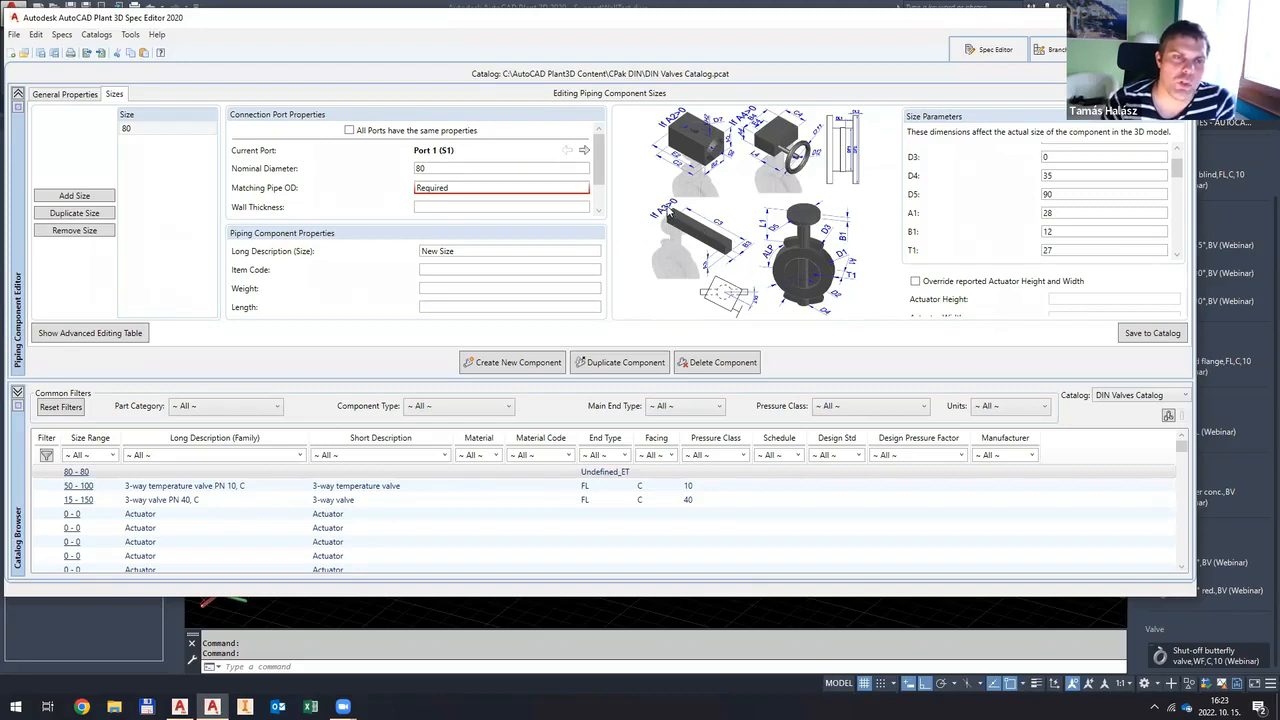
Step: Discard the unsaved valve component and start another new component in the Valves category
click(491, 368)
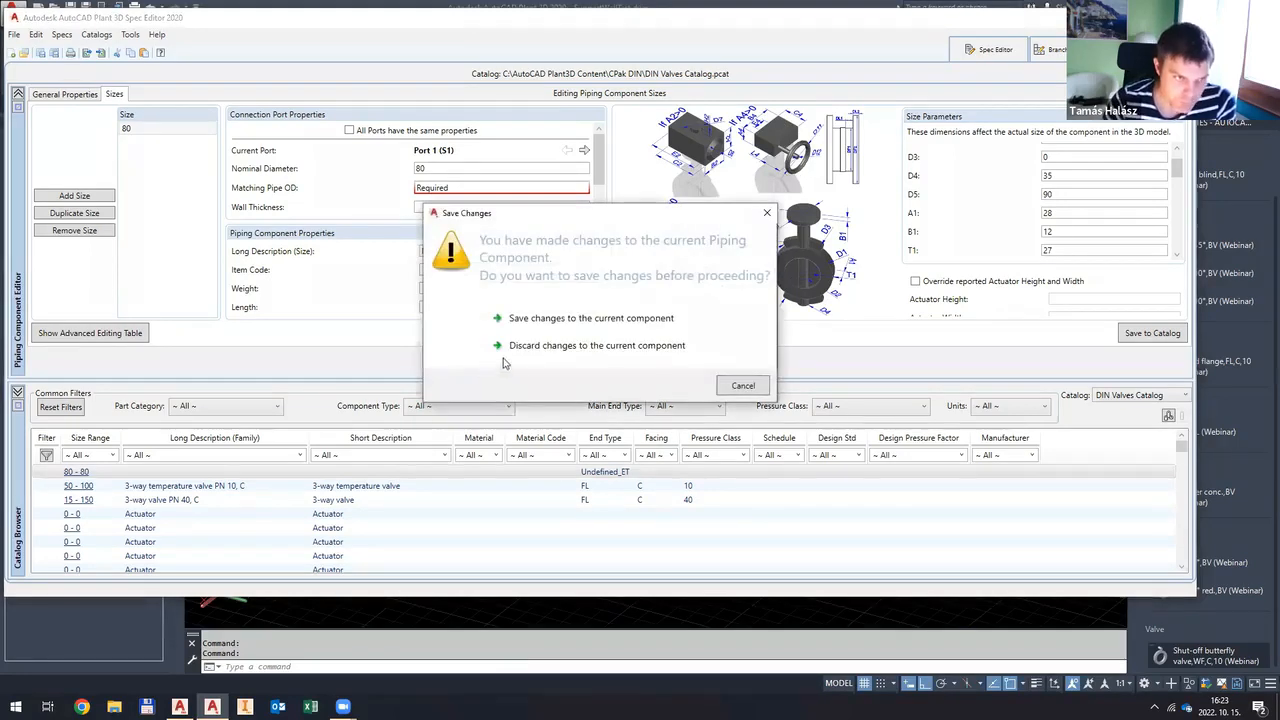
click(523, 346)
click(550, 149)
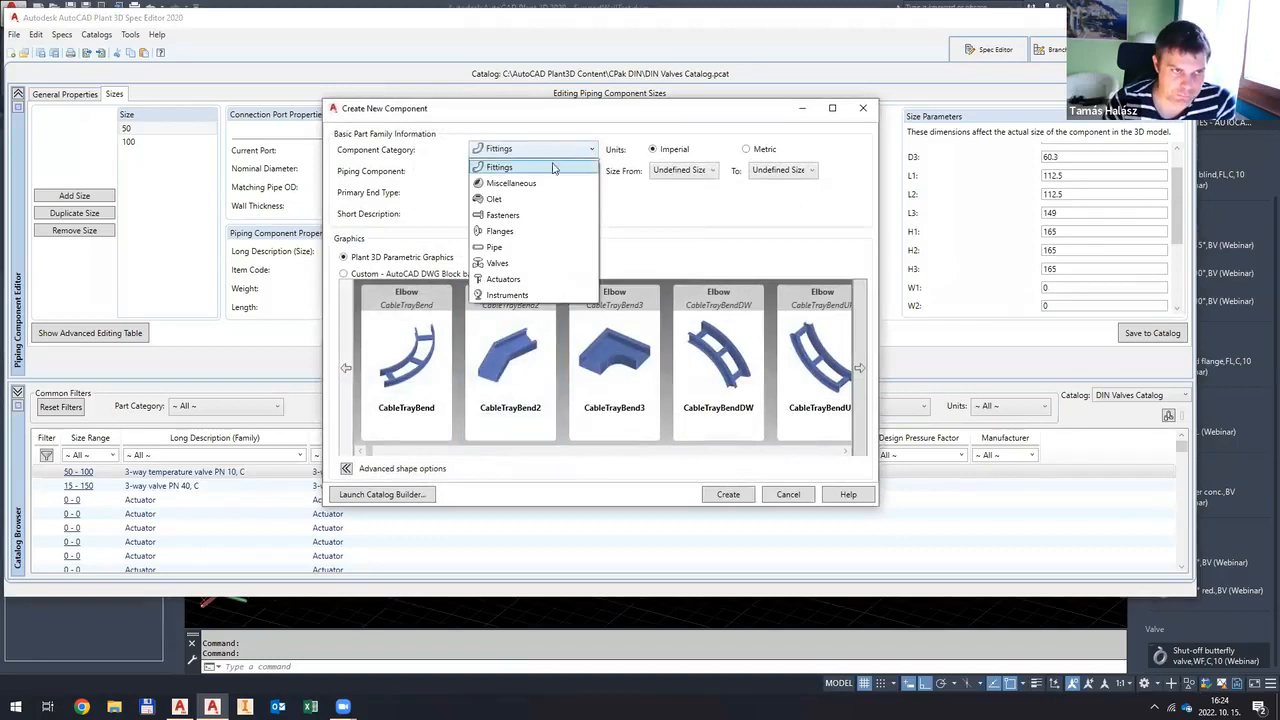
click(520, 263)
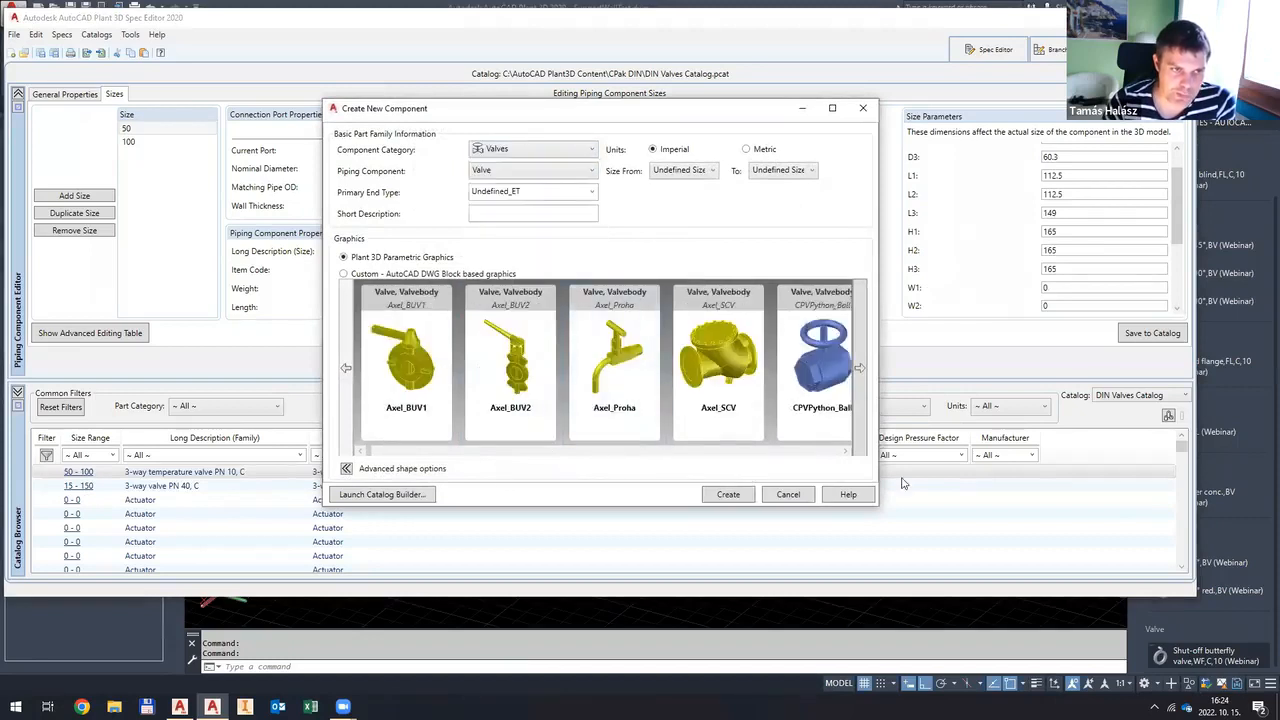
Step: Examine the CPVPython valve shapes among the parametric graphics, including the check, gate, globe and safety valves
click(846, 453)
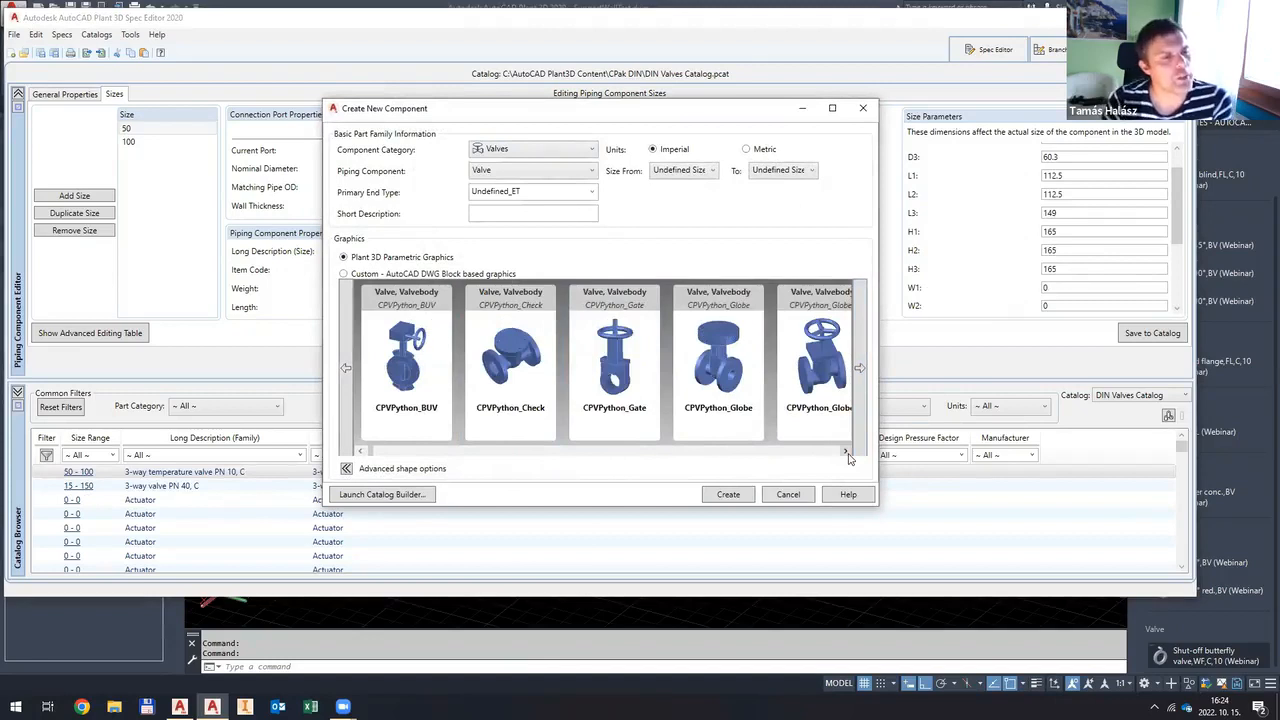
click(846, 453)
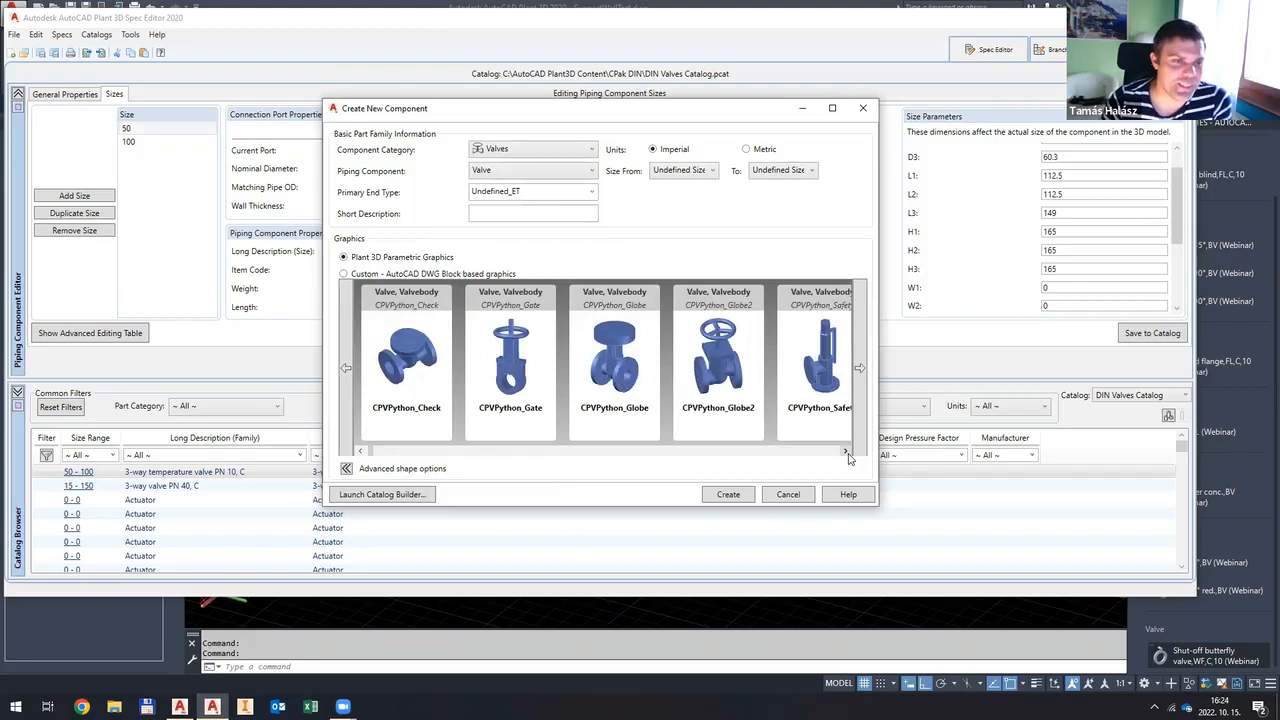
click(846, 453)
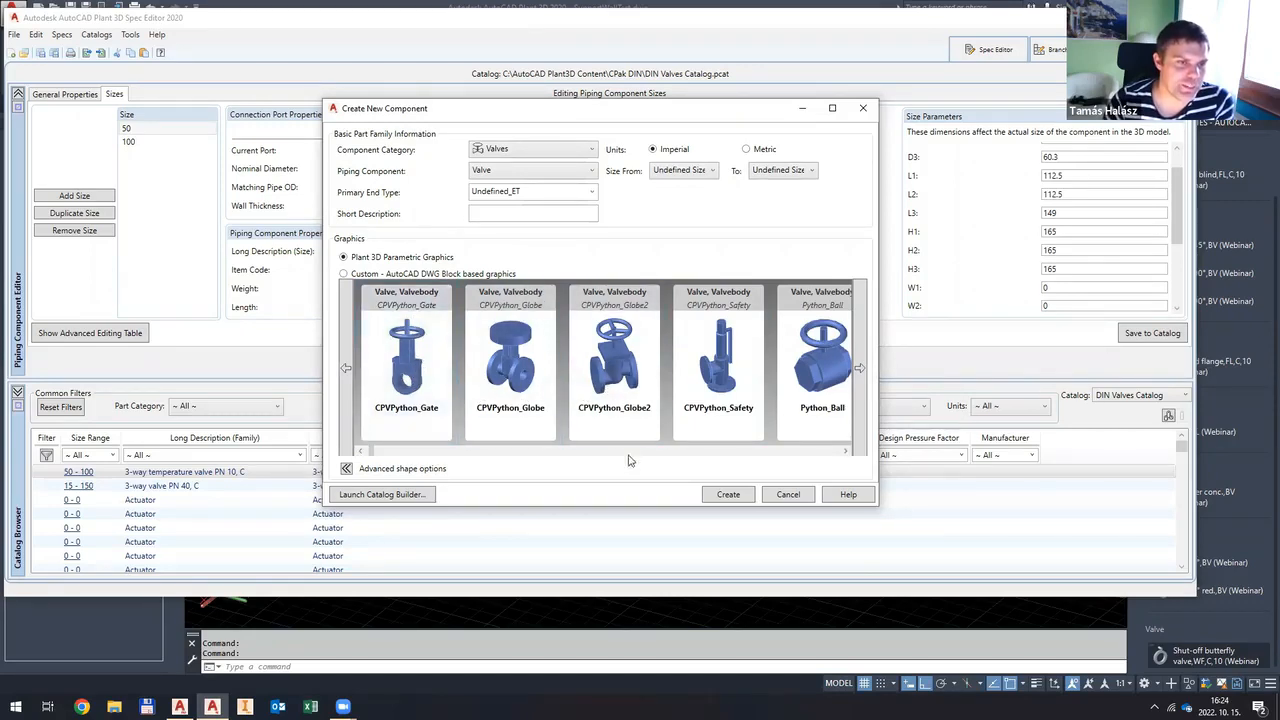
Step: Cancel the new imperial valve component without creating it
click(788, 494)
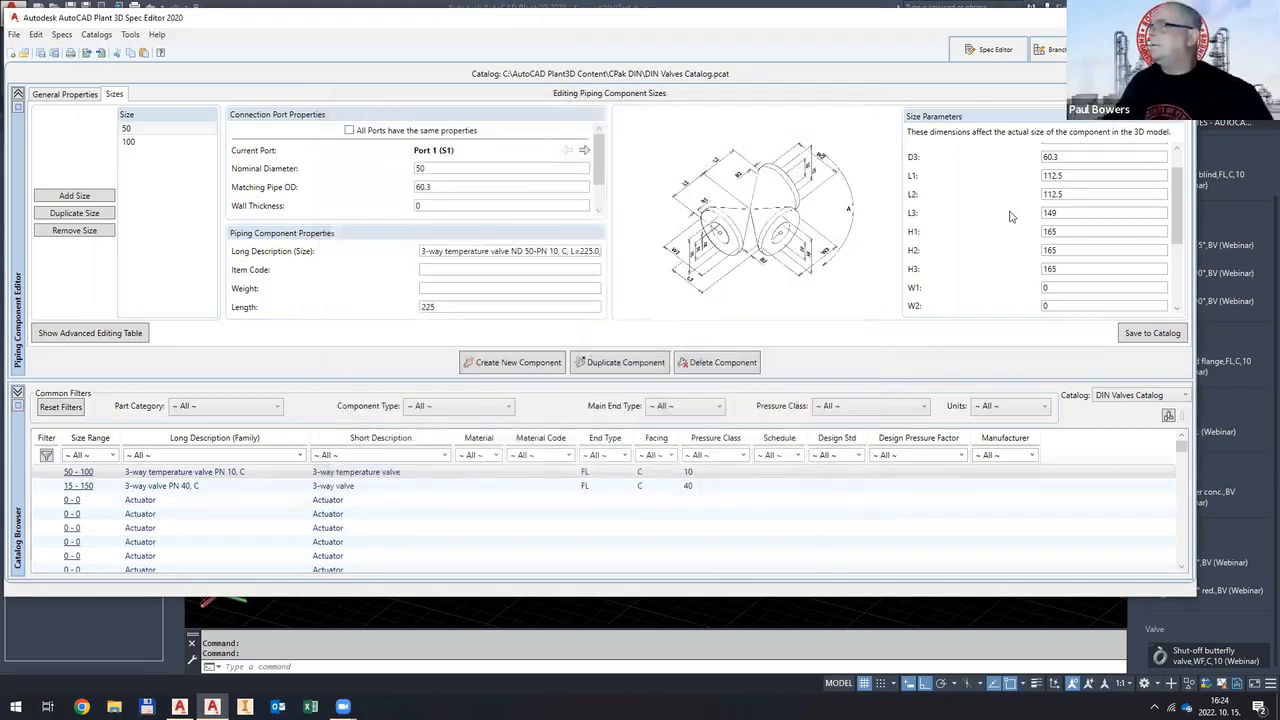
click(987, 50)
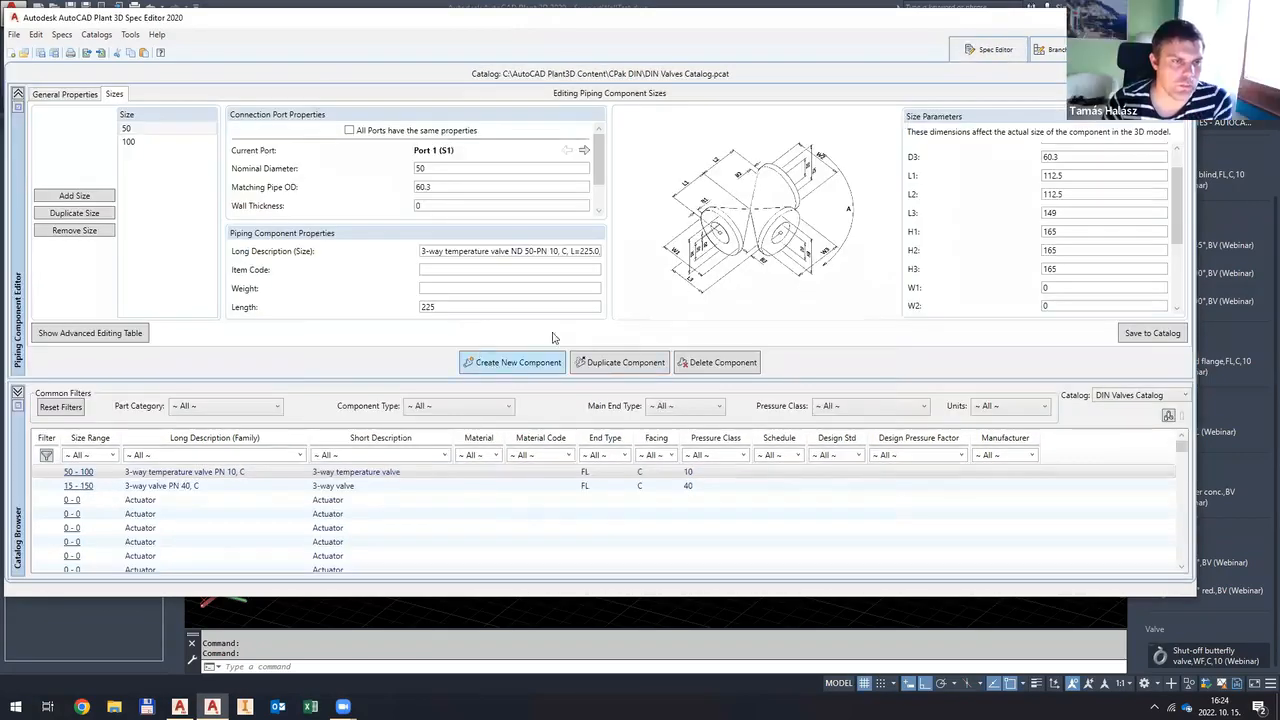
click(540, 362)
click(760, 149)
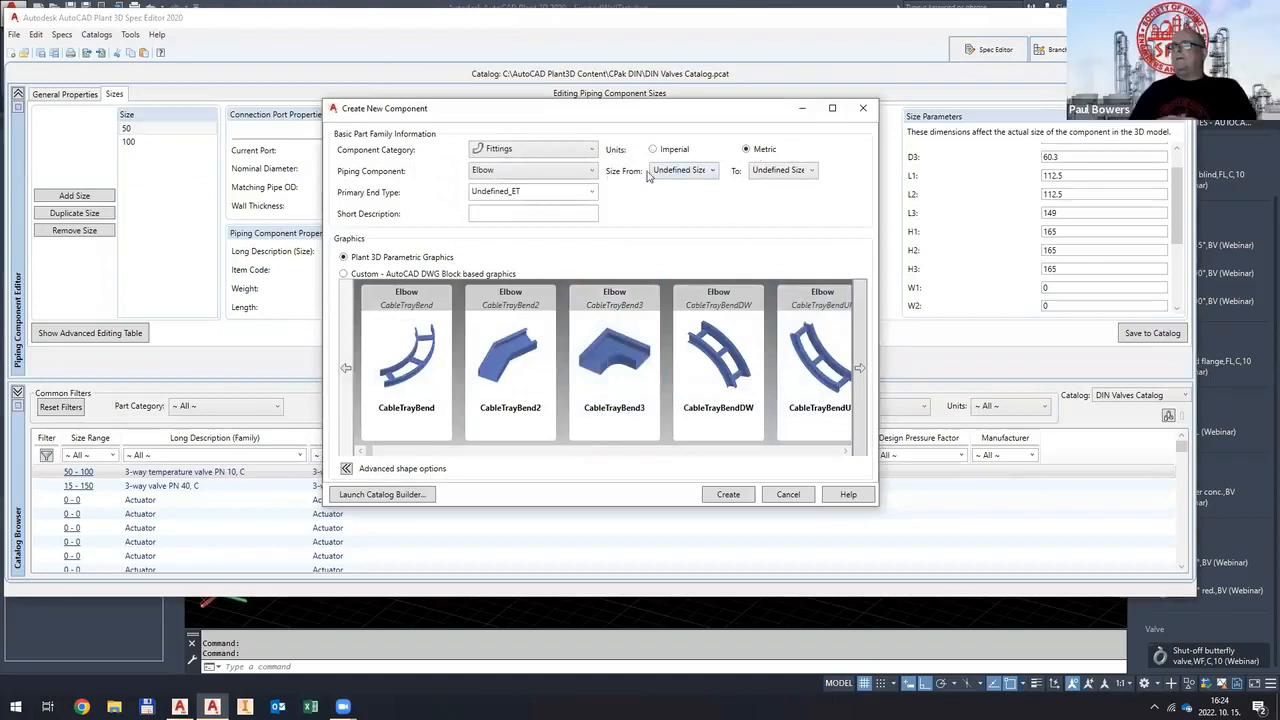
click(575, 158)
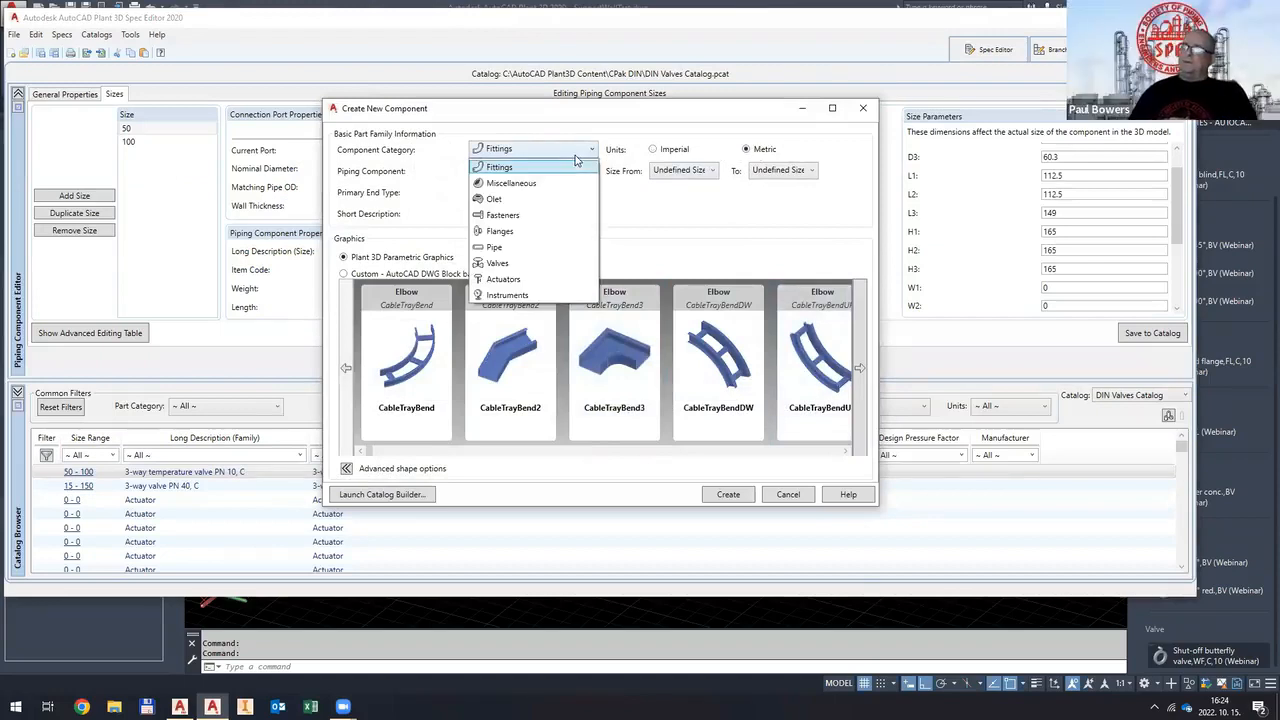
click(515, 258)
scroll(700, 440, down, 2)
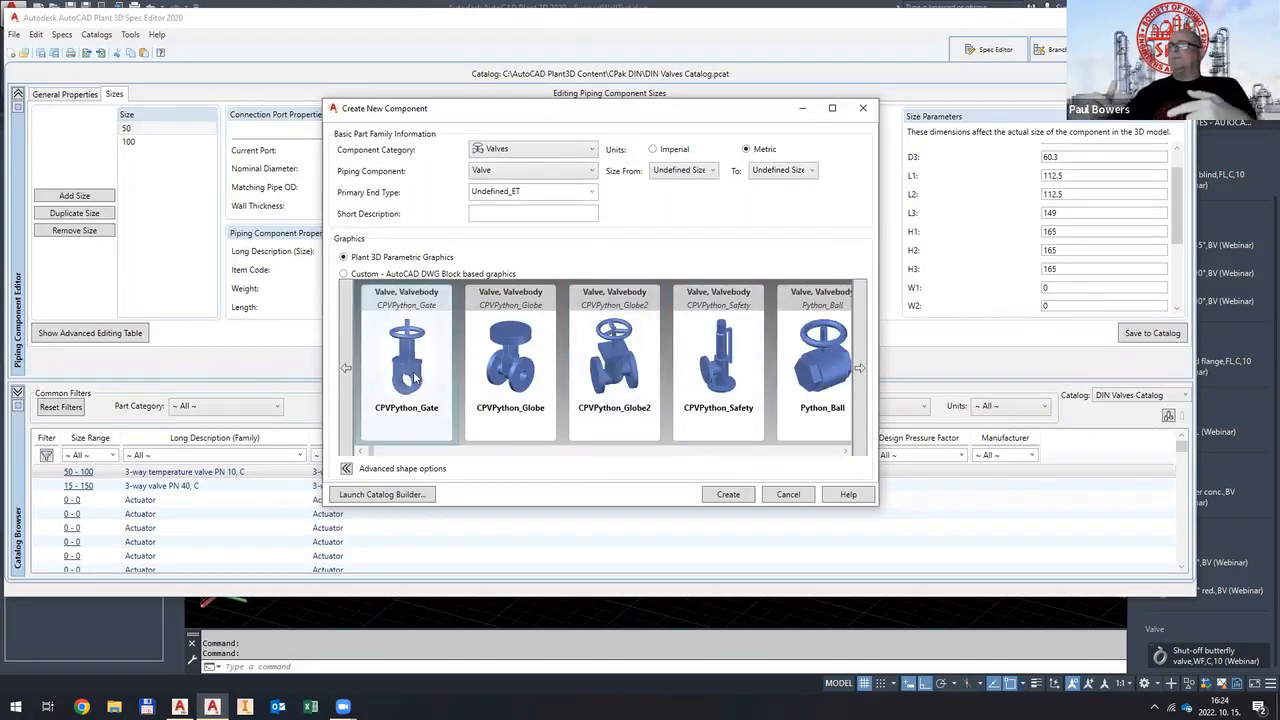
click(728, 497)
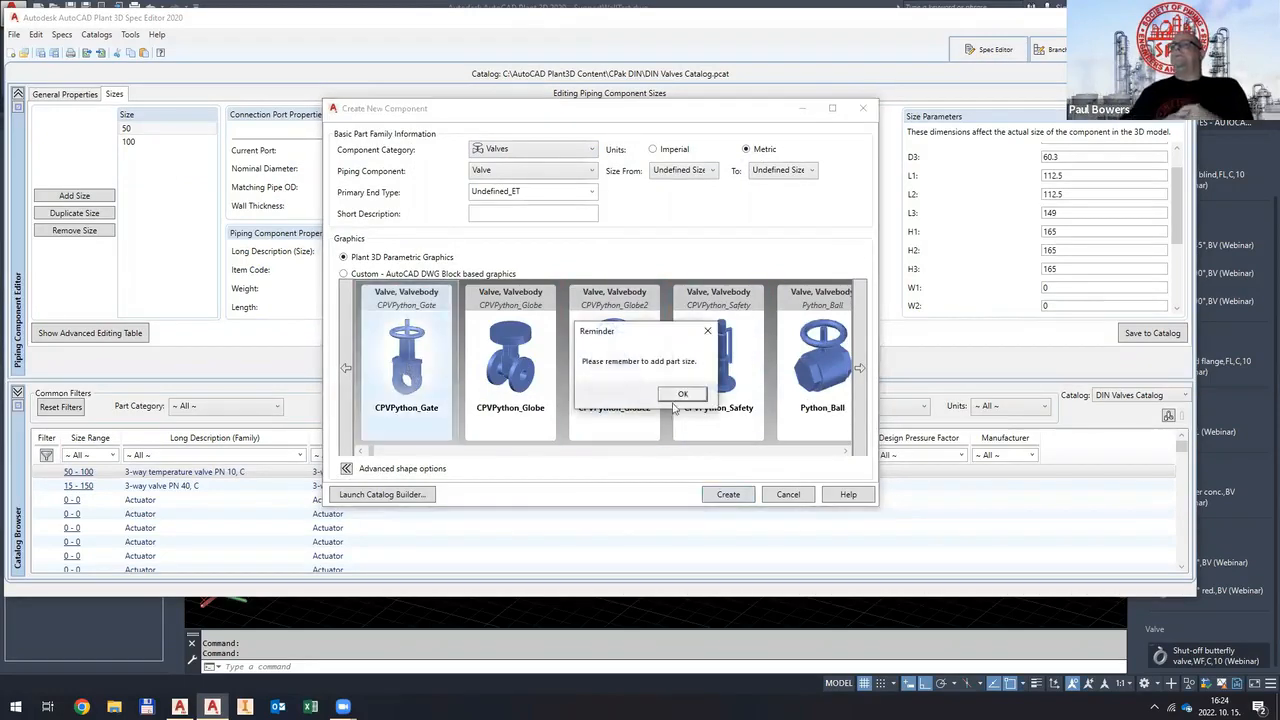
click(695, 393)
click(653, 149)
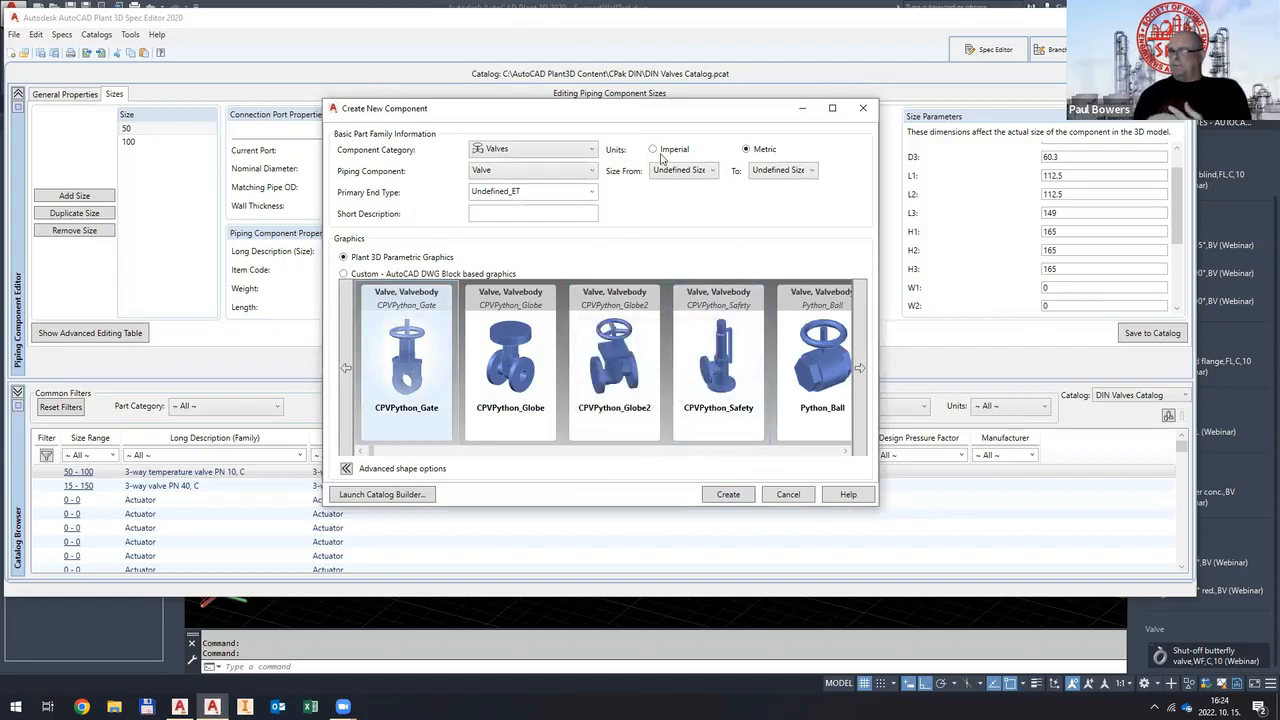
click(745, 149)
click(700, 170)
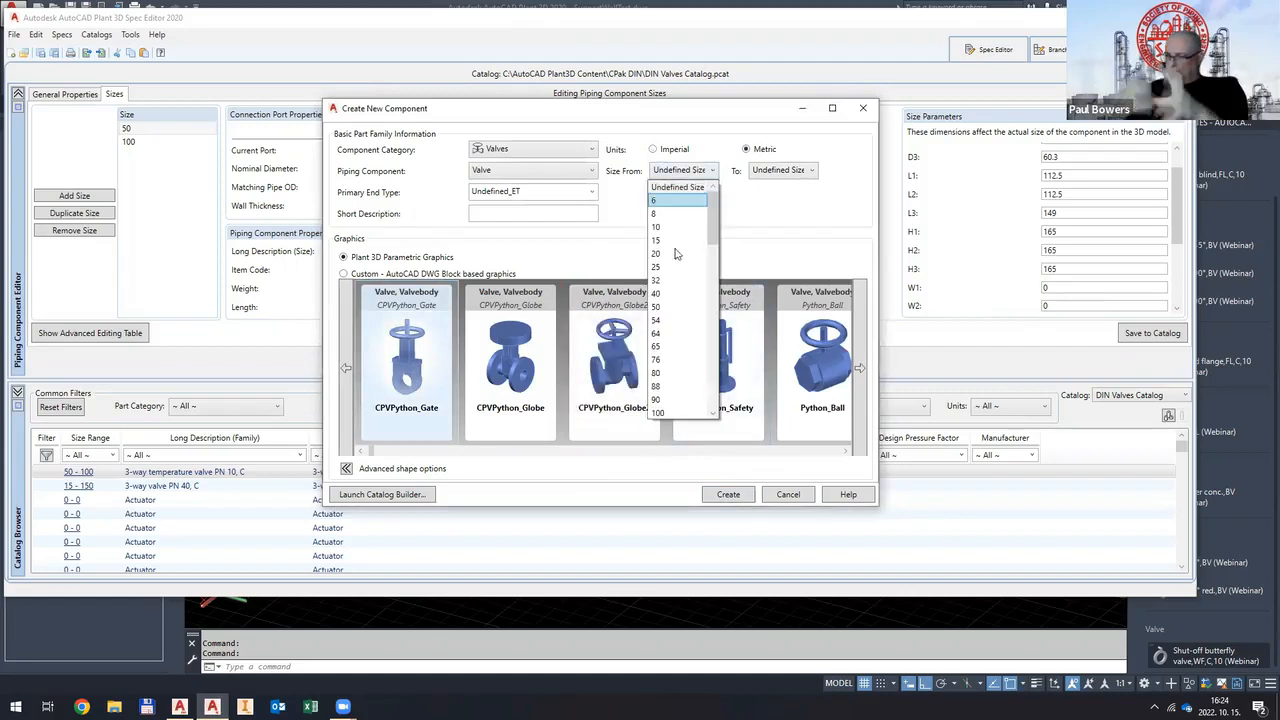
click(678, 373)
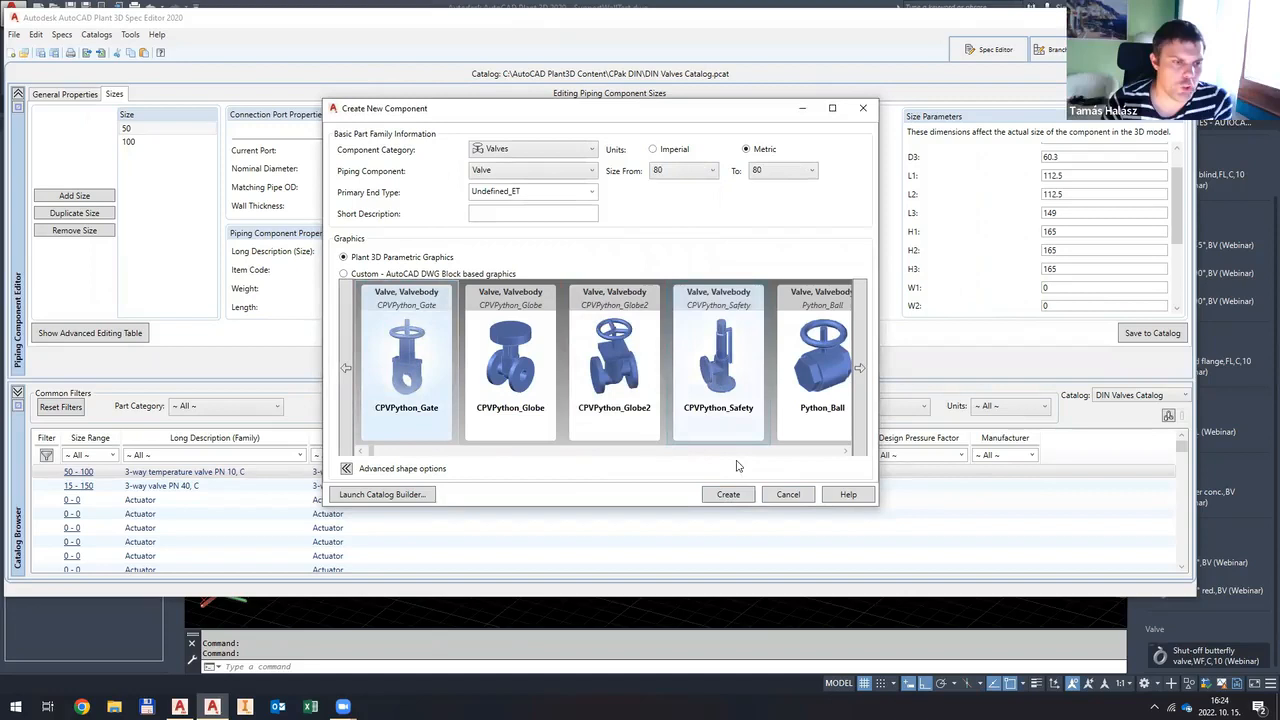
click(798, 496)
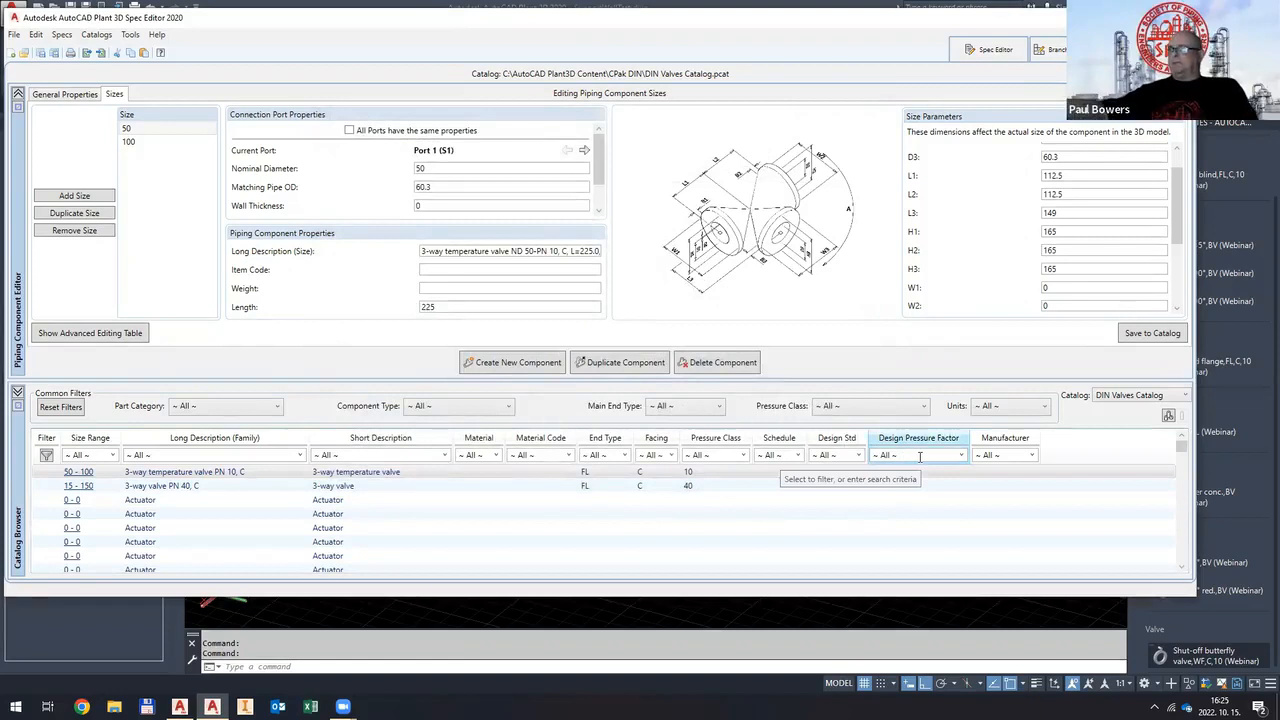
Step: Switch the catalog being browsed to Python Valve Catalog - Metric2
click(1120, 398)
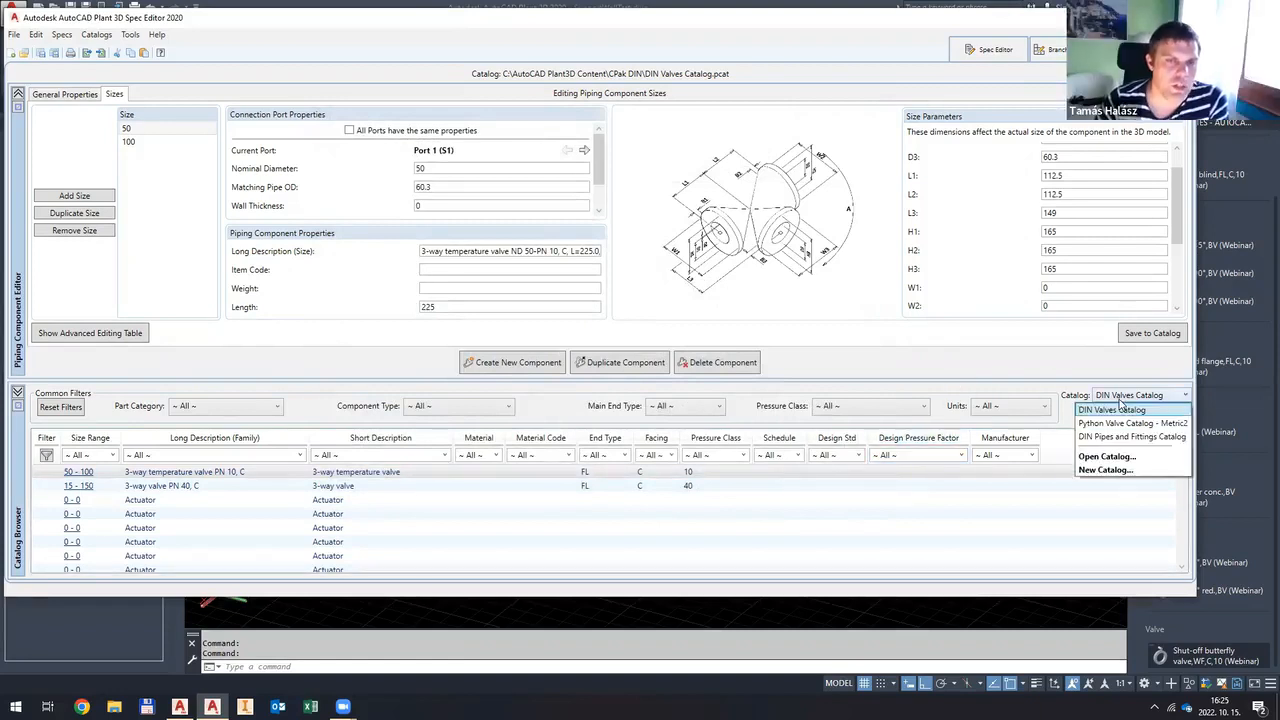
click(1120, 402)
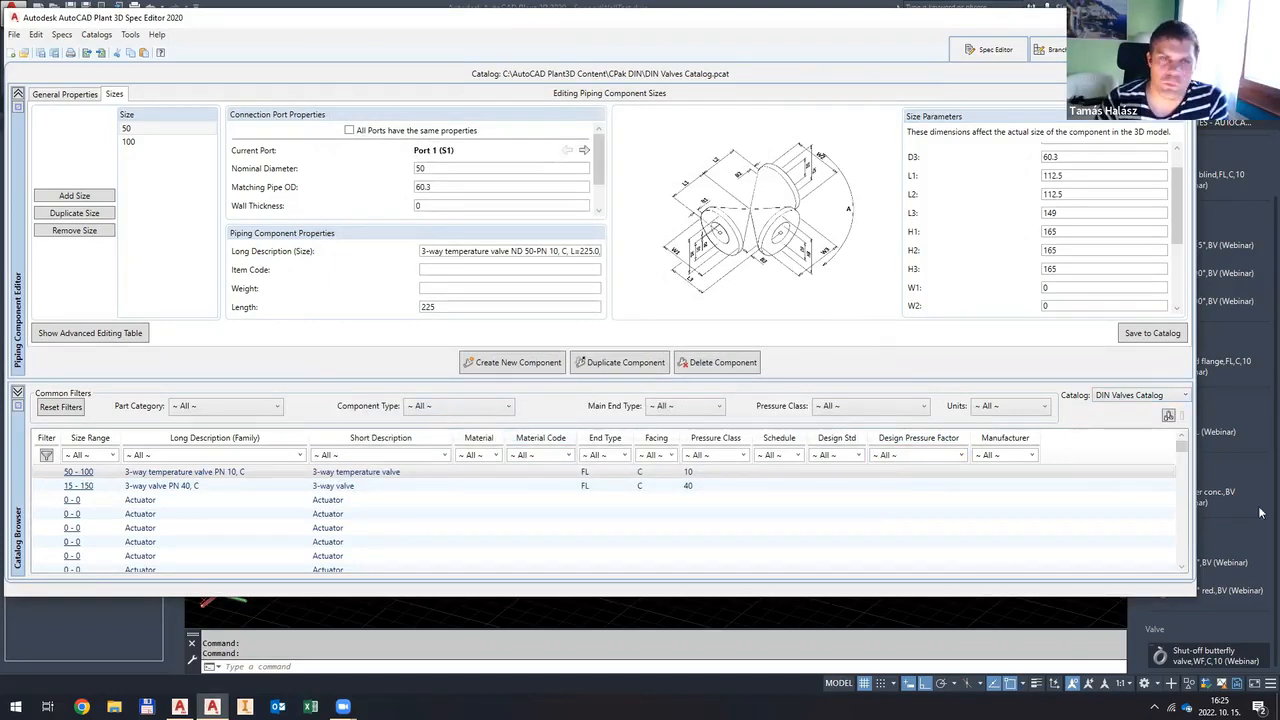
click(1122, 398)
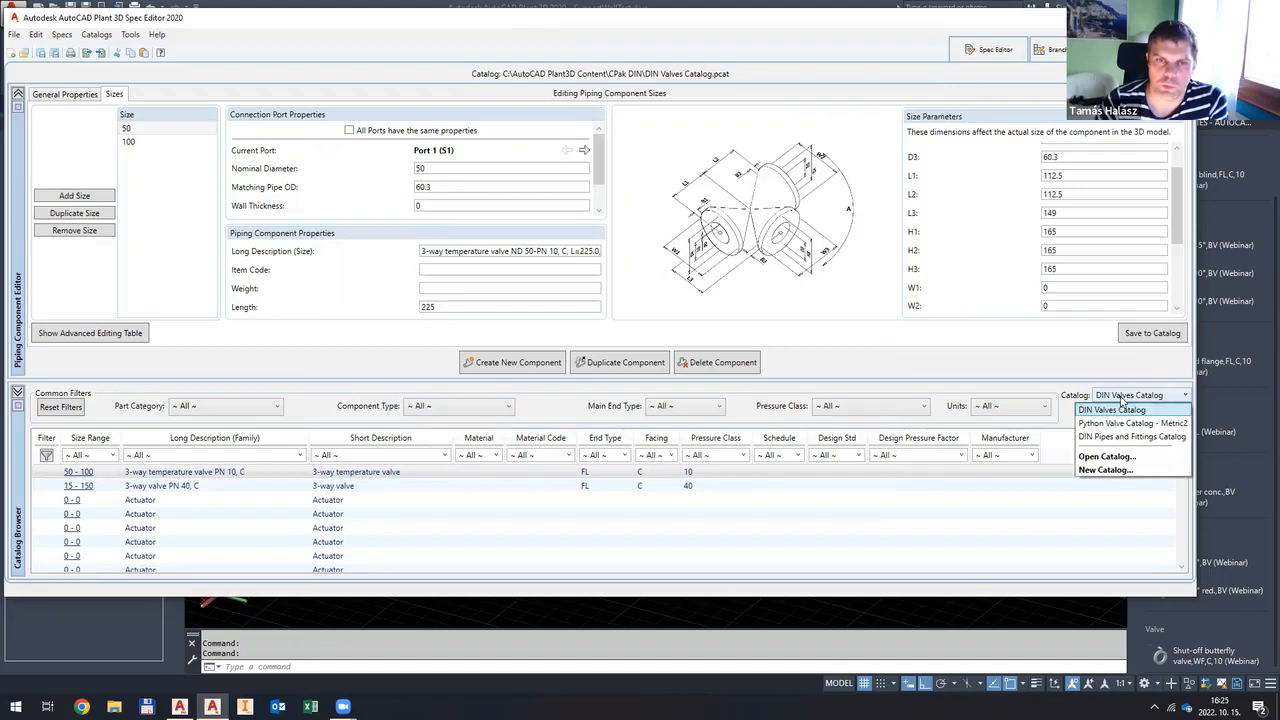
click(1128, 423)
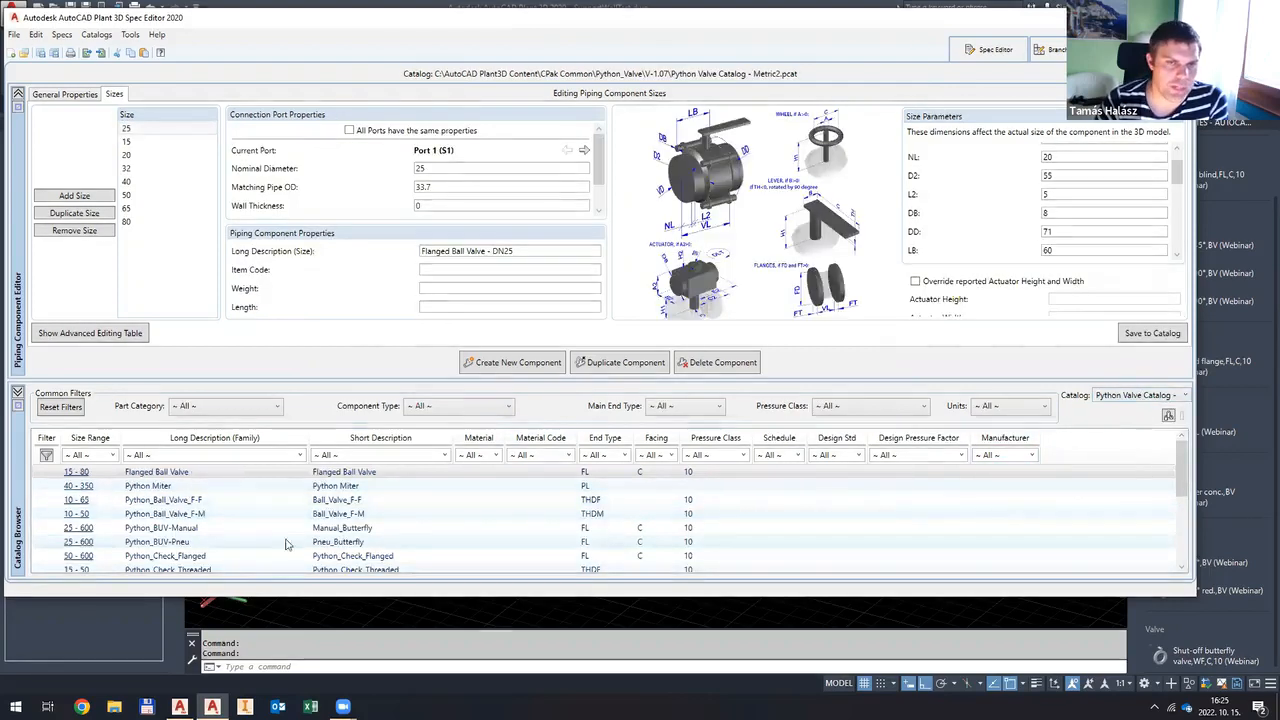
scroll(355, 495, down, 3)
scroll(353, 560, up, 3)
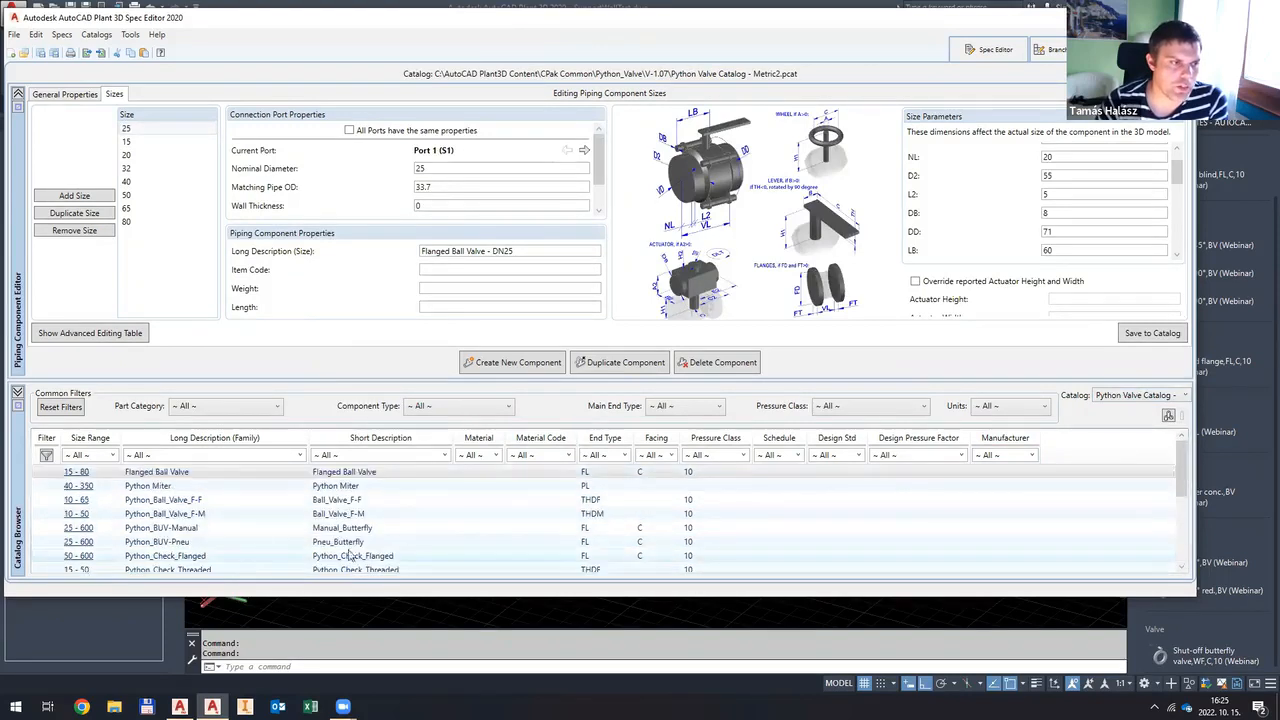
Step: Examine the dimension drawings of the Python miter, threaded ball valve, butterfly valves, and flanged and threaded check valves
click(245, 487)
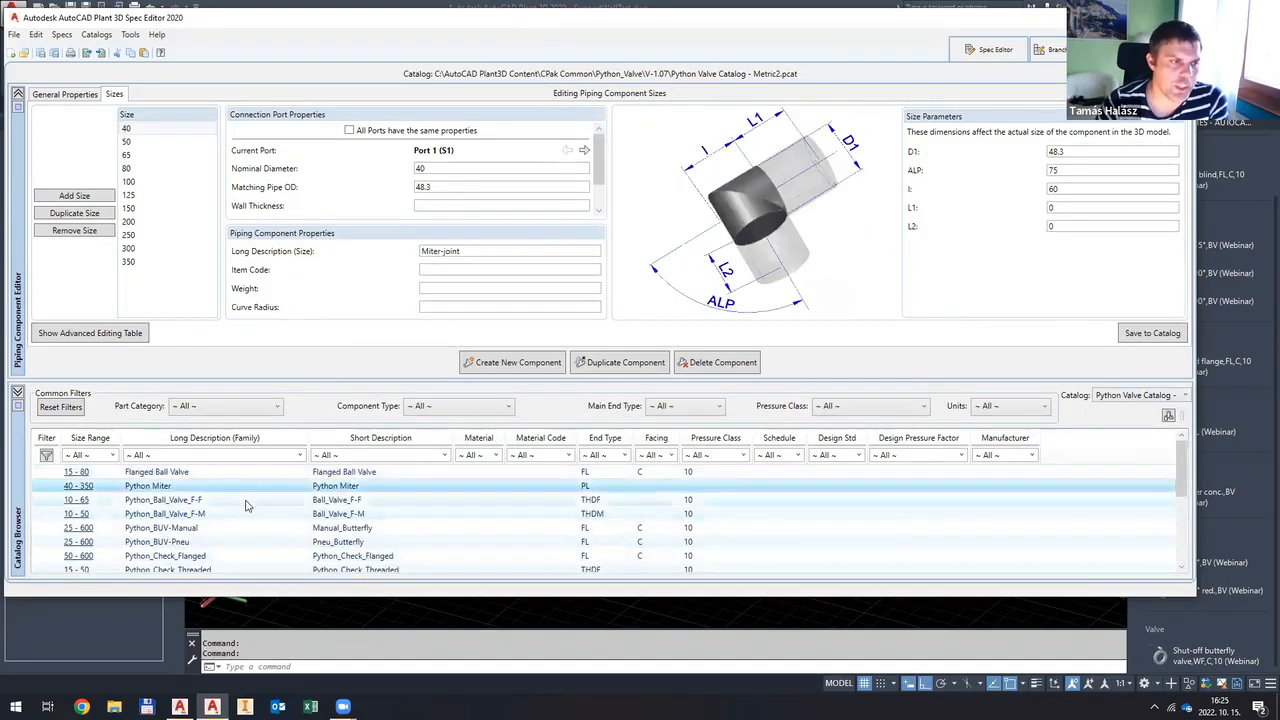
click(244, 500)
click(245, 529)
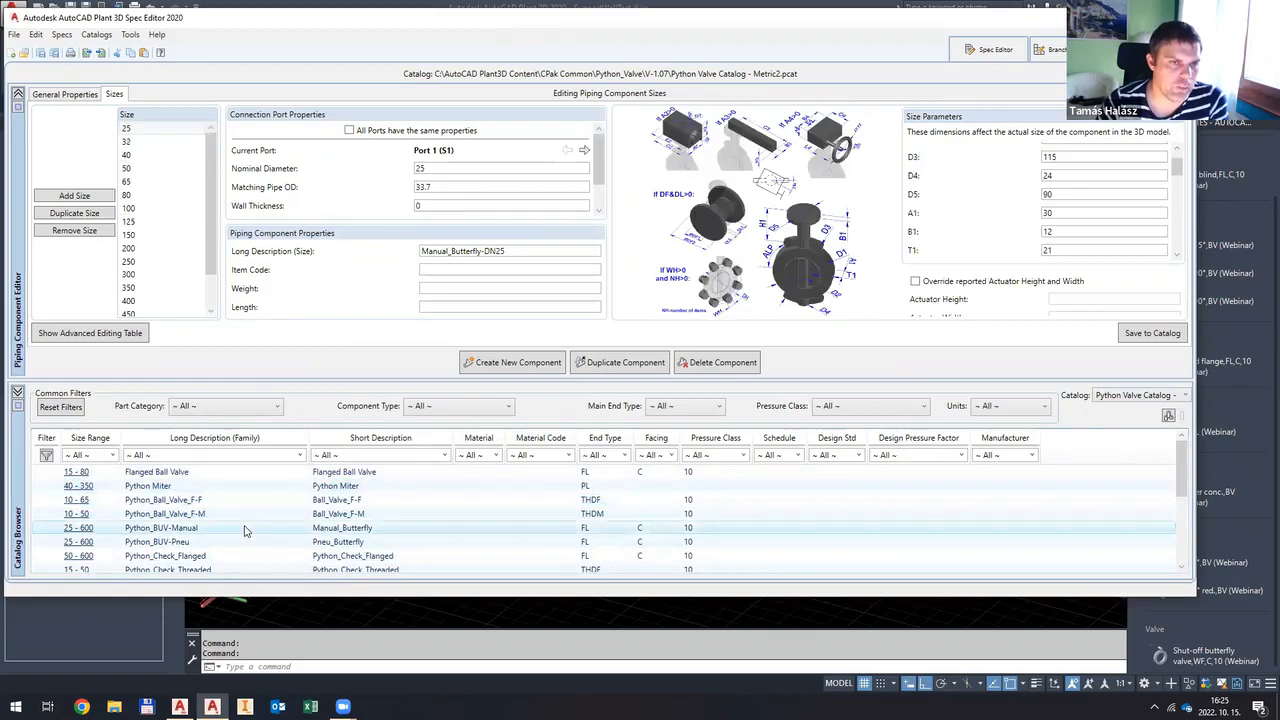
scroll(245, 529, down, 1)
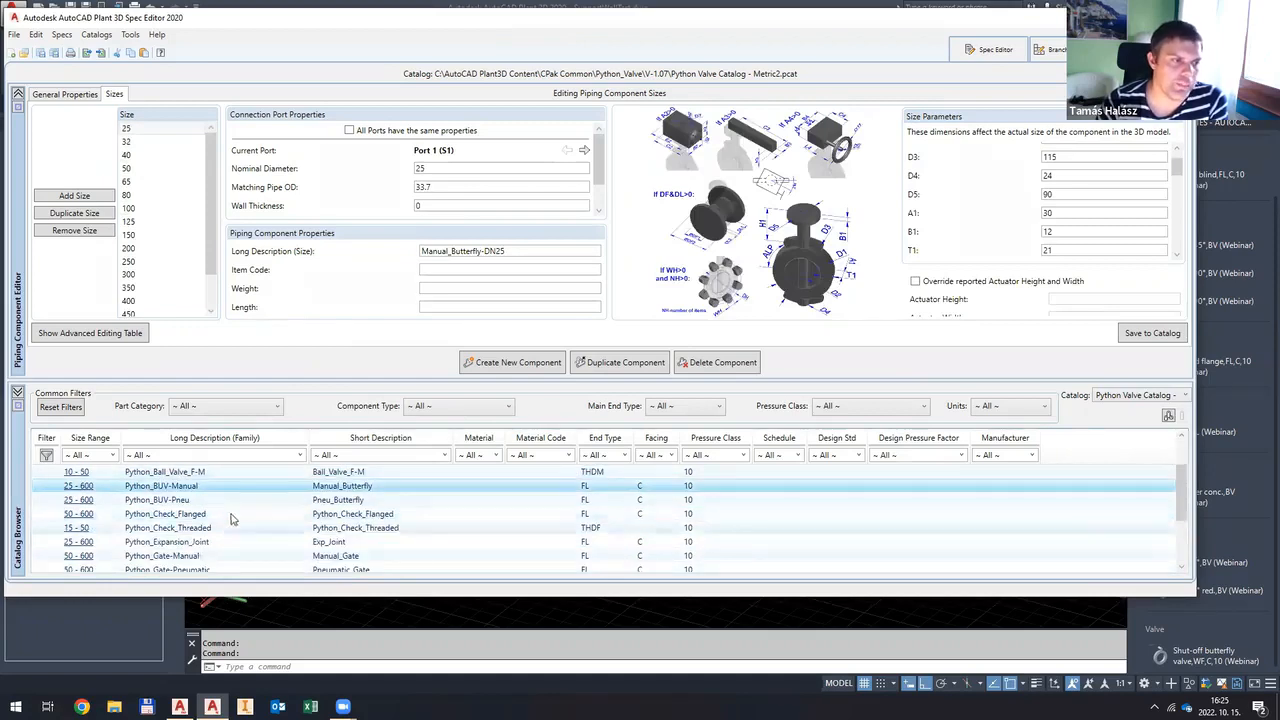
click(236, 500)
click(237, 517)
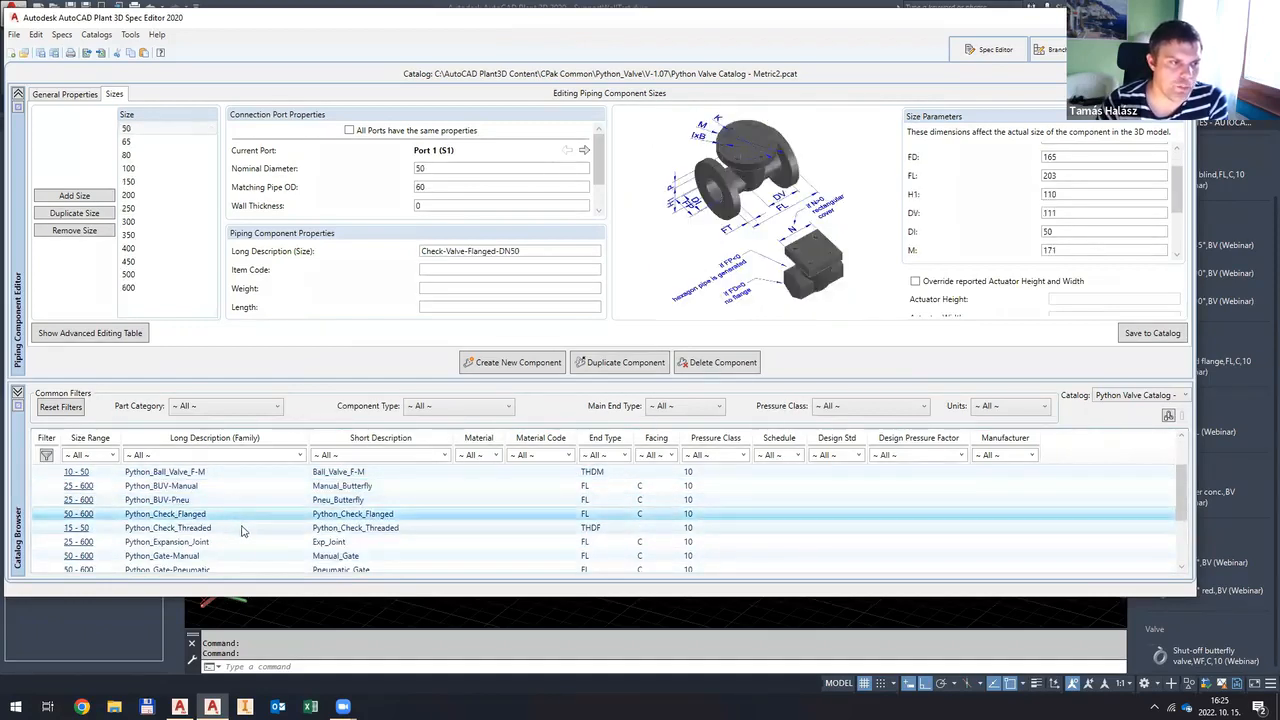
click(238, 528)
scroll(226, 540, down, 2)
Step: Compare the Python_Globe valve's size parameters across several sizes, and view the Python_Pressure_Reducing_Valve
click(226, 513)
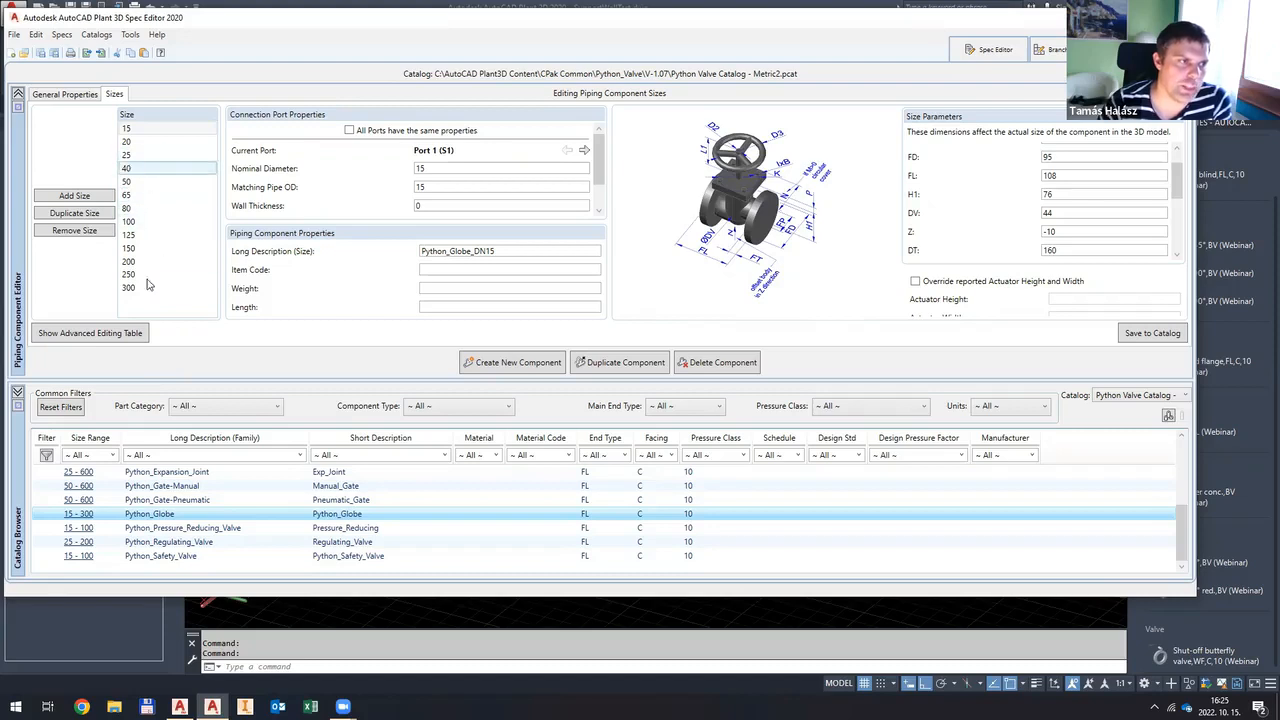
click(143, 219)
click(143, 210)
click(180, 195)
click(185, 185)
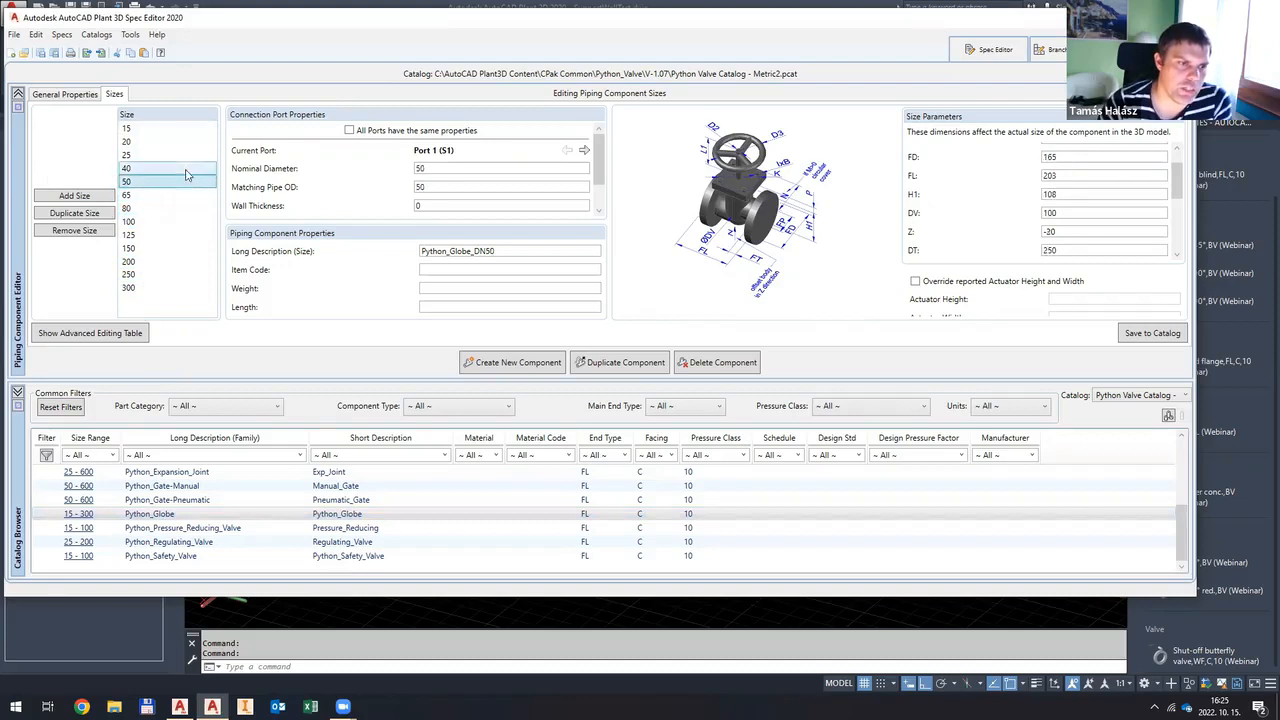
click(185, 169)
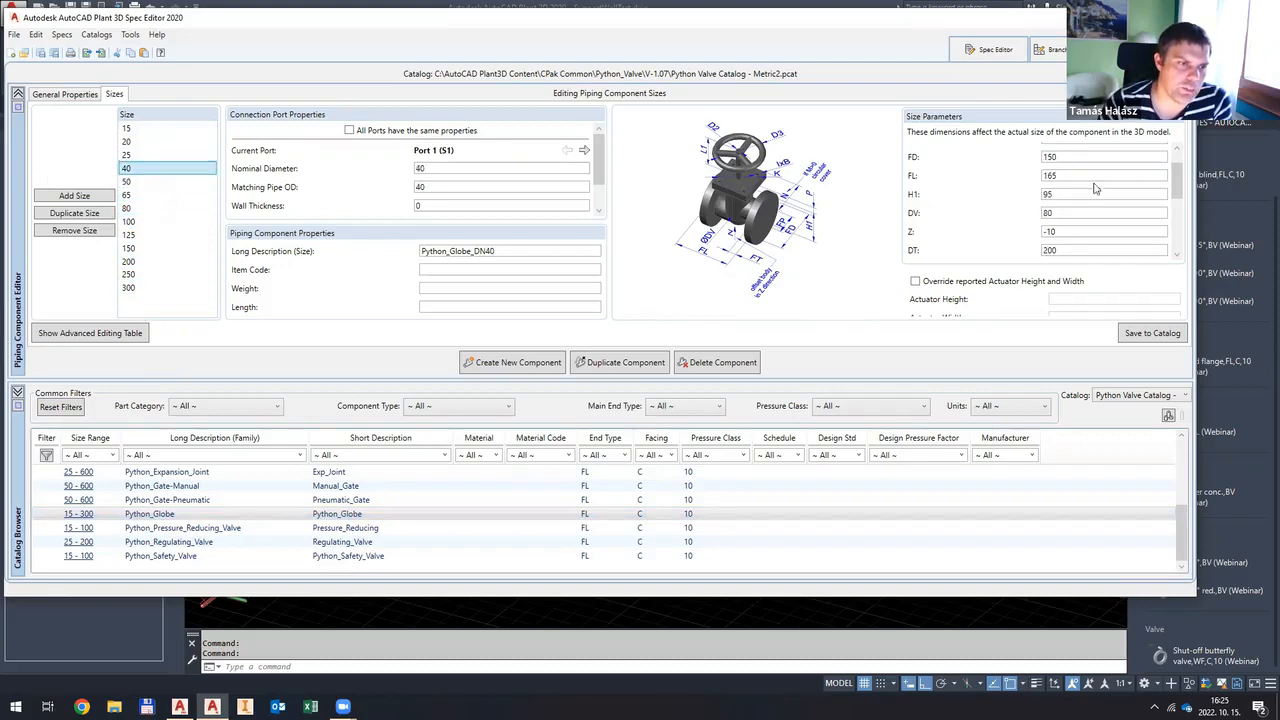
click(166, 141)
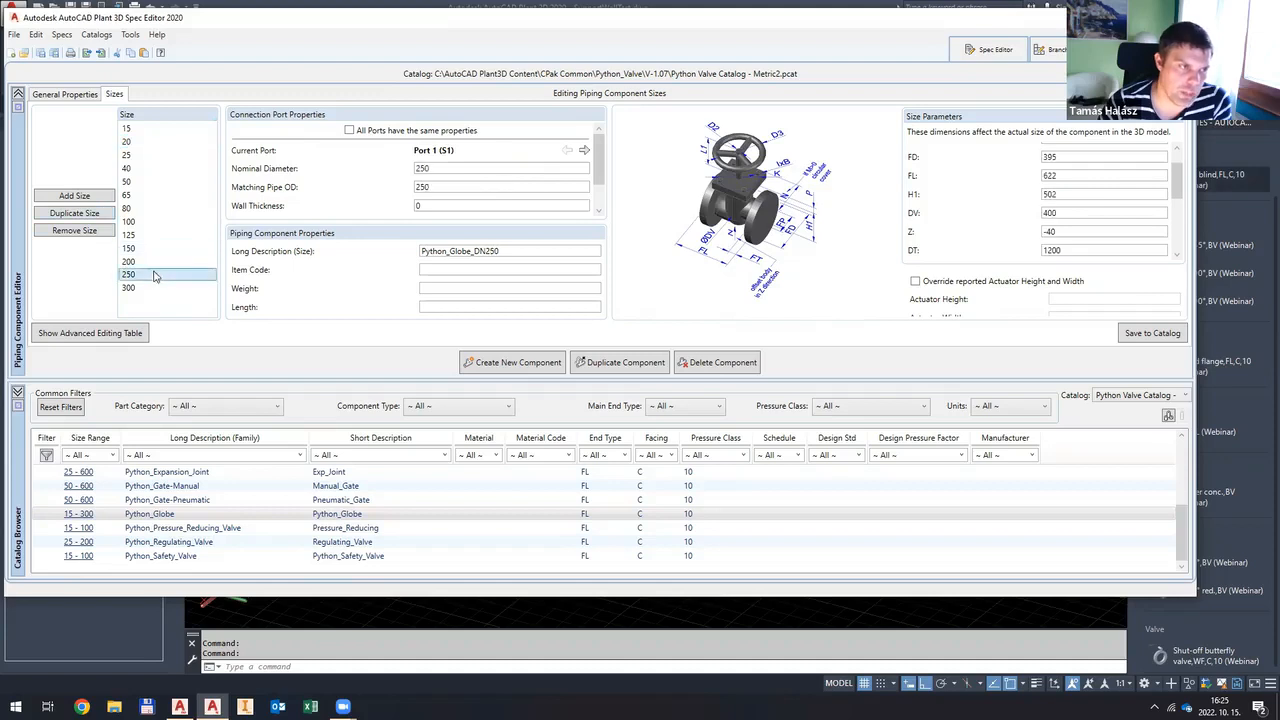
click(480, 527)
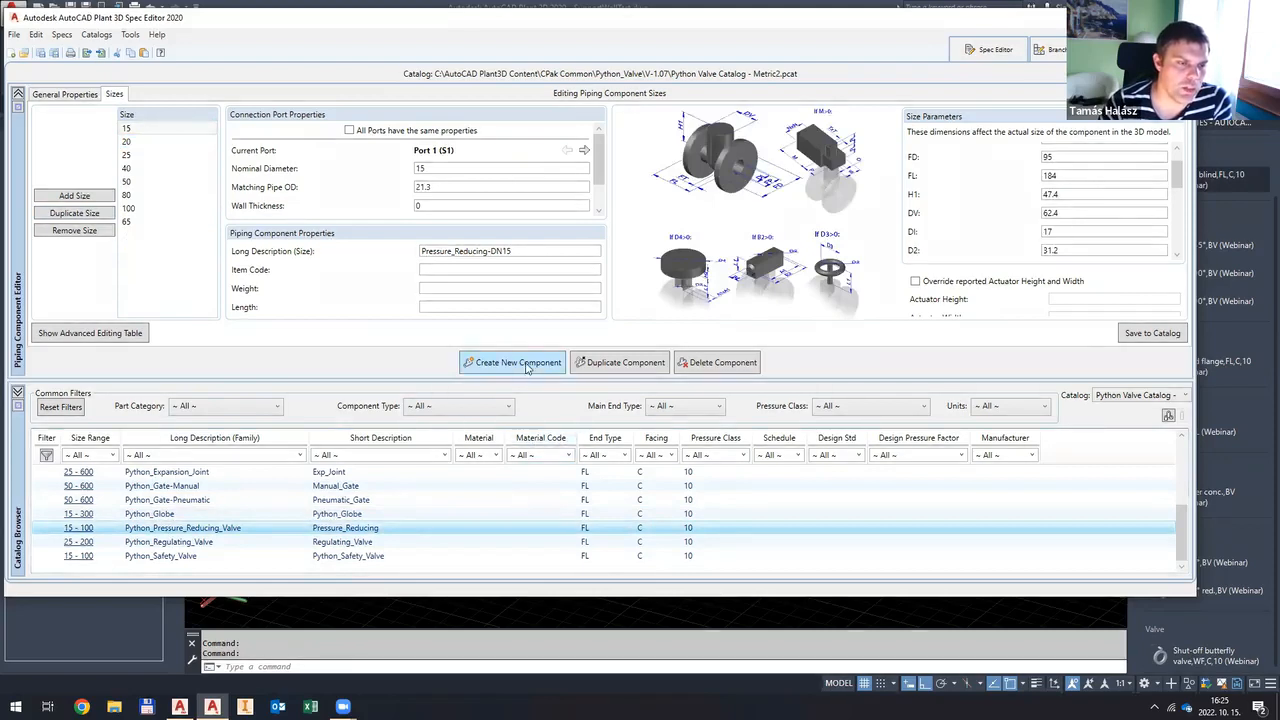
Step: Start a new metric component in the Valves category with short description WebinarValve and size 50 only
click(526, 365)
click(510, 214)
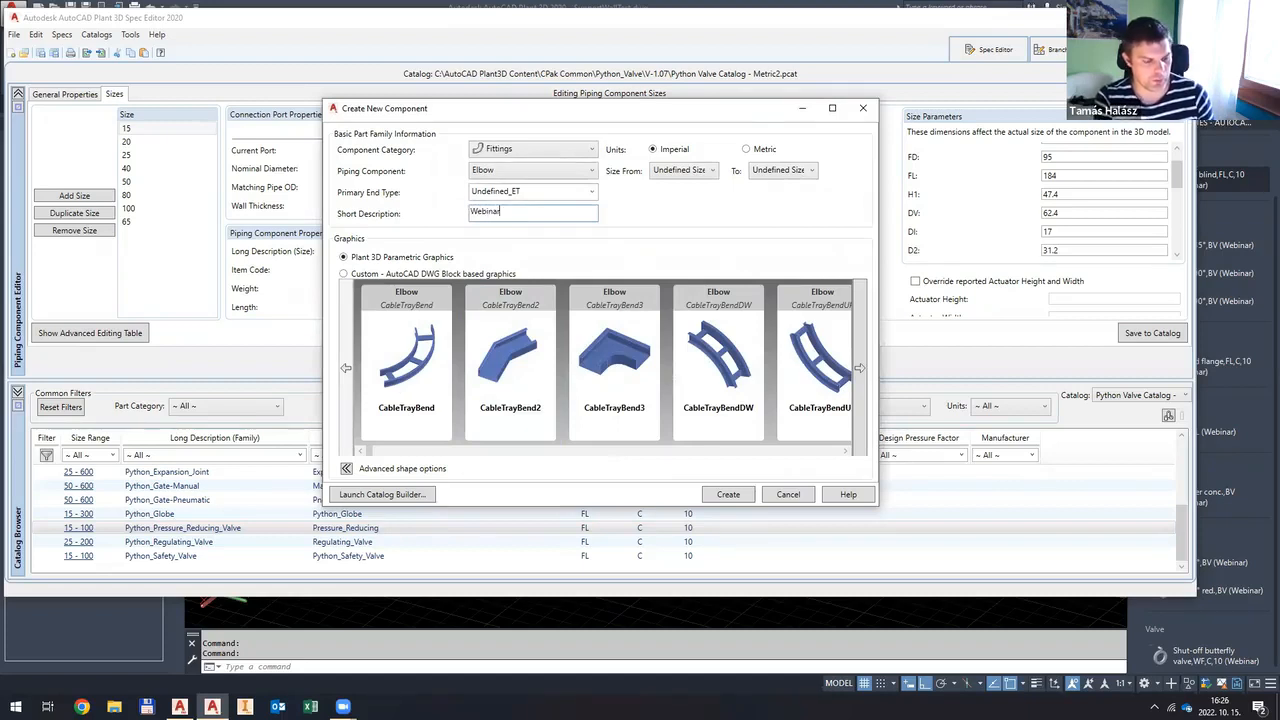
drag(556, 210, 422, 214)
key(ctrl+c)
click(746, 149)
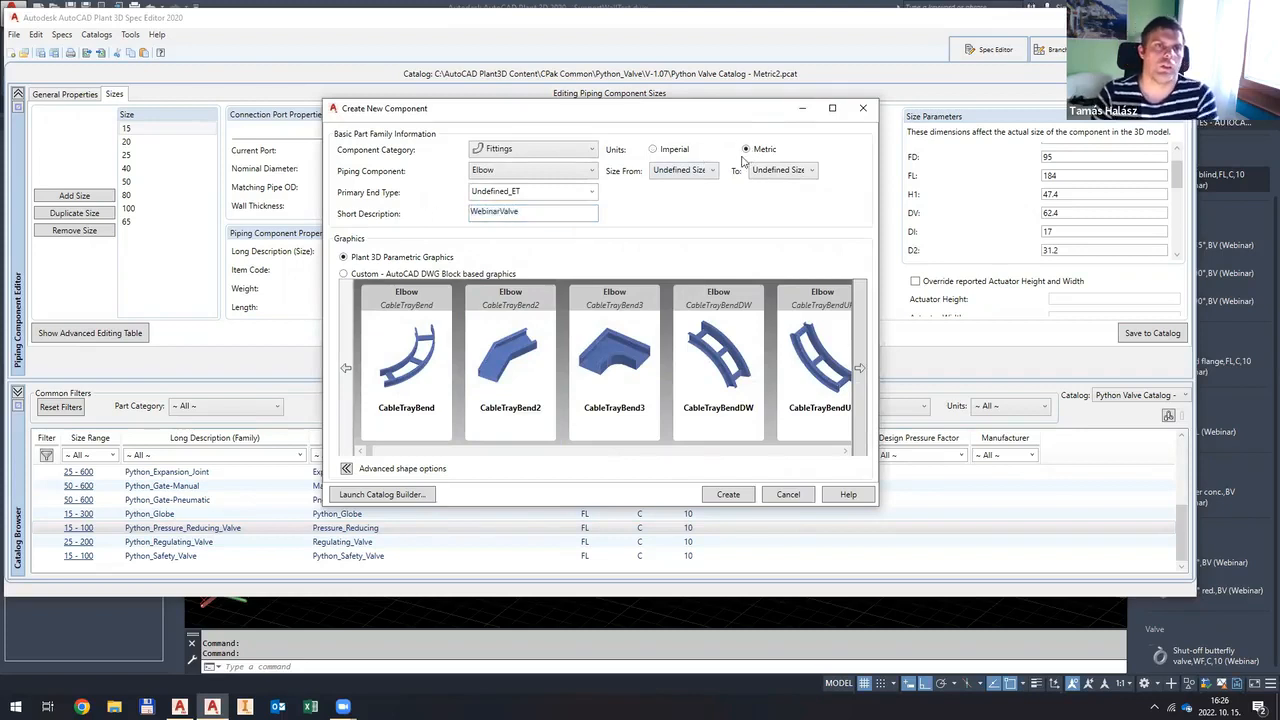
click(706, 170)
click(676, 306)
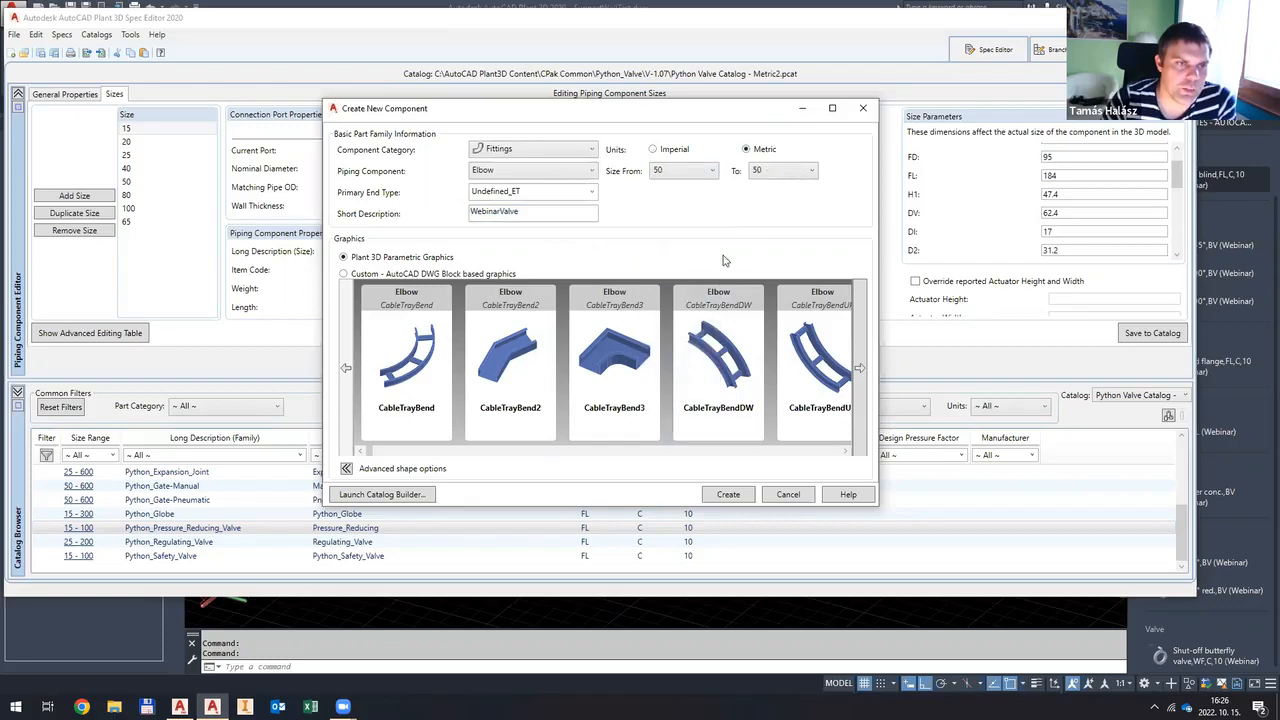
click(553, 155)
click(540, 262)
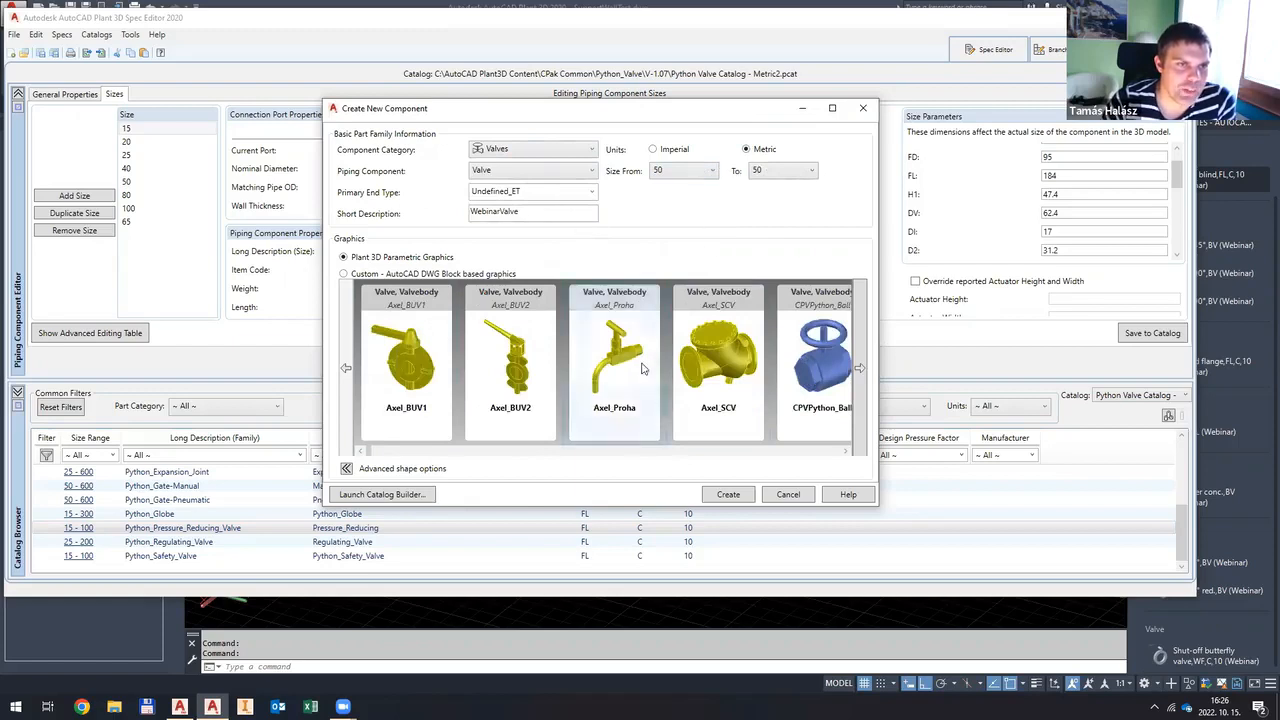
Step: Choose the CPVPython_Check parametric graphics for WebinarValve and create the component
click(809, 450)
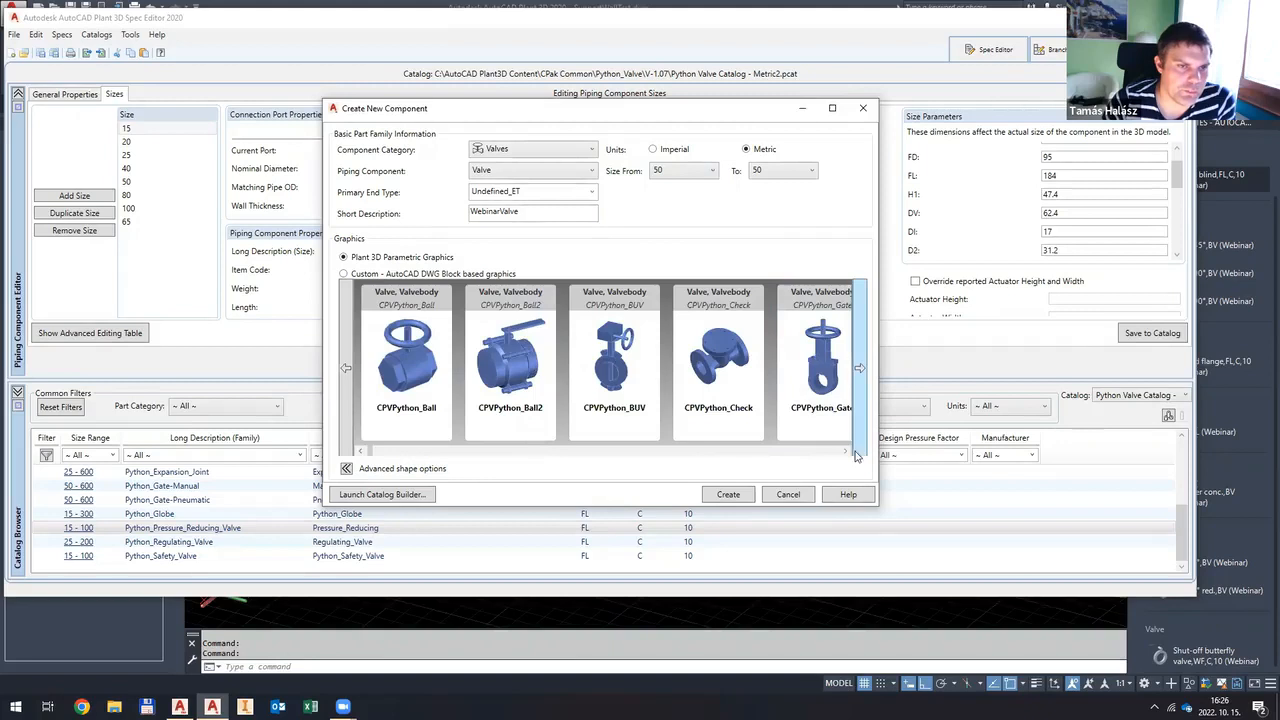
click(845, 452)
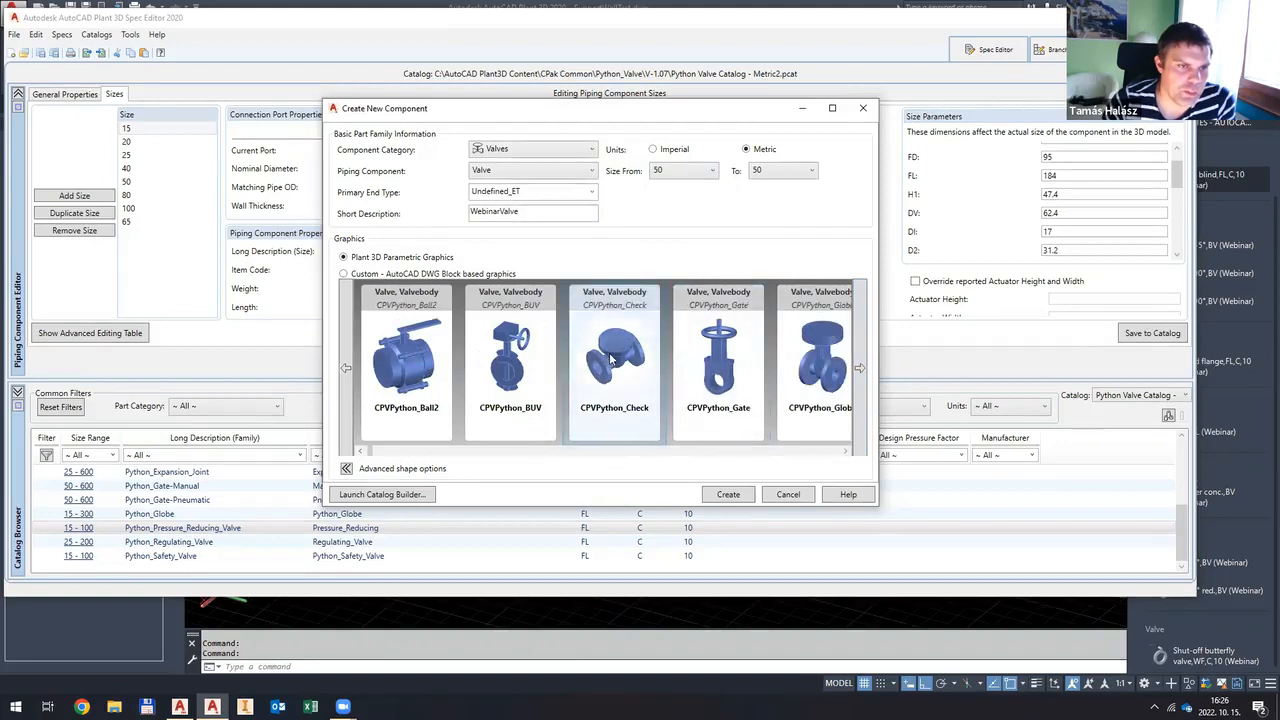
click(726, 495)
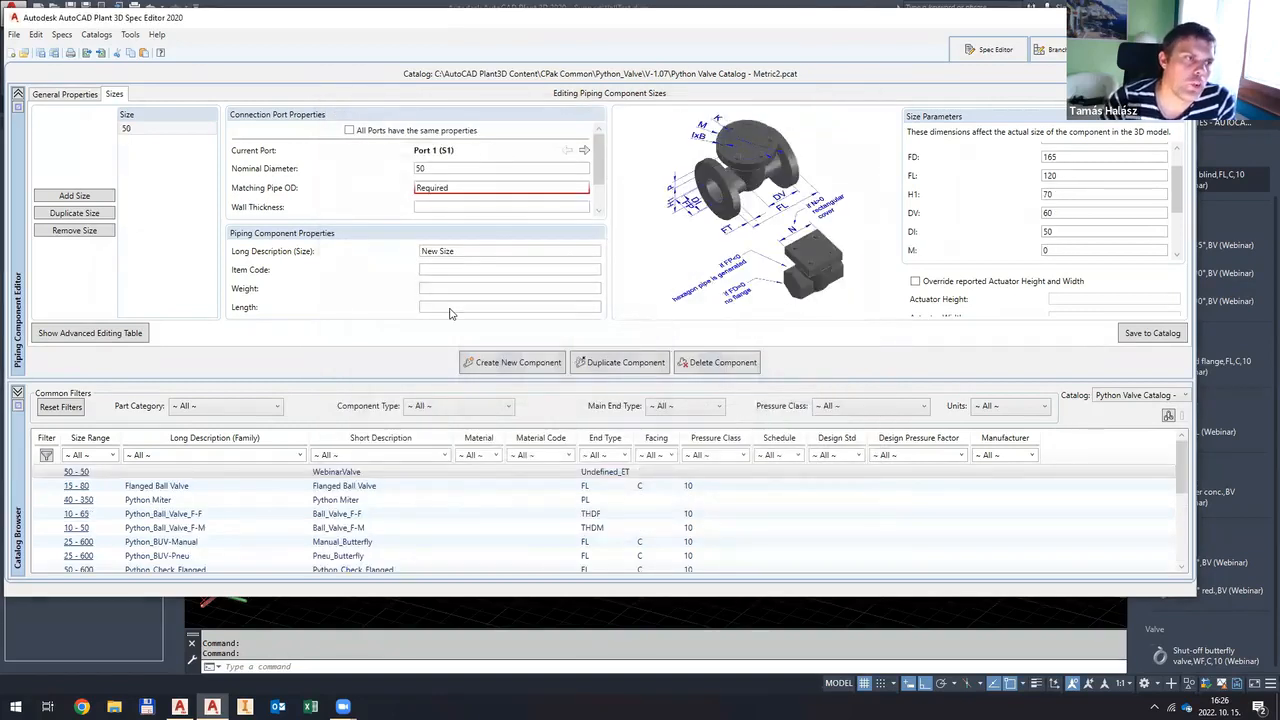
Step: In WebinarValve's general properties, give all ports the same properties and choose FL as the end type
click(66, 94)
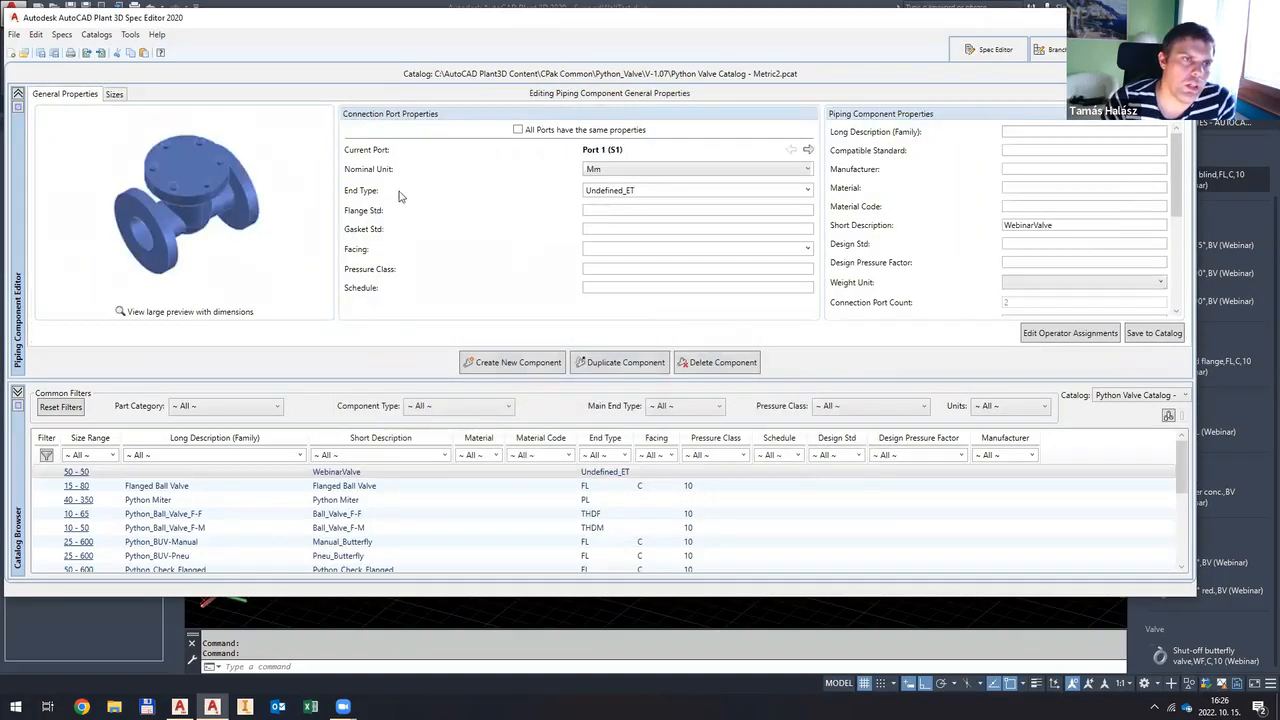
click(518, 131)
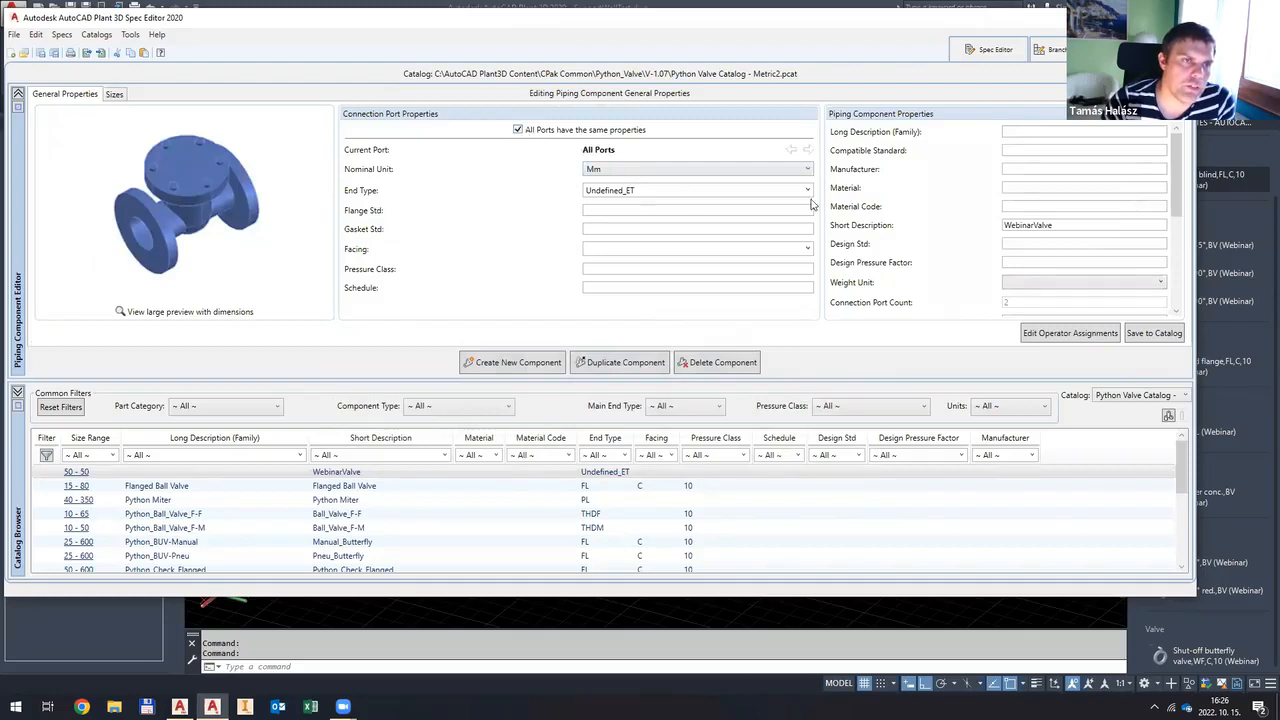
click(807, 191)
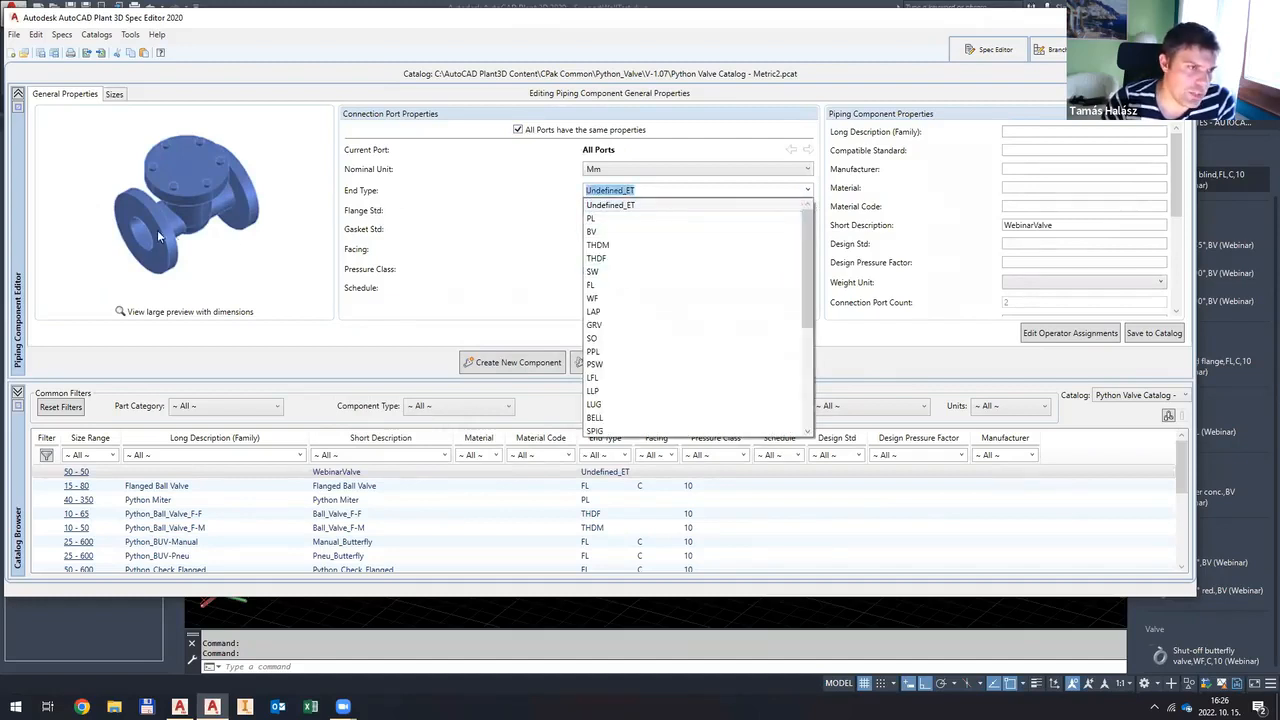
click(605, 285)
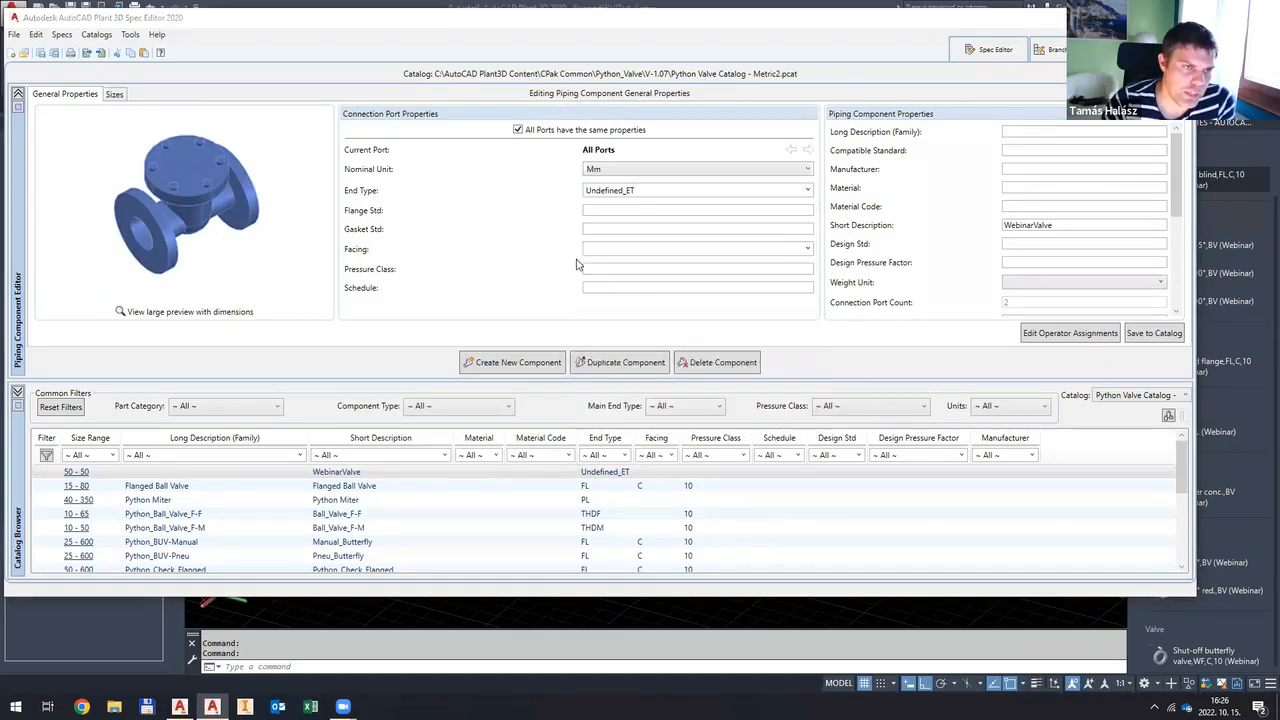
Step: Set WebinarValve's end type to FL, facing to C, pressure class to 10 and long family description to WebinarValve
click(748, 352)
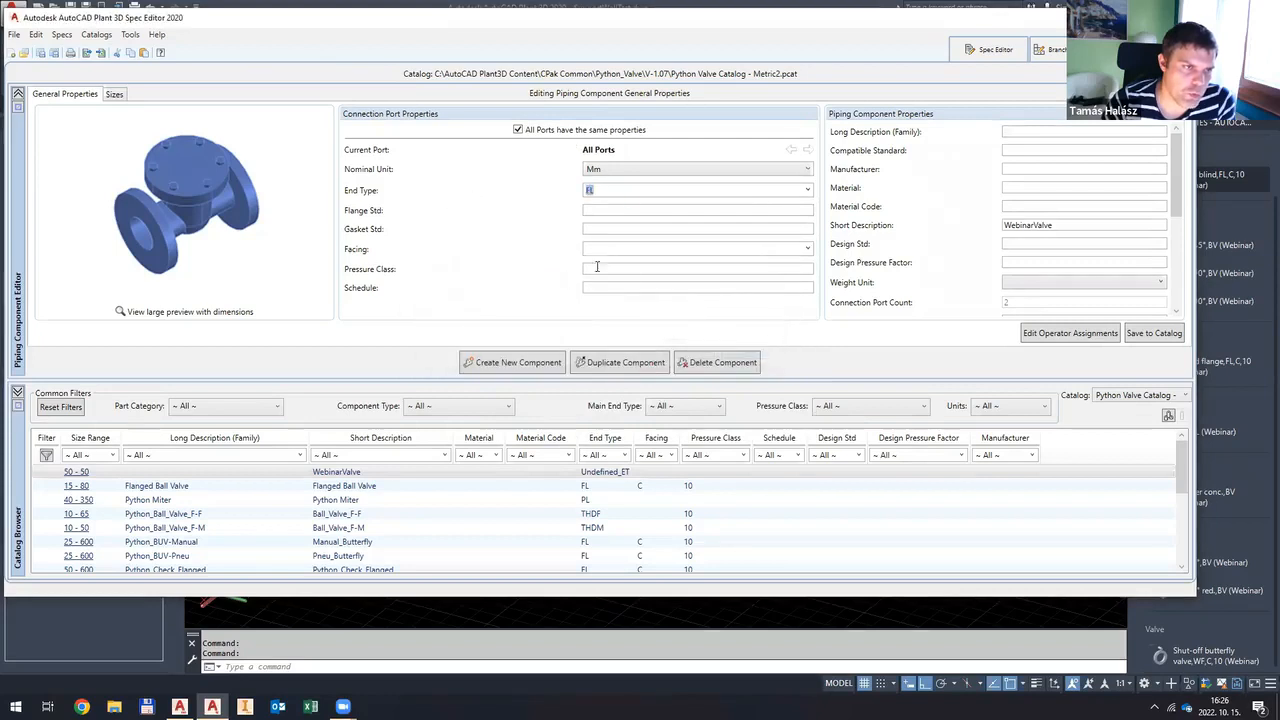
click(602, 247)
text(C)
click(614, 270)
text(1)
click(1030, 133)
key(ctrl+v)
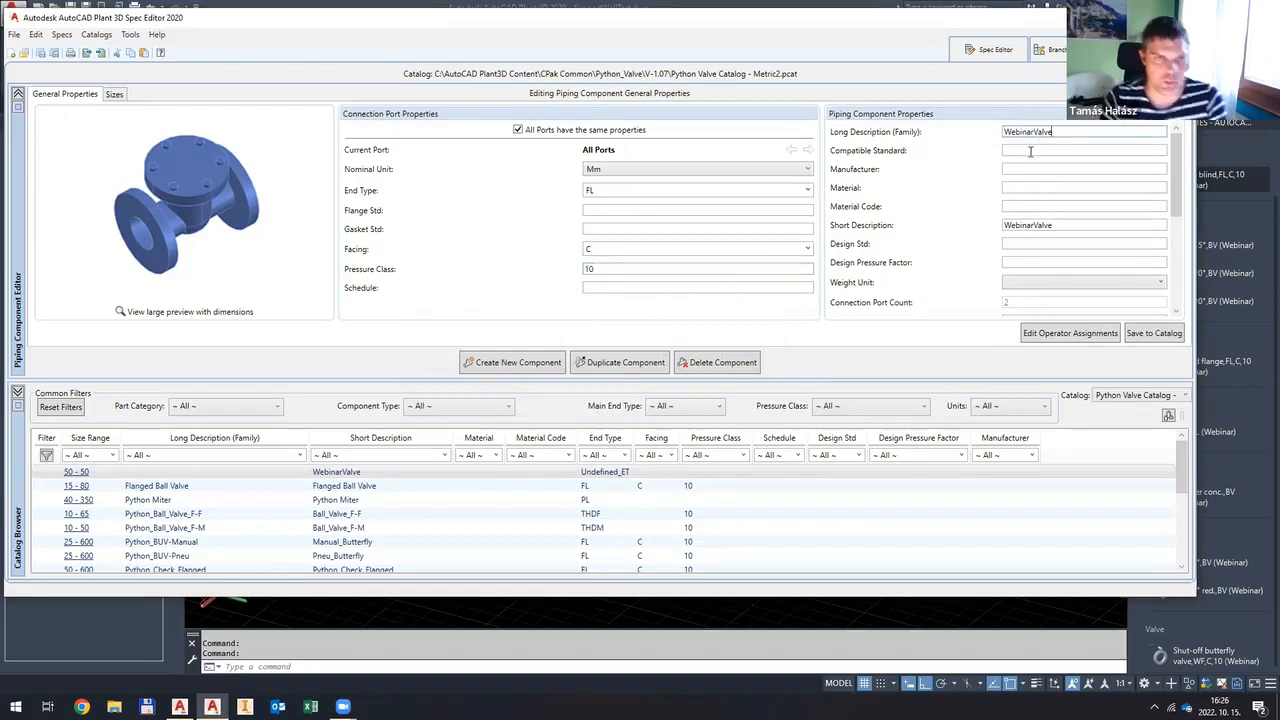
Step: For WebinarValve's size 50, give all ports the same properties and set the matching pipe OD to 60.3
click(110, 96)
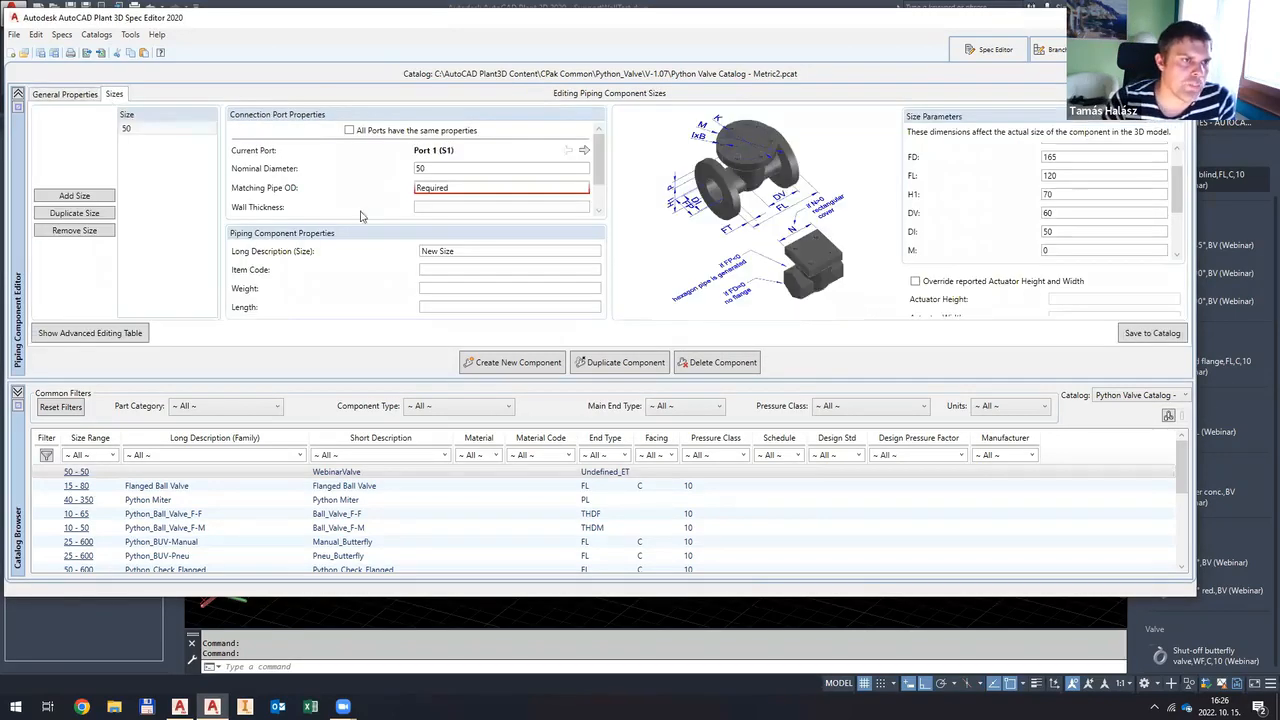
click(349, 130)
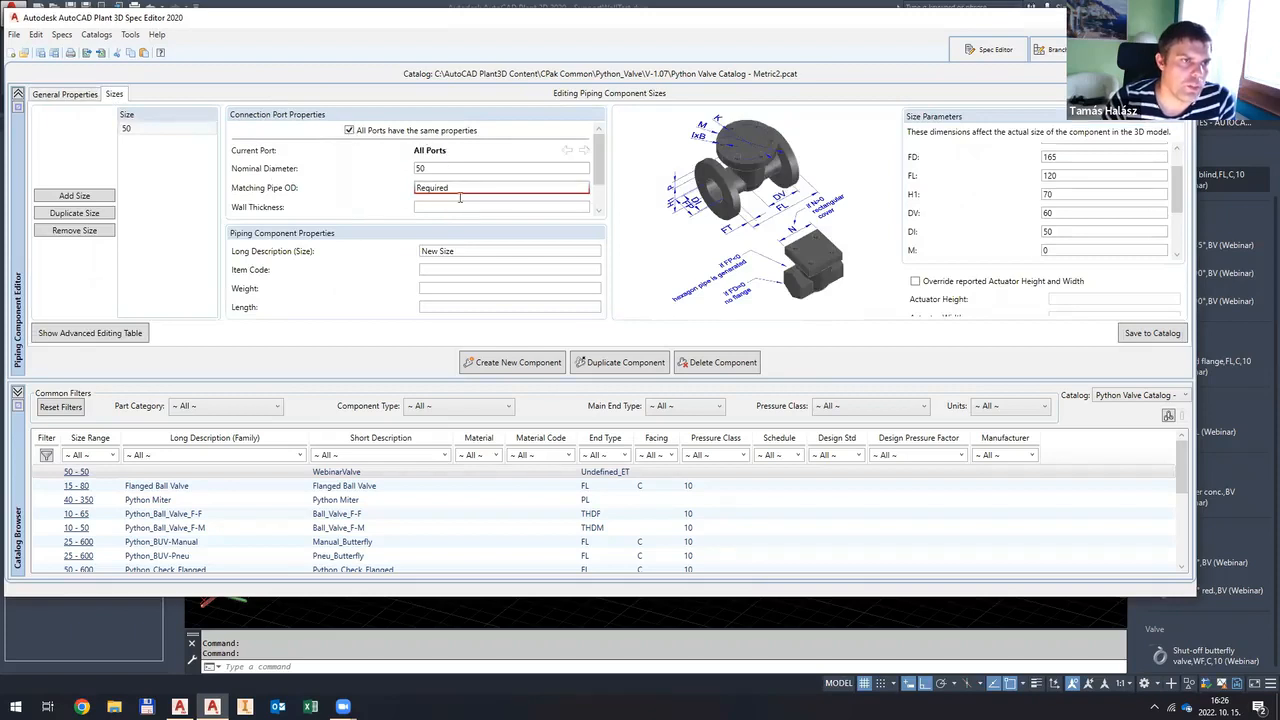
text(60)
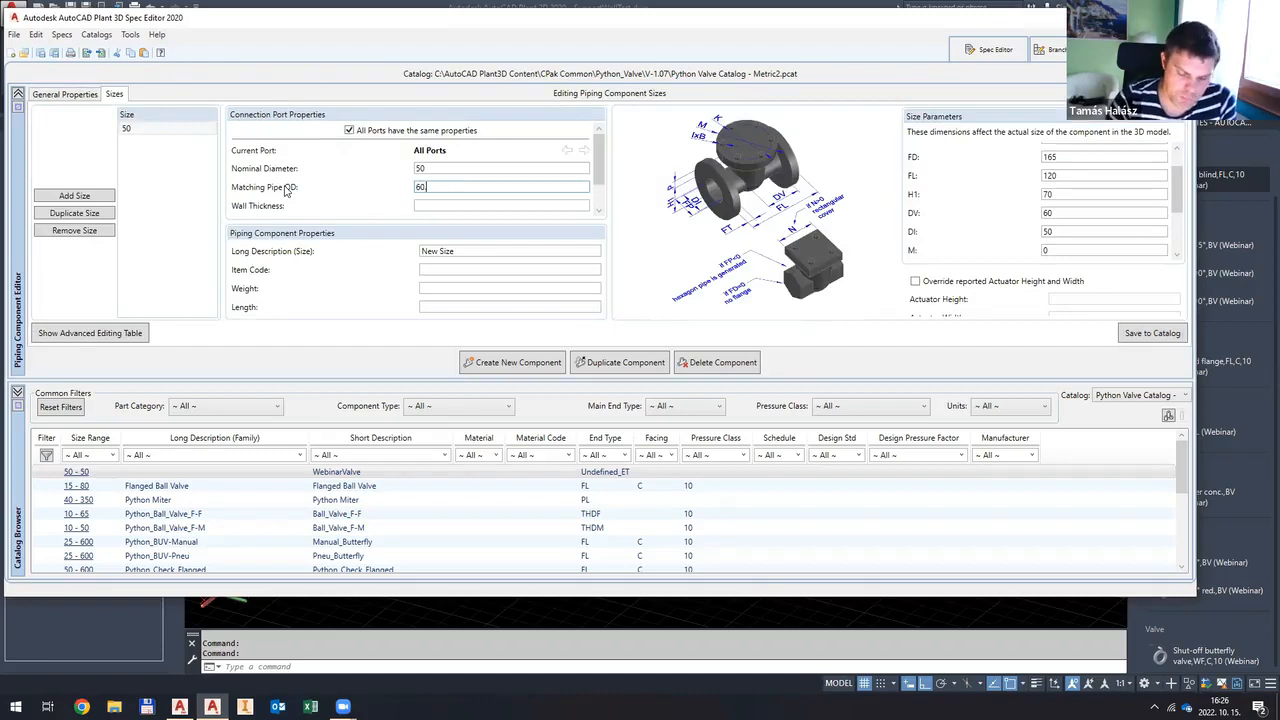
text(.3)
click(443, 167)
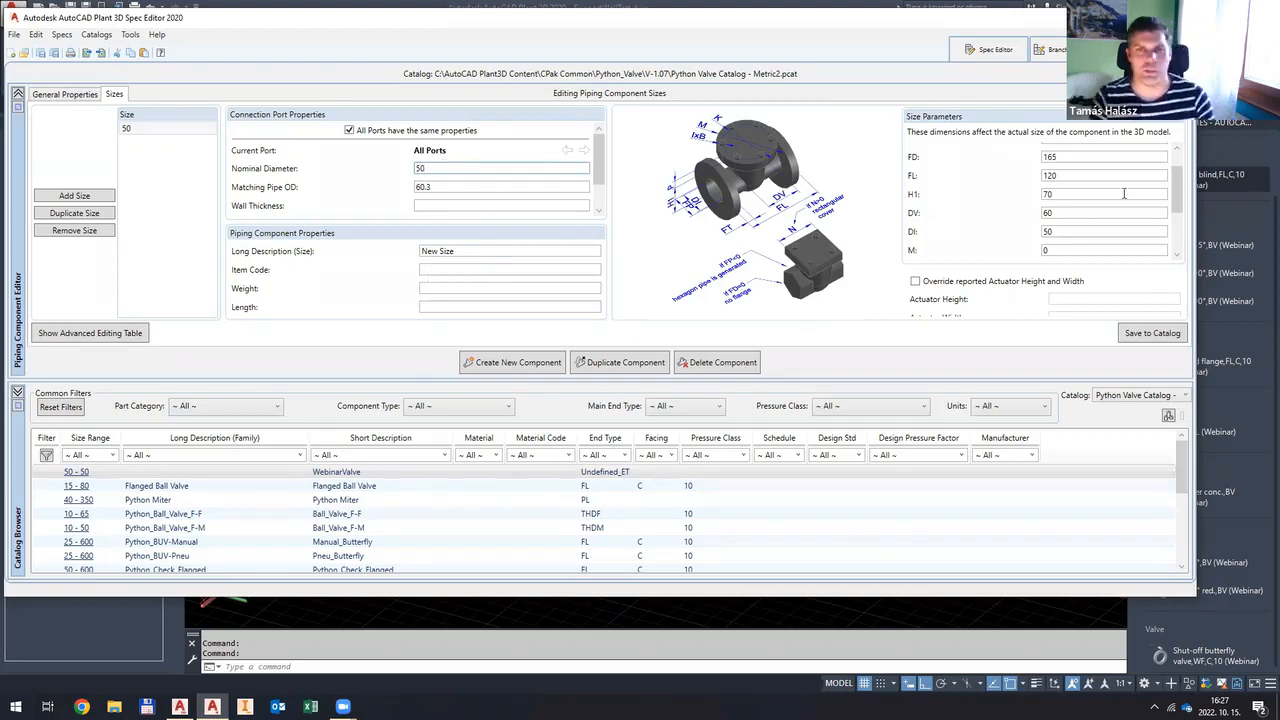
Step: Review the size parameters of WebinarValve's size 50 and save the component to the catalog
scroll(1100, 188, up, 2)
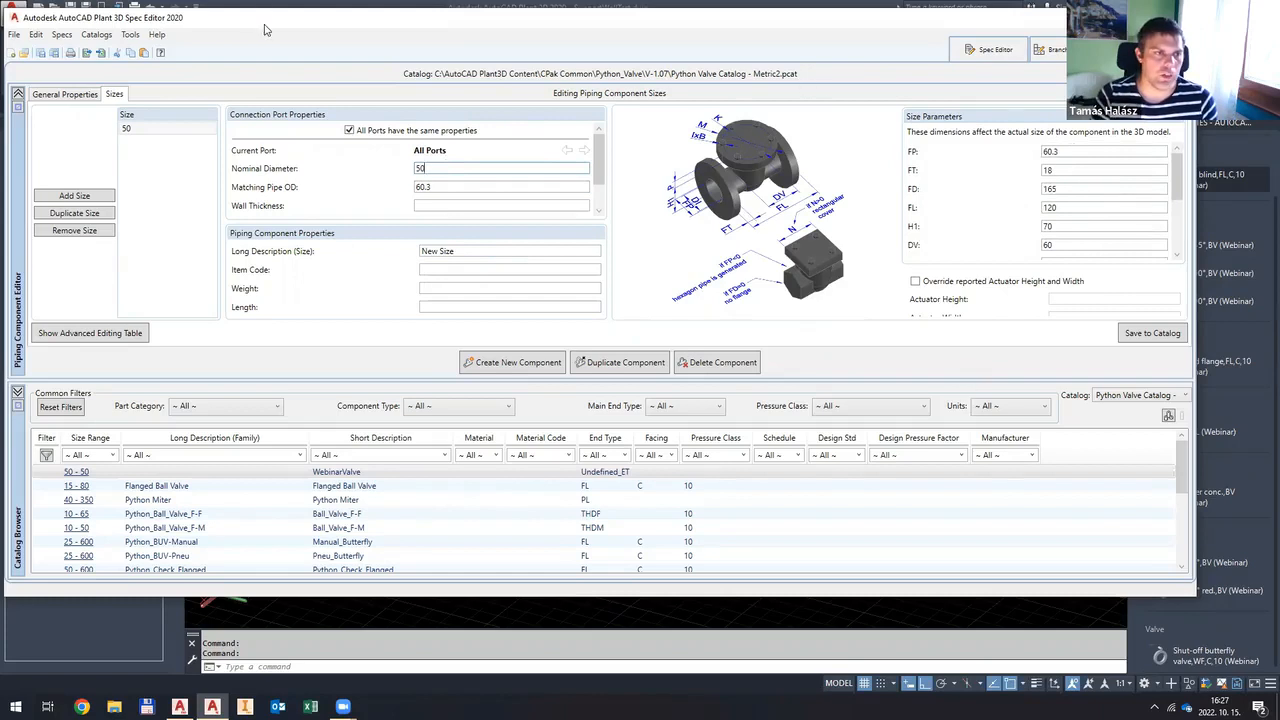
drag(268, 19, 266, 29)
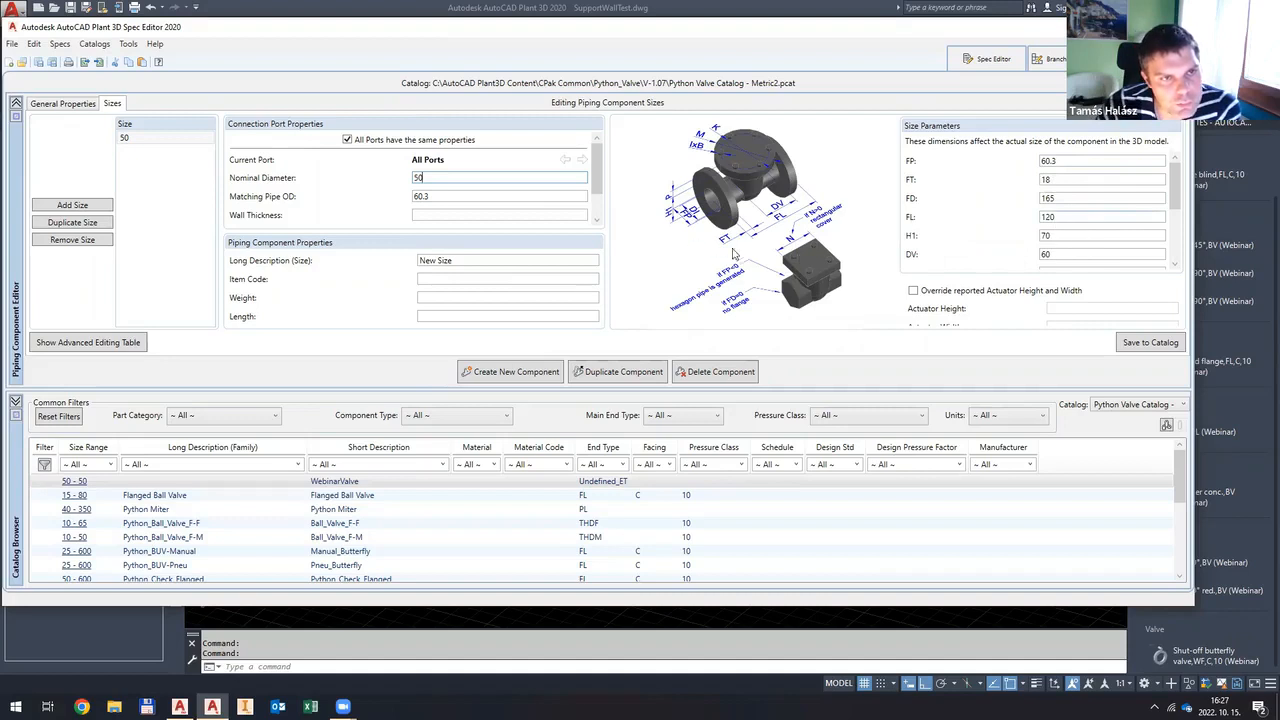
double_click(1056, 179)
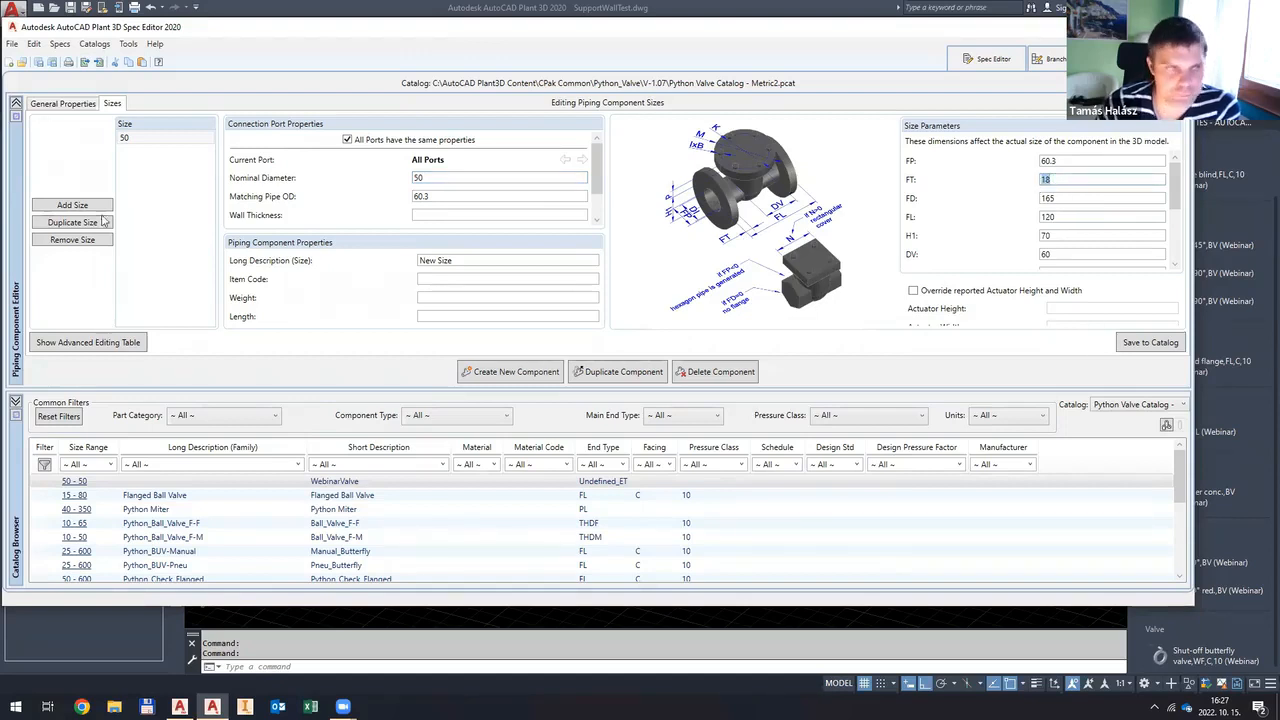
click(1153, 344)
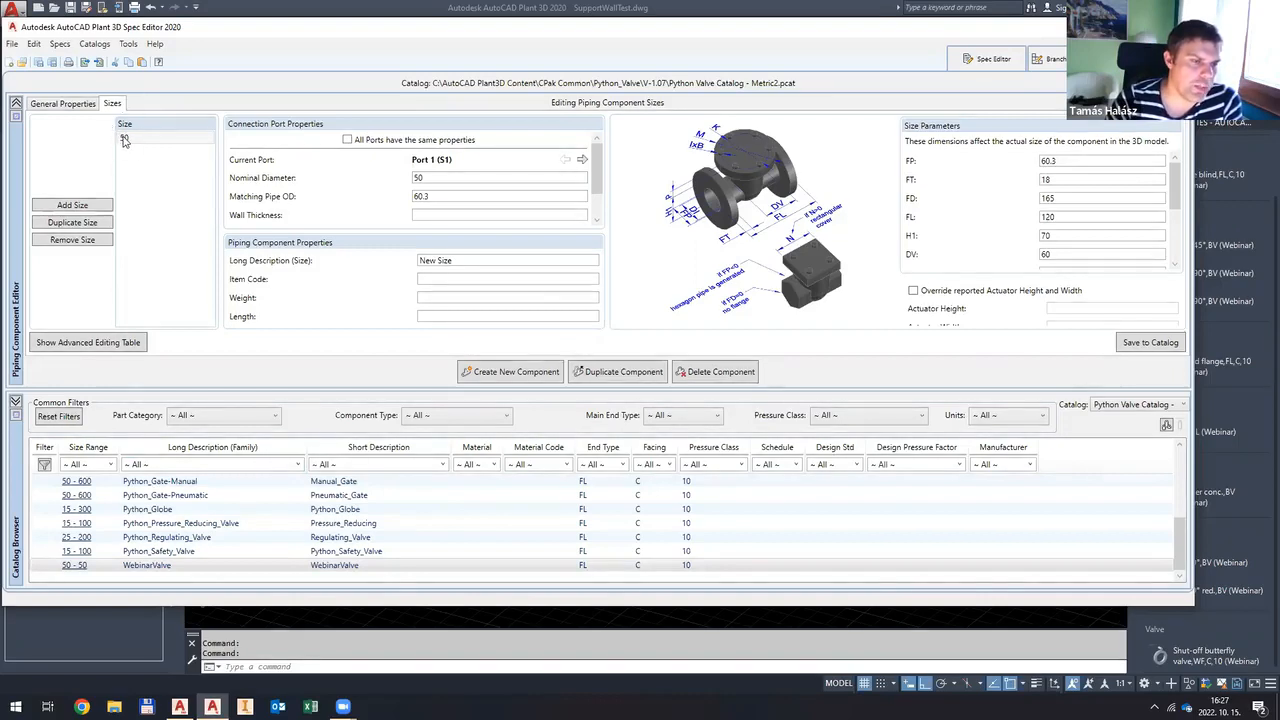
Step: Duplicate WebinarValve's size 50 seven times
click(101, 227)
click(101, 227)
click(101, 227)
click(101, 227)
click(101, 227)
click(101, 227)
click(101, 227)
Step: Define the first duplicated size with nominal diameter 65 and matching pipe OD 76, overwriting all ports with the same properties
click(140, 151)
click(478, 176)
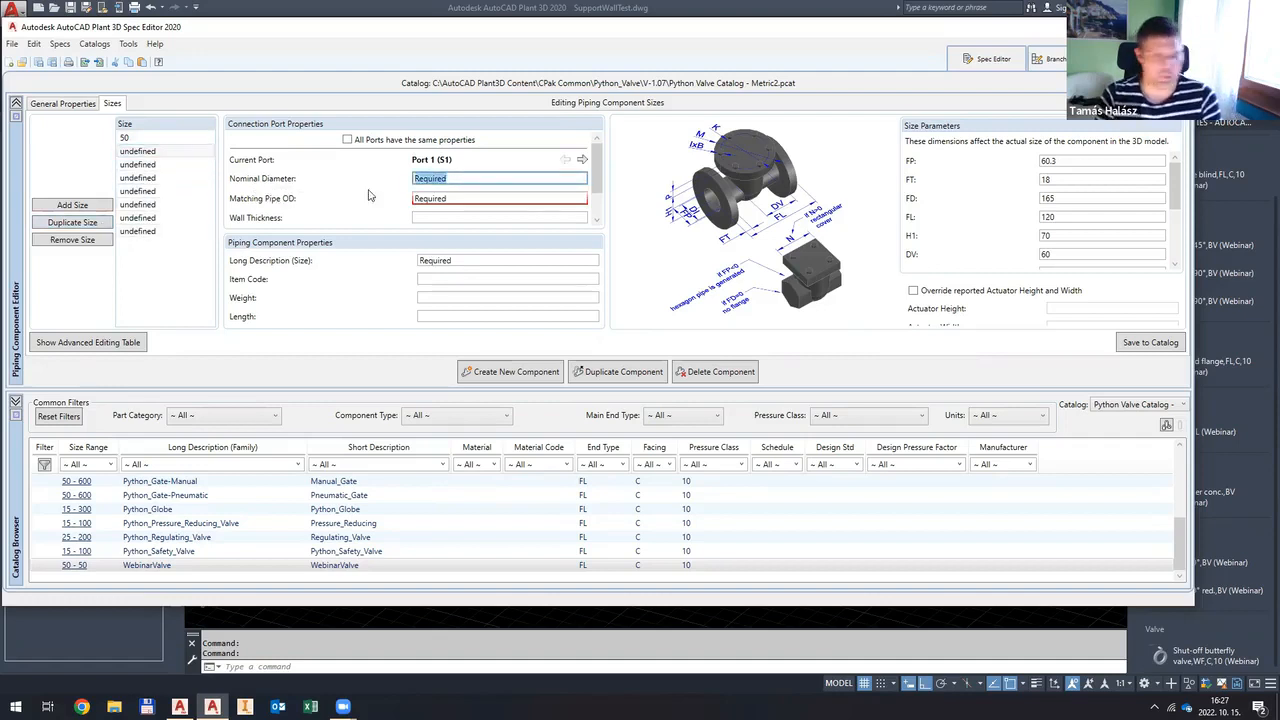
text(65)
click(448, 195)
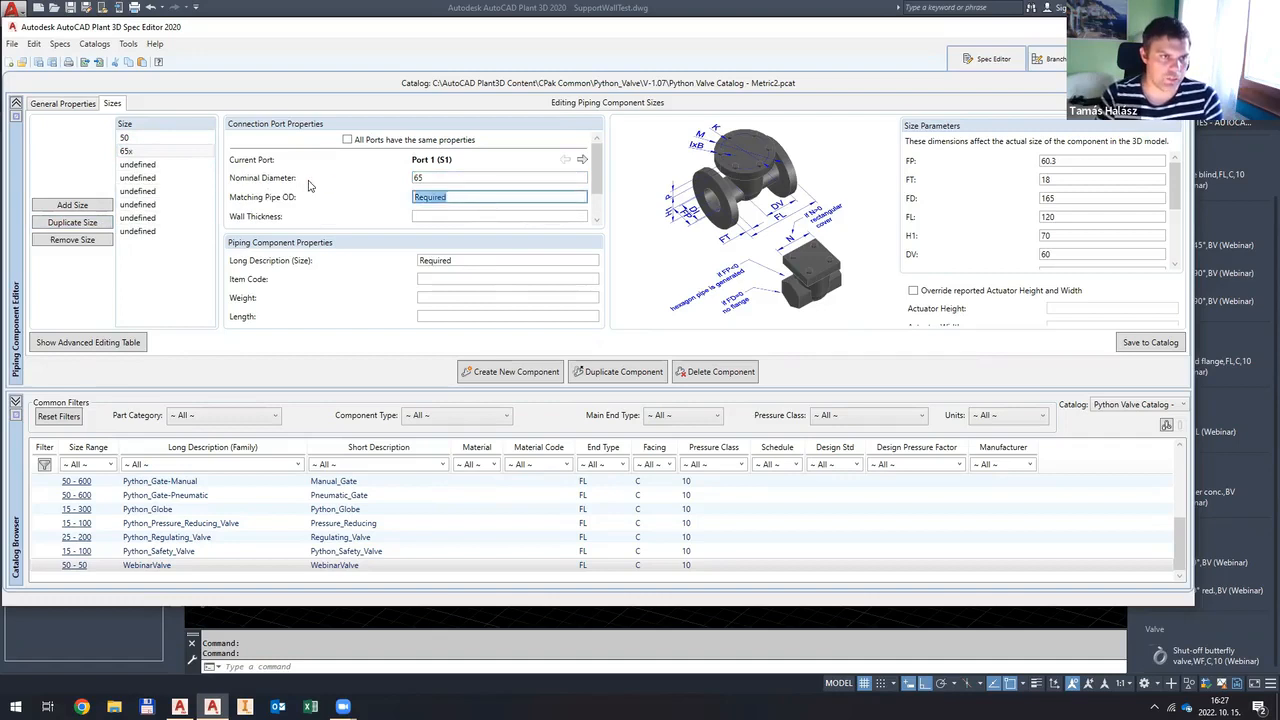
text(76)
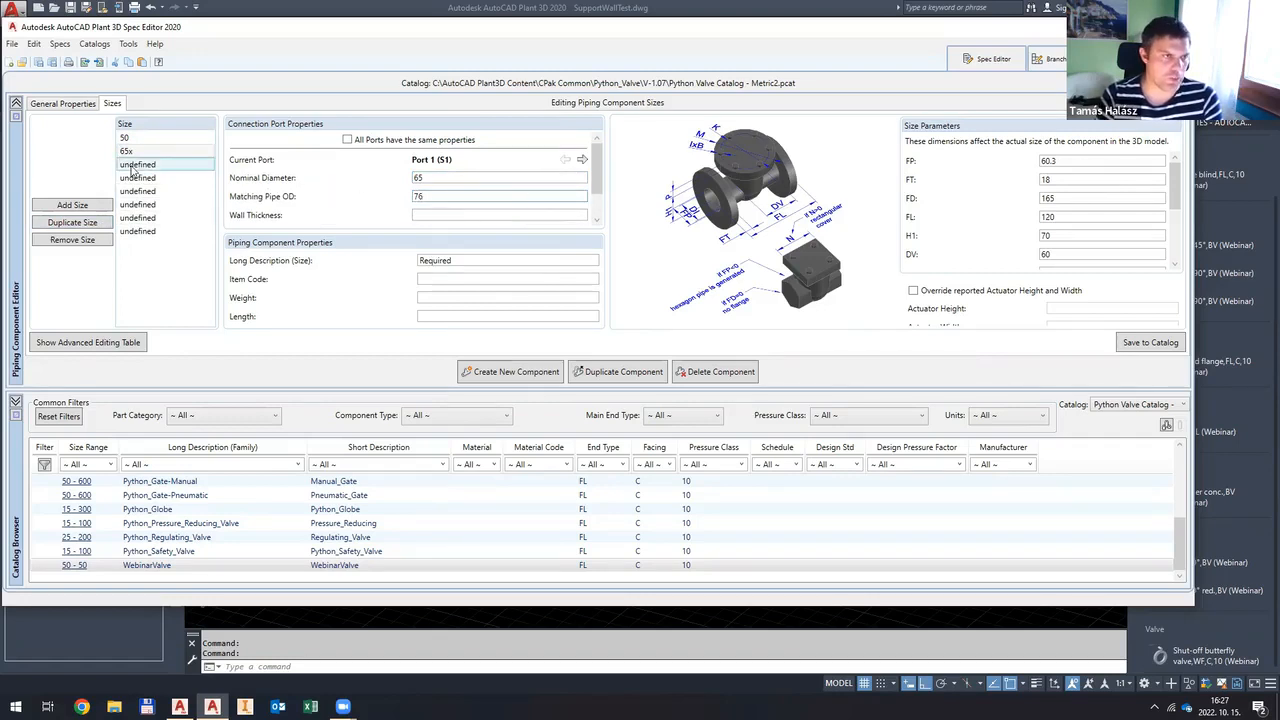
click(139, 168)
click(130, 151)
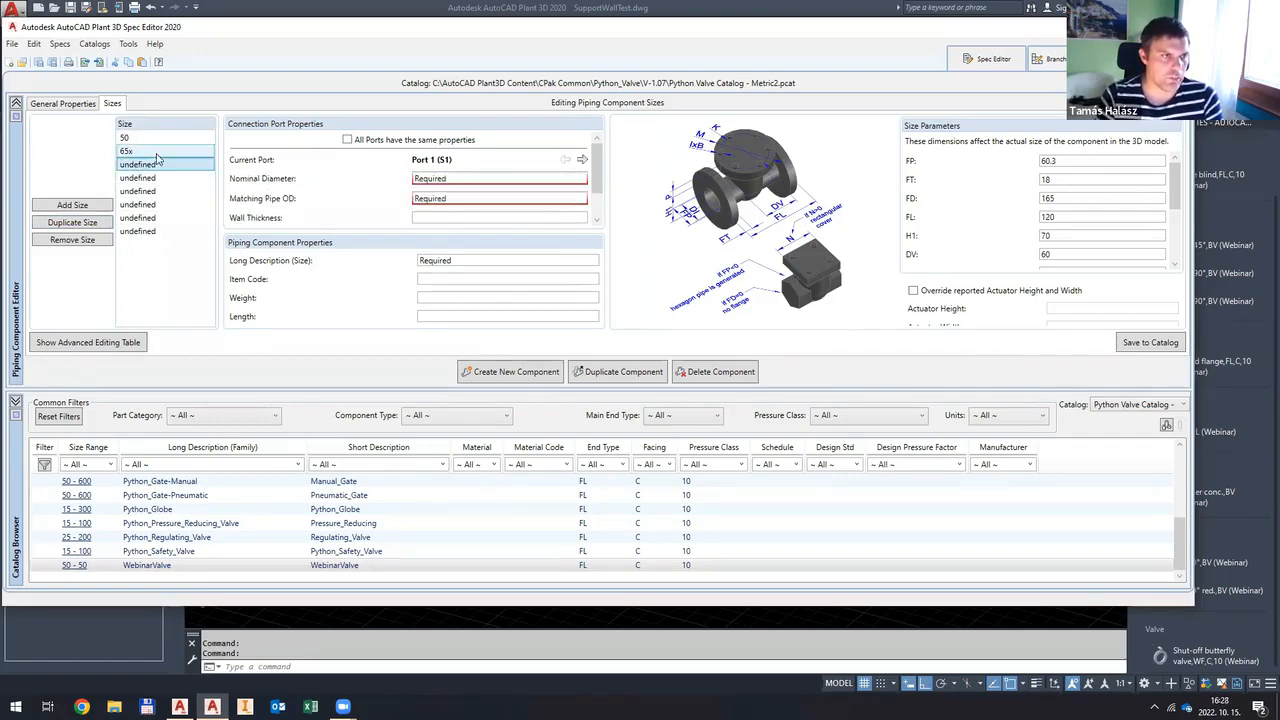
click(347, 141)
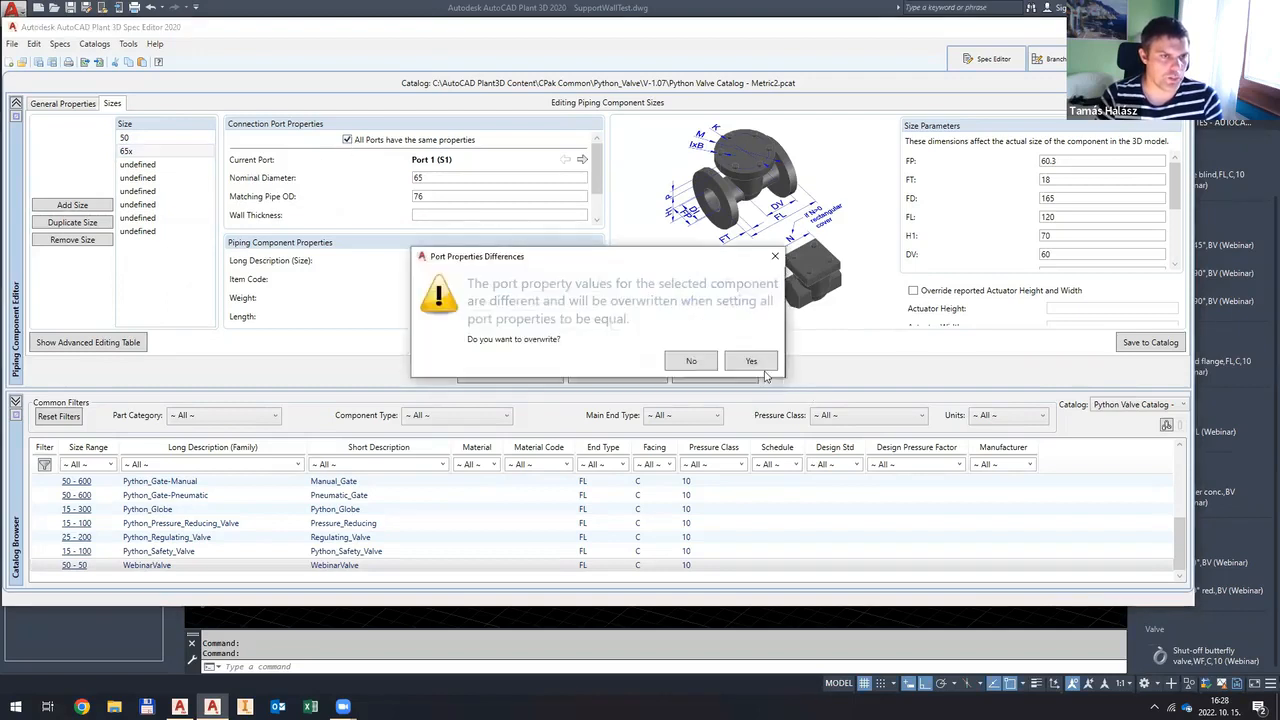
click(751, 362)
Step: Define the next undefined size with nominal diameter 80 and matching pipe OD 88.9
click(145, 165)
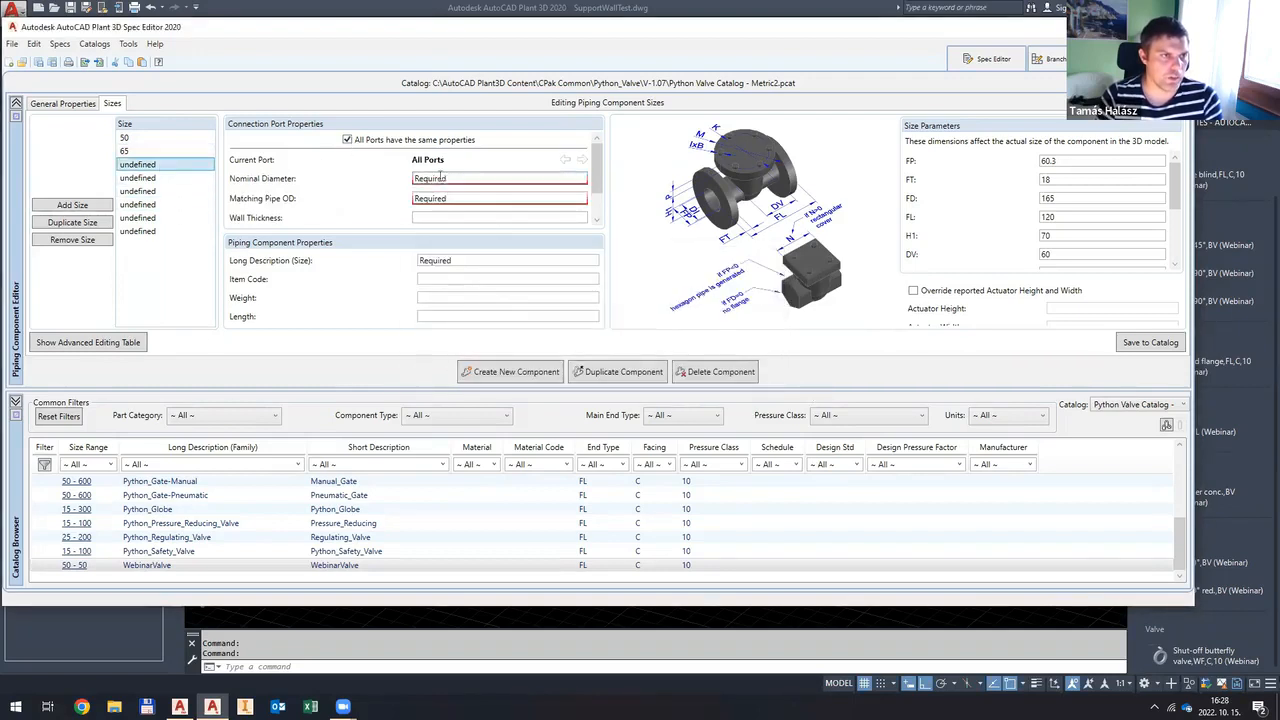
text(80)
key(Tab)
text(88)
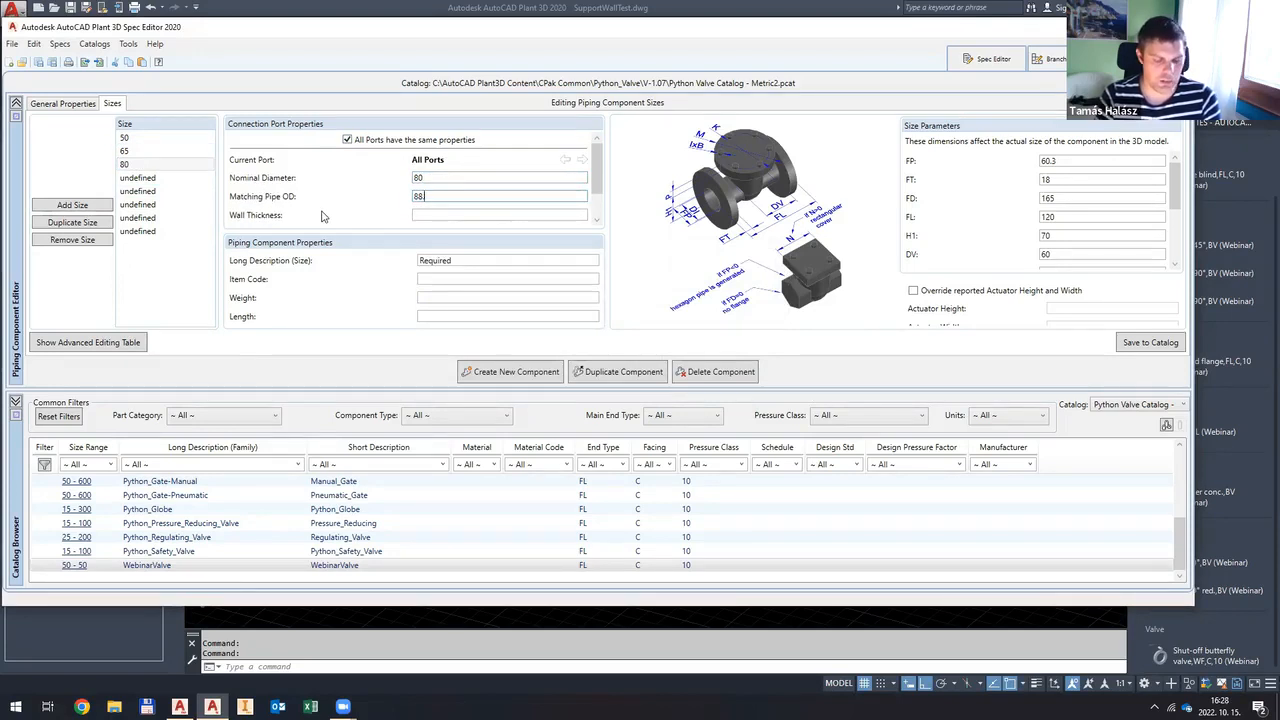
Step: Define the next undefined size with nominal diameter 100 and matching pipe OD 114.3
click(140, 178)
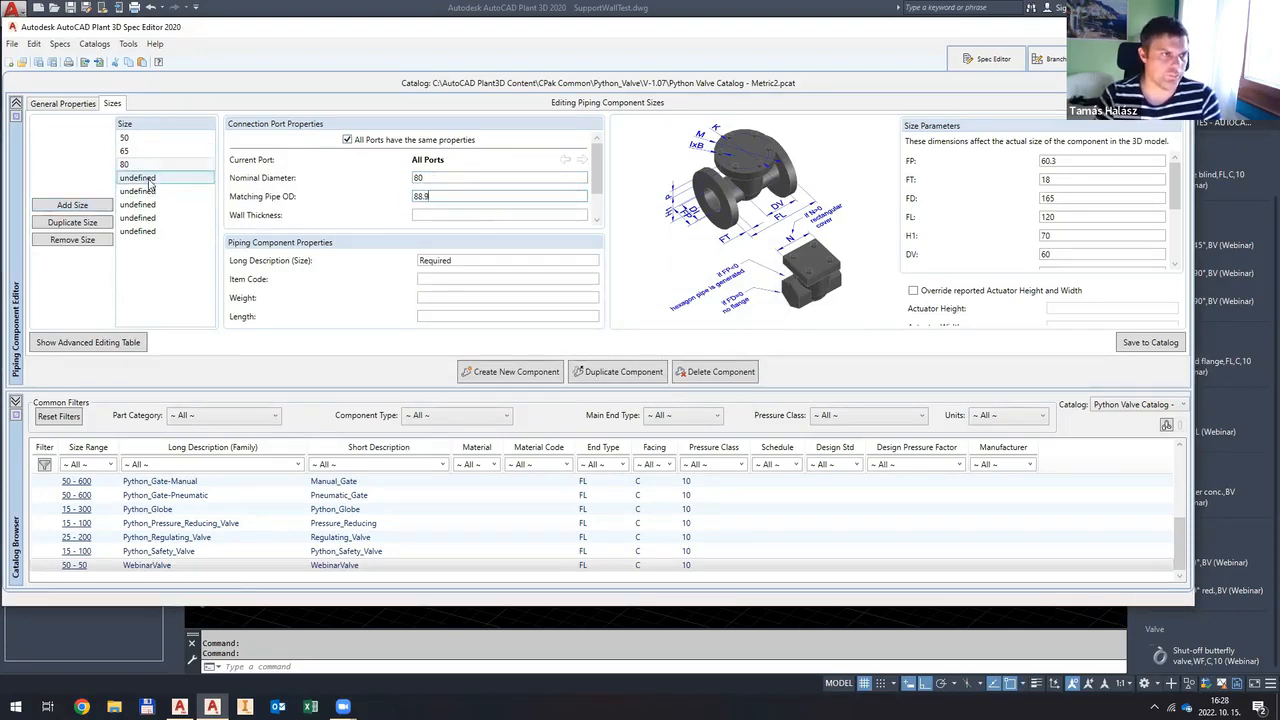
click(474, 177)
text(100)
key(Tab)
text(1)
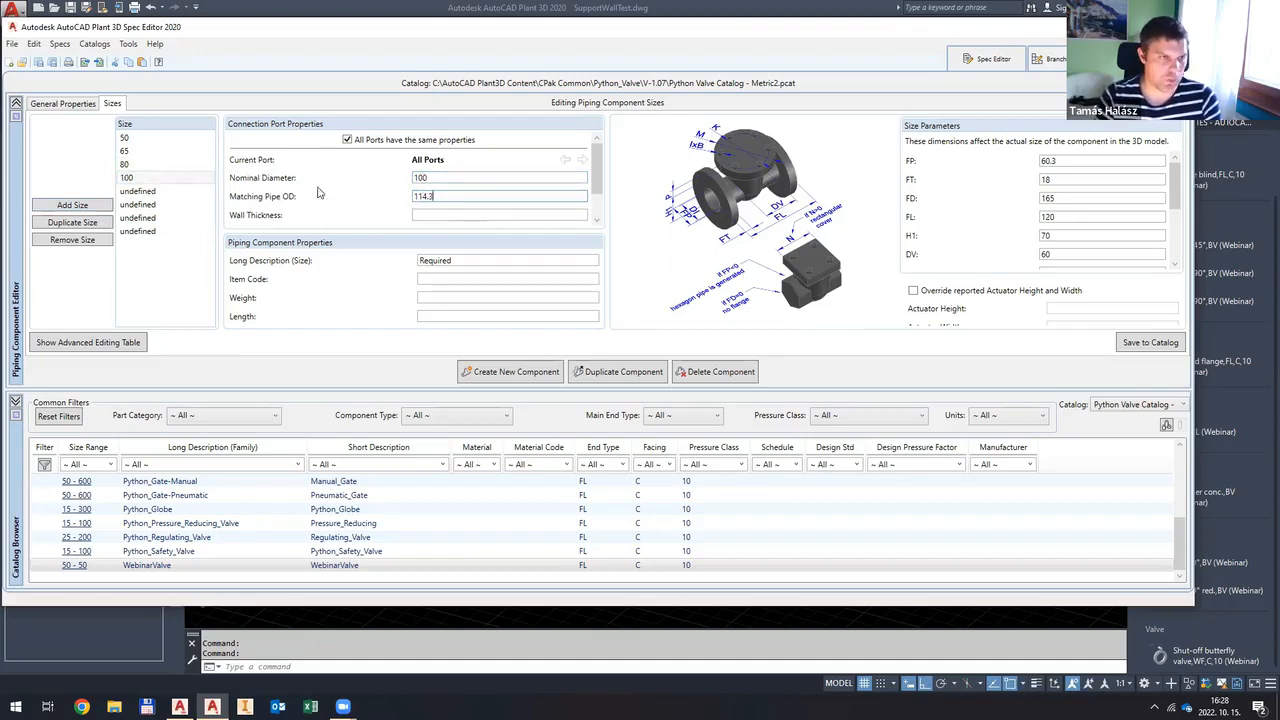
Step: Define the next undefined size with nominal diameter 150 and matching pipe OD 168
click(137, 191)
click(456, 177)
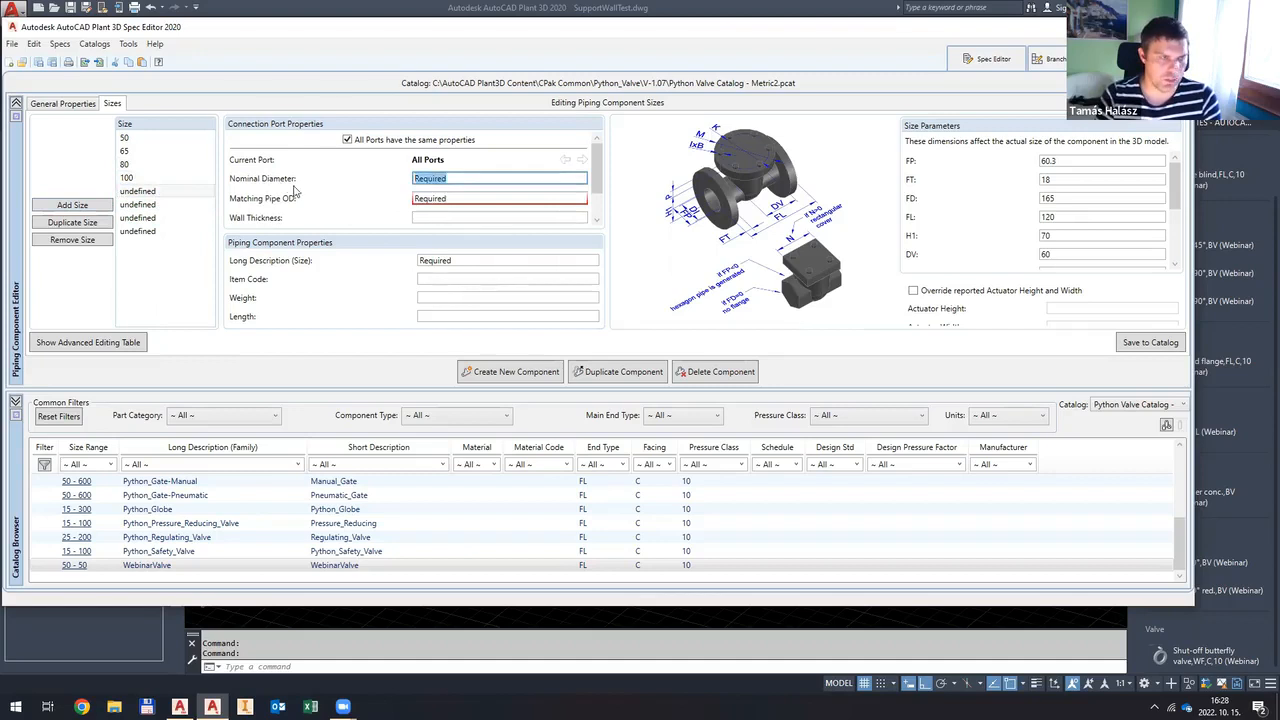
text(150)
key(Tab)
text(1)
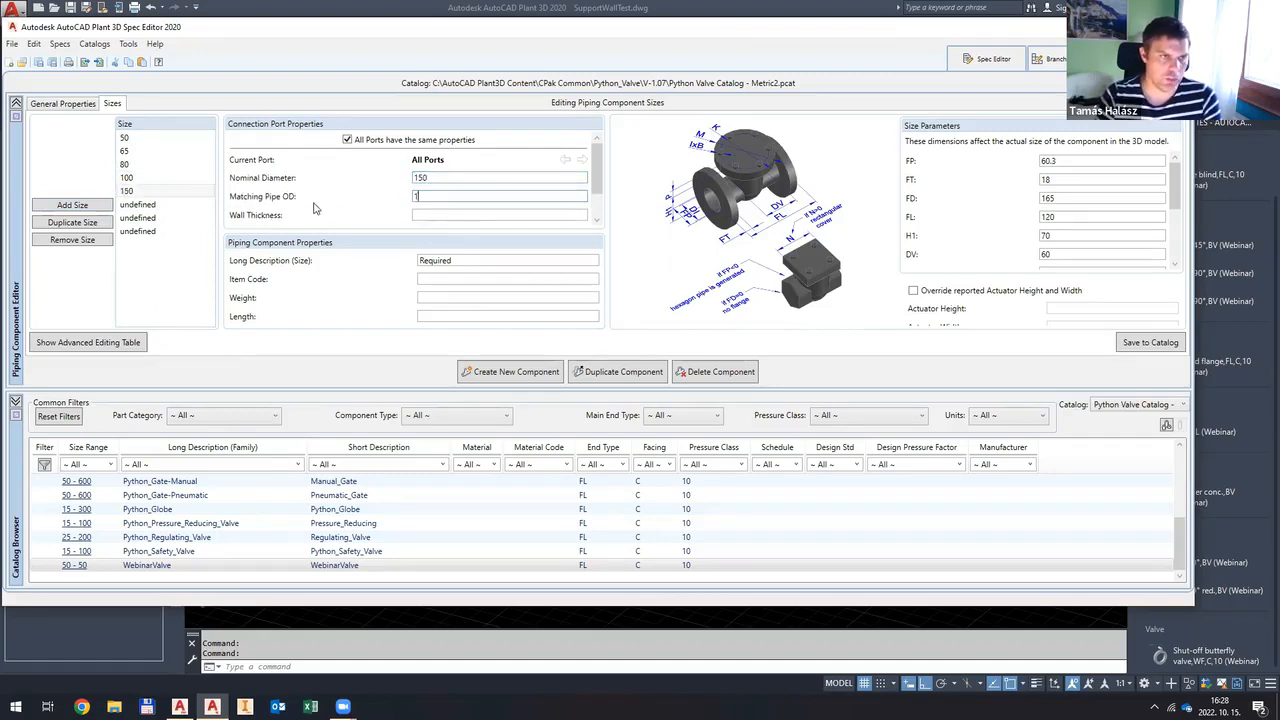
text(68)
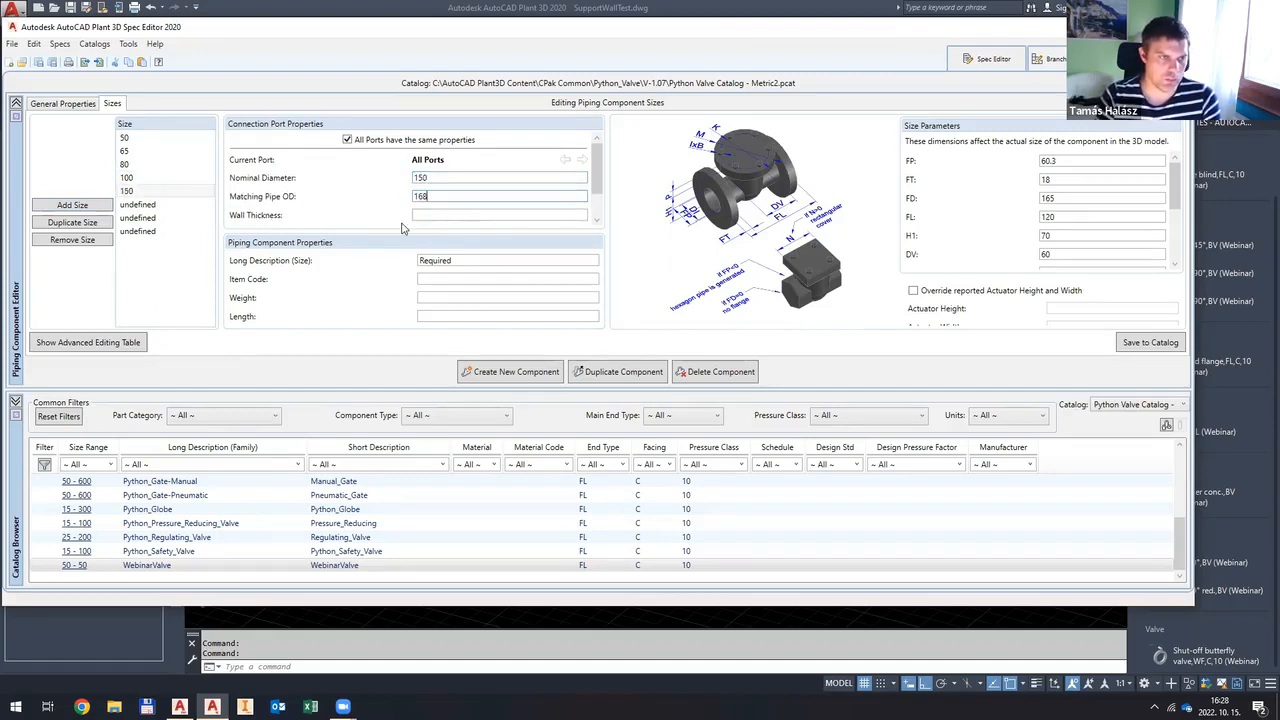
Step: Define the next undefined size with nominal diameter 200 and matching pipe OD 219
click(140, 217)
click(425, 178)
text(200)
click(476, 197)
text(1)
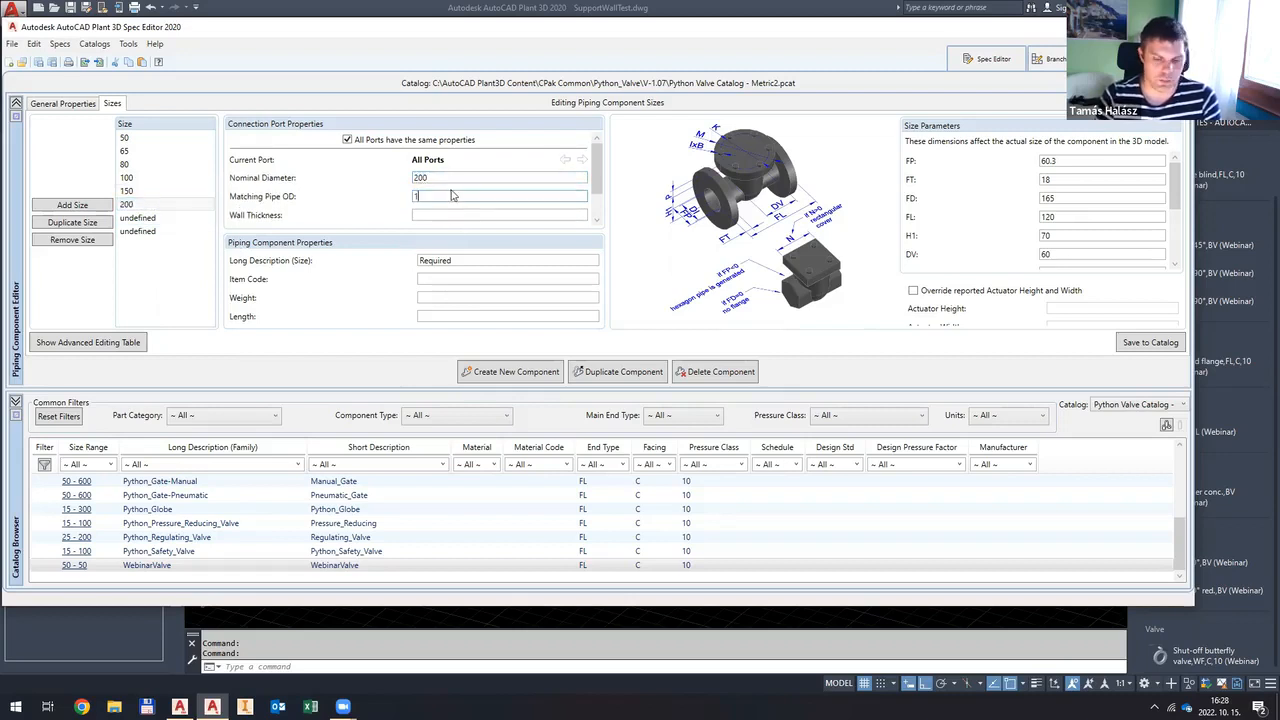
key(BackSpace)
text(219)
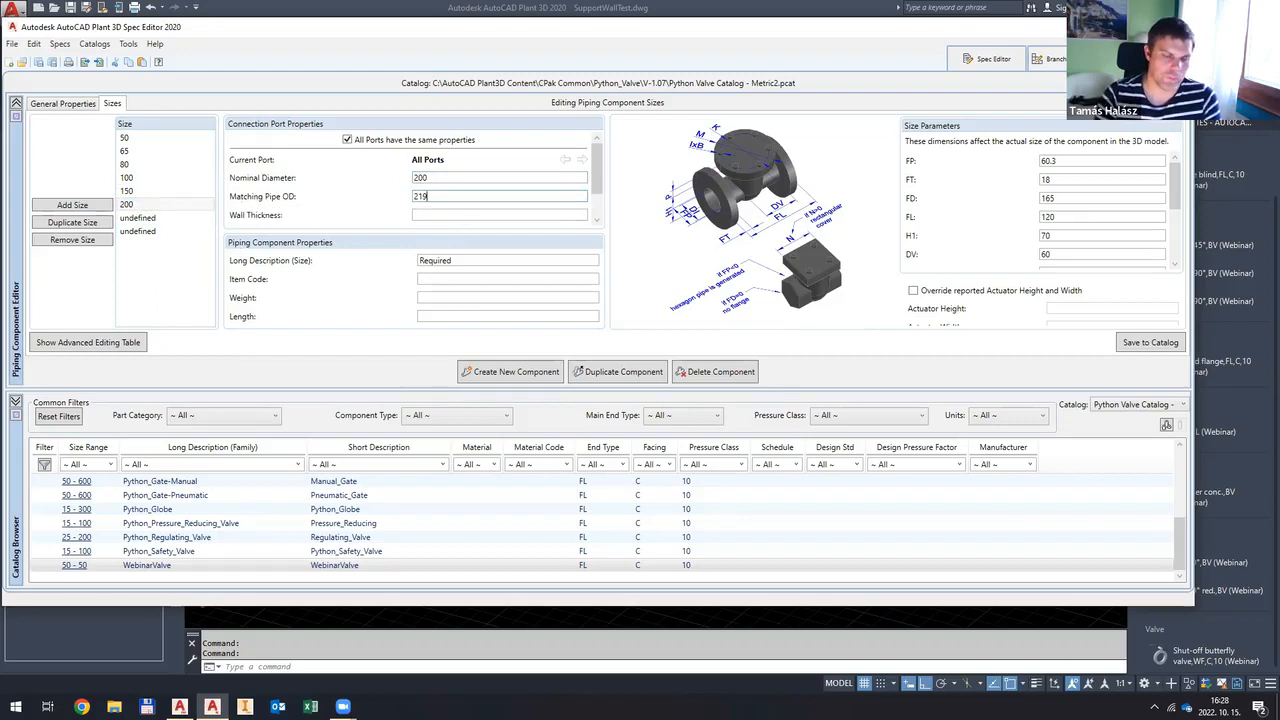
Step: Define the next undefined size with nominal diameter 250 and matching pipe OD 273
click(140, 218)
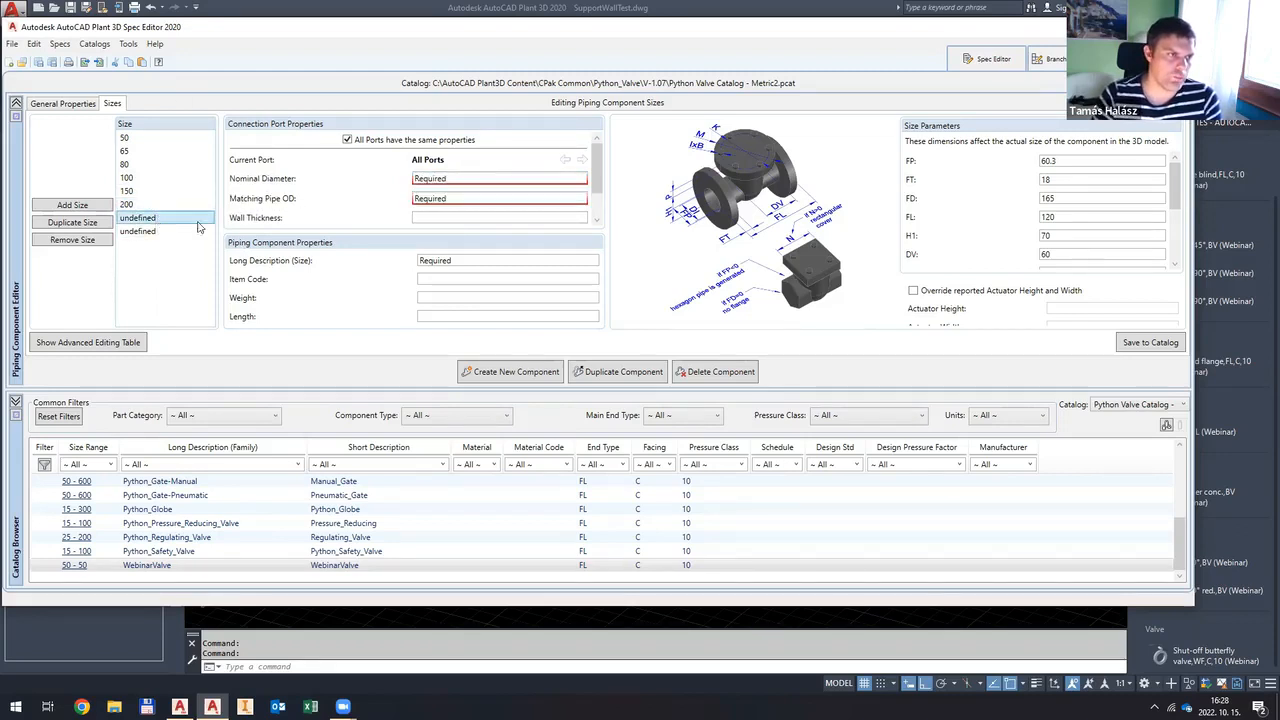
click(472, 178)
text(250)
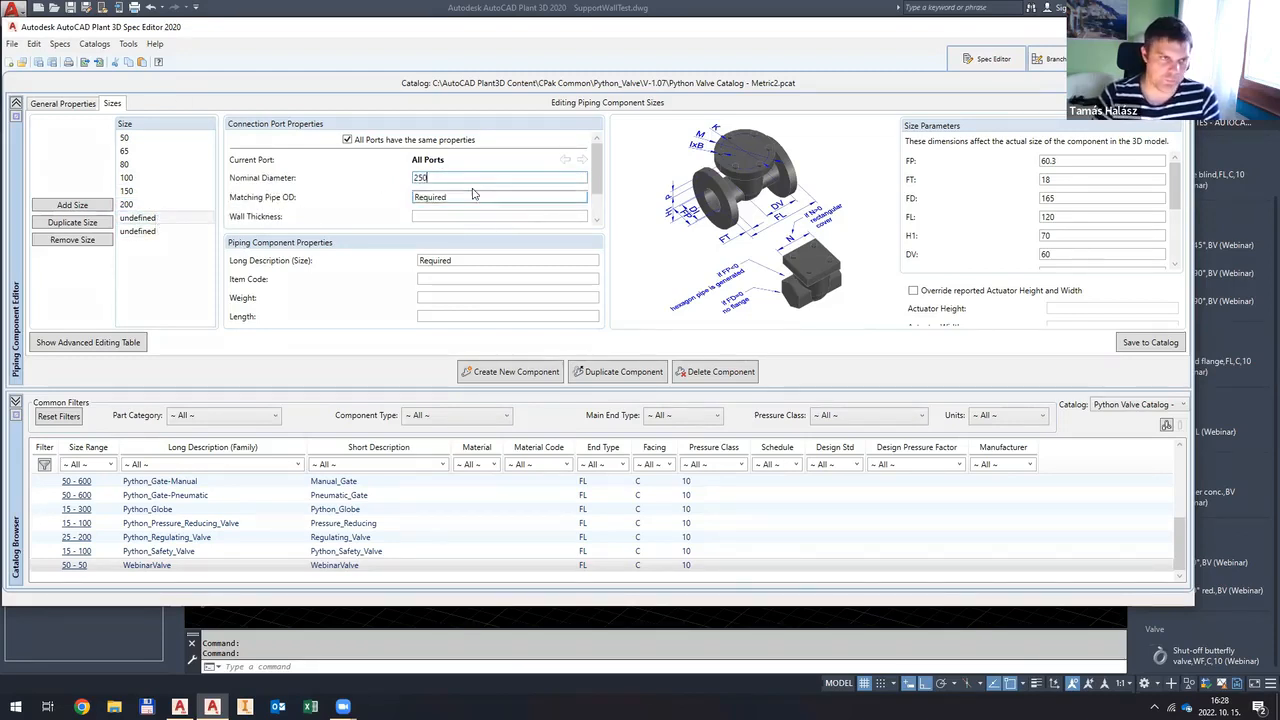
key(Tab)
text(273)
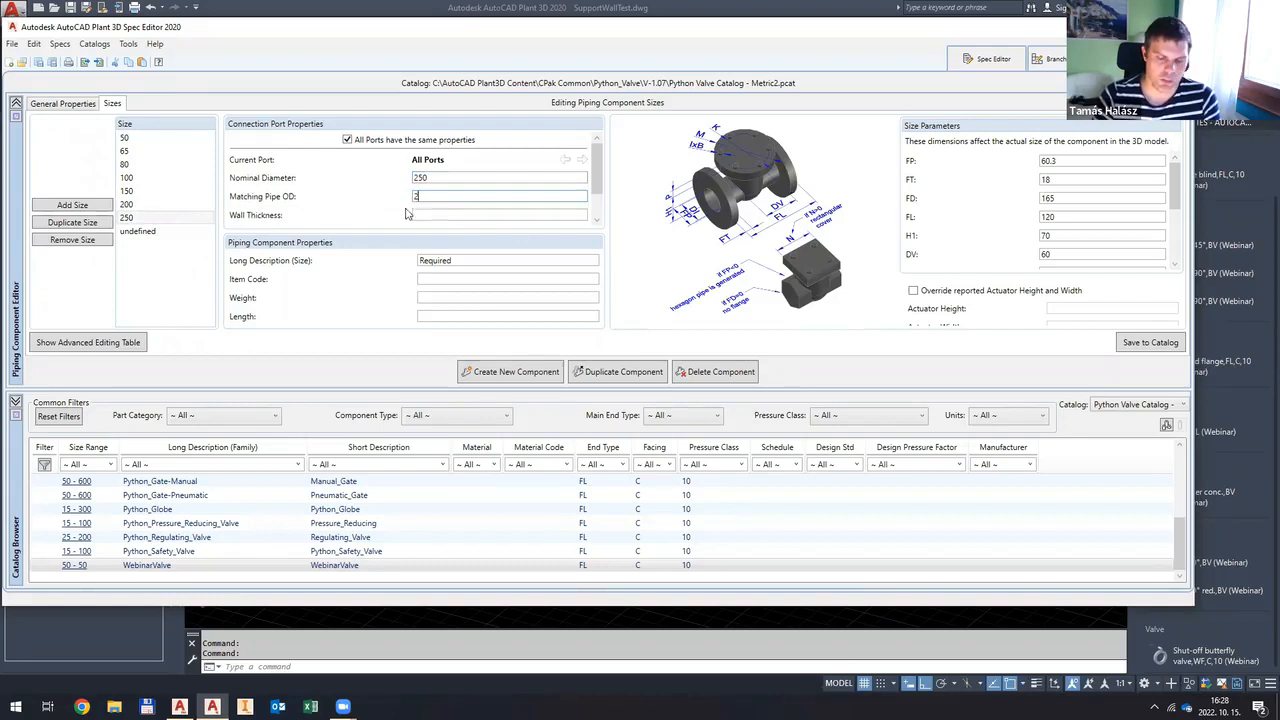
Step: Define the last undefined size with nominal diameter 300 and matching pipe OD 324, and save WebinarValve to the catalog
click(175, 233)
click(464, 178)
text(300)
key(Tab)
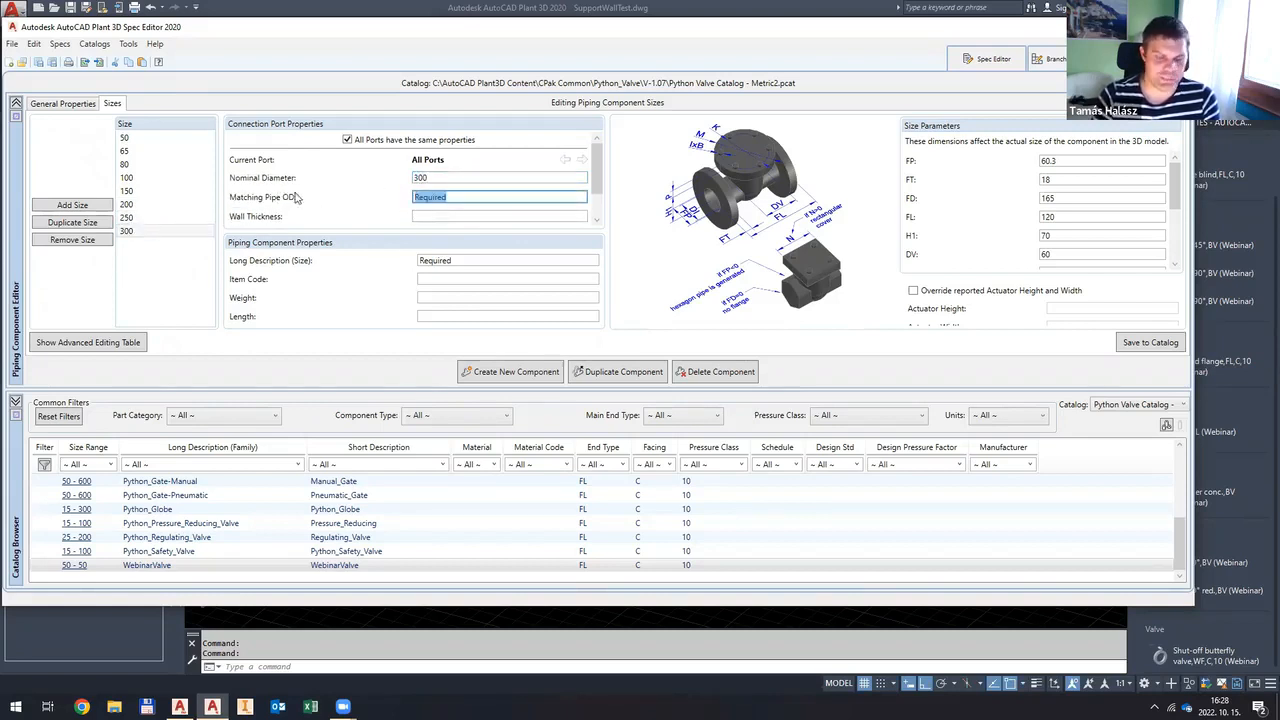
text(324)
click(1145, 345)
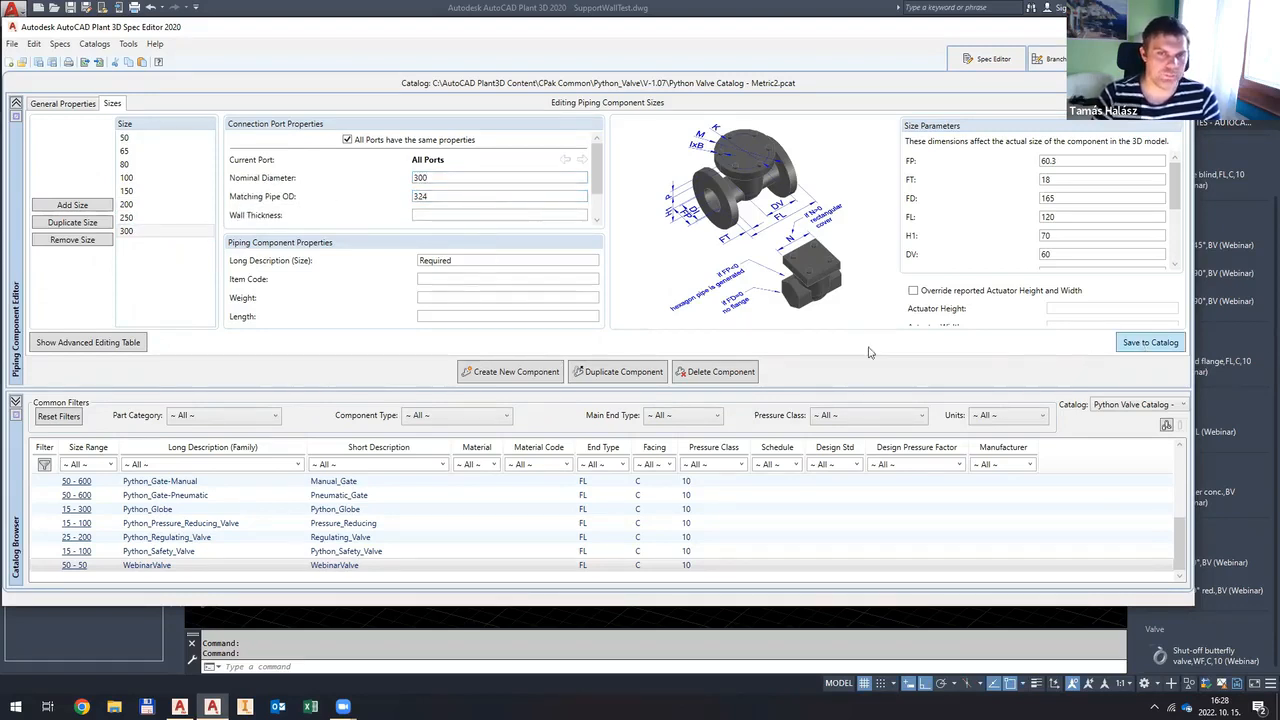
Step: Compare the connection port properties and size parameters across WebinarValve's sizes from 50 to 300
click(169, 139)
click(169, 152)
click(167, 165)
click(163, 179)
click(161, 193)
click(161, 217)
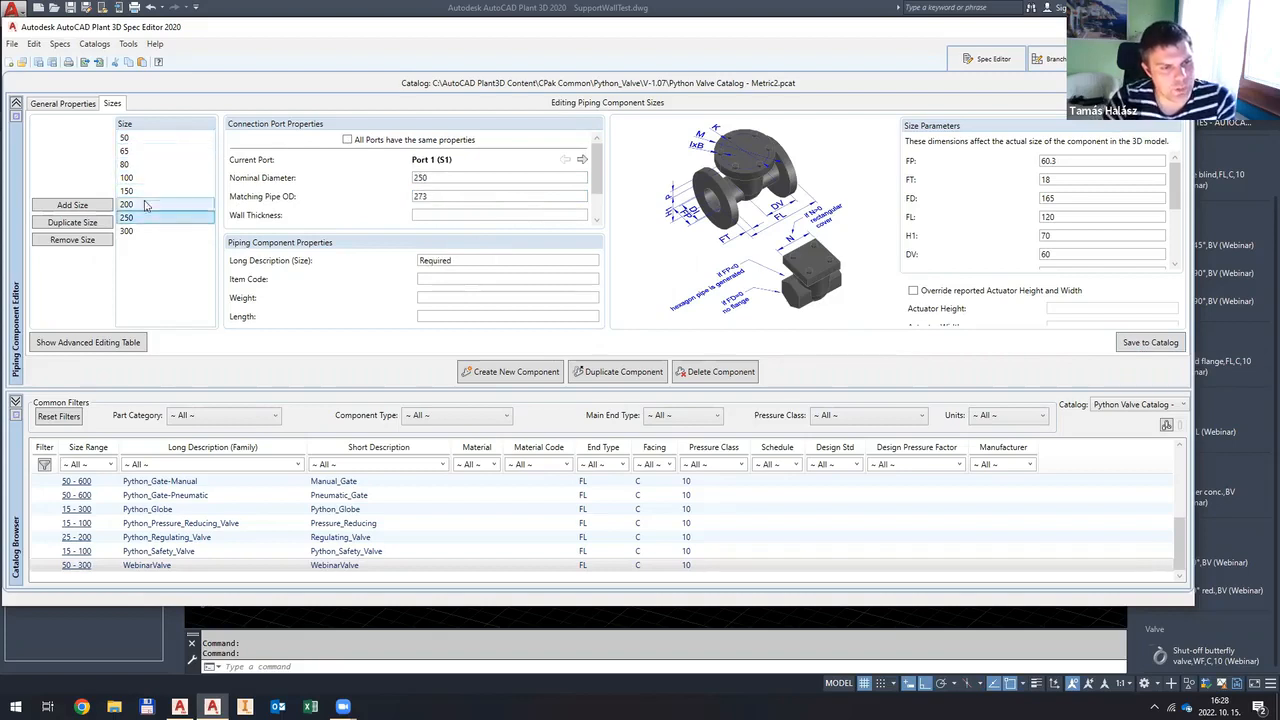
click(160, 135)
click(161, 232)
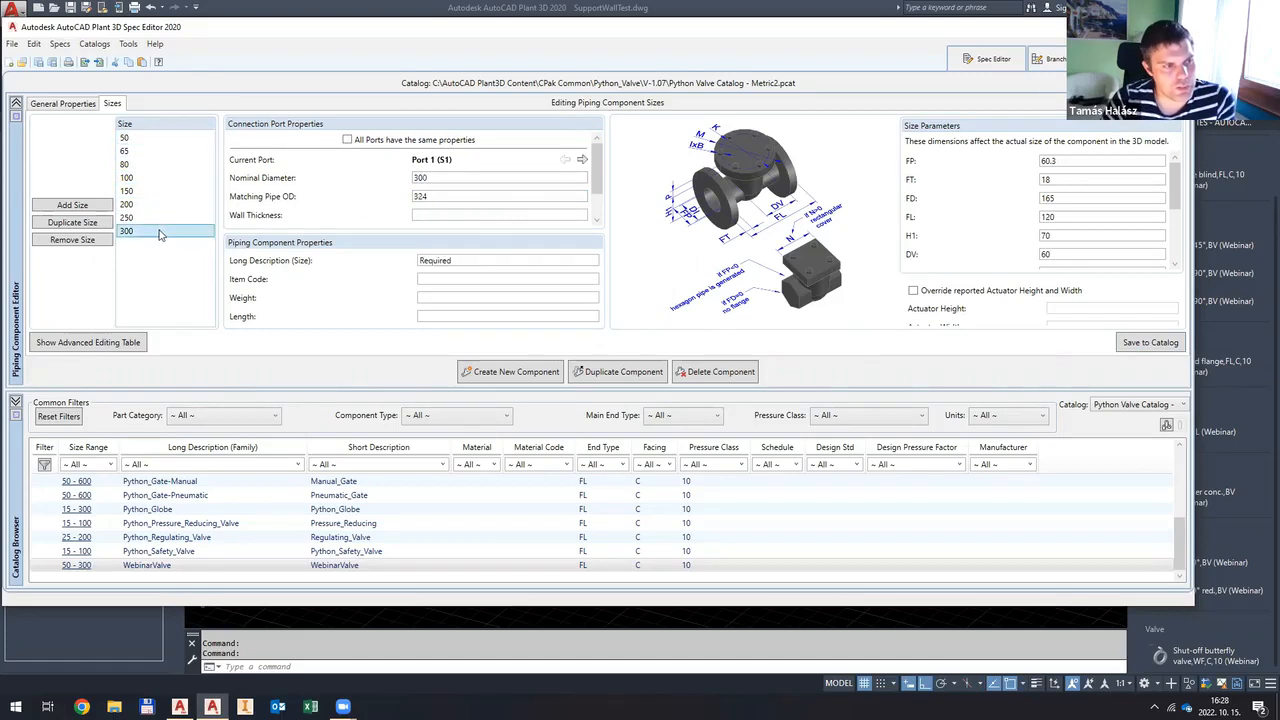
click(185, 143)
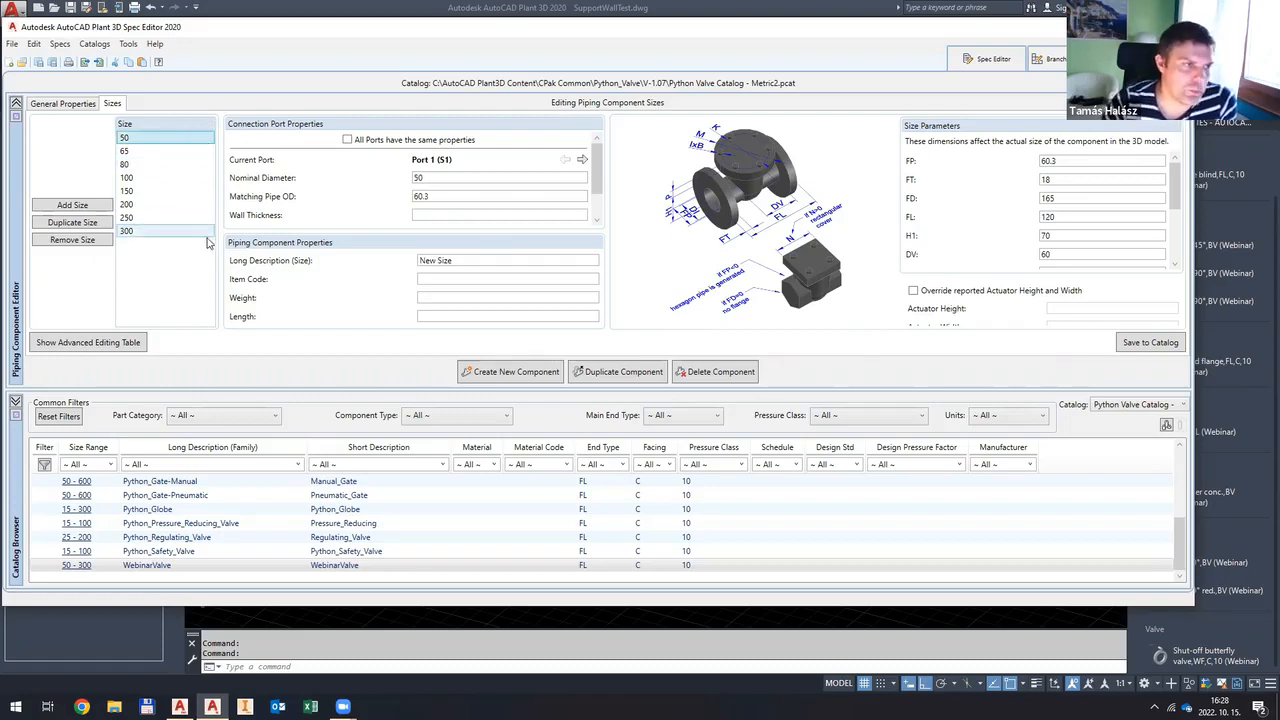
click(152, 233)
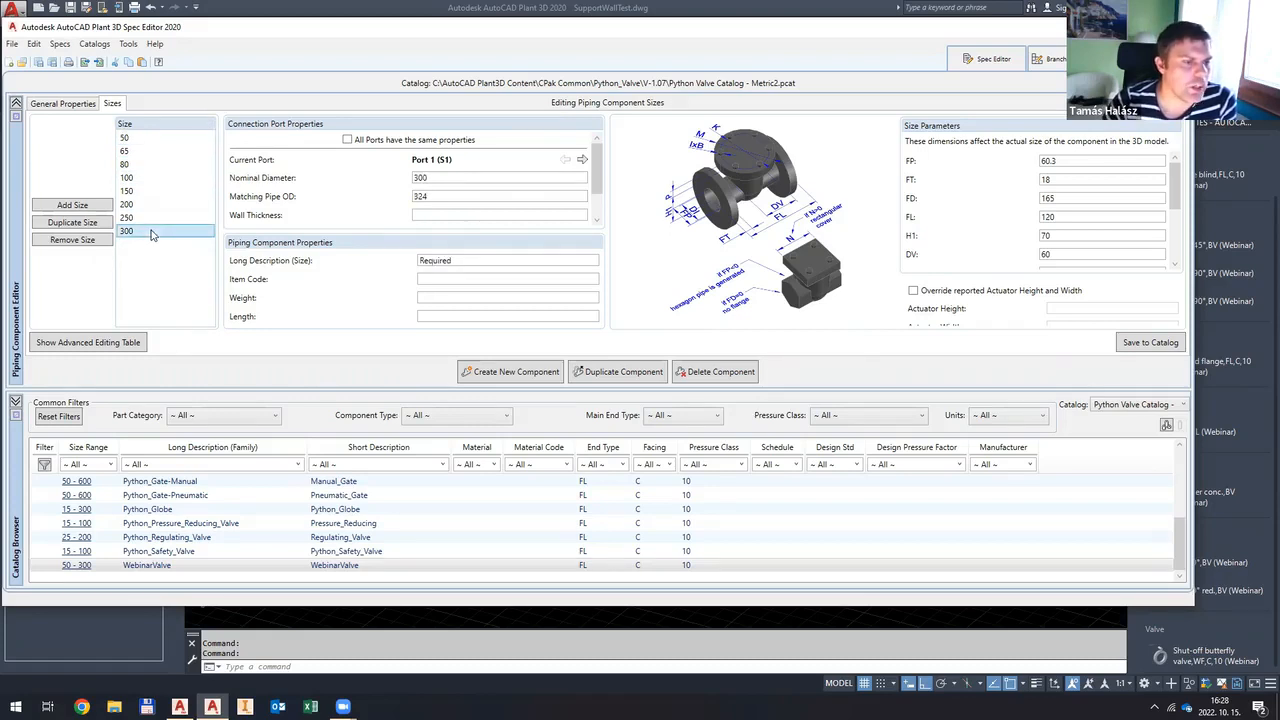
click(167, 138)
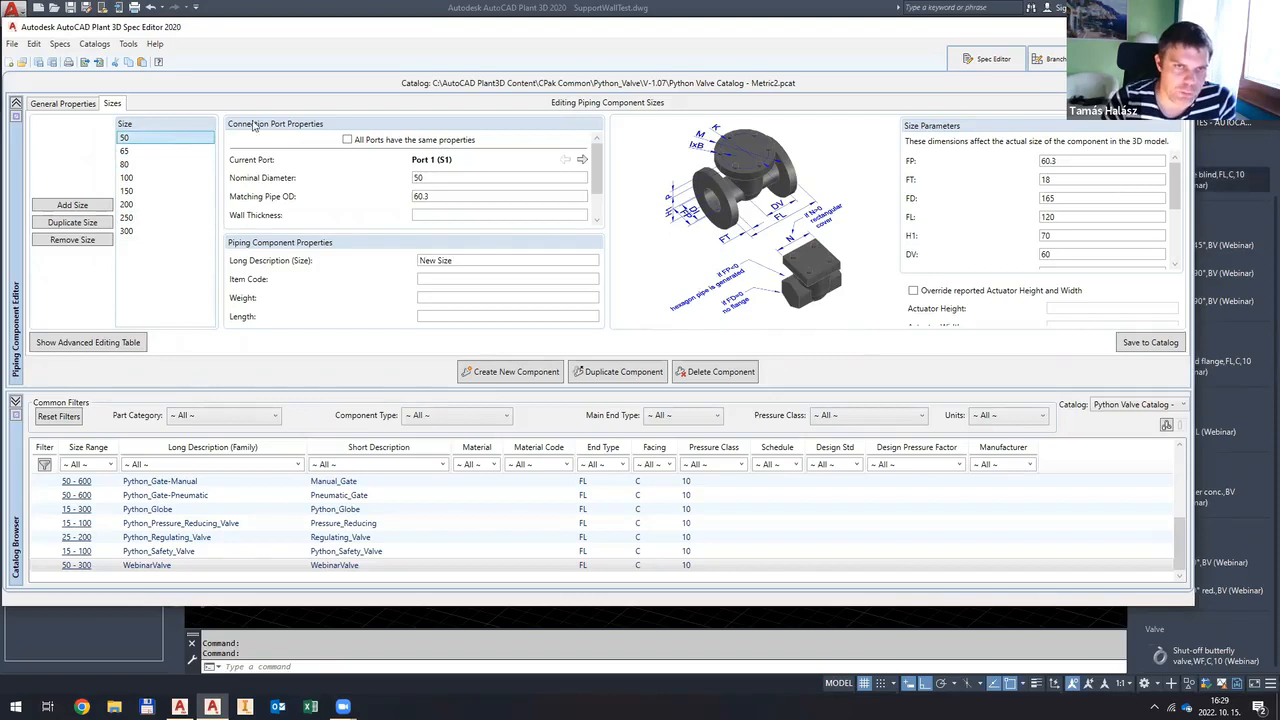
click(185, 164)
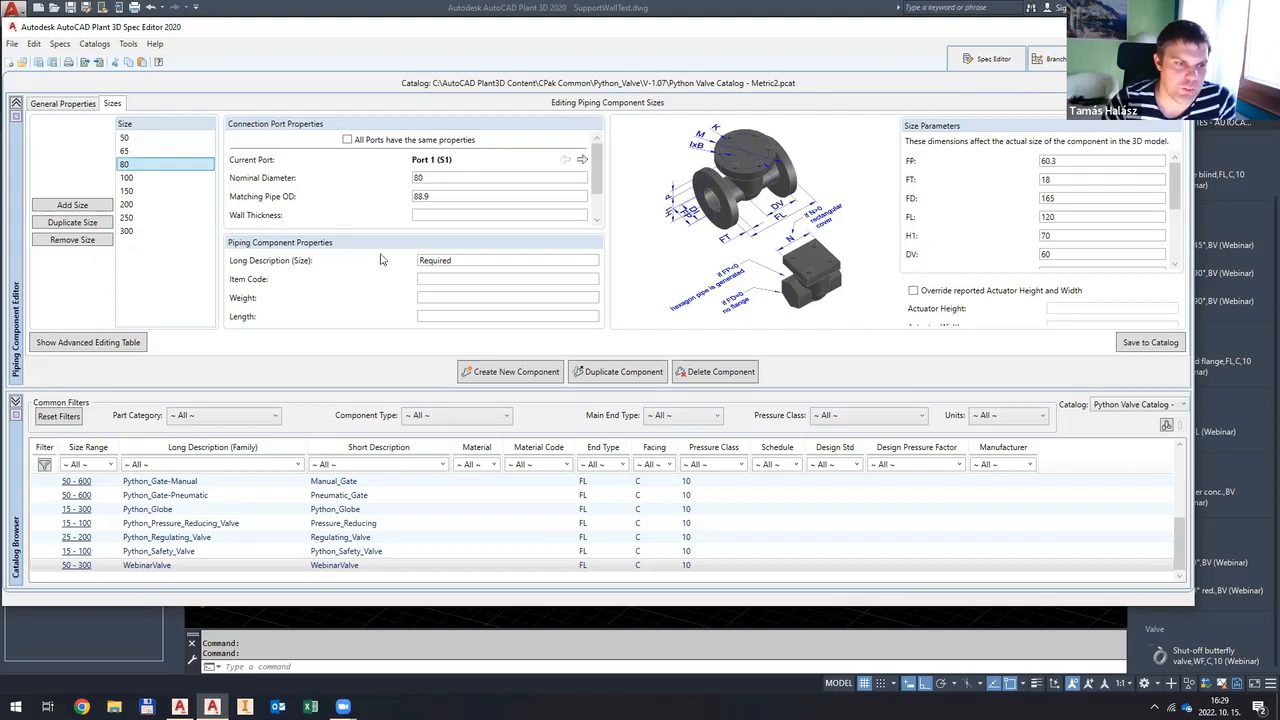
Step: Check the port properties and size parameters of WebinarValve's sizes 200 and 300
click(151, 206)
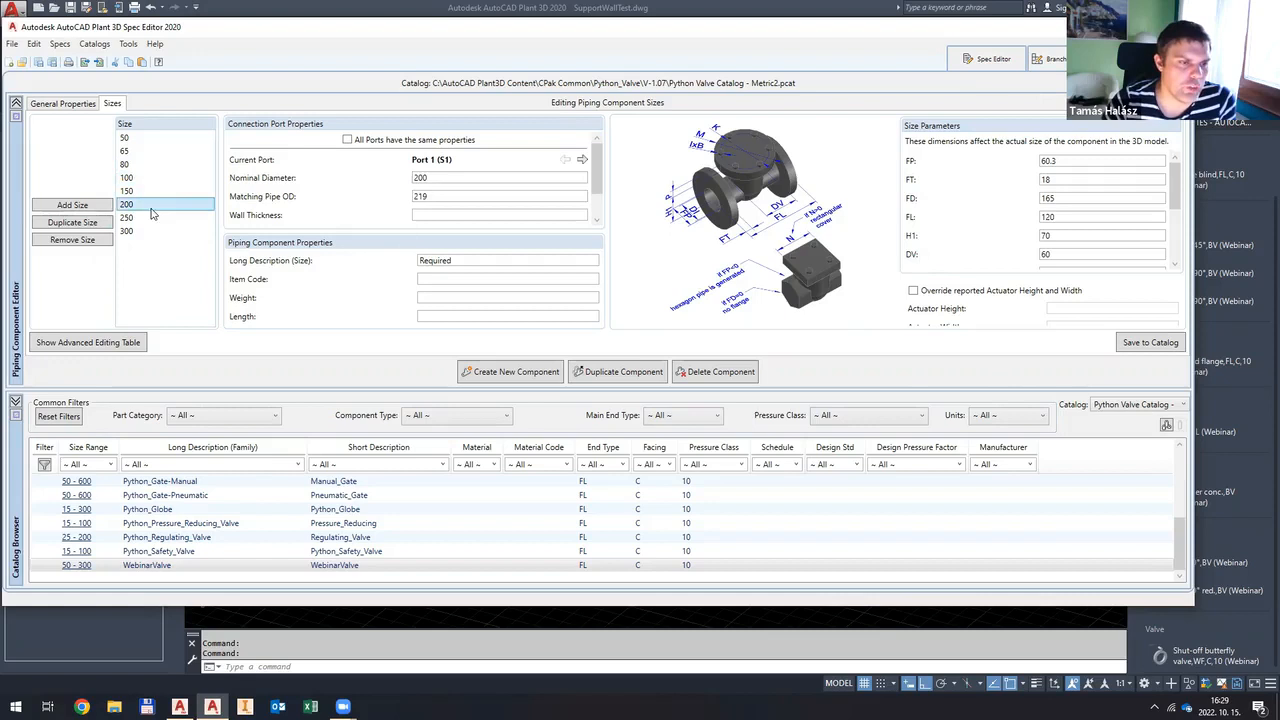
click(150, 231)
scroll(1074, 221, down, 2)
scroll(1074, 221, down, 2)
scroll(1100, 215, up, 5)
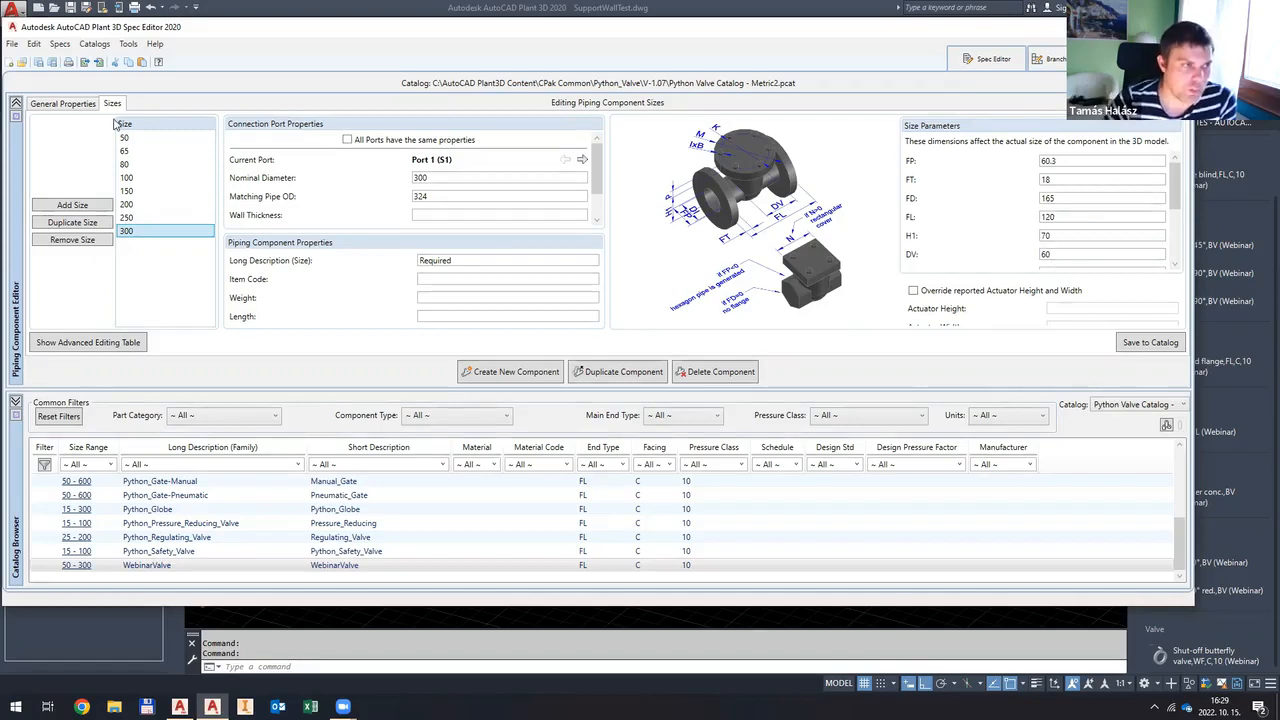
Step: Export the Python Valve Catalog data with the Current catalog filter export setting to the desktop under the file name 1
click(85, 63)
click(603, 338)
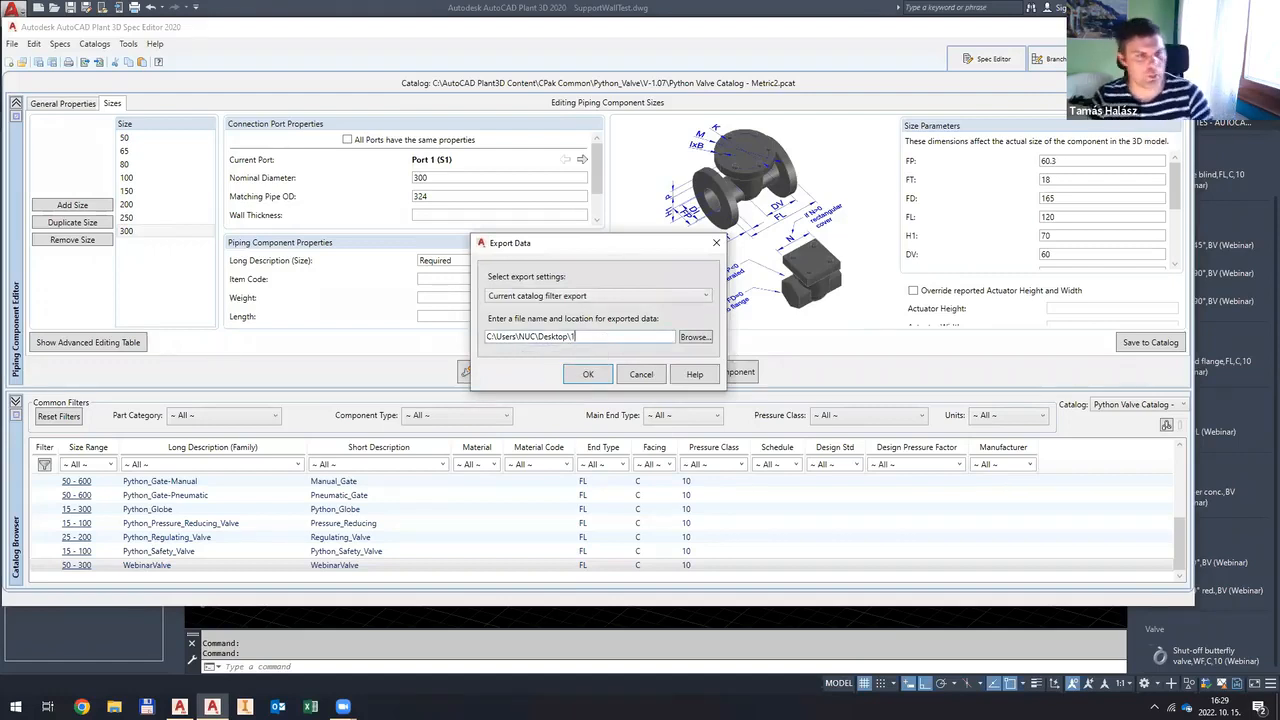
key(F1)
click(1264, 10)
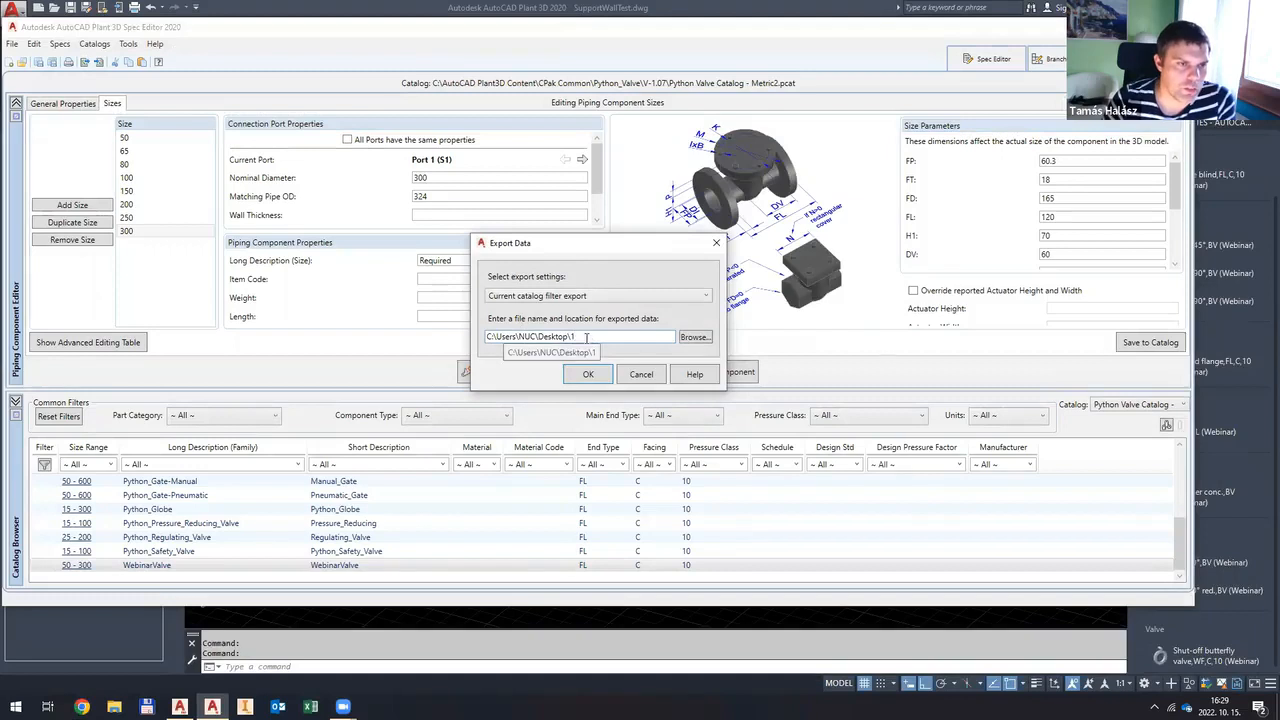
click(588, 374)
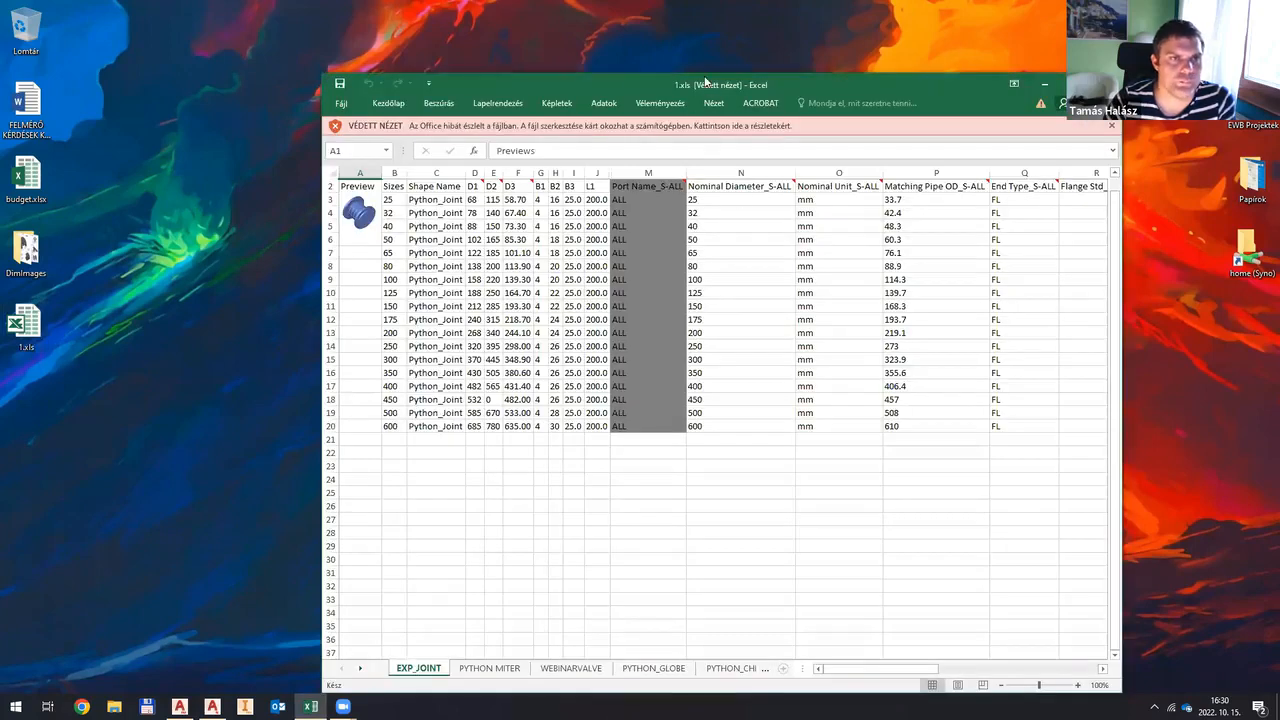
Step: Switch to Excel and look through the exported component sheets in 1.xls, finishing on the WEBINARVALVE sheet
double_click(706, 83)
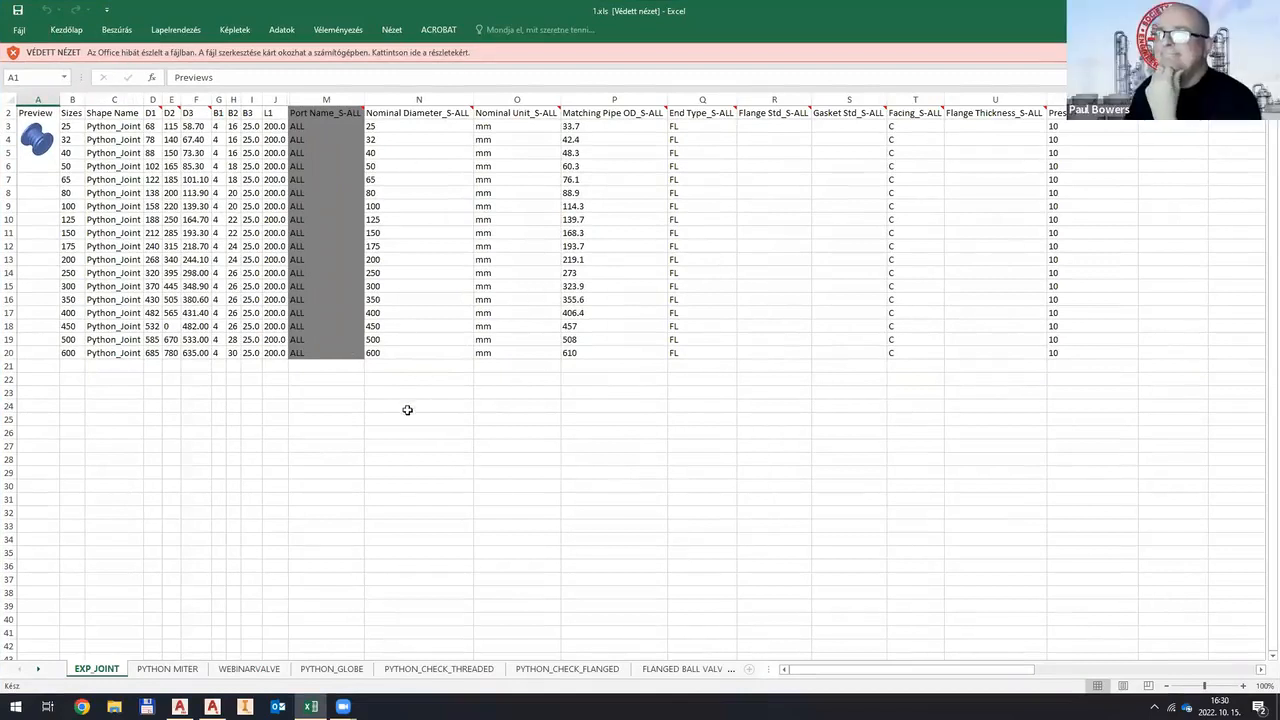
click(150, 669)
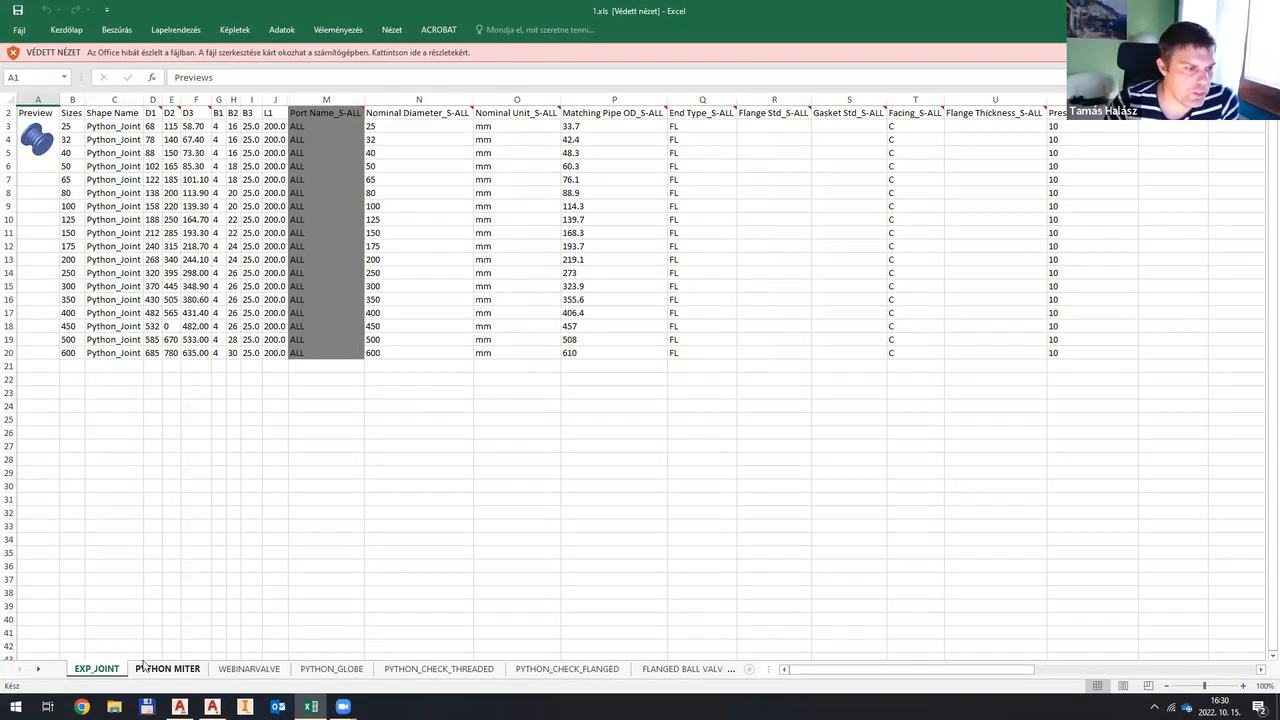
click(249, 676)
click(320, 676)
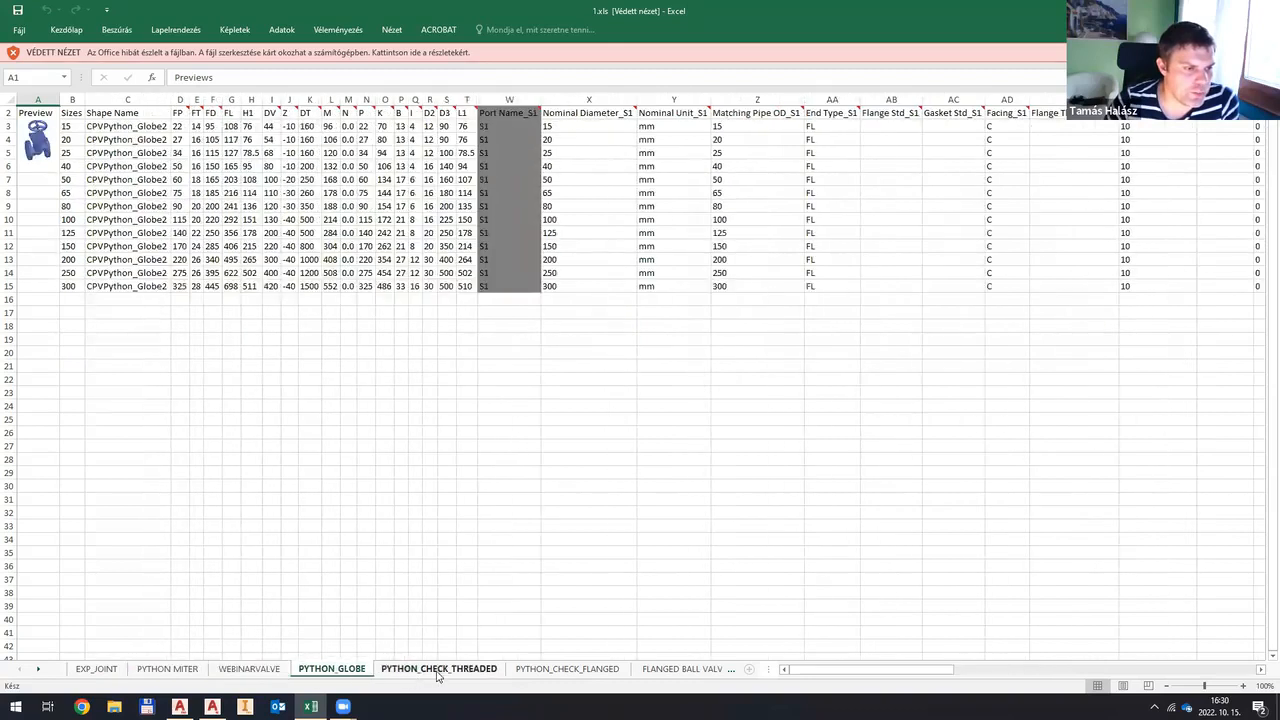
click(437, 672)
click(567, 670)
click(684, 670)
click(712, 672)
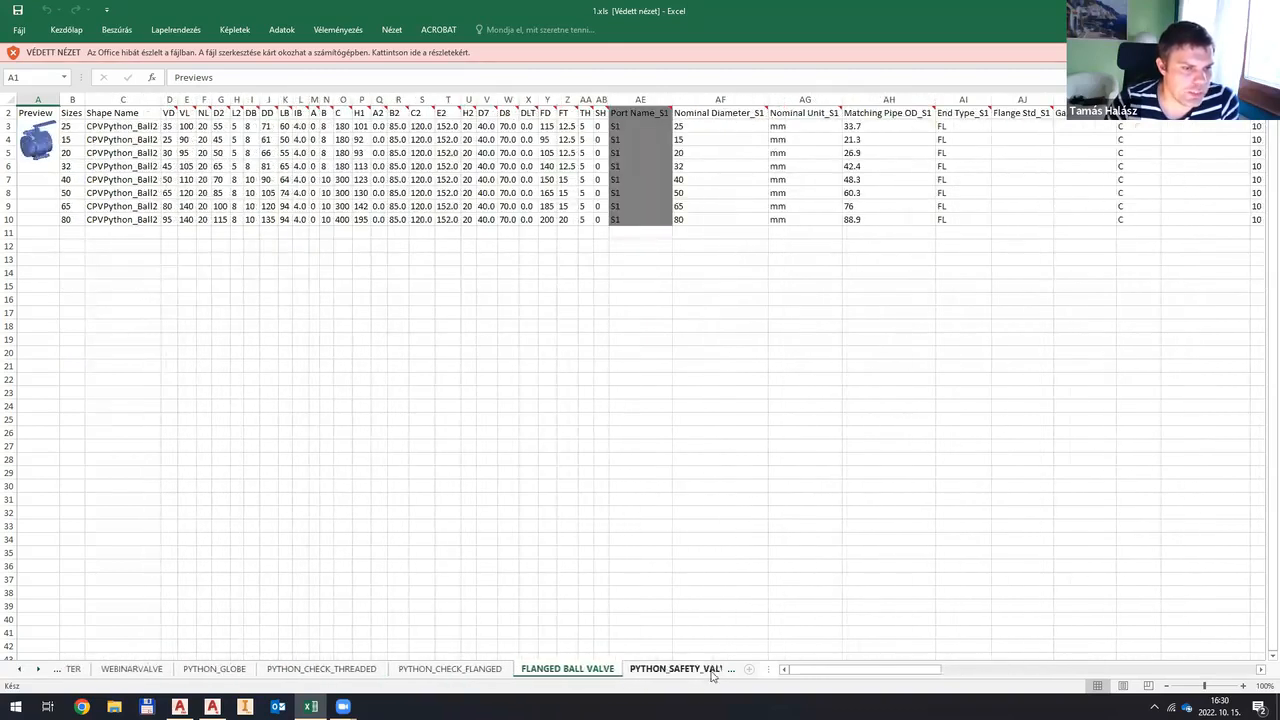
click(712, 672)
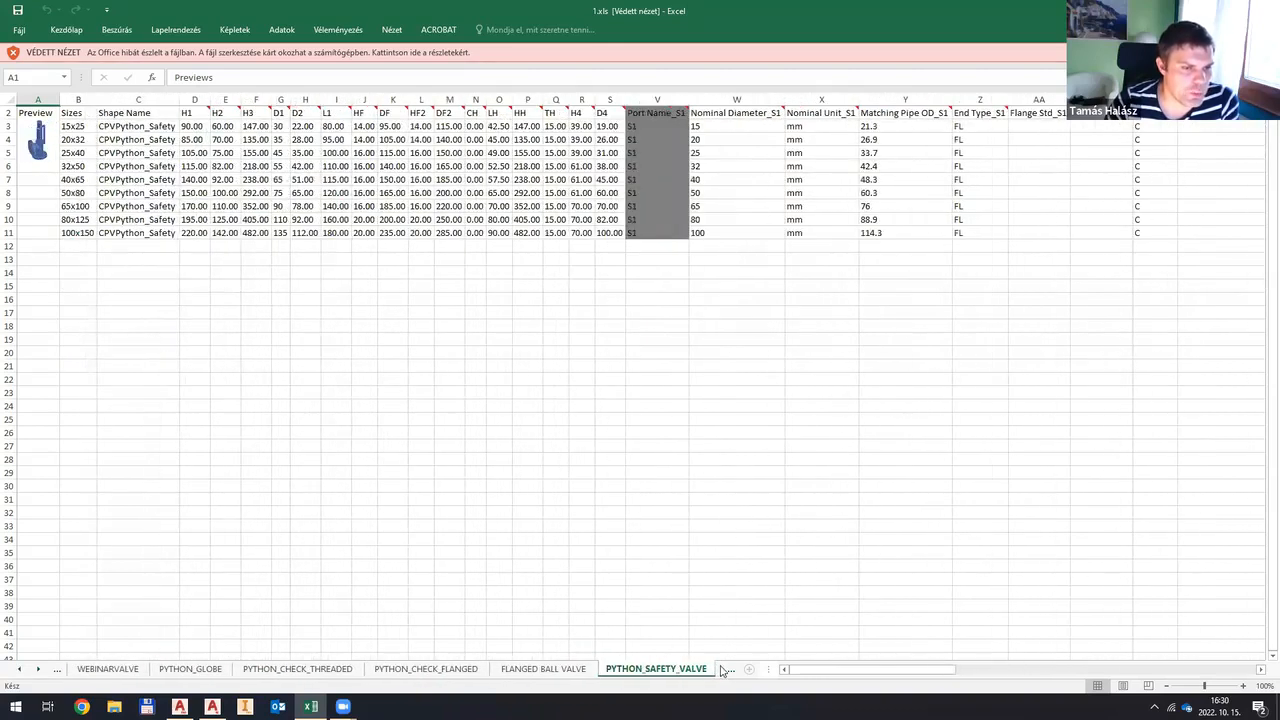
click(577, 672)
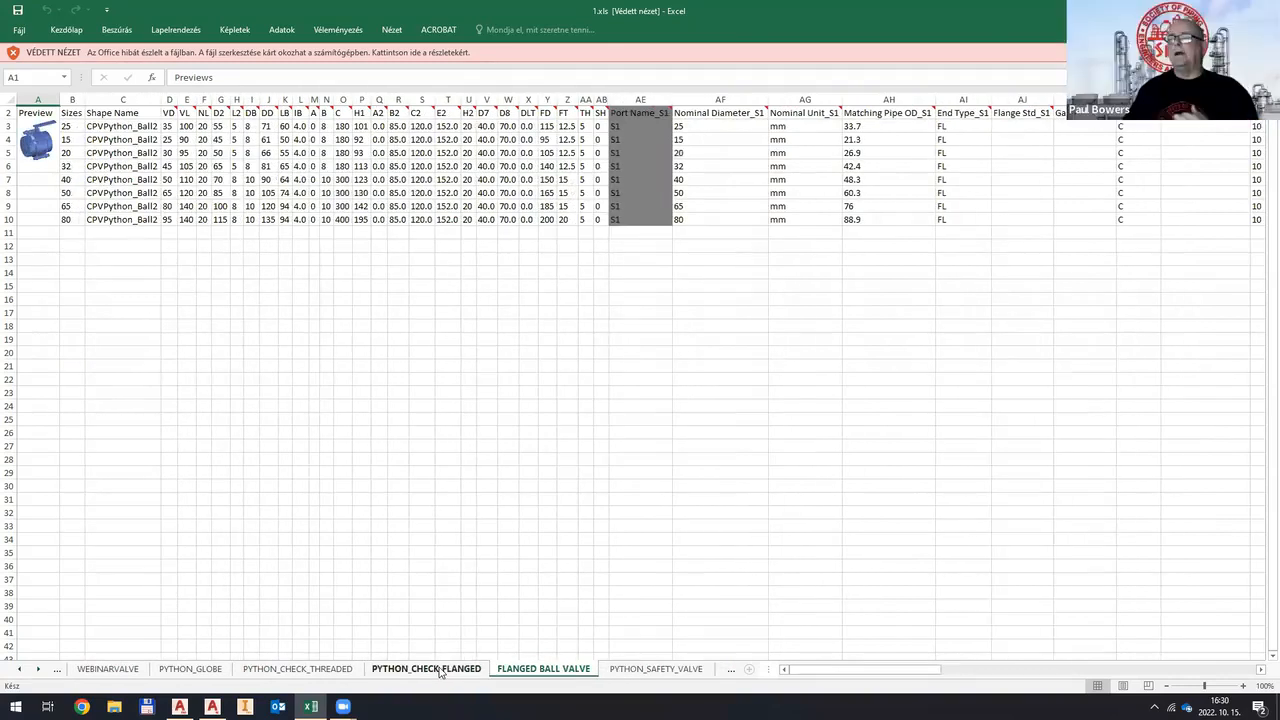
click(440, 672)
click(305, 670)
click(183, 670)
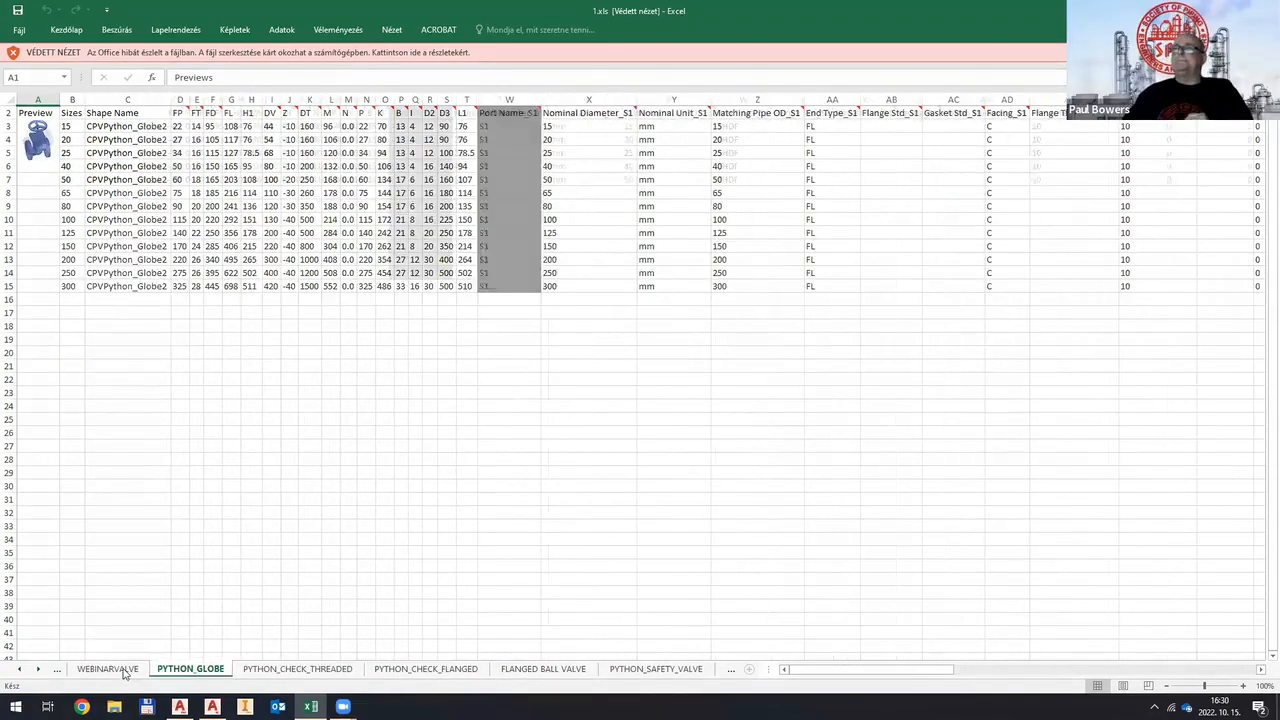
click(112, 670)
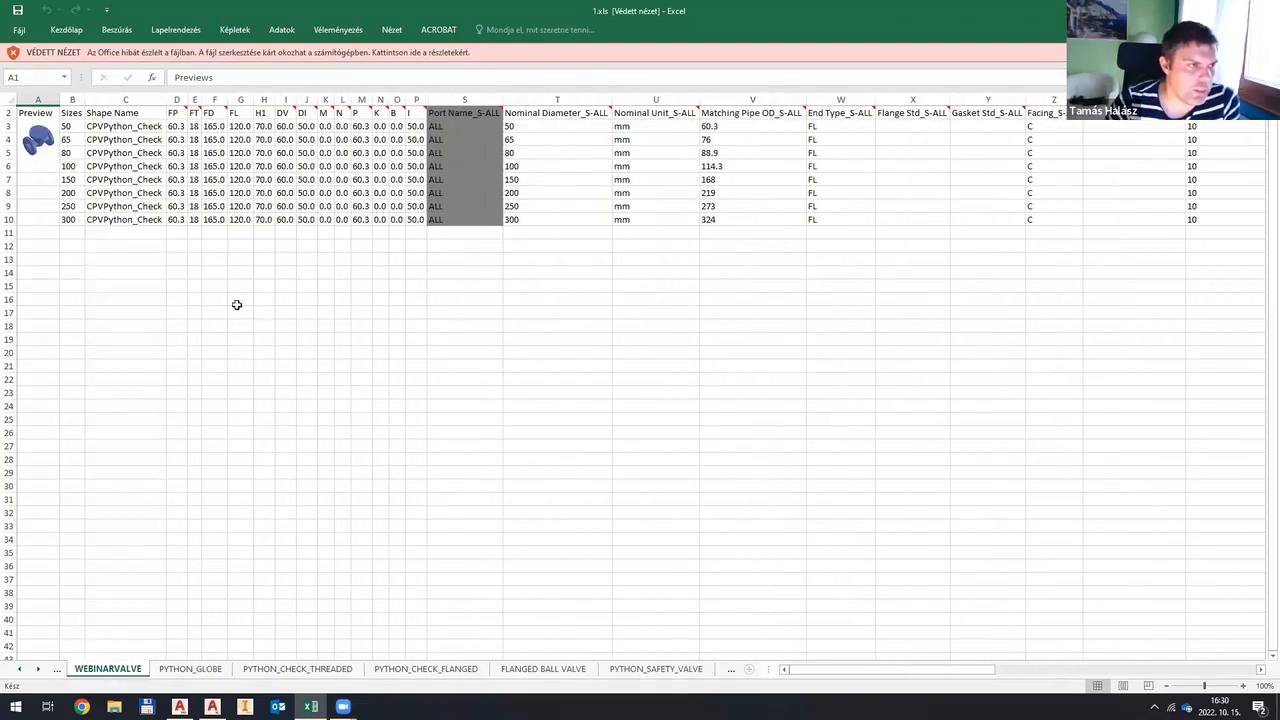
Step: Examine the sizes, shape names and dimension parameter columns from FP to I on the WEBINARVALVE sheet
drag(68, 127, 72, 227)
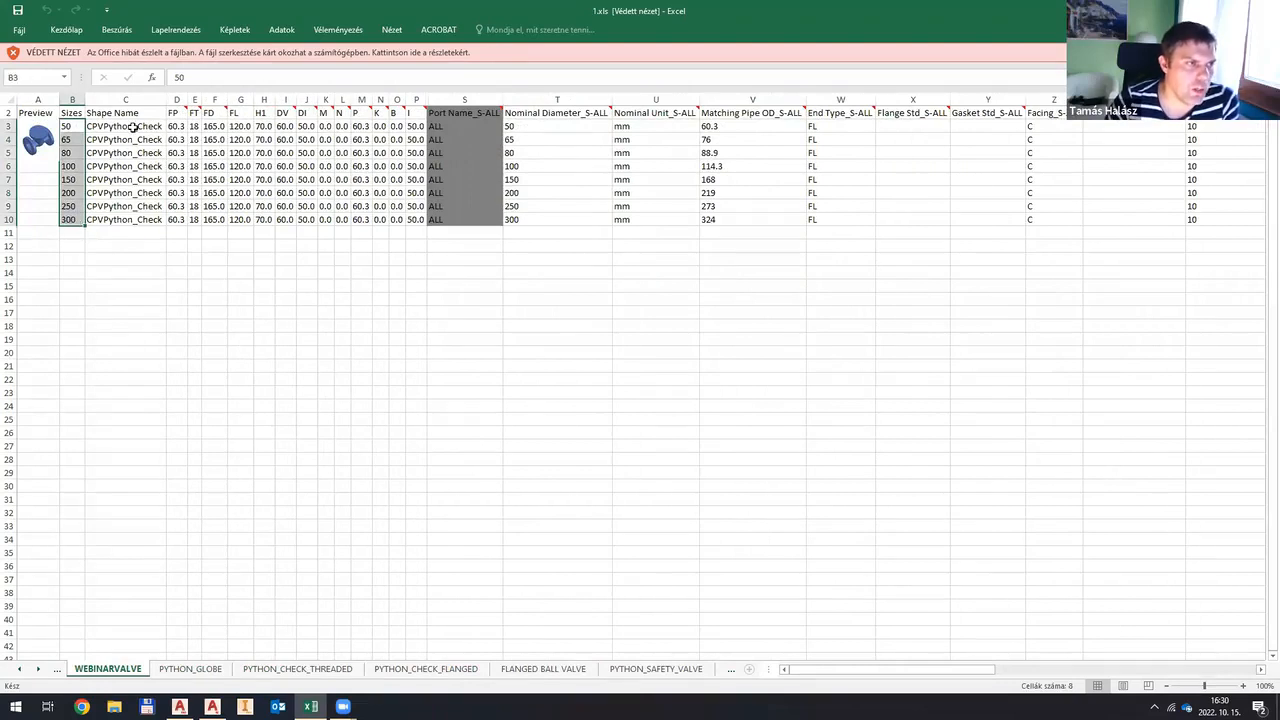
drag(164, 99, 225, 99)
drag(145, 128, 169, 220)
click(175, 217)
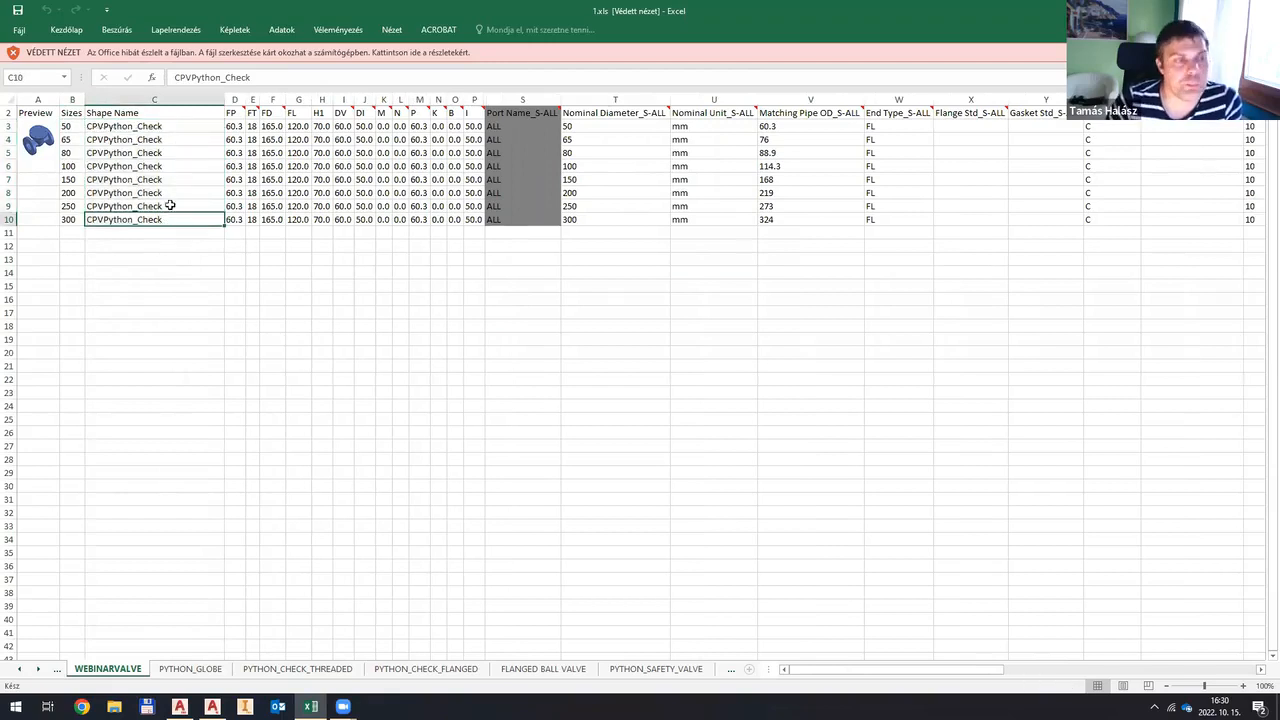
drag(168, 127, 171, 219)
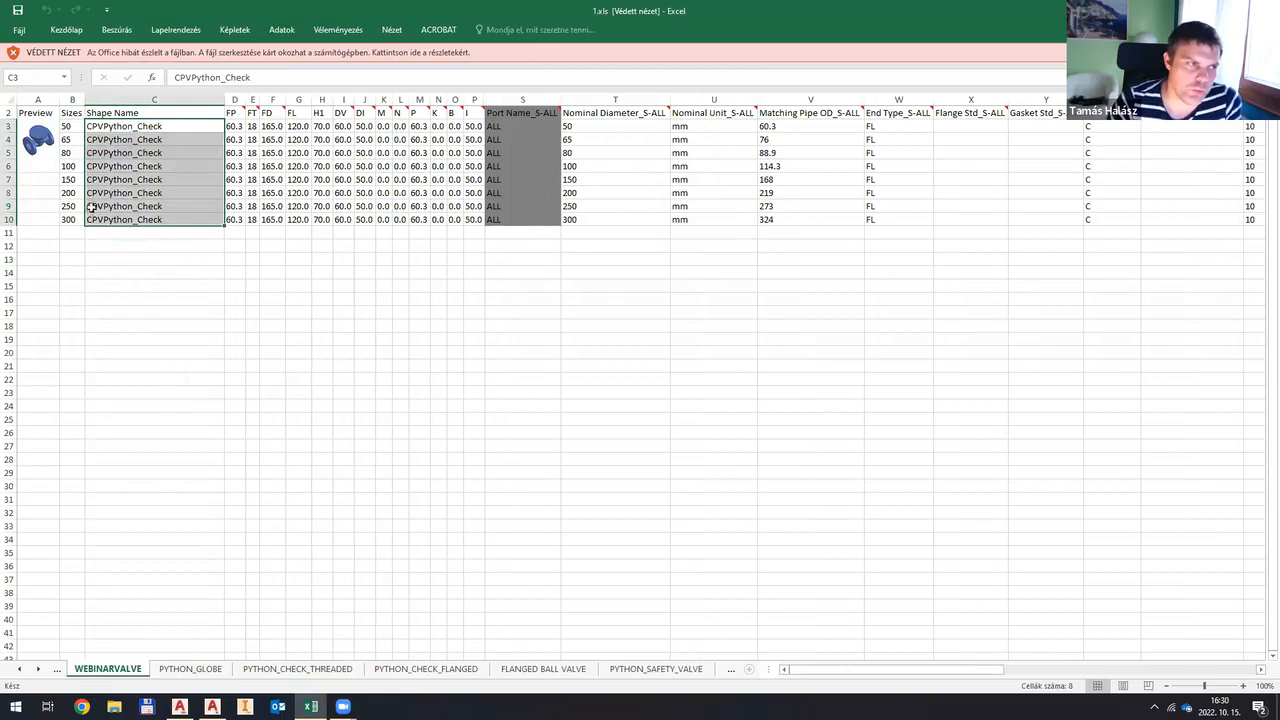
click(267, 242)
drag(232, 127, 470, 218)
click(483, 192)
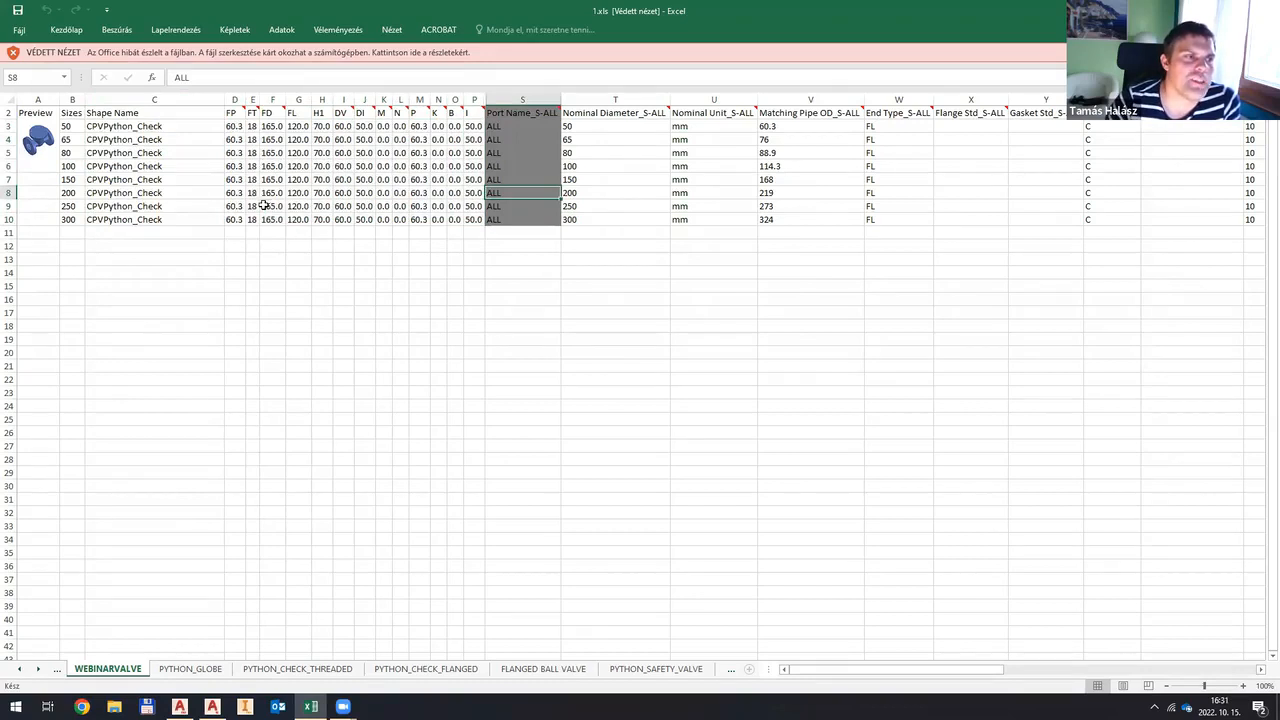
drag(229, 126, 478, 228)
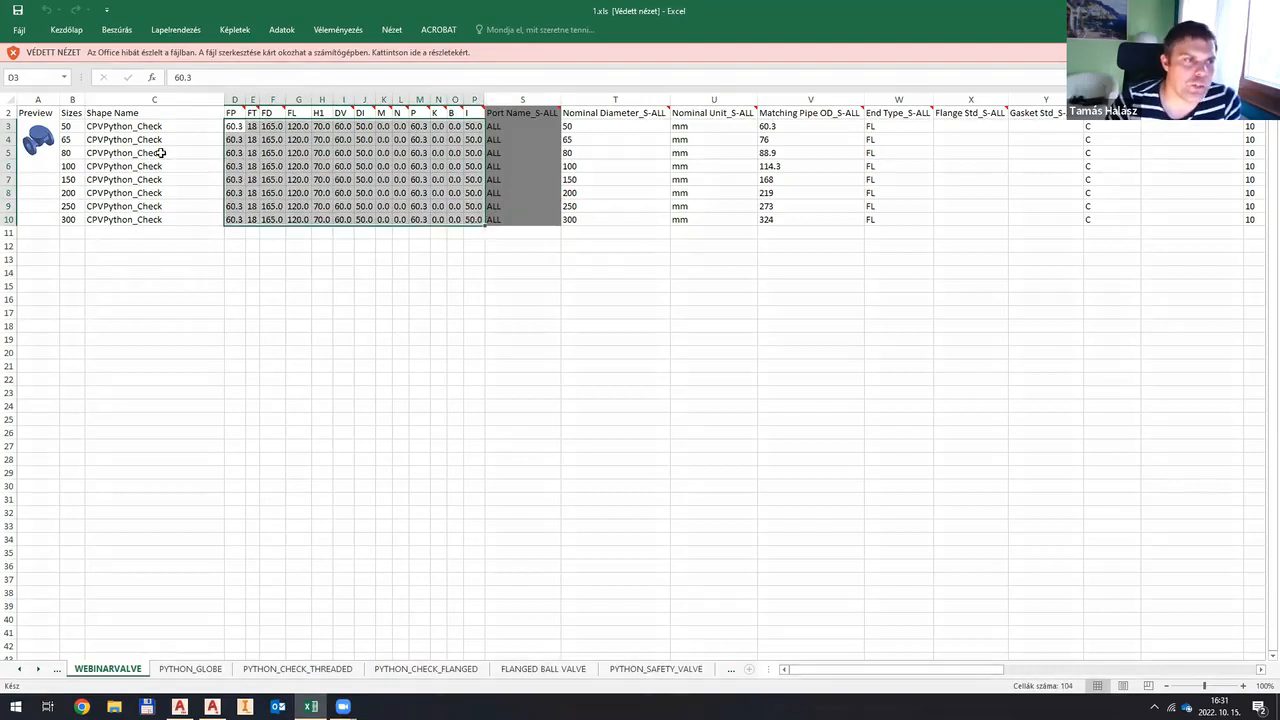
click(312, 164)
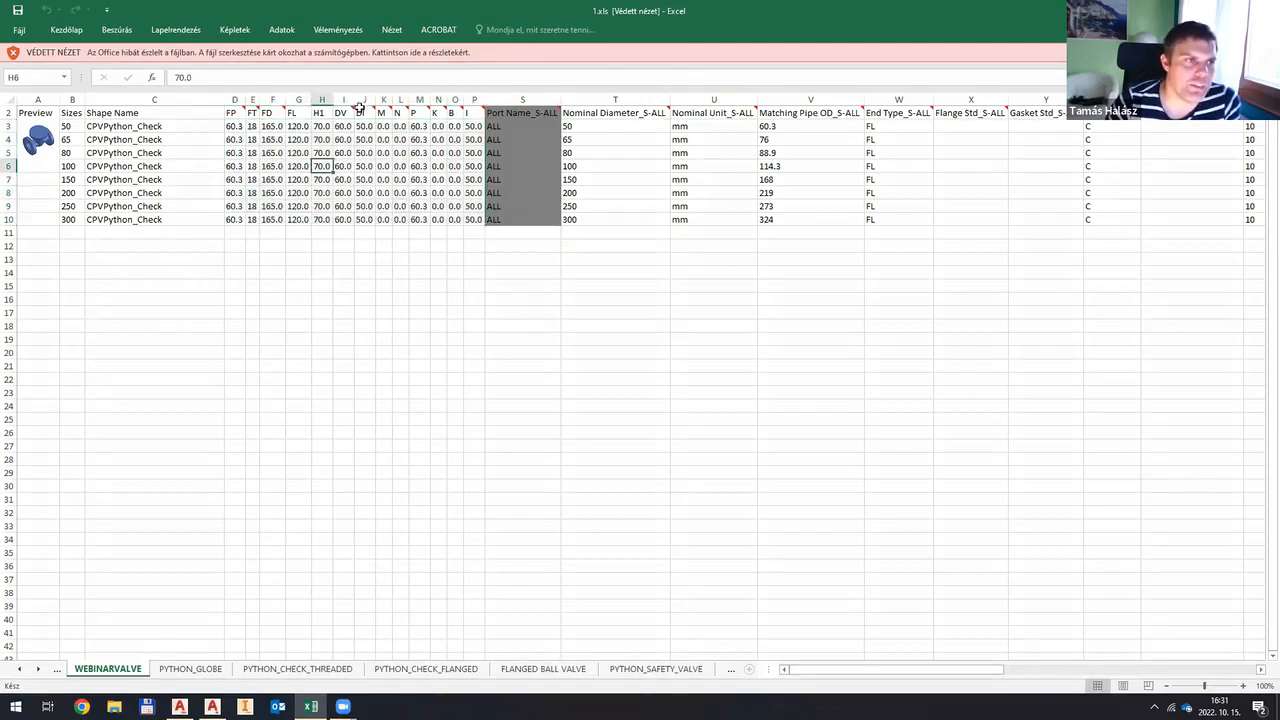
Step: Take 1.xls out of Protected View by choosing to edit the file anyway
double_click(312, 10)
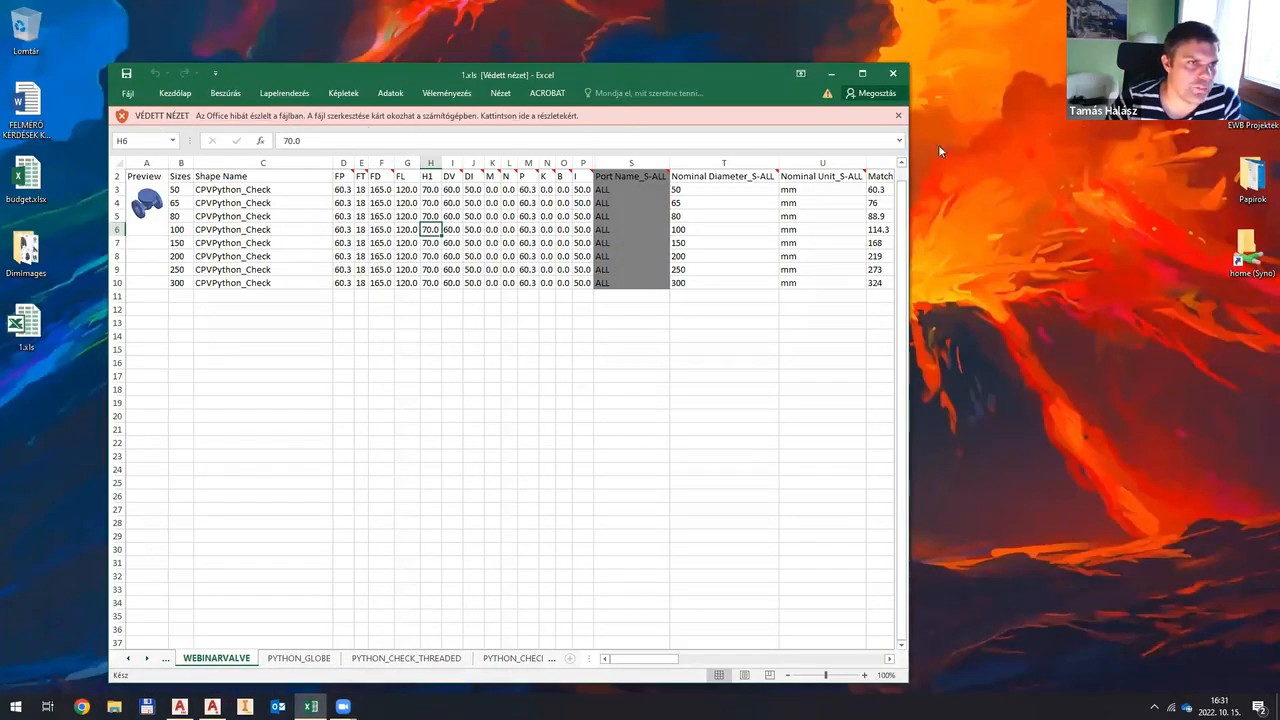
click(389, 94)
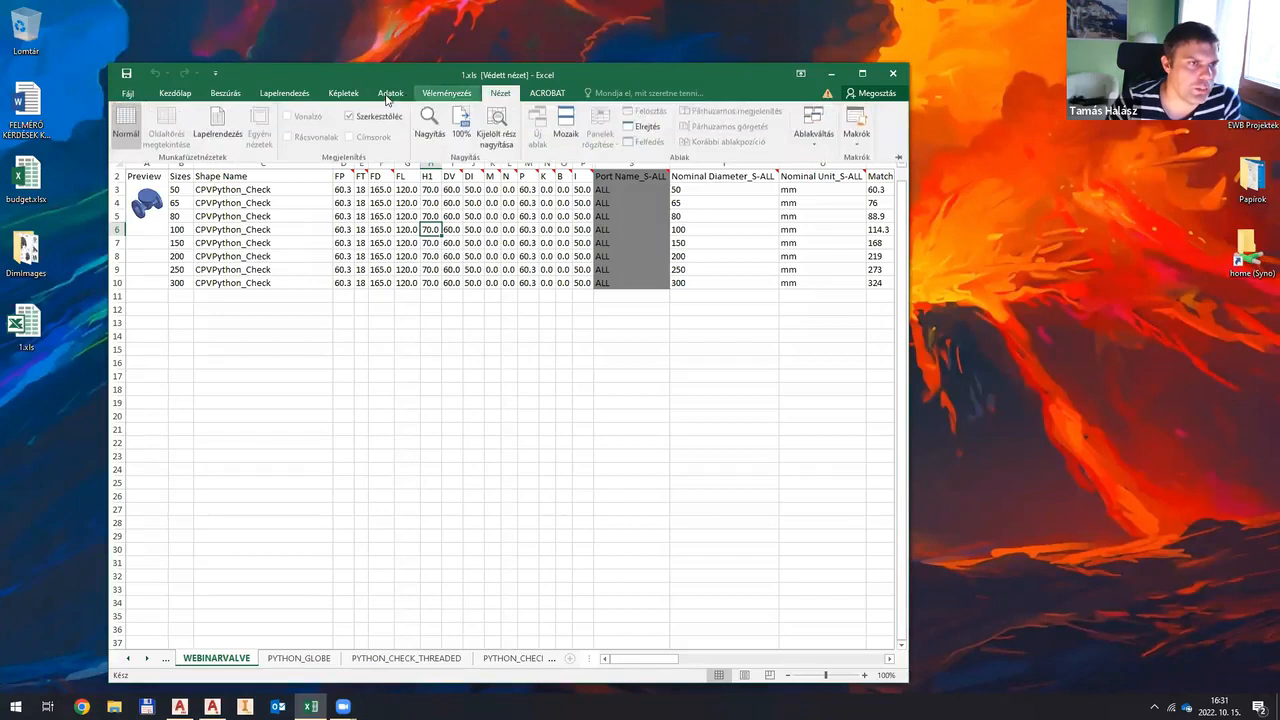
click(500, 93)
click(459, 95)
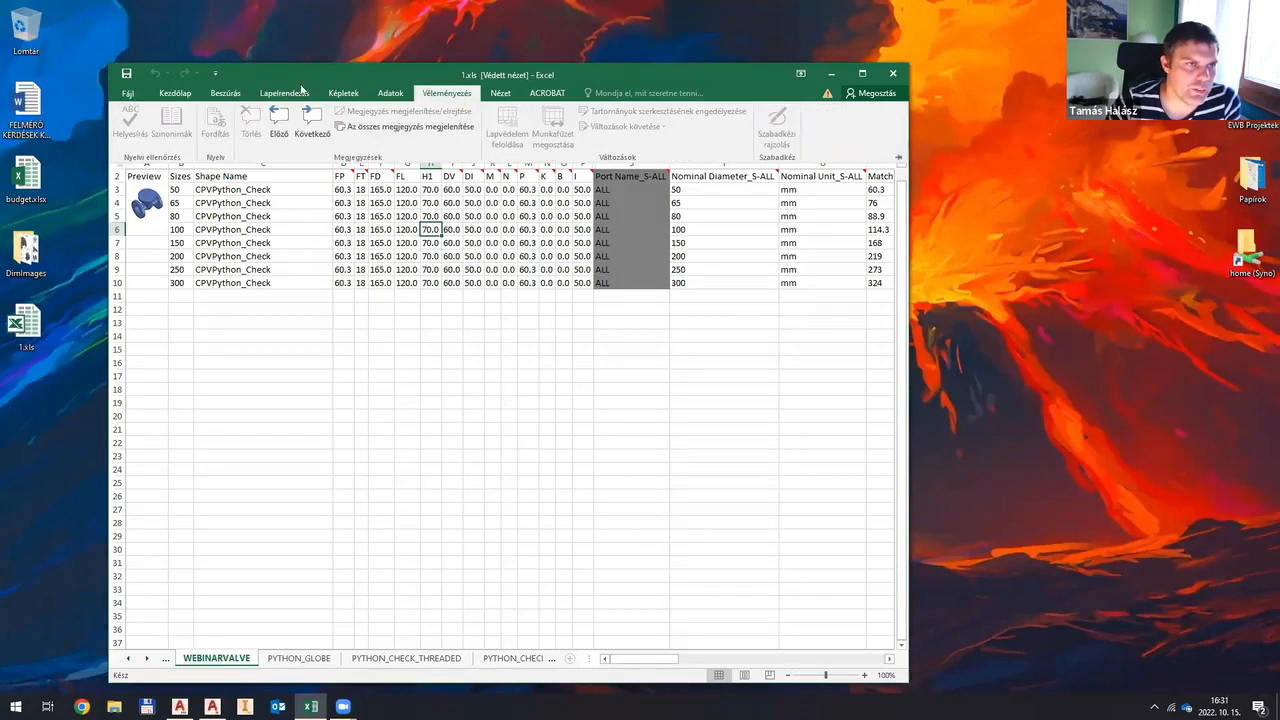
click(175, 93)
click(127, 93)
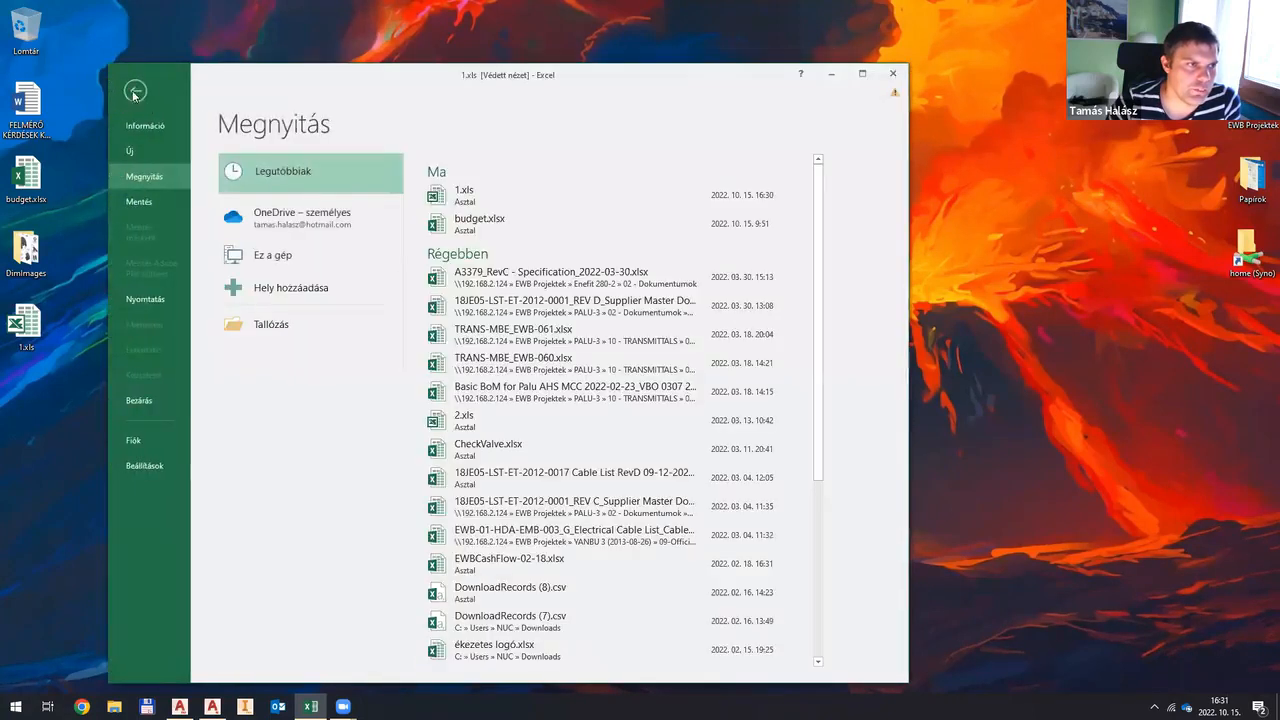
click(128, 90)
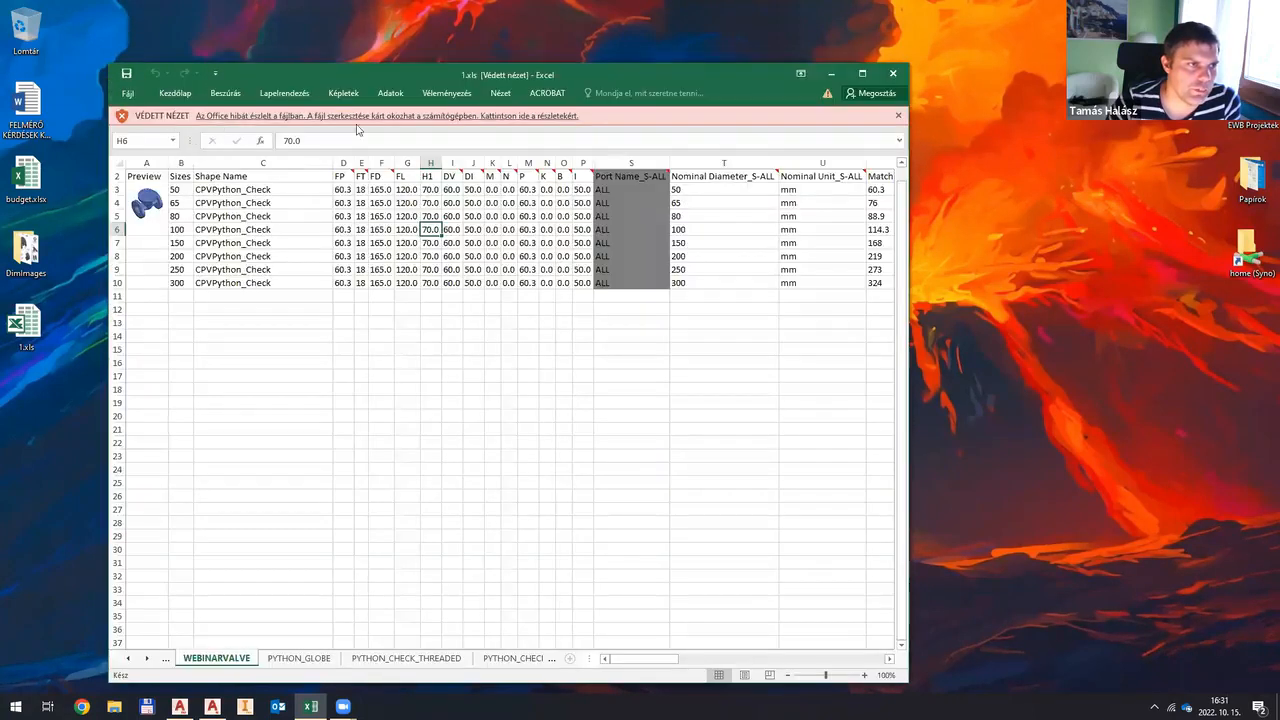
click(528, 120)
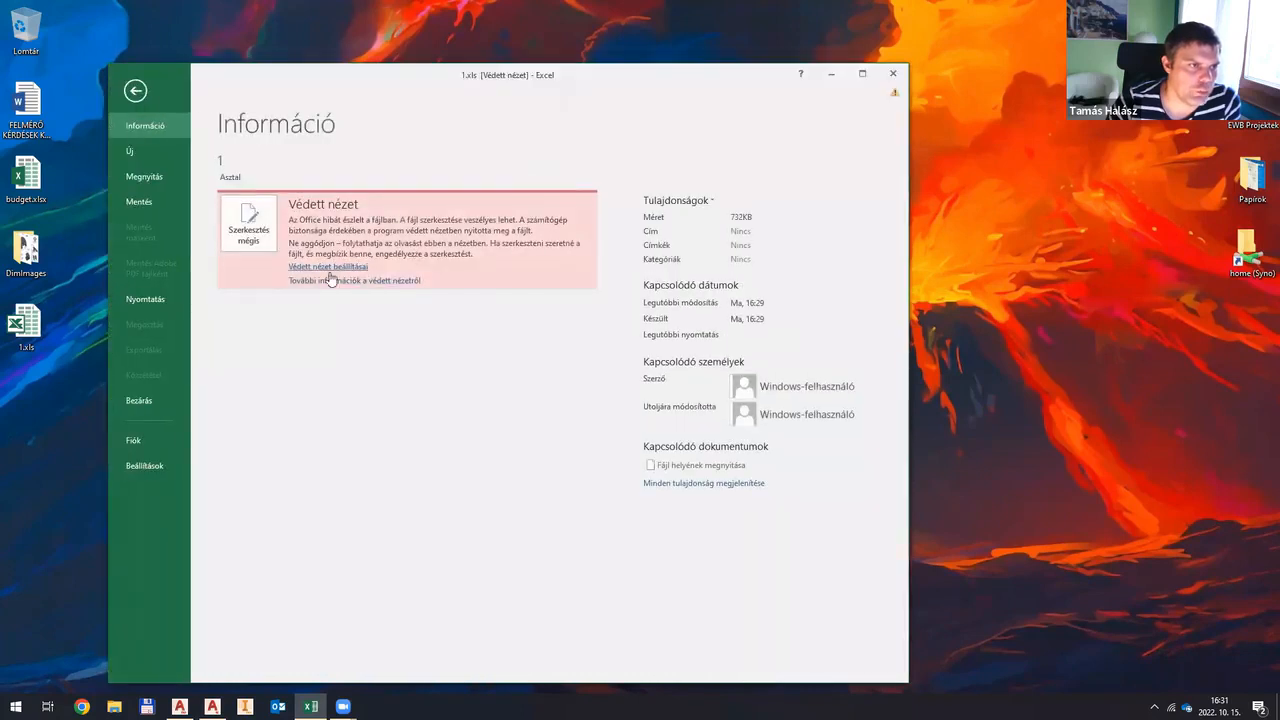
click(250, 228)
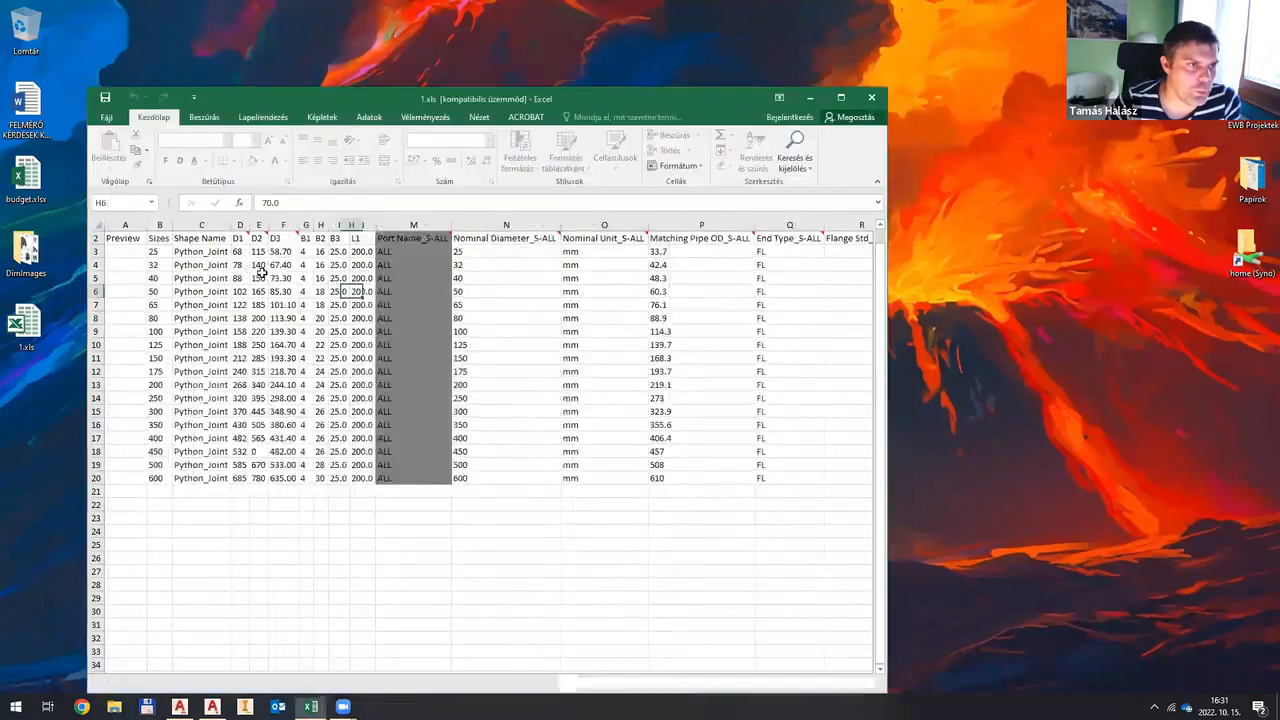
Step: Remove the sheet protection from the WEBINARVALVE sheet
click(414, 413)
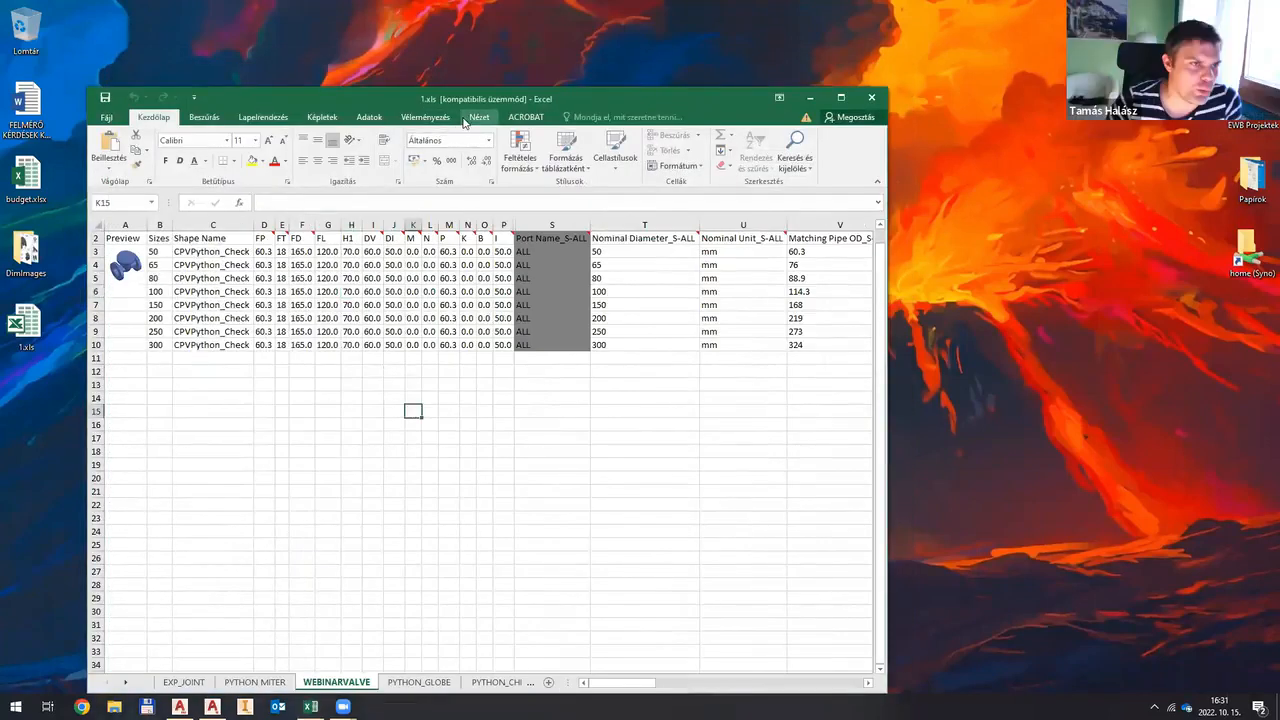
click(370, 117)
click(450, 118)
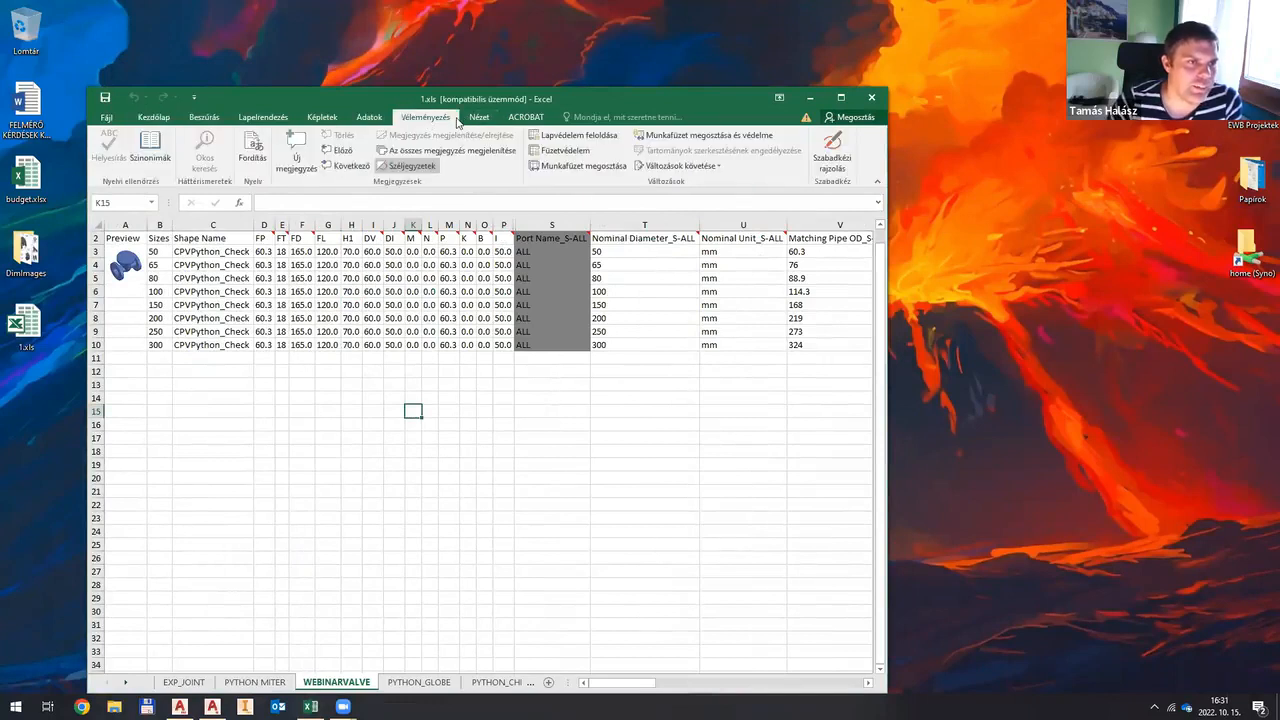
click(594, 138)
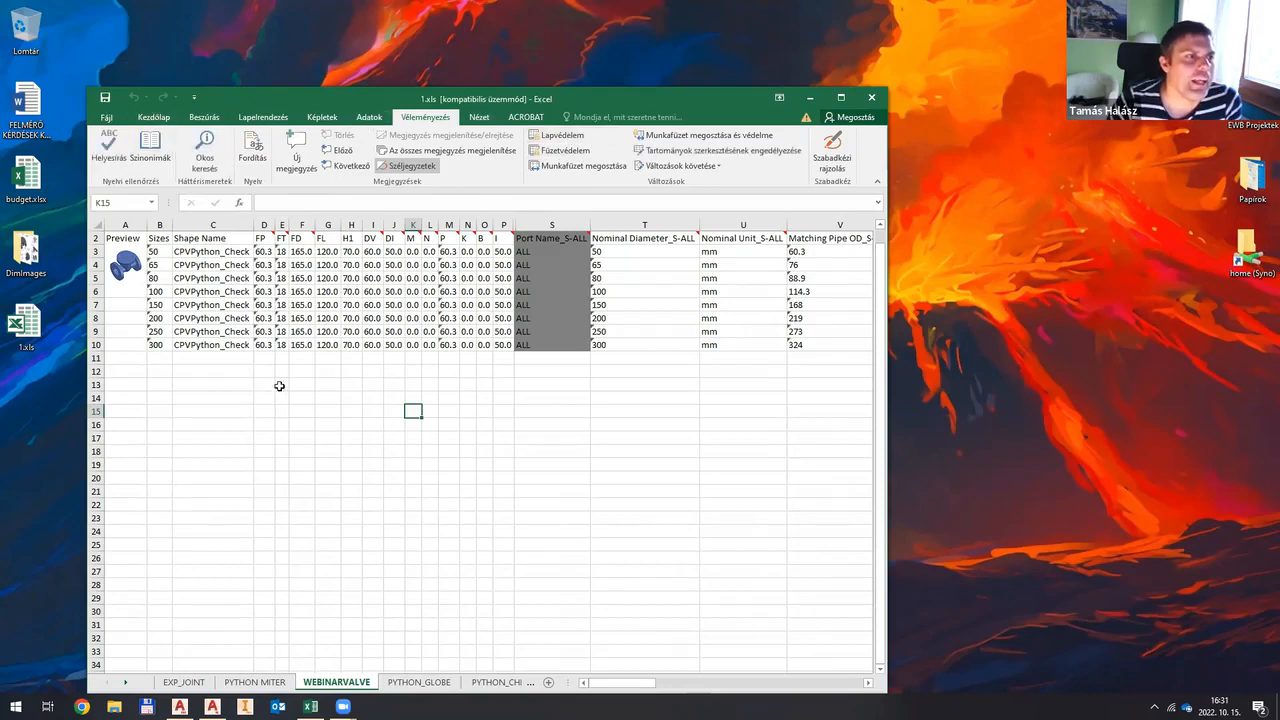
Step: Set the FD values of WEBINARVALVE sizes 65, 80 and 100 to 180, 200 and 222
drag(328, 105, 332, 76)
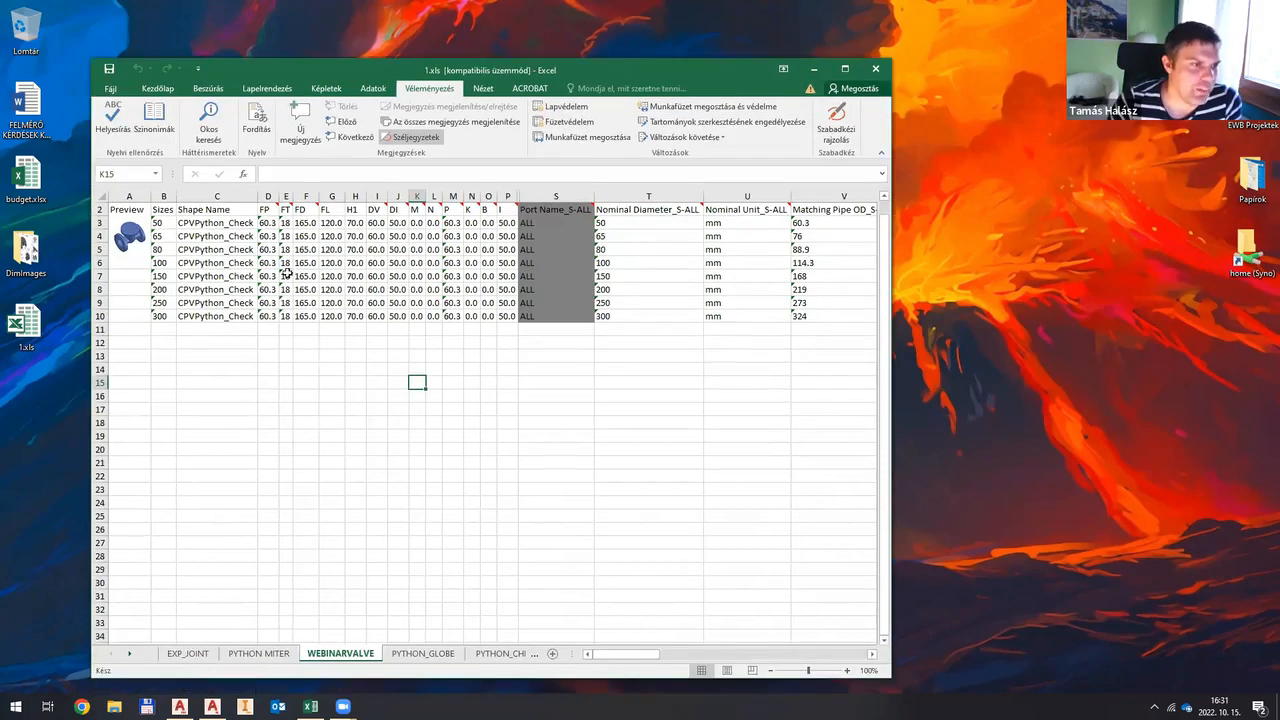
click(312, 238)
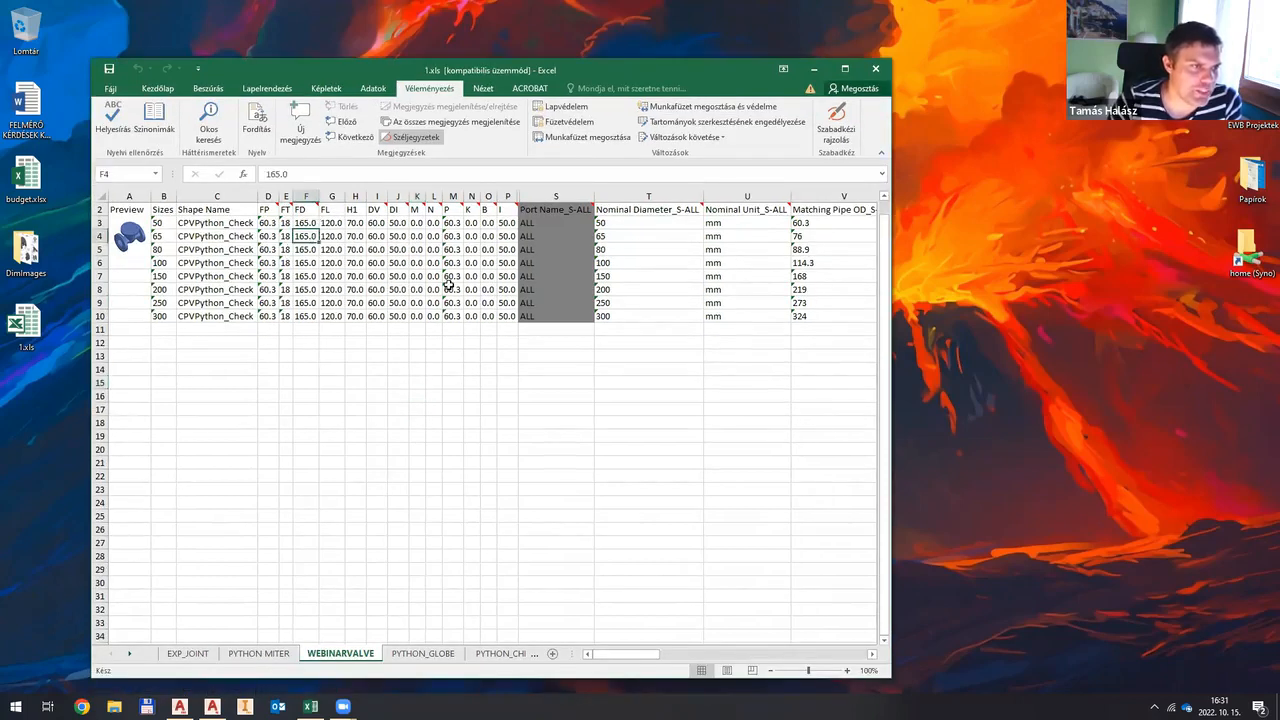
text(180)
key(Return)
text(200)
key(Return)
text(2)
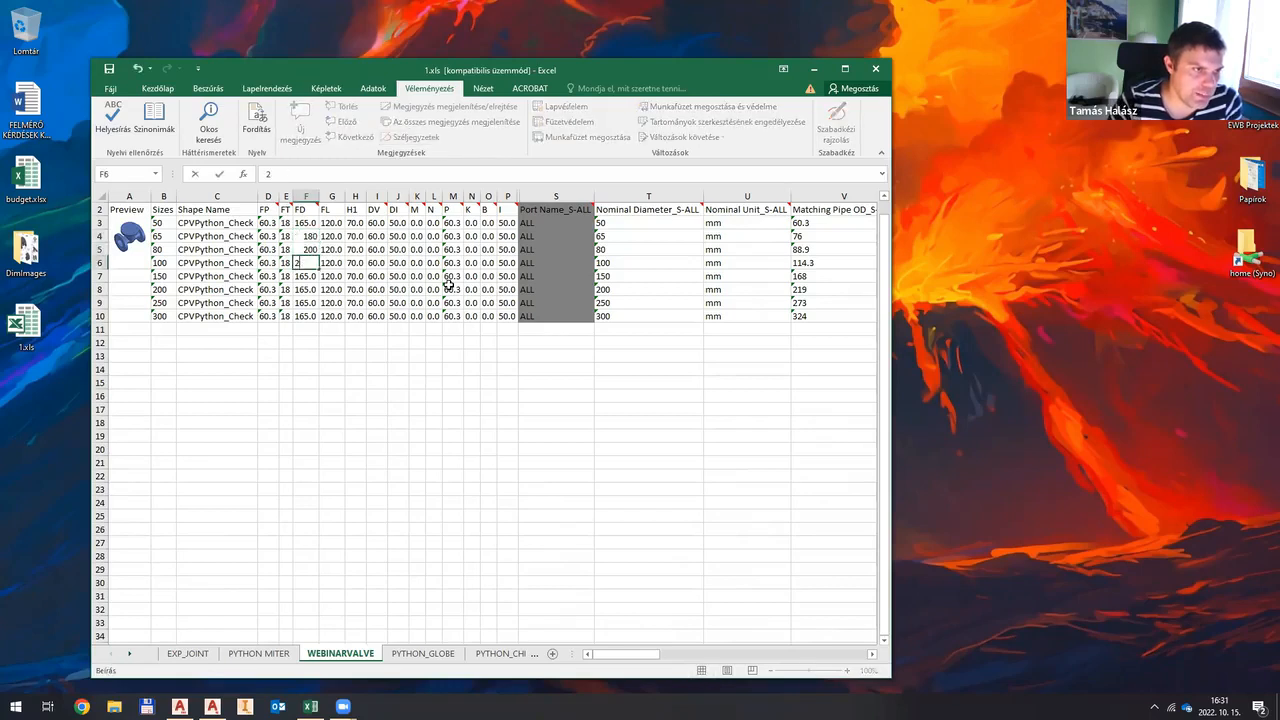
text(22)
key(Return)
Step: Set the FD values of sizes 150, 200, 250 and 300 to 300, 350, 400 and 450, and save the workbook
text(300)
key(Return)
text(350)
key(Return)
text(4)
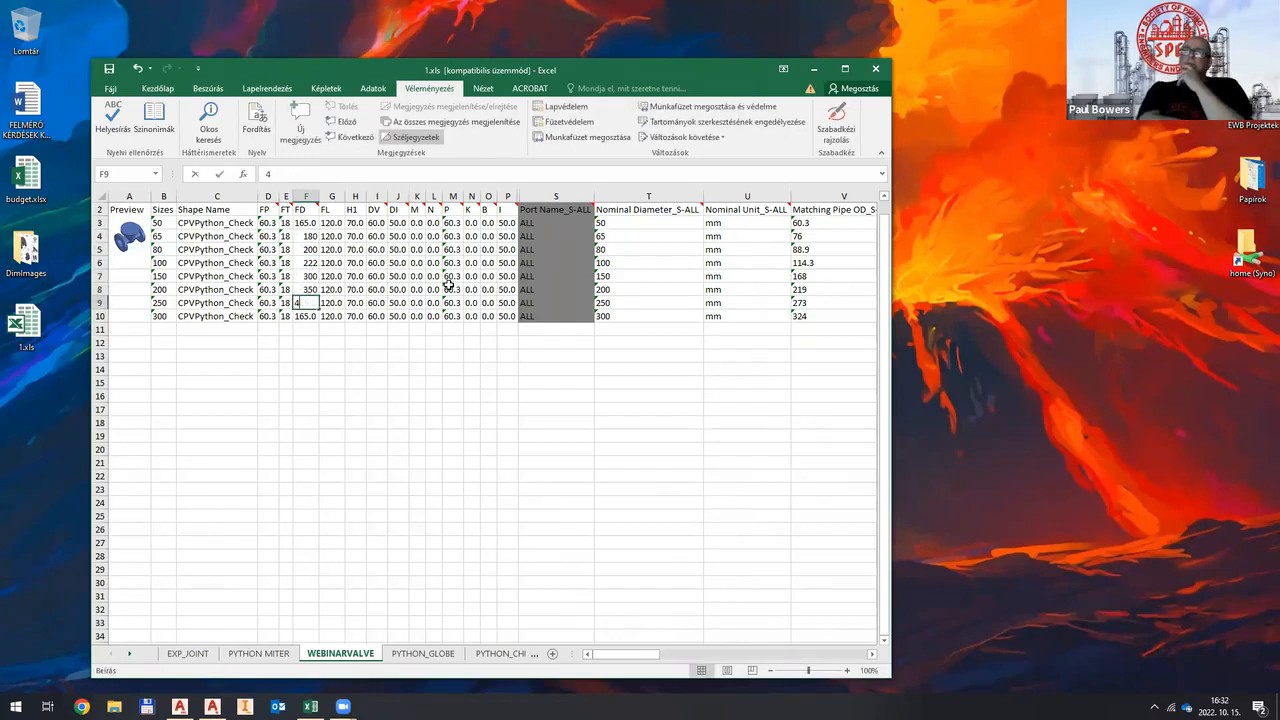
text(00)
key(Return)
text(450)
key(Return)
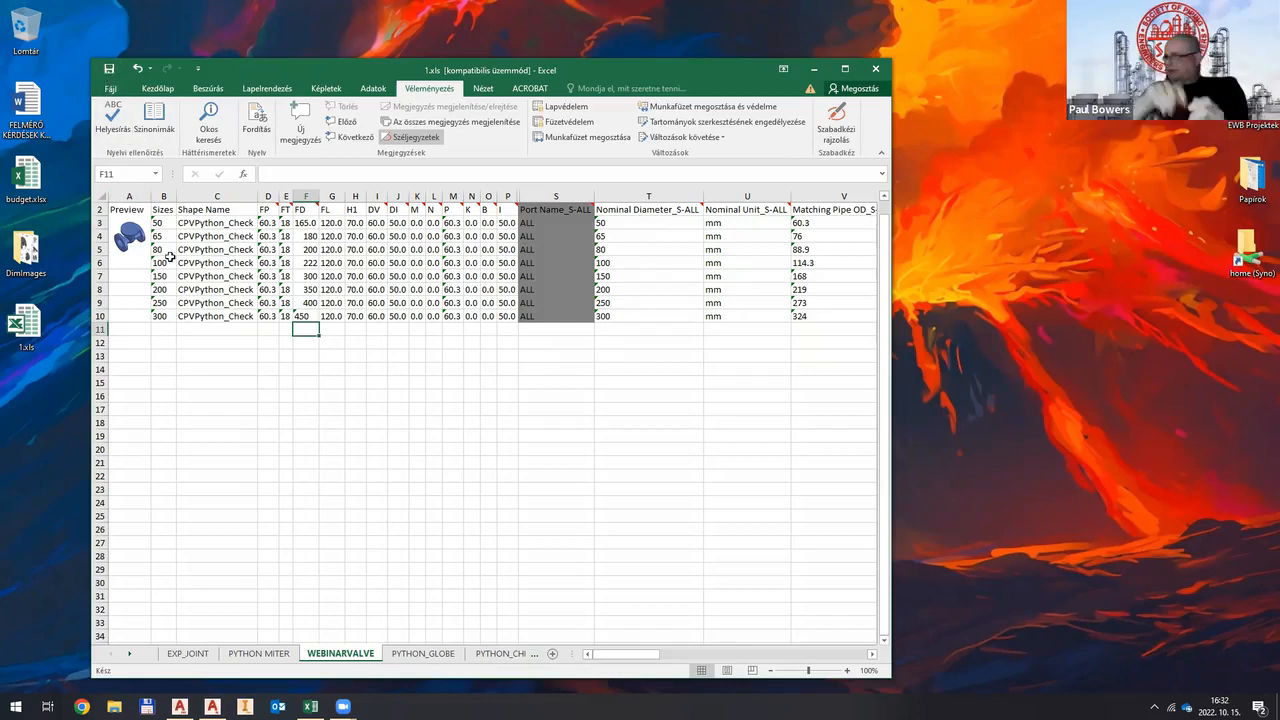
click(109, 69)
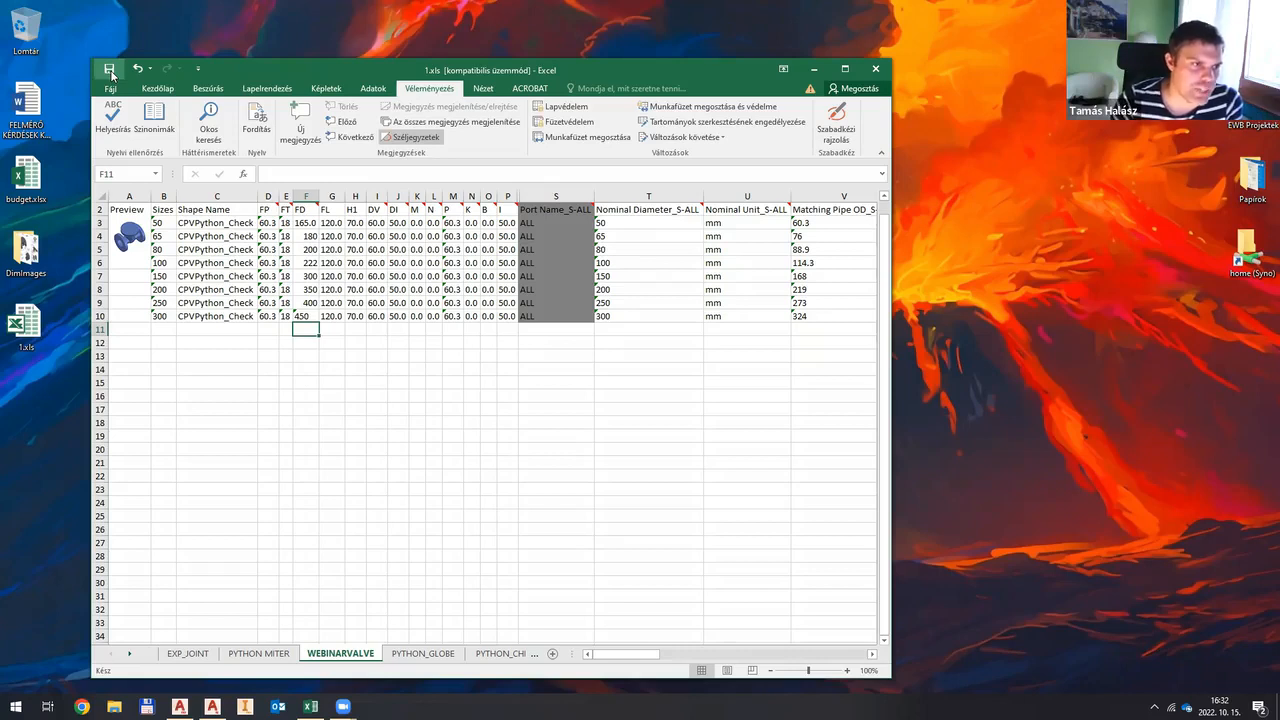
Step: Close the 1.xls workbook and switch back to the AutoCAD Plant 3D Spec Editor
click(360, 423)
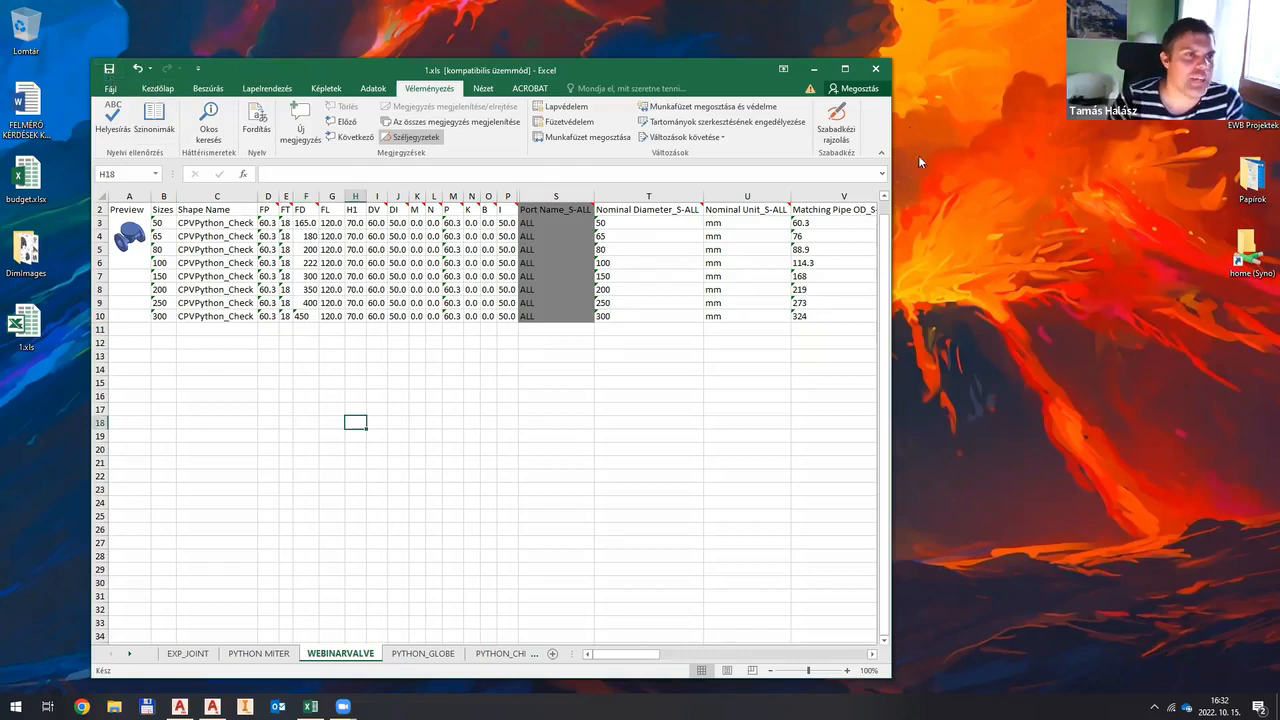
click(875, 70)
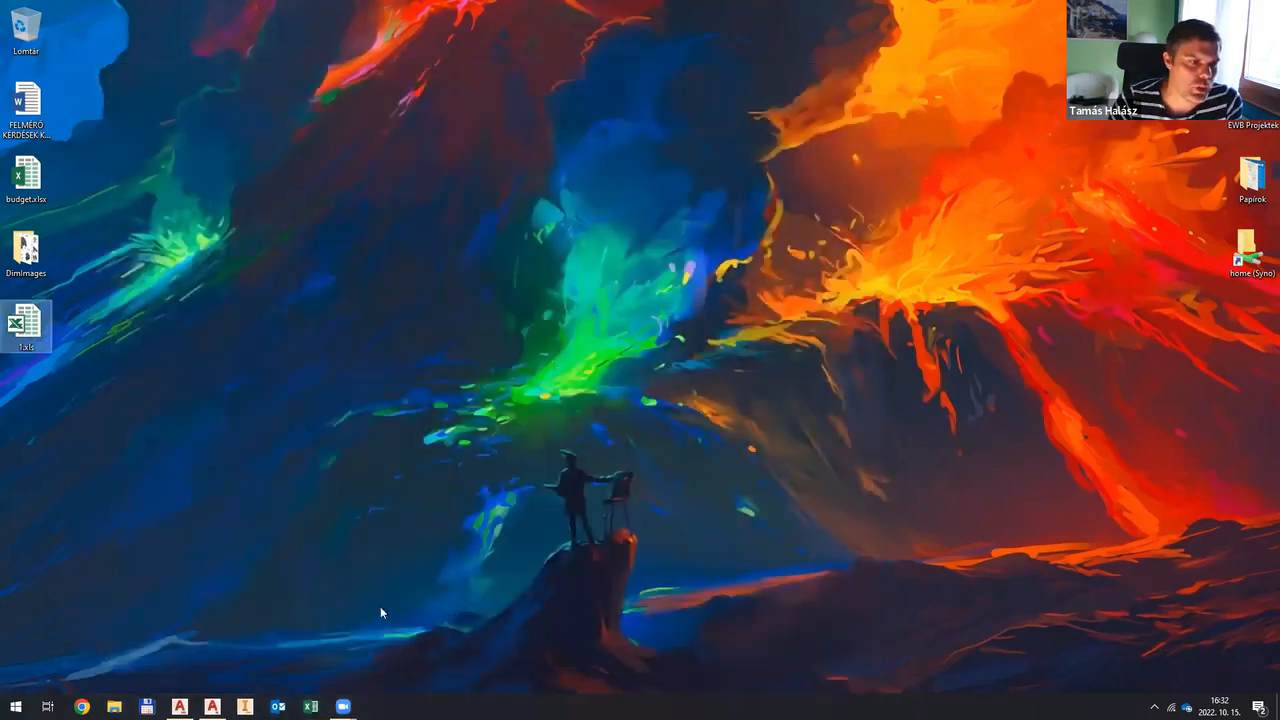
click(212, 706)
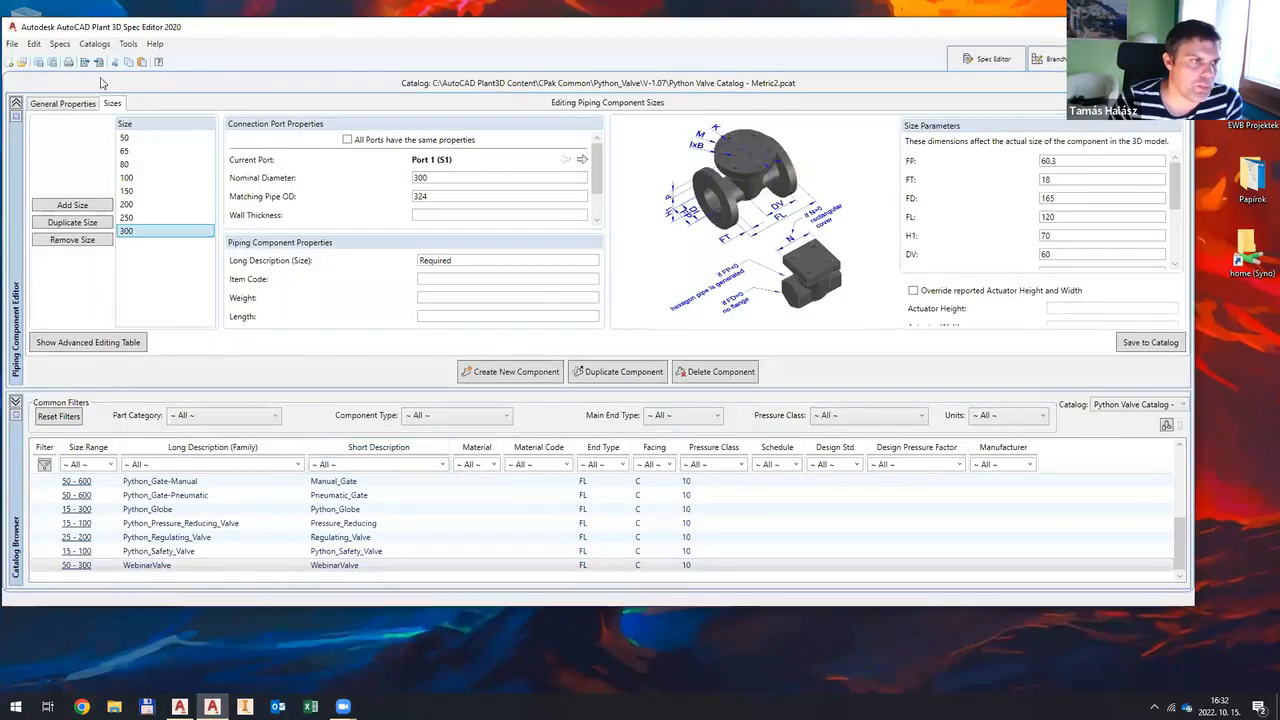
Step: Import the edited 1.xls file from the desktop into the Python Valve Catalog - Metric2
click(100, 63)
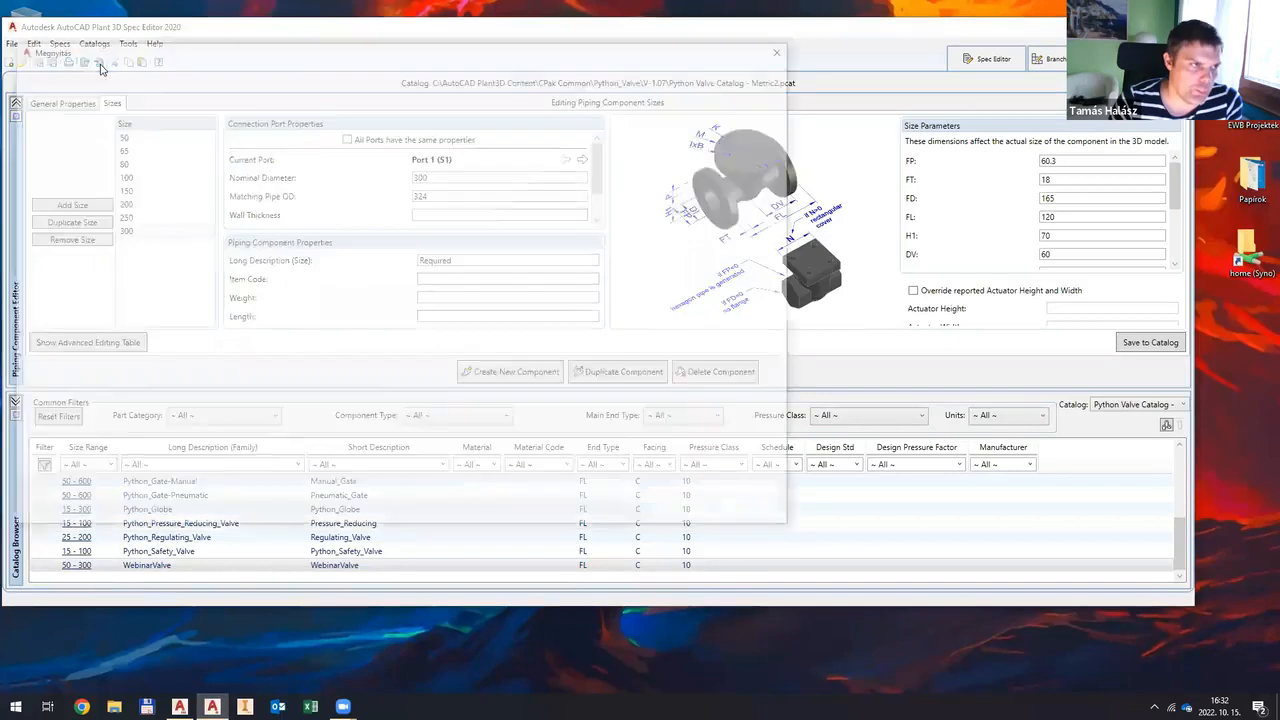
click(53, 141)
double_click(163, 206)
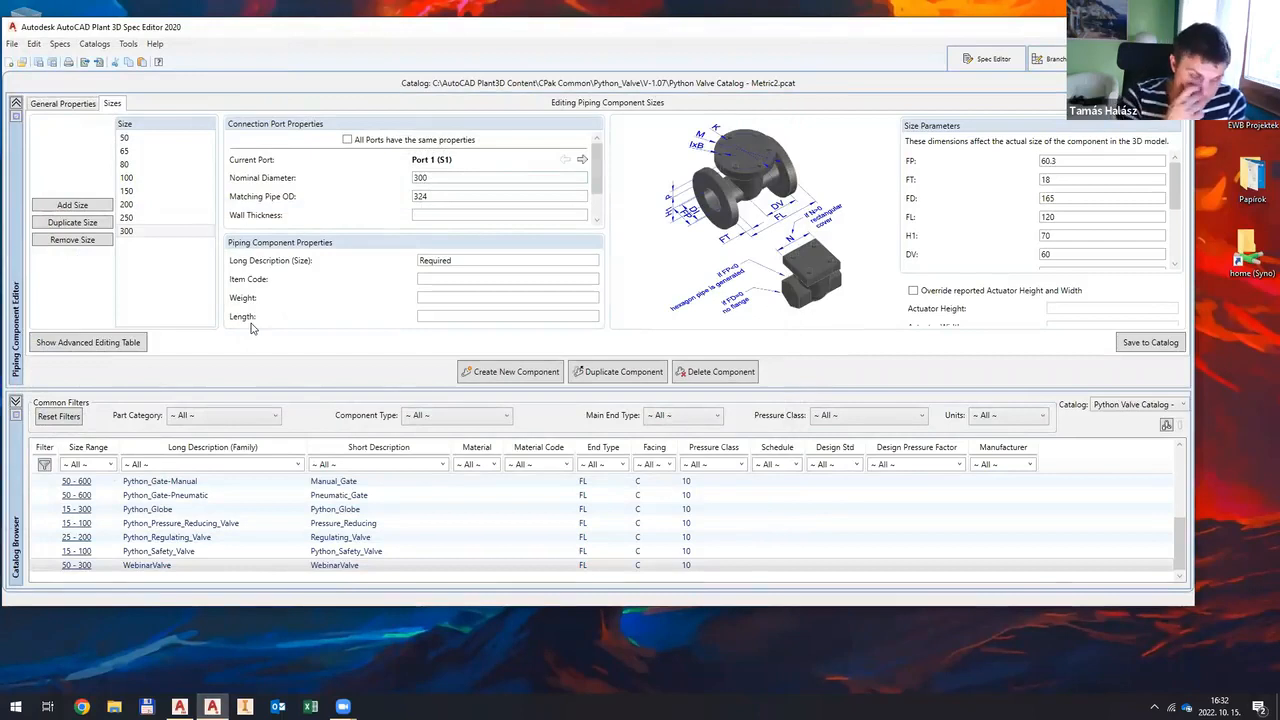
click(98, 63)
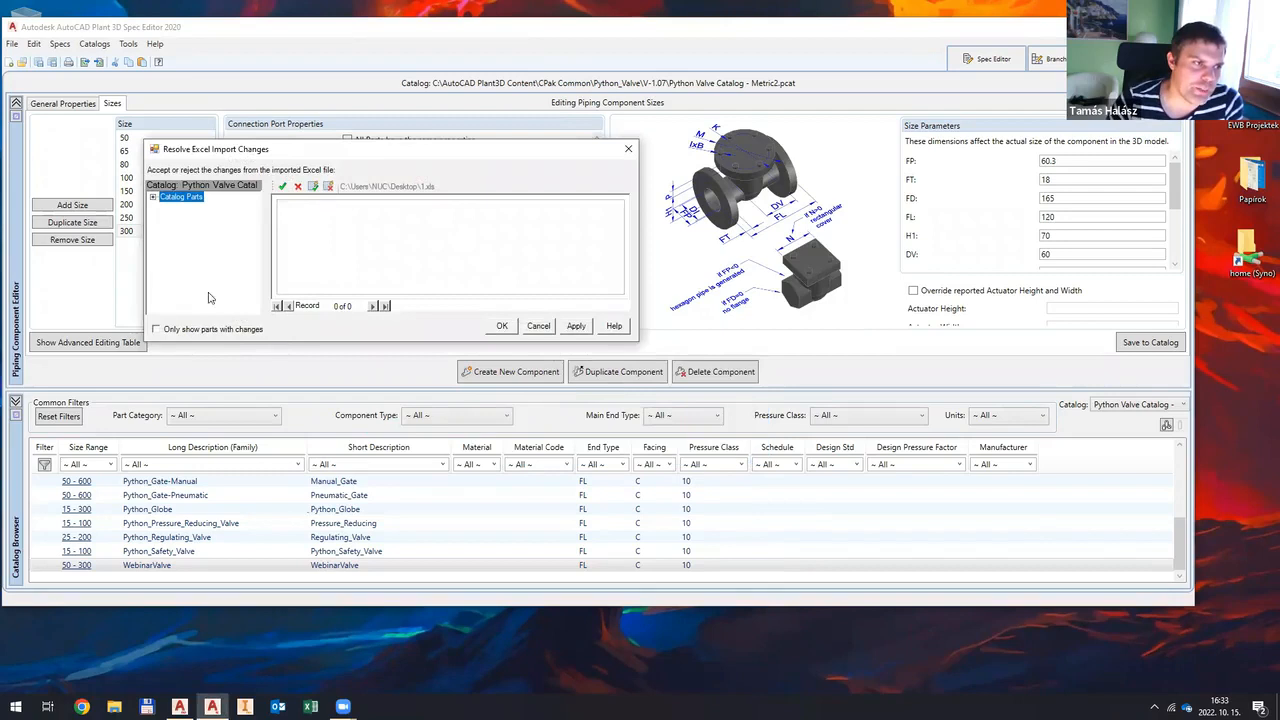
Step: Enlarge the import changes dialog and review the WebinarValve changes under Valve, comparing them with Python_Check_Threaded
drag(284, 337, 284, 497)
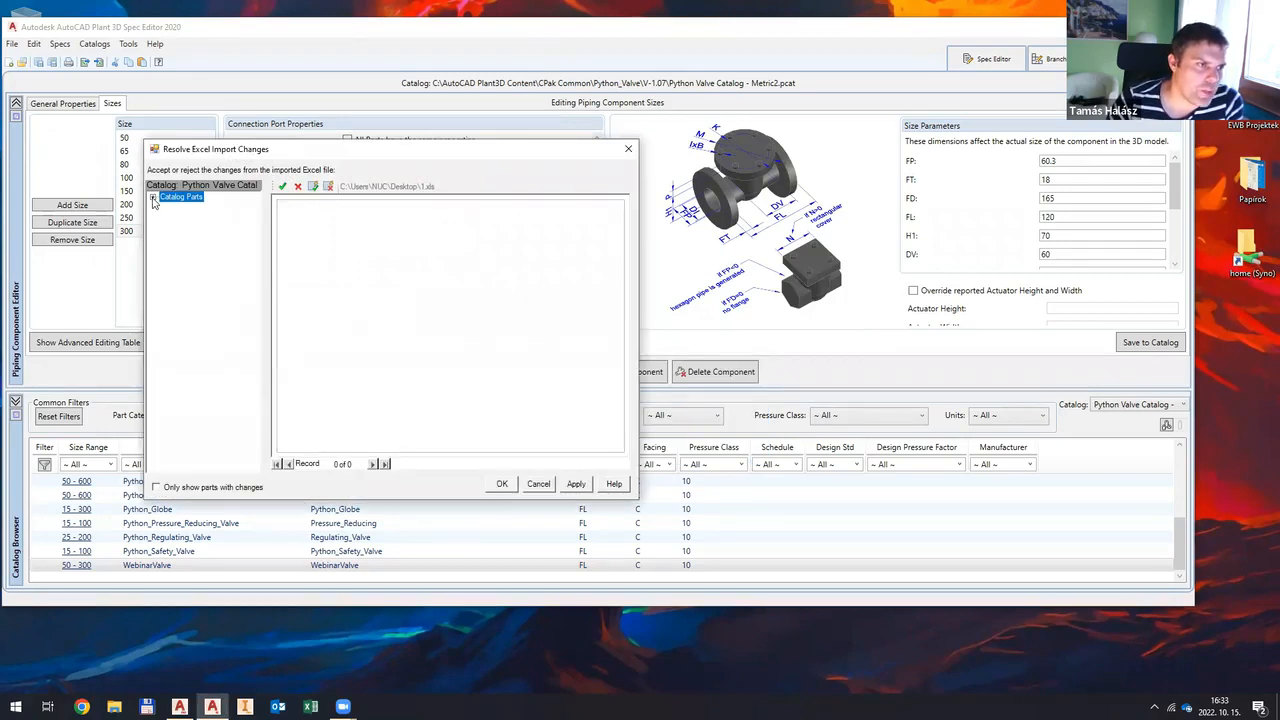
click(153, 198)
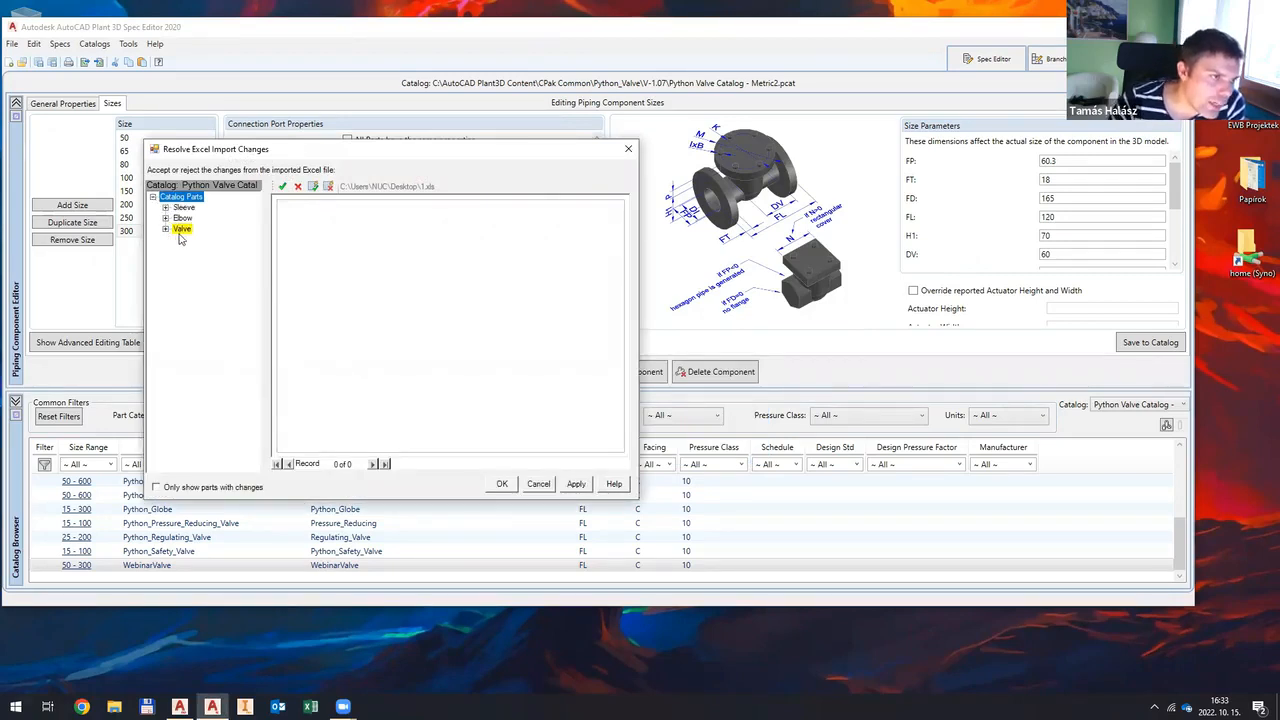
click(167, 230)
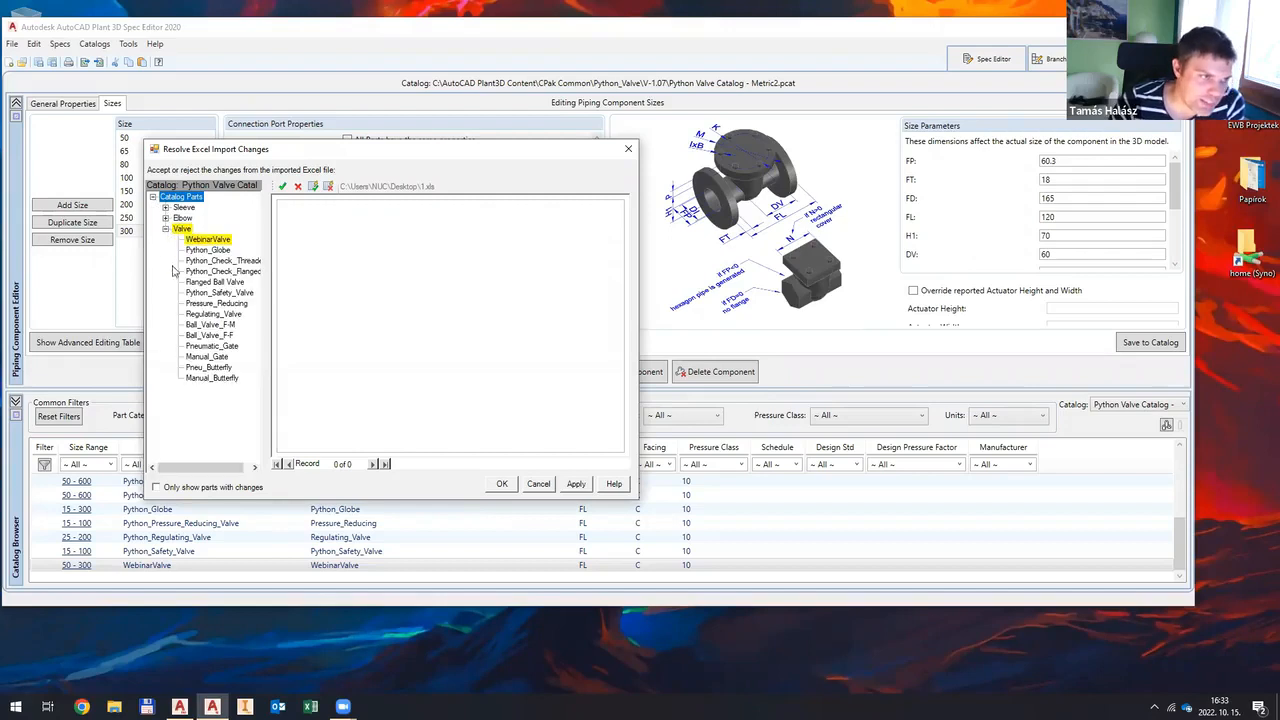
click(213, 241)
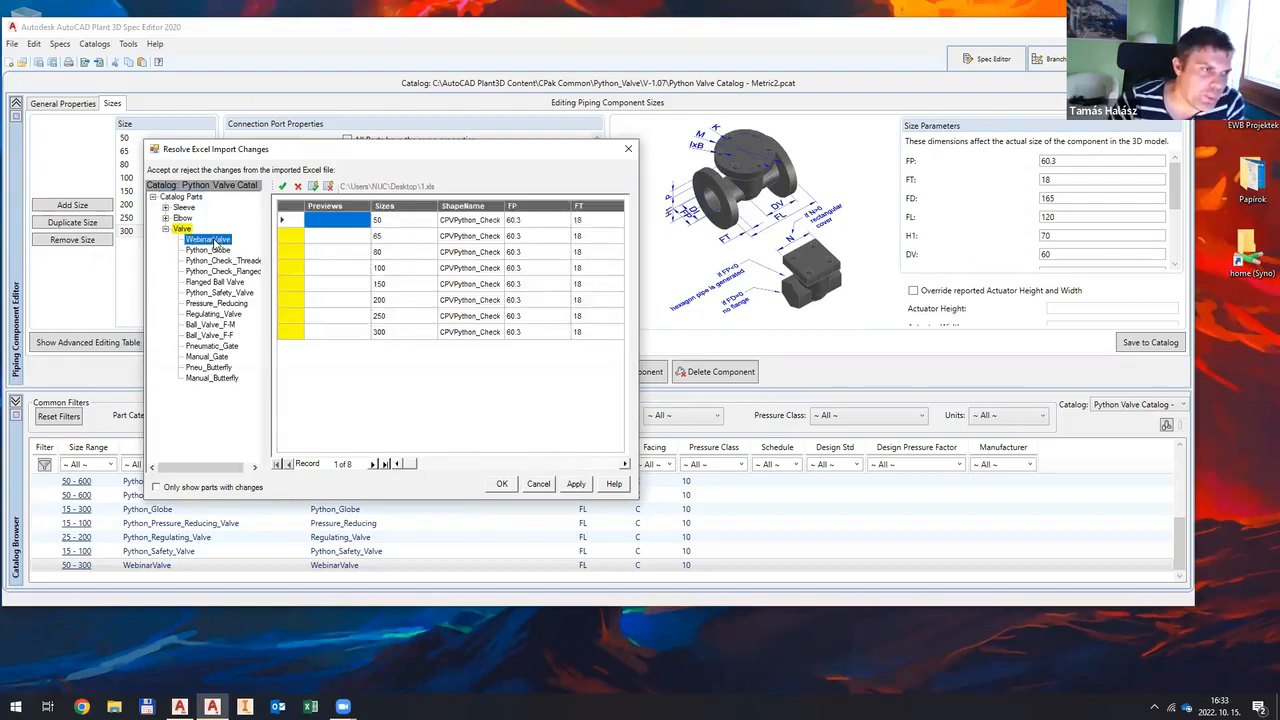
click(219, 261)
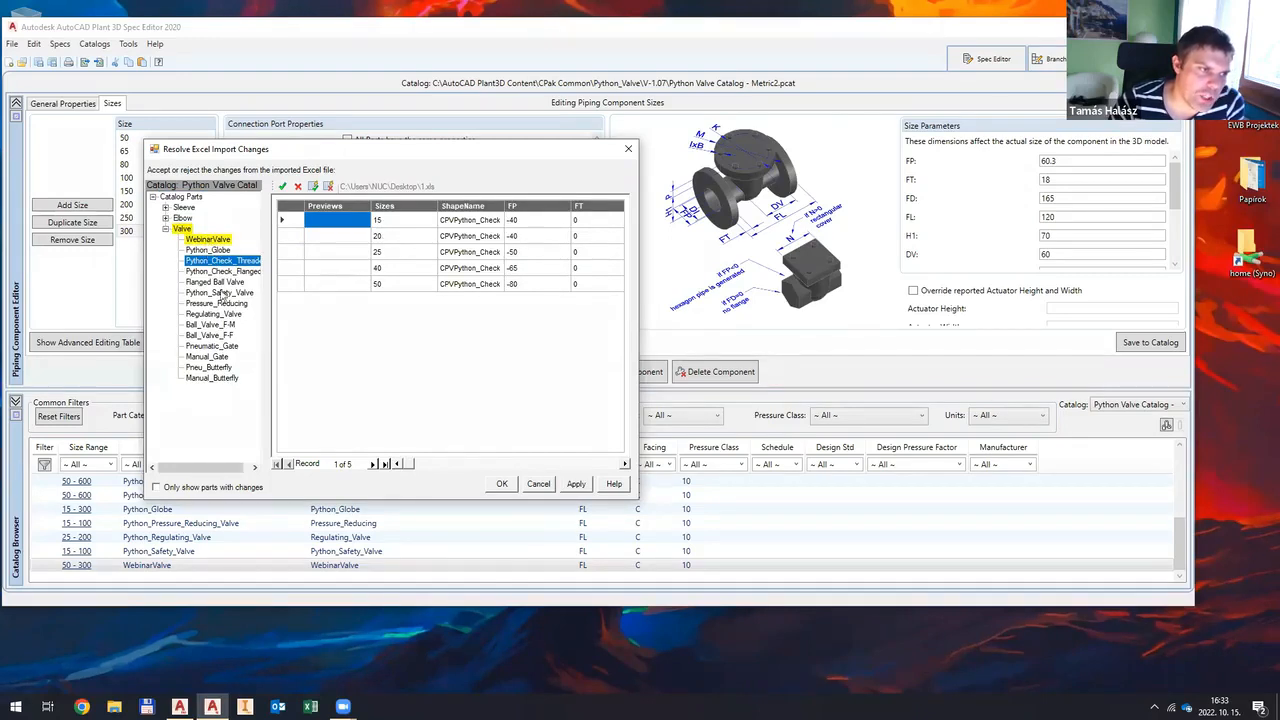
click(216, 241)
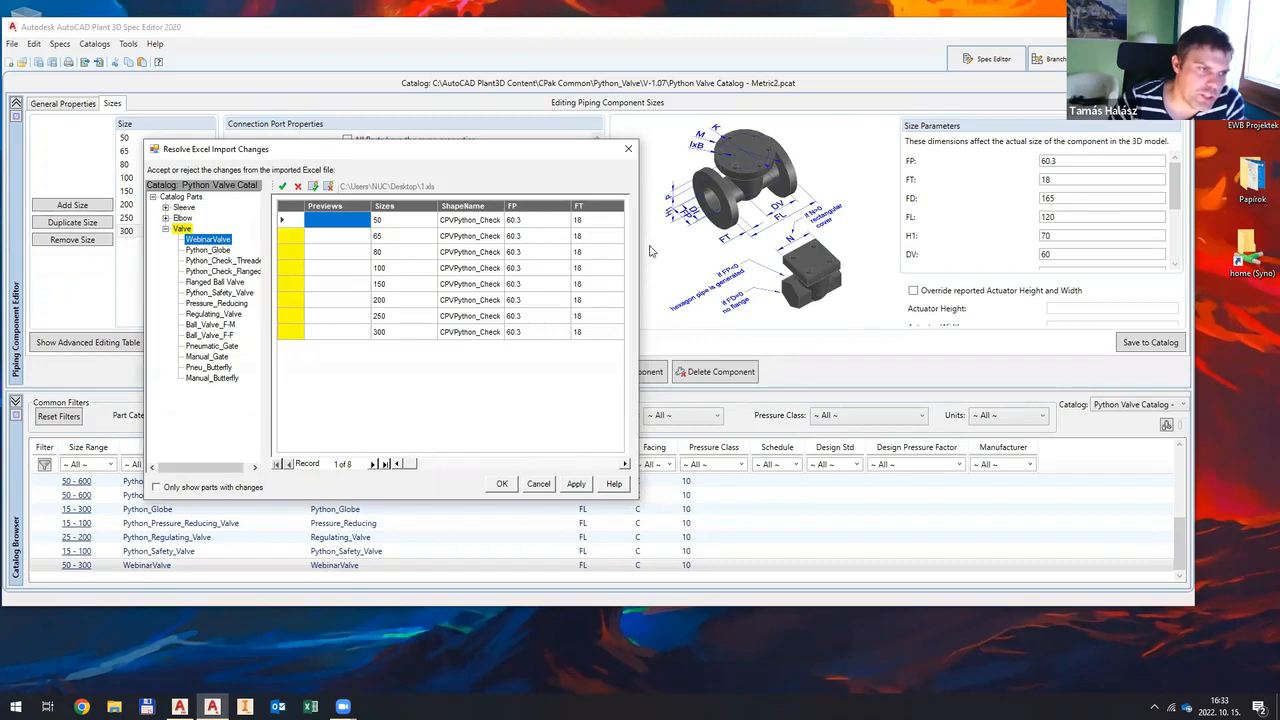
Step: Widen the import changes dialog to show the FD column, then accept and confirm all changes
drag(640, 260, 1226, 260)
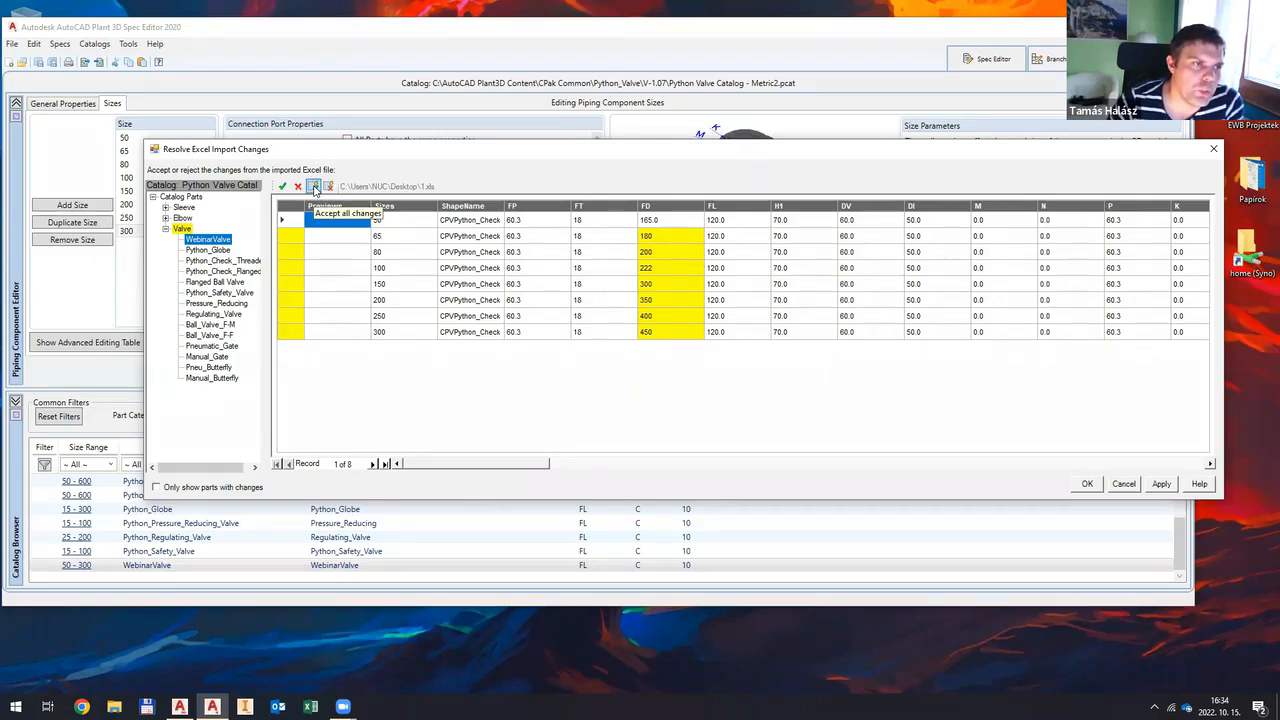
click(315, 188)
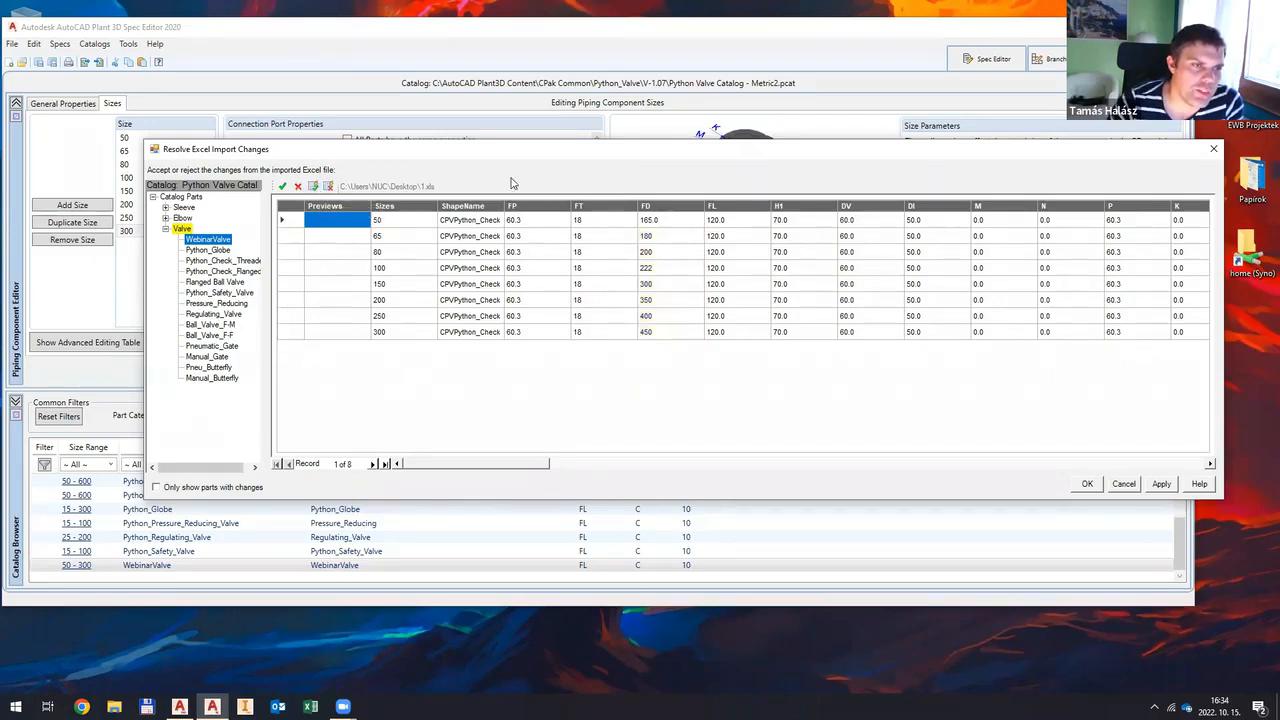
click(1087, 484)
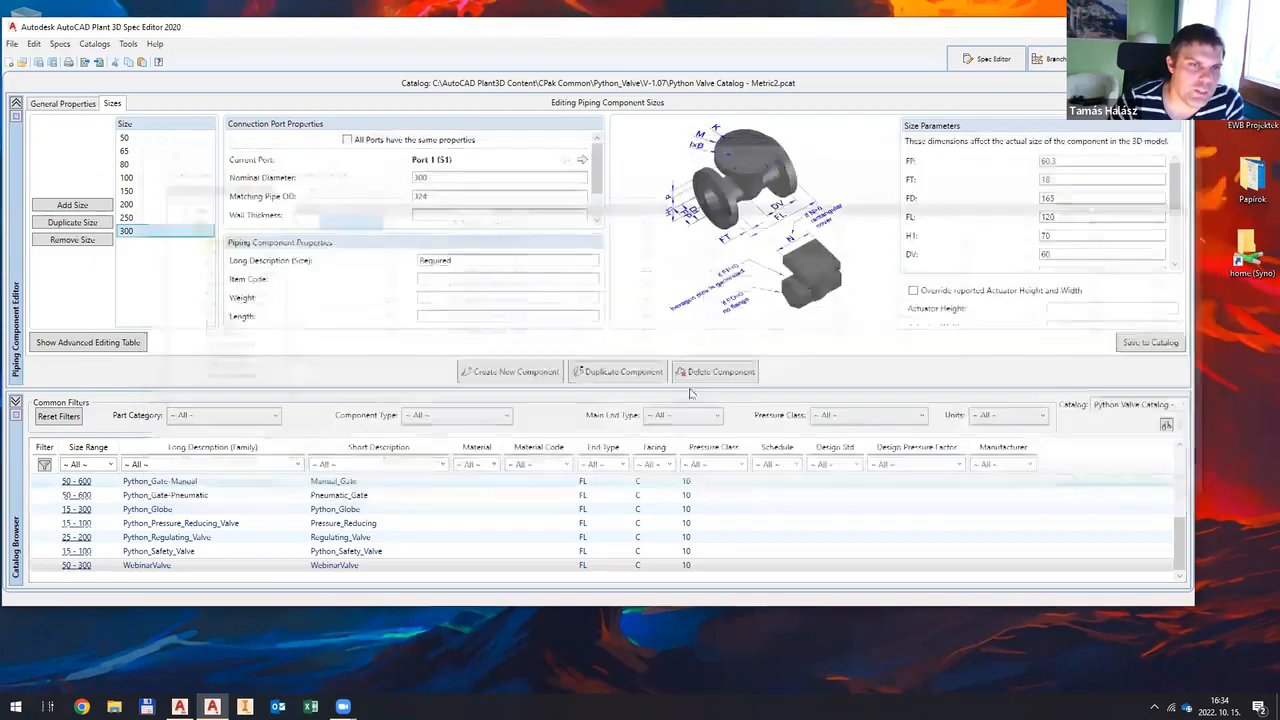
Step: Reload WebinarValve in the catalog and check the FD parameter for sizes from 65 to 300
click(150, 190)
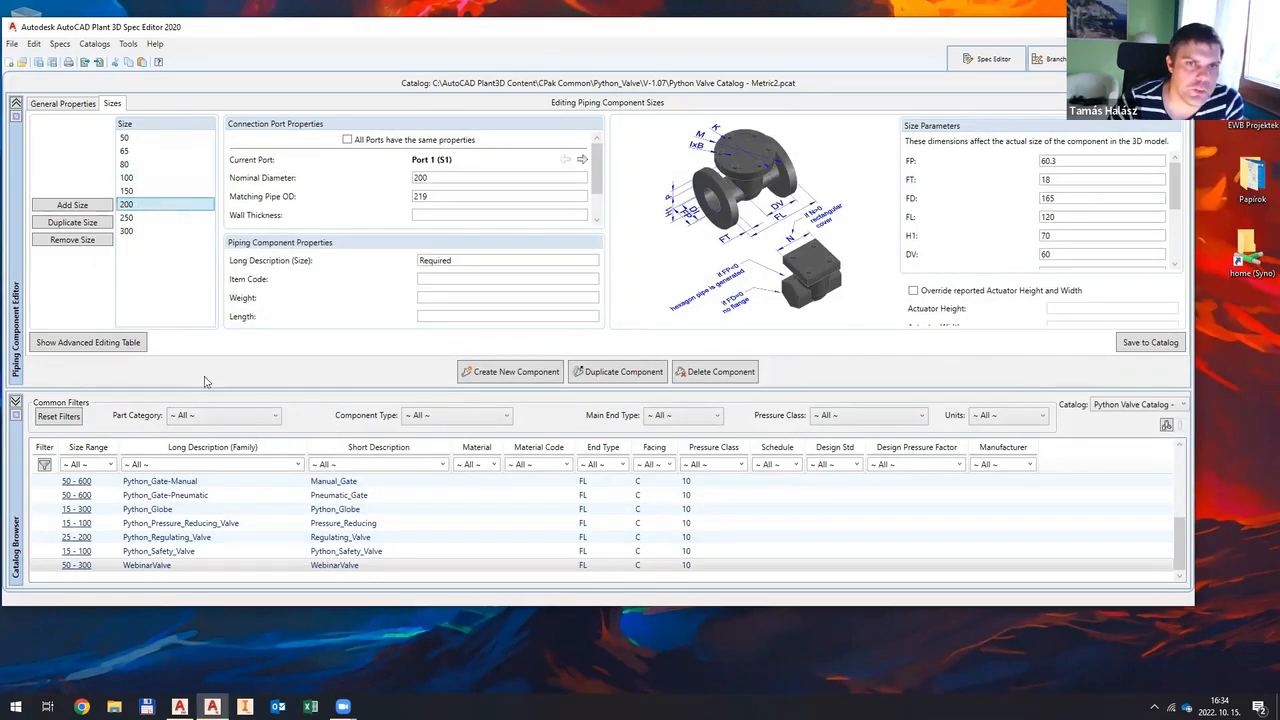
click(387, 553)
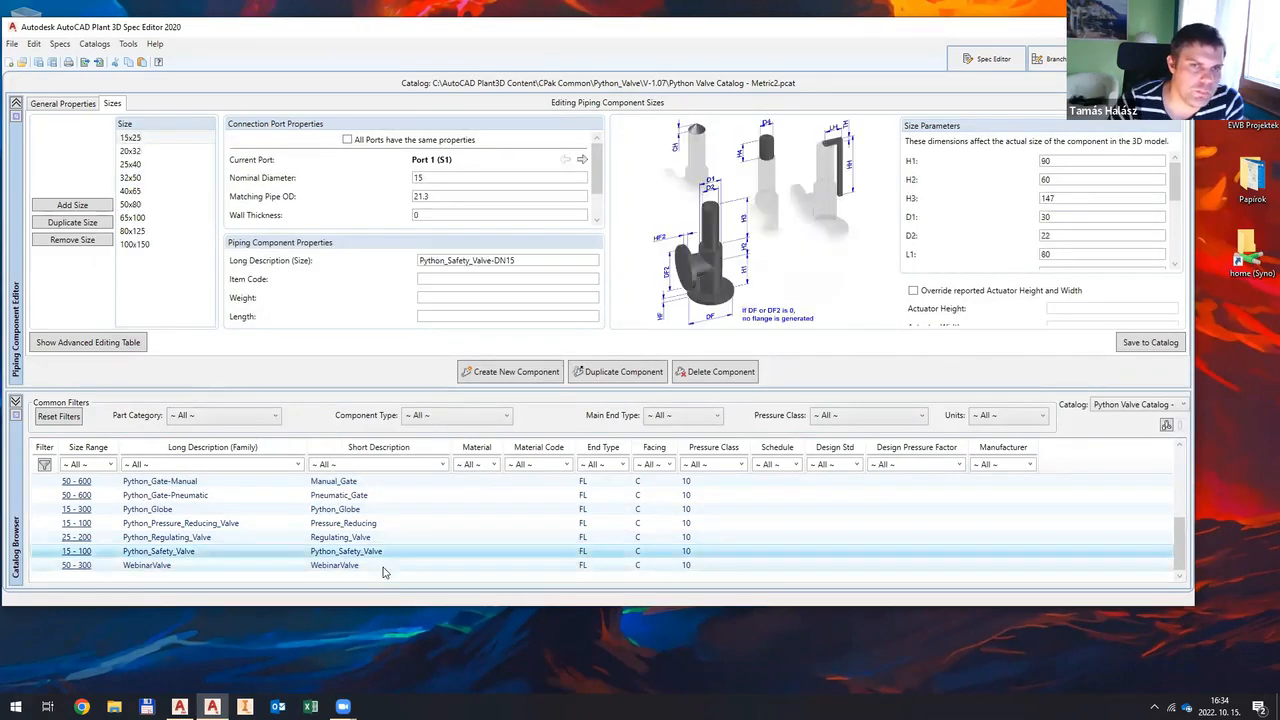
click(383, 566)
click(139, 152)
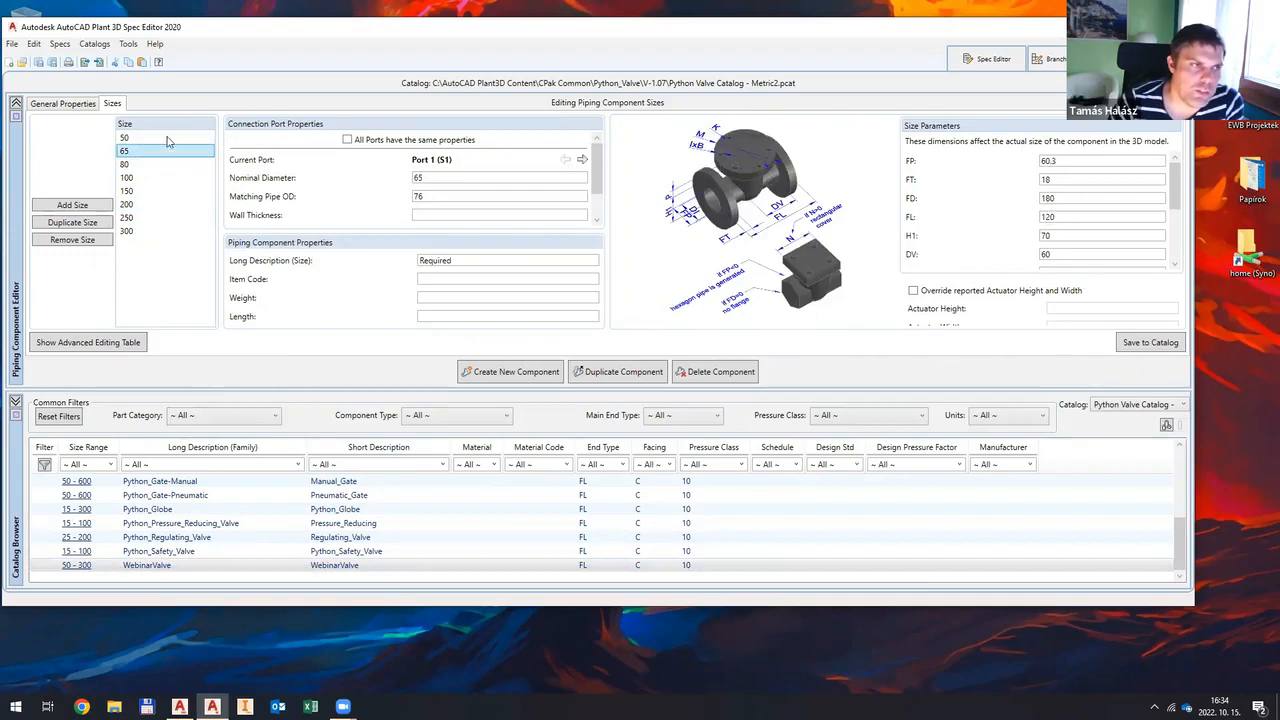
click(155, 165)
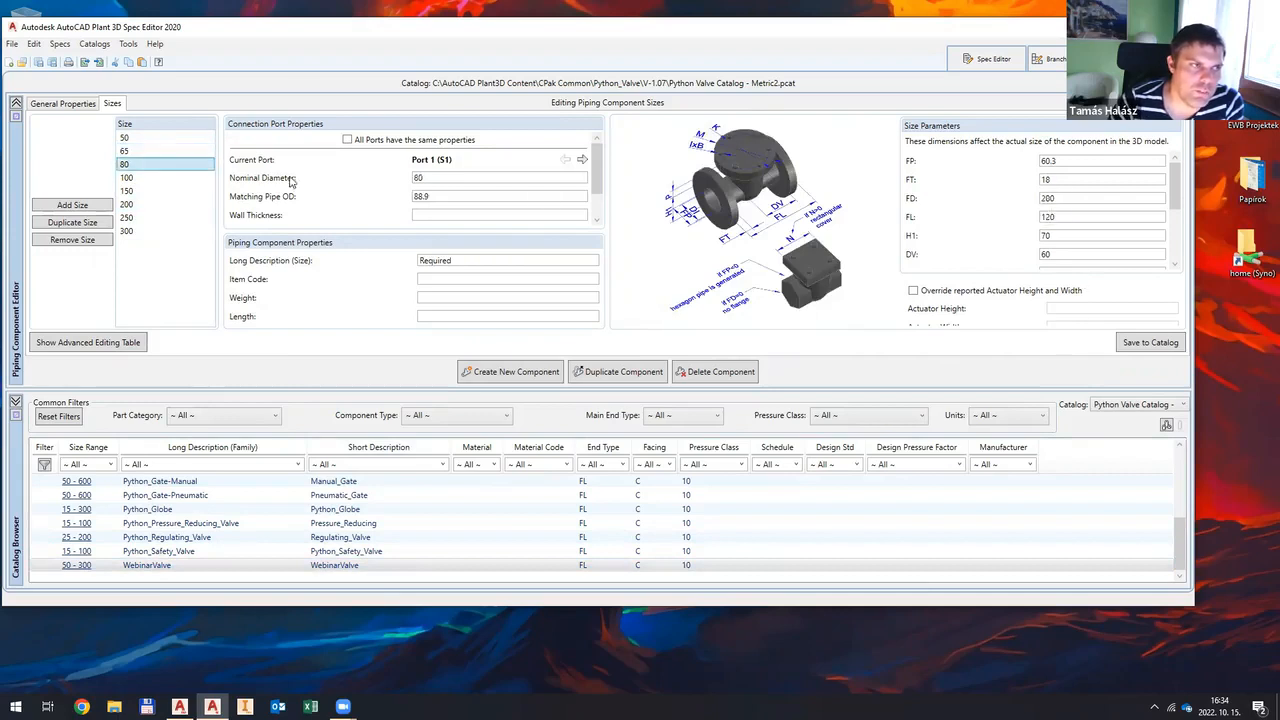
click(170, 178)
click(140, 231)
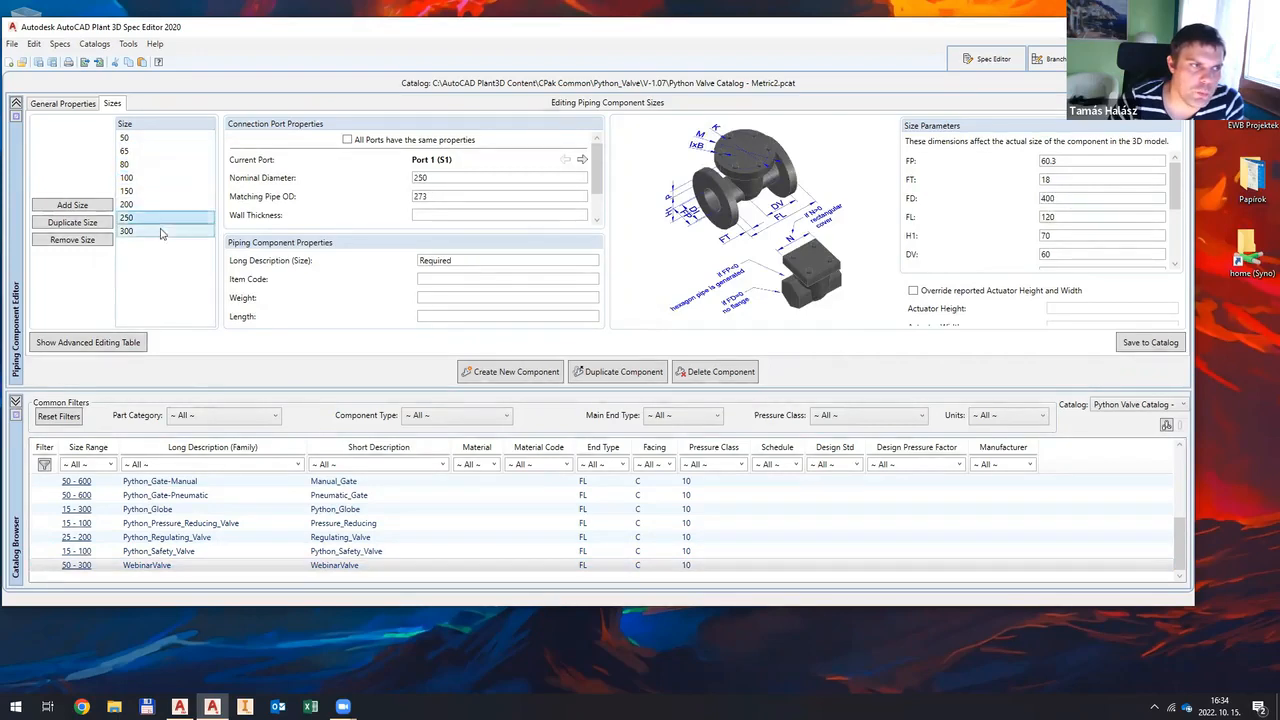
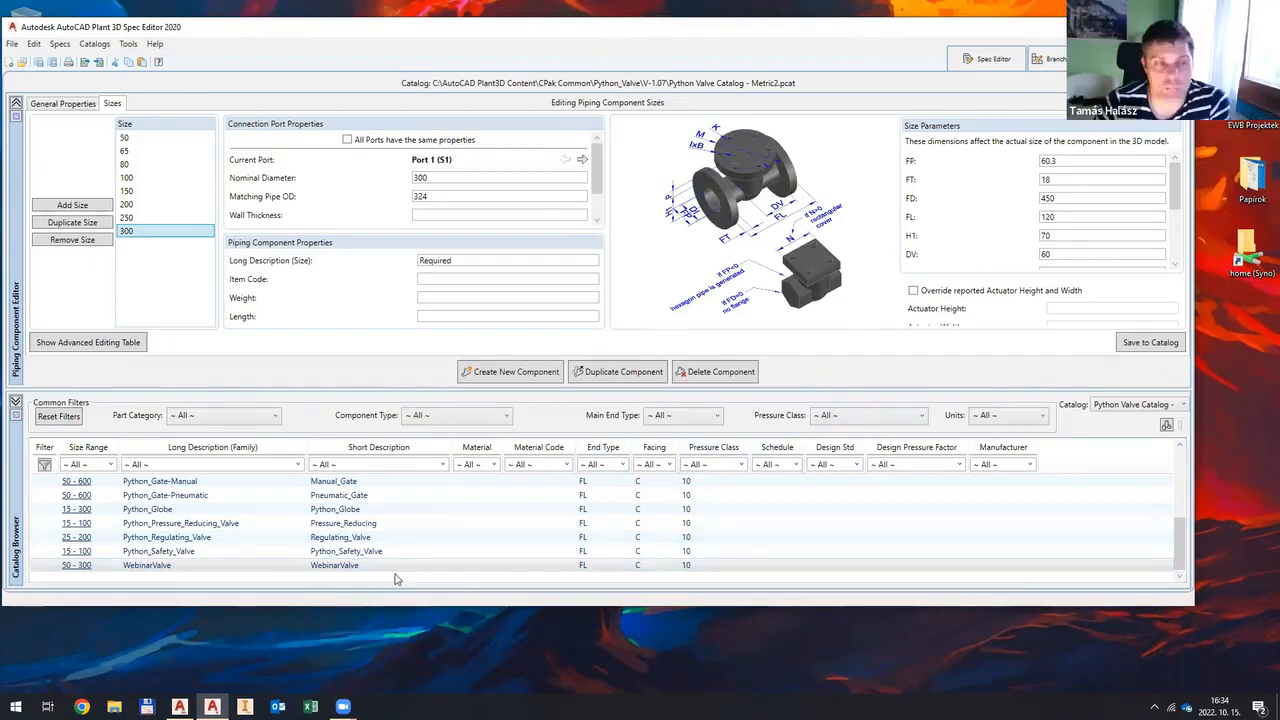
Step: Examine the size parameters of the Python_Gate-Manual valve in the catalog
scroll(190, 500, up, 1)
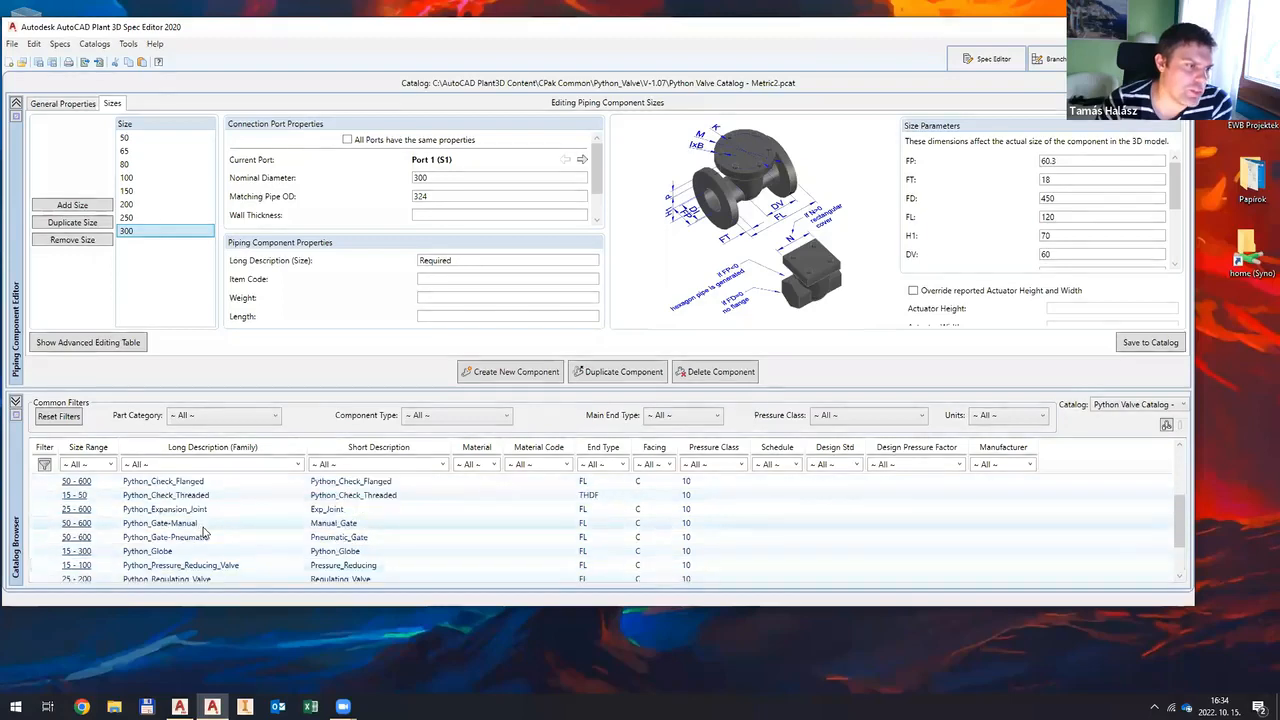
click(194, 524)
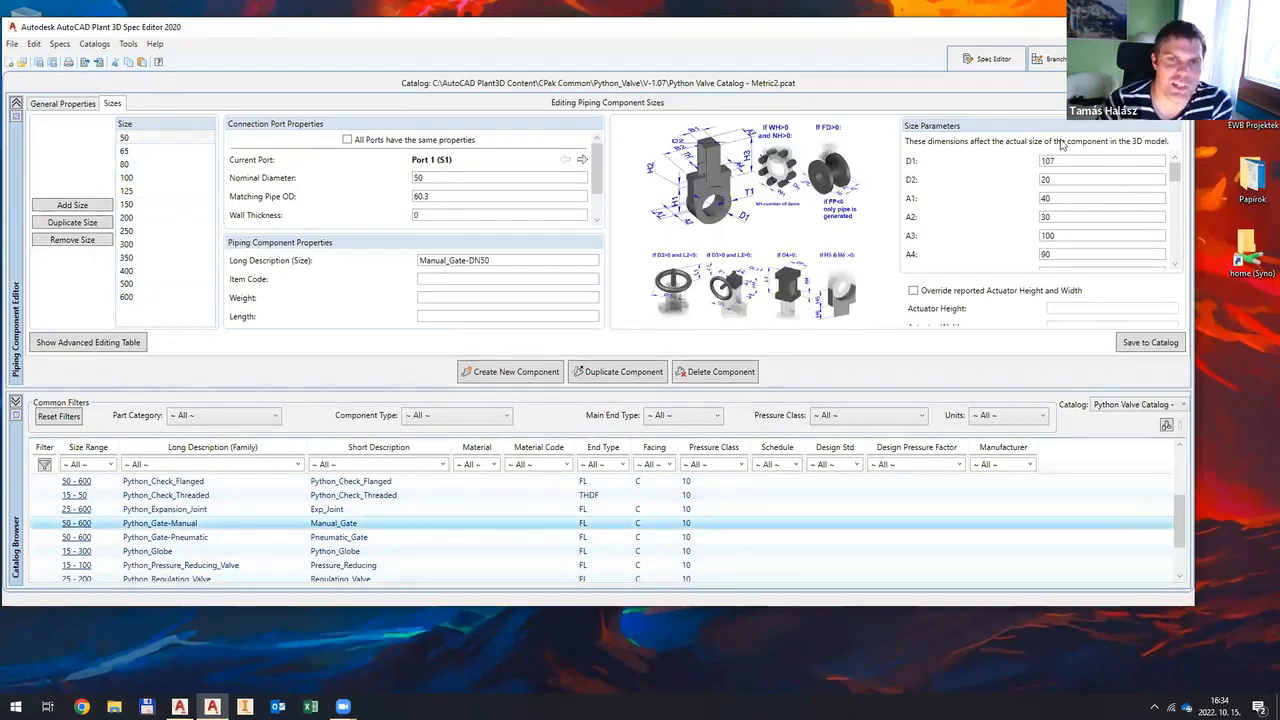
scroll(1058, 213, down, 5)
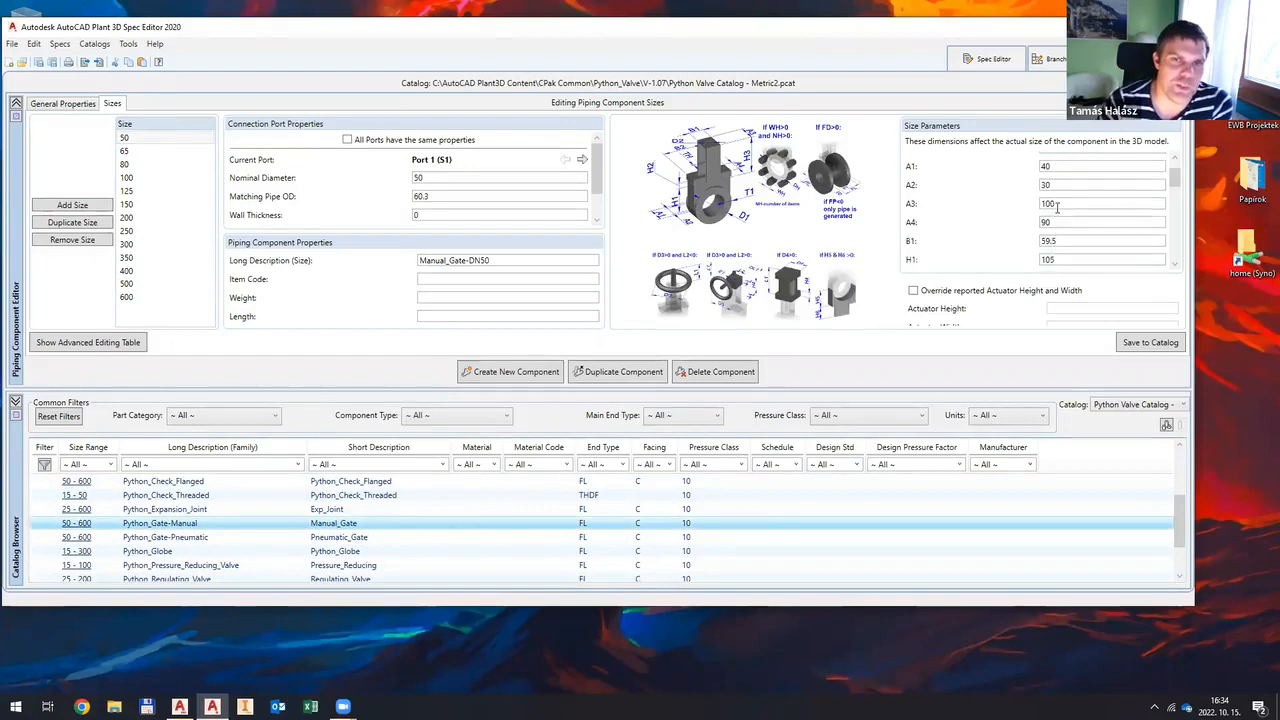
scroll(1070, 250, up, 4)
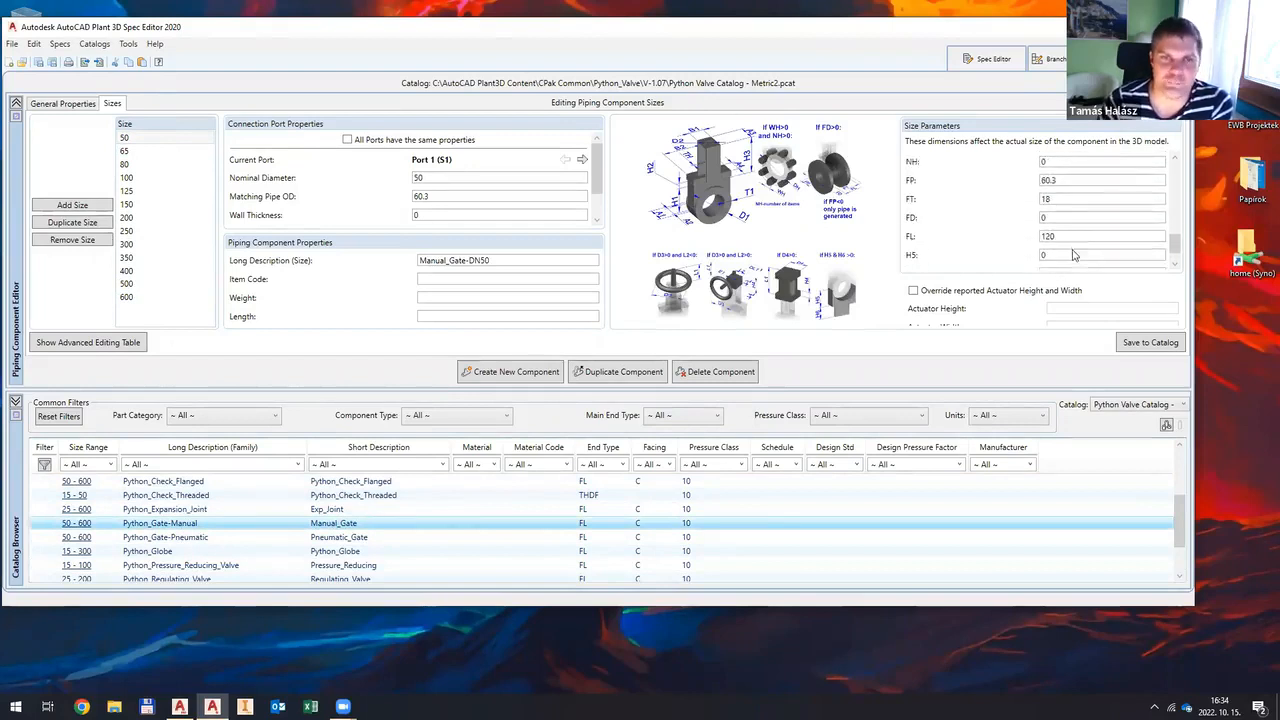
scroll(1073, 256, up, 3)
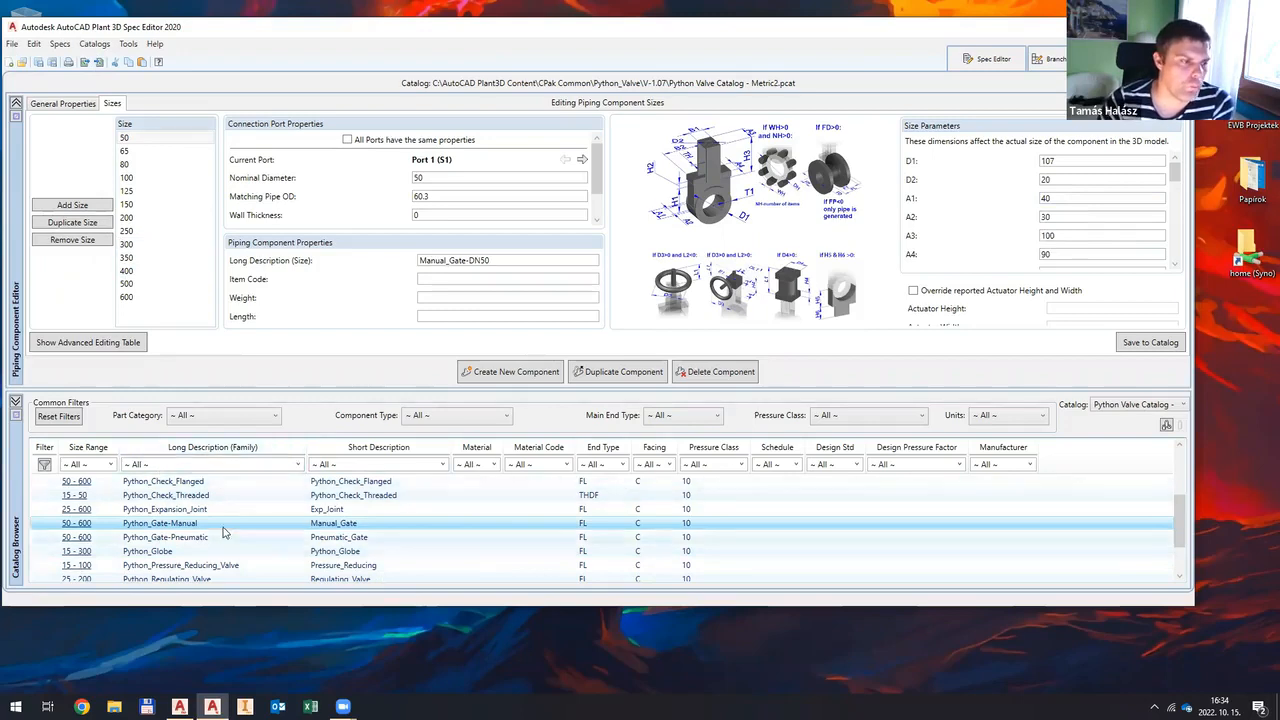
scroll(224, 533, down, 1)
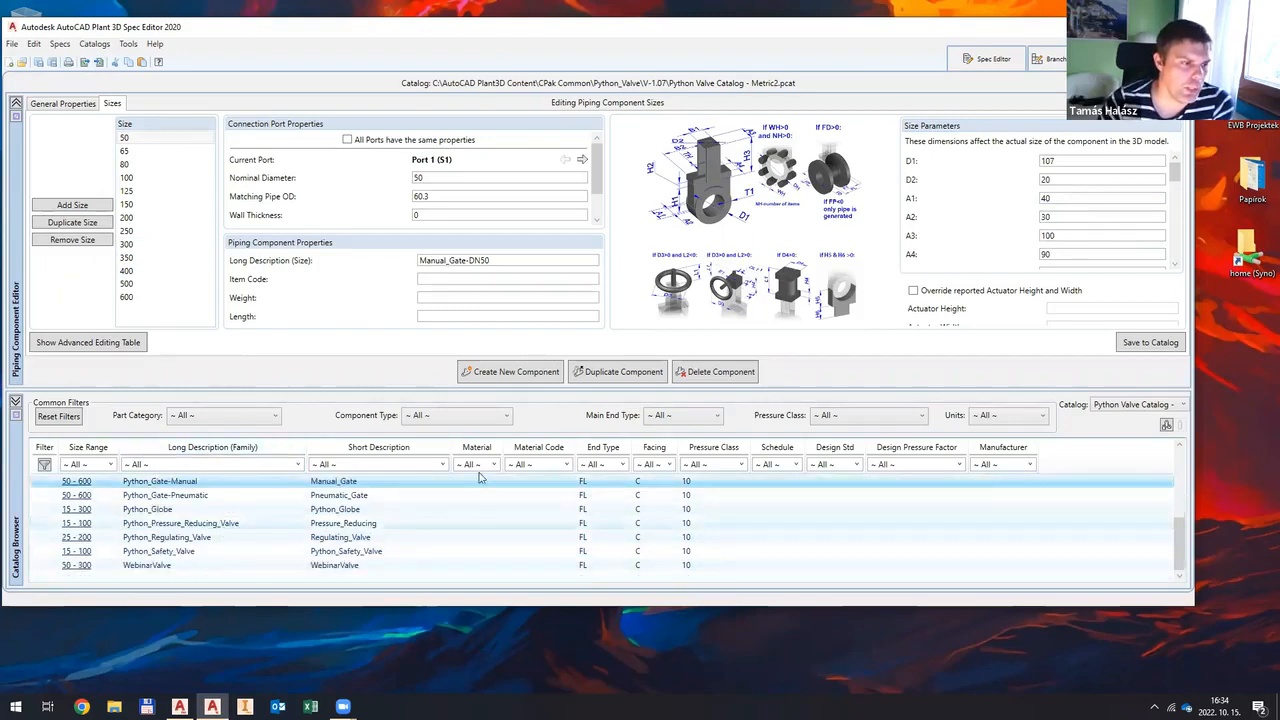
Step: Return to the Webinar spec sheet and load the Python Valve Catalog - Metric2 as its parts source
click(988, 60)
scroll(336, 236, down, 1)
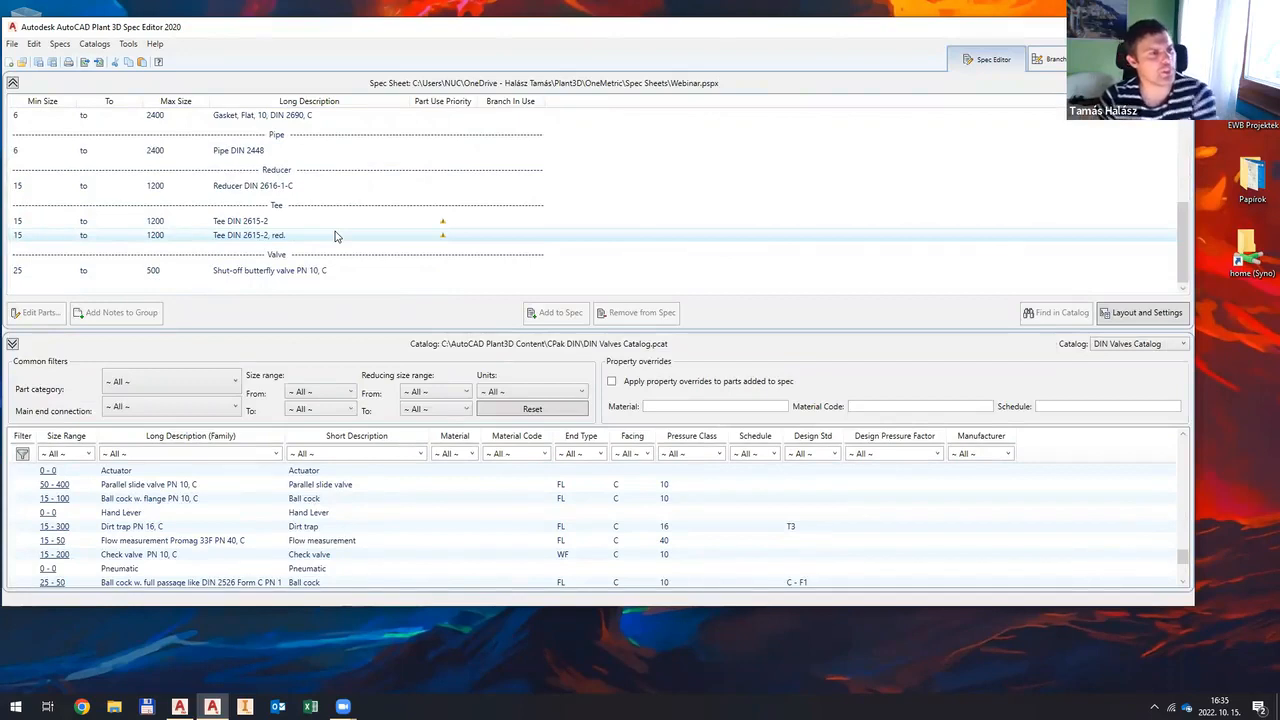
click(376, 270)
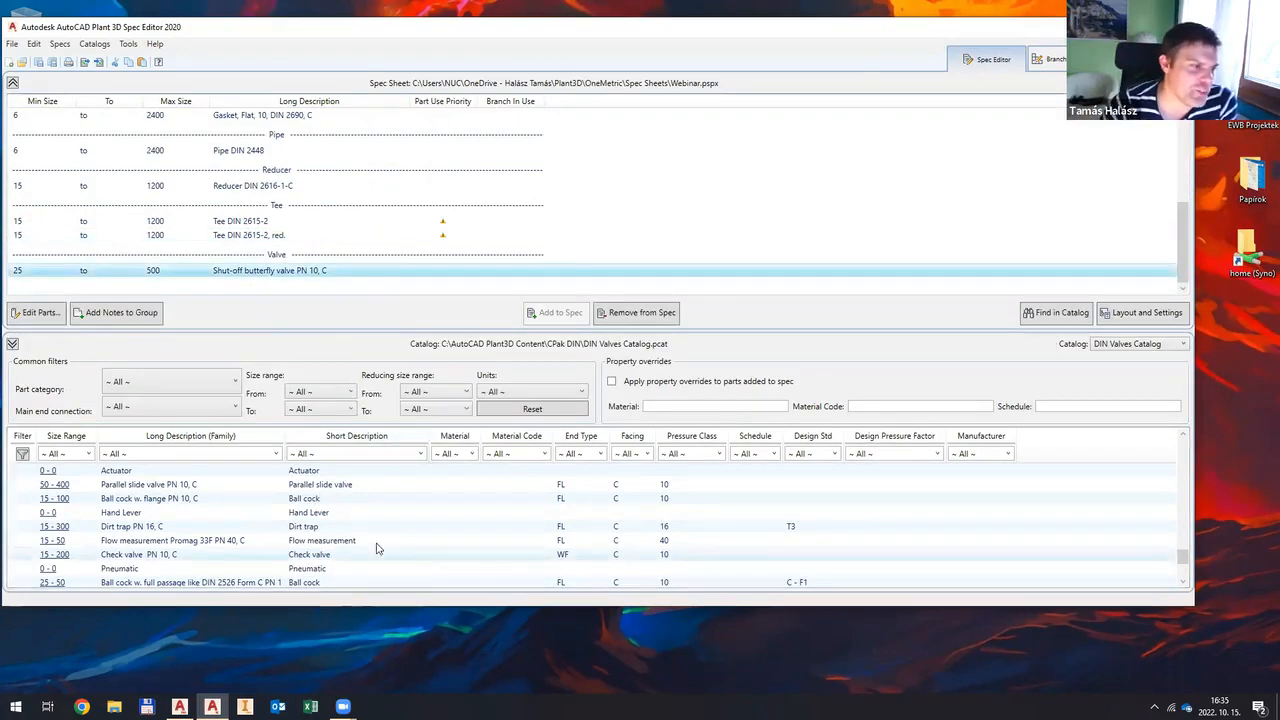
click(1140, 346)
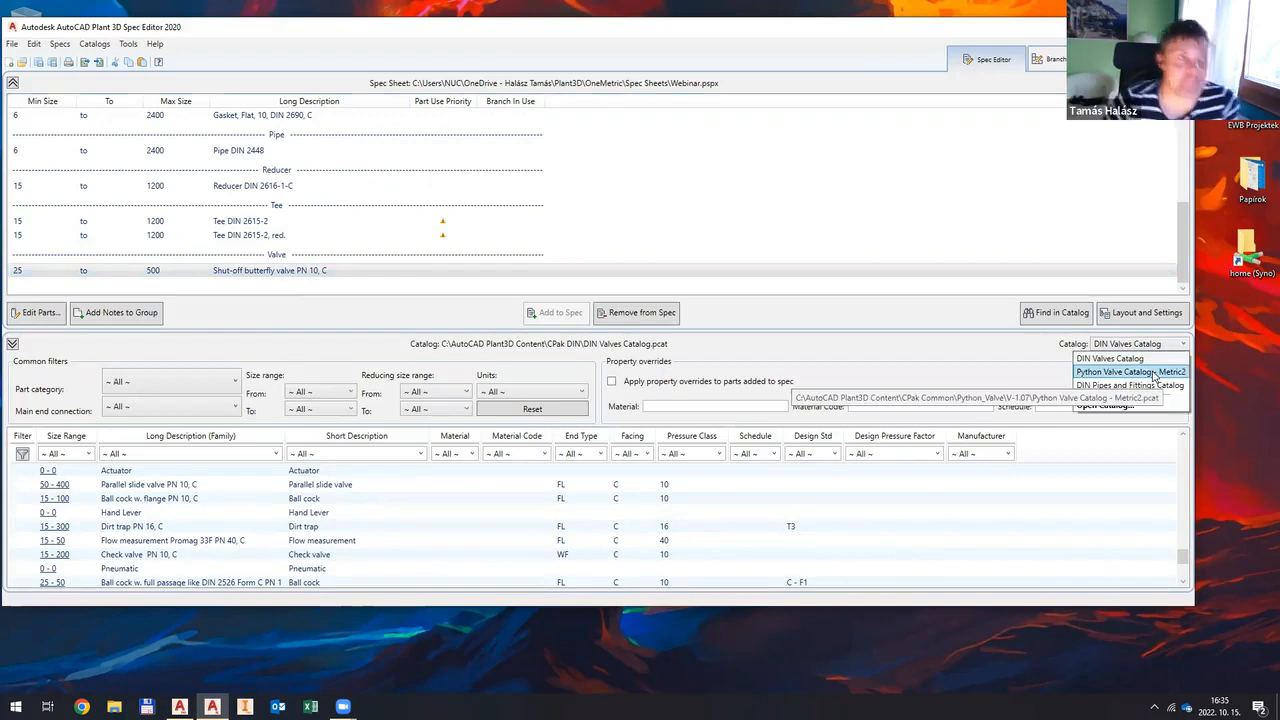
click(1150, 372)
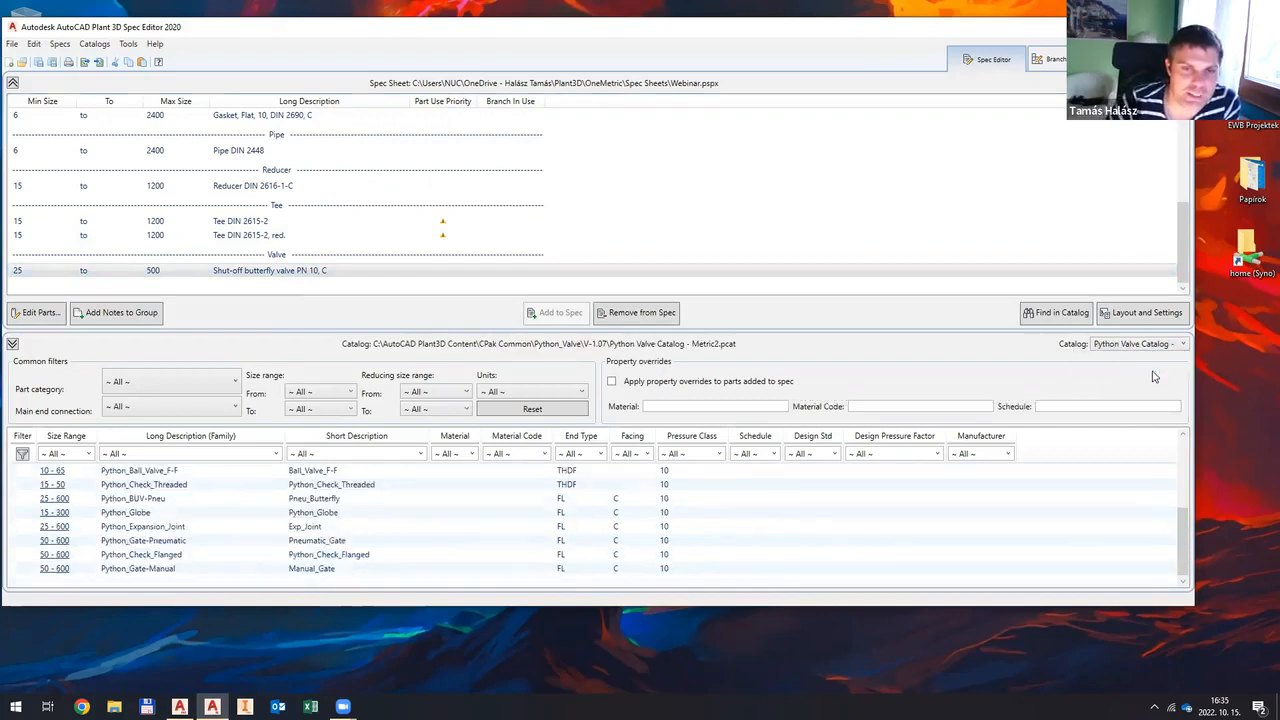
Step: Add the Python_Expansion_Joint from the catalog to the Webinar spec
click(207, 528)
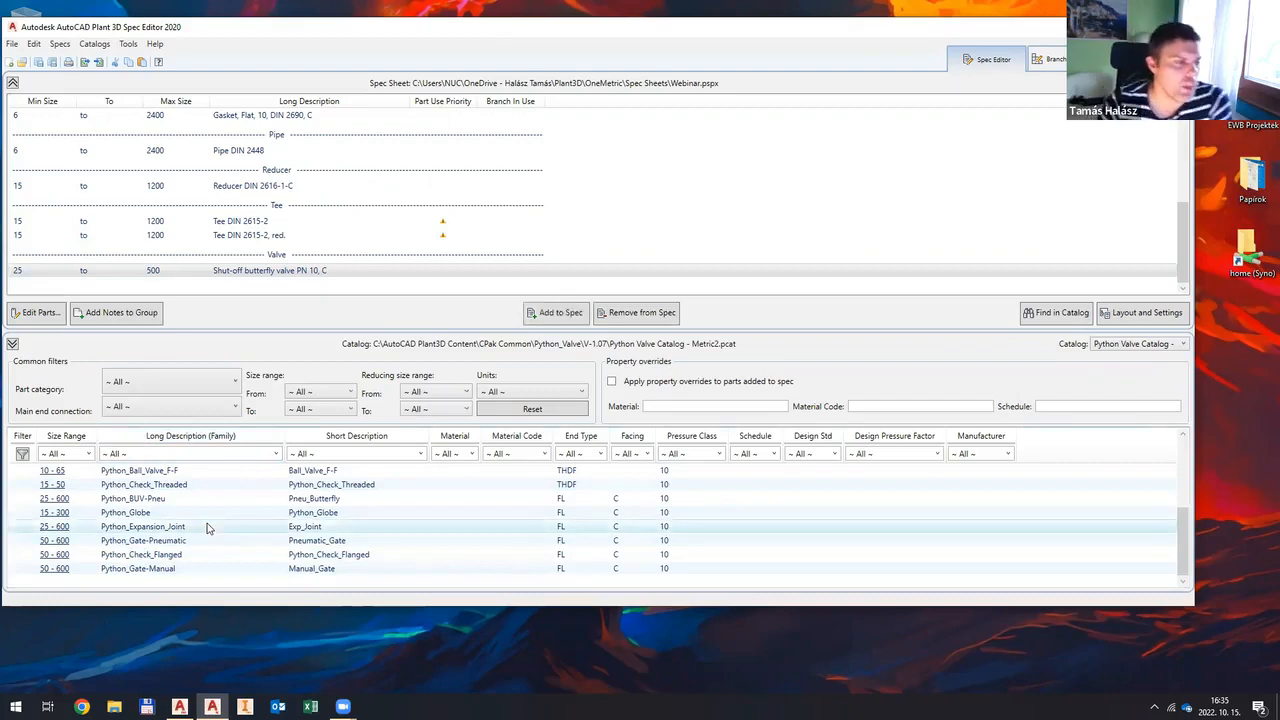
scroll(216, 462, up, 3)
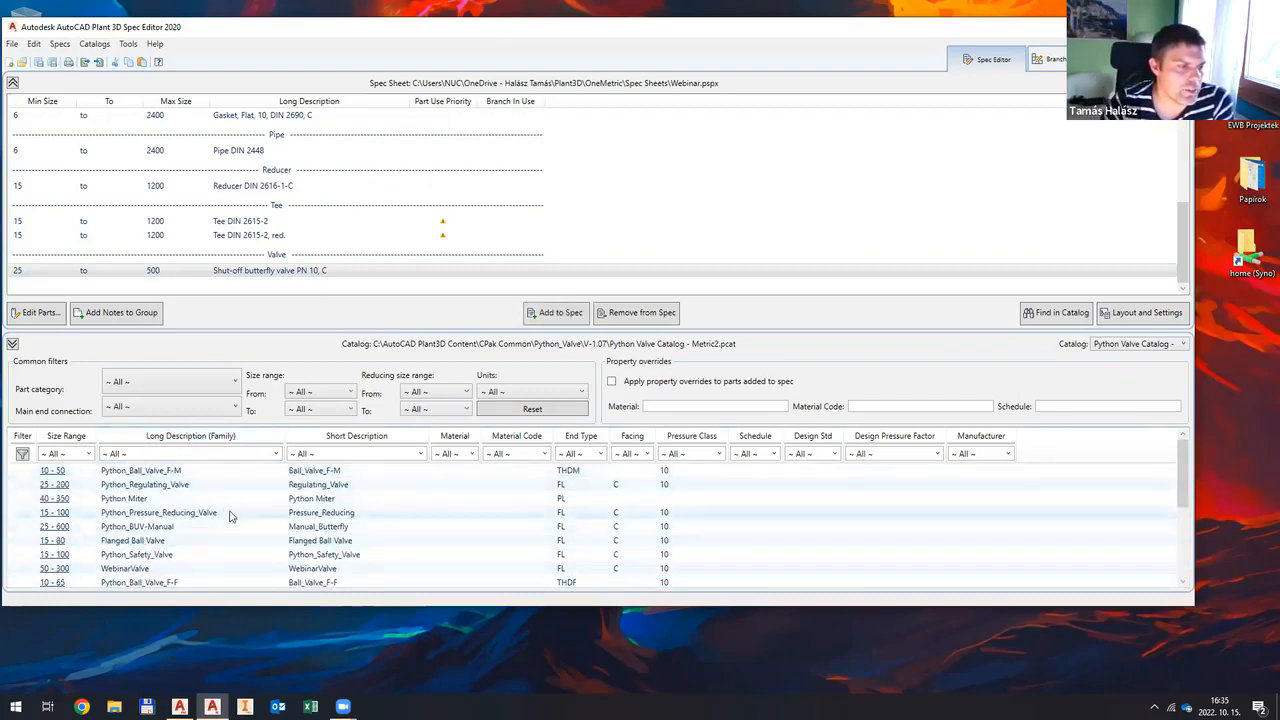
scroll(225, 515, down, 3)
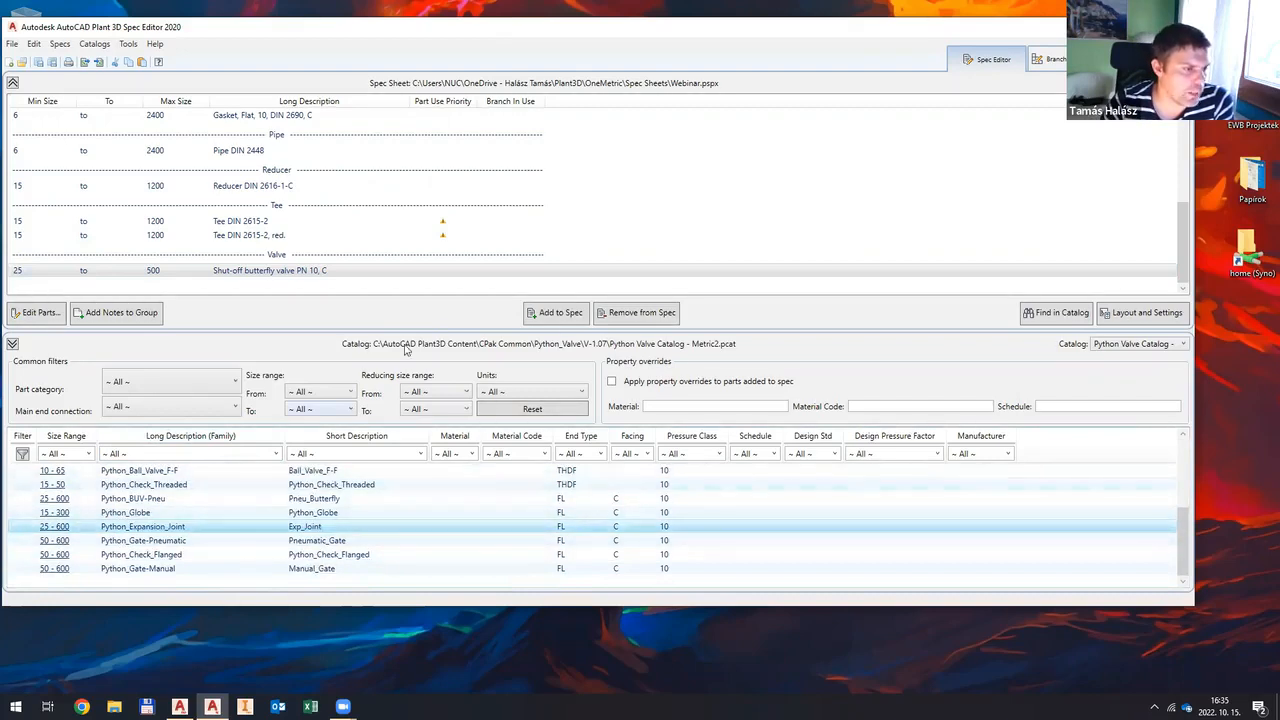
click(539, 316)
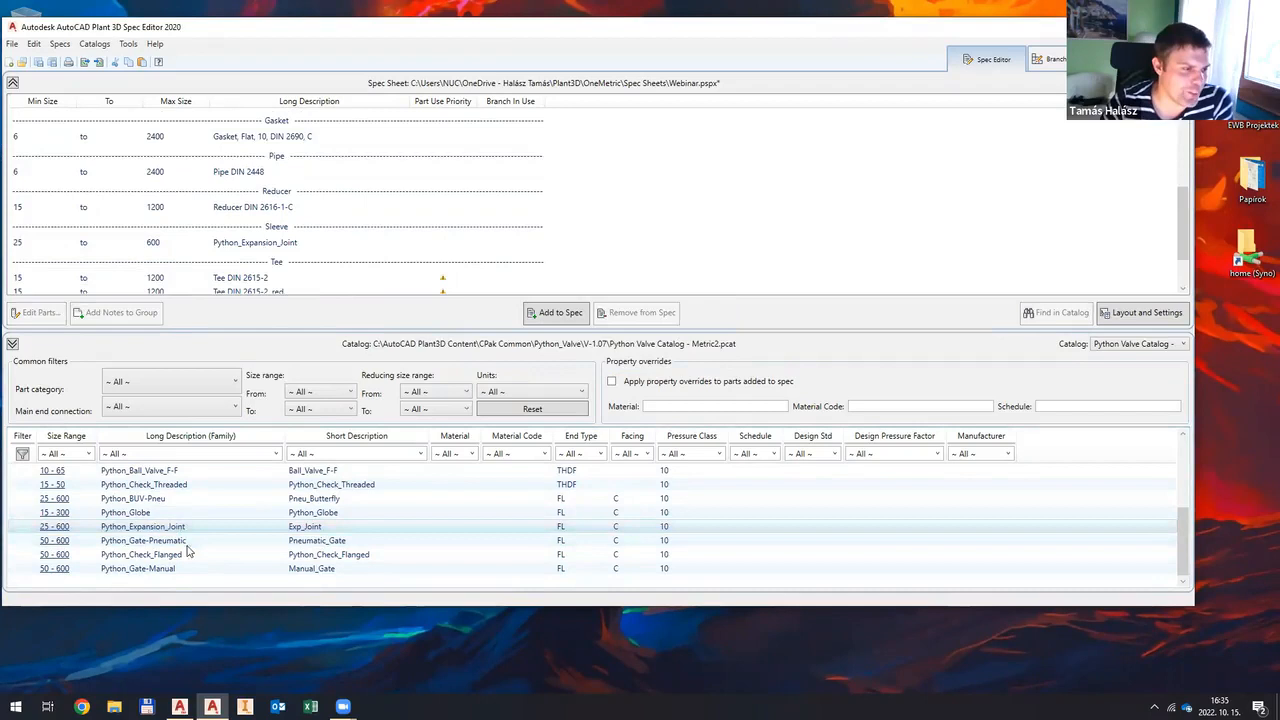
Step: Add Python_Gate-Pneumatic and Python_BUV-Pneu from the catalog to the Webinar spec and save the spec
click(193, 542)
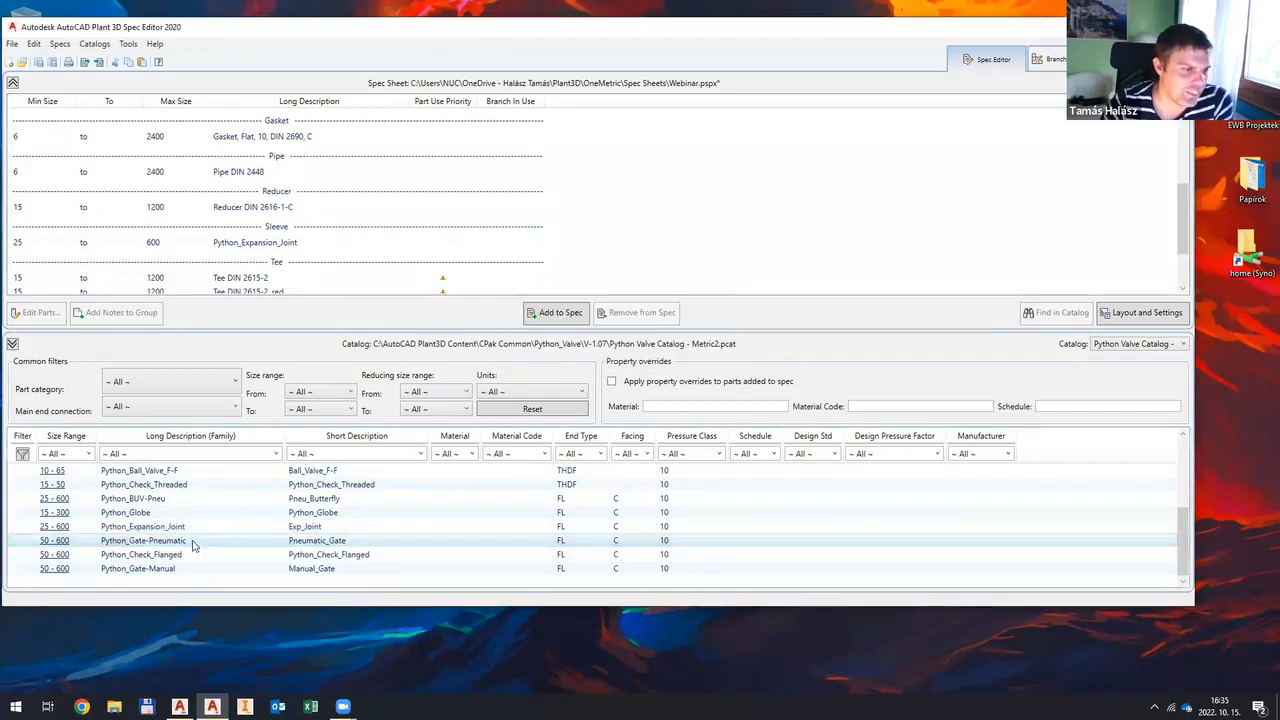
scroll(180, 549, up, 2)
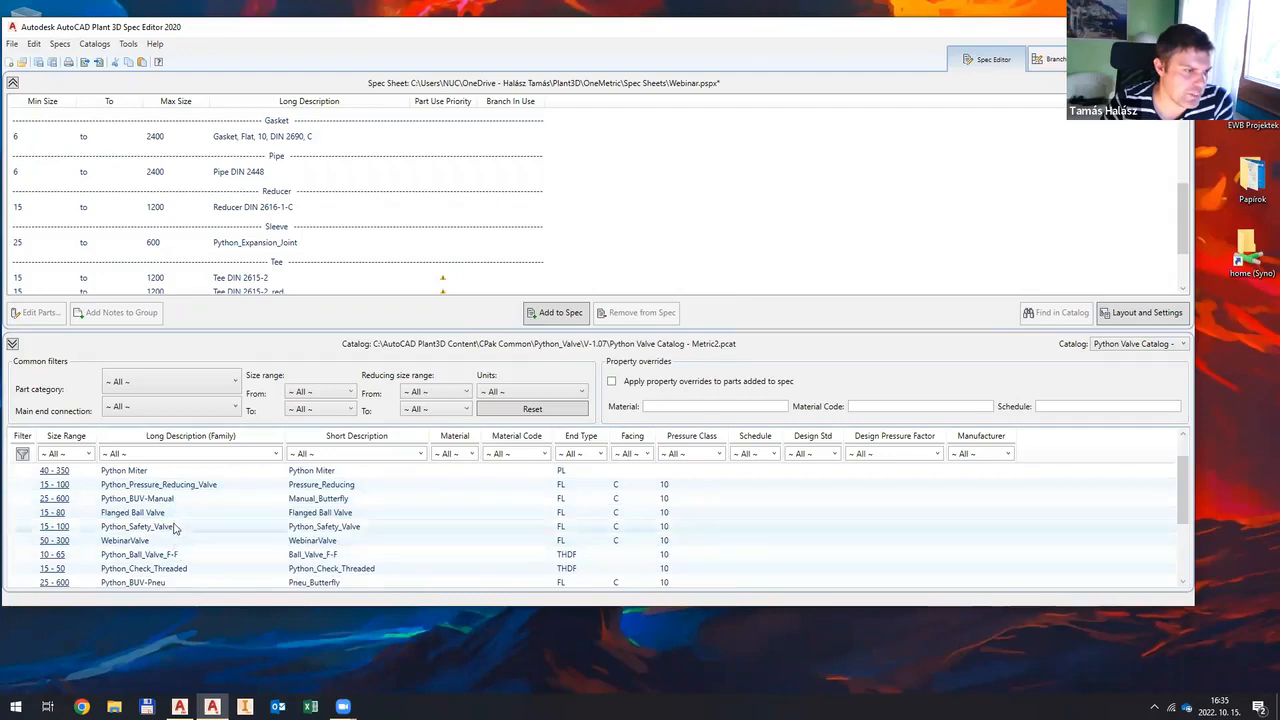
scroll(176, 500, up, 1)
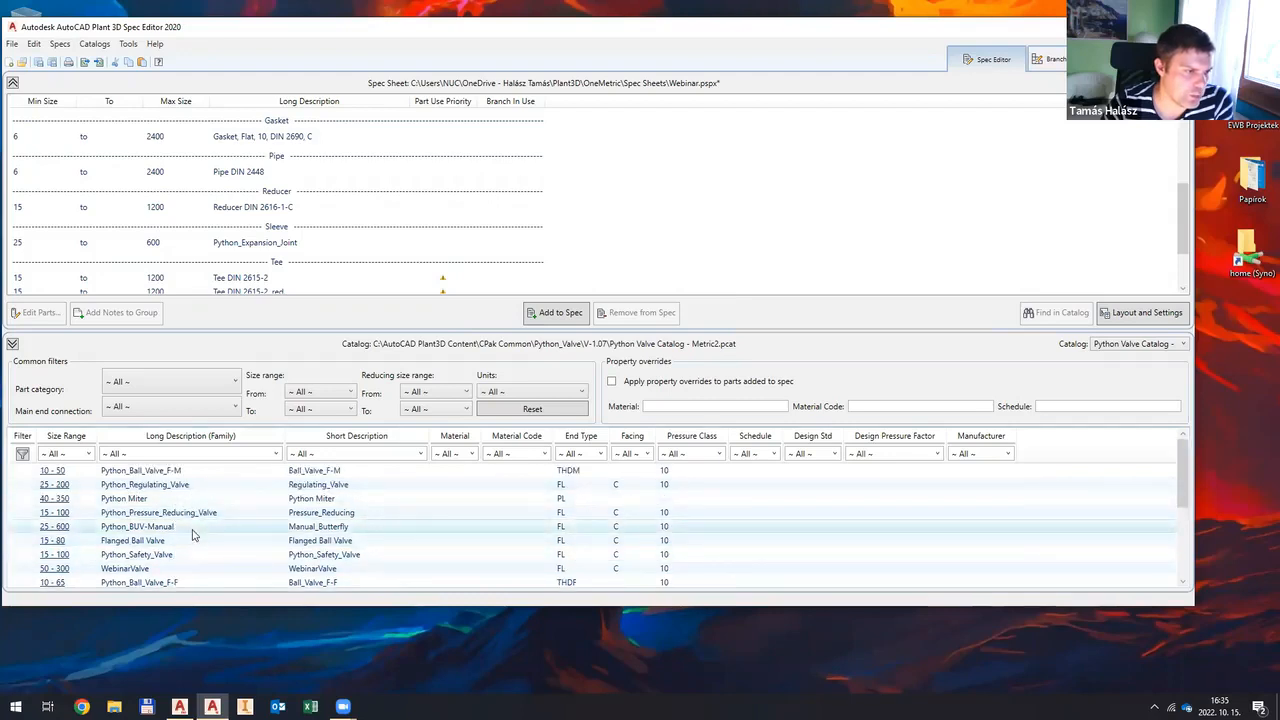
scroll(193, 535, down, 1)
click(194, 568)
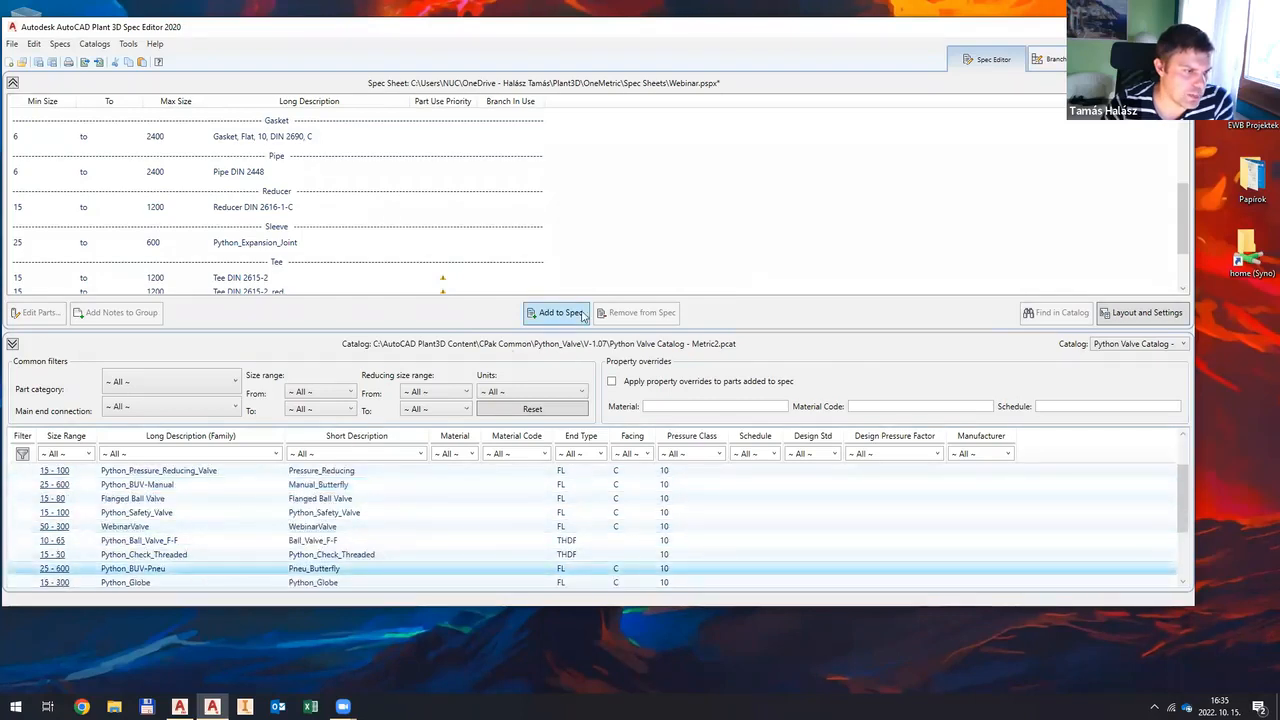
click(37, 61)
Step: Switch to AutoCAD Plant 3D and refresh the spec parts by changing the active spec to Vic-ss and back to Webinar
mouse_move(180, 705)
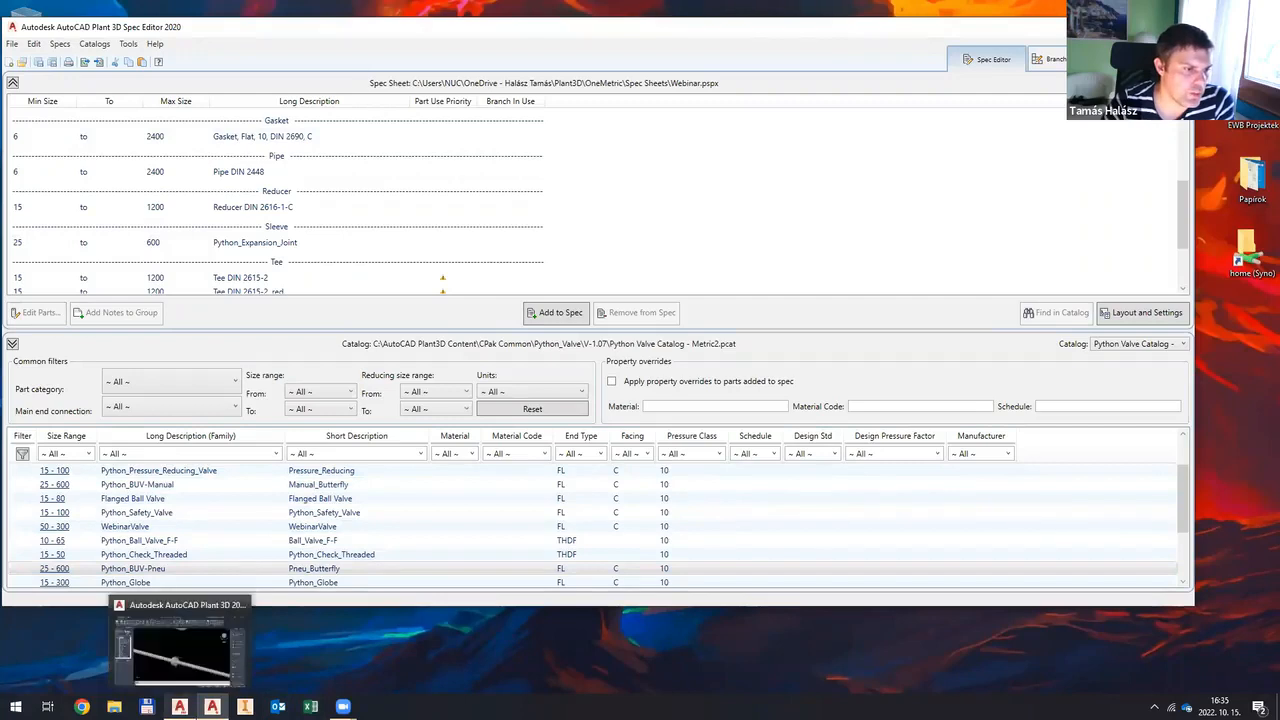
click(195, 667)
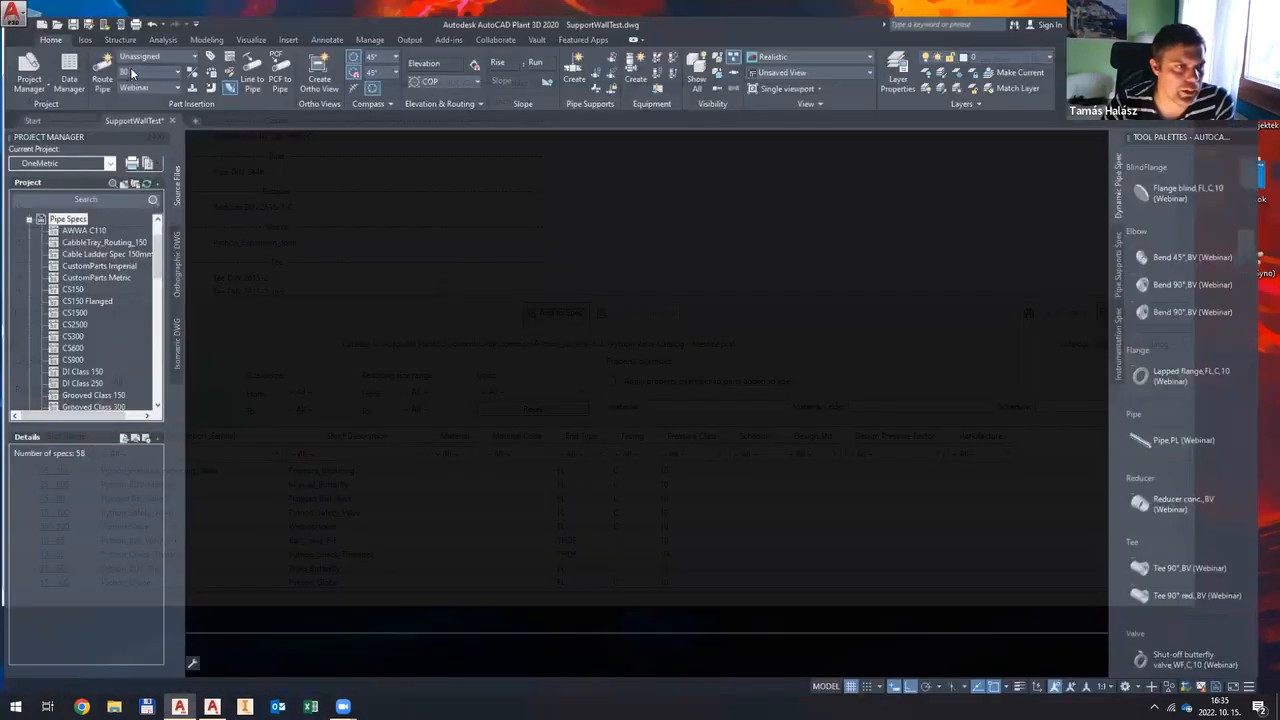
click(147, 72)
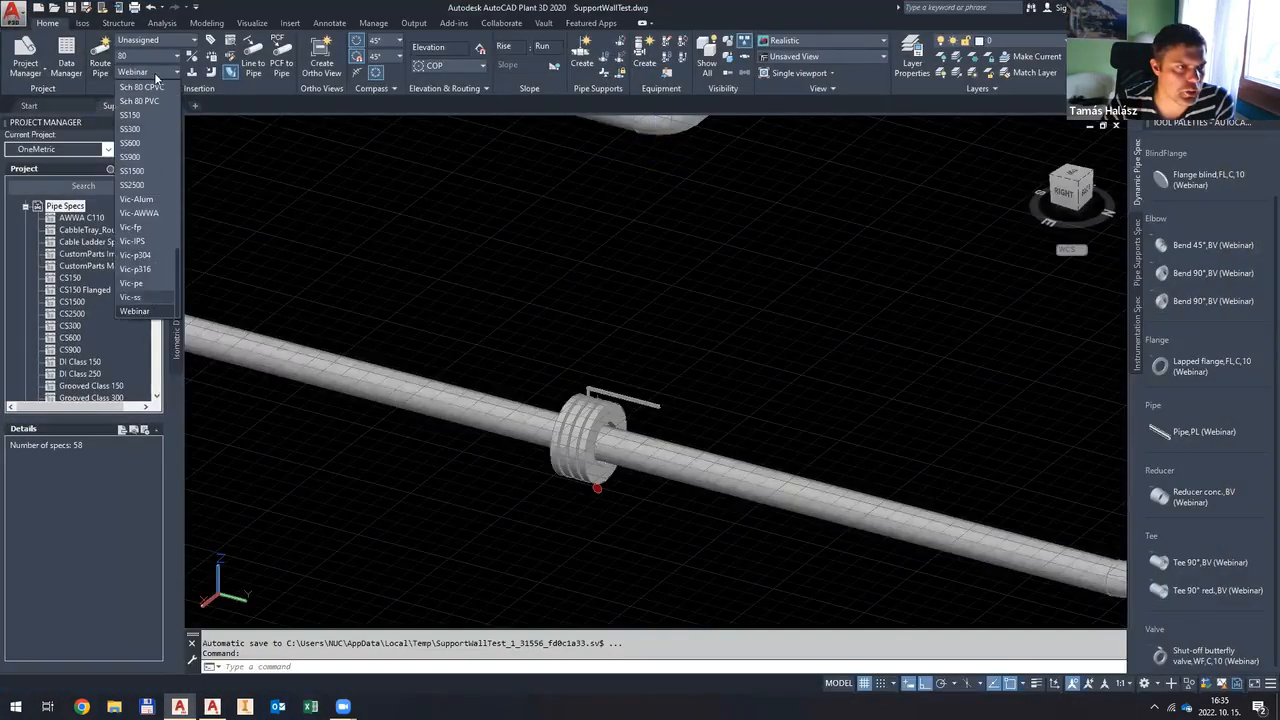
click(147, 297)
click(155, 76)
scroll(149, 312, down, 1)
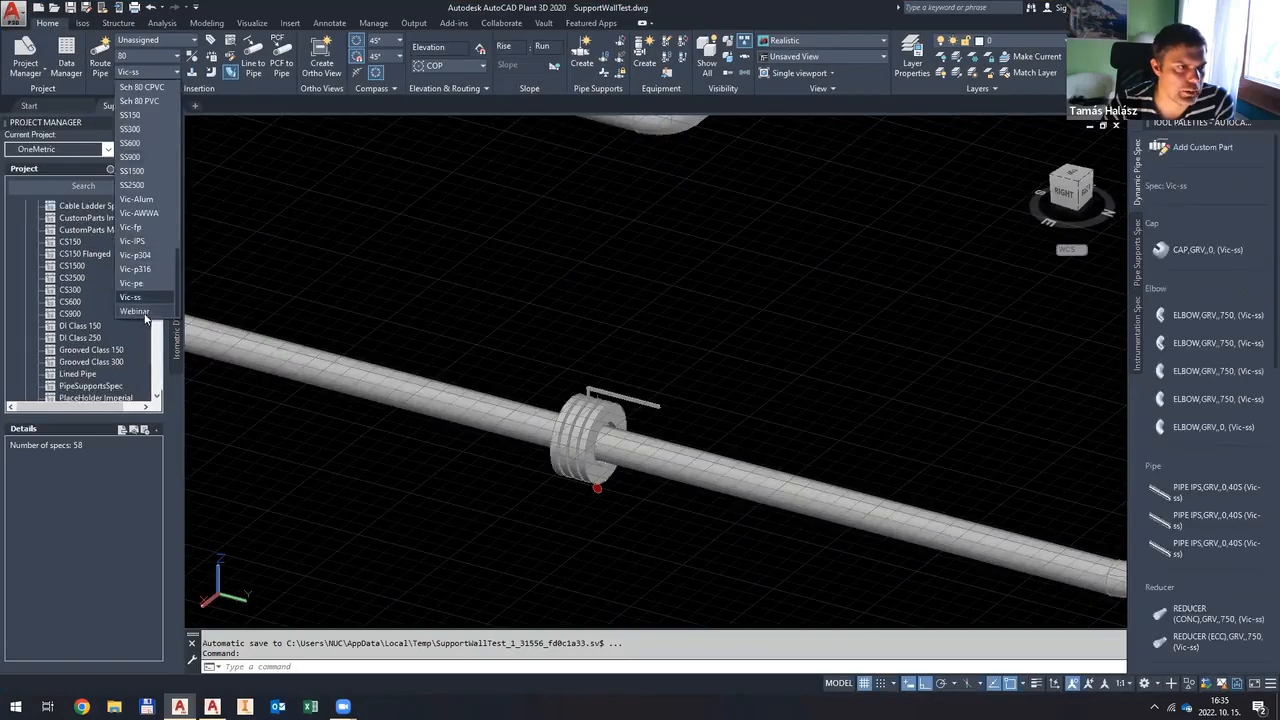
click(149, 312)
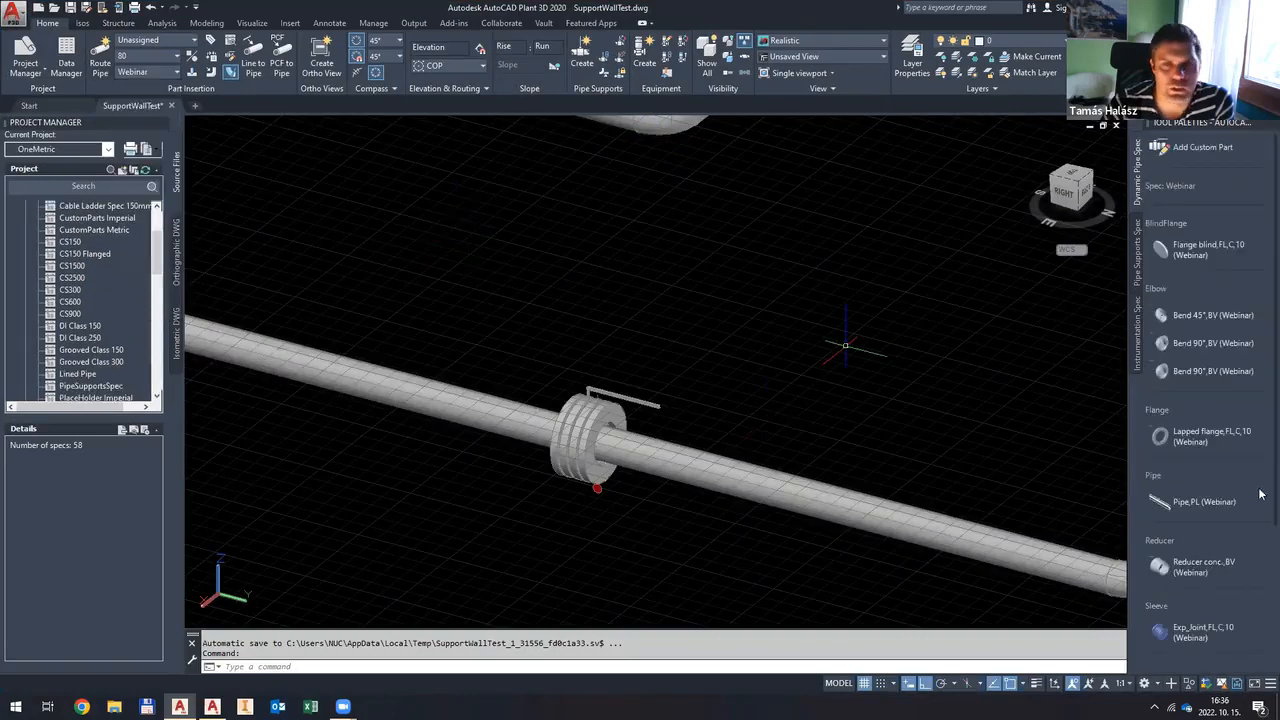
Step: Insert the Exp_Joint,FL,C,10 sleeve into the pipe run between the two outer elbows, accepting the default rotation
scroll(833, 305, down, 2)
scroll(1262, 540, down, 4)
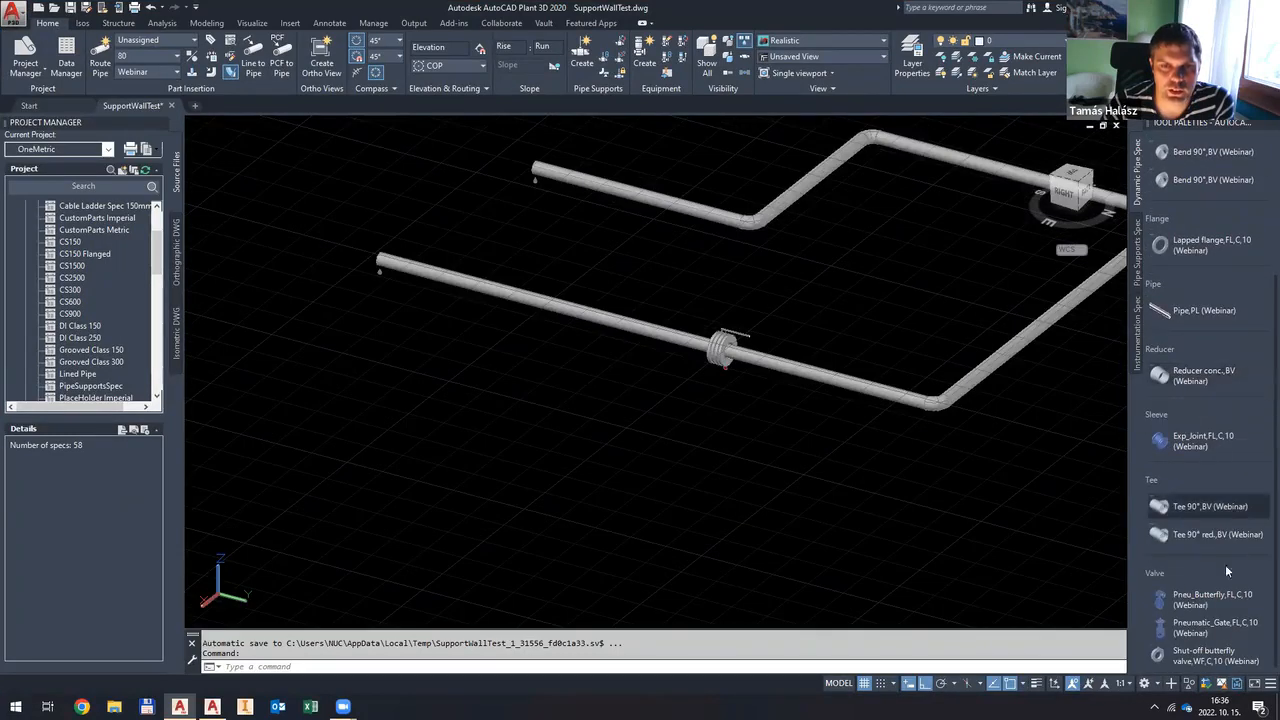
middle_drag(897, 301, 706, 397)
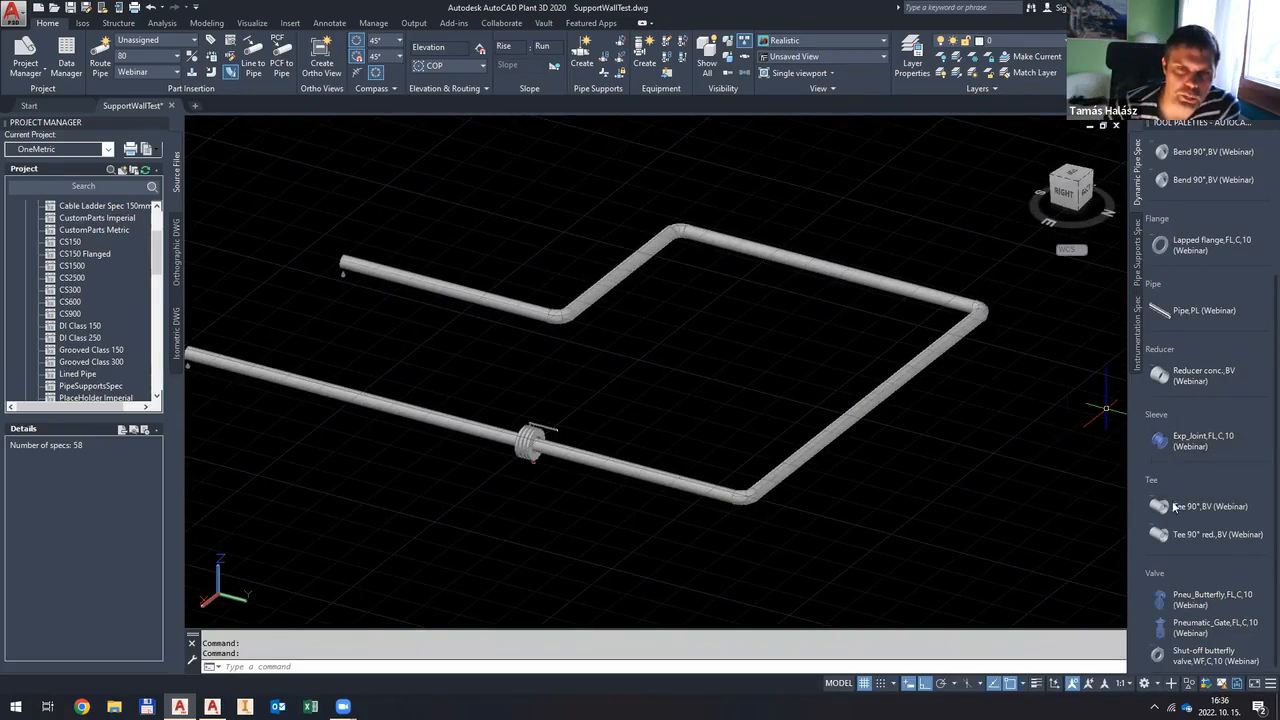
click(1150, 444)
scroll(757, 430, up, 3)
click(771, 445)
key(Return)
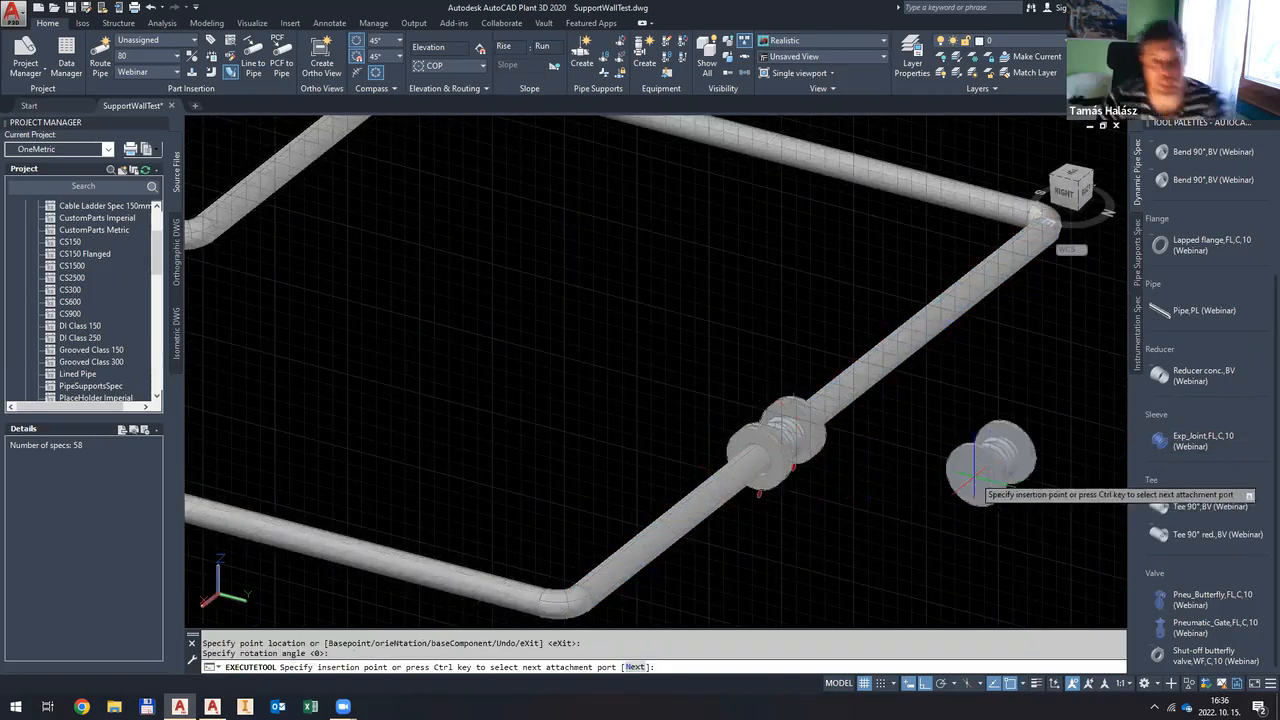
key(Escape)
Step: Inspect the inserted expansion joint and its flanges up close and from several angles
scroll(846, 340, up, 3)
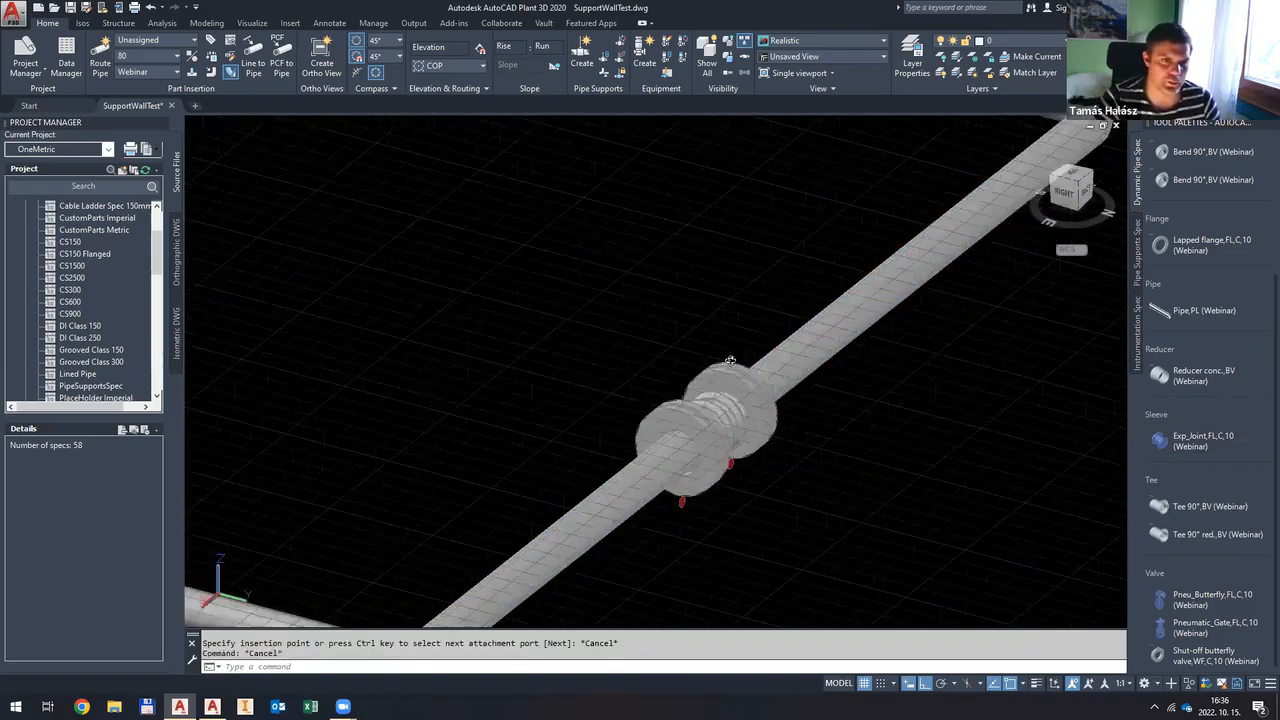
shift+middle_drag(801, 351, 688, 364)
scroll(600, 355, up, 4)
shift+middle_drag(650, 415, 625, 425)
scroll(606, 410, down, 7)
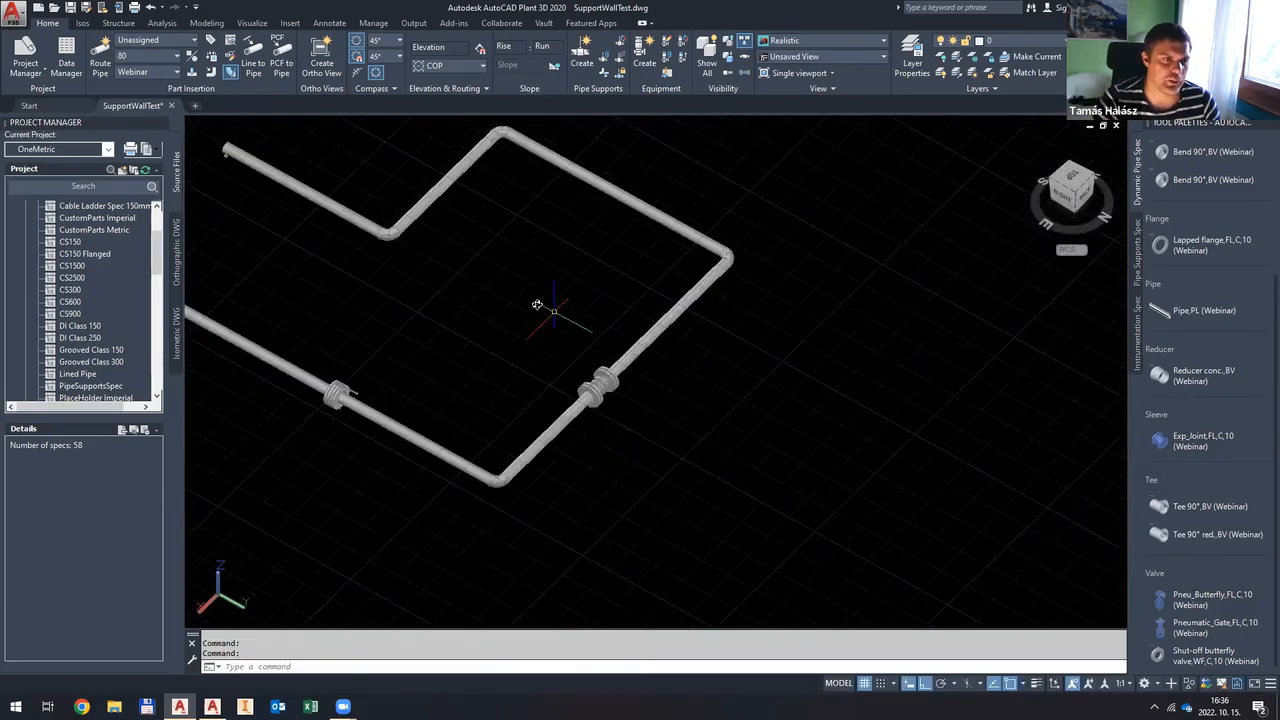
shift+middle_drag(550, 306, 524, 306)
scroll(547, 303, up, 2)
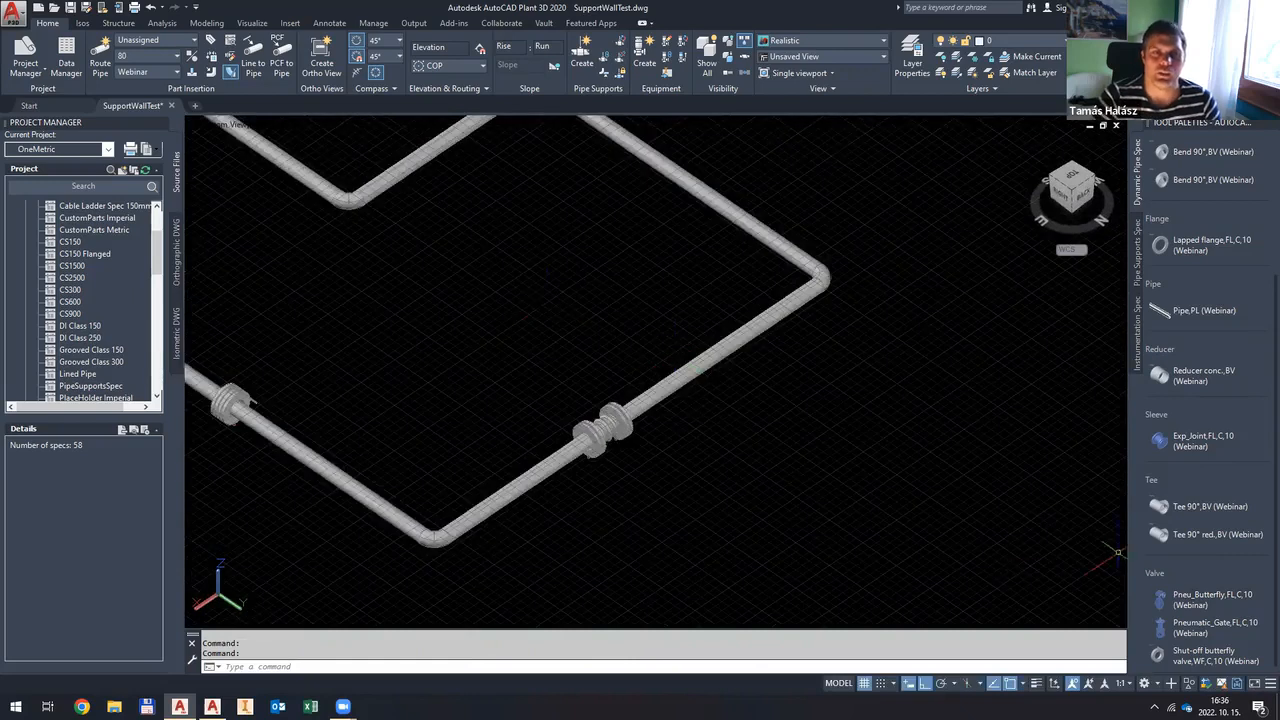
Step: Insert the Pneu_Butterfly,FL,C,10 valve near the far elbow of the upper pipe segment with the default rotation
click(1161, 600)
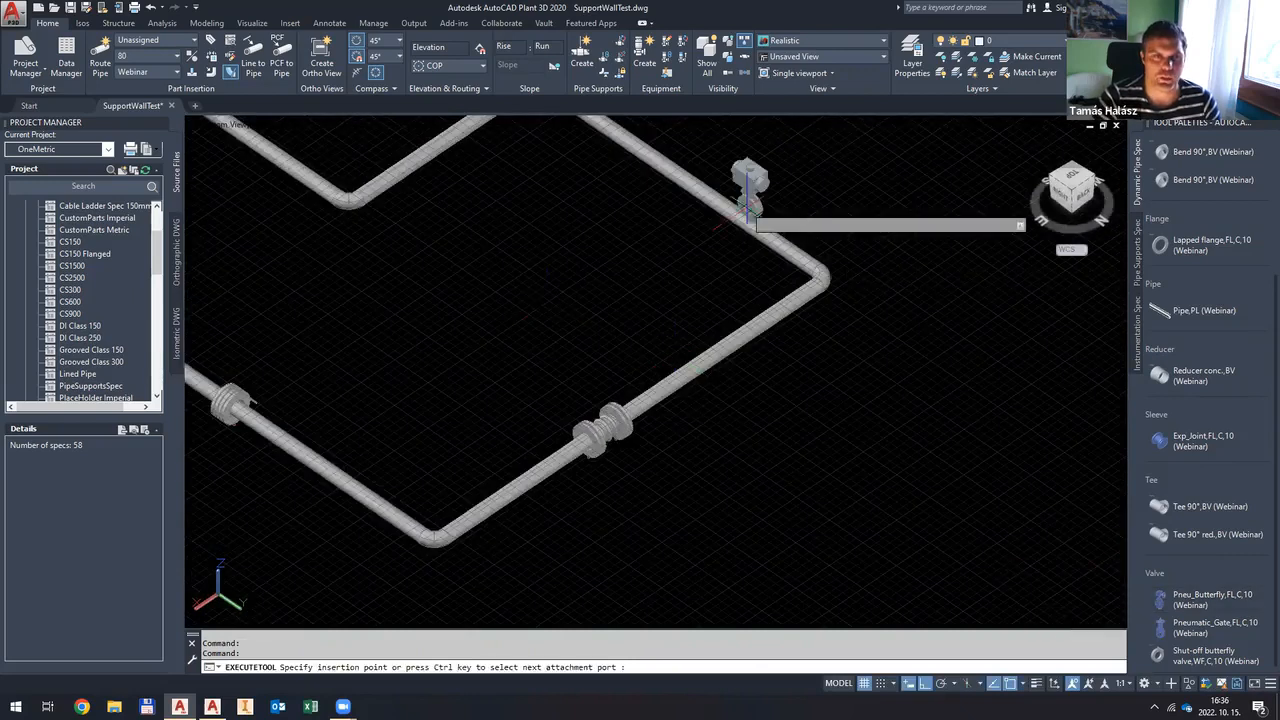
middle_drag(740, 215, 775, 441)
click(657, 363)
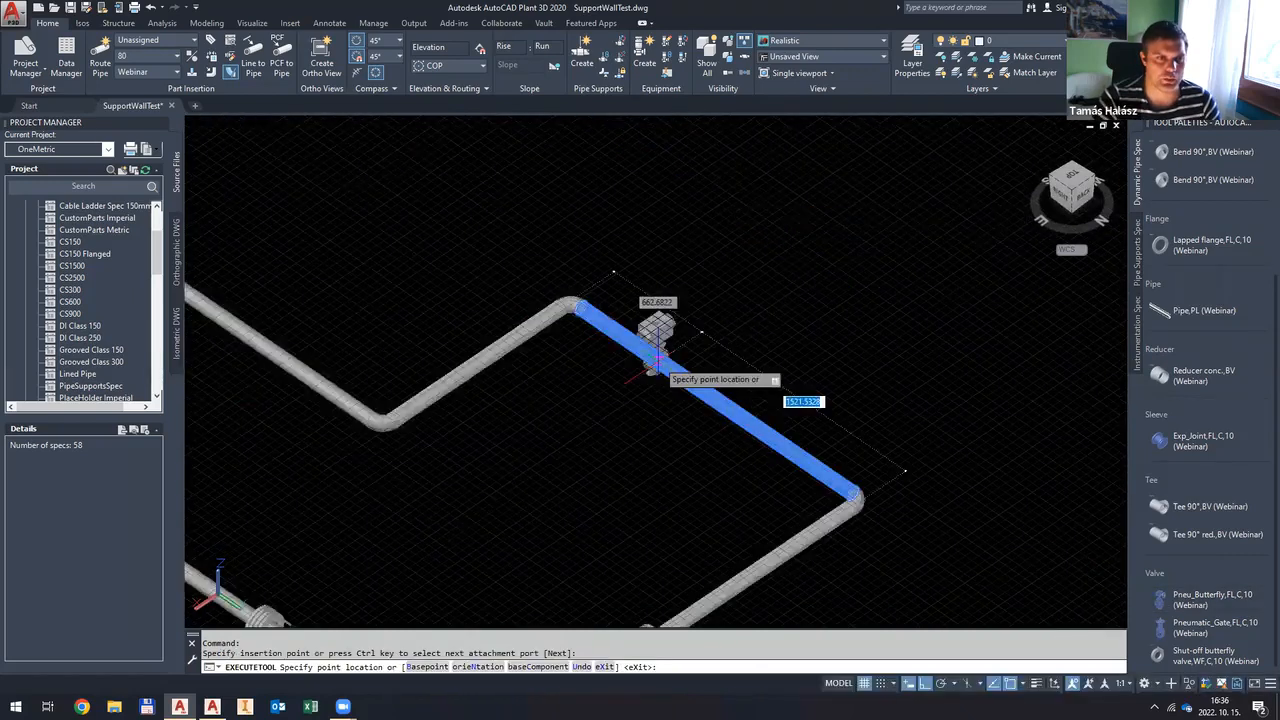
scroll(657, 363, up, 3)
key(Return)
key(Return)
key(Escape)
key(Escape)
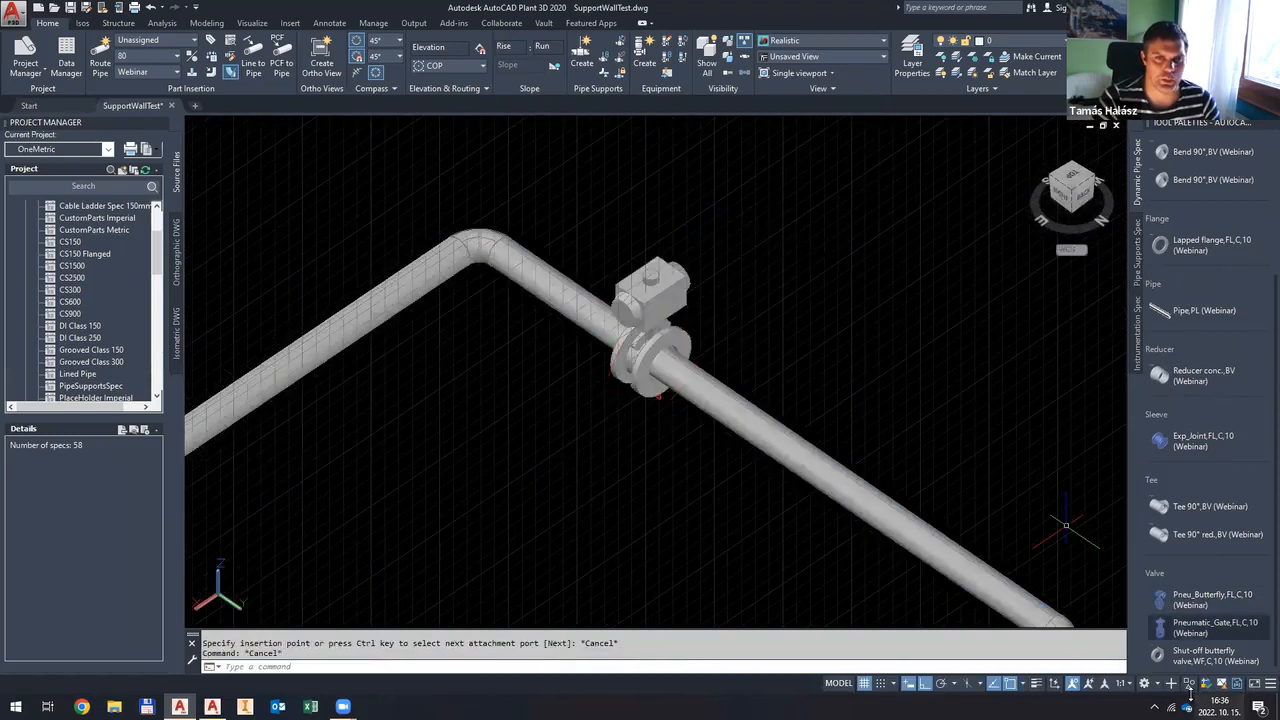
Step: Insert the Pneumatic_Gate,FL,C,10 valve further along the same pipe segment with the default rotation
click(1159, 636)
click(935, 545)
key(Return)
key(Escape)
Step: Examine the inserted pneumatic valves on the pipe loop and check the butterfly valve's basic properties
scroll(672, 462, down, 6)
shift+middle_drag(672, 462, 684, 461)
middle_drag(466, 541, 440, 398)
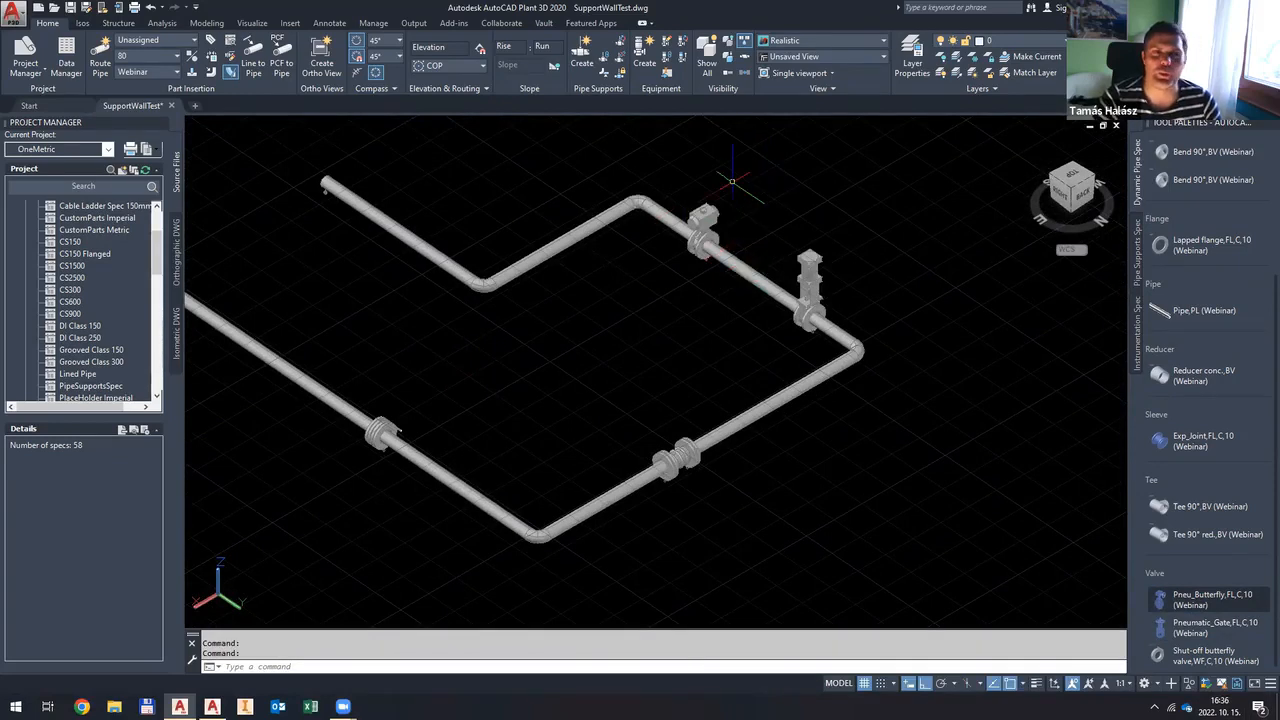
scroll(732, 181, up, 5)
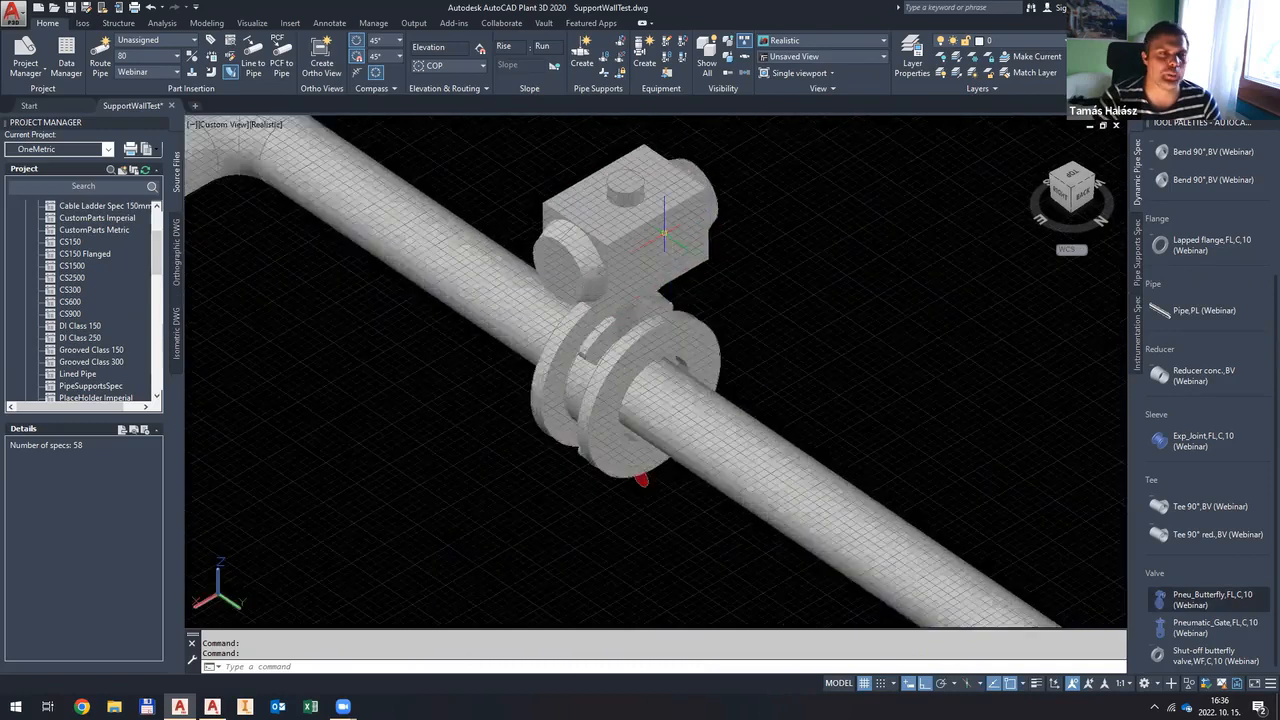
scroll(663, 232, down, 2)
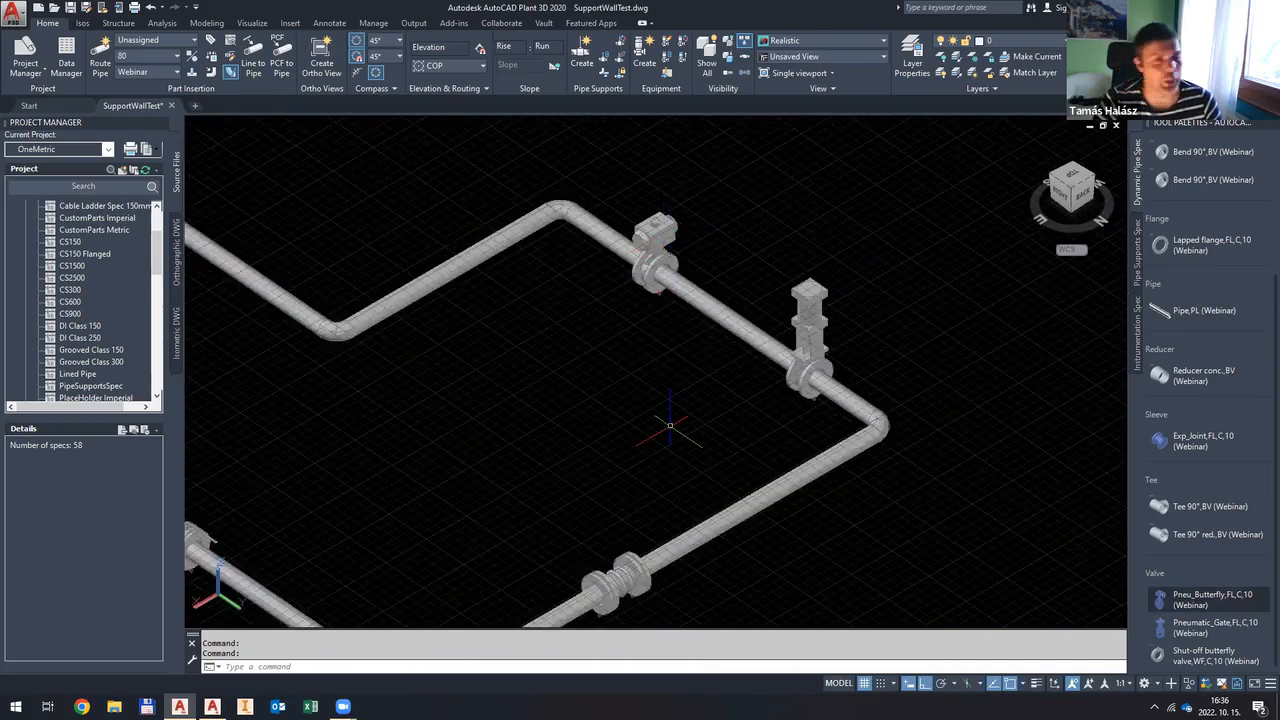
key(Escape)
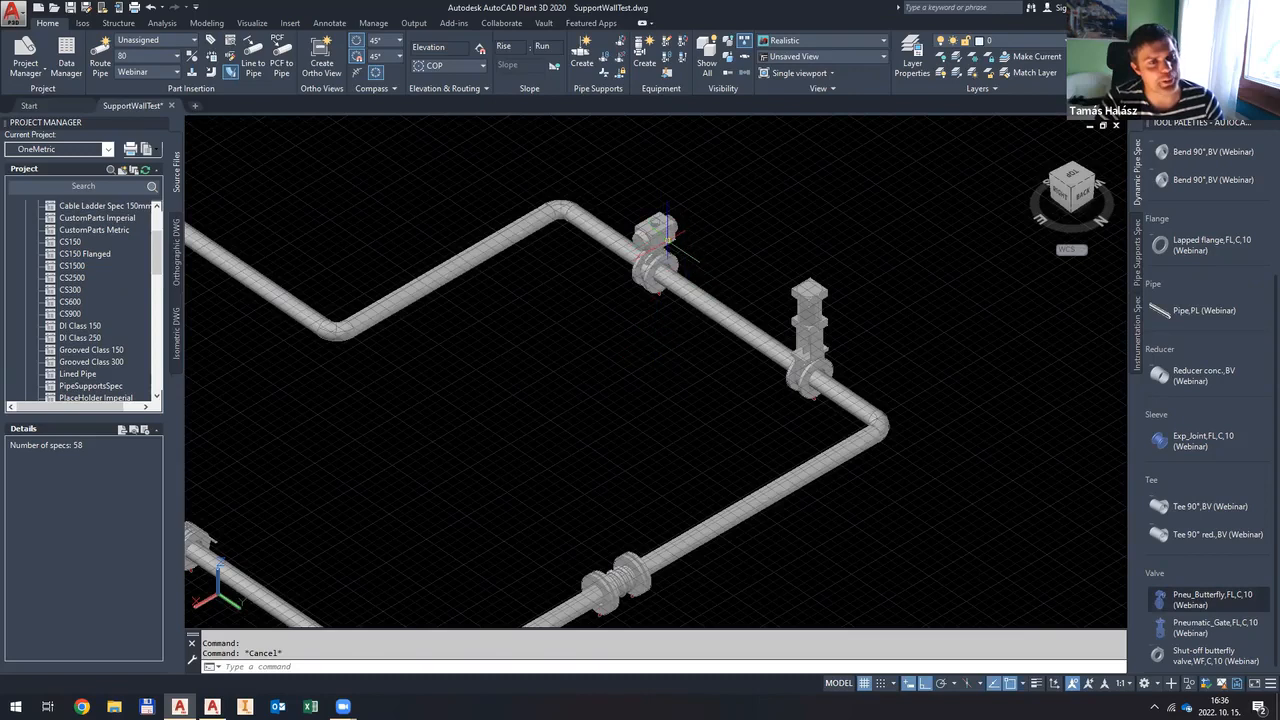
mouse_move(666, 241)
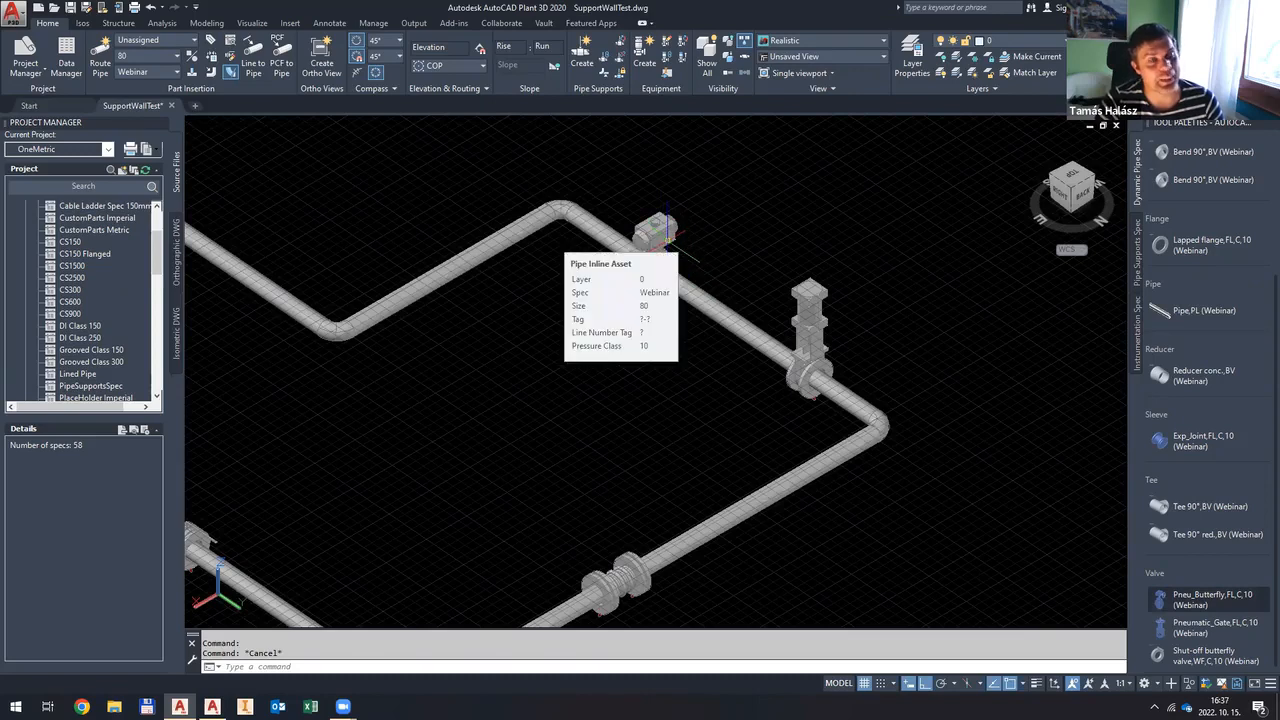
Step: Set the pipe size to 100 and route a straight Webinar pipe parallel to the segment with the valves
click(150, 56)
click(115, 87)
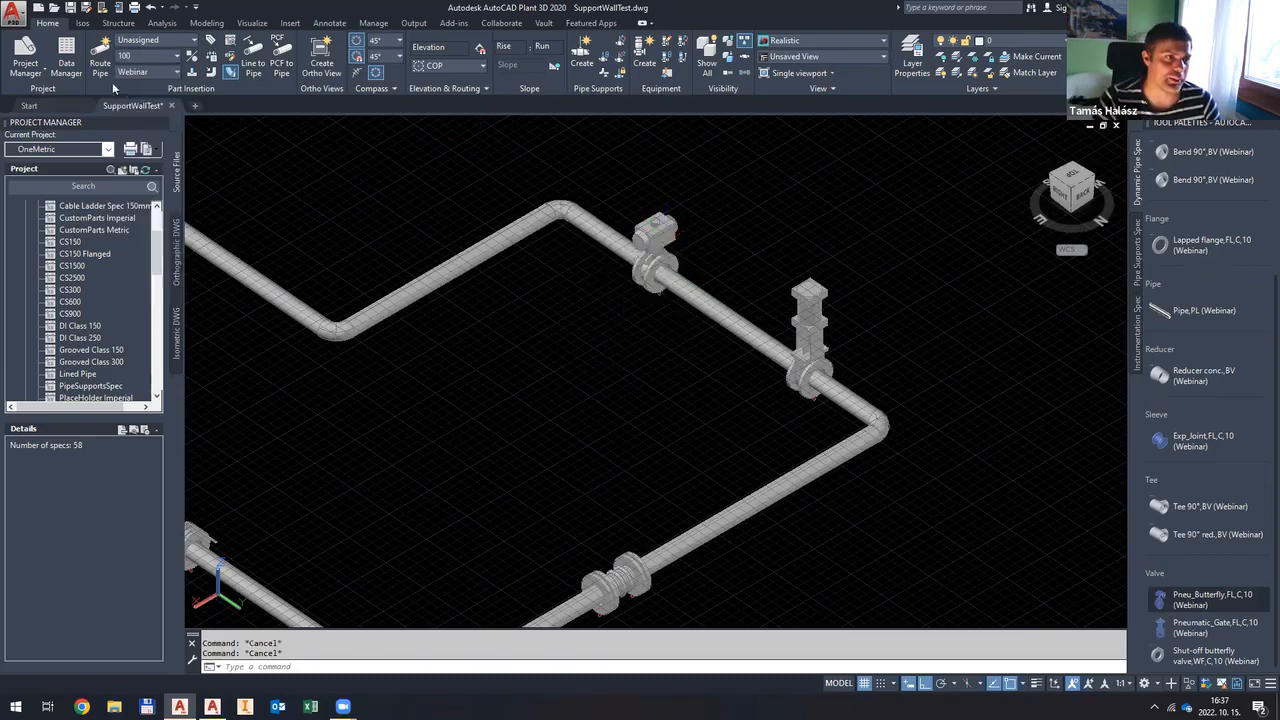
click(100, 57)
middle_drag(860, 242, 745, 313)
click(499, 178)
click(881, 438)
key(Escape)
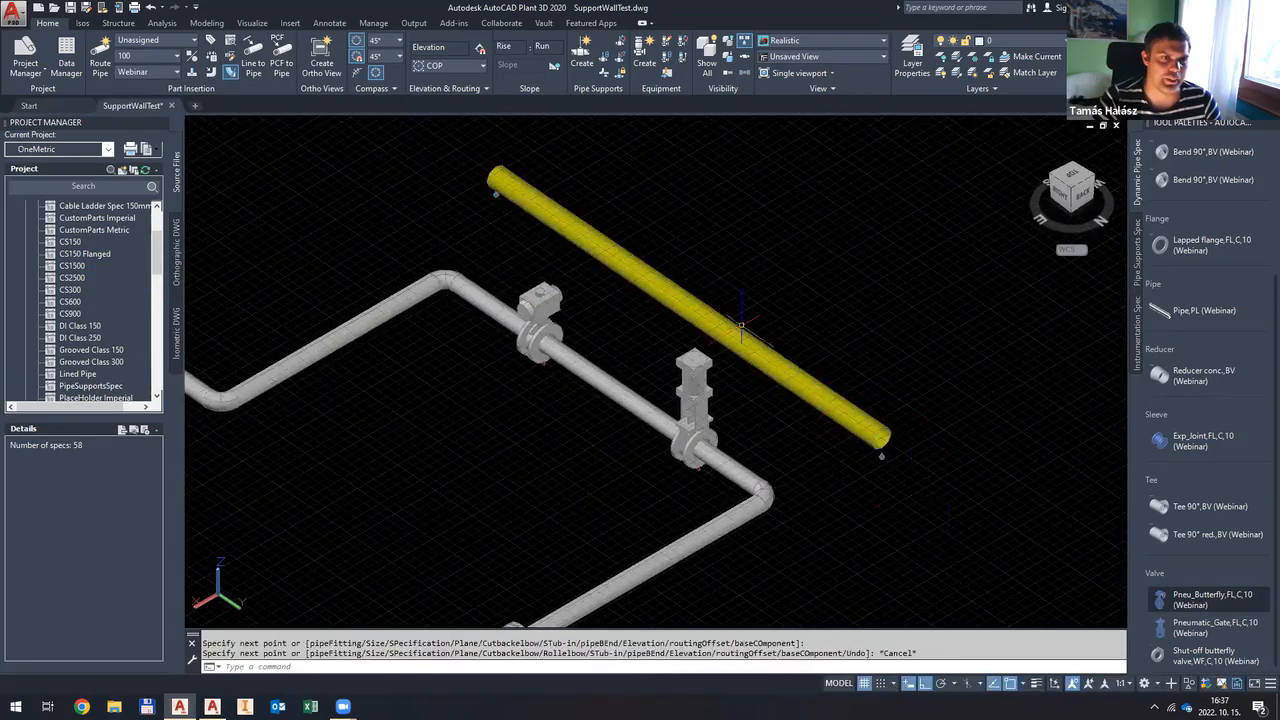
Step: Route another straight size 100 pipe parallel to the first one and select it for checking
click(132, 55)
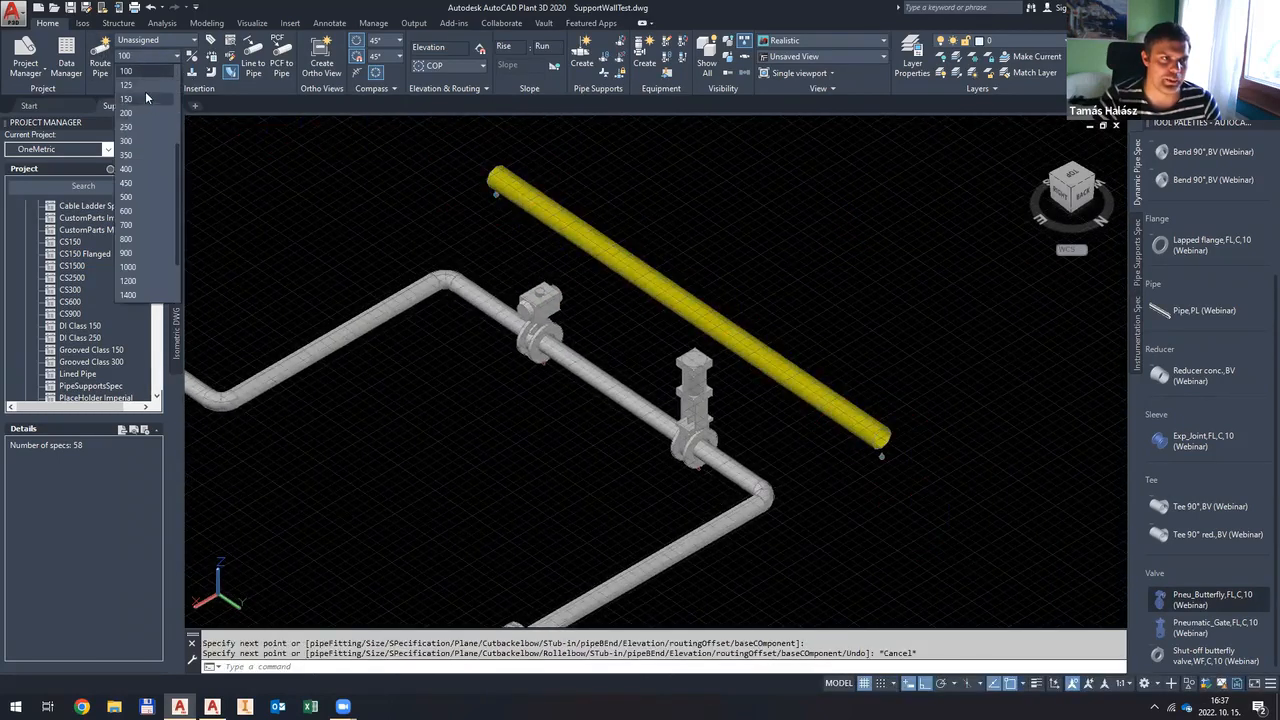
click(140, 110)
click(100, 57)
middle_drag(600, 154, 561, 239)
click(574, 197)
click(994, 455)
key(Escape)
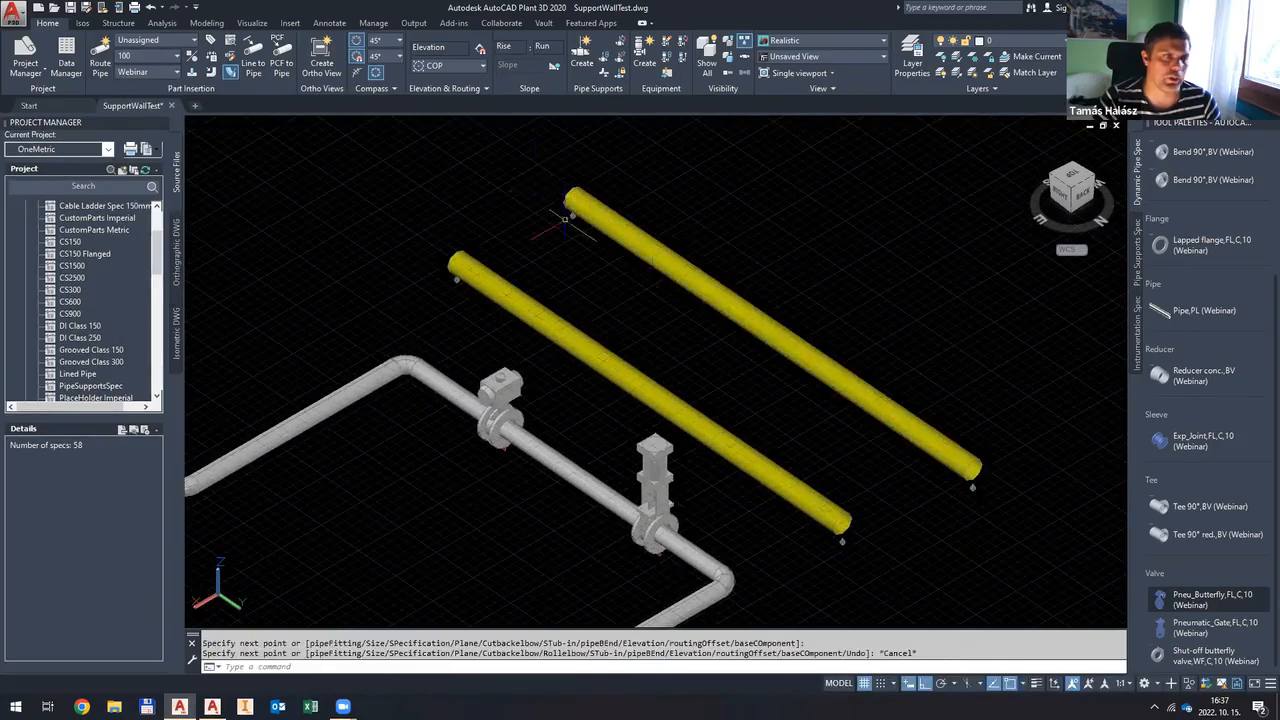
click(682, 286)
click(630, 199)
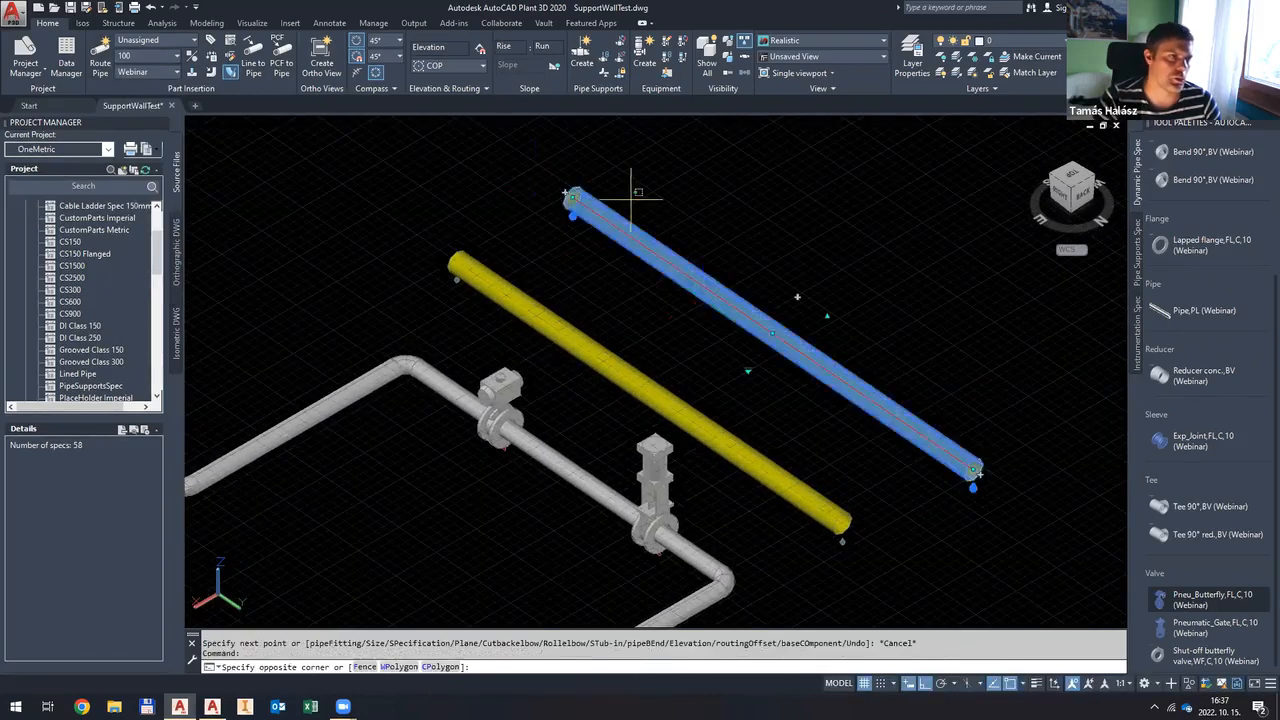
key(Escape)
Step: Route a straight size 150 pipe parallel to the others and delete the size 100 pipe next to it
click(150, 56)
click(138, 99)
click(100, 60)
click(634, 170)
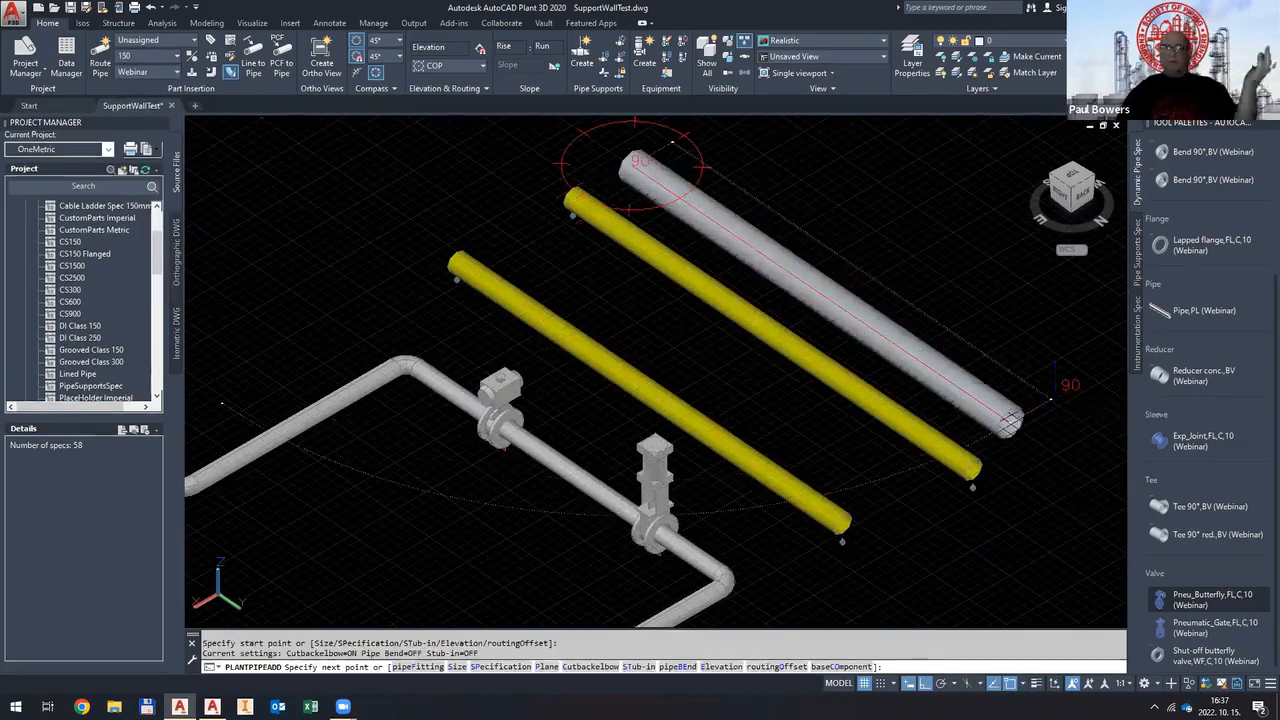
click(1010, 422)
key(Escape)
key(Escape)
click(823, 369)
key(Delete)
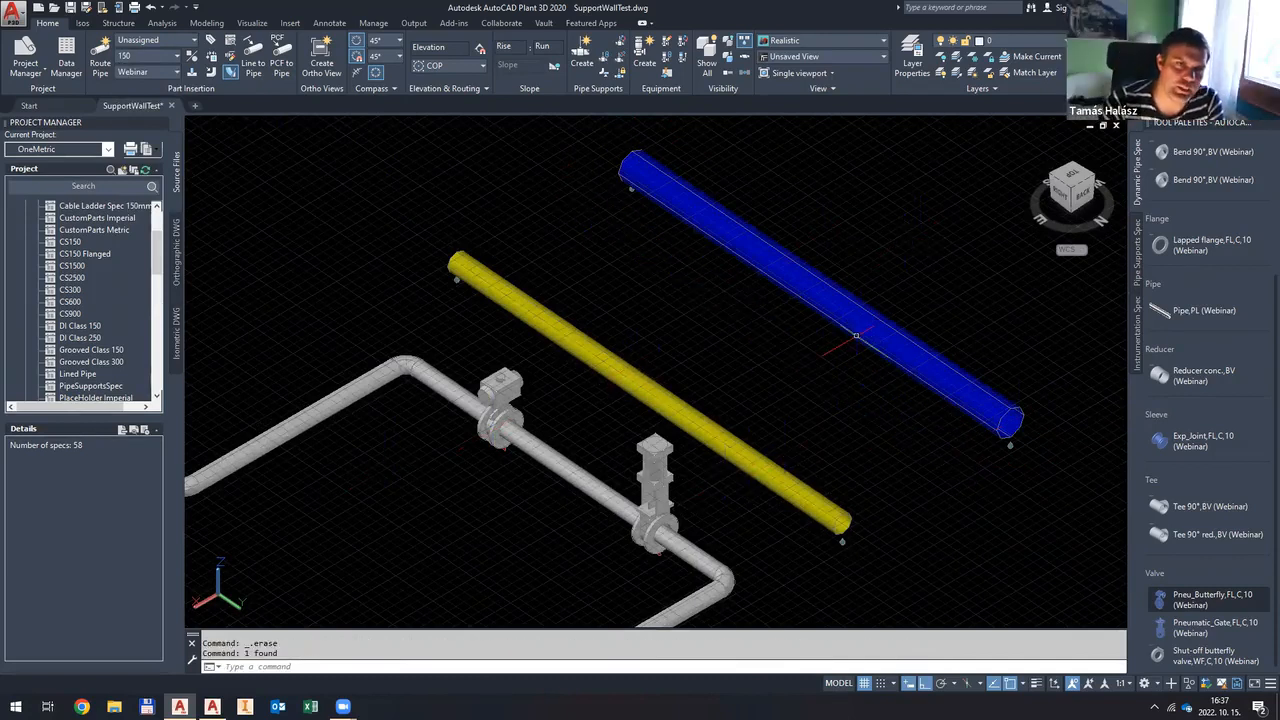
Step: Insert the Pneu_Butterfly,FL,C,10 valve into the size 150 pipe and set its rotation
mouse_move(856, 336)
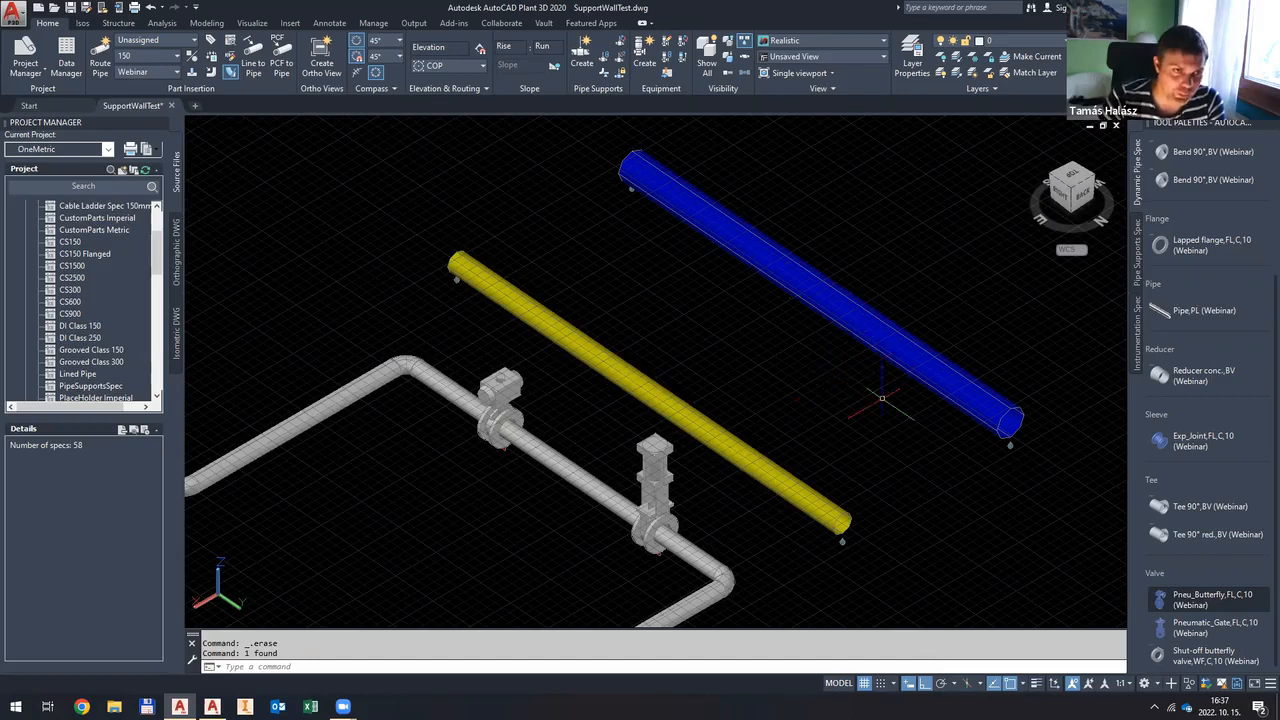
middle_drag(695, 354, 677, 350)
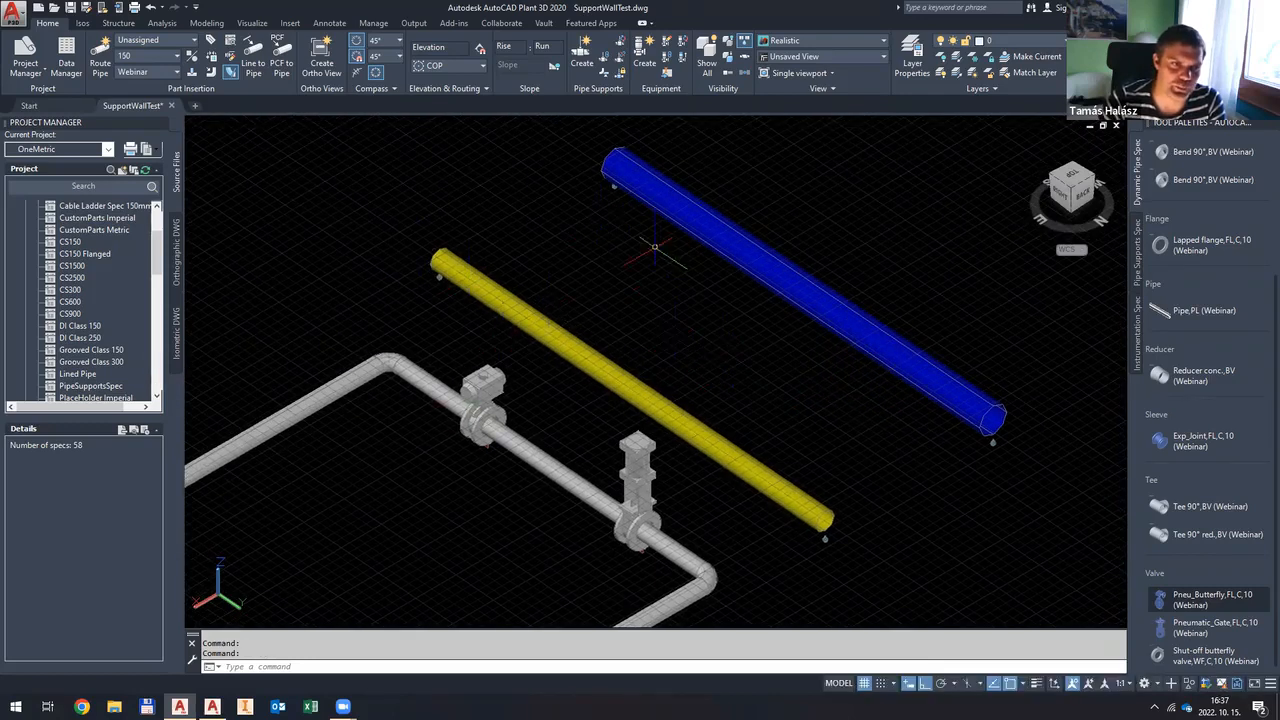
click(1178, 598)
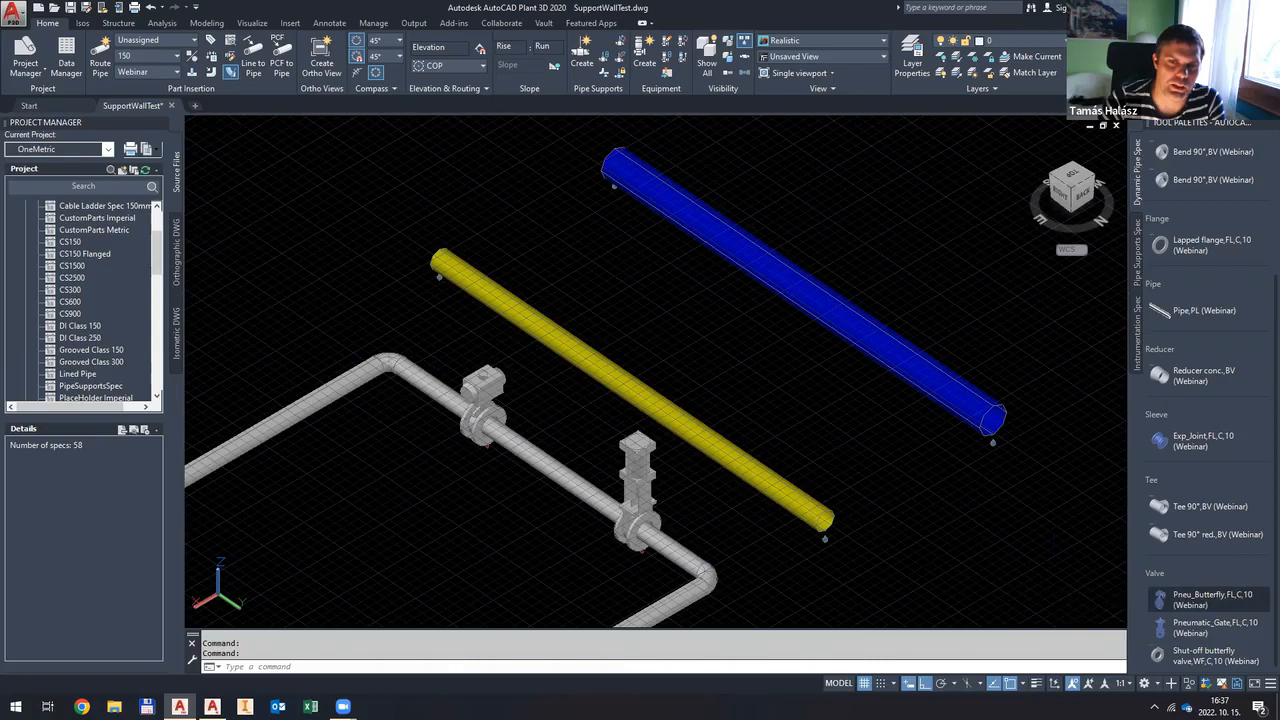
click(740, 248)
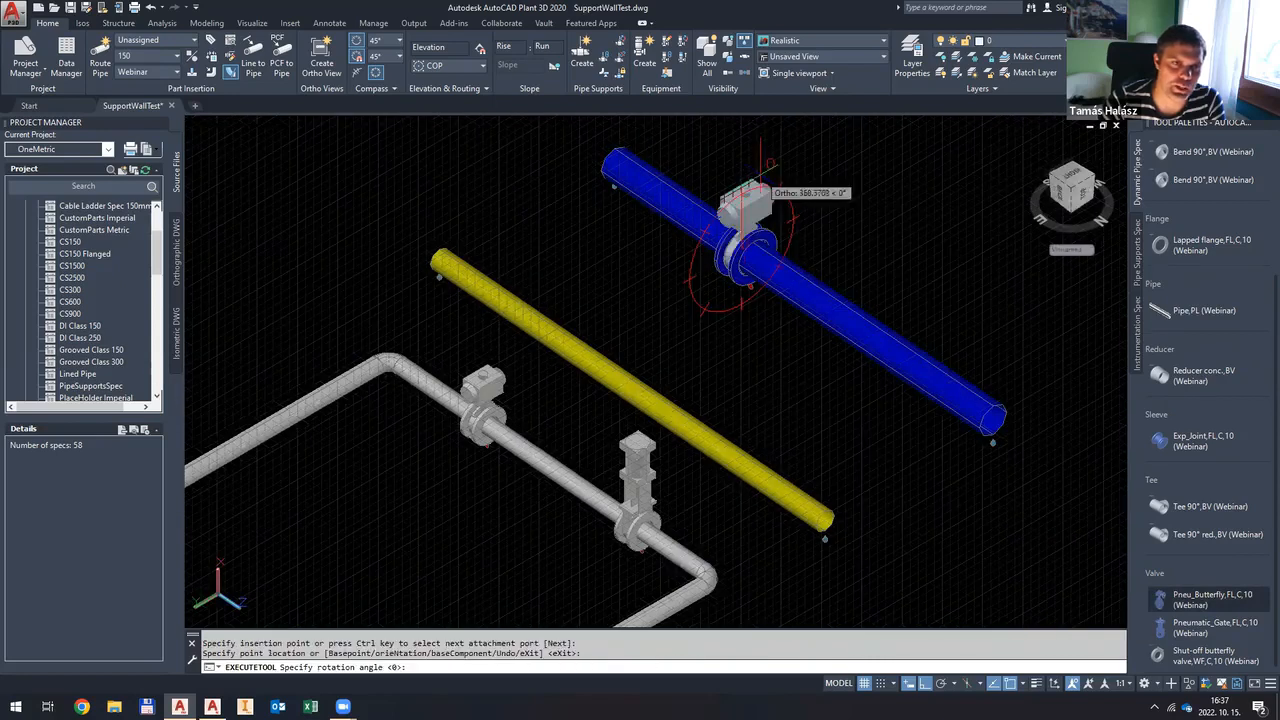
click(720, 200)
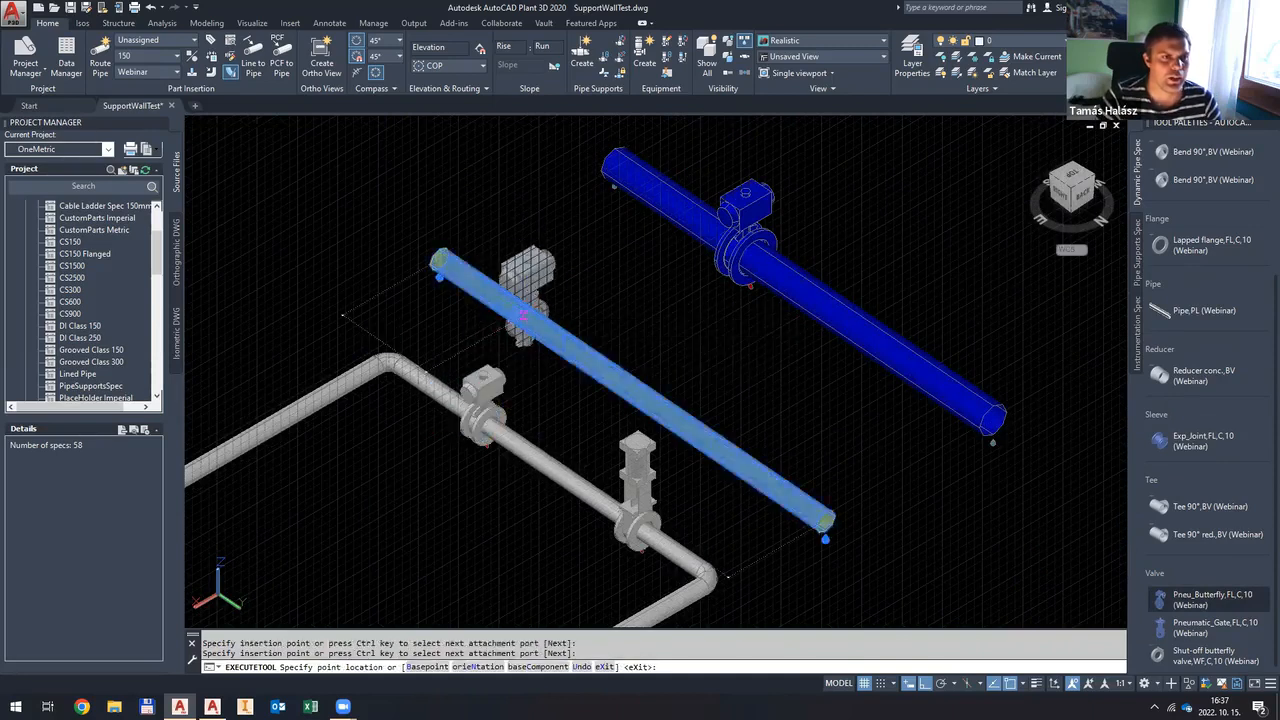
Step: Insert the Pneu_Butterfly,FL,C,10 valve into the yellow middle pipe with its actuator pointing up and end the insertion
click(522, 303)
click(535, 228)
key(Escape)
middle_drag(715, 392, 682, 384)
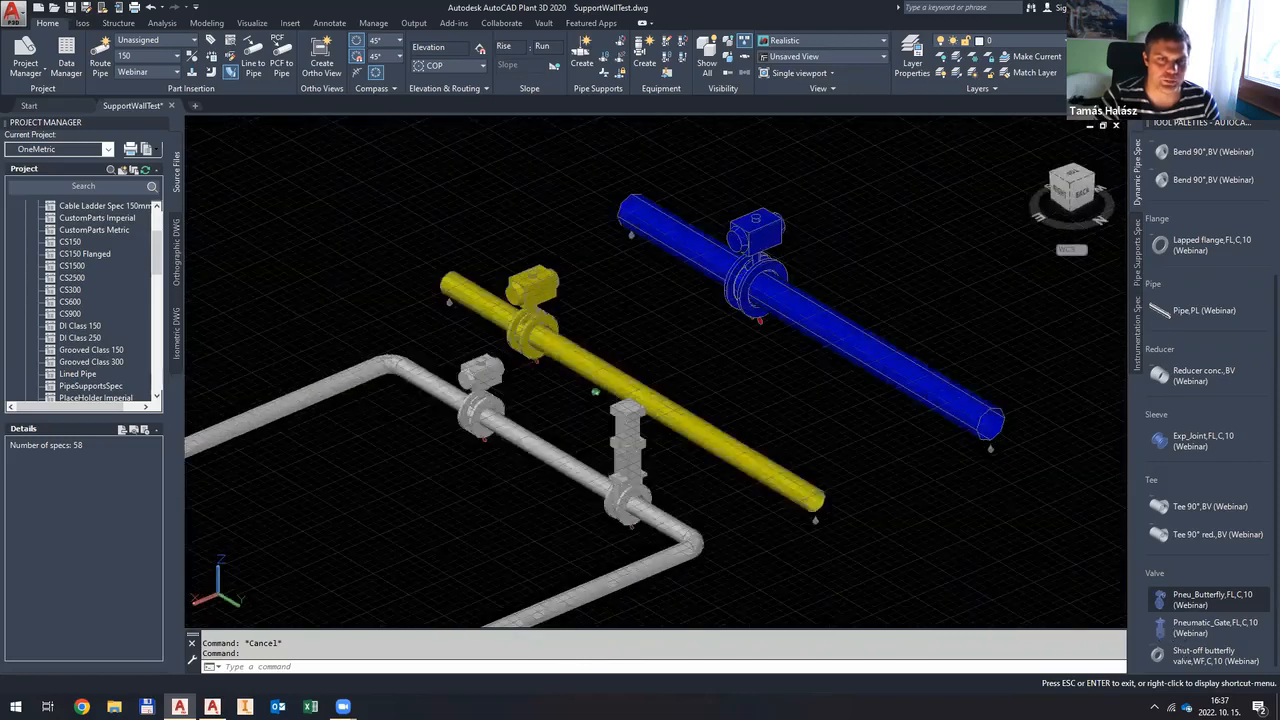
Step: Insert the Pneumatic_Gate,FL,C,10 valve into the blue size 150 pipe beside the butterfly valve, with its actuator turned sideways
click(1205, 627)
key(Escape)
key(Escape)
shift+middle_drag(780, 398, 868, 352)
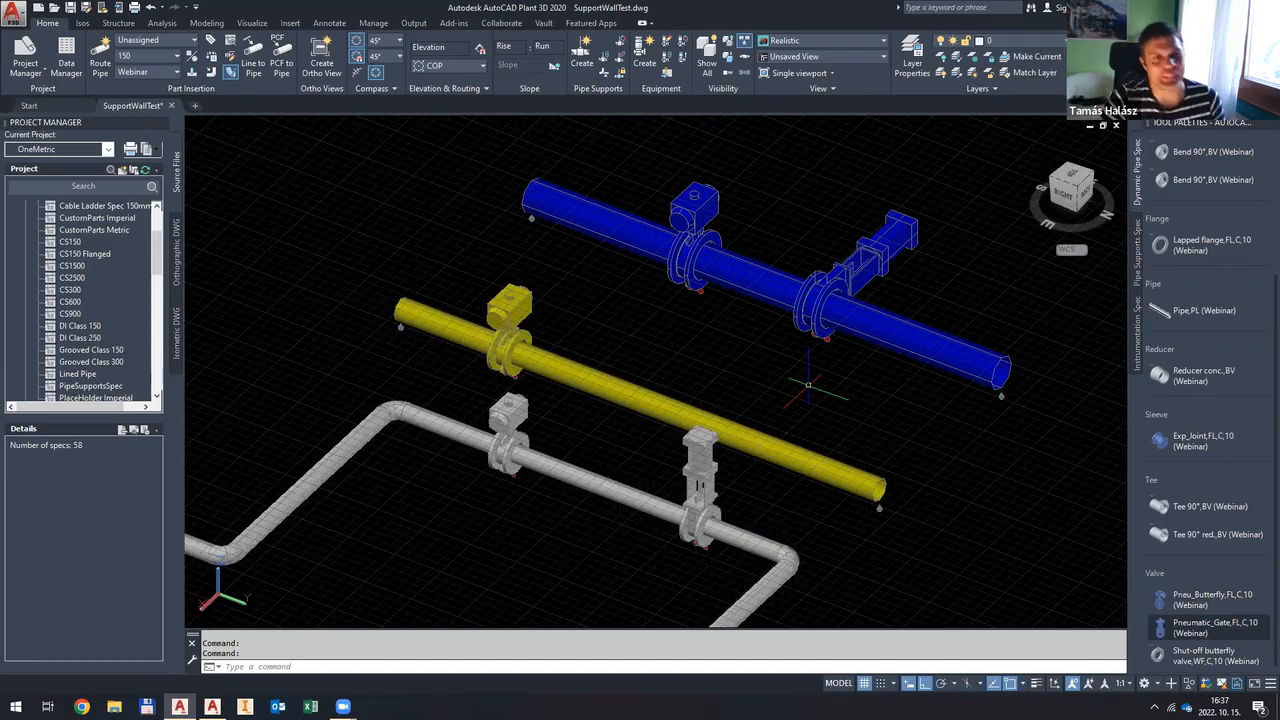
key(Escape)
mouse_move(800, 280)
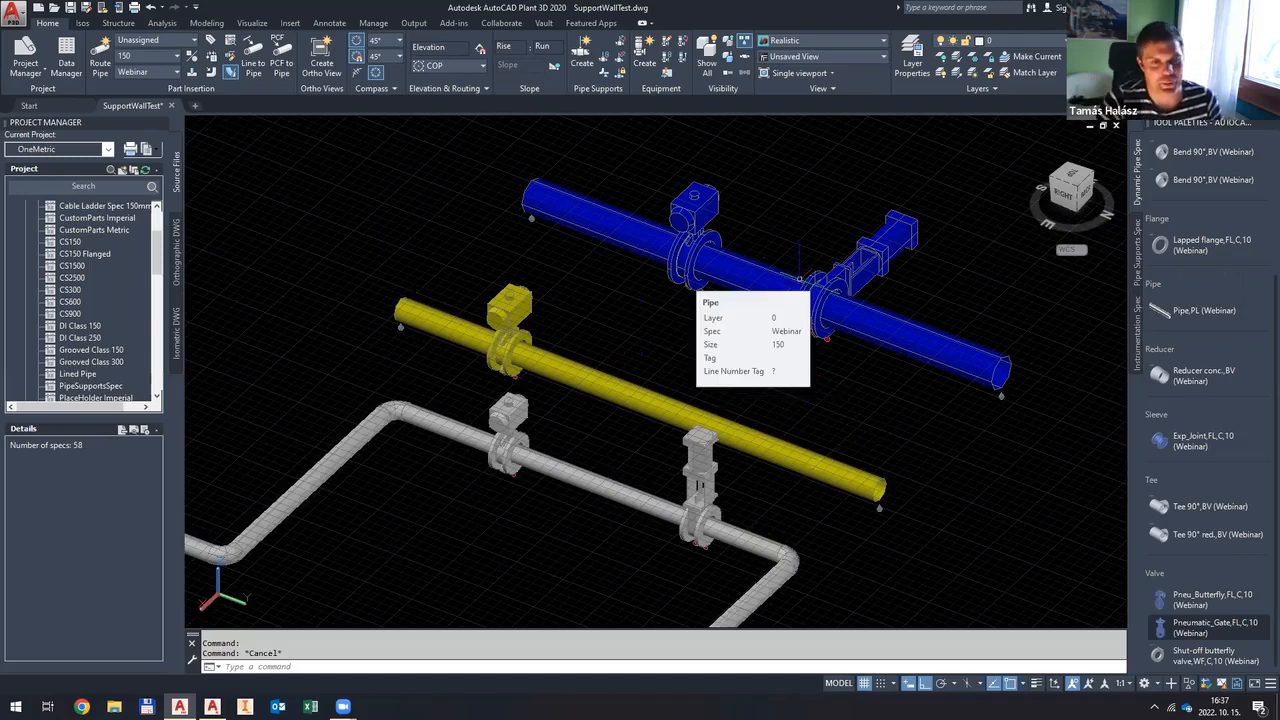
shift+middle_drag(800, 280, 611, 400)
middle_drag(840, 440, 800, 431)
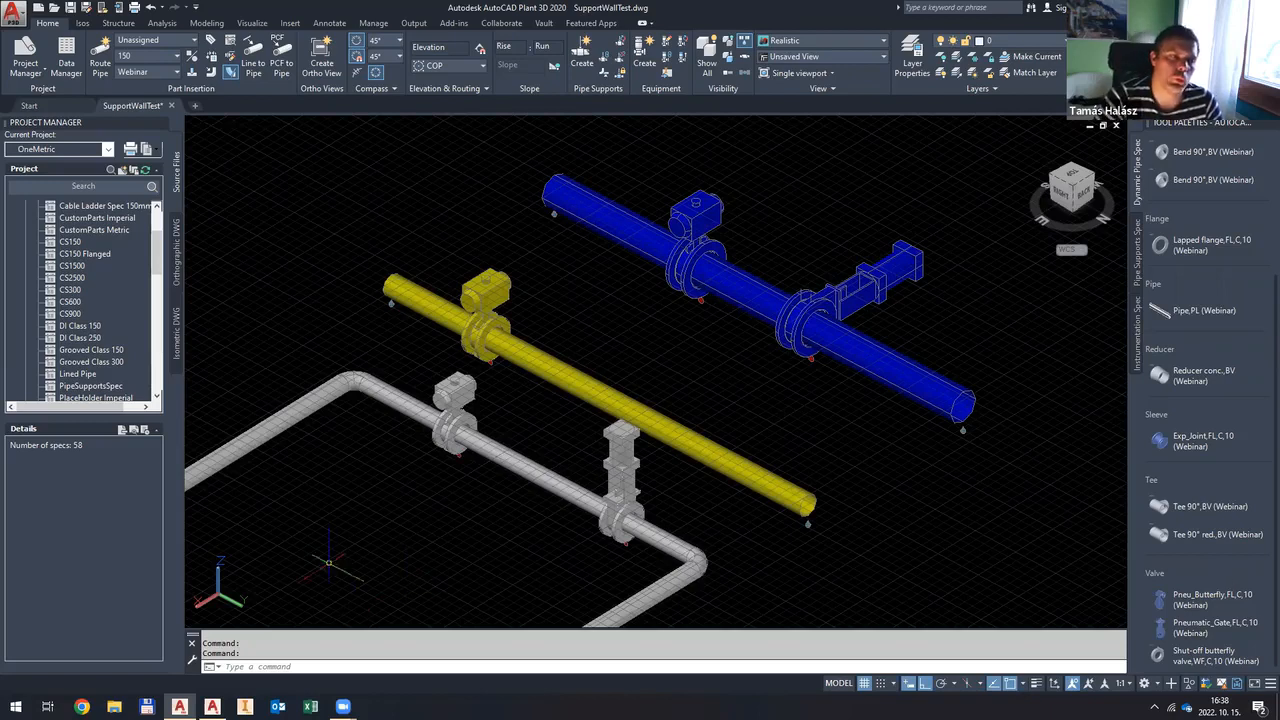
Step: Switch to the Plant 3D Spec Editor and review the Python_Expansion_Joint part list in the Webinar spec
mouse_move(212, 706)
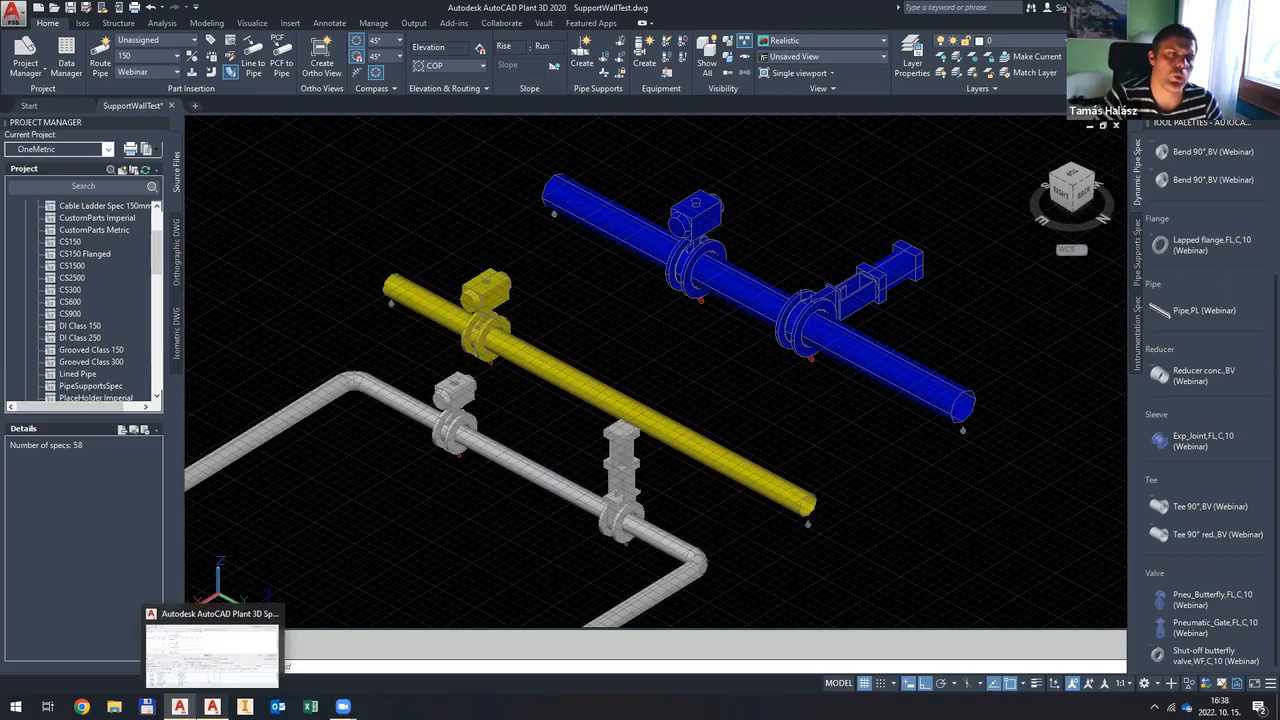
click(212, 655)
click(307, 245)
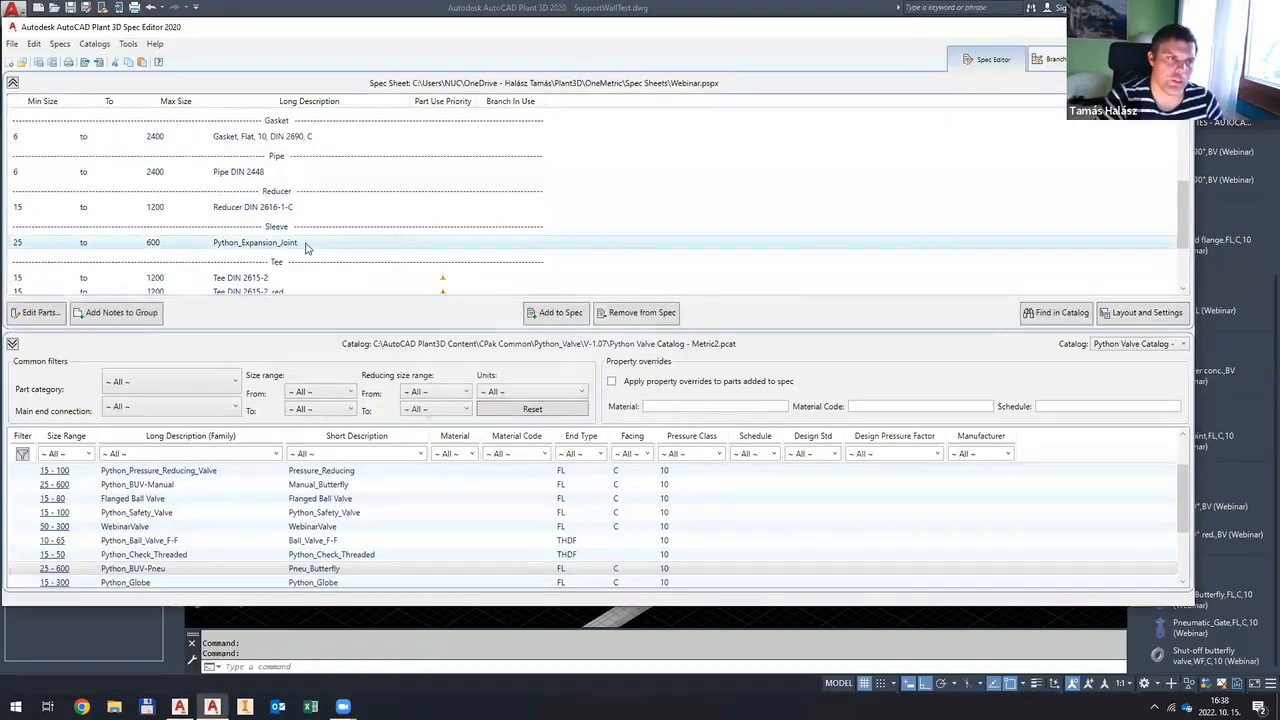
double_click(307, 245)
drag(1228, 170, 799, 264)
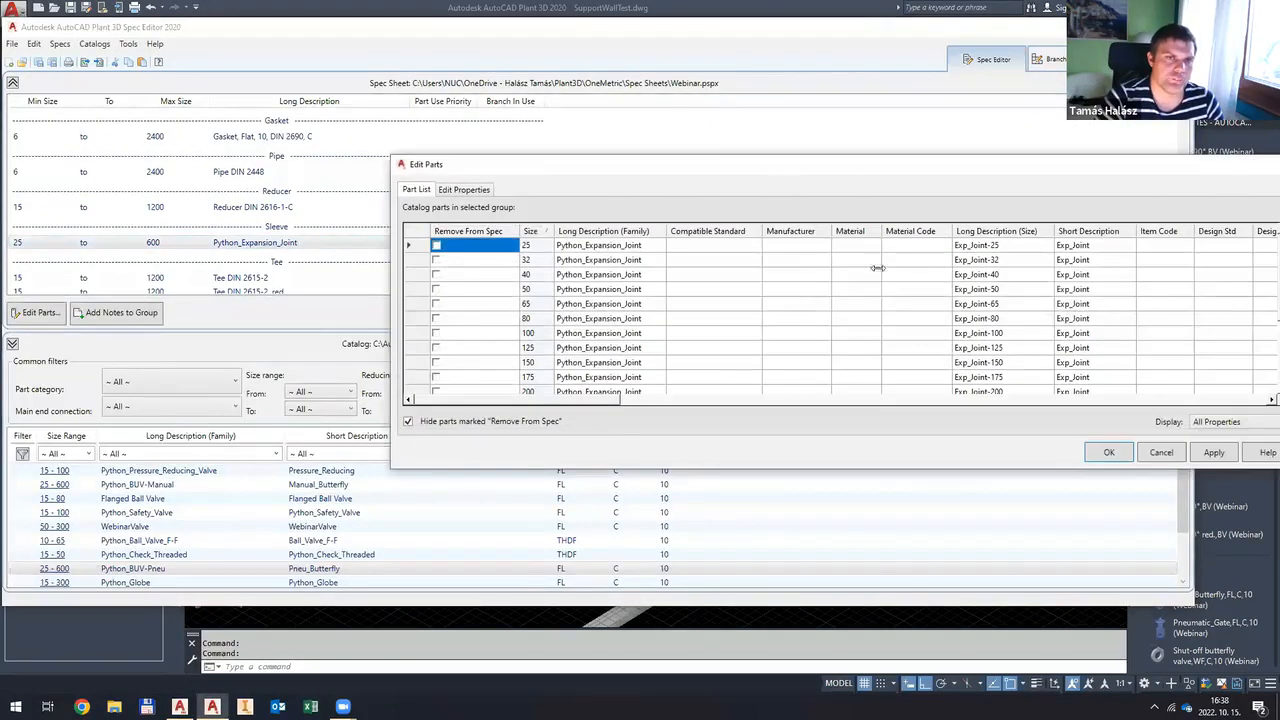
click(866, 260)
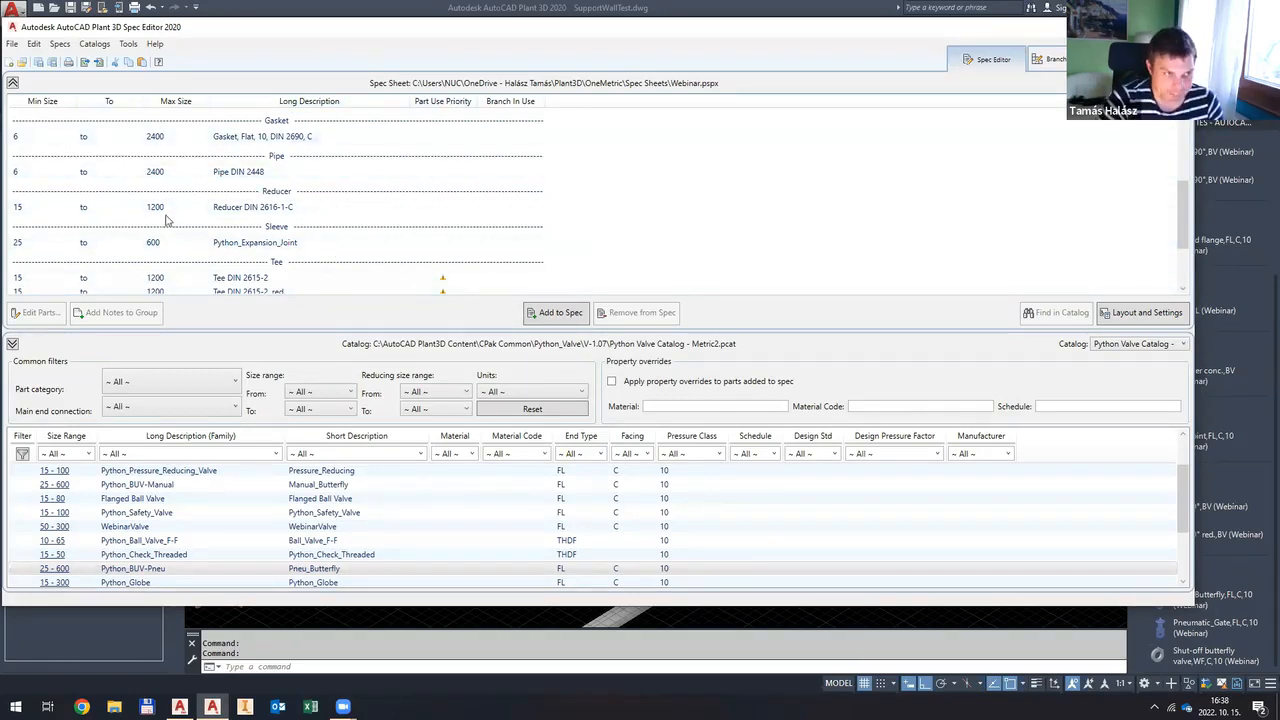
Step: Examine the available sizes and the Component Designation and iso symbol values of the Python_Expansion_Joint parts in the spec sheet
double_click(274, 243)
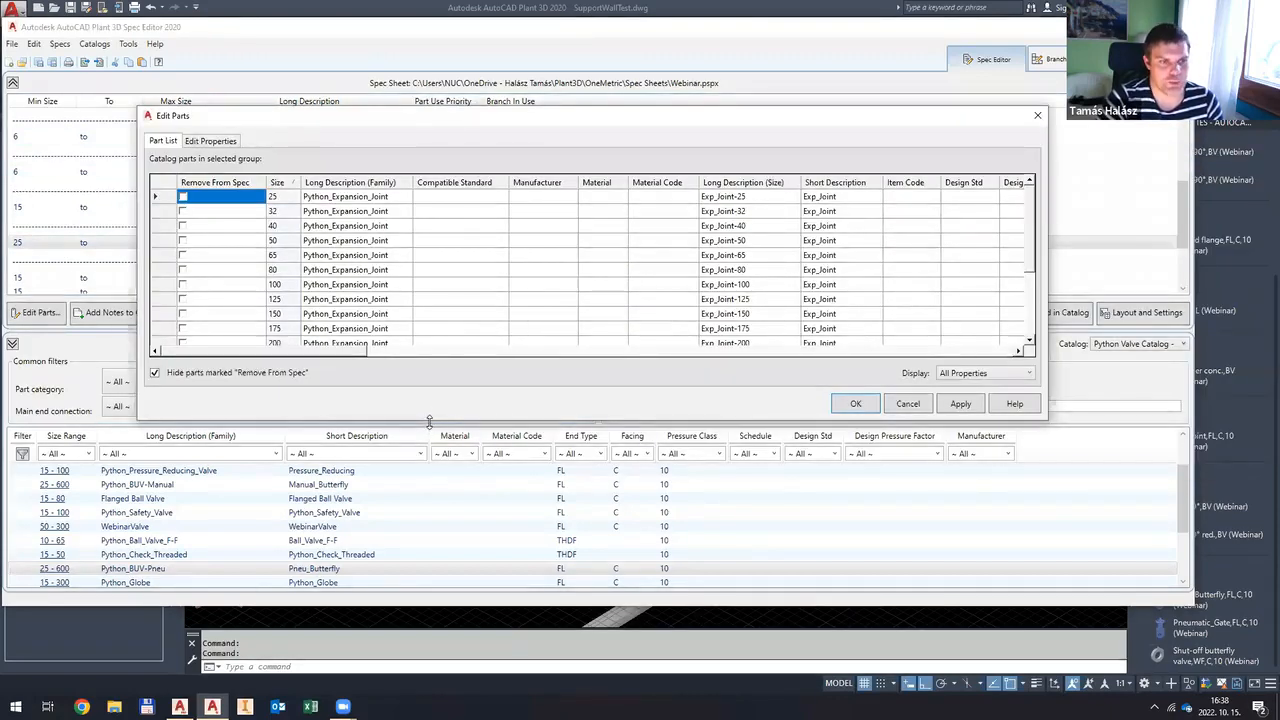
drag(429, 421, 398, 554)
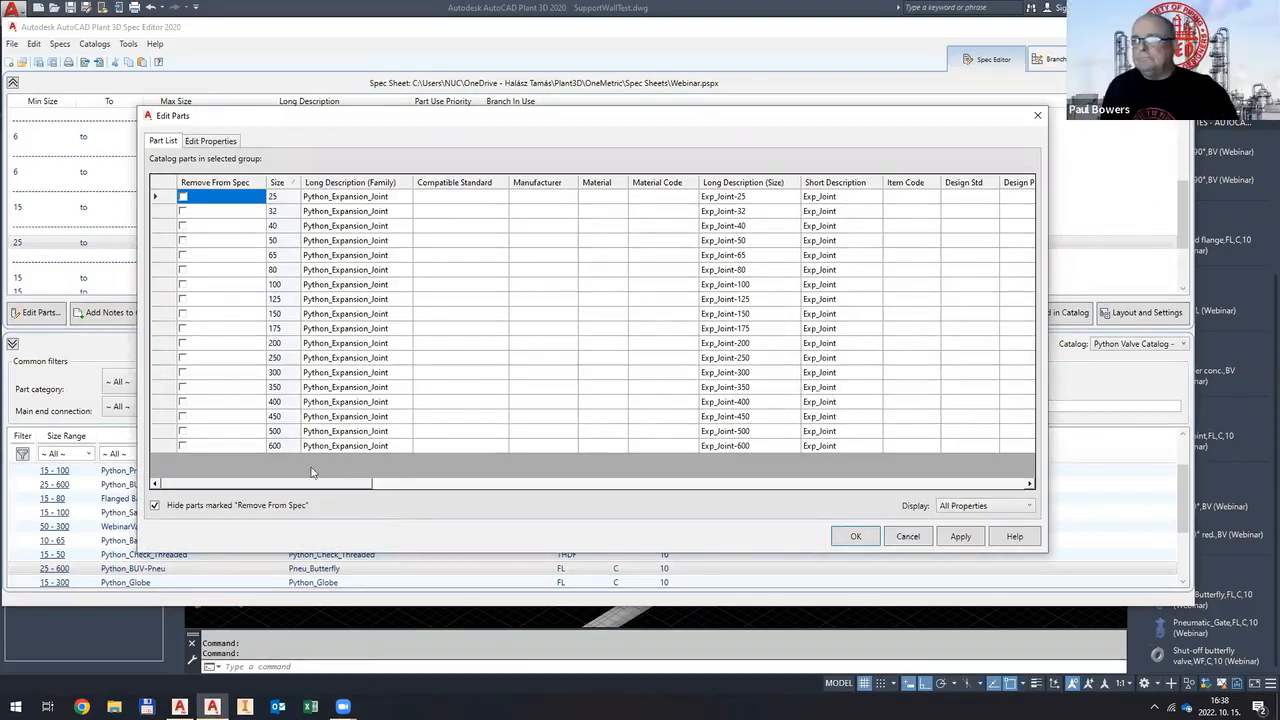
drag(353, 486, 617, 480)
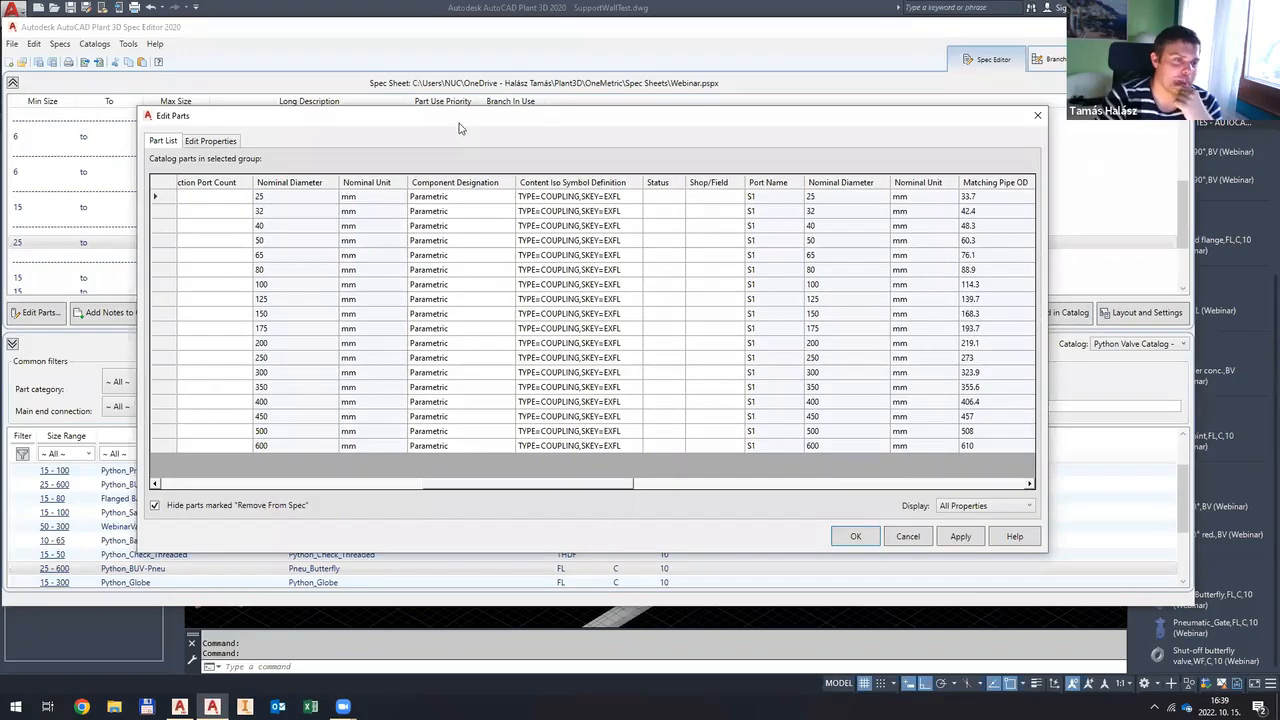
drag(459, 122, 439, 101)
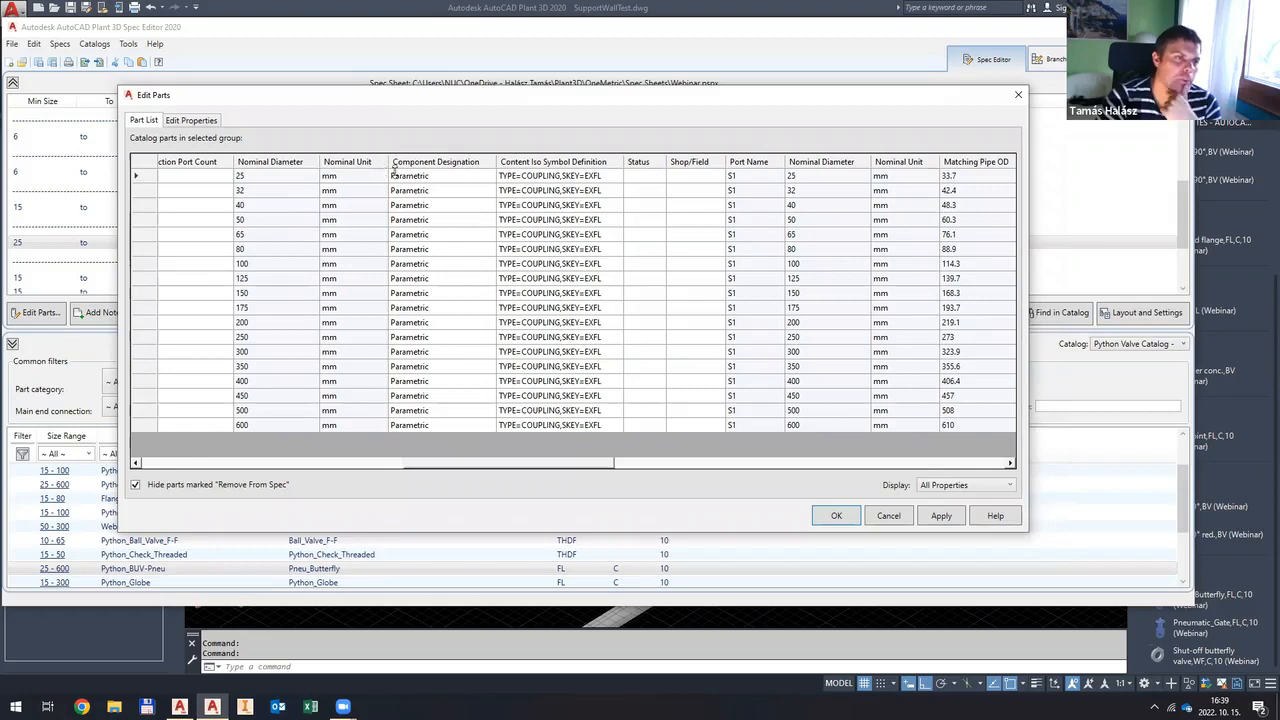
click(431, 177)
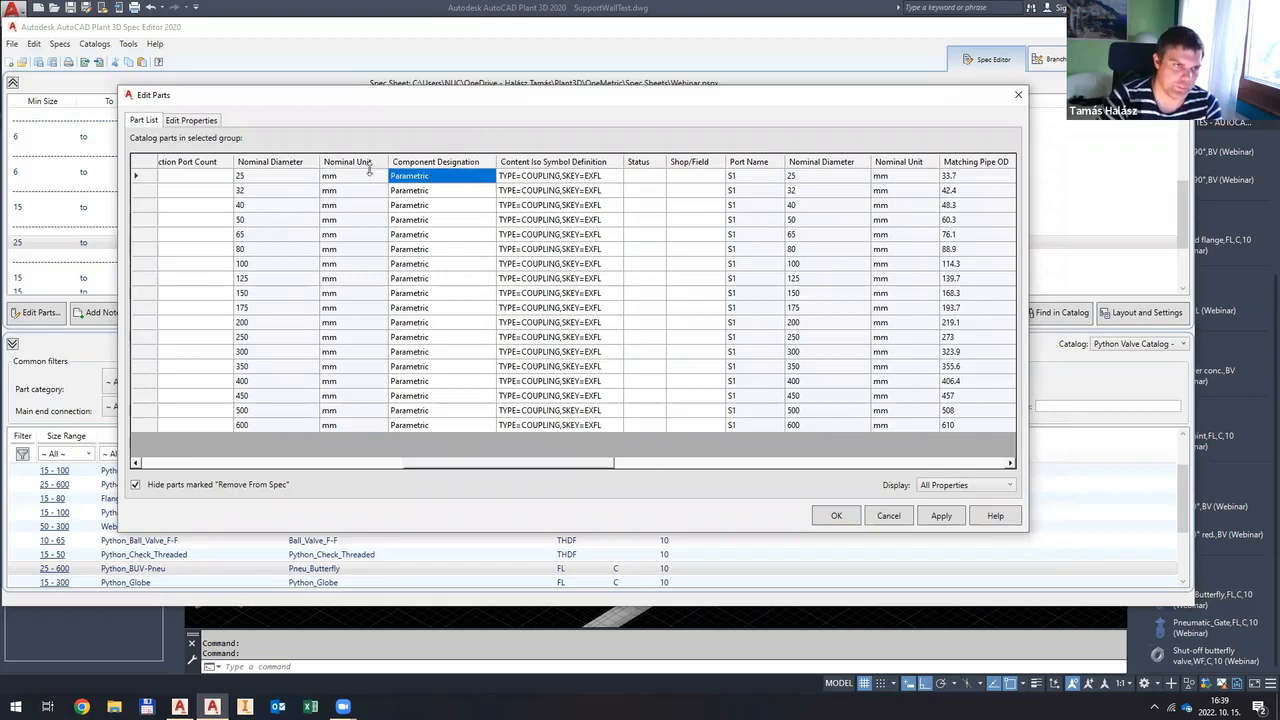
click(434, 370)
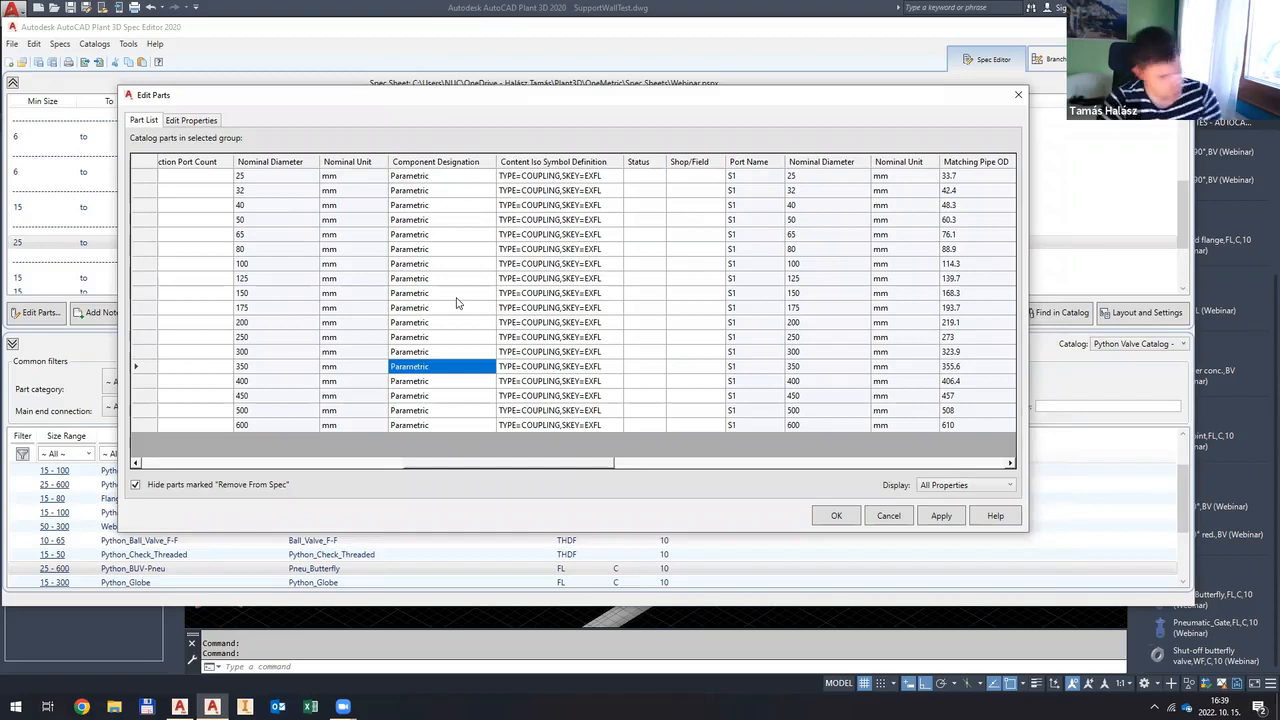
click(447, 178)
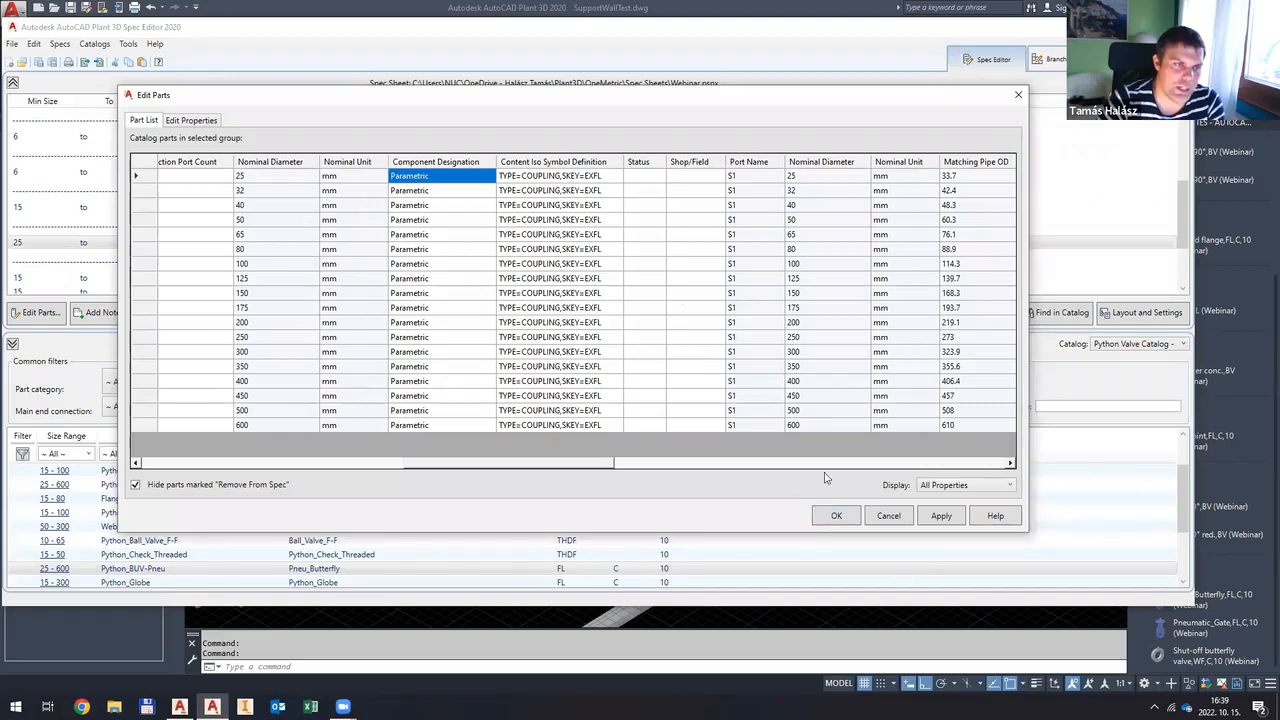
click(830, 515)
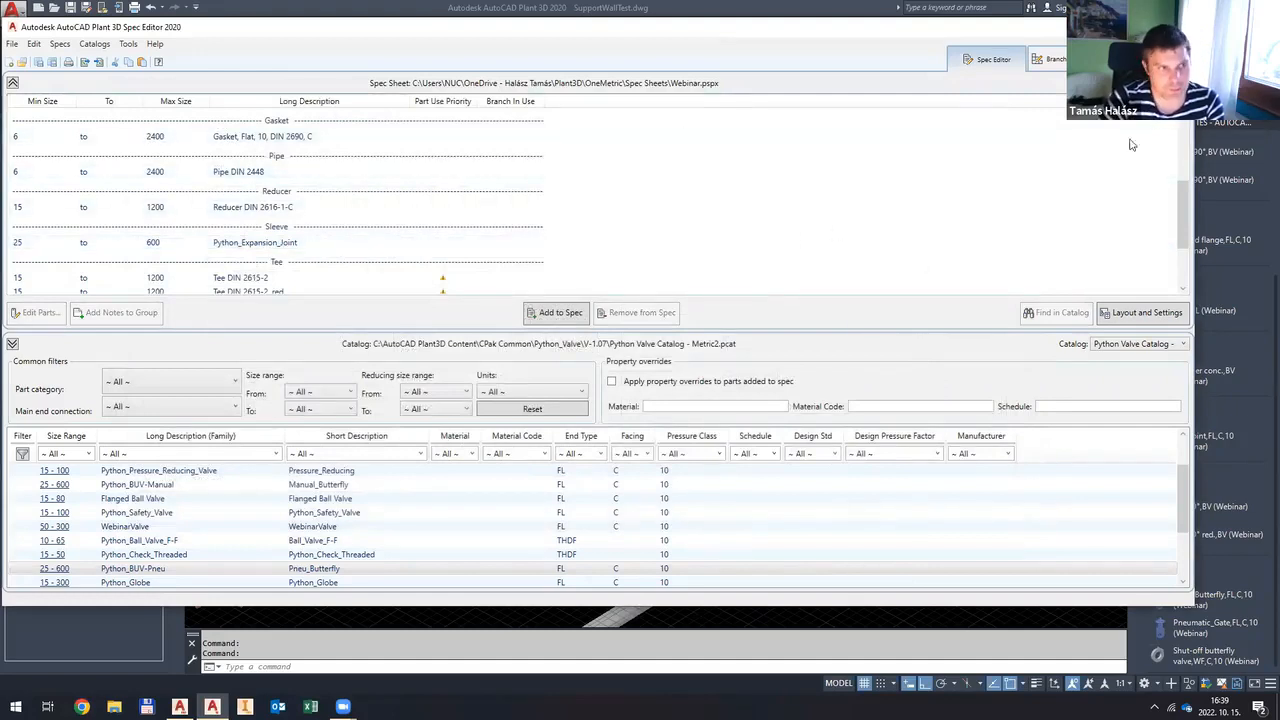
Step: Reopen the part list of the Python_Expansion_Joint and review its port properties and parametric component designation
click(374, 246)
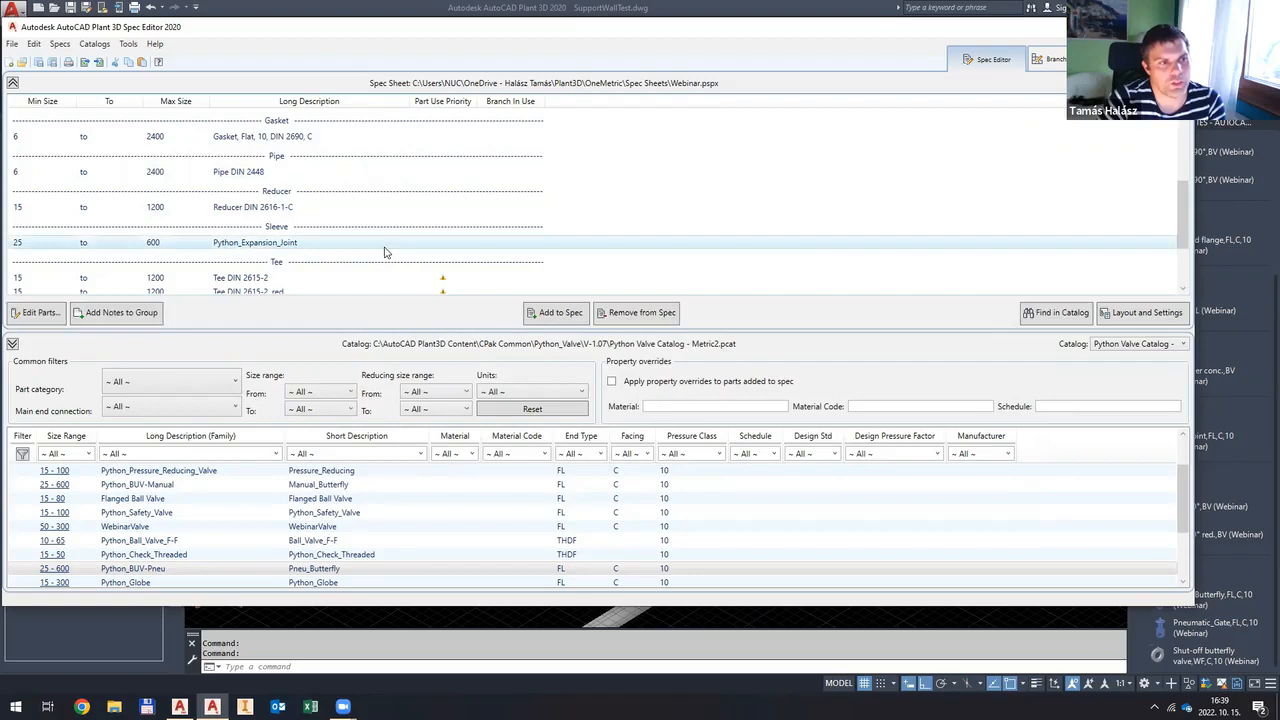
double_click(372, 247)
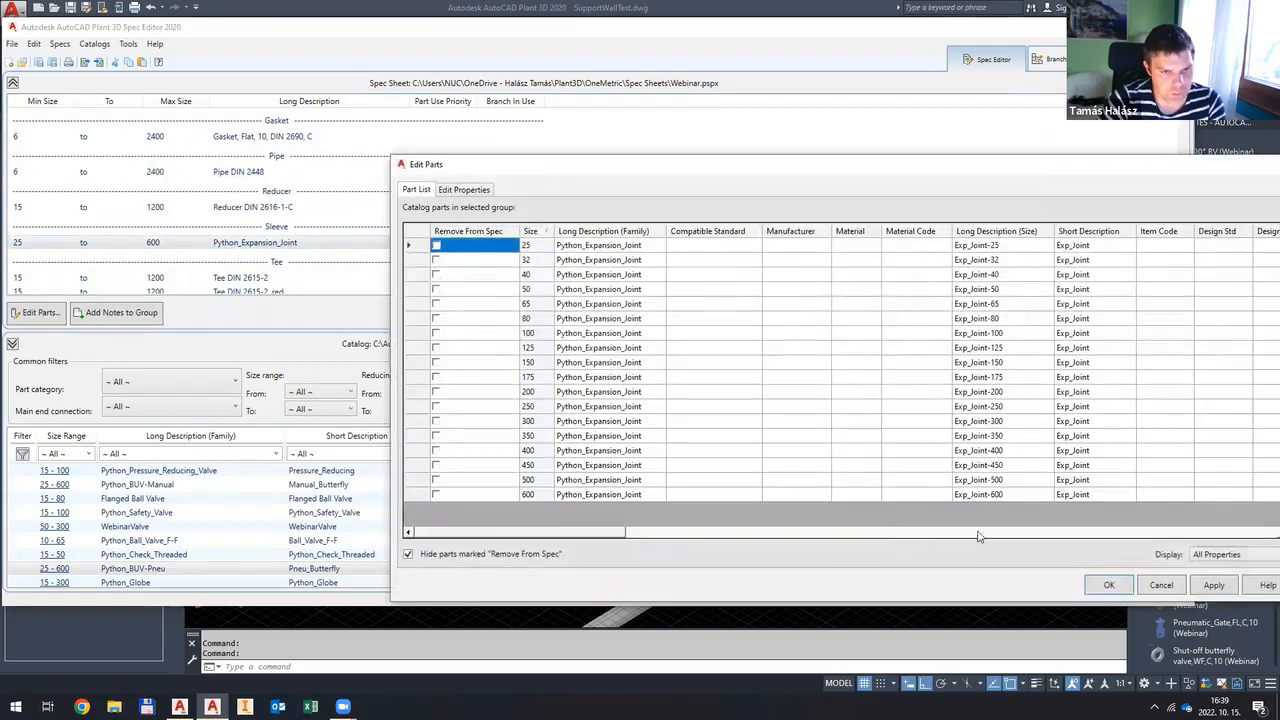
click(979, 534)
click(1129, 538)
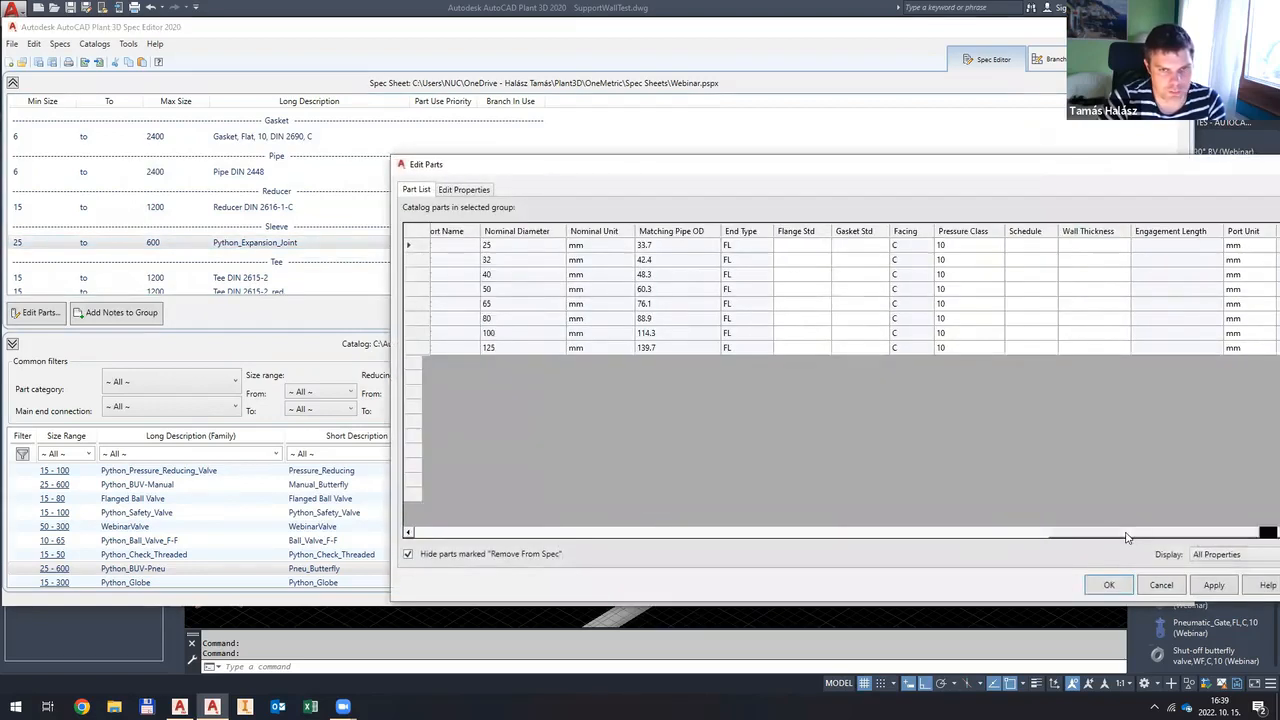
click(588, 536)
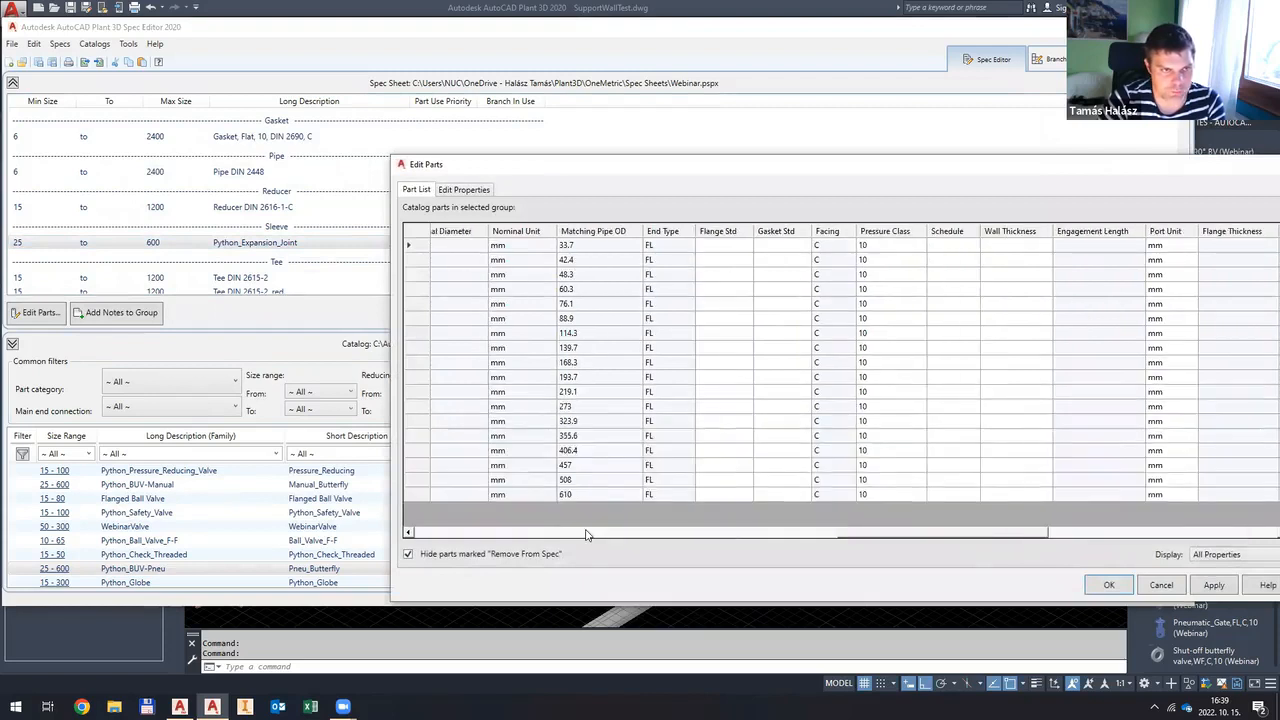
click(587, 535)
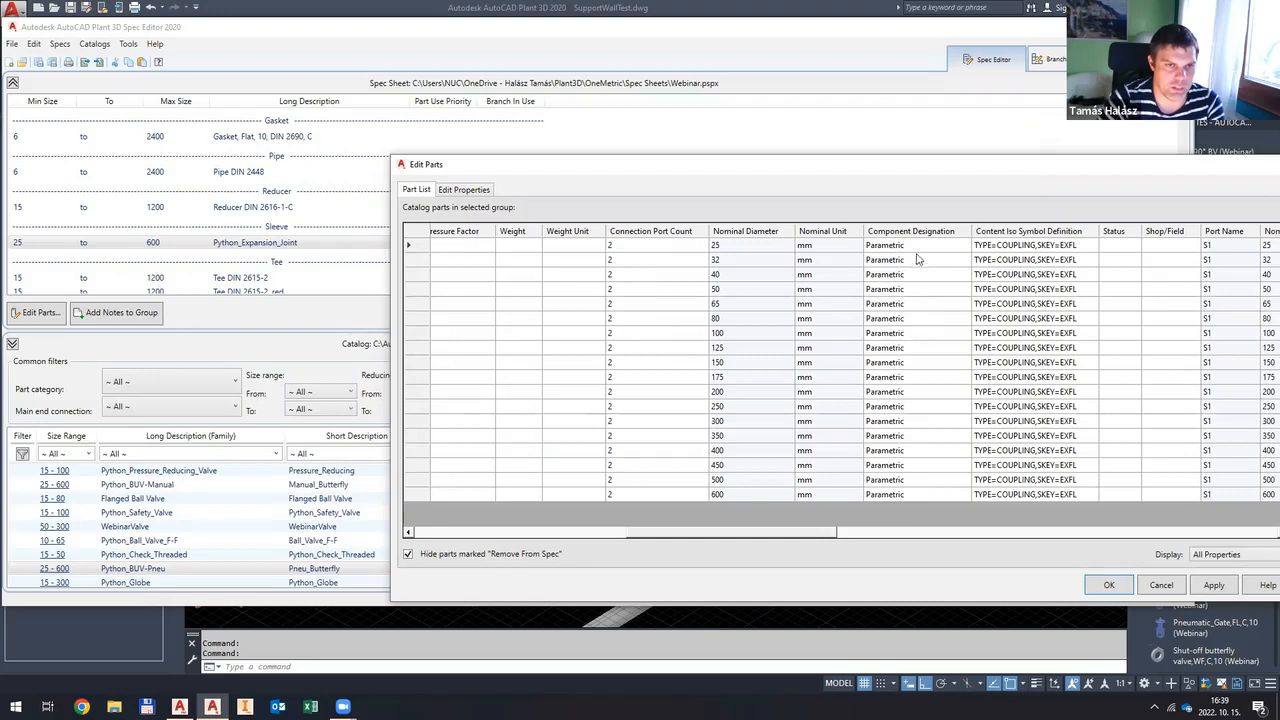
click(1097, 583)
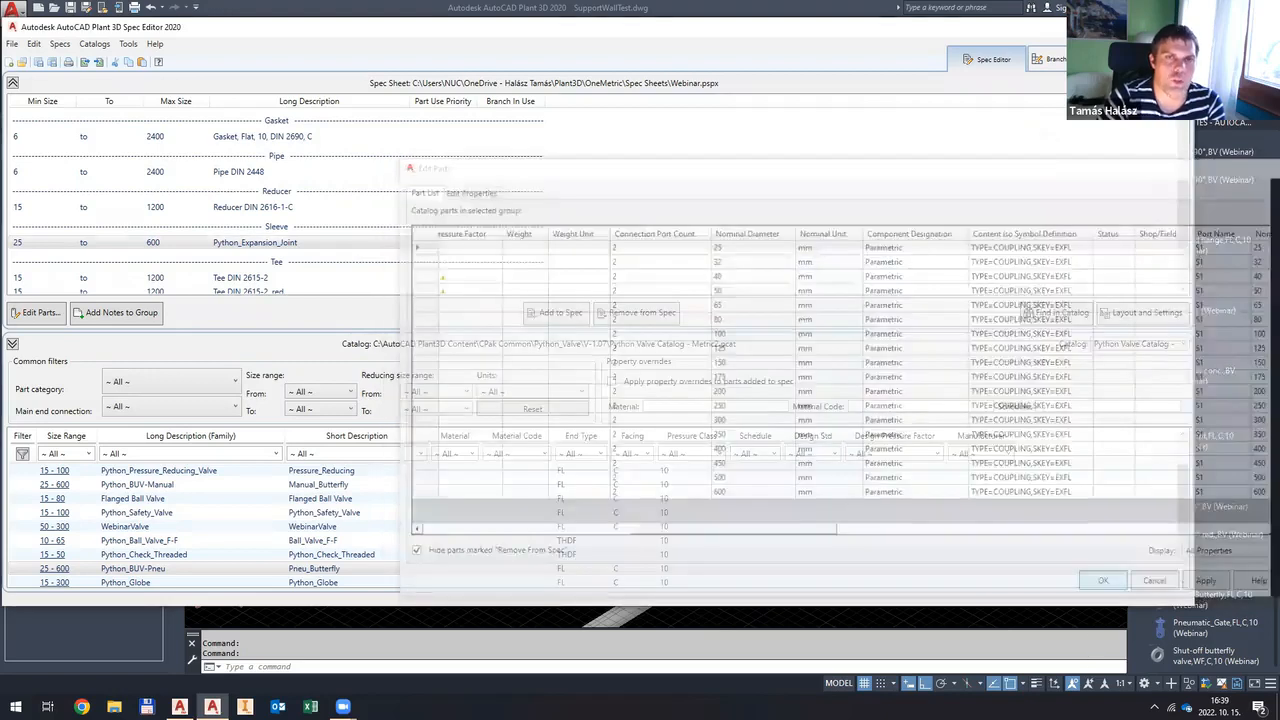
Step: Switch to the Plant 3D drawing and insert one Exp_Joint,FL,C,10 sleeve into the blue pipe between the gate valve and the pipe's free end
click(1117, 27)
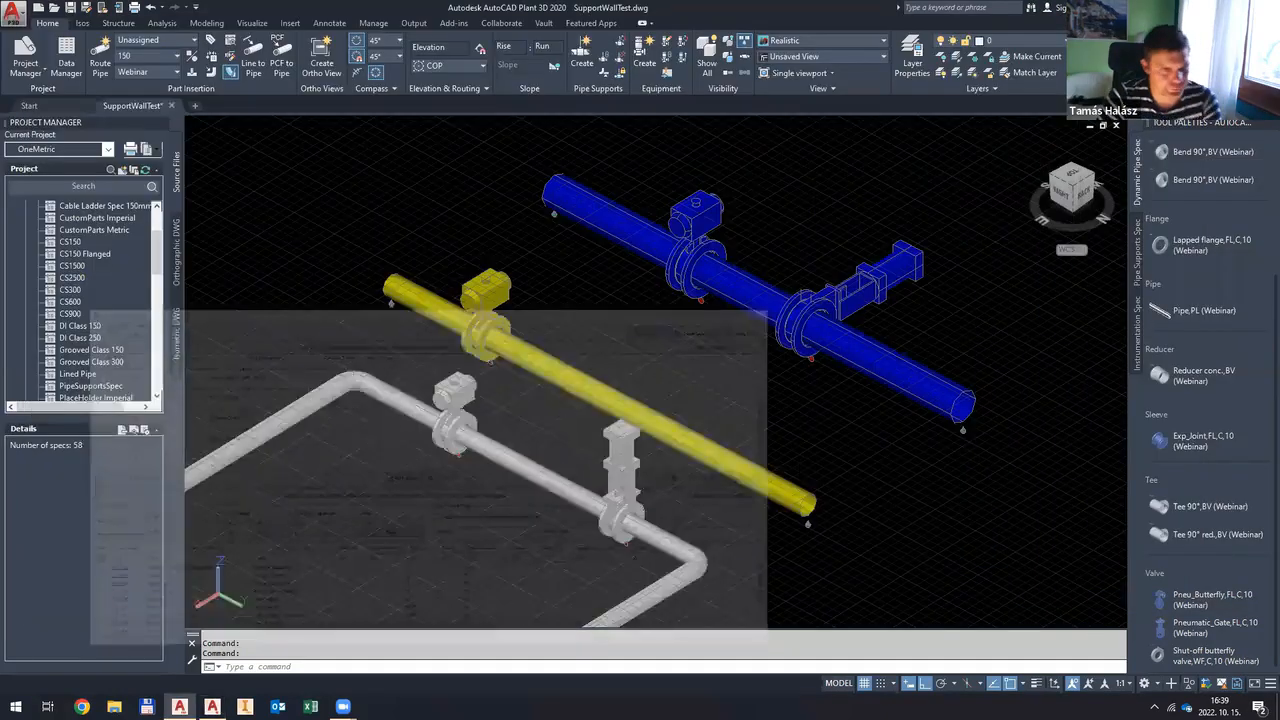
middle_drag(812, 424, 754, 326)
click(1163, 445)
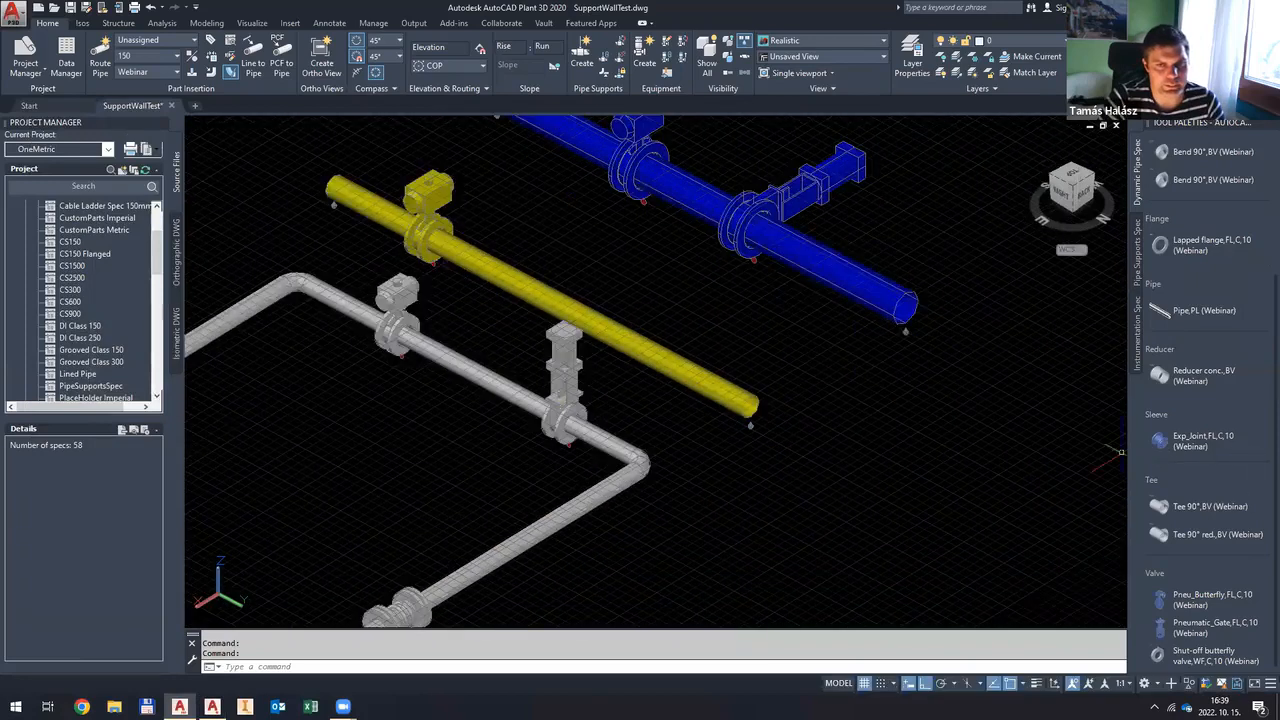
click(843, 272)
click(843, 272)
key(Escape)
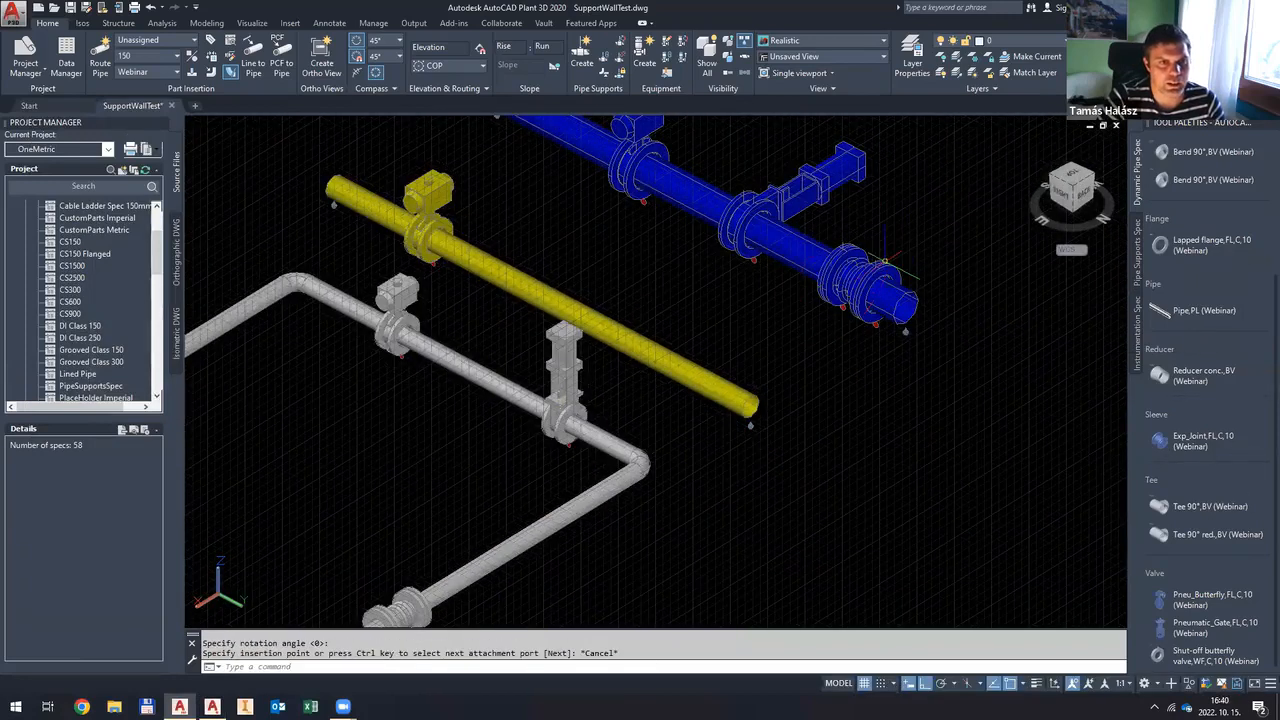
Step: Show the properties of the inserted expansion joint and examine its part geometry dimensions
scroll(860, 270, up, 4)
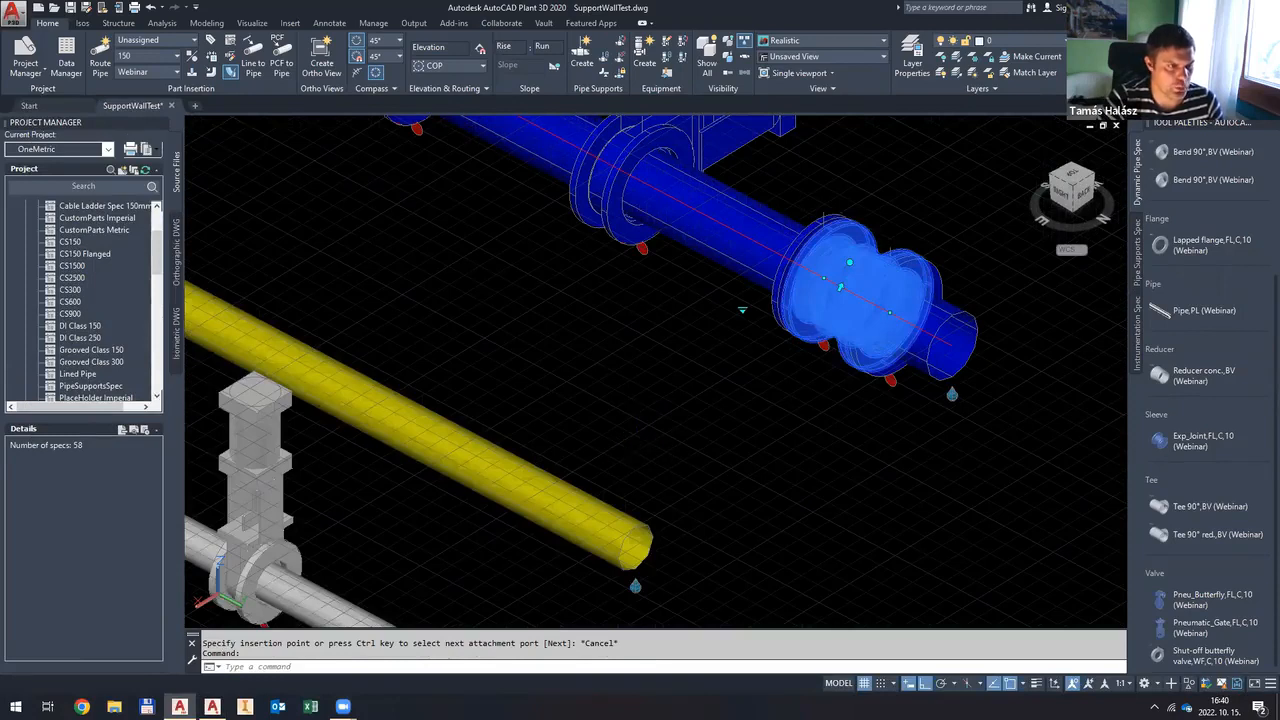
key(ctrl+1)
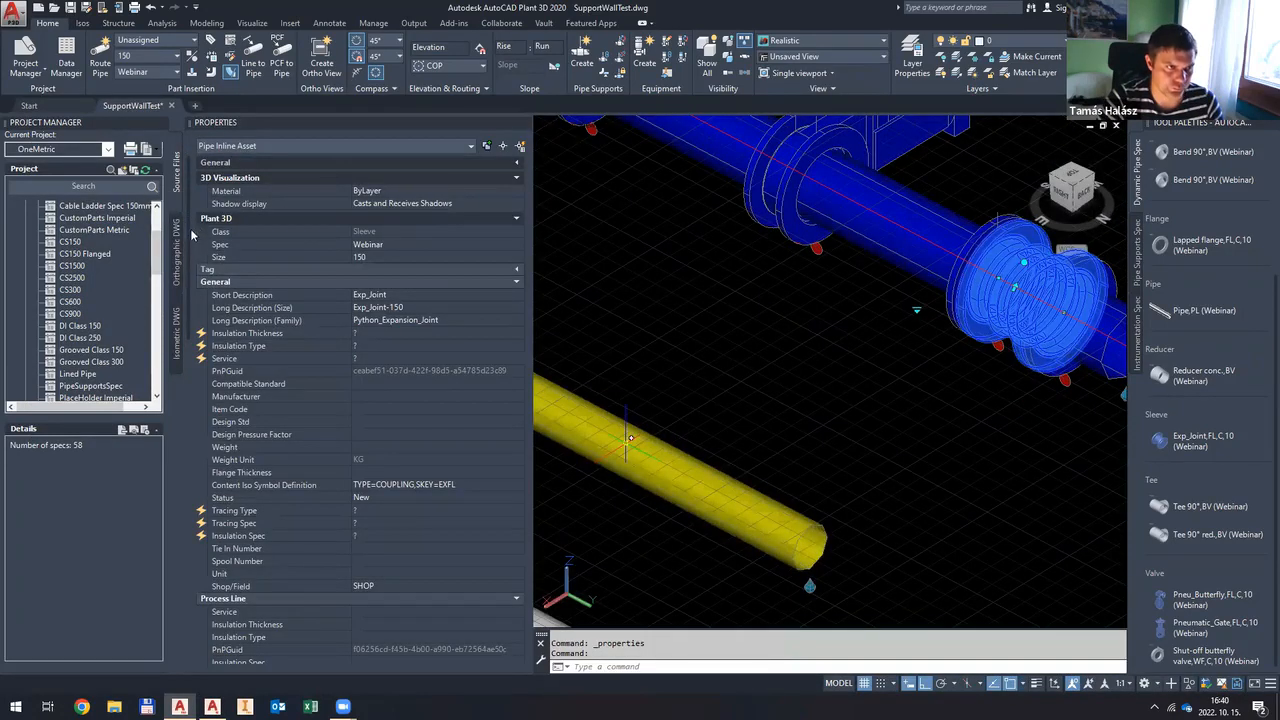
scroll(198, 300, down, 10)
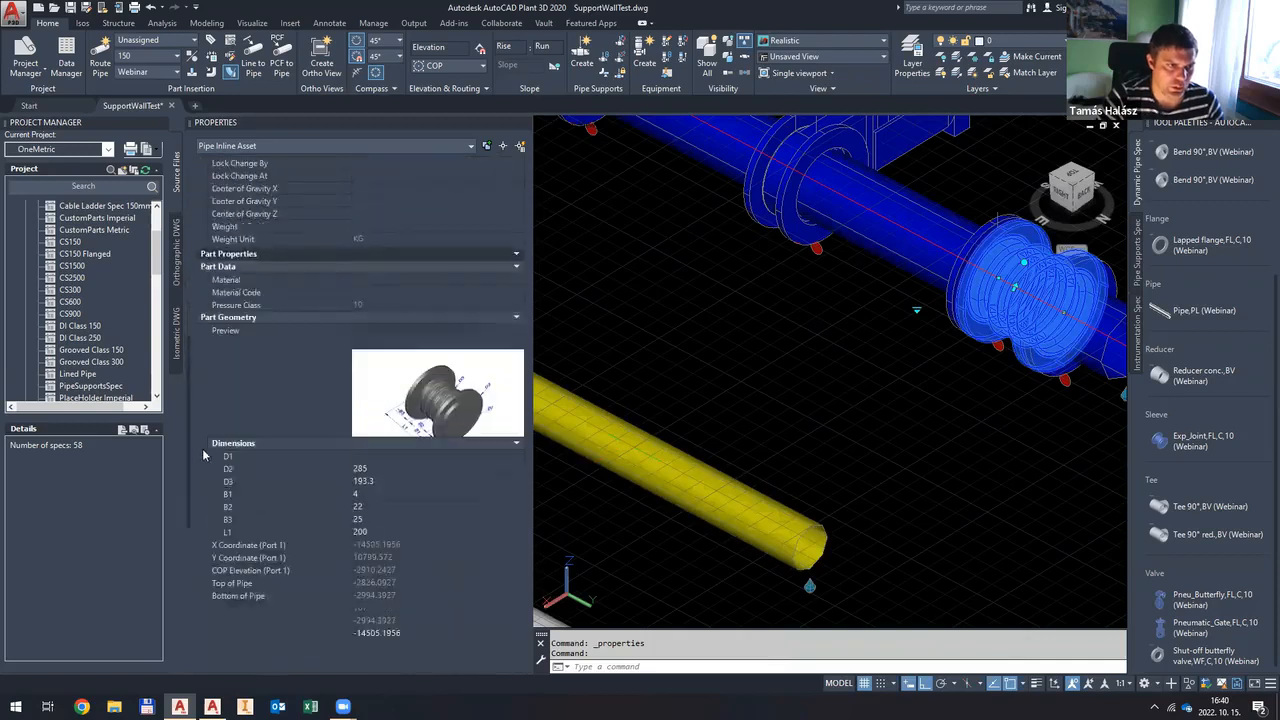
scroll(204, 455, down, 3)
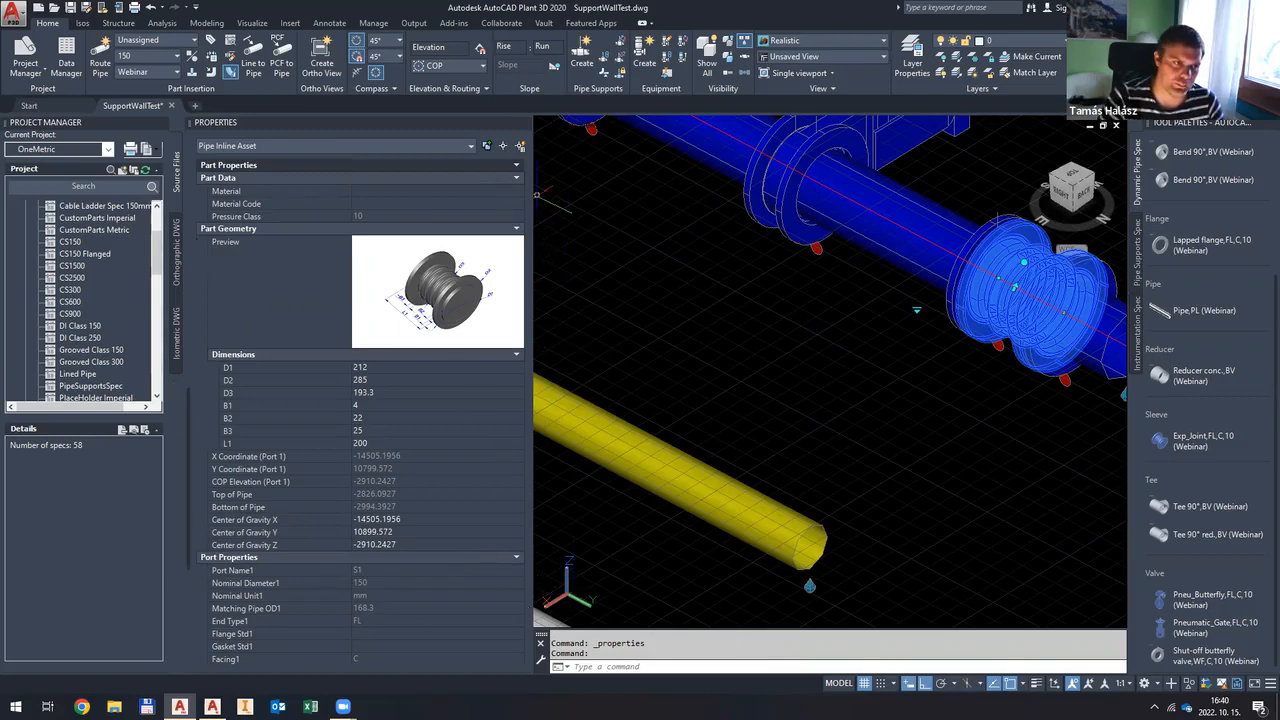
scroll(709, 421, down, 3)
scroll(961, 305, up, 2)
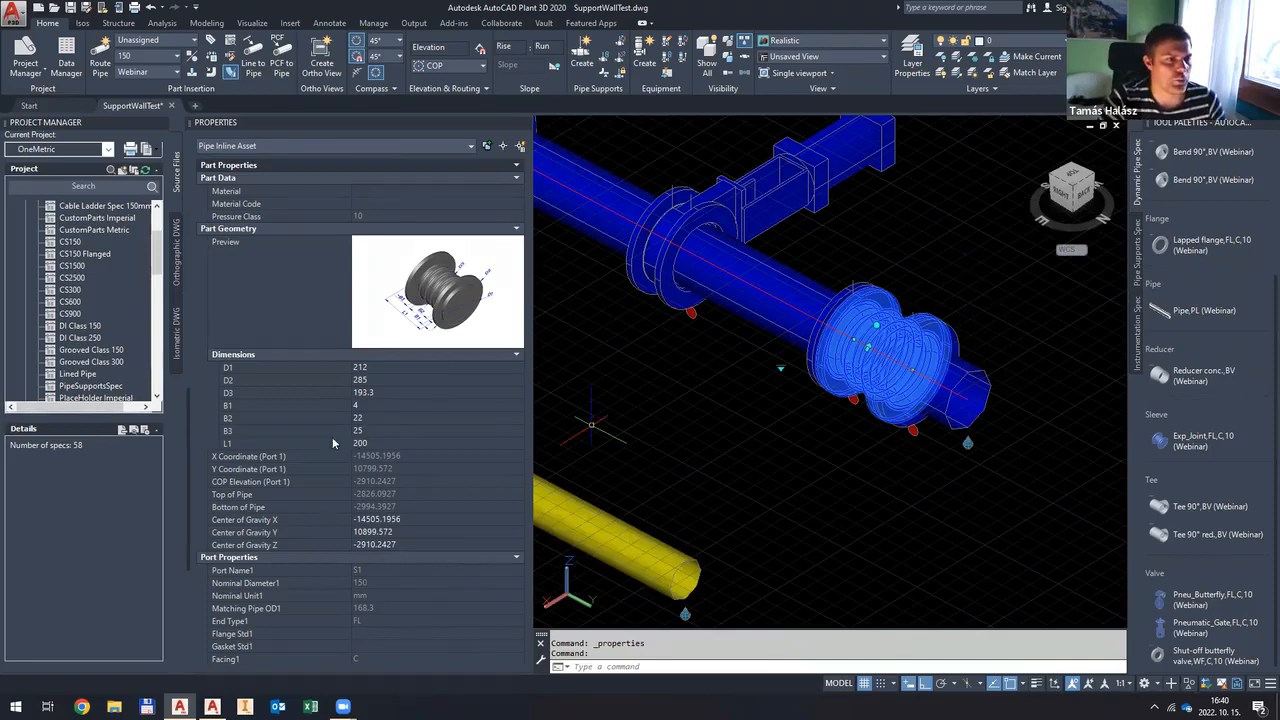
Step: Set the expansion joint's L1 length to 250 and deselect it
click(372, 442)
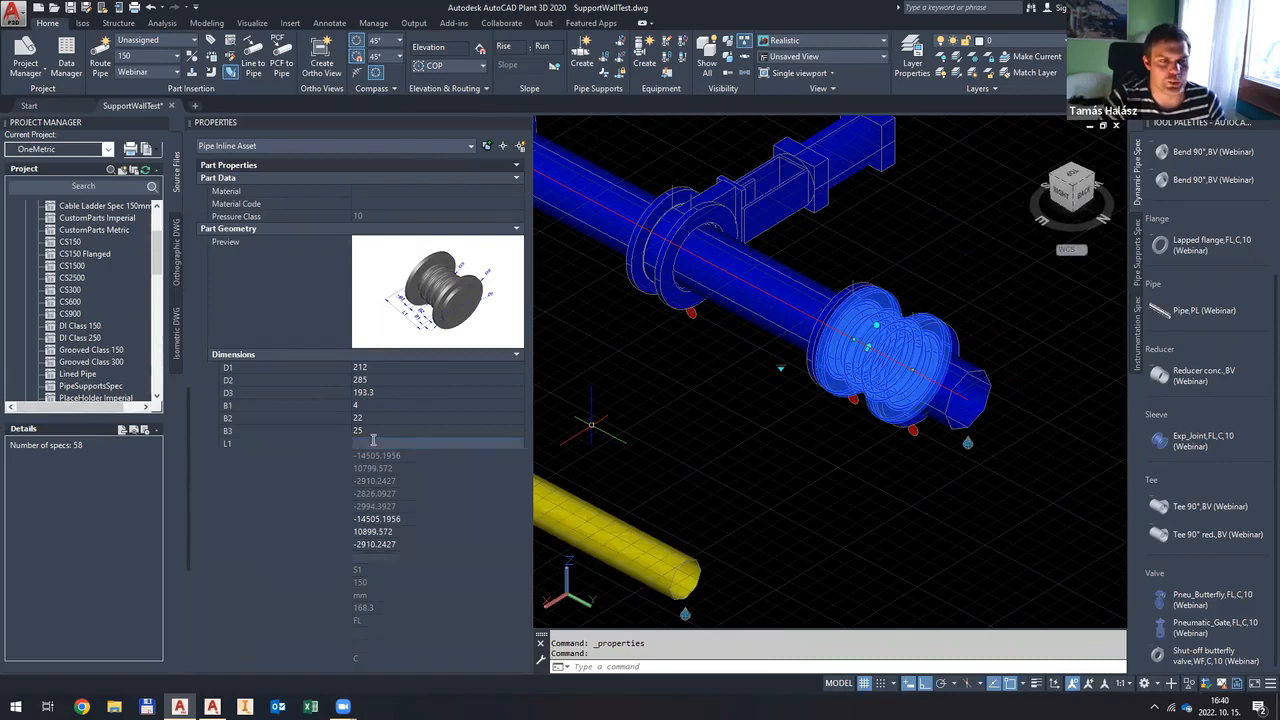
text(2)
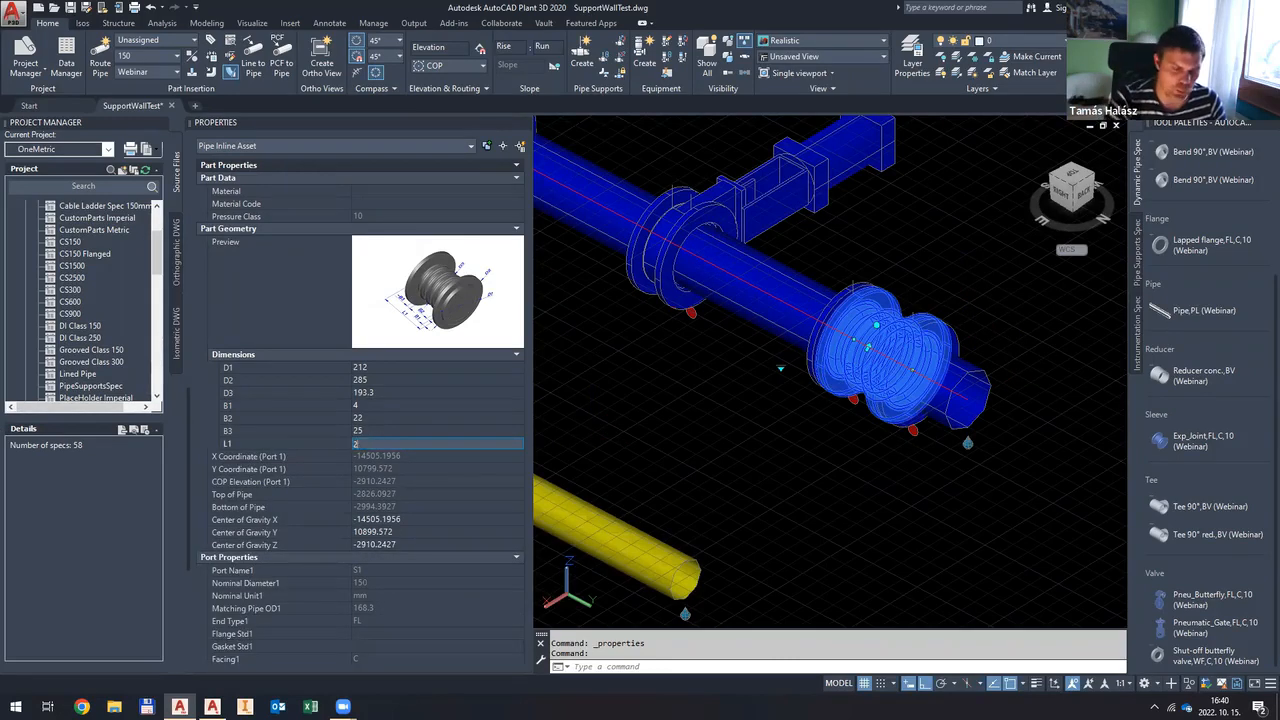
text(50)
key(Return)
key(Escape)
key(Escape)
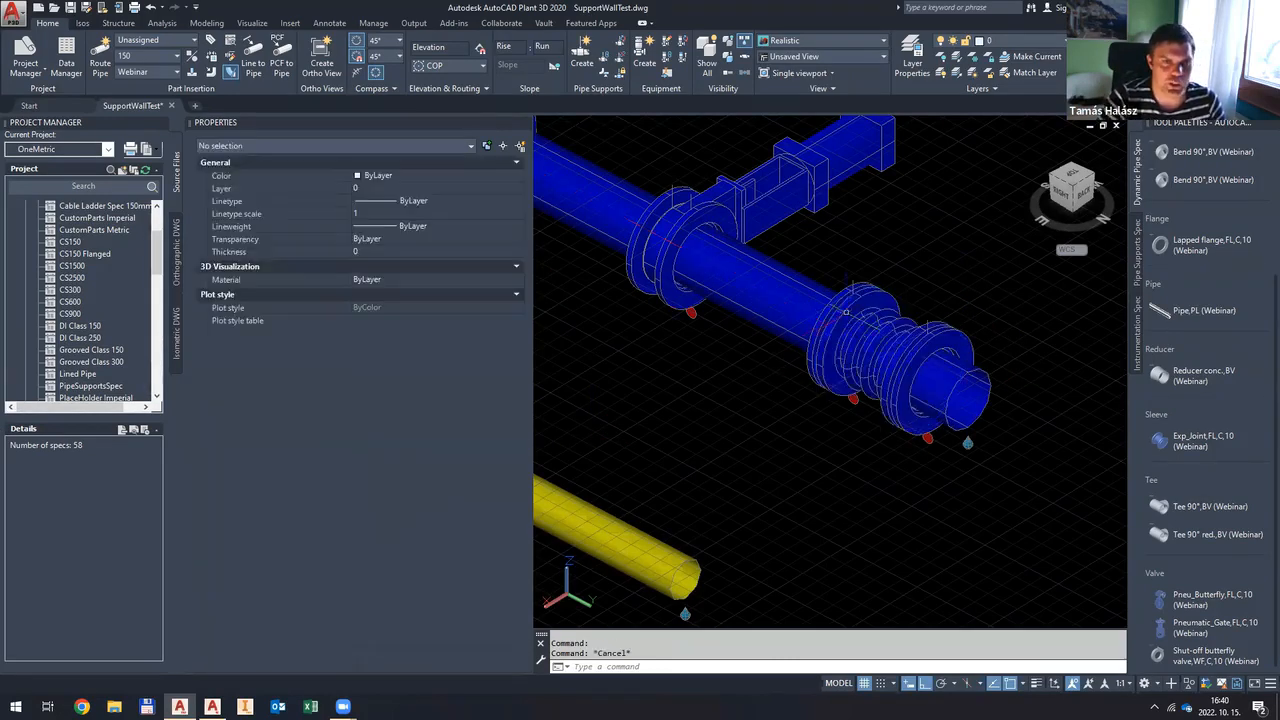
Step: Select the expansion joint on the blue pipe again and set its L1 length to 300
click(853, 298)
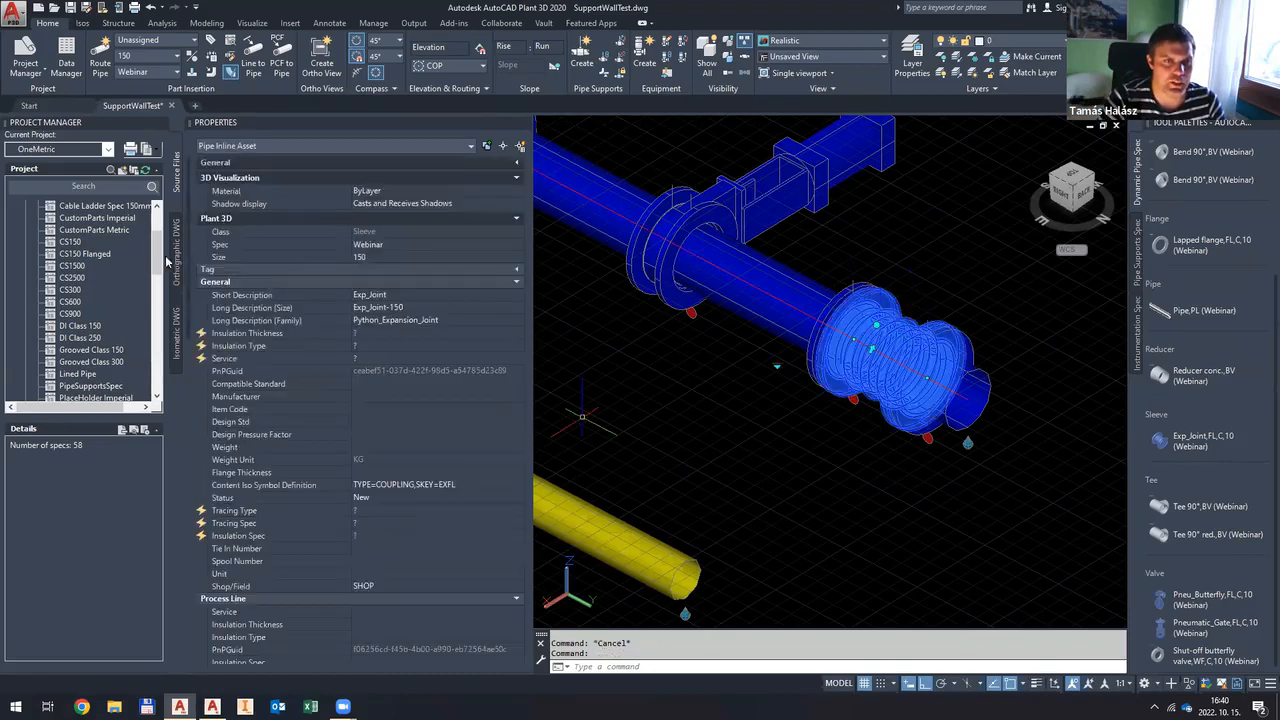
scroll(204, 482, down, 10)
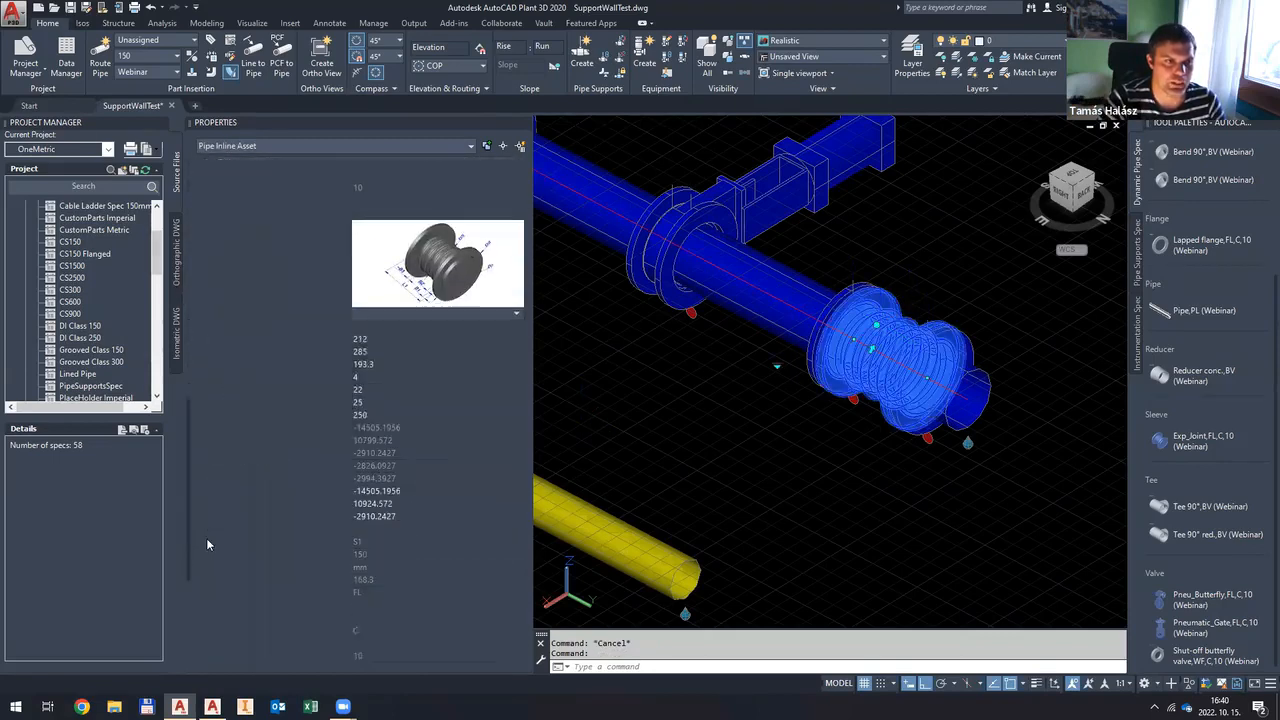
click(362, 404)
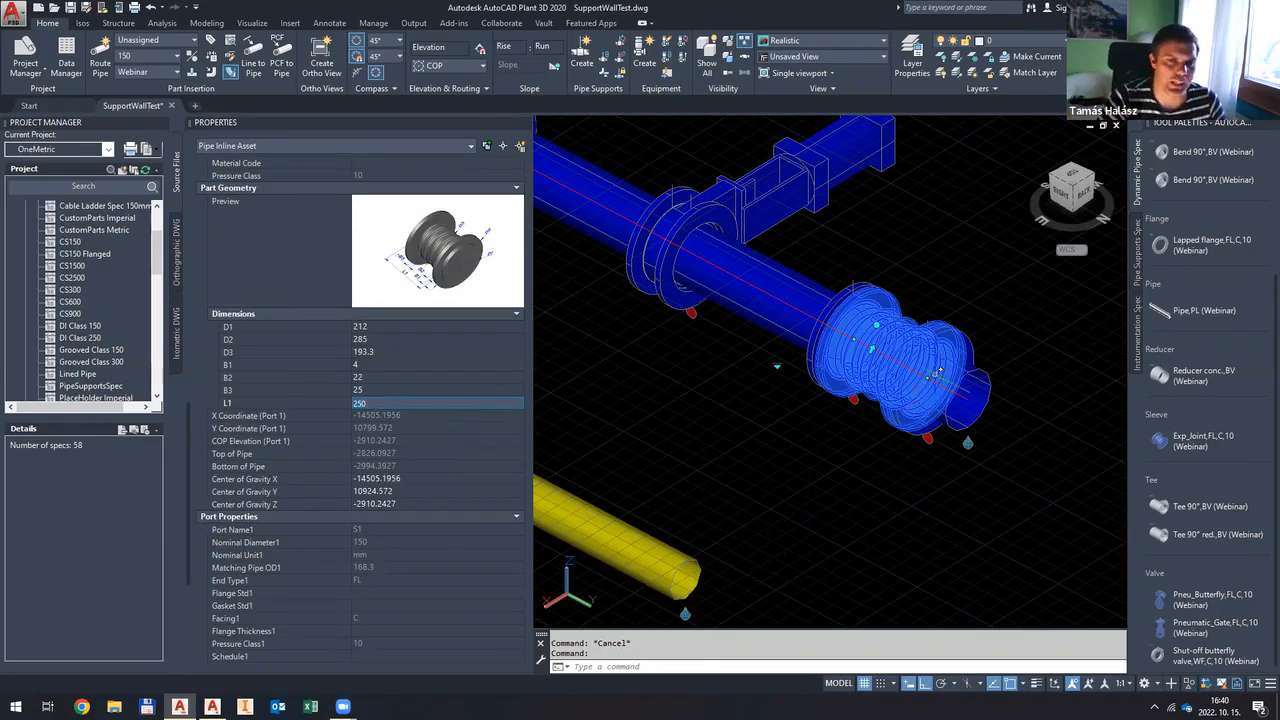
click(398, 402)
text(300)
key(Return)
key(Escape)
key(Escape)
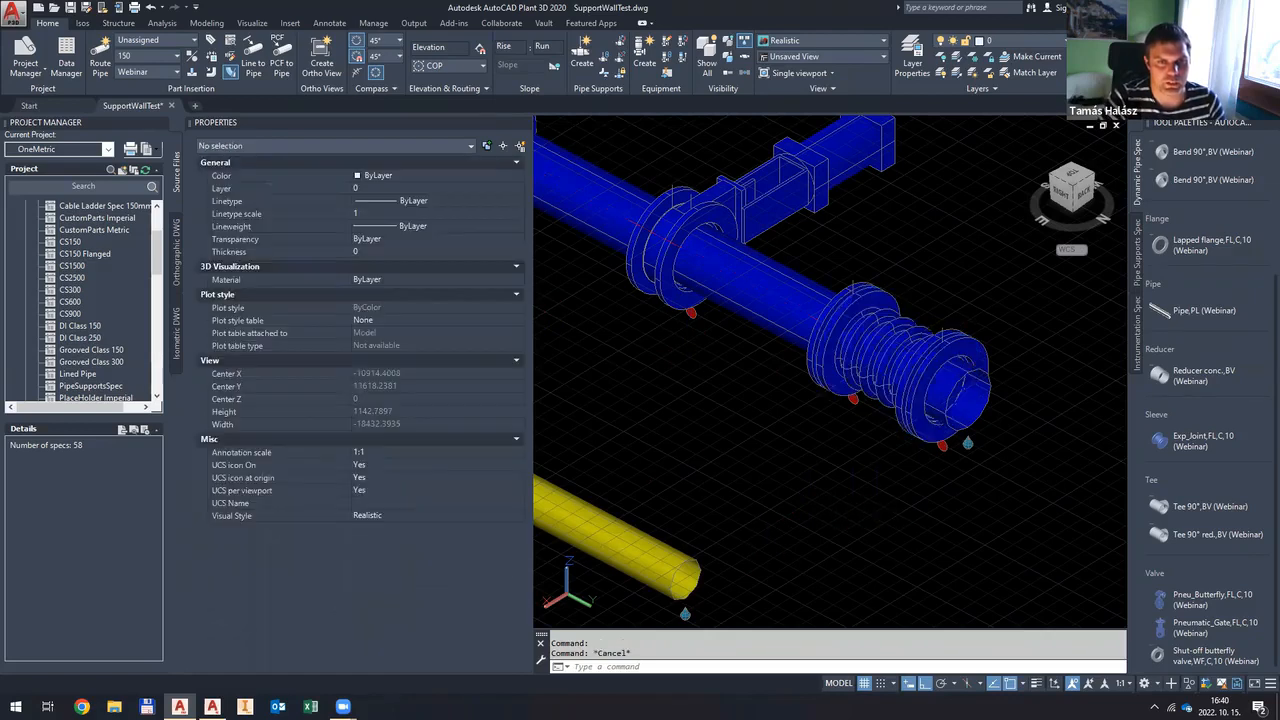
Step: Lengthen the short blue pipe piece beyond the expansion joint by stretching its free end outward along the pipe axis
scroll(967, 378, up, 2)
shift+middle_drag(832, 339, 936, 396)
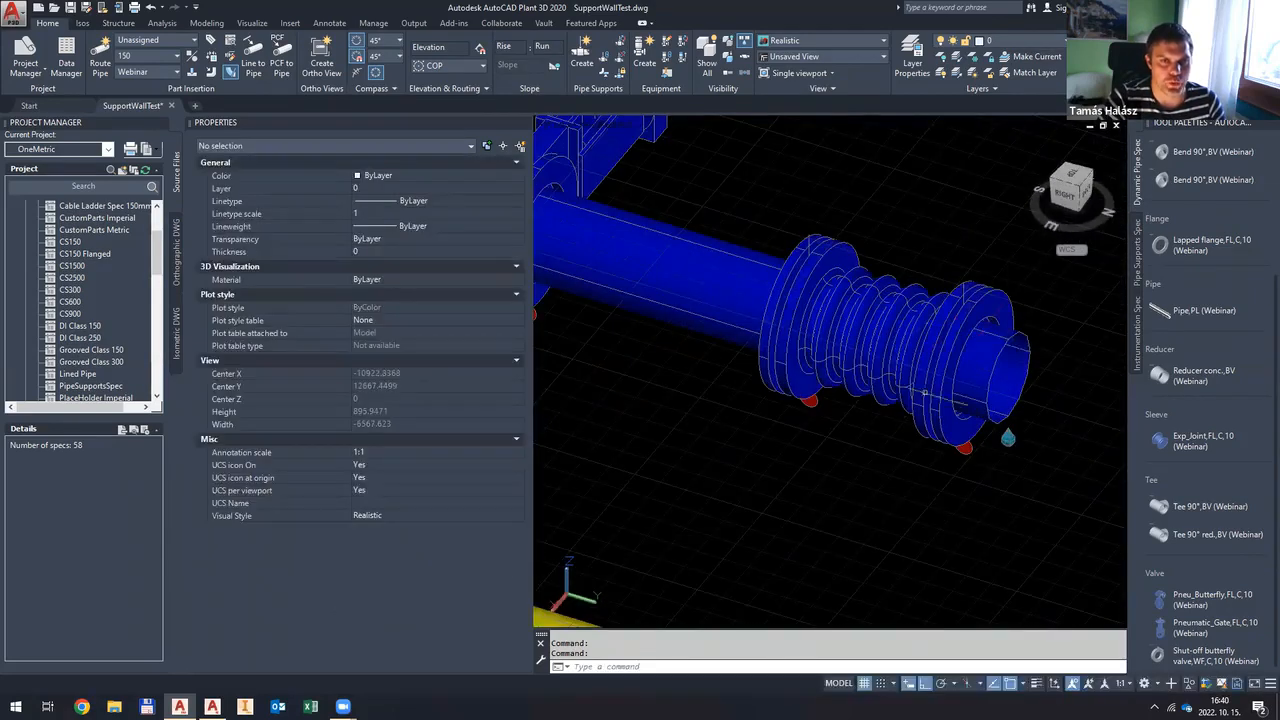
scroll(773, 421, down, 4)
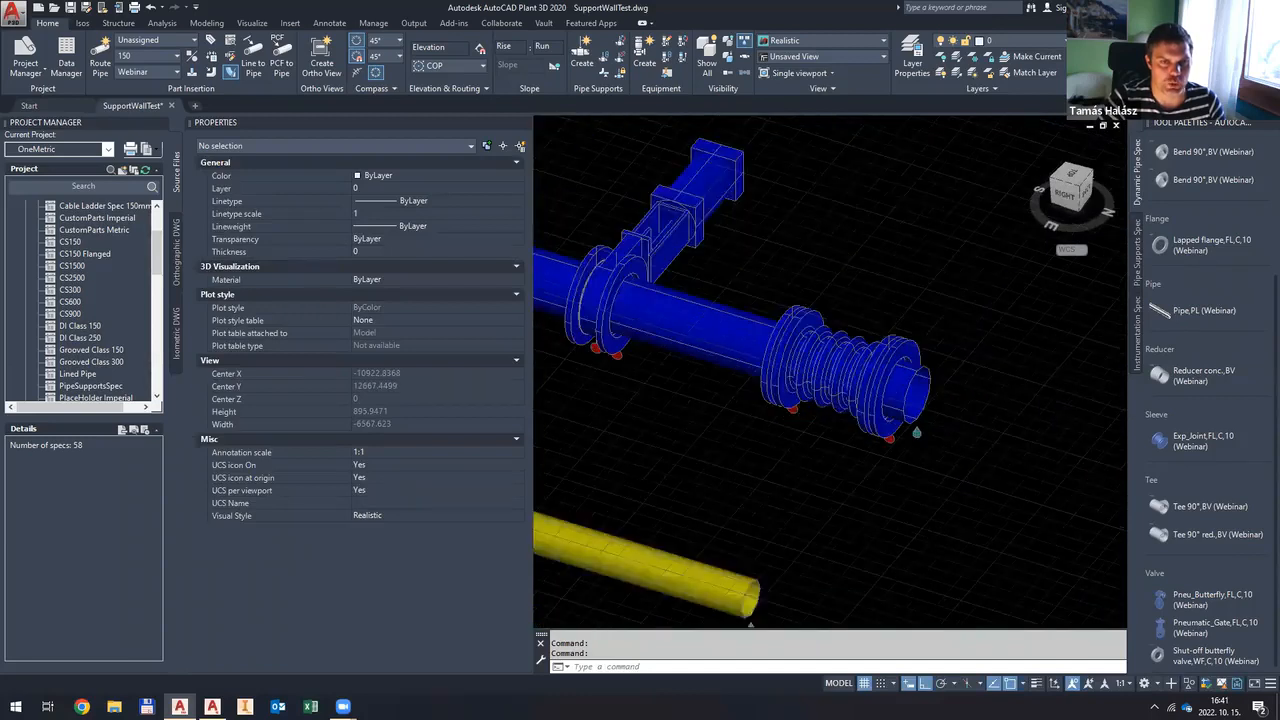
scroll(866, 402, up, 3)
click(850, 412)
click(850, 413)
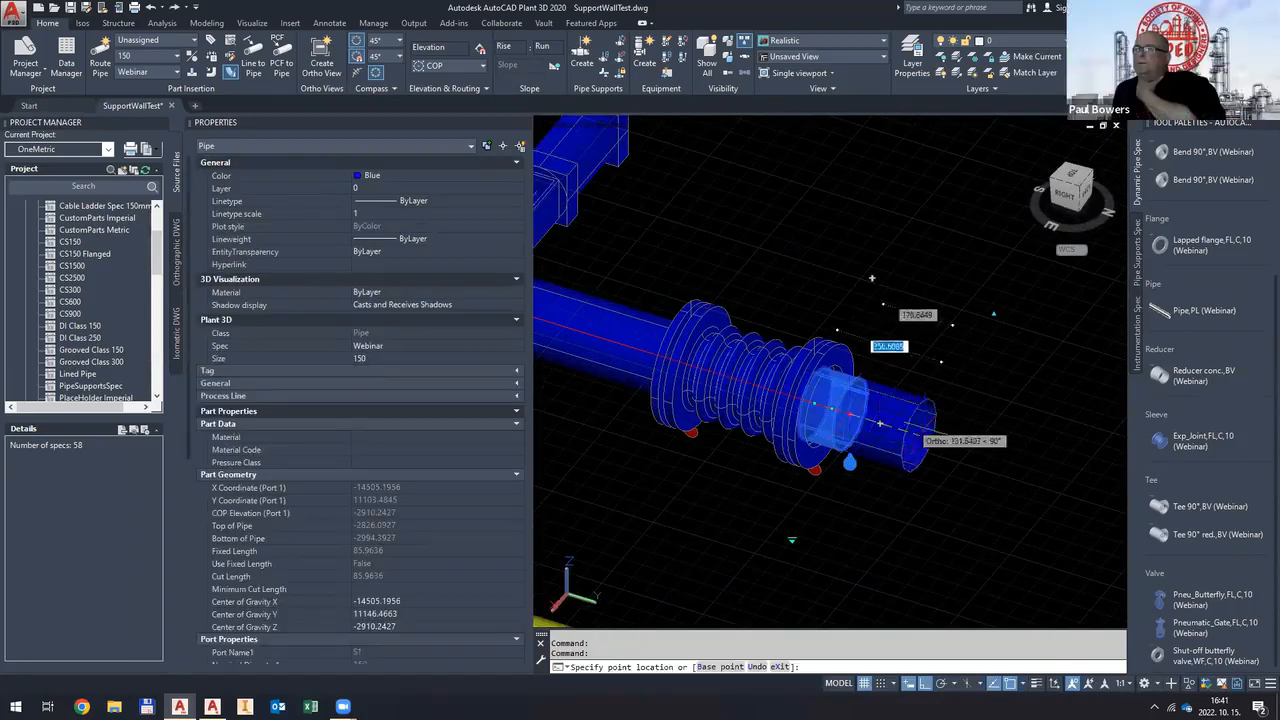
click(975, 451)
key(Escape)
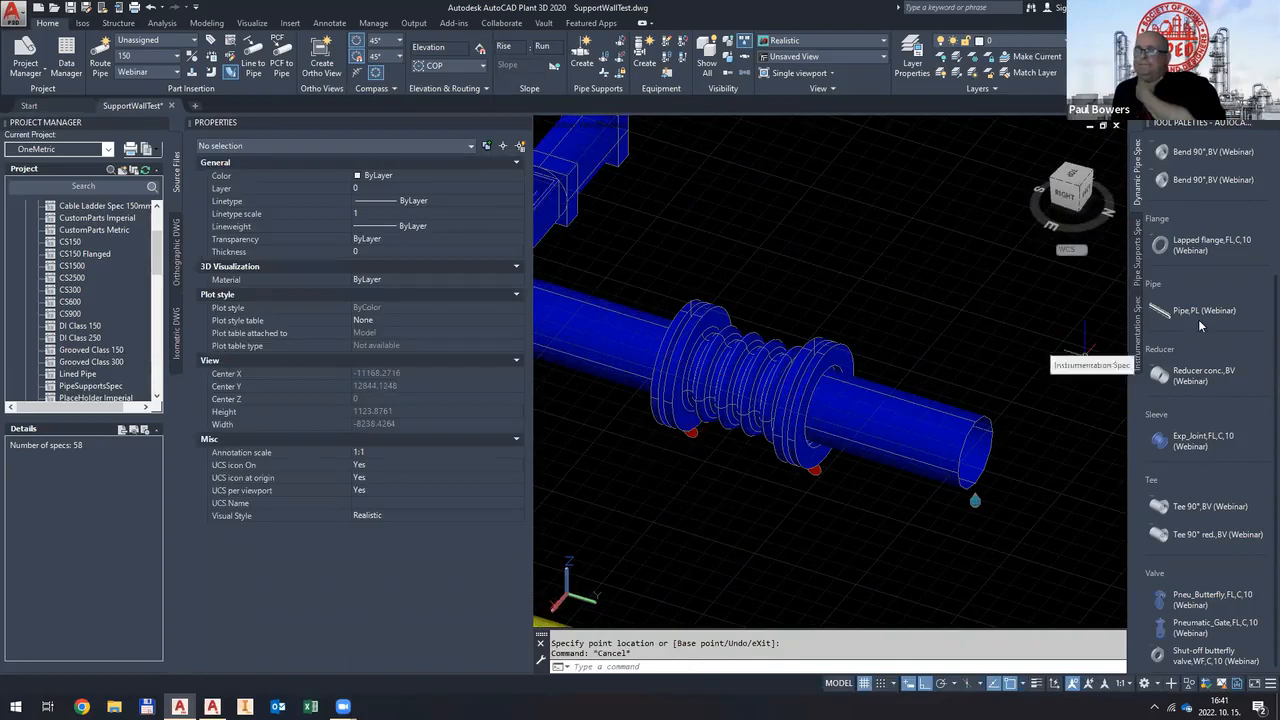
scroll(910, 374, down, 3)
scroll(912, 372, up, 1)
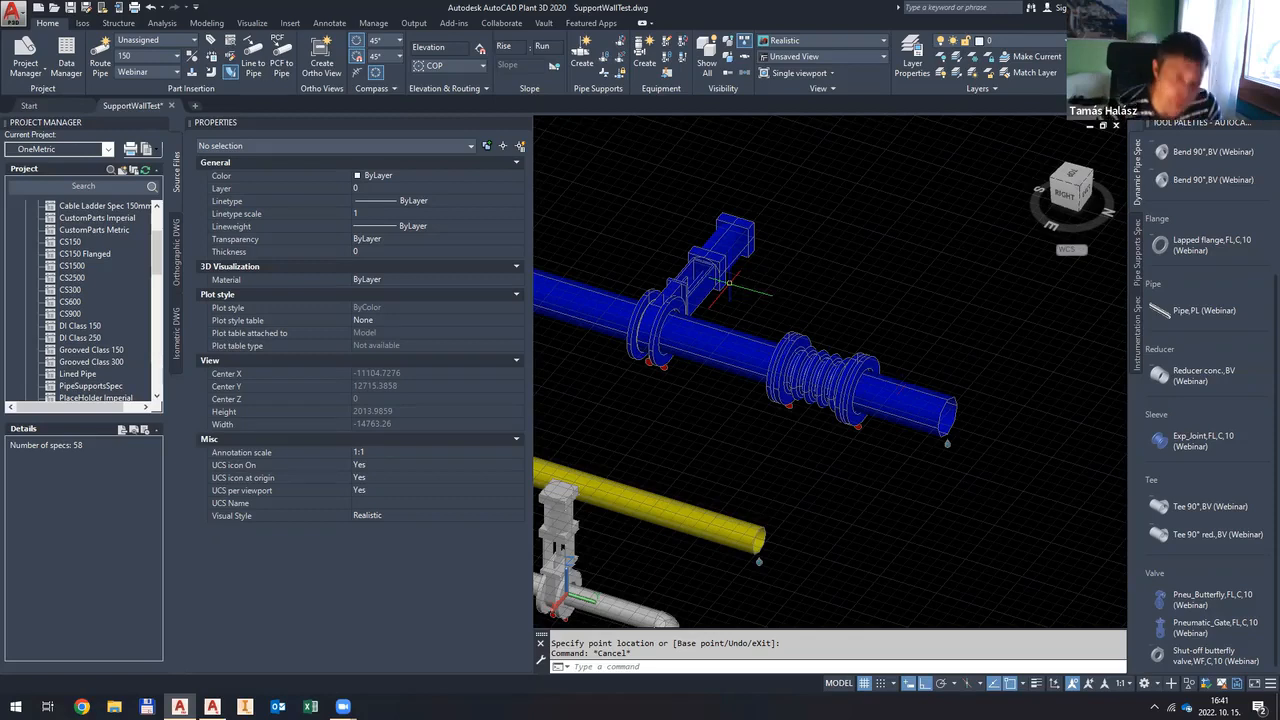
scroll(790, 350, down, 4)
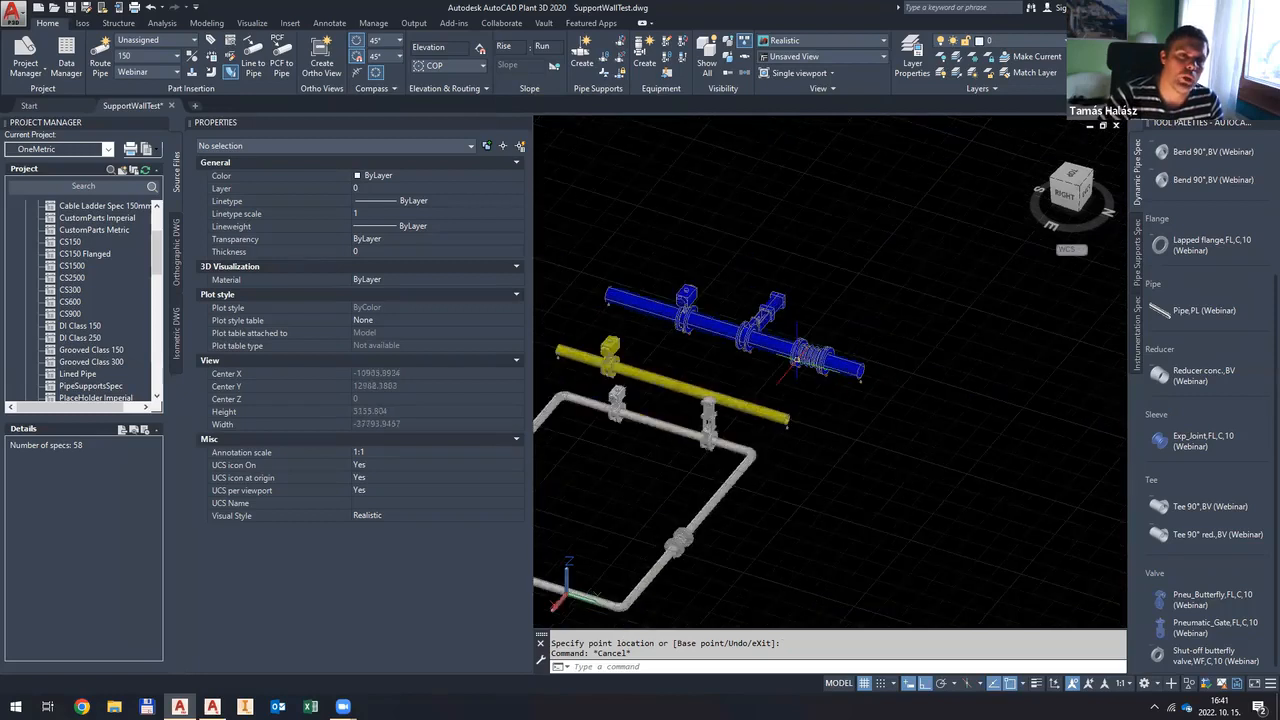
Step: Select the pneumatic butterfly valve on the blue pipe to inspect its general properties
scroll(797, 357, up, 5)
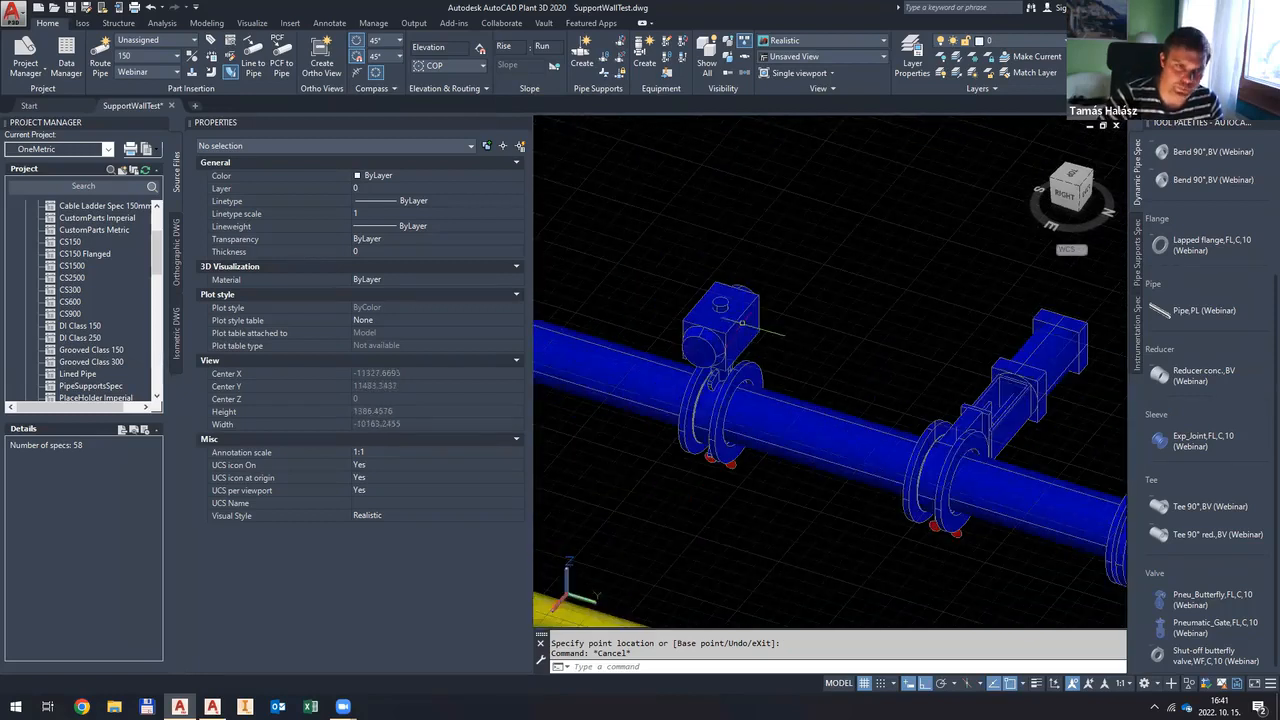
click(724, 318)
key(Escape)
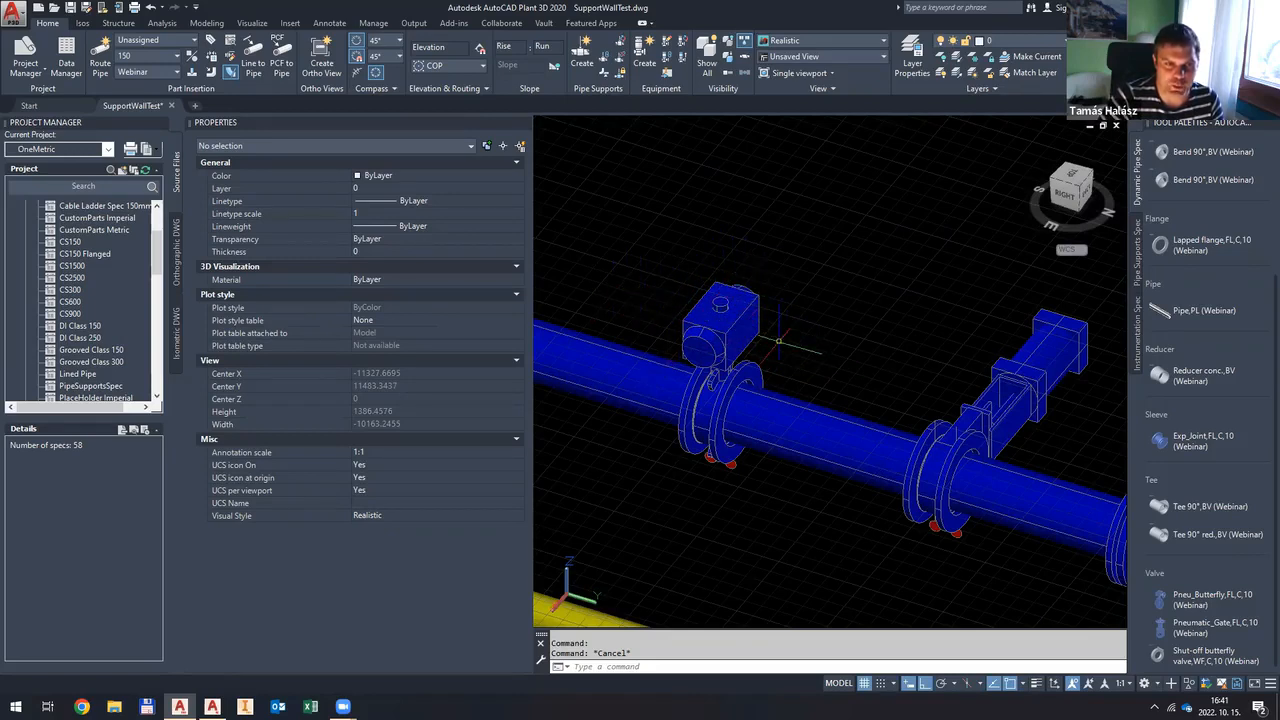
scroll(820, 300, down, 3)
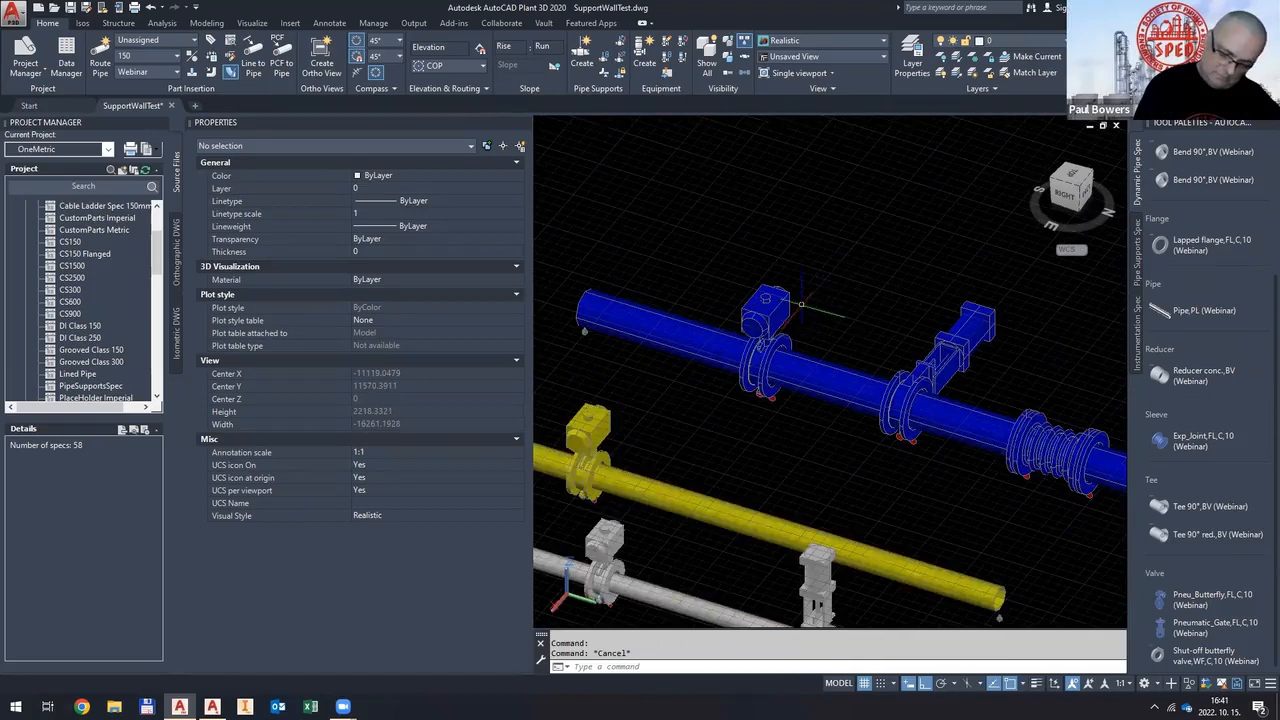
scroll(804, 284, up, 2)
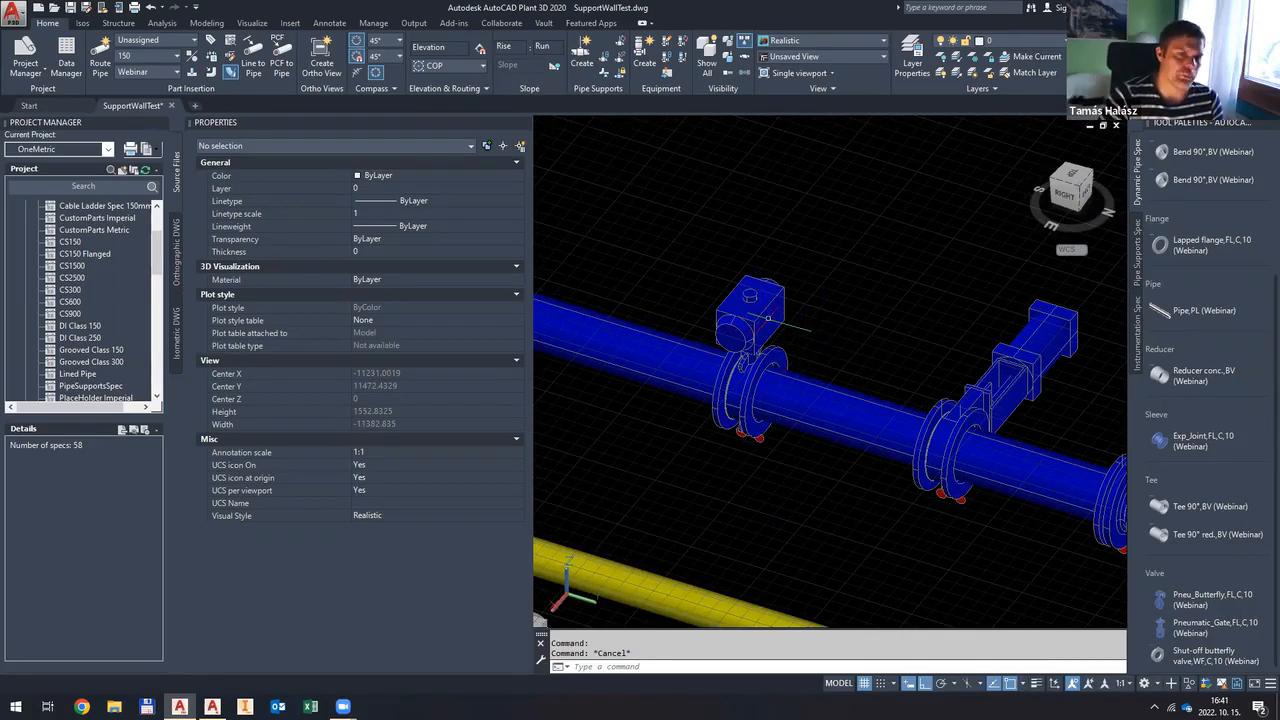
click(767, 317)
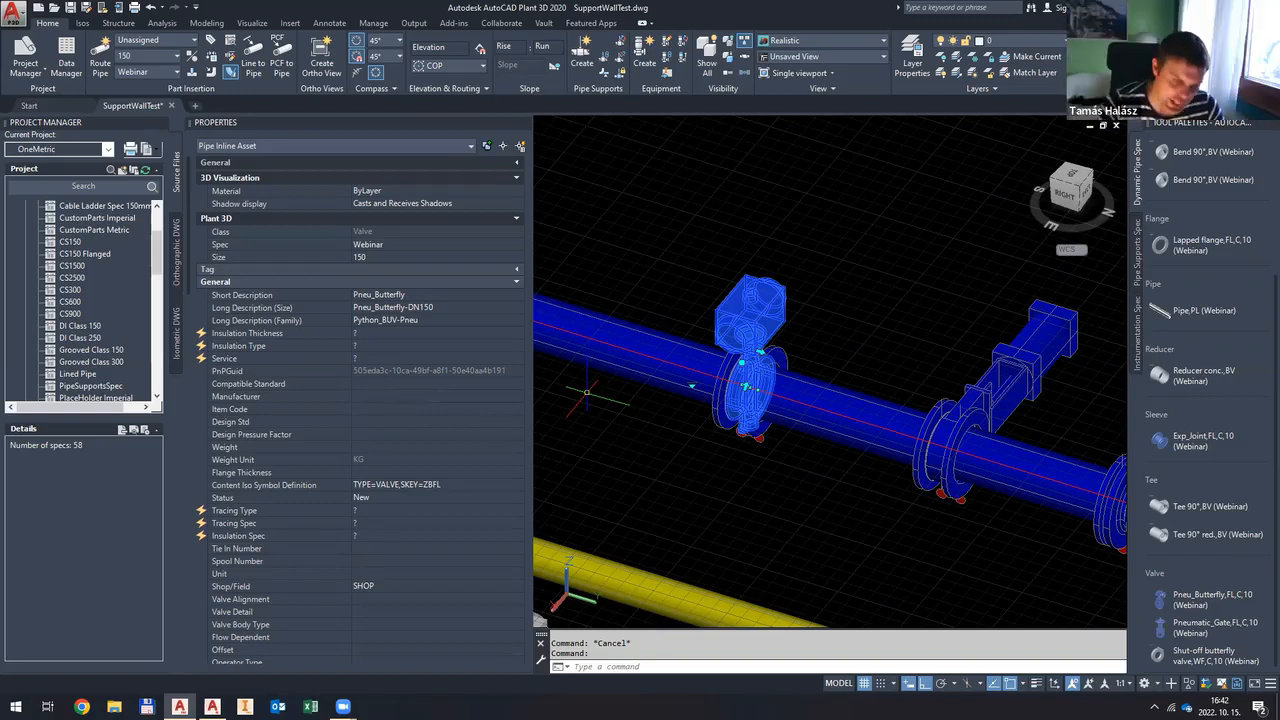
key(Escape)
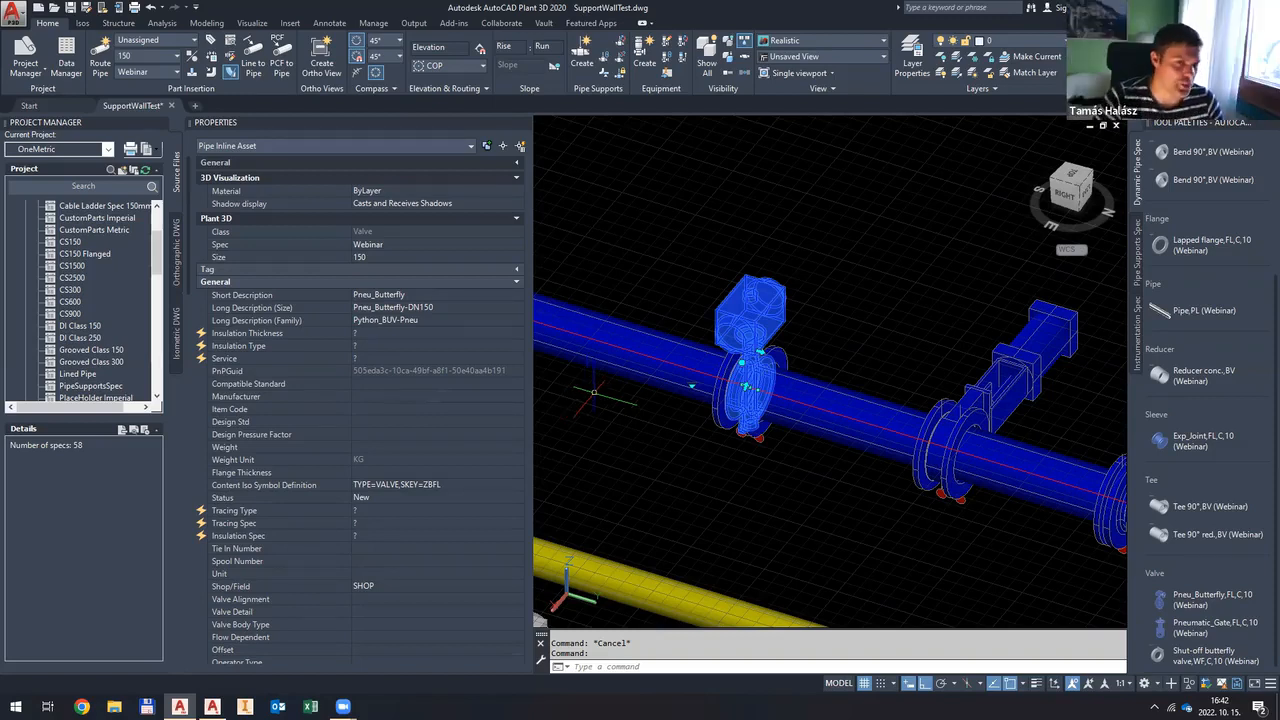
Step: Select the expansion joint on the blue pipe to check its general properties and deselect it
scroll(650, 380, down, 4)
scroll(830, 360, up, 3)
click(835, 363)
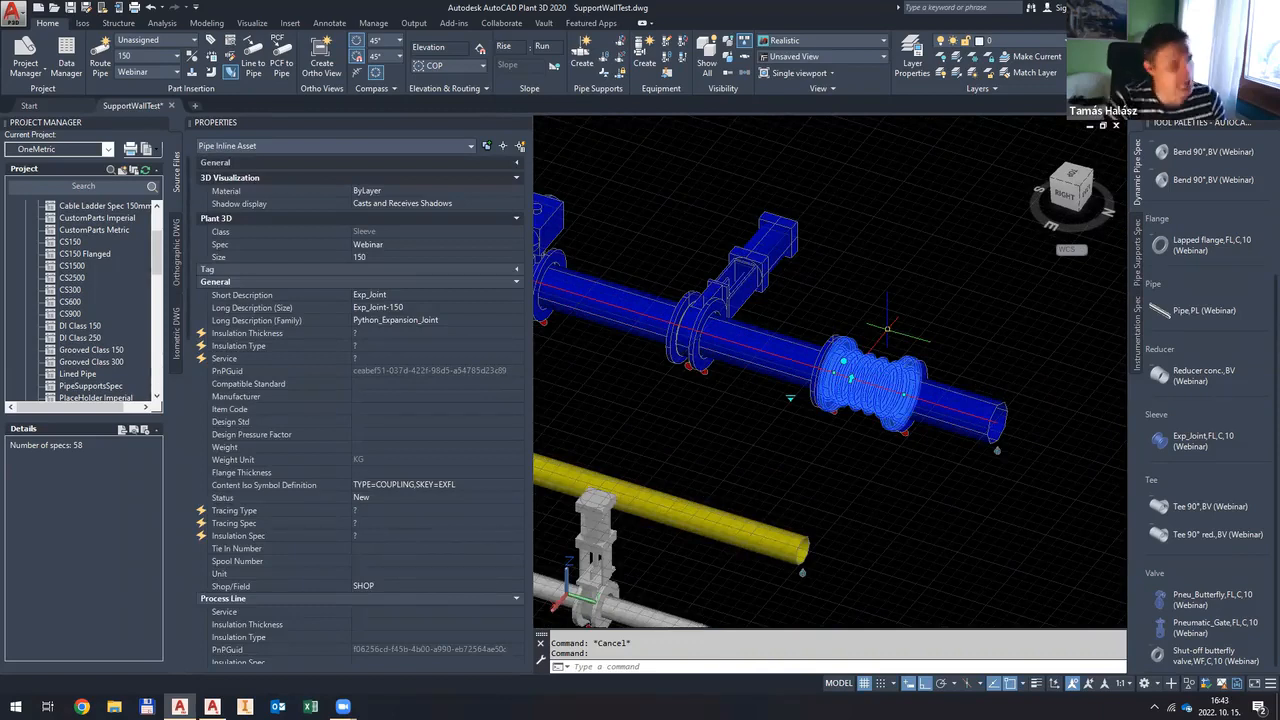
key(Escape)
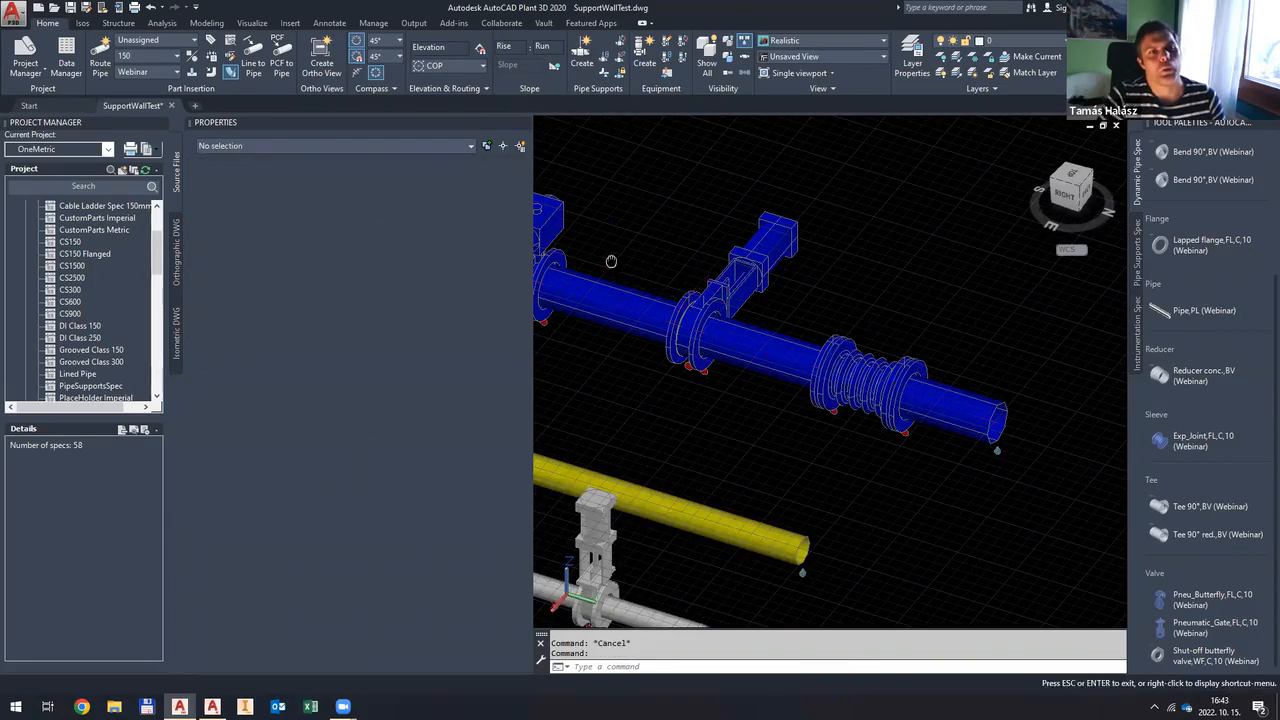
middle_drag(612, 262, 662, 262)
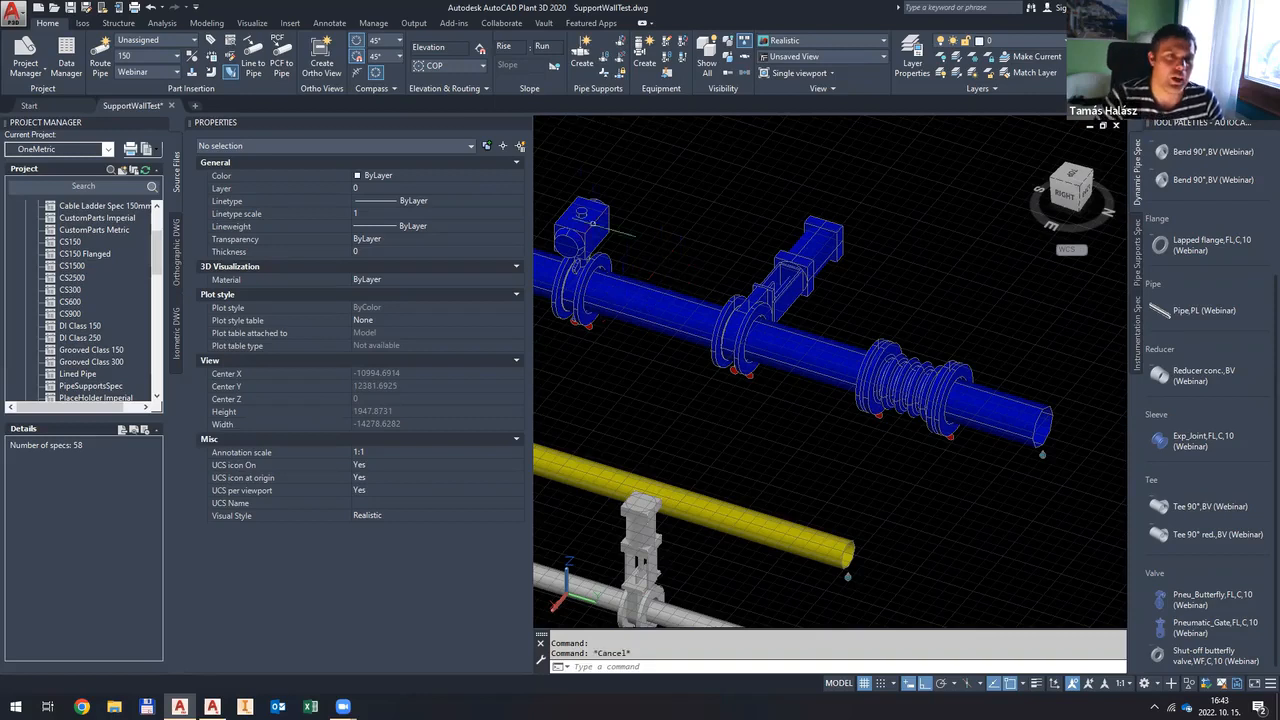
Step: Select the butterfly valve on the blue pipe and examine its part geometry dimensions
click(582, 214)
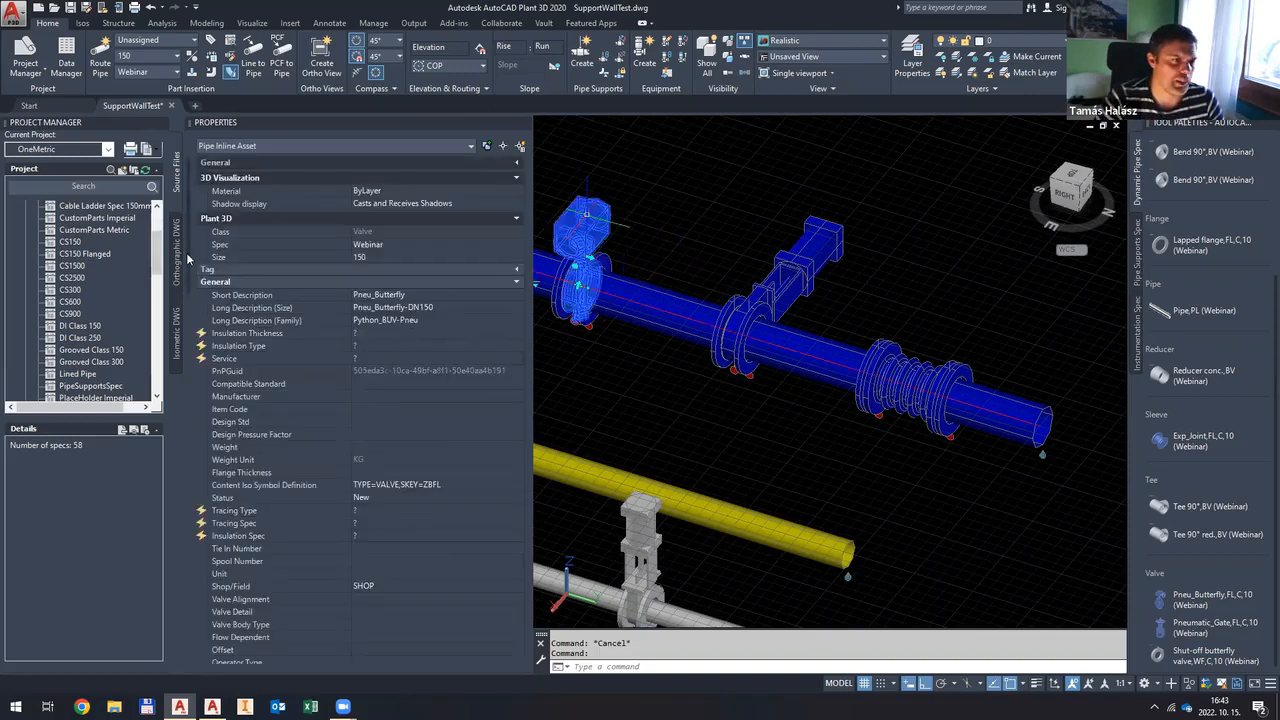
scroll(193, 399, down, 10)
scroll(190, 465, down, 3)
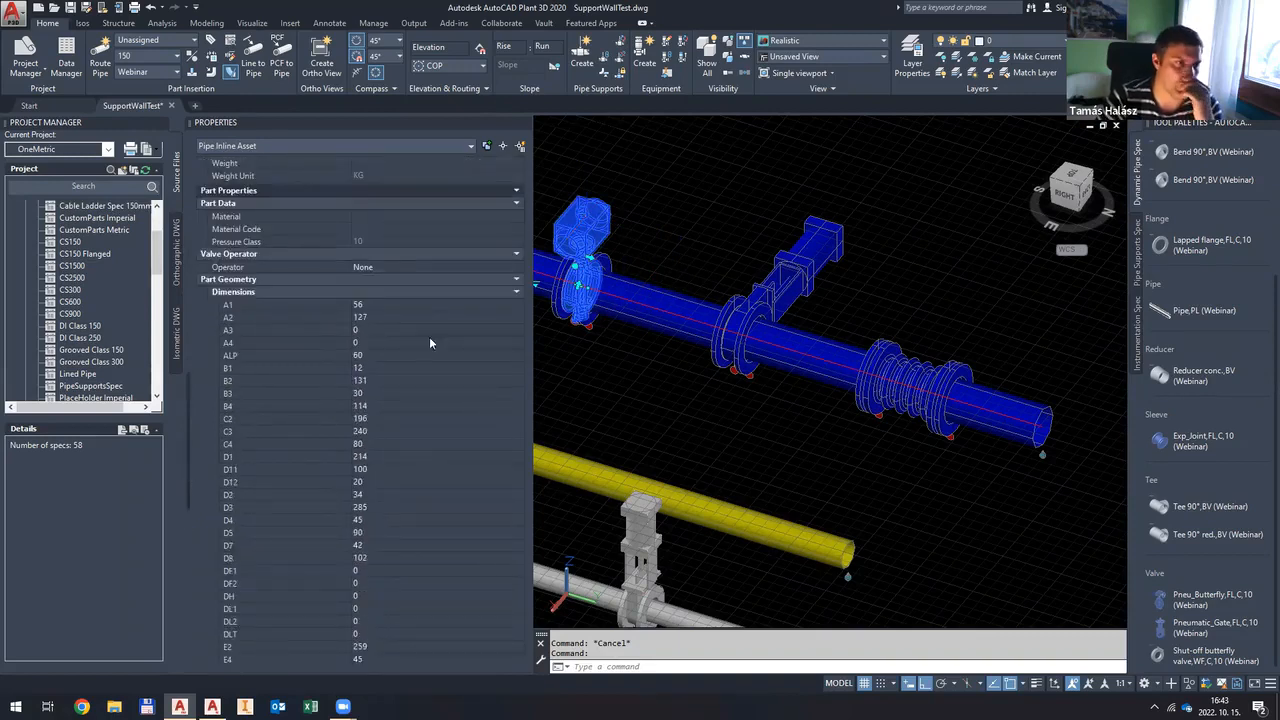
scroll(409, 324, down, 1)
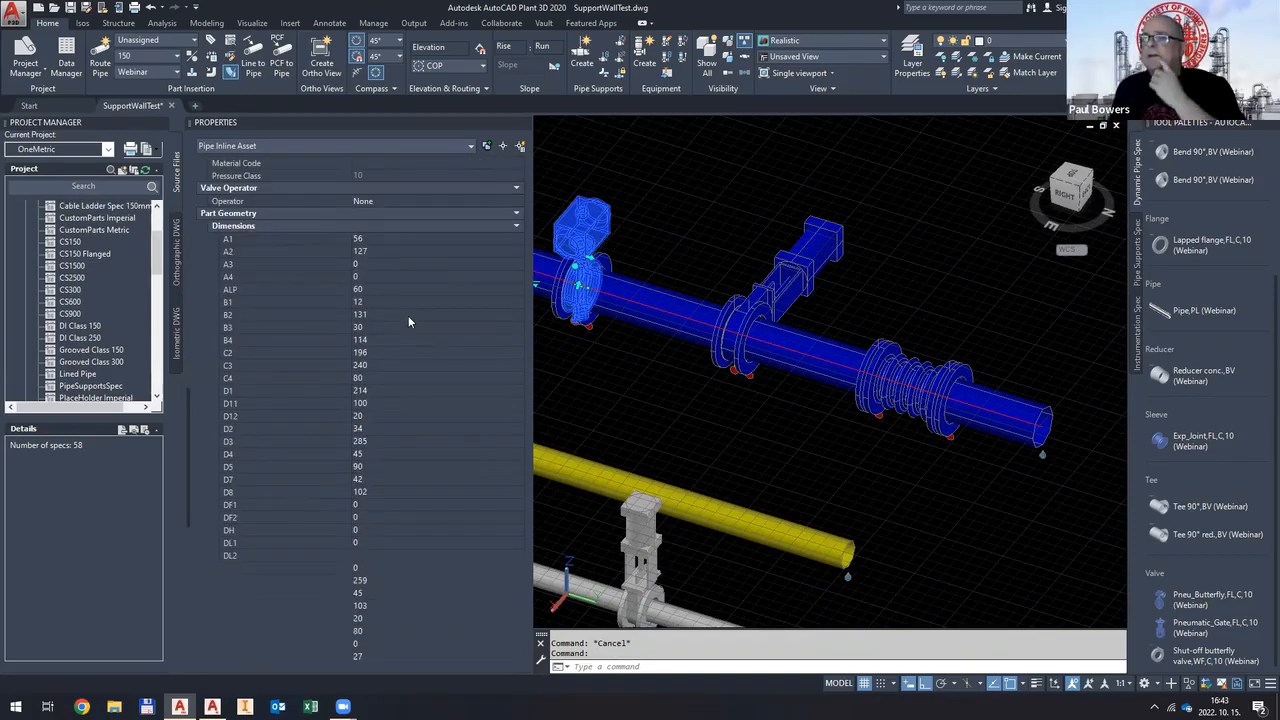
scroll(408, 318, up, 1)
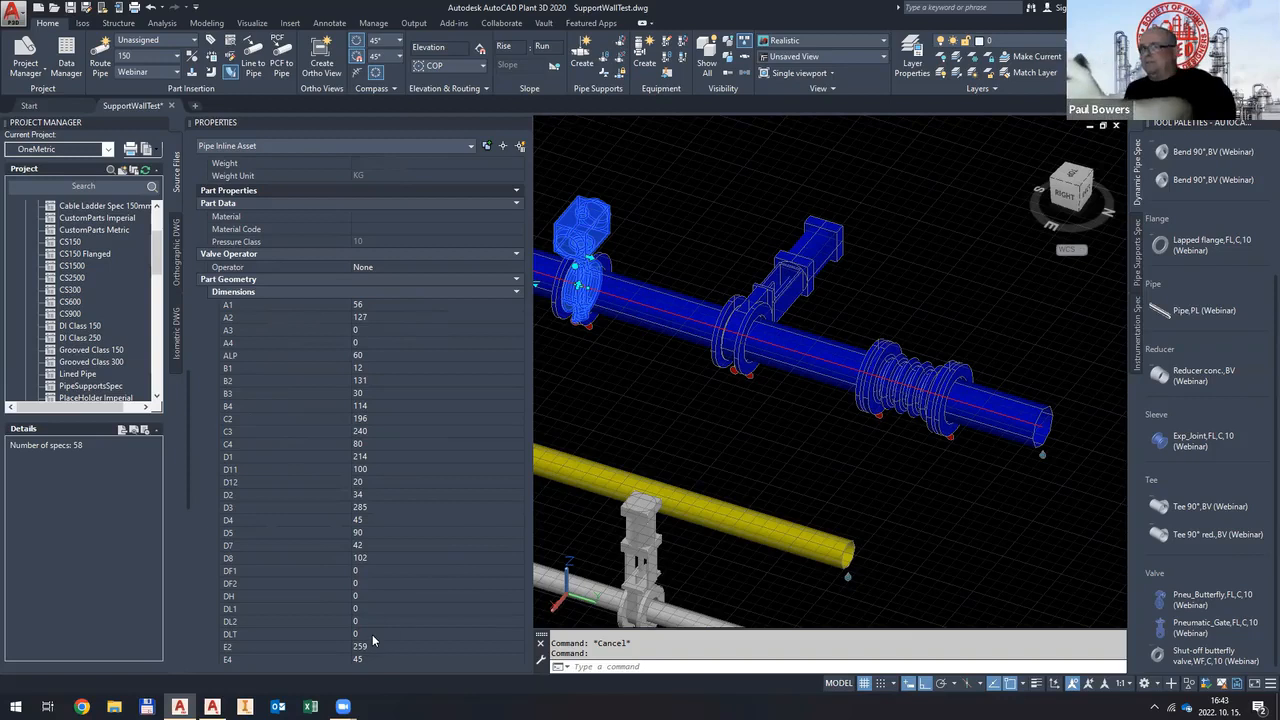
middle_drag(668, 344, 839, 472)
scroll(781, 383, up, 2)
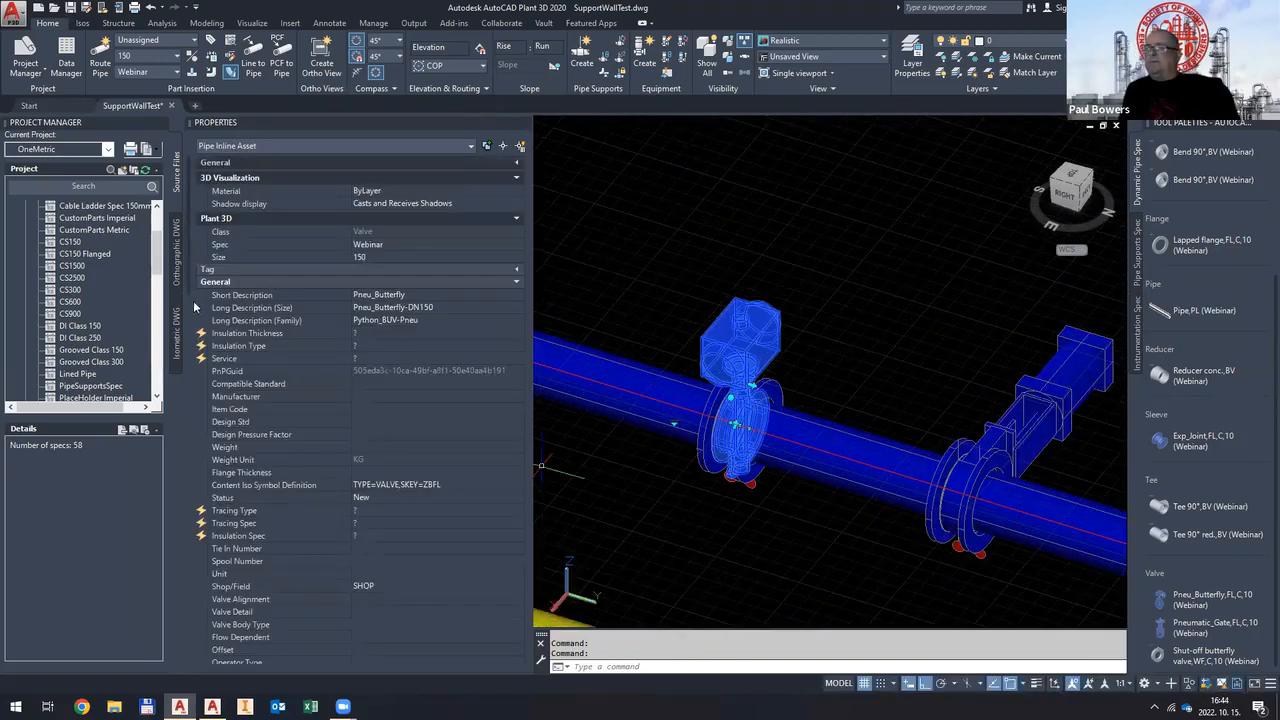
Step: Open the butterfly valve's DLT dimension for editing, leave it without entering a value and deselect the valve
drag(186, 288, 198, 535)
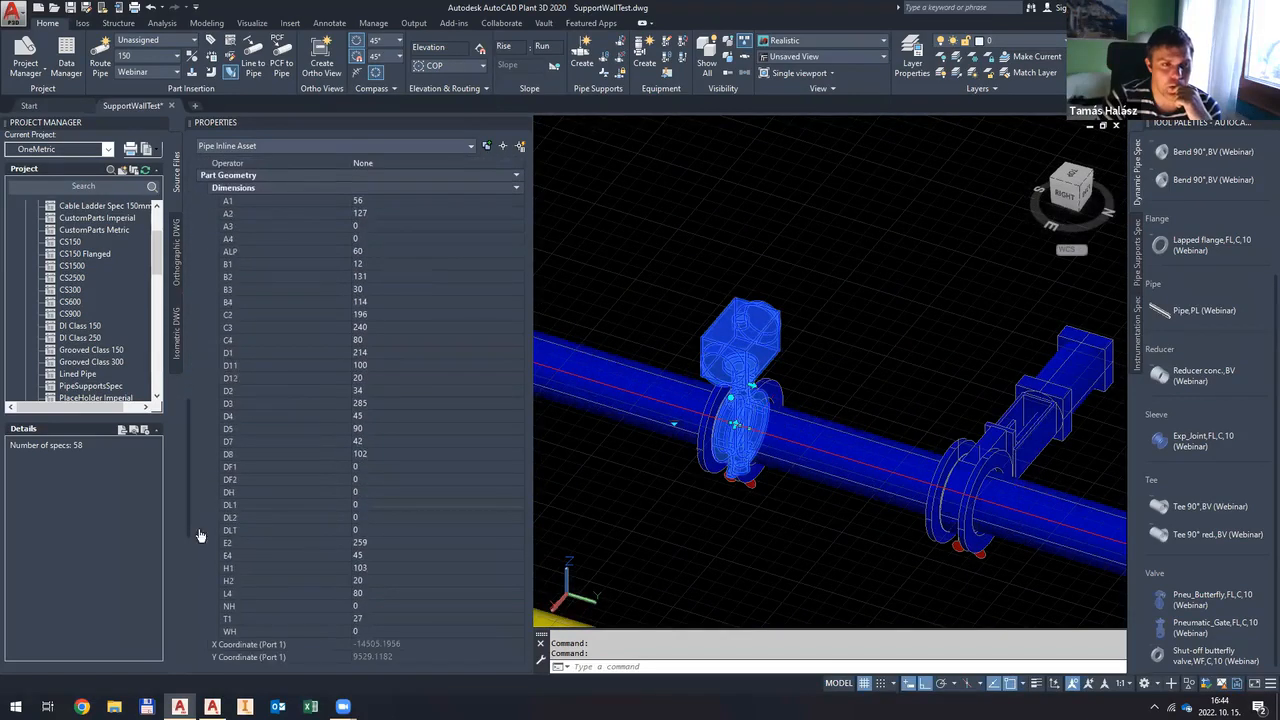
click(369, 530)
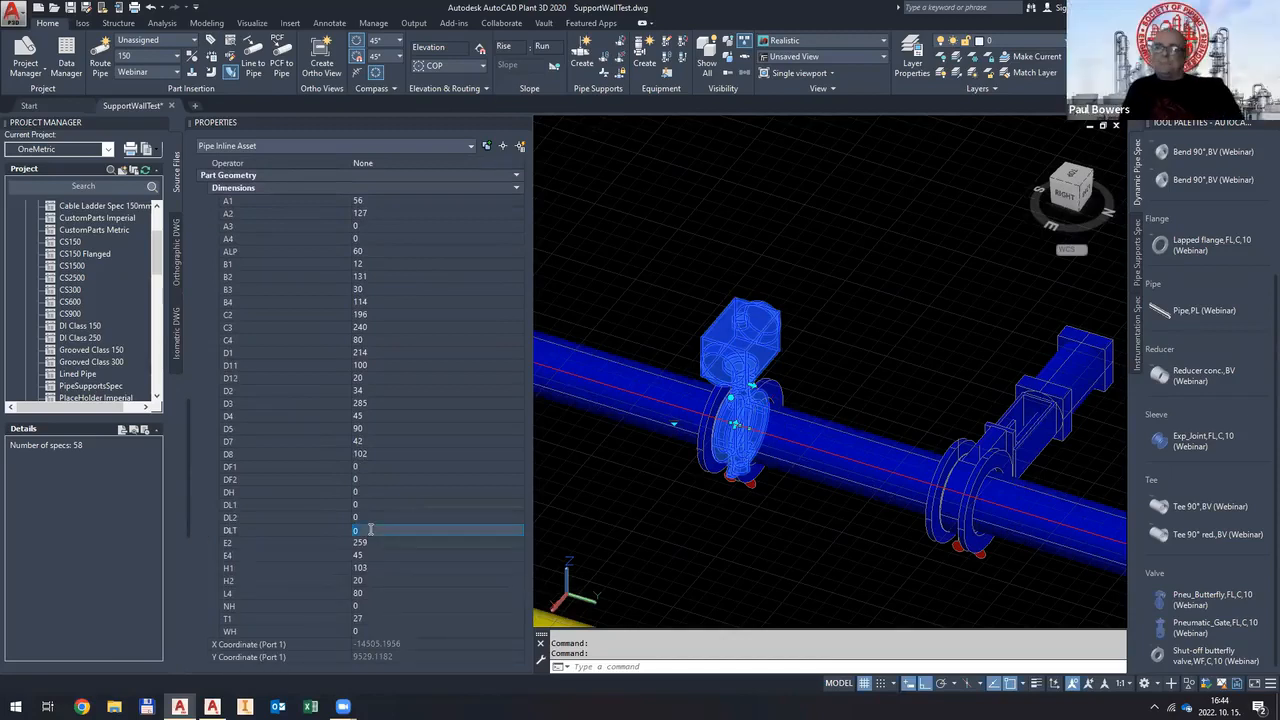
key(Escape)
scroll(830, 380, down, 4)
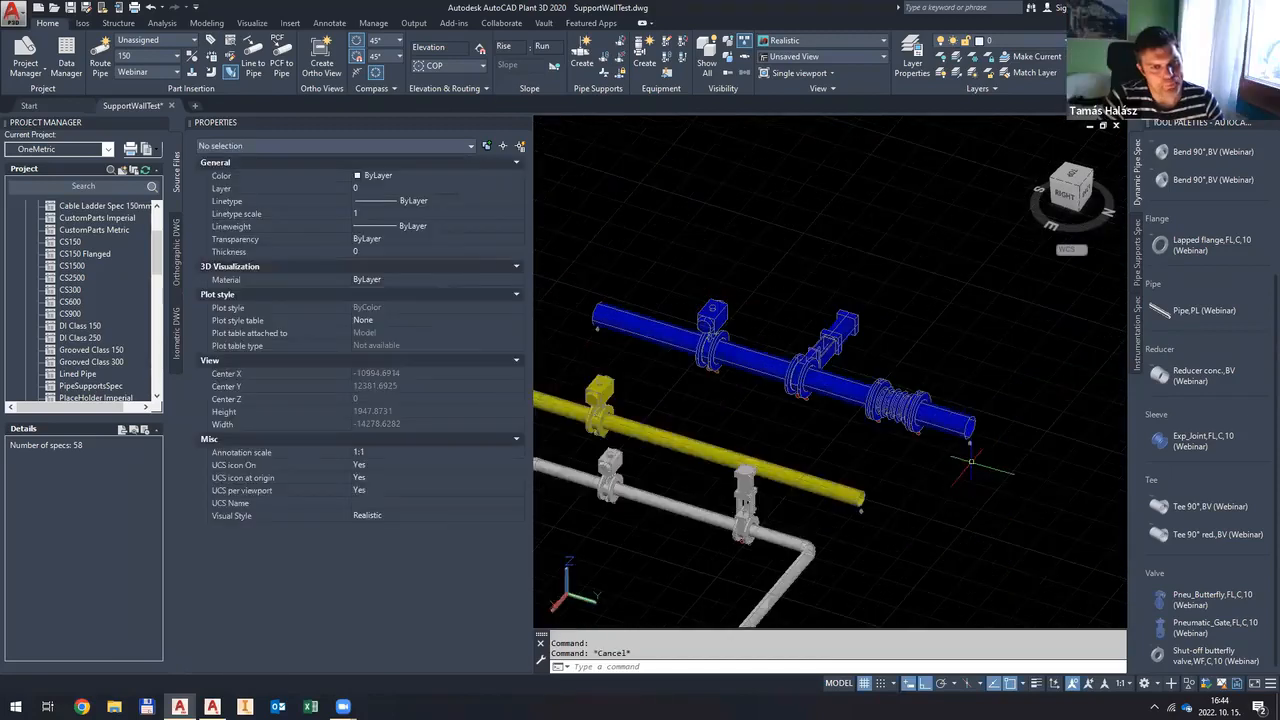
Step: Show the expansion joint's part geometry and compare its preview image with its dimensions
click(875, 410)
scroll(875, 410, up, 3)
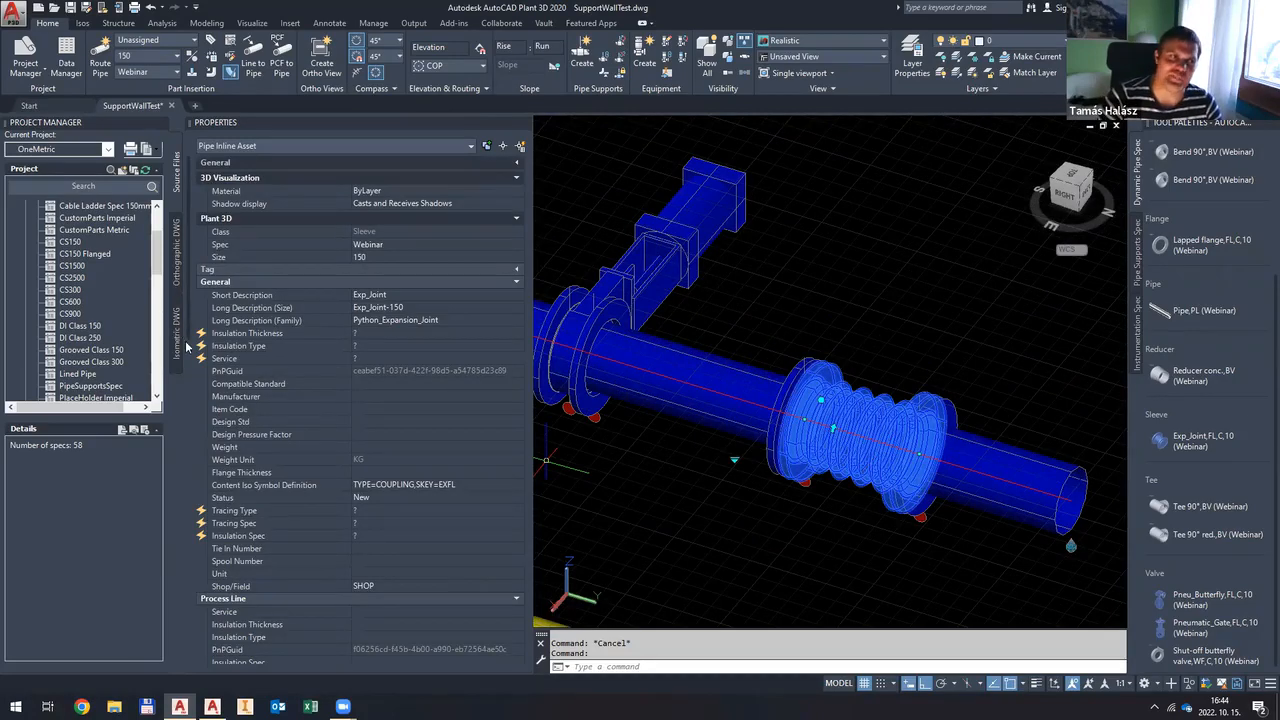
drag(184, 330, 178, 597)
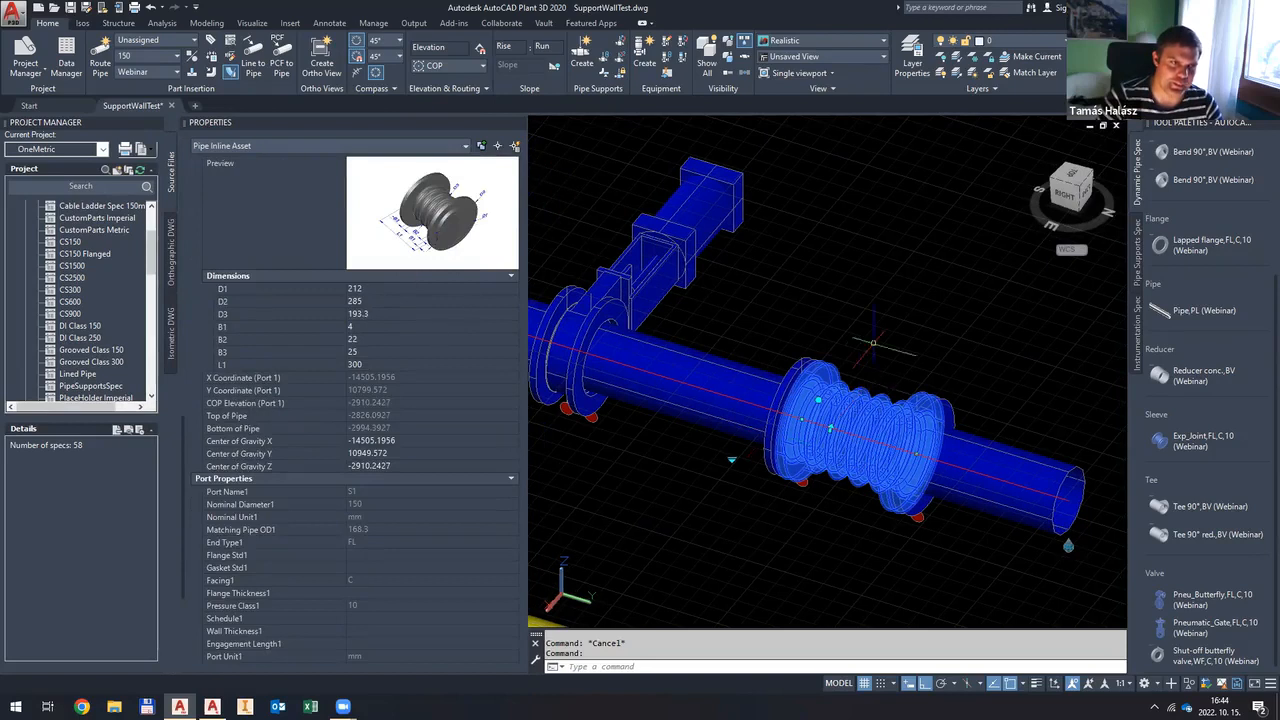
scroll(779, 341, down, 5)
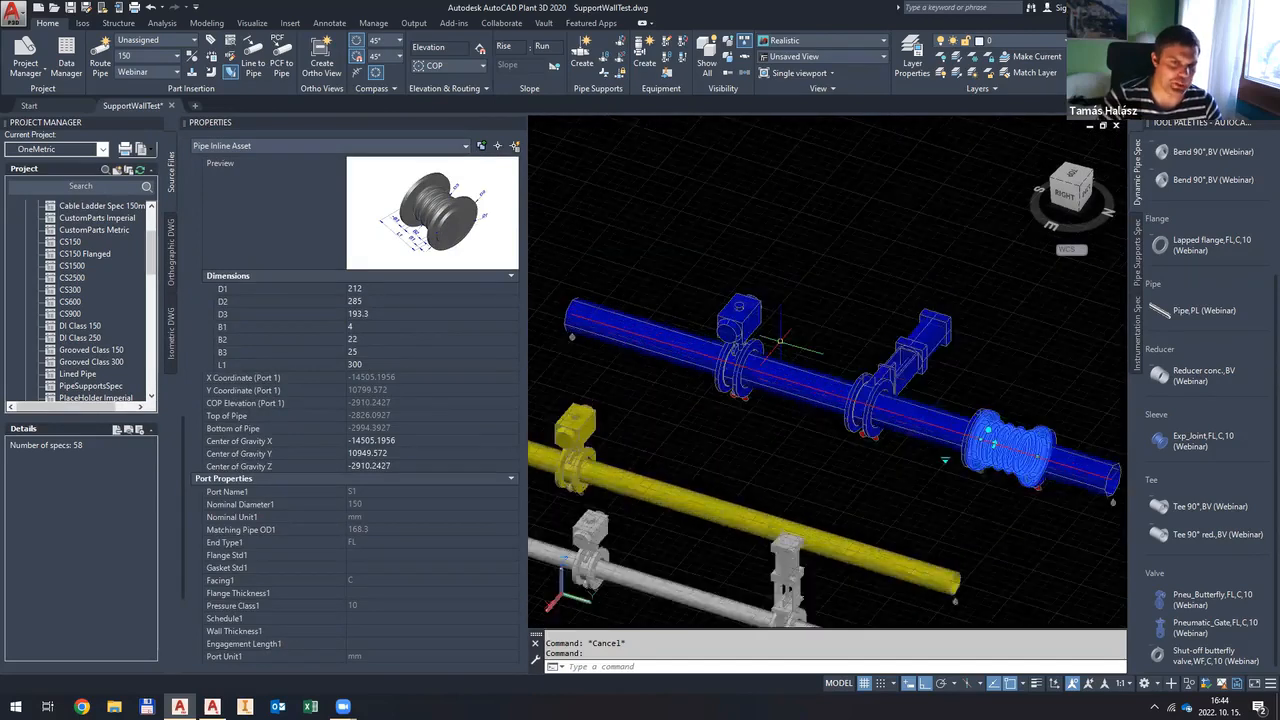
Step: Set the DLT dimension of the blue pipe's butterfly valve to 90 and deselect the valve
scroll(779, 341, up, 3)
click(724, 335)
drag(185, 240, 173, 466)
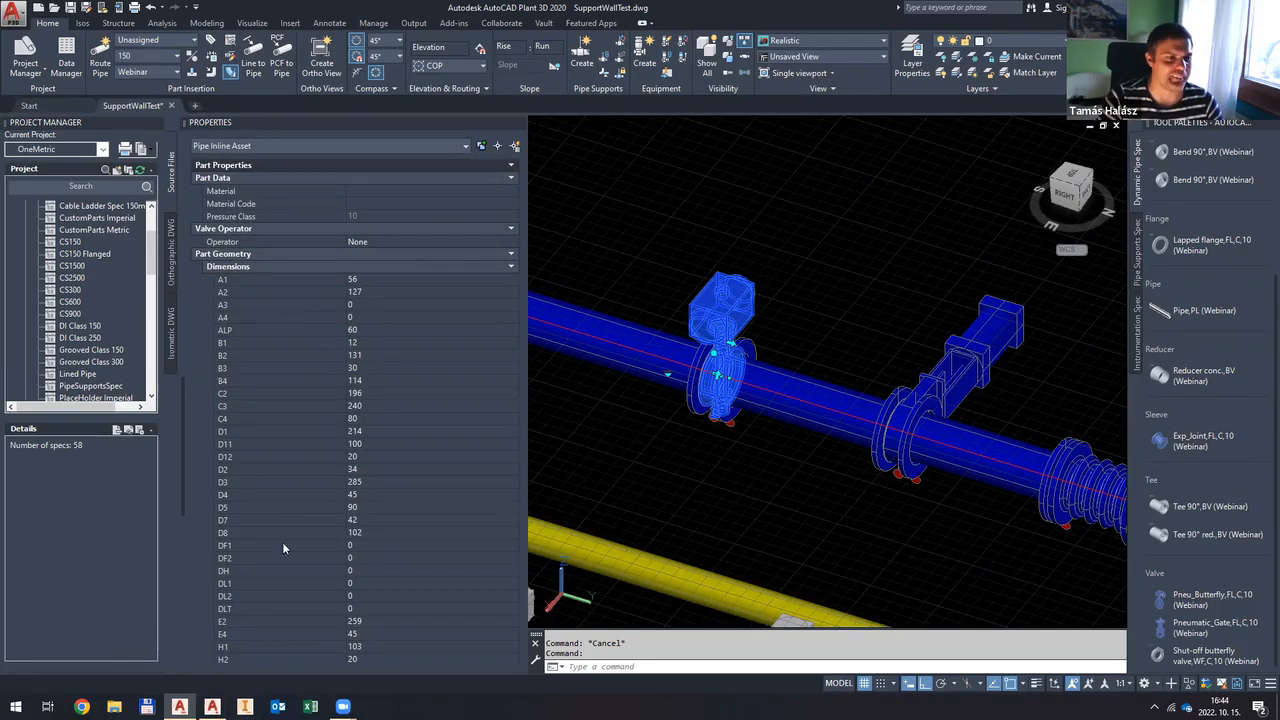
click(394, 608)
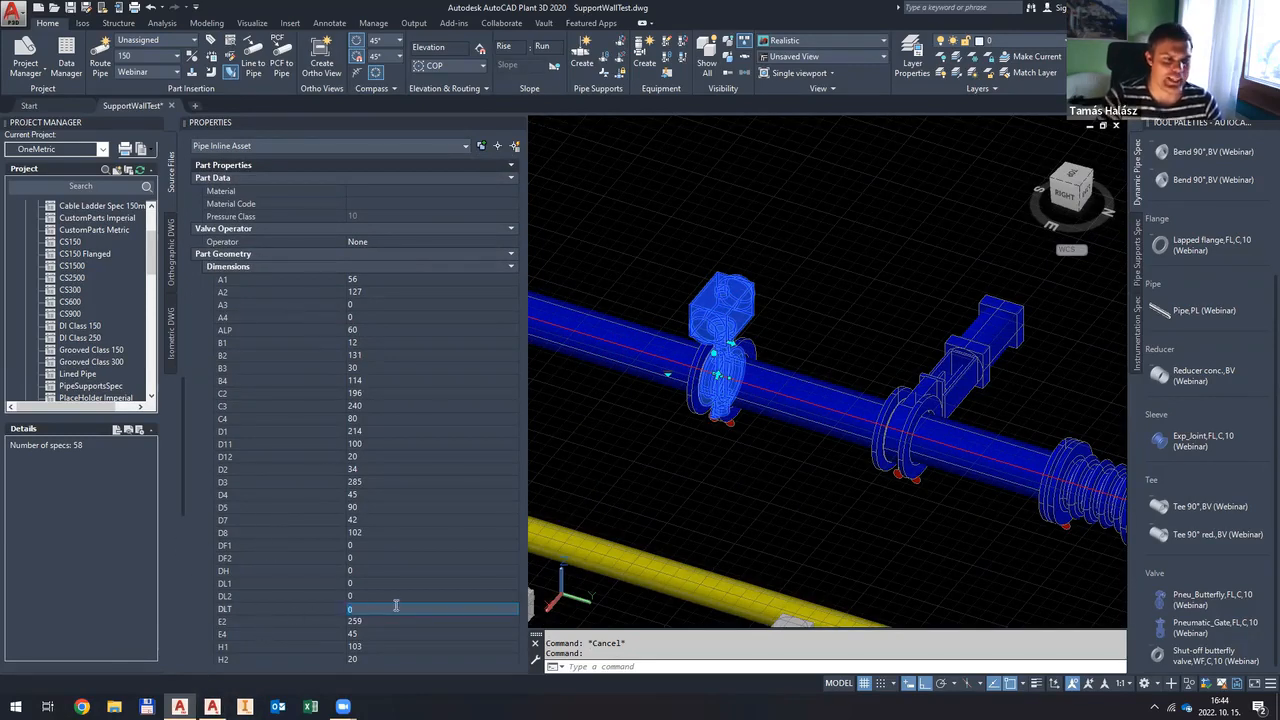
text(90)
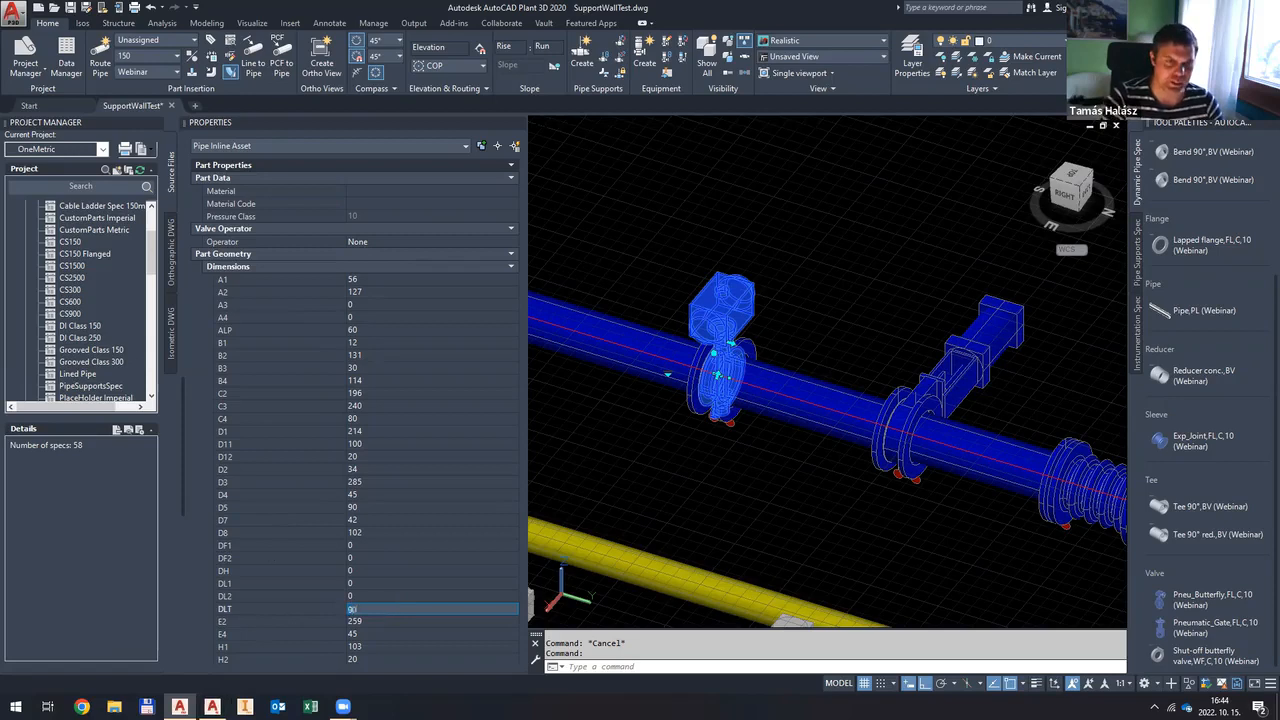
key(Return)
key(Escape)
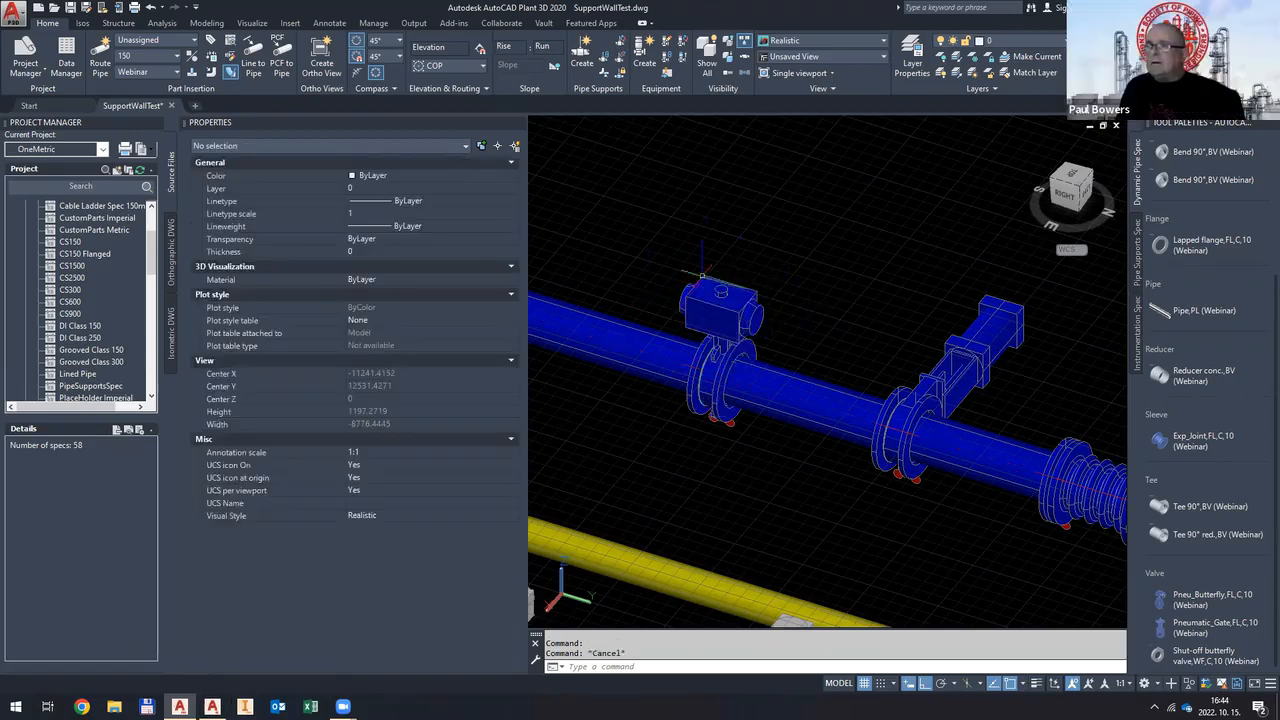
Step: Inspect the orientation of the butterfly valve's actuator on the blue pipe up close and against the other pipes
scroll(735, 305, up, 3)
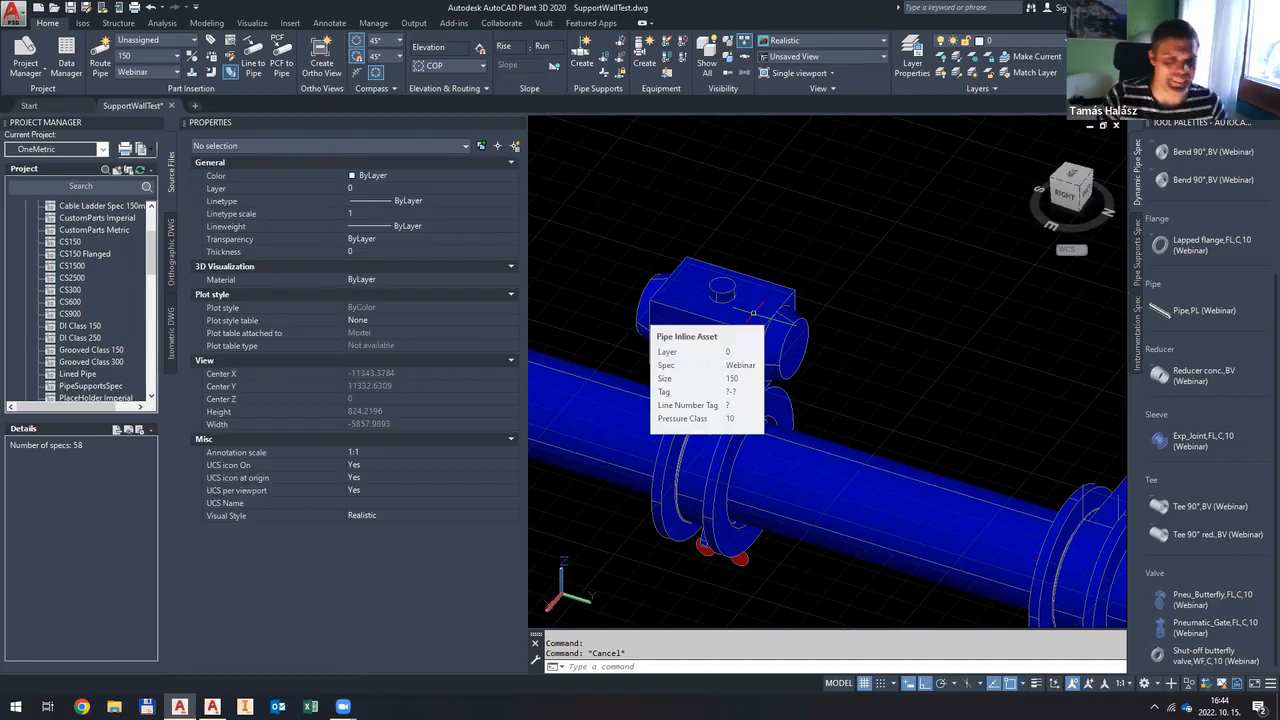
mouse_move(692, 474)
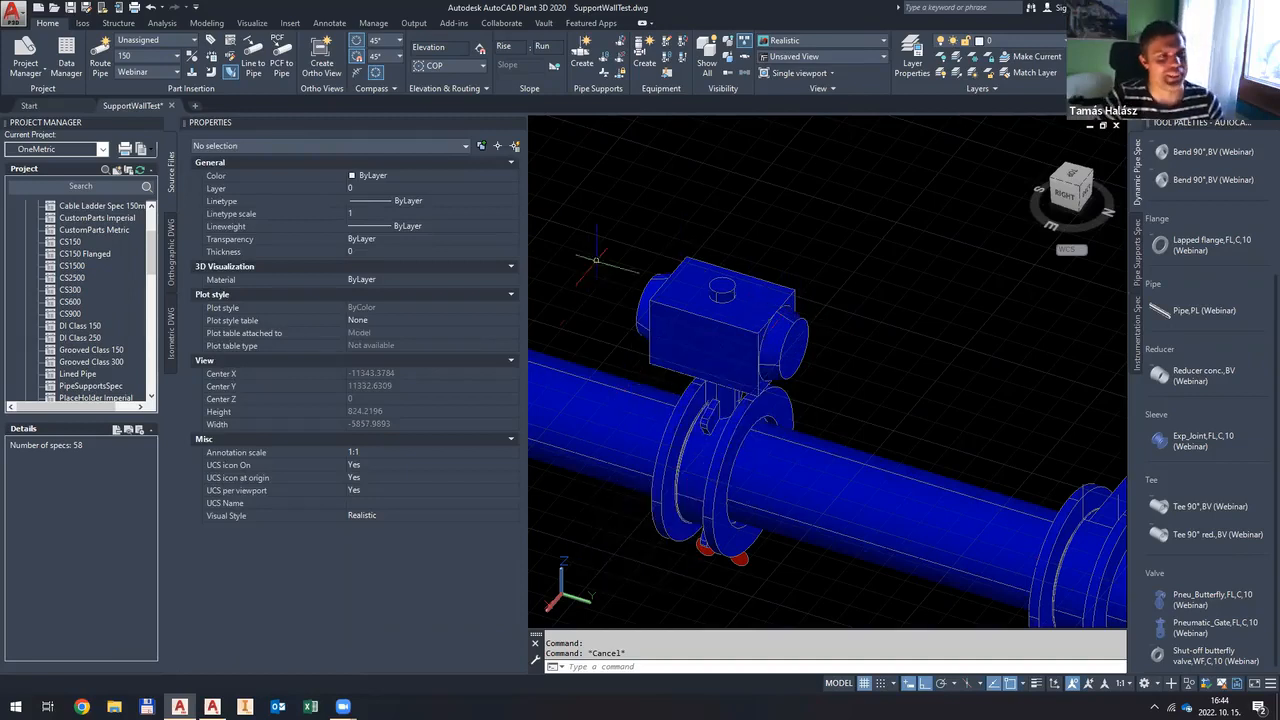
mouse_move(760, 350)
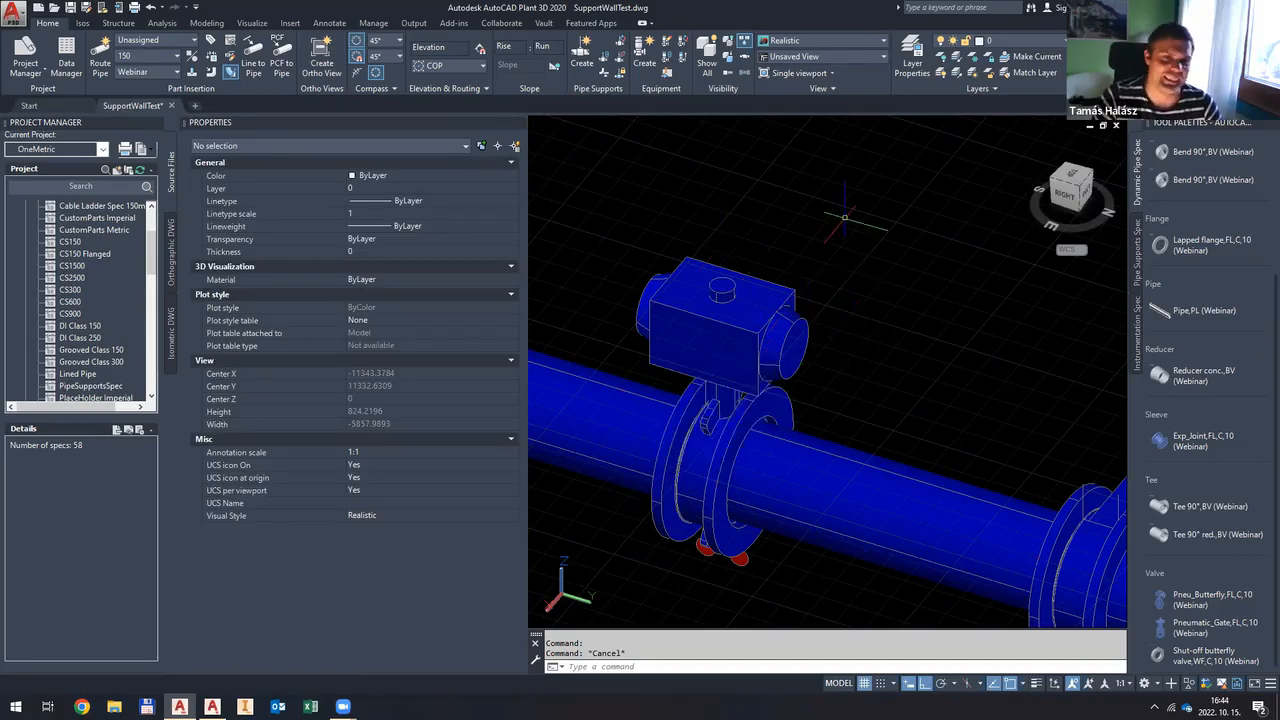
scroll(856, 225, down, 3)
scroll(866, 290, down, 2)
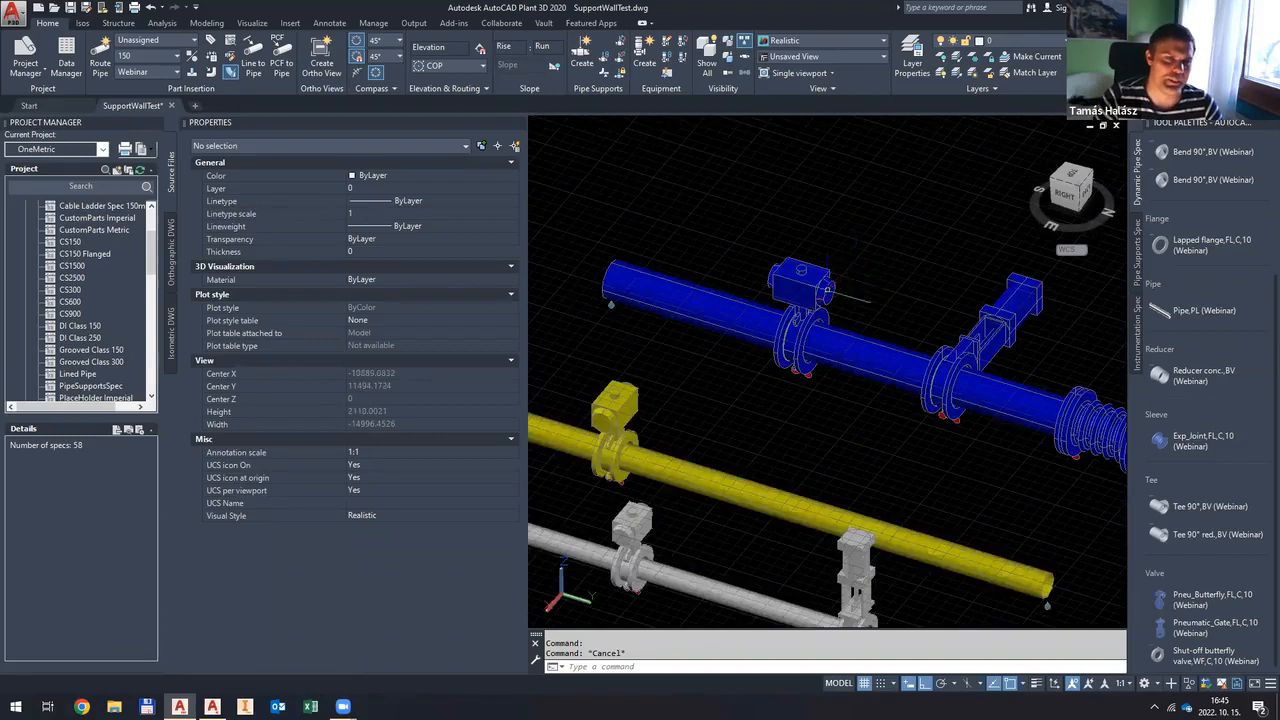
scroll(856, 284, up, 2)
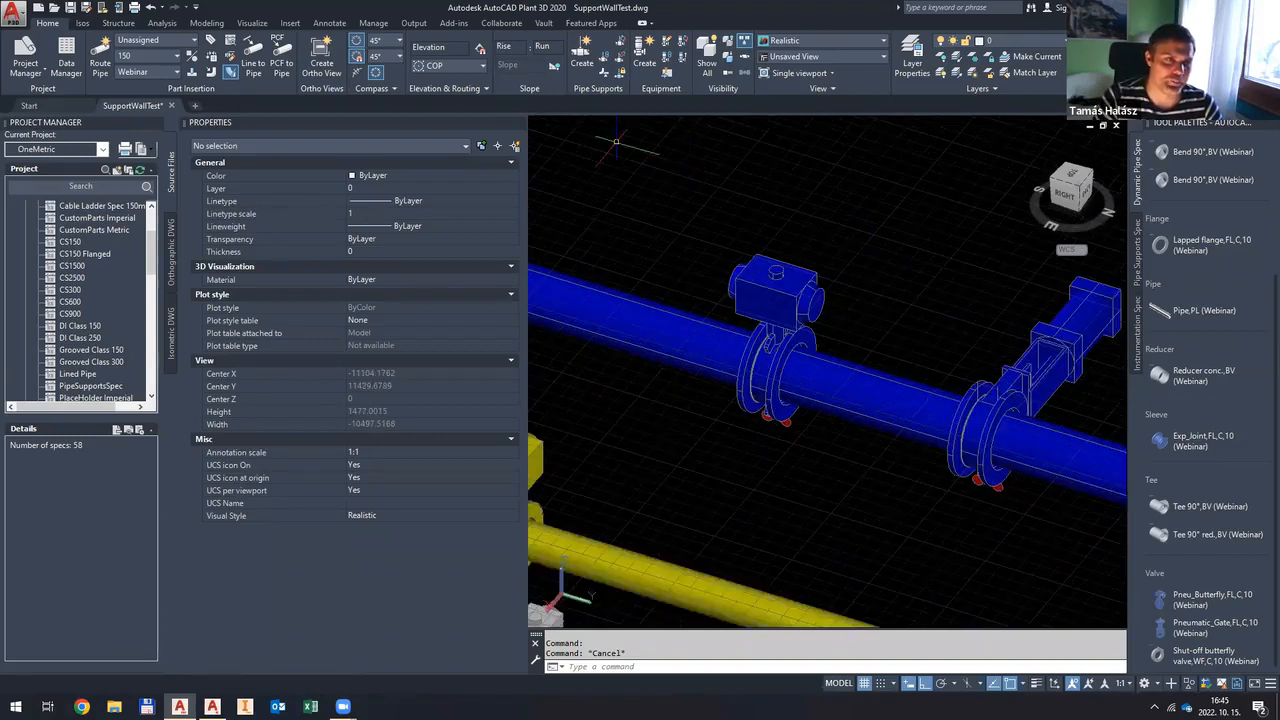
Step: Close the Properties palette and show the blue, yellow and grey pipes together
click(516, 123)
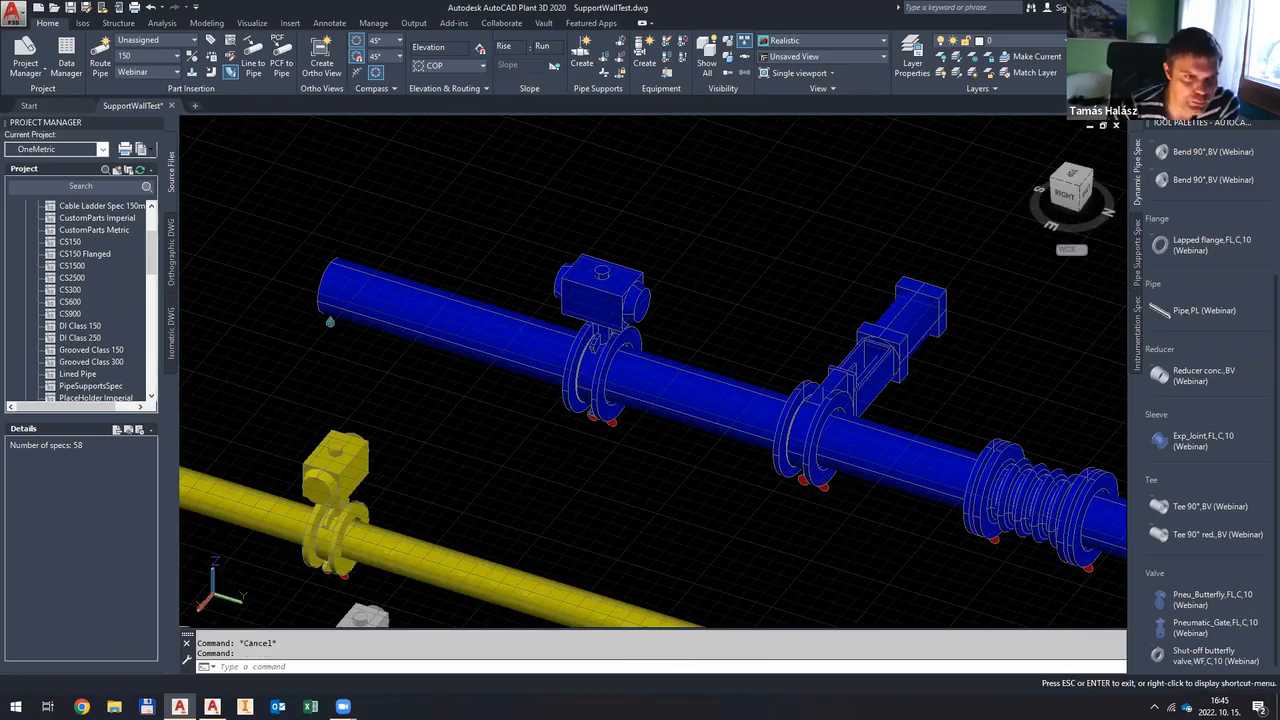
scroll(855, 515, down, 5)
scroll(653, 381, up, 2)
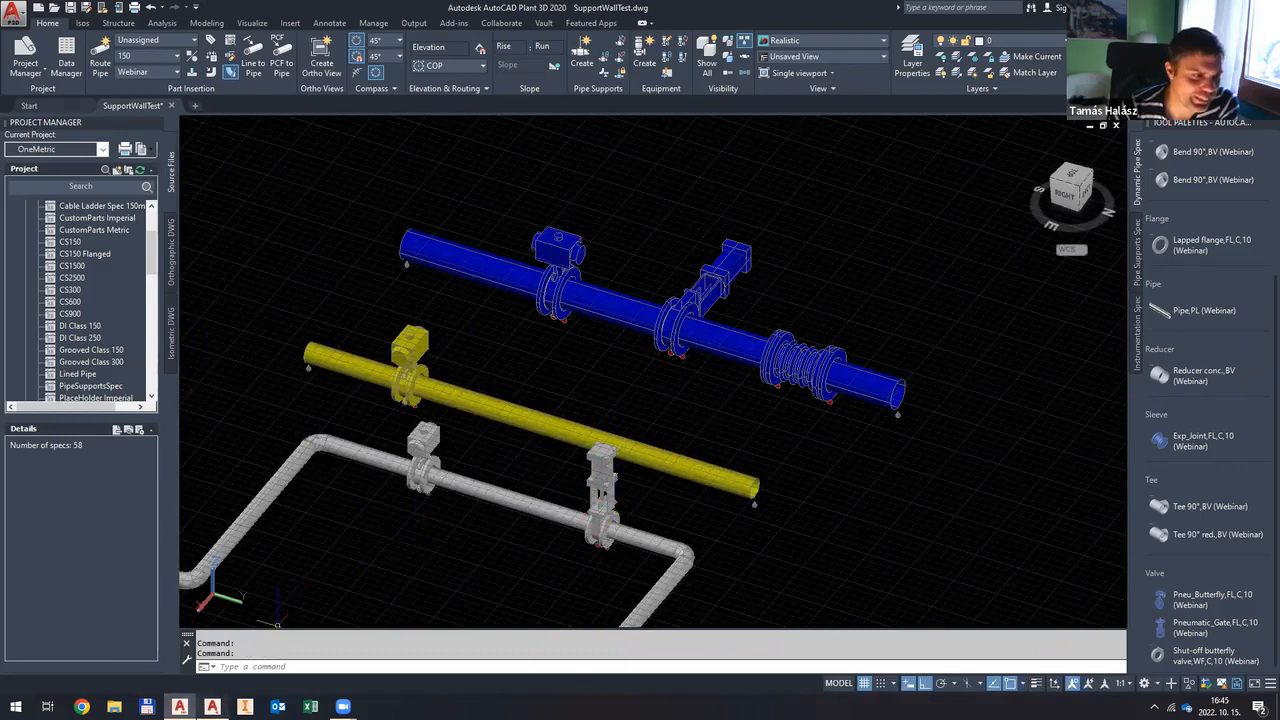
Step: Select the SupportWallTest drawing in the project tree and show the whole model including the wall with its supported pipe
mouse_move(211, 706)
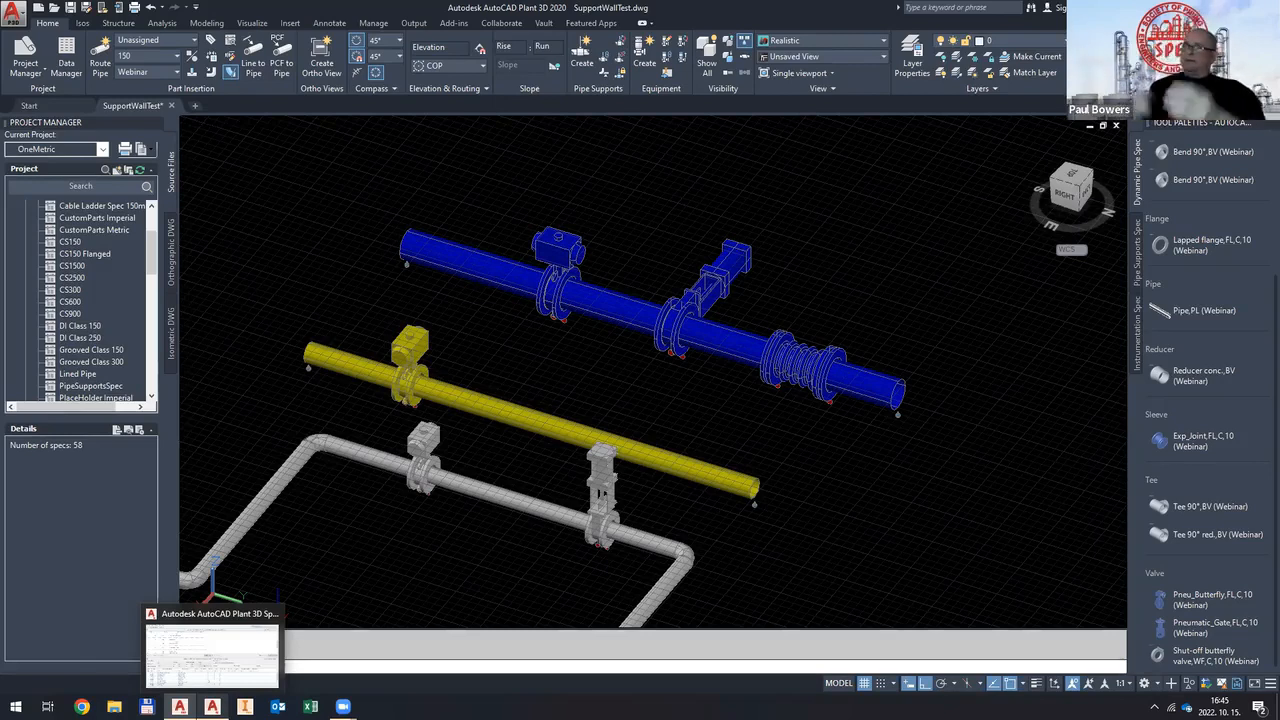
click(171, 253)
click(171, 184)
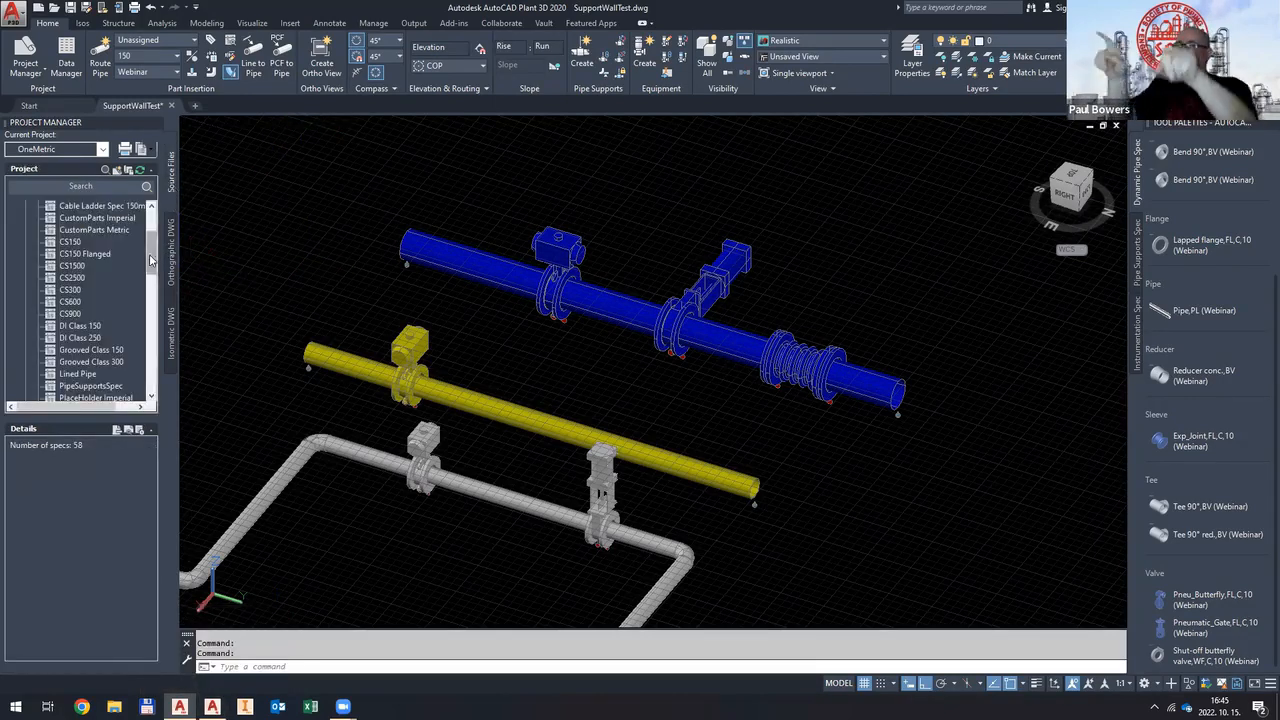
drag(152, 256, 152, 226)
click(87, 242)
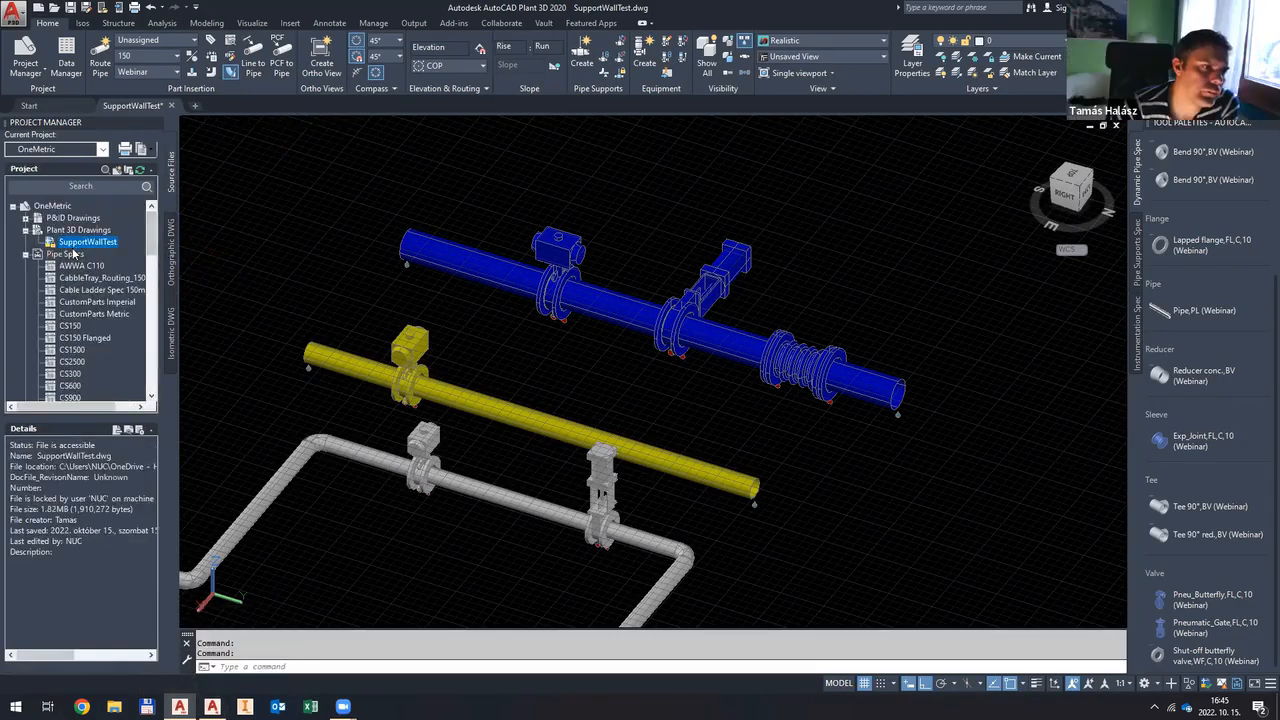
scroll(864, 215, down, 4)
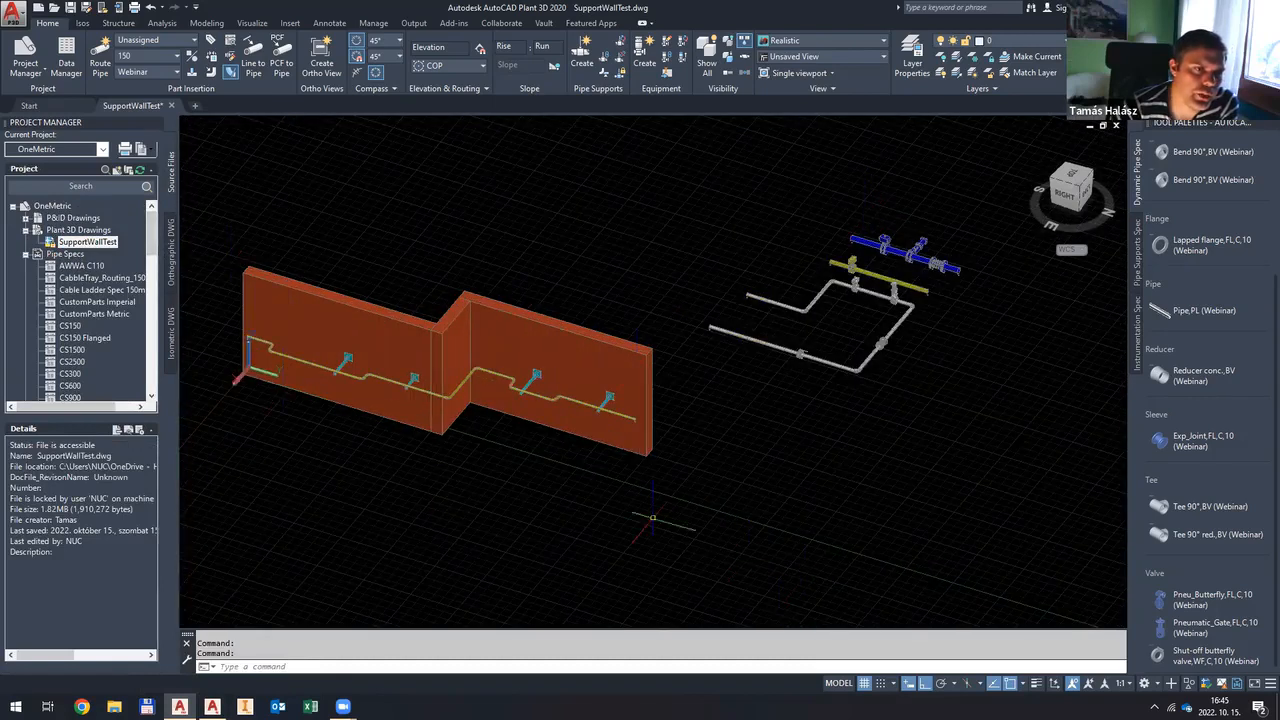
Step: Select the whole red wall together with its supported pipe and supports, and erase them from the model
click(643, 509)
click(220, 195)
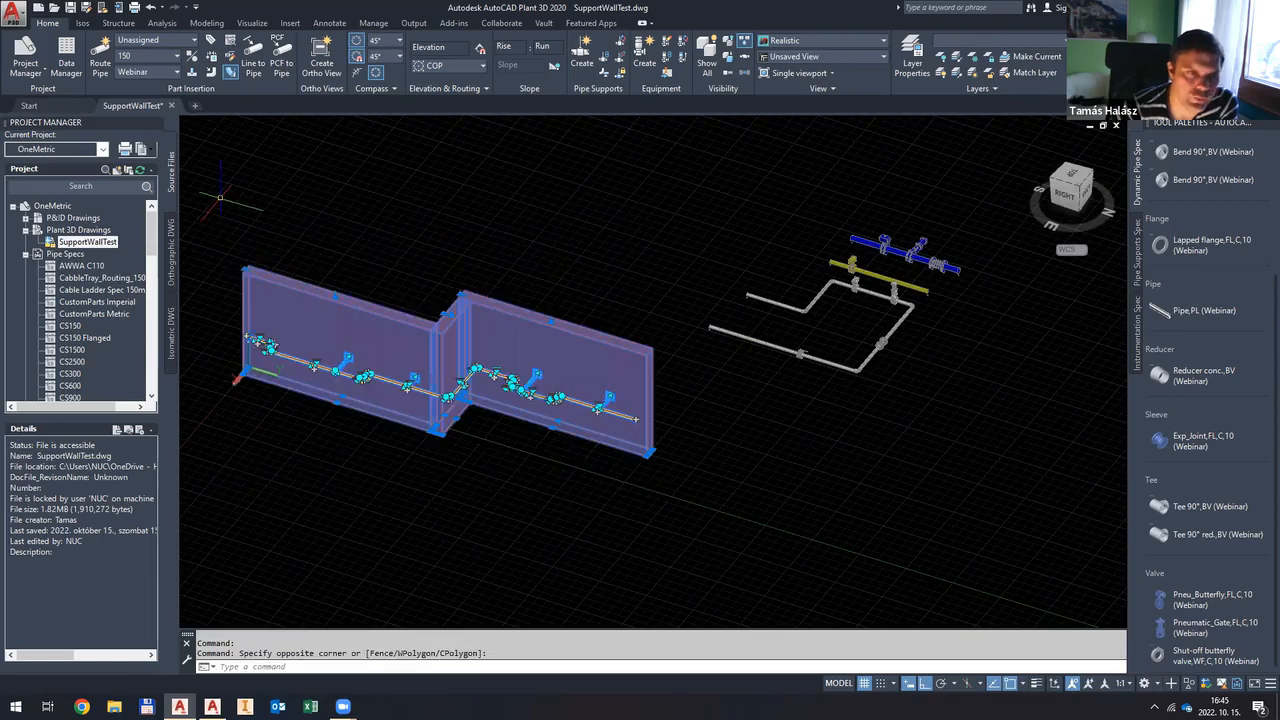
key(Delete)
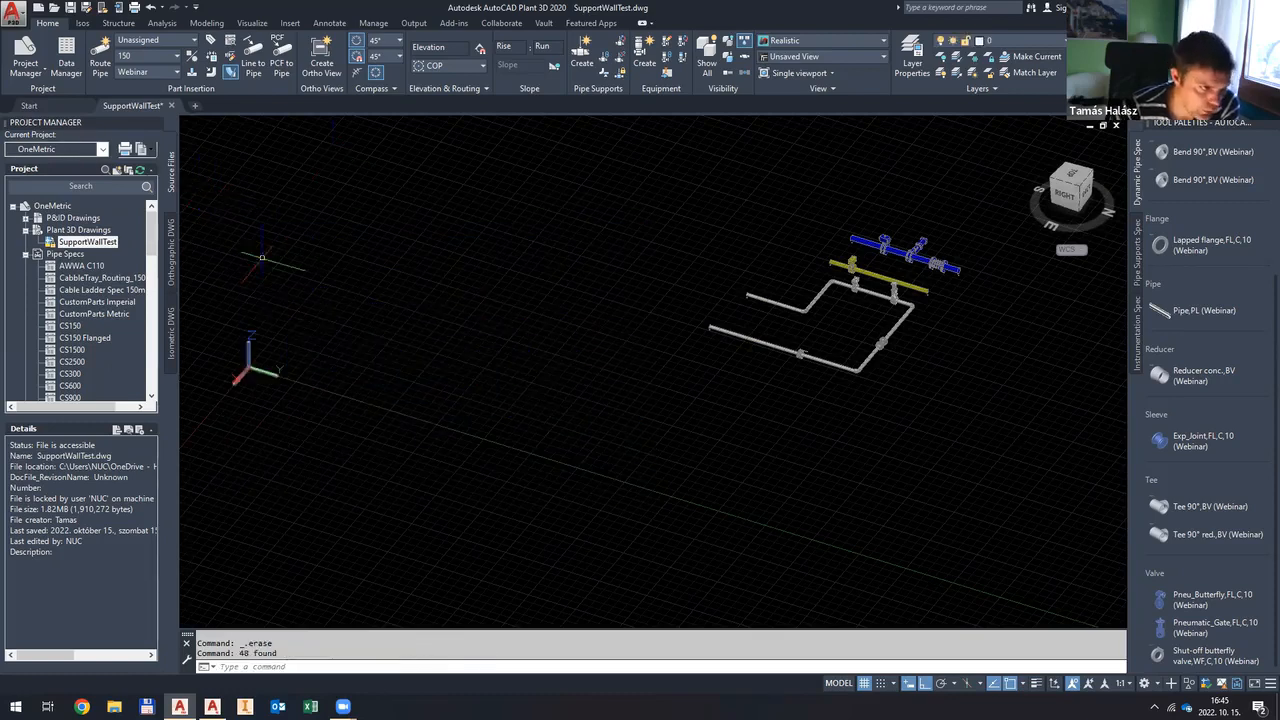
Step: Purge all unused named items from the drawing and close the Purge dialog
text(pur)
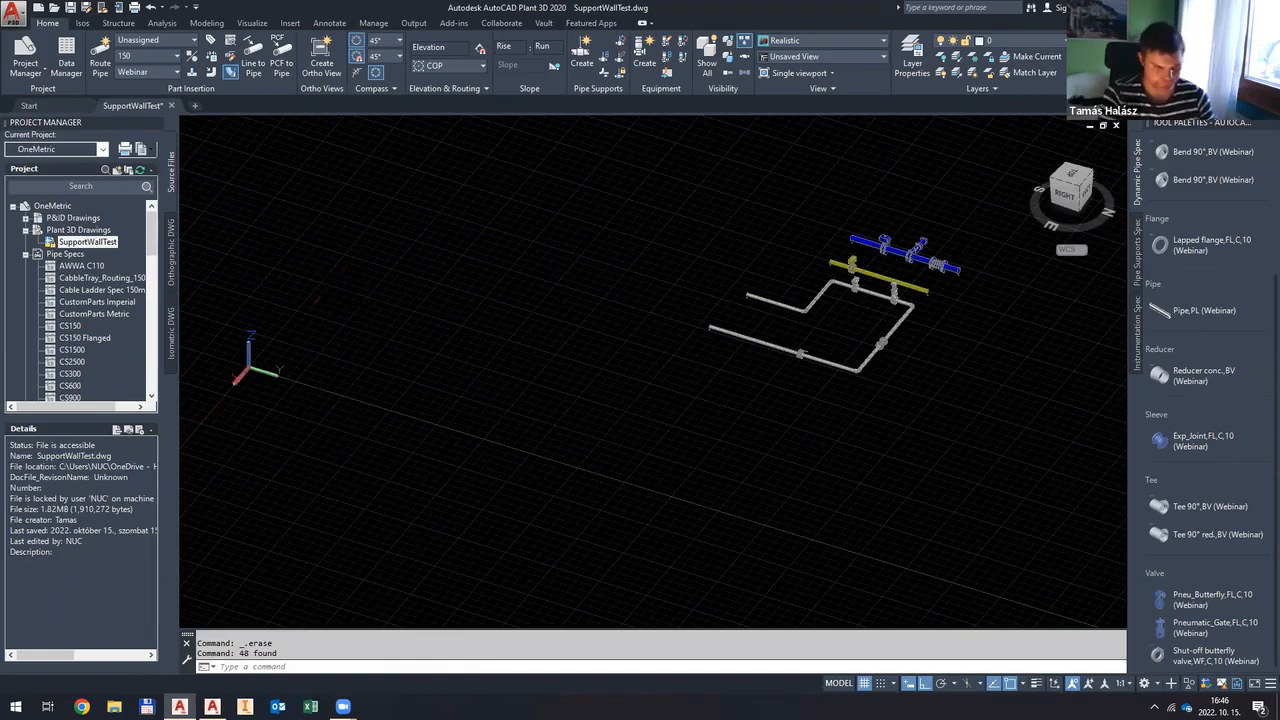
key(Return)
click(1138, 480)
click(683, 345)
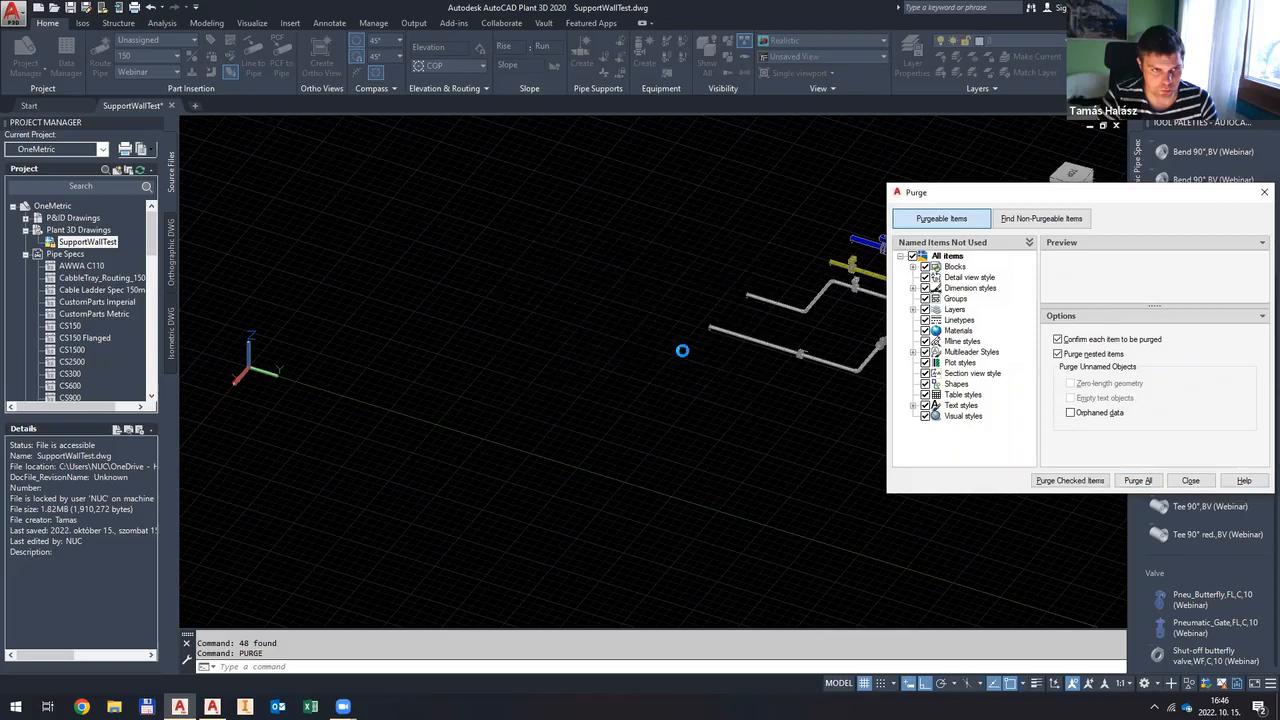
click(1191, 481)
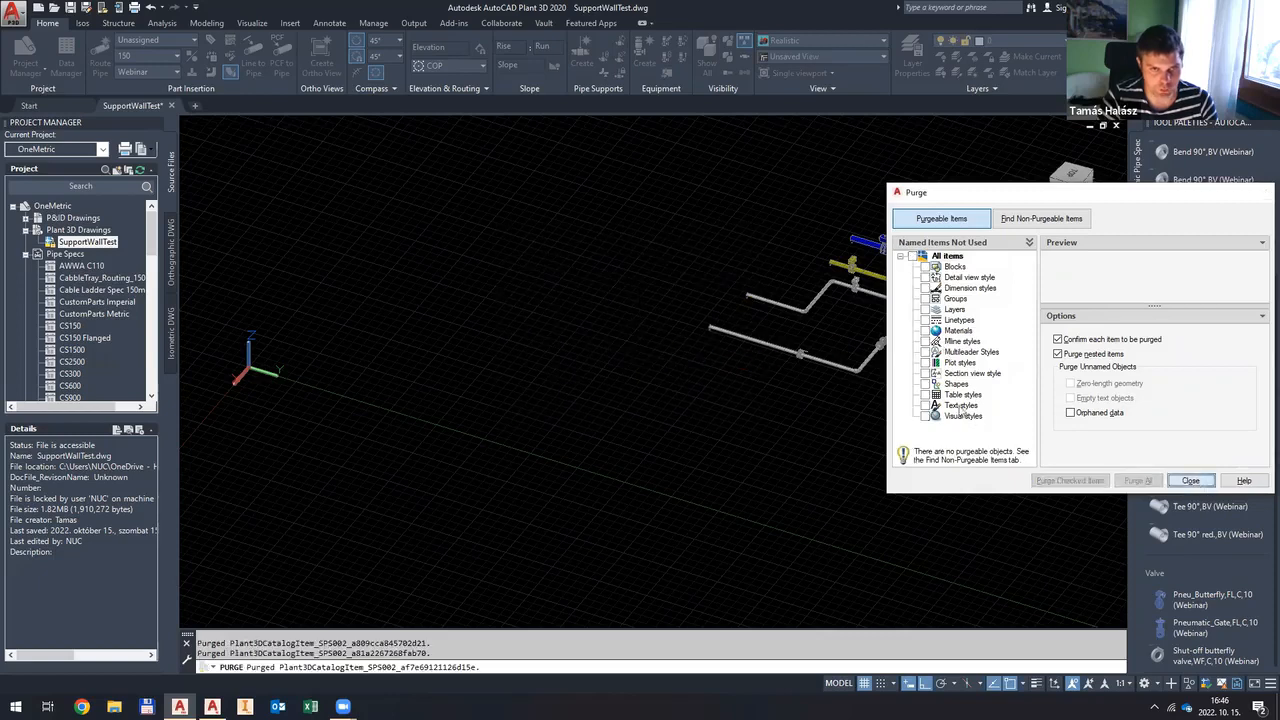
key(Escape)
key(Escape)
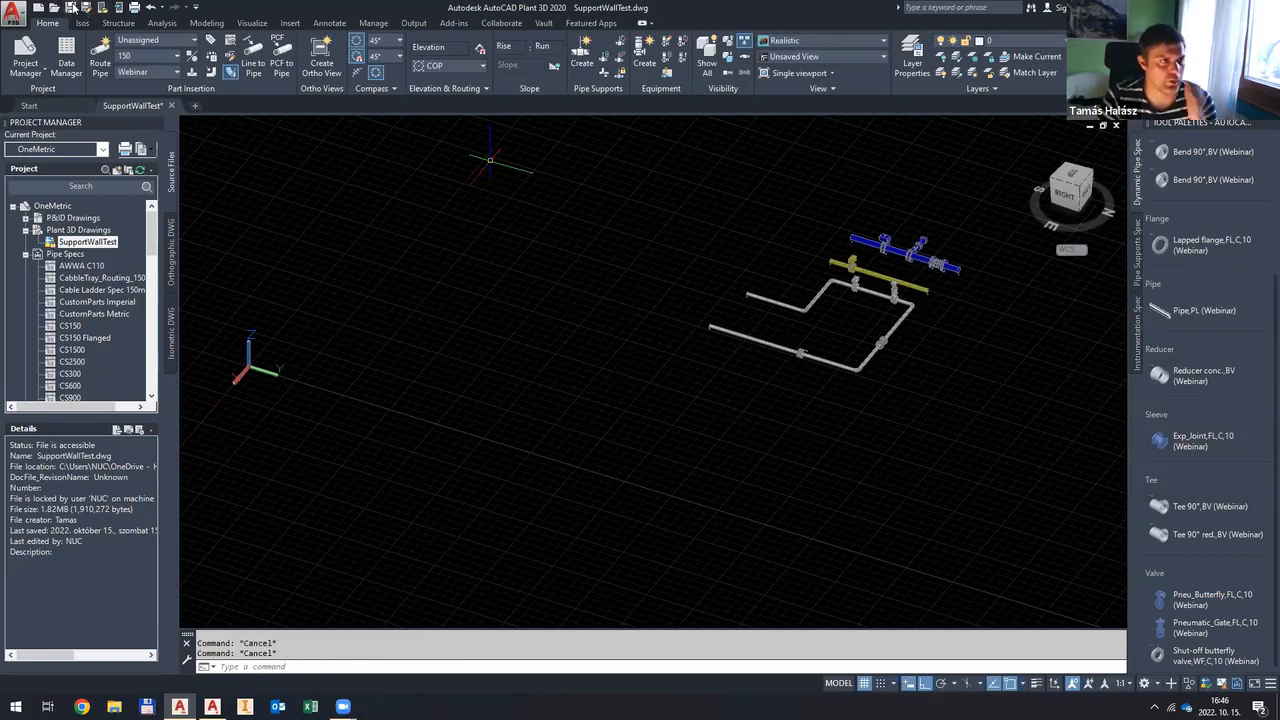
Step: Save the drawing and reselect SupportWallTest in the project tree to read its updated file size
key(ctrl+s)
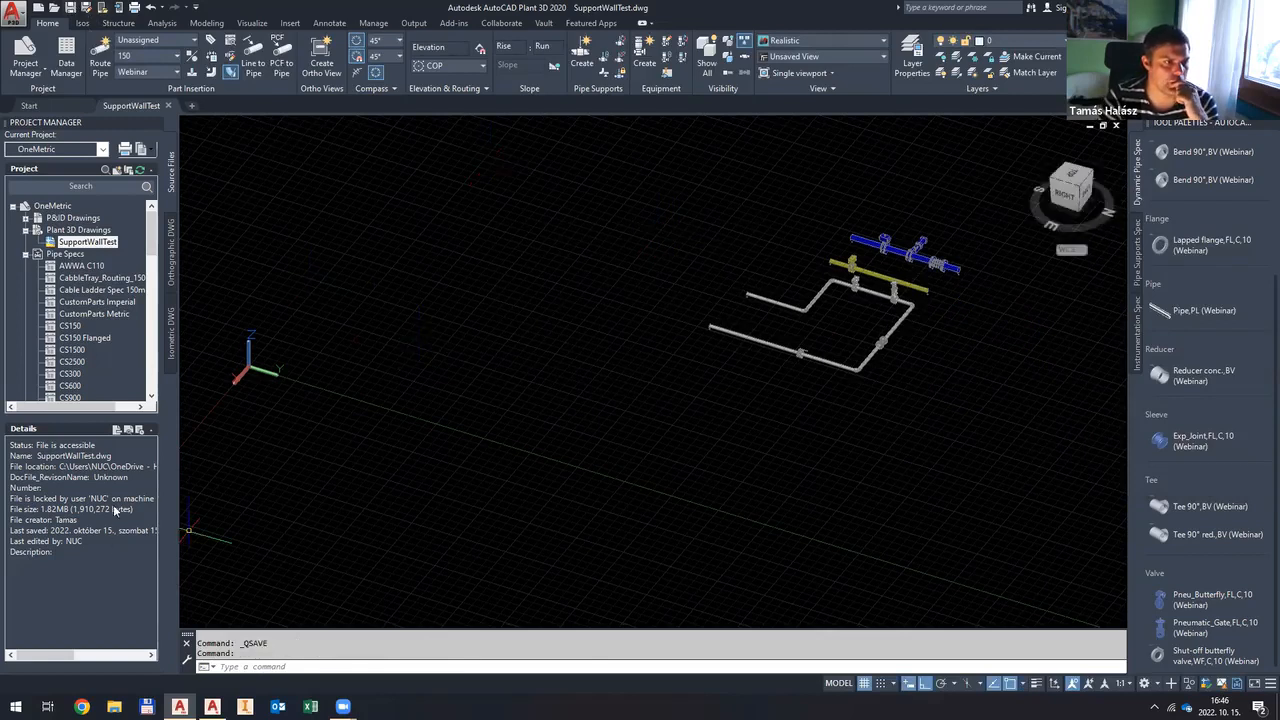
click(81, 241)
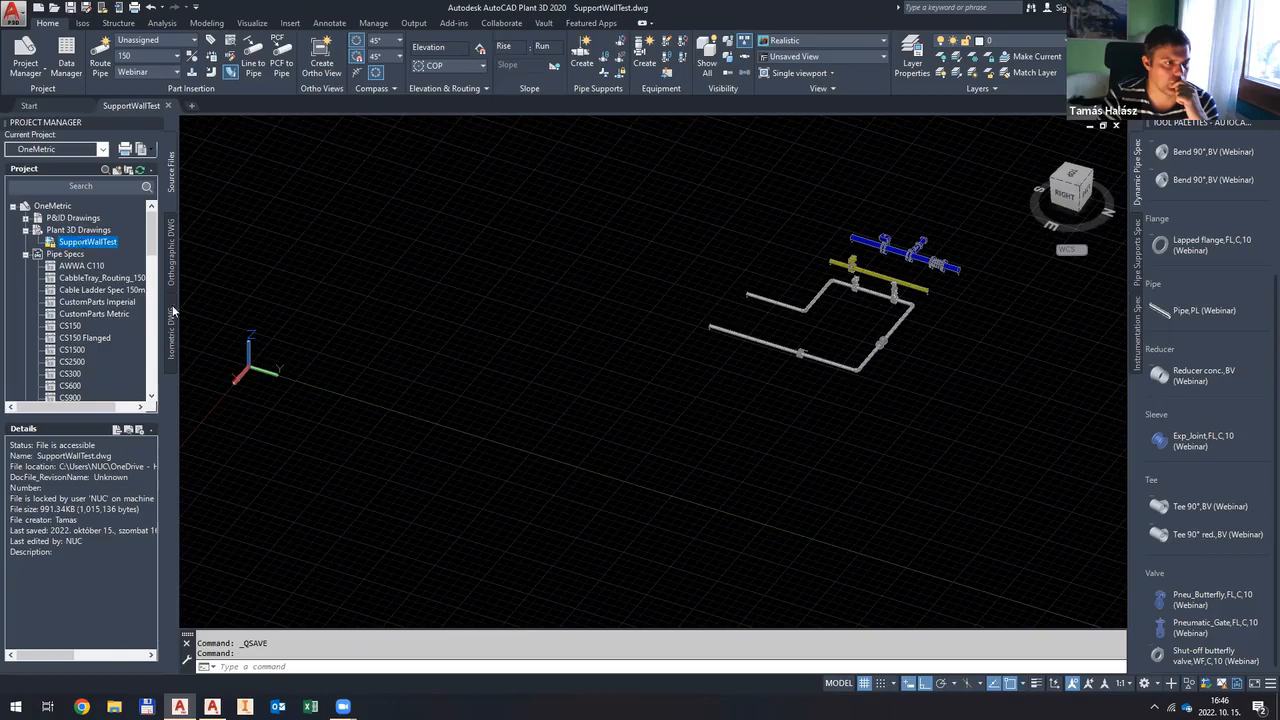
middle_drag(875, 397, 707, 479)
scroll(680, 332, up, 5)
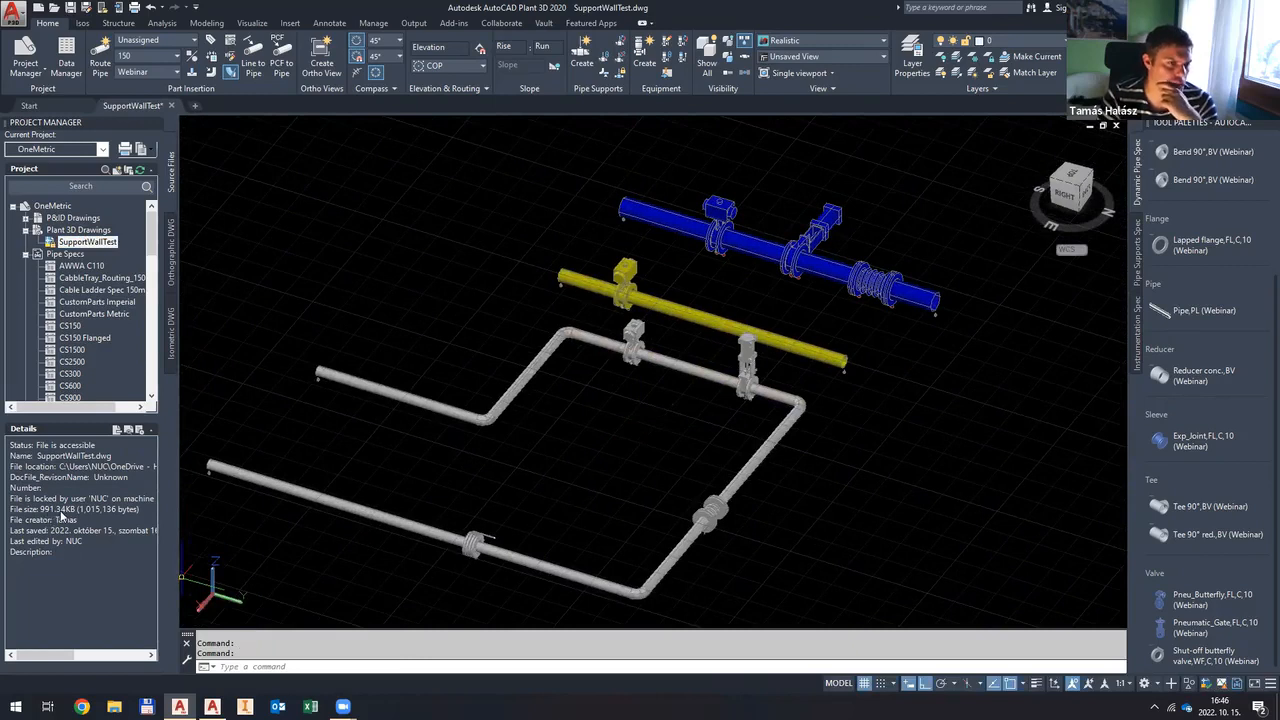
scroll(540, 425, down, 2)
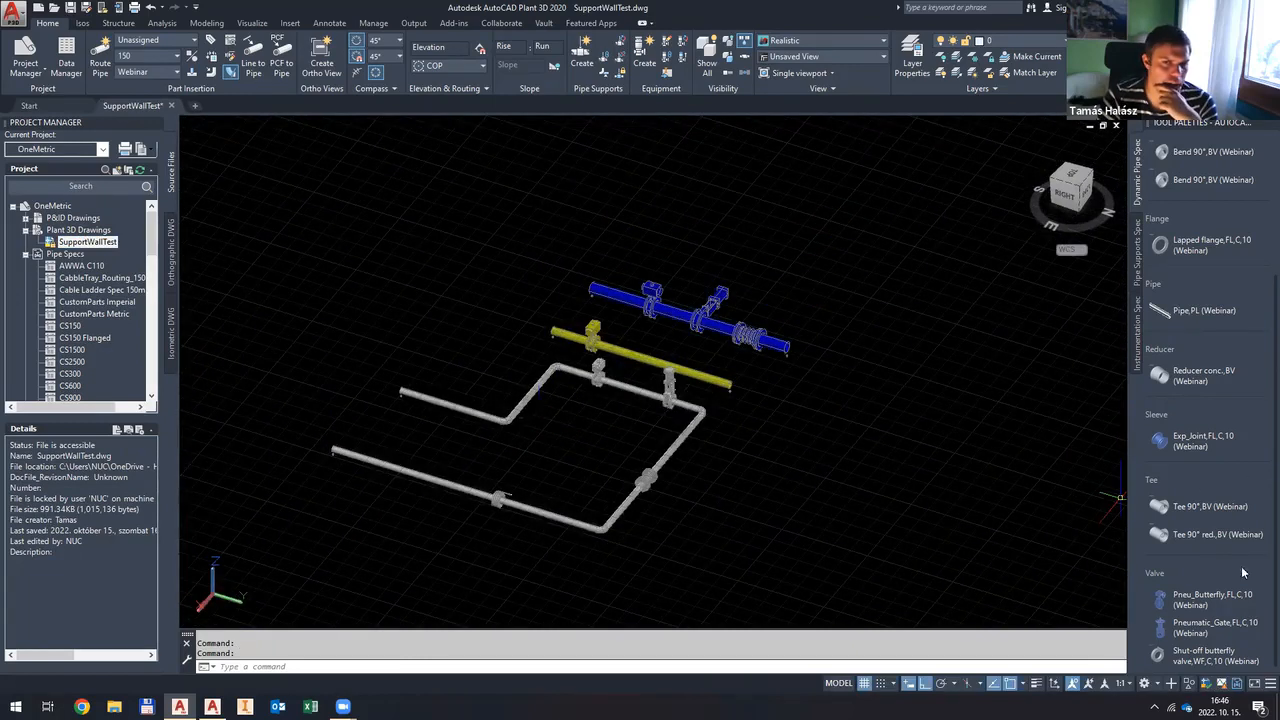
Step: Route a straight size 200 pipe in the empty area behind the existing grey pipe run
click(1158, 597)
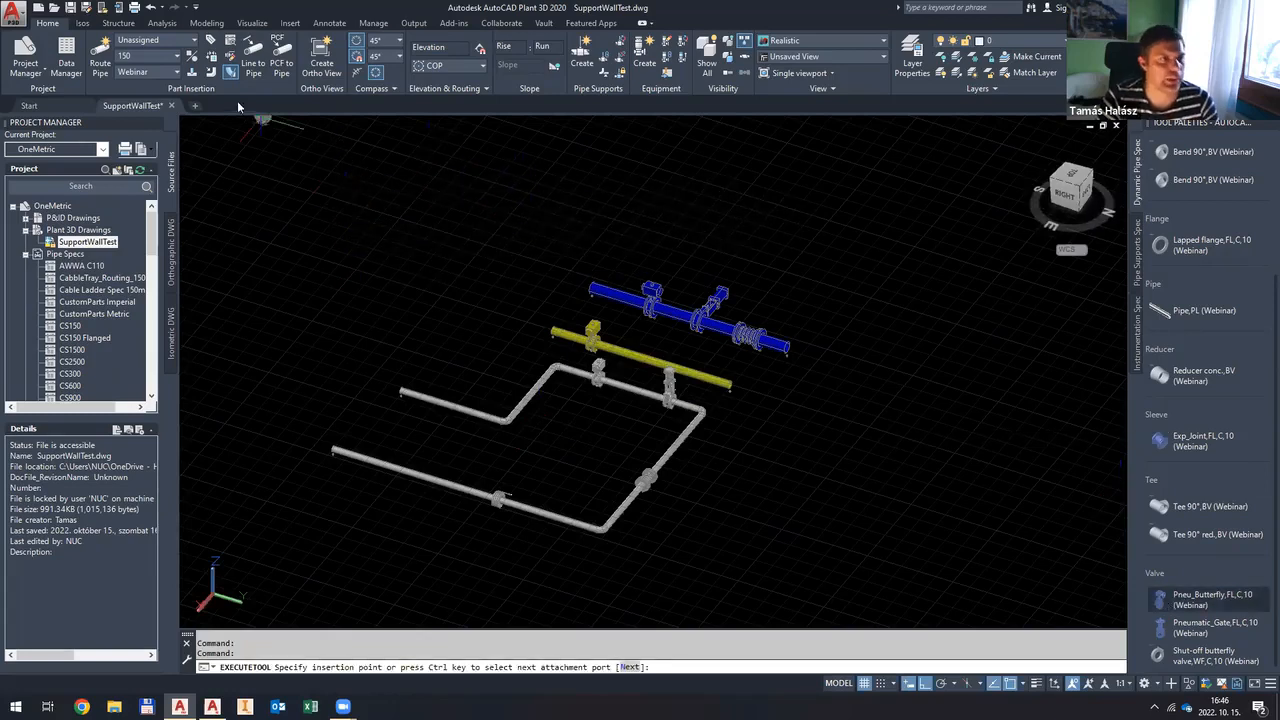
key(Escape)
click(155, 57)
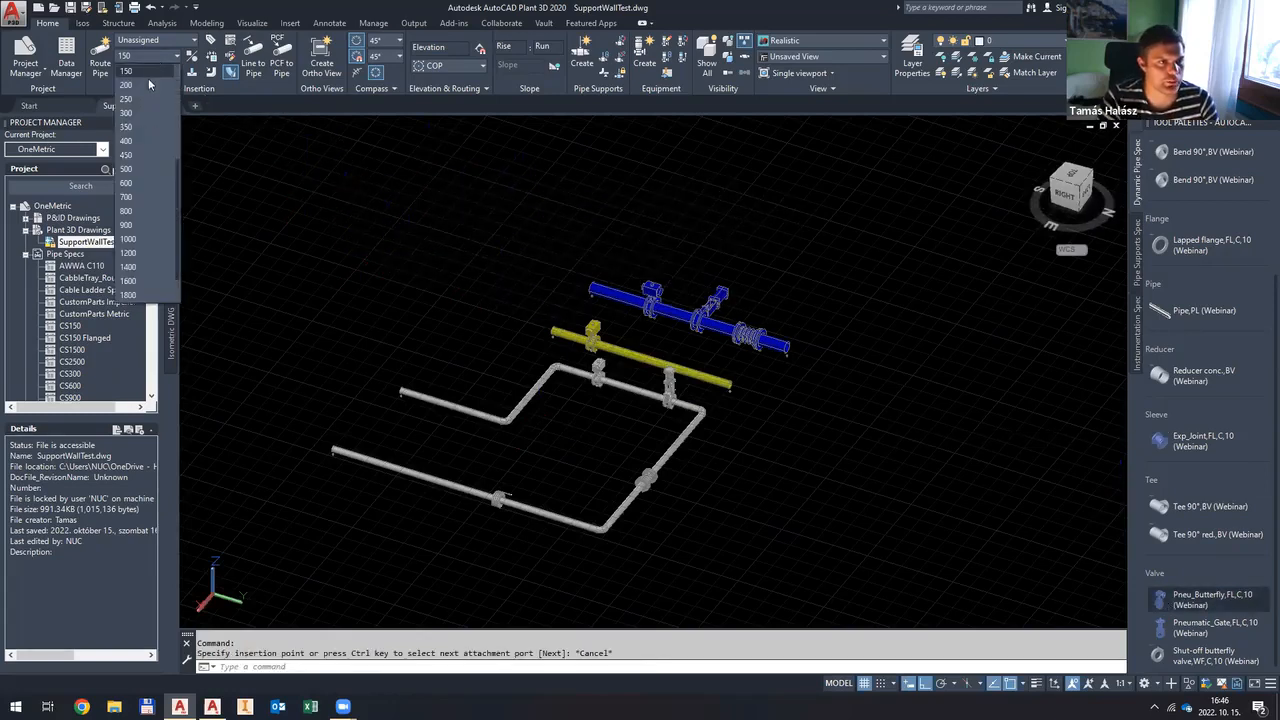
click(140, 84)
click(100, 58)
click(378, 336)
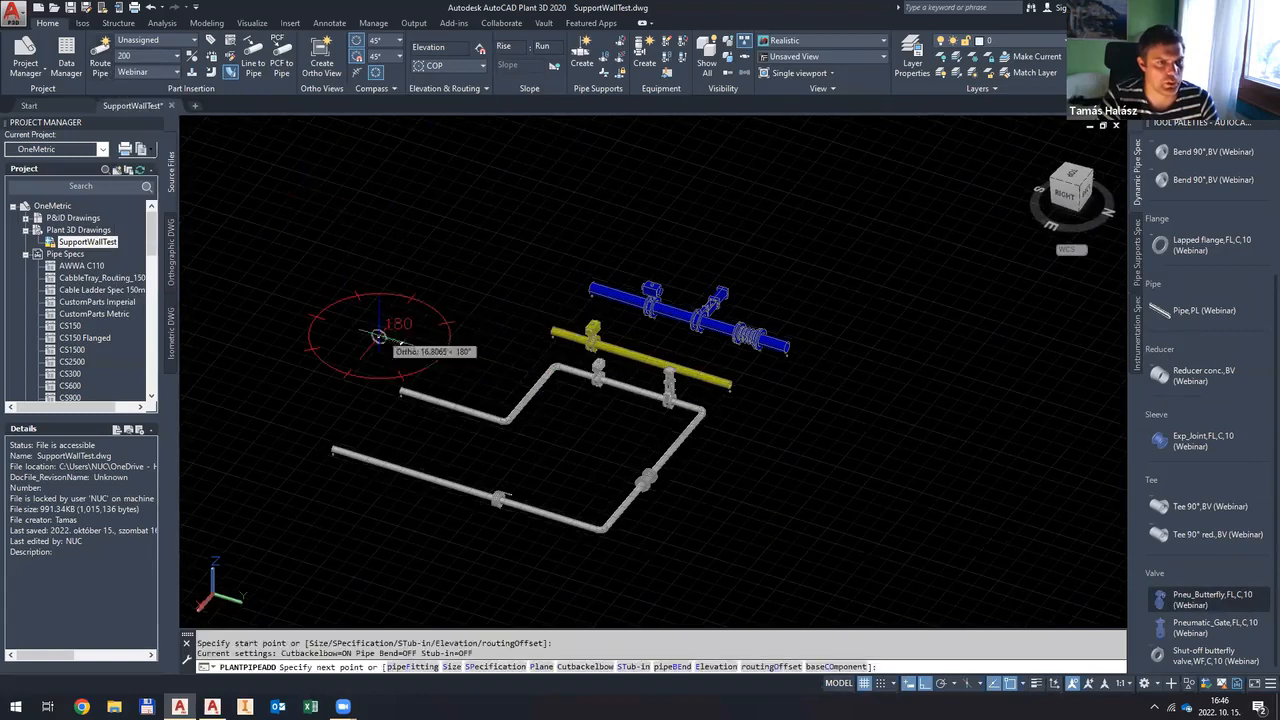
click(520, 178)
key(Escape)
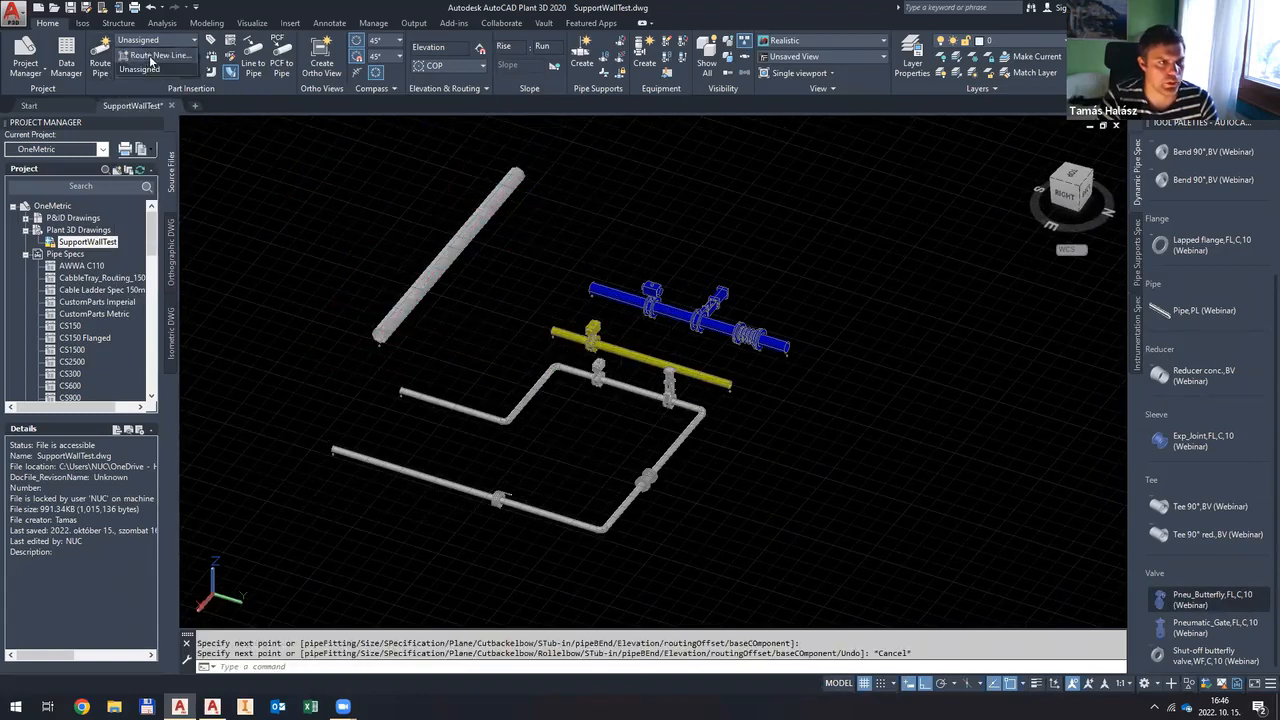
Step: Route a straight size 300 pipe parallel to the size 200 pipe, on its outer side
click(154, 57)
click(140, 99)
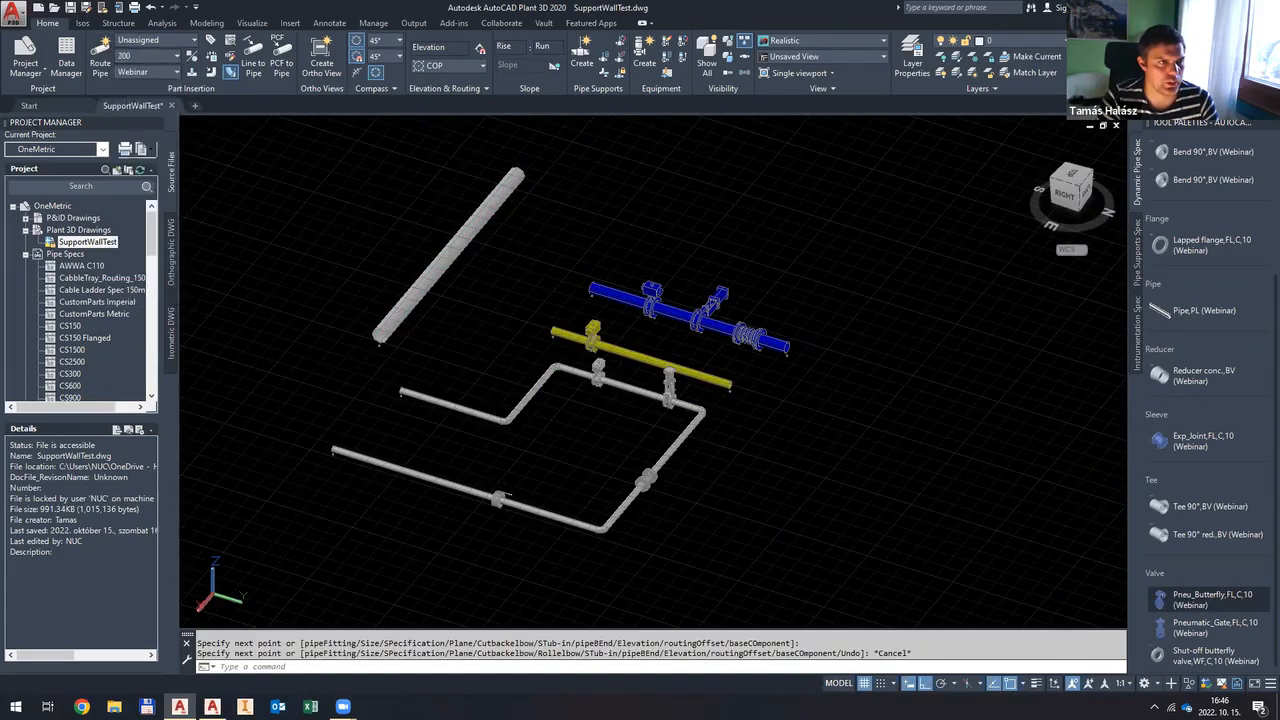
click(100, 58)
click(273, 320)
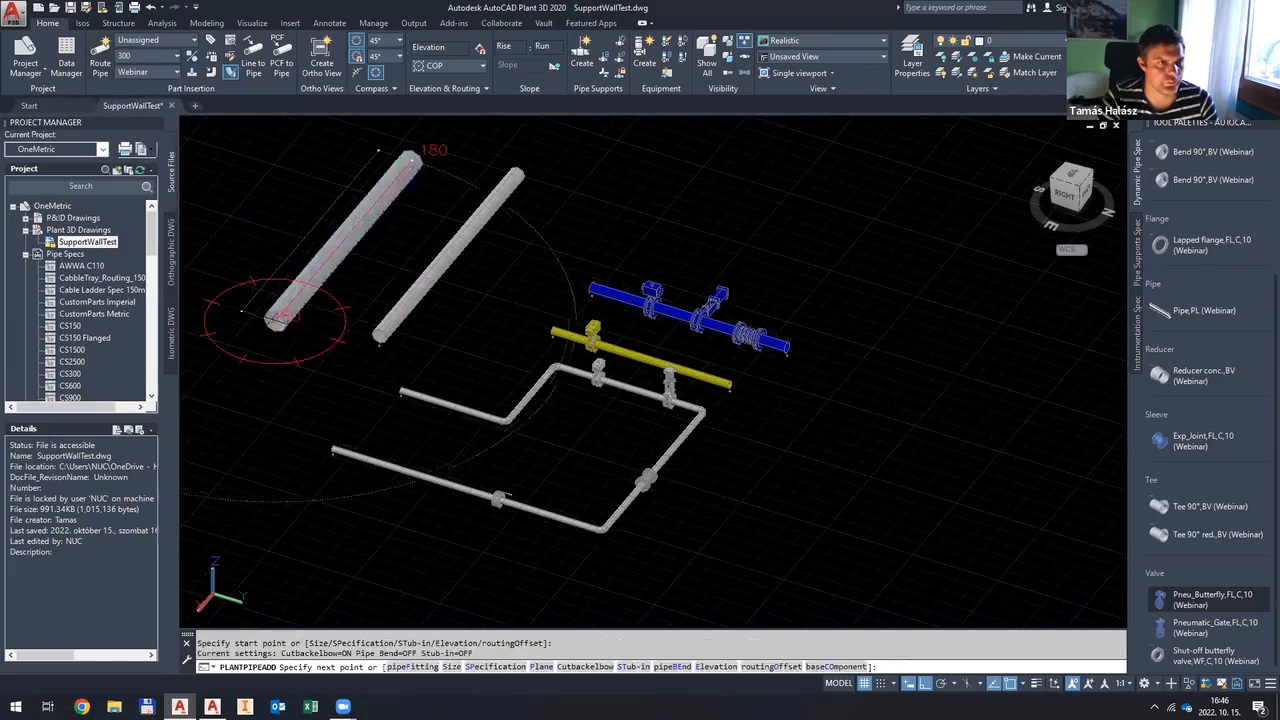
click(413, 157)
key(Escape)
Step: Route a straight size 600 pipe parallel to the size 300 pipe, on its outer side
click(148, 55)
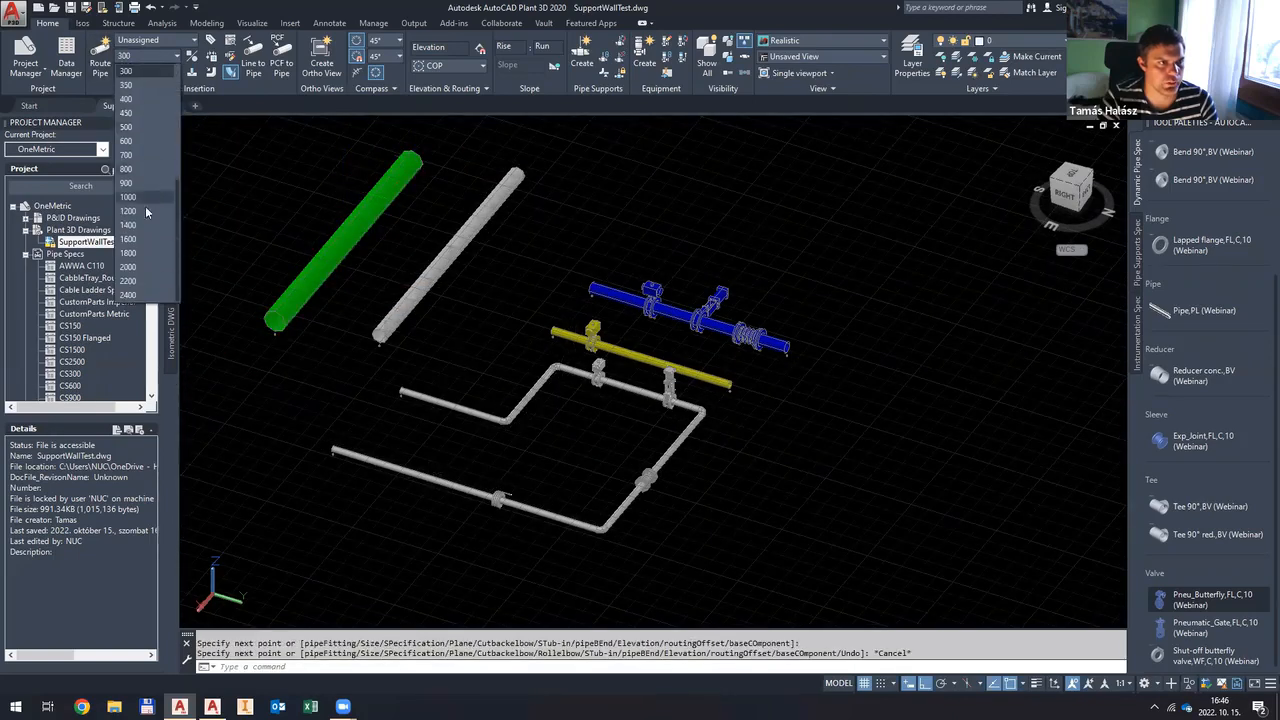
click(138, 142)
click(100, 58)
click(225, 305)
click(349, 152)
key(Escape)
middle_drag(357, 240, 417, 362)
Step: Route a long straight size 40 pipe behind the blue pipe, running in the same direction as it
click(158, 57)
scroll(160, 105, up, 4)
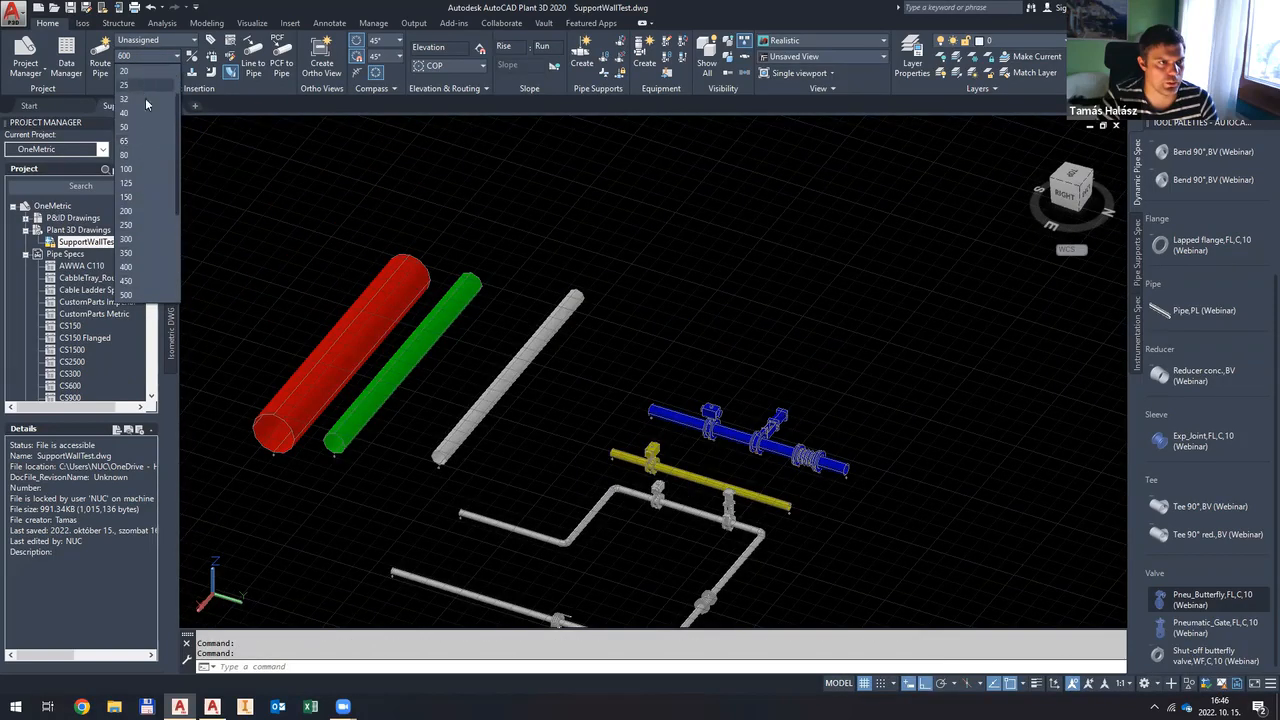
click(148, 112)
click(100, 58)
click(547, 192)
click(877, 304)
key(Escape)
key(Escape)
key(Escape)
Step: Insert Pneu_Butterfly valves in the size 200, 300, 600 and 40 pipes, with the actuator on the size 300 pipe turned sideways
click(1211, 600)
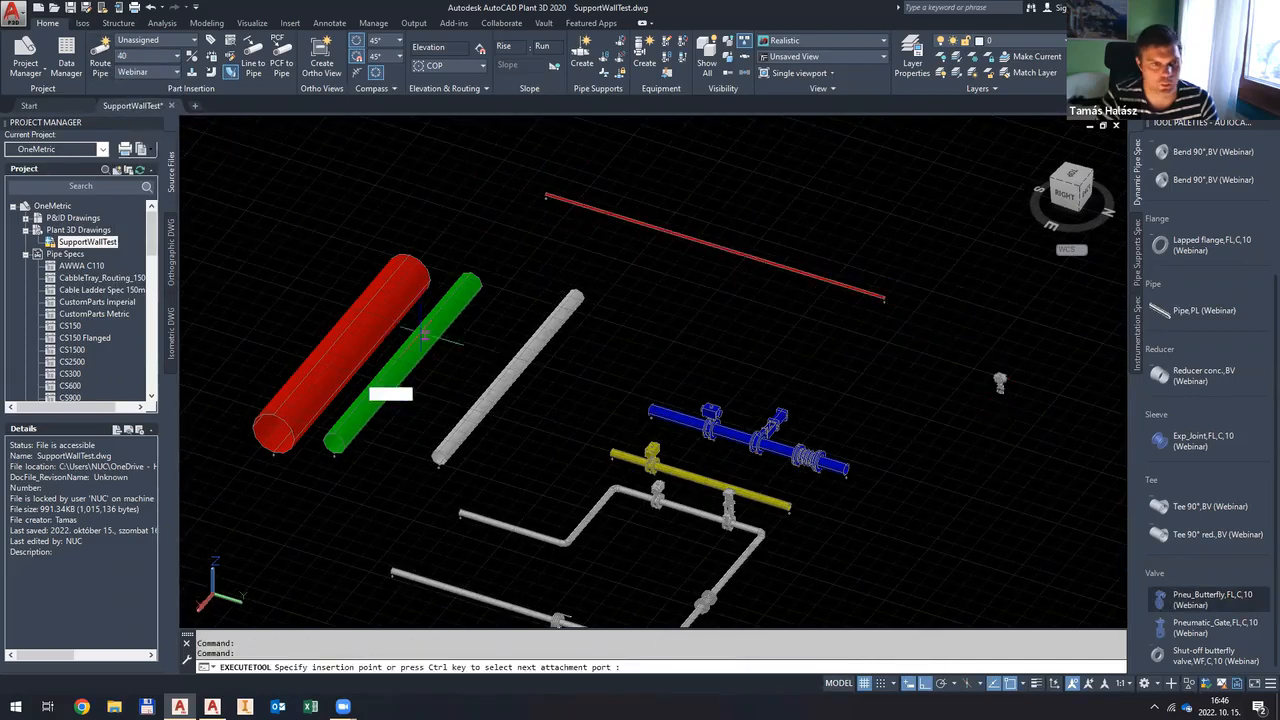
click(492, 378)
click(497, 376)
key(Return)
click(364, 327)
key(Return)
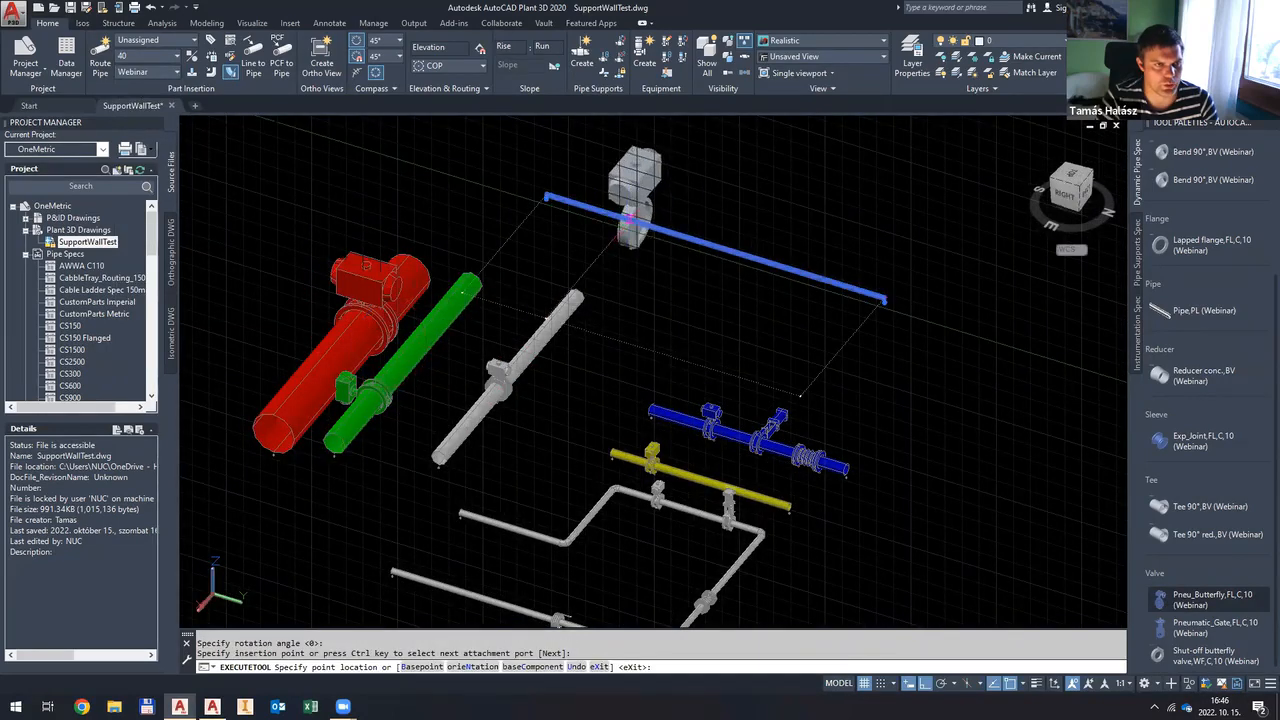
key(Escape)
Step: Insert upright Pneumatic_Gate valves in the size 300, size 200 and size 600 pipes
click(1200, 627)
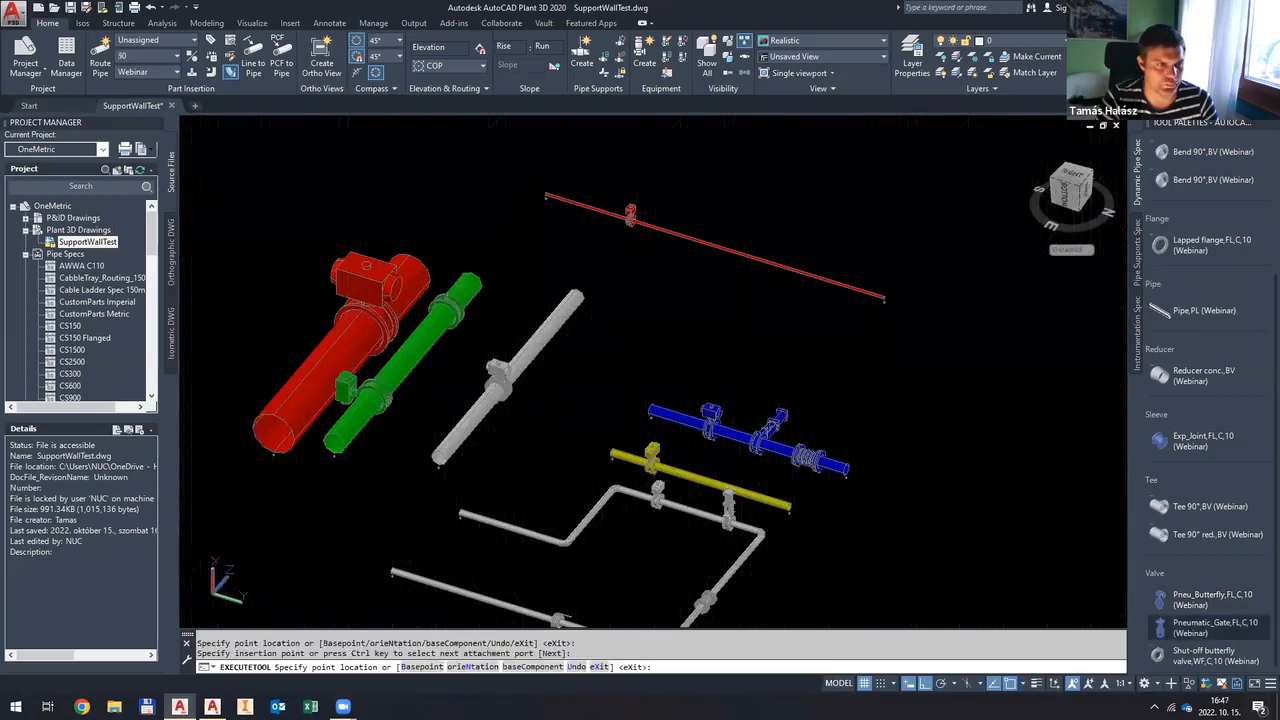
click(532, 342)
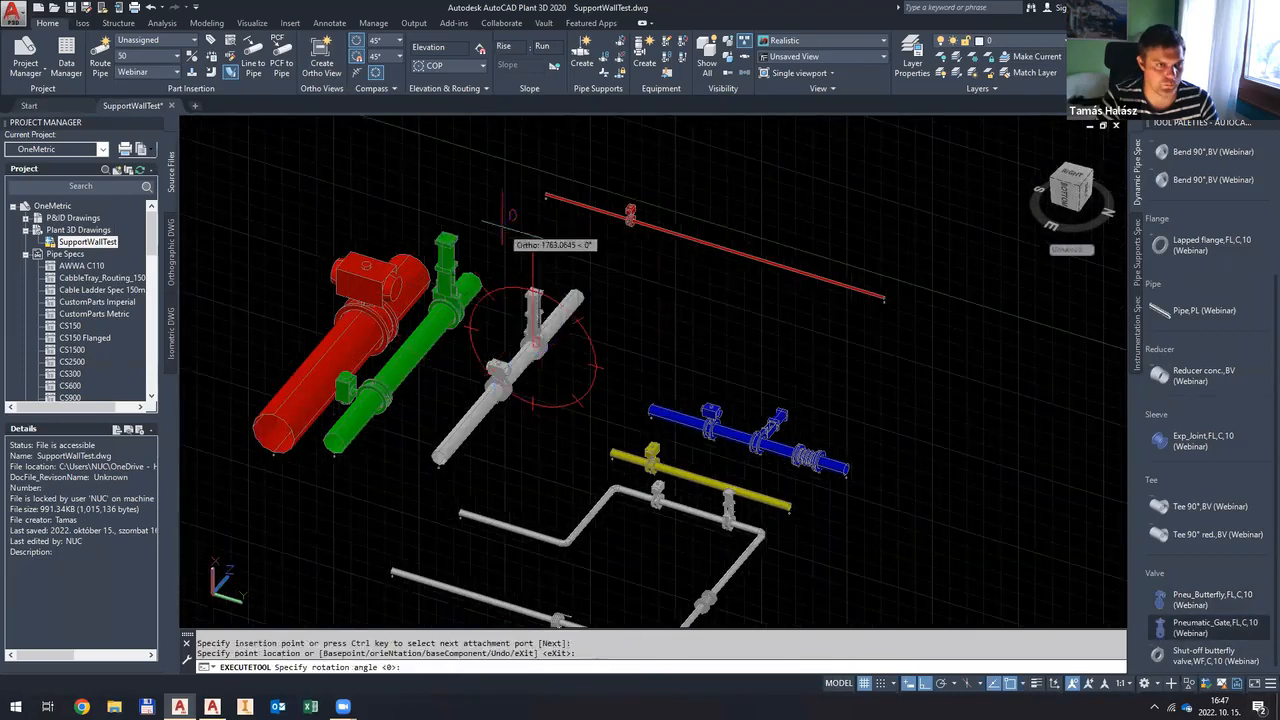
click(502, 227)
click(268, 414)
click(283, 268)
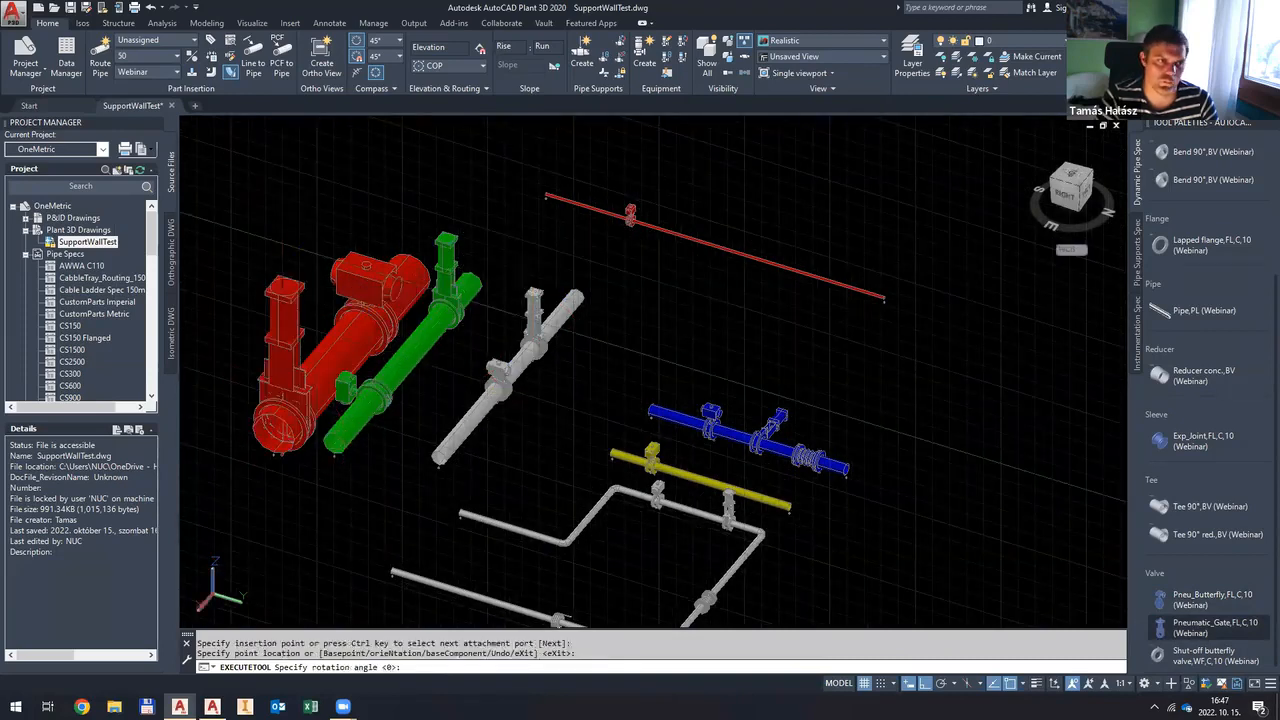
Step: Try to insert a Pneumatic_Gate valve in the size 40 pipe, inspect it up close and erase it
click(717, 249)
click(725, 218)
key(Escape)
scroll(727, 213, up, 10)
scroll(700, 244, down, 10)
scroll(738, 383, up, 8)
key(Delete)
scroll(738, 383, down, 5)
scroll(809, 505, up, 2)
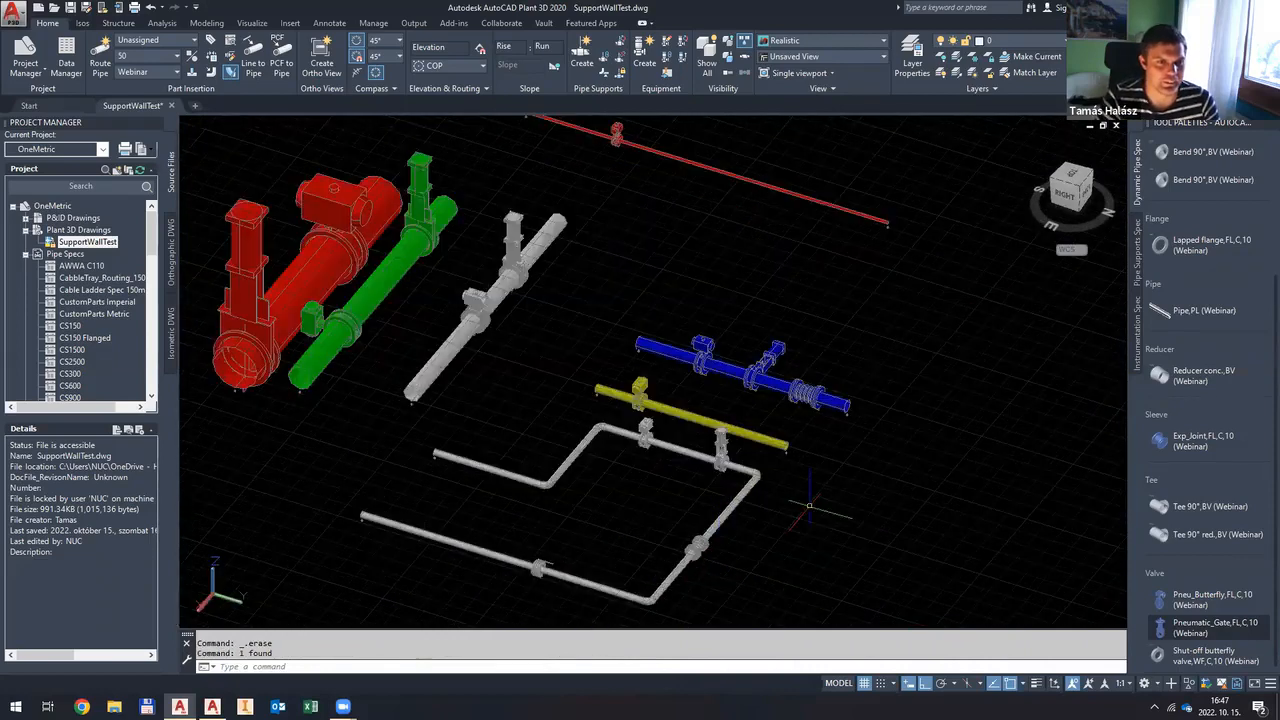
Step: Save the drawing with the added pipes and valves and reselect SupportWallTest to refresh its file details
middle_drag(591, 317, 641, 329)
key(ctrl+s)
click(98, 242)
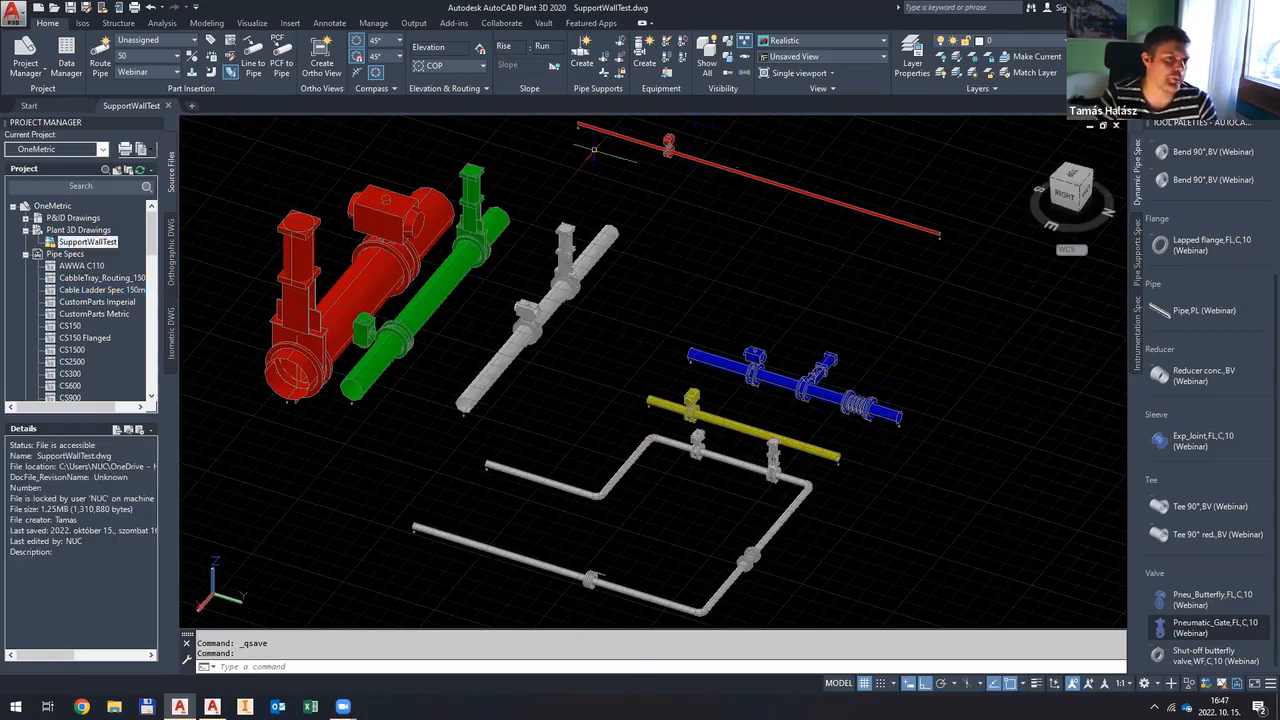
Step: Examine the valves on the new pipes and the blue and yellow pipes up close, and compare their sizes across the model
shift+middle_drag(596, 405, 618, 370)
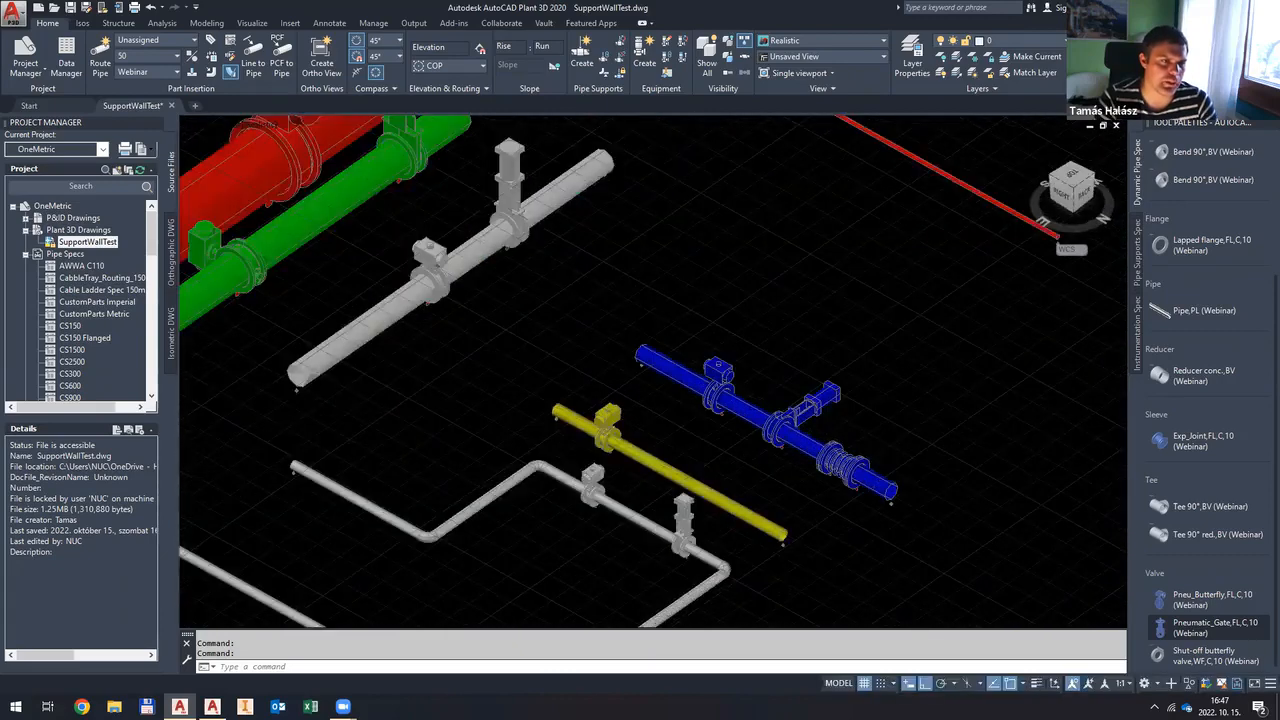
scroll(828, 425, down, 5)
key(Escape)
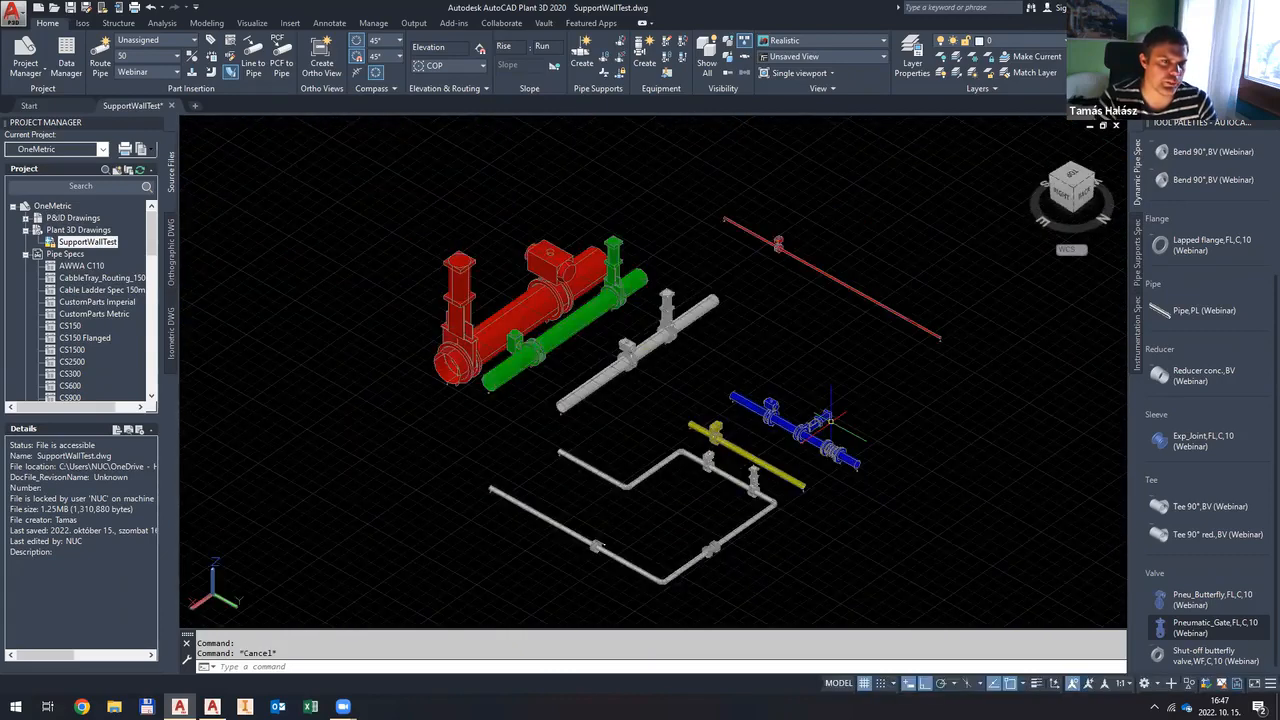
scroll(783, 325, up, 2)
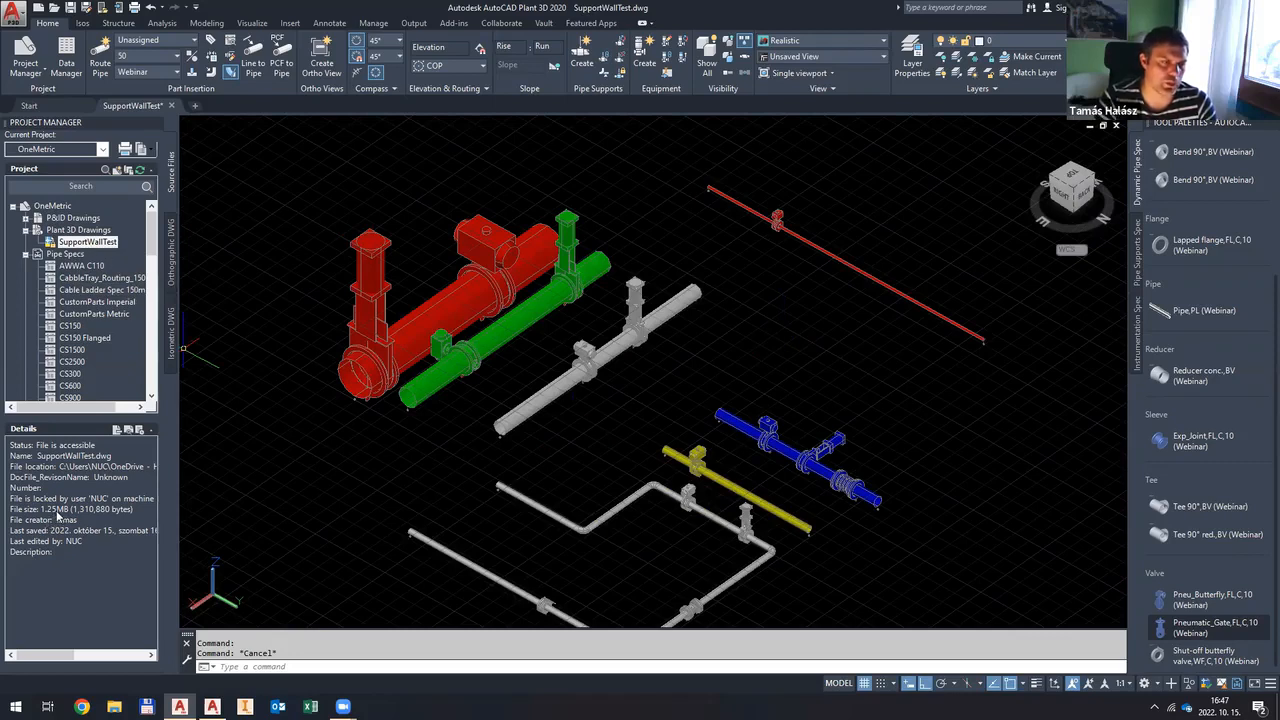
mouse_move(746, 434)
middle_down()
mouse_move(694, 438)
mouse_move(810, 440)
mouse_move(540, 440)
mouse_move(766, 452)
middle_up()
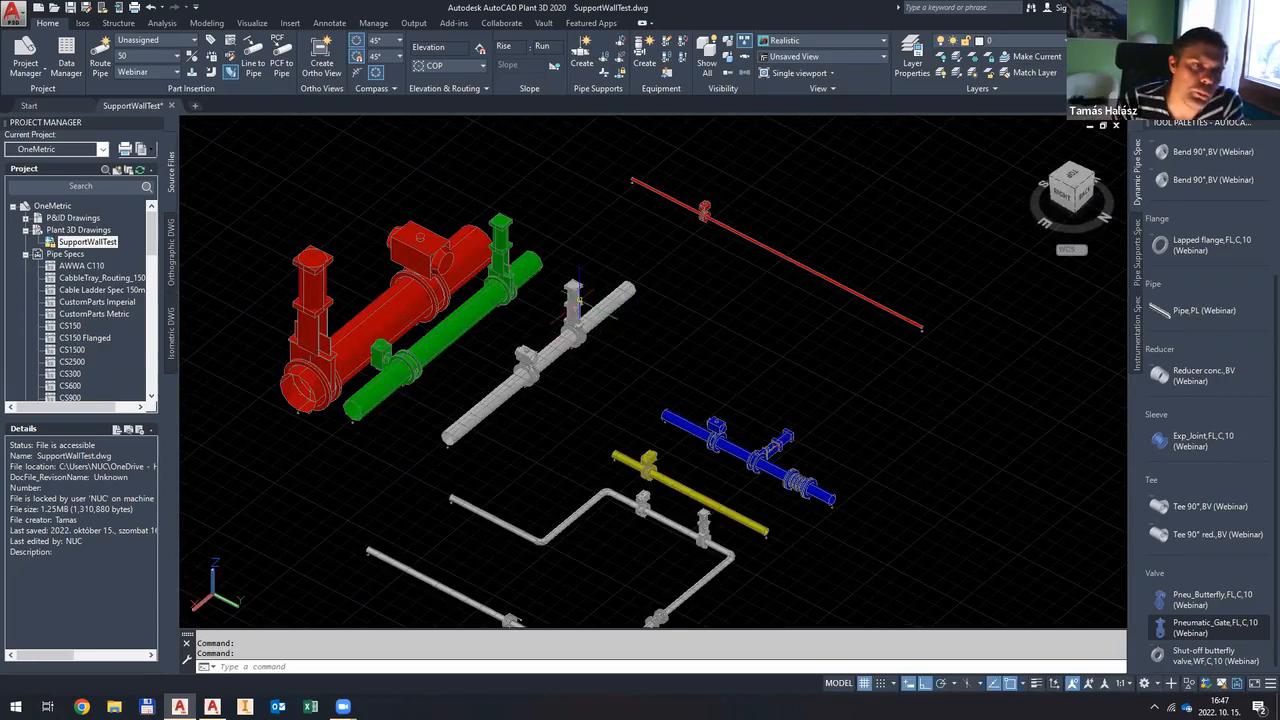
scroll(580, 298, up, 6)
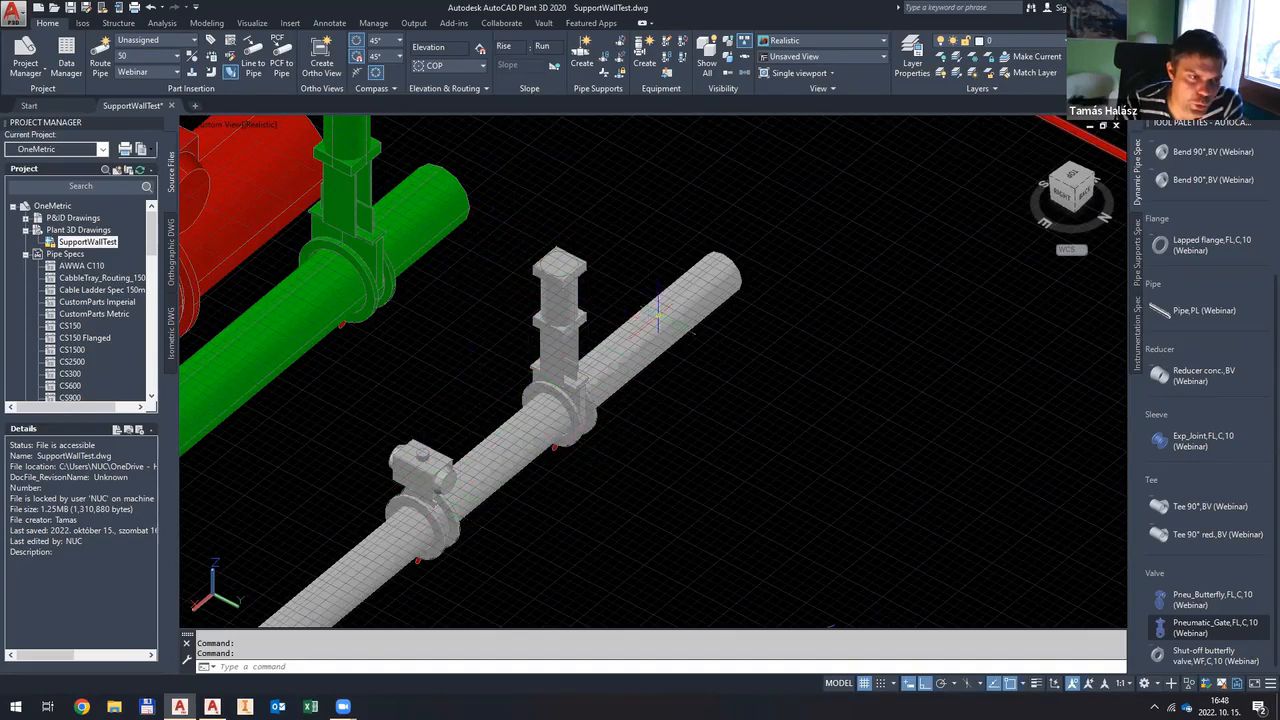
scroll(658, 312, down, 2)
scroll(700, 292, down, 3)
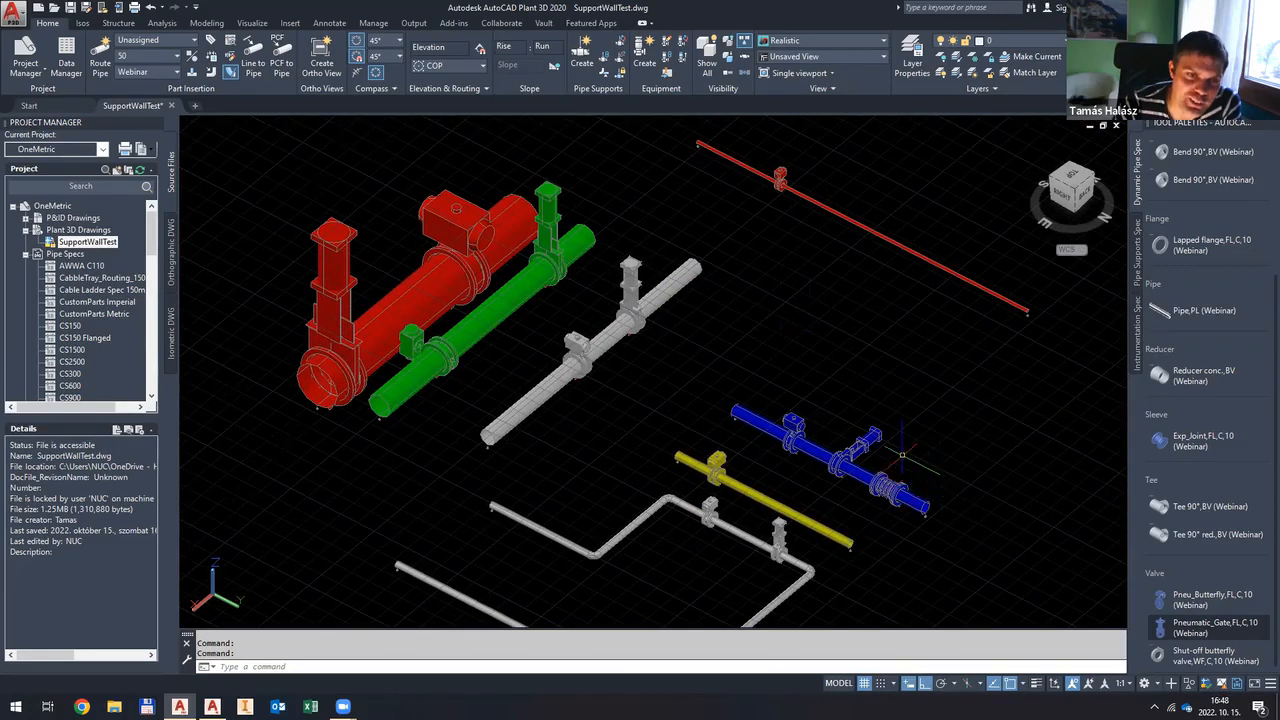
scroll(905, 458, up, 3)
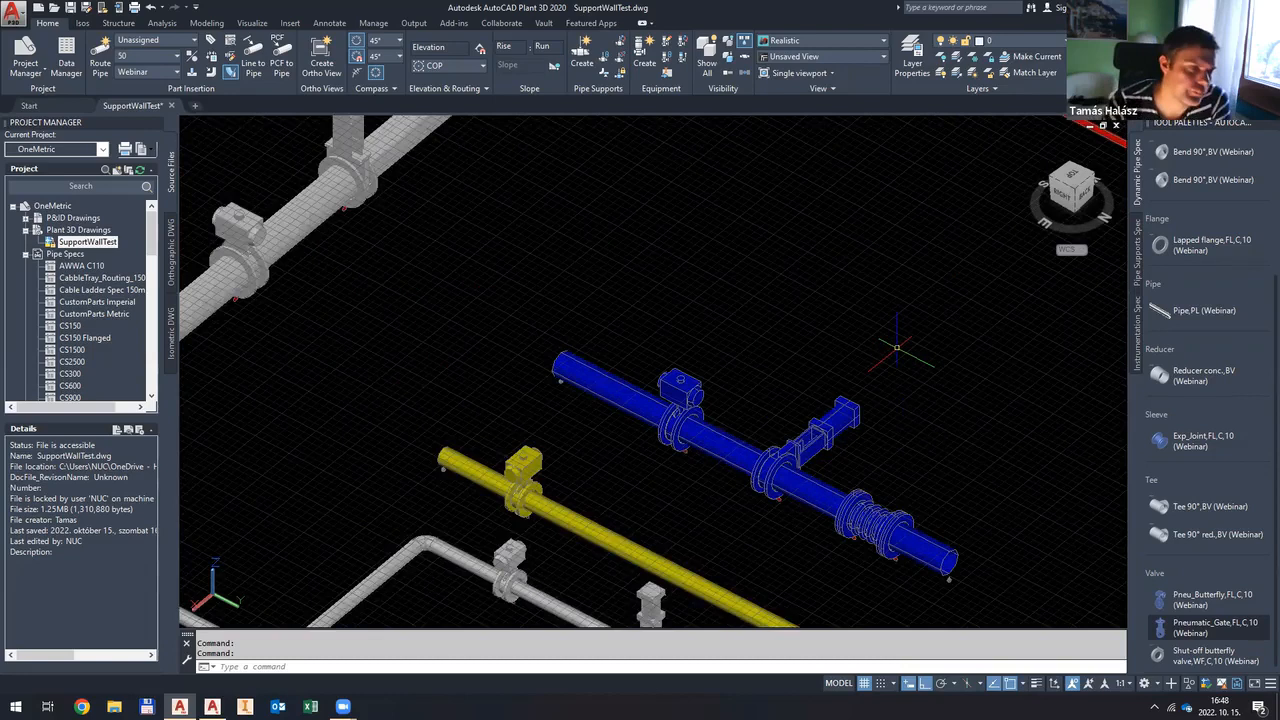
middle_drag(853, 437, 843, 375)
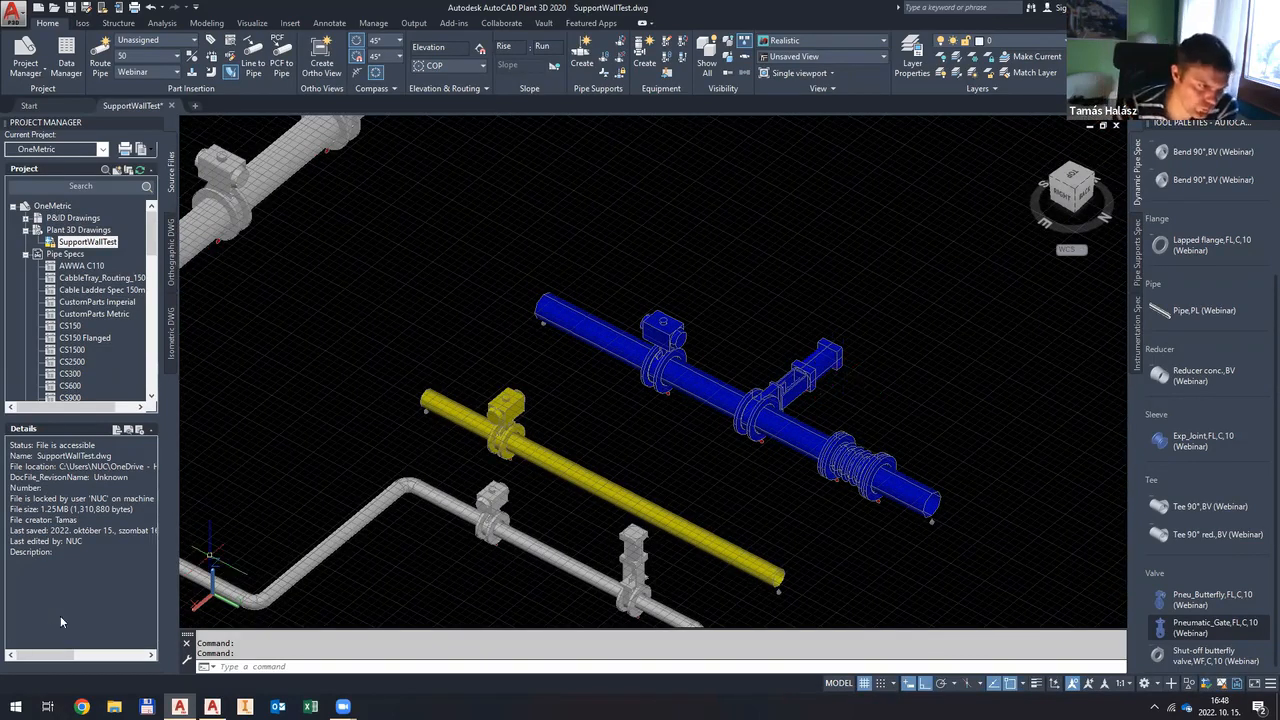
Step: Switch to the AutoCAD Plant 3D Spec Editor with the Webinar spec sheet and Python valve catalog
mouse_move(212, 706)
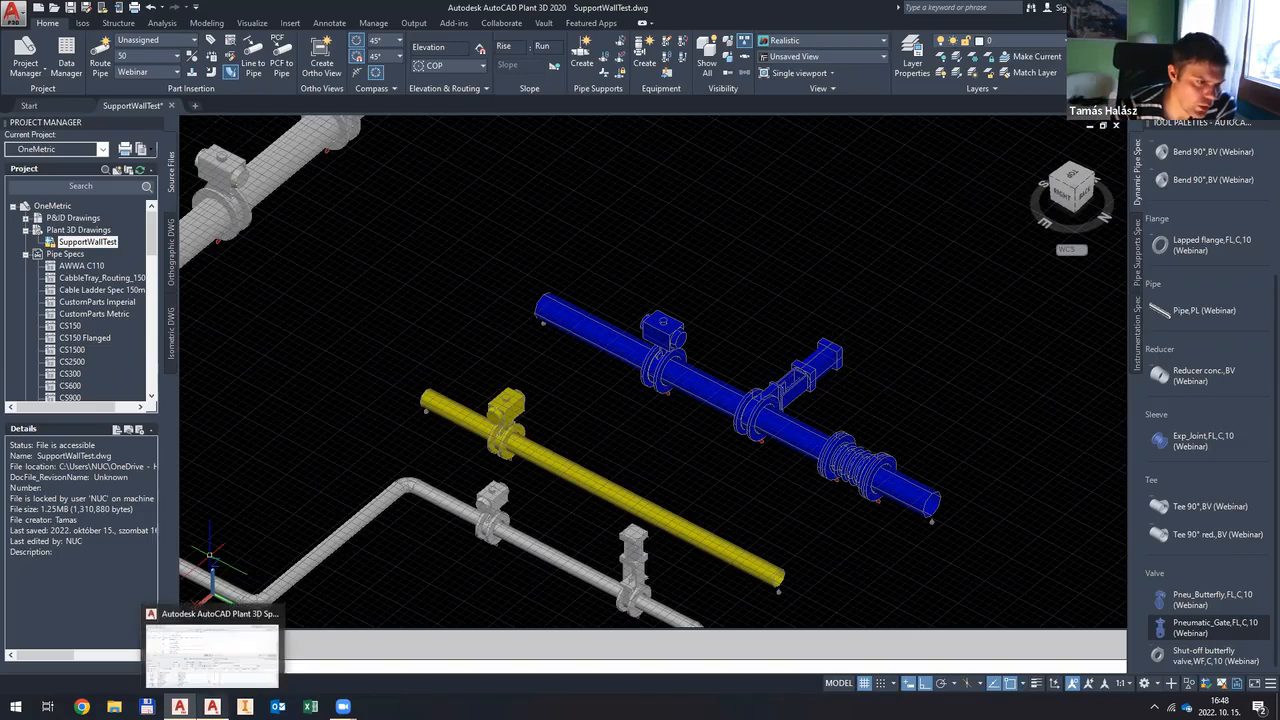
click(209, 666)
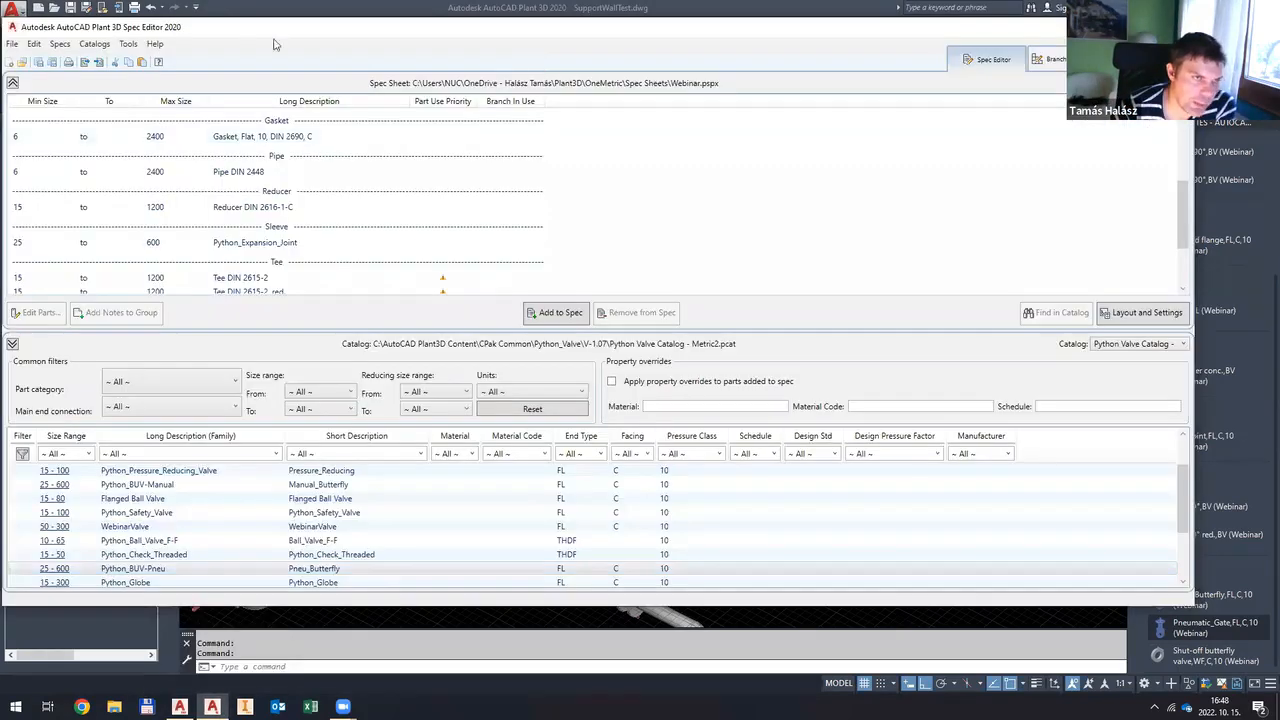
Step: Open the Python Lined Pipe catalog from the CPak Common\Python_Lined_Pipe\V-1-11 folder
click(232, 8)
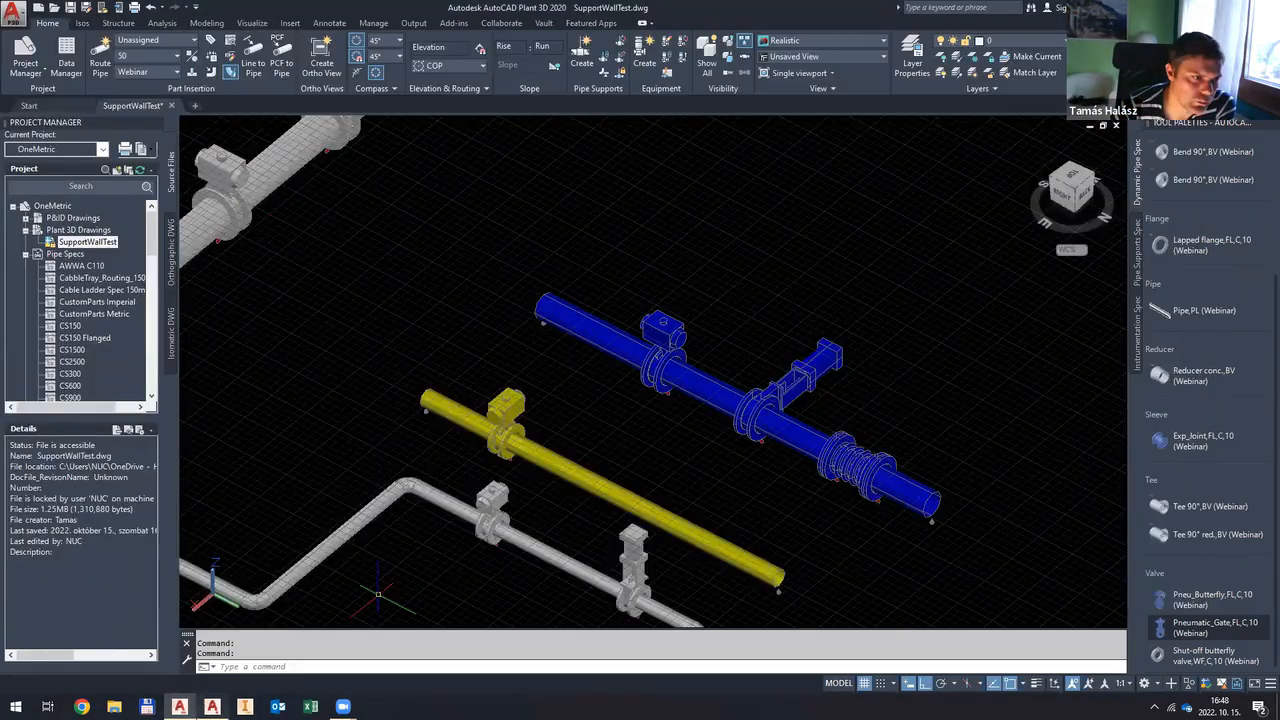
click(212, 706)
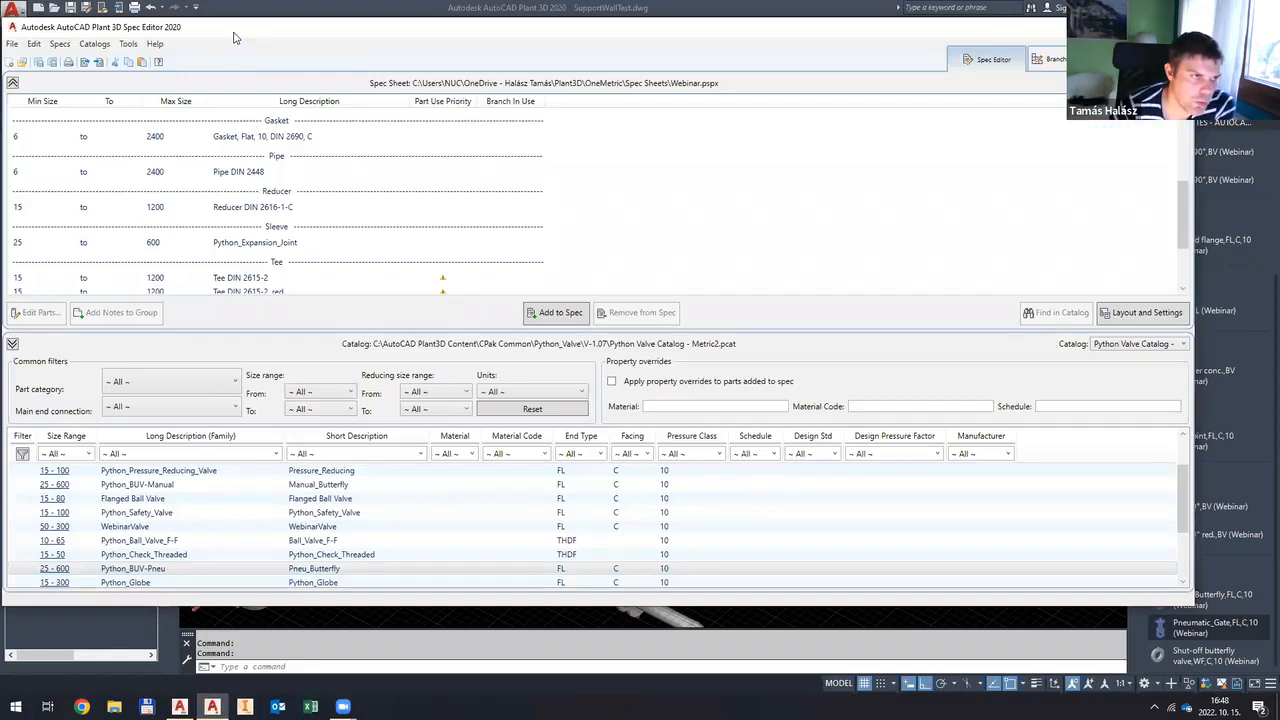
drag(235, 37, 249, 77)
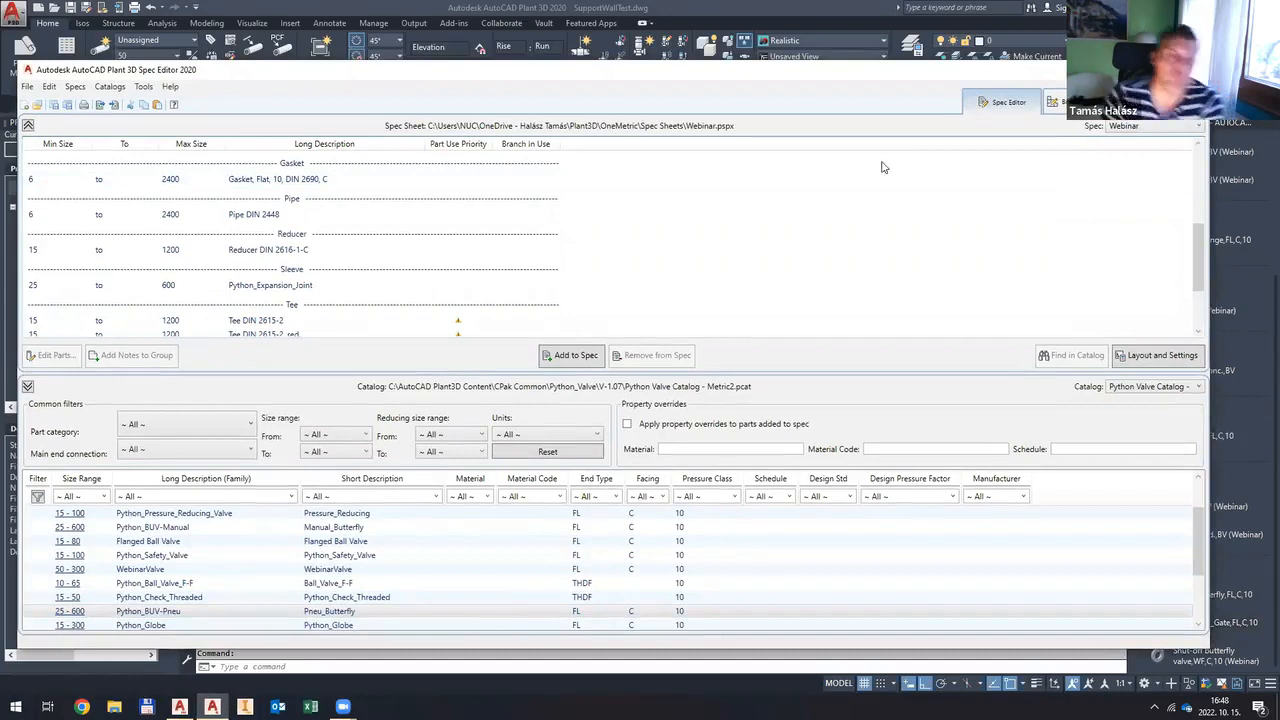
click(1150, 387)
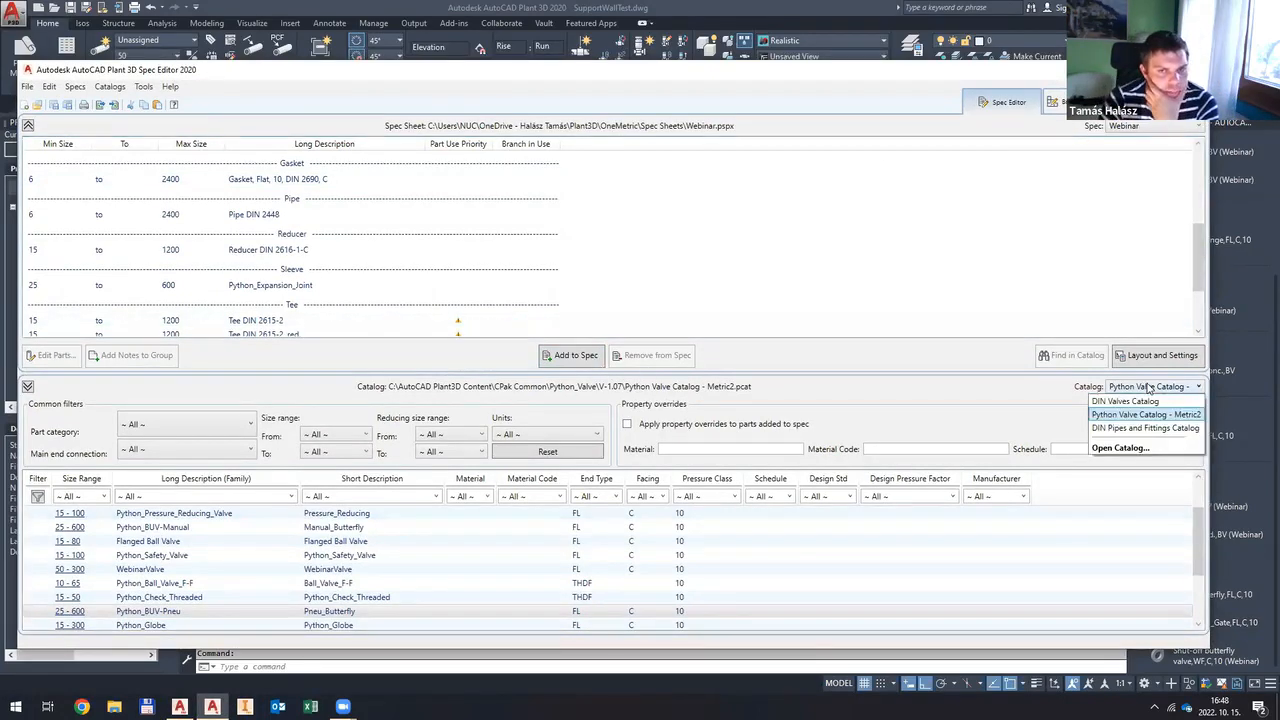
click(1120, 448)
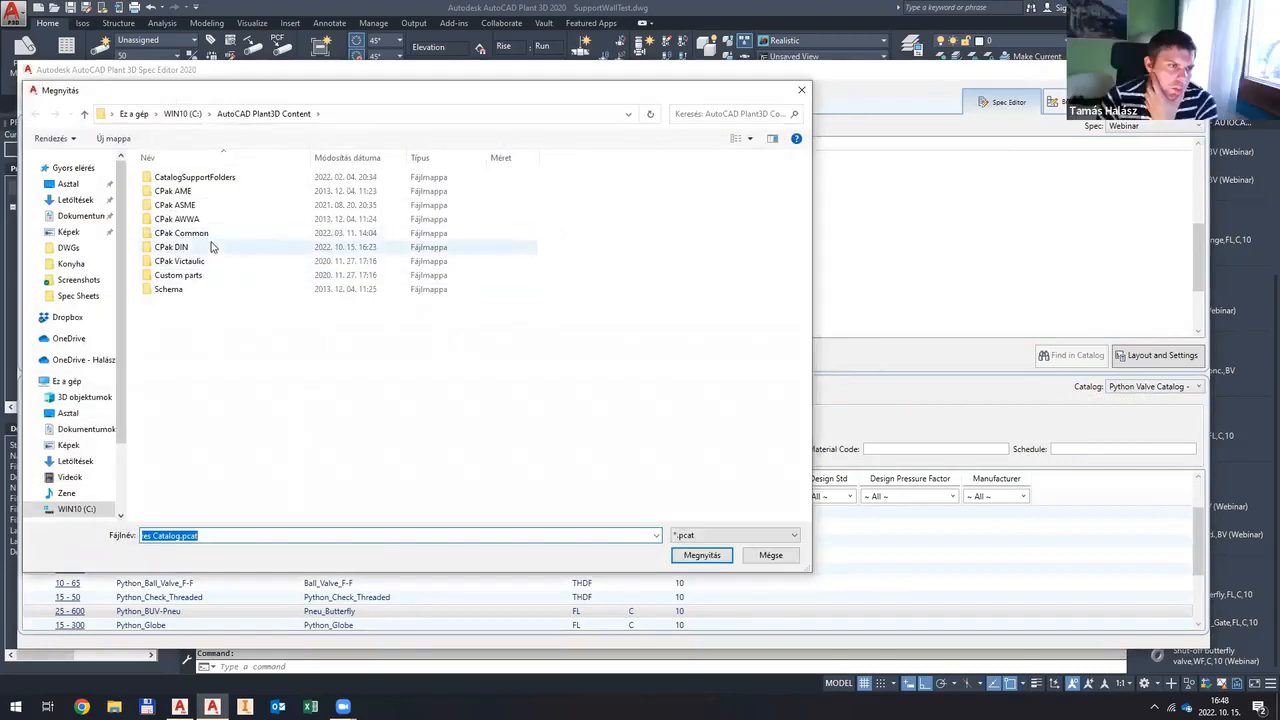
double_click(212, 233)
scroll(245, 360, down, 3)
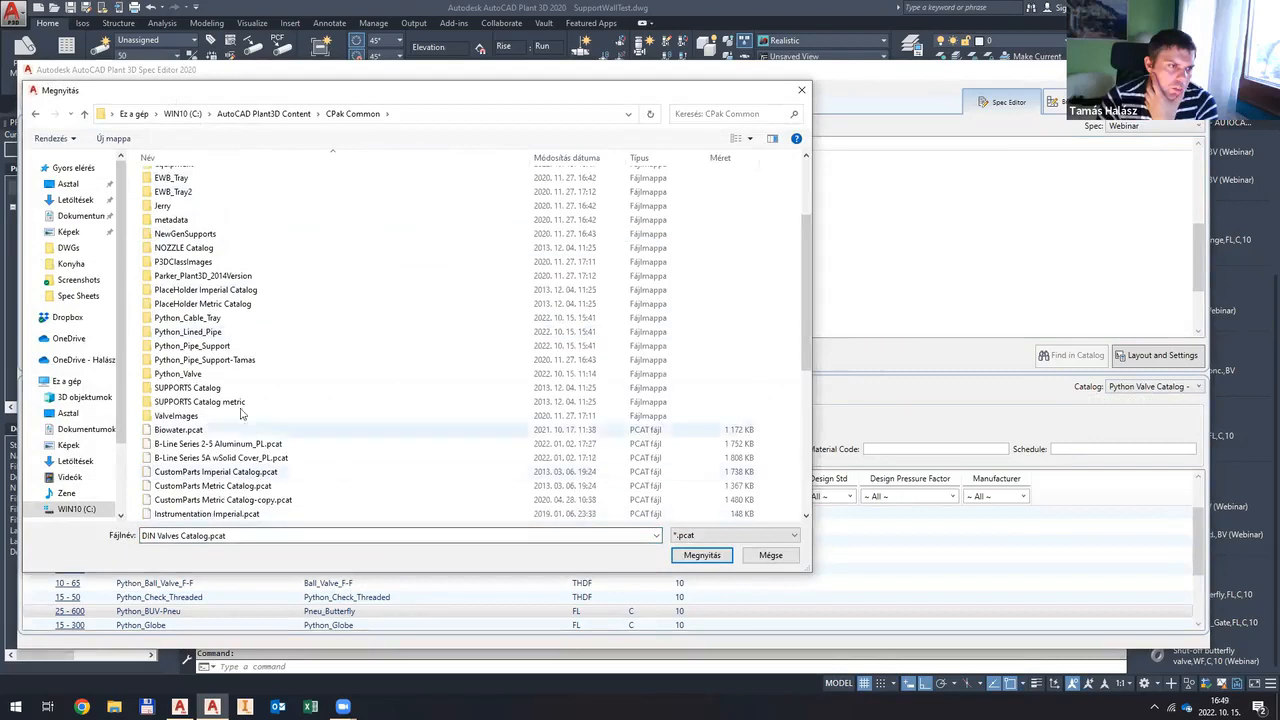
double_click(205, 332)
click(203, 219)
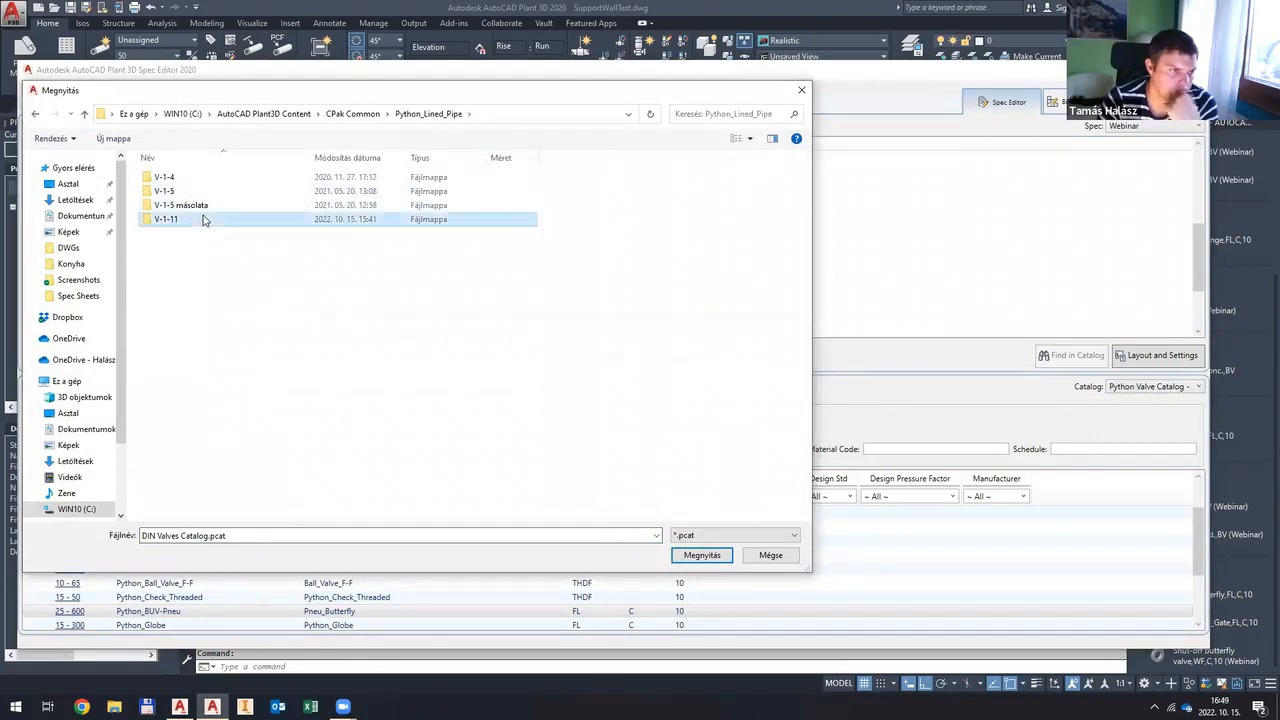
double_click(203, 219)
double_click(200, 176)
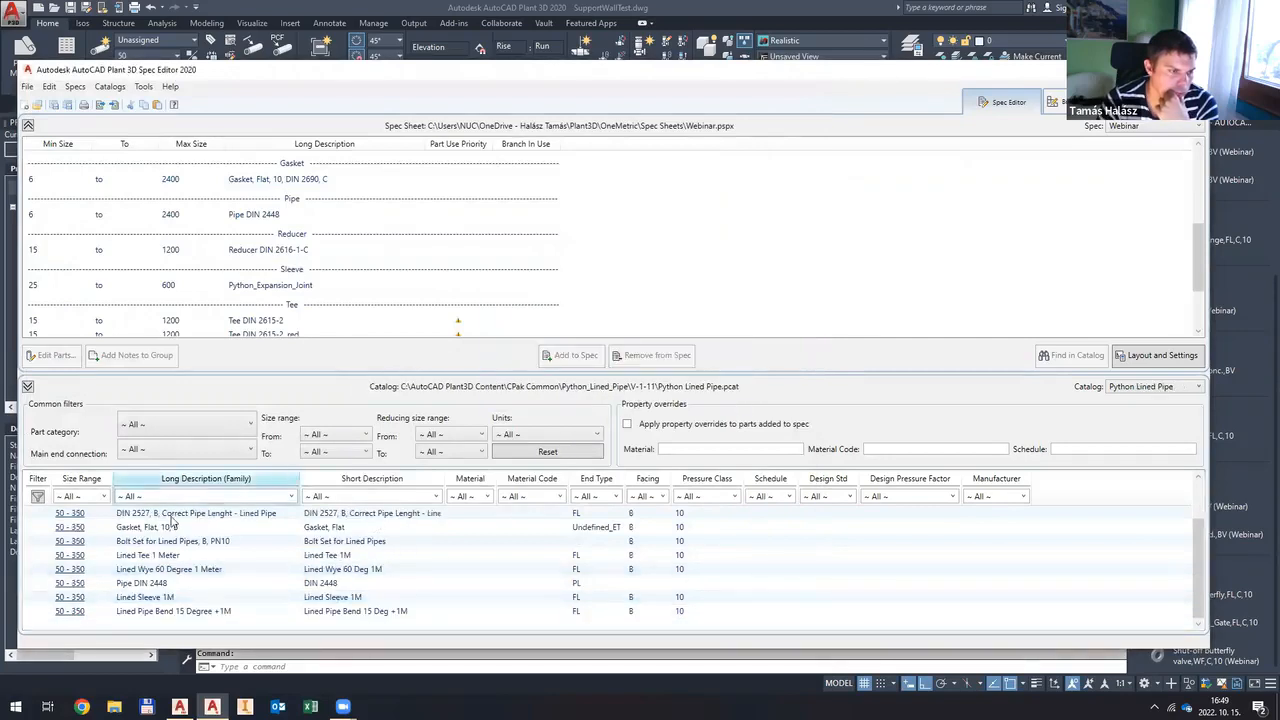
Step: Show the lined pipe catalog in the catalog editor and examine the 90, 45, 60 and 15 degree +1M bend parameters
scroll(204, 614, up, 1)
click(1160, 102)
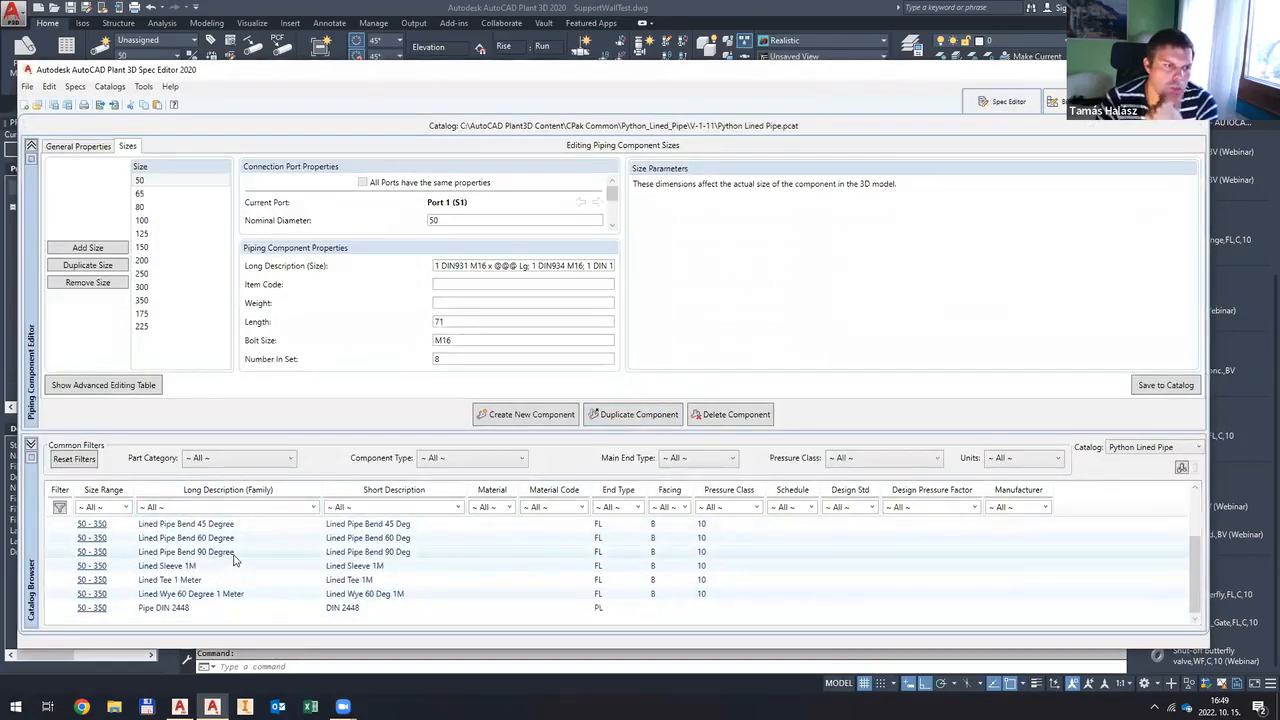
click(233, 555)
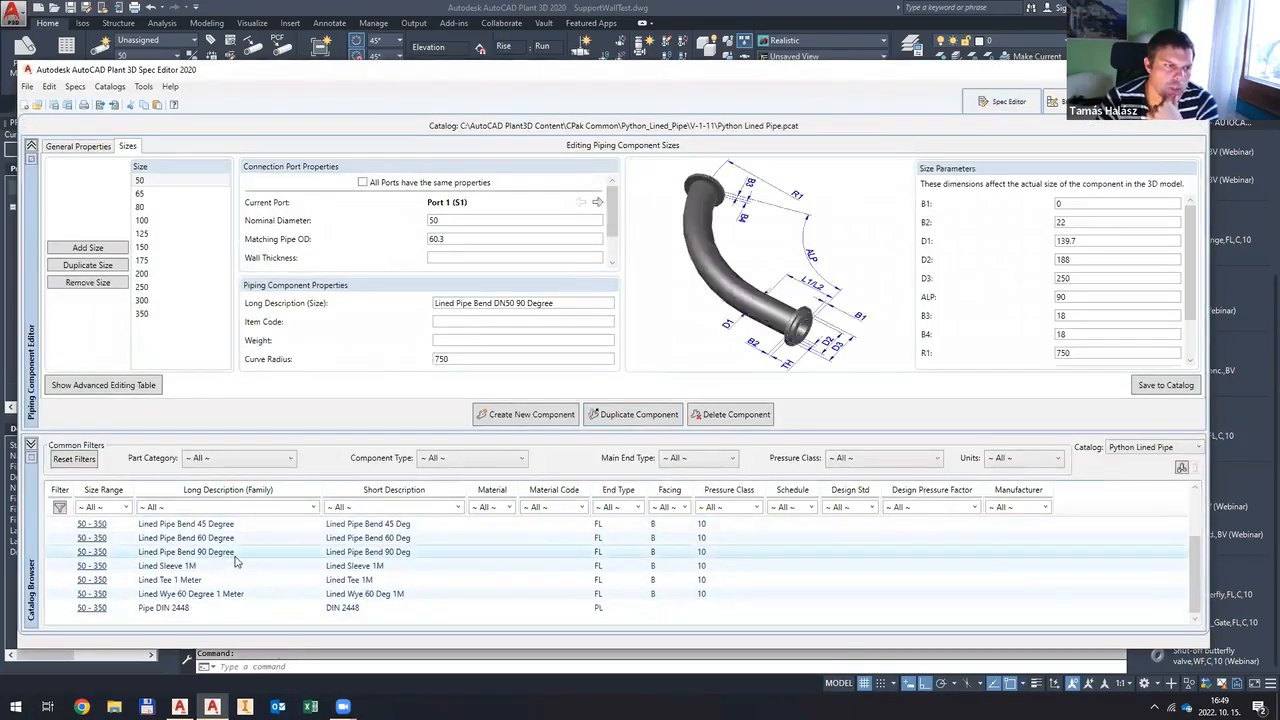
scroll(291, 551, up, 1)
click(300, 566)
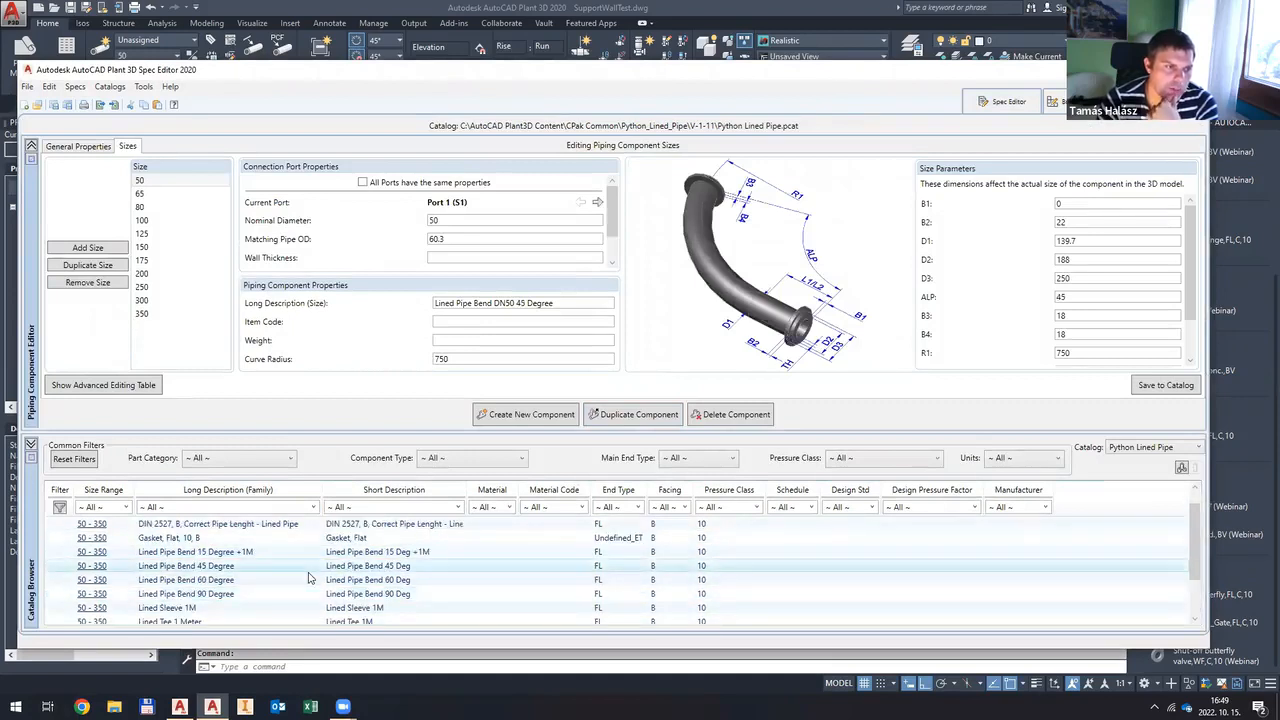
click(309, 580)
scroll(280, 555, up, 1)
click(295, 566)
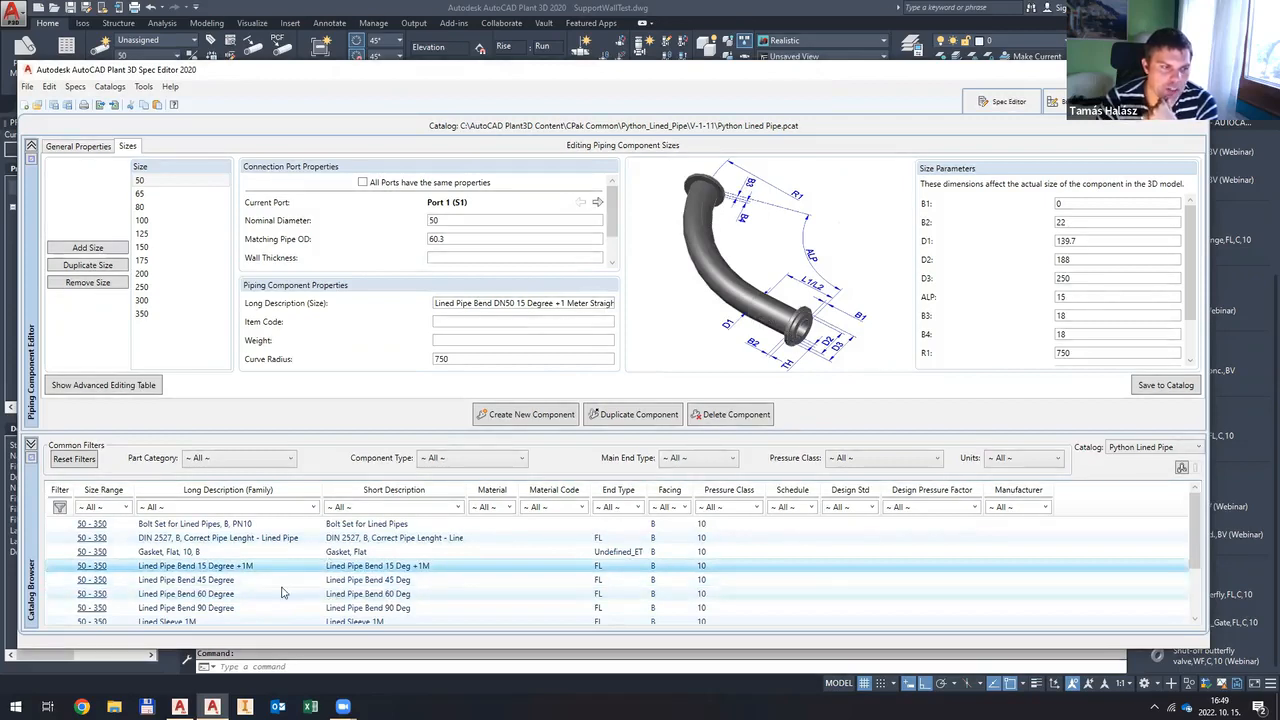
Step: Examine the previews and size parameters of Lined Sleeve 1M, Lined Tee 1 Meter and Lined Wye 60 Degree 1 Meter
scroll(250, 560, down, 2)
click(245, 540)
click(253, 566)
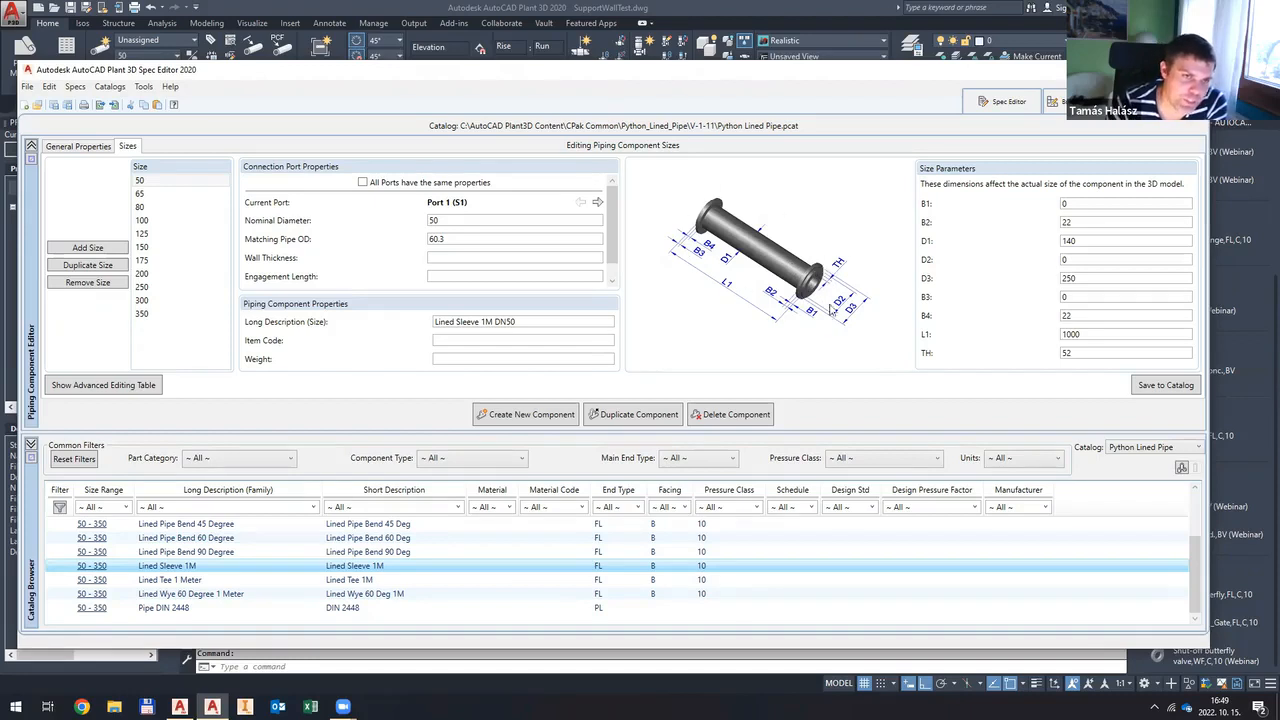
click(234, 582)
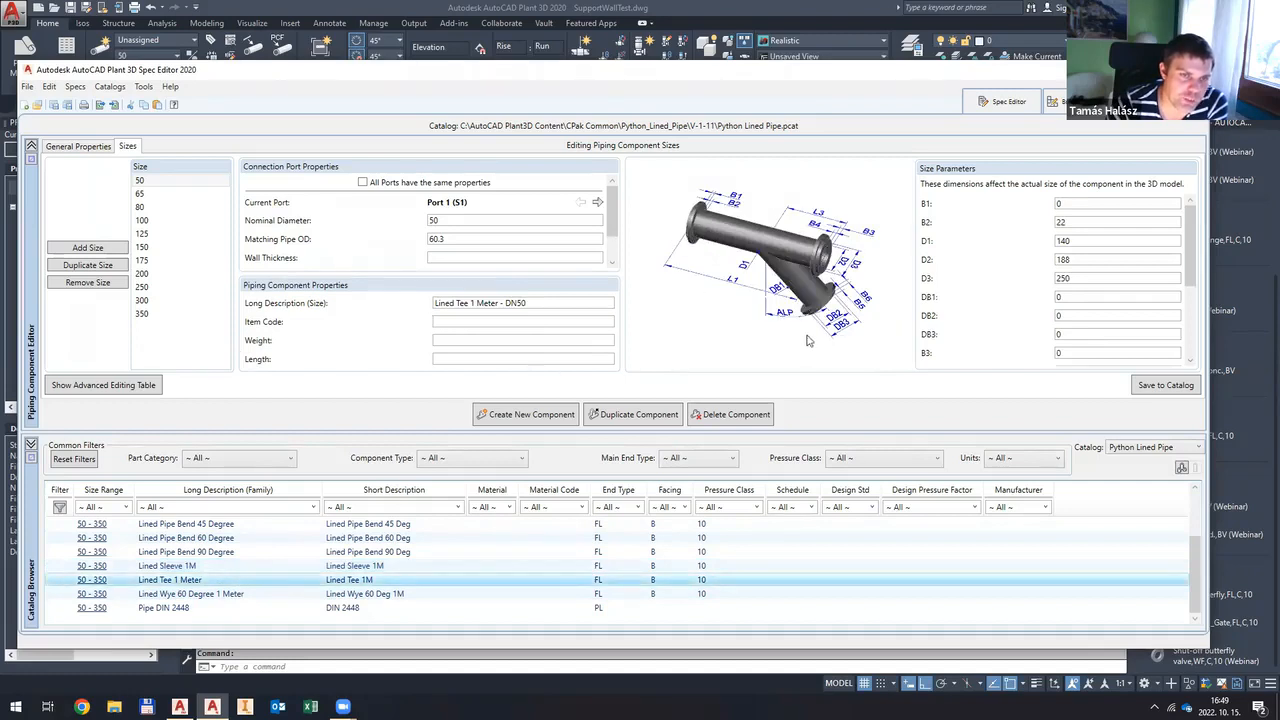
click(200, 595)
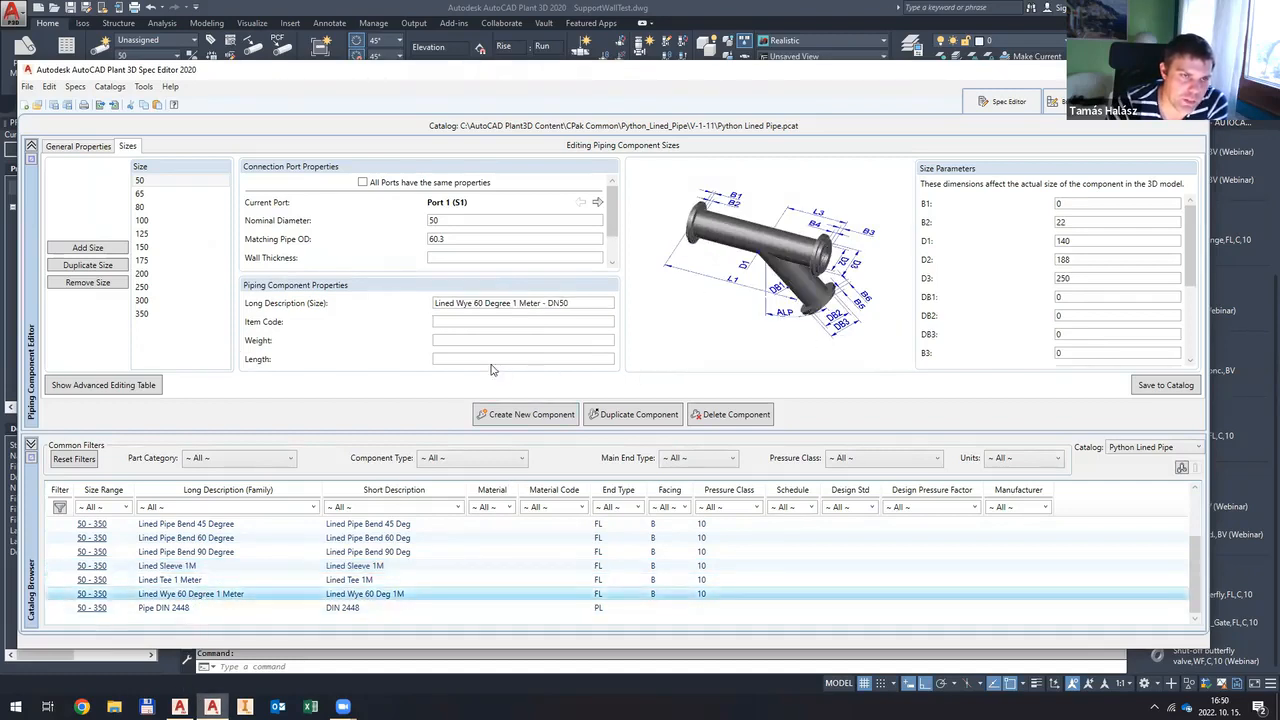
click(199, 553)
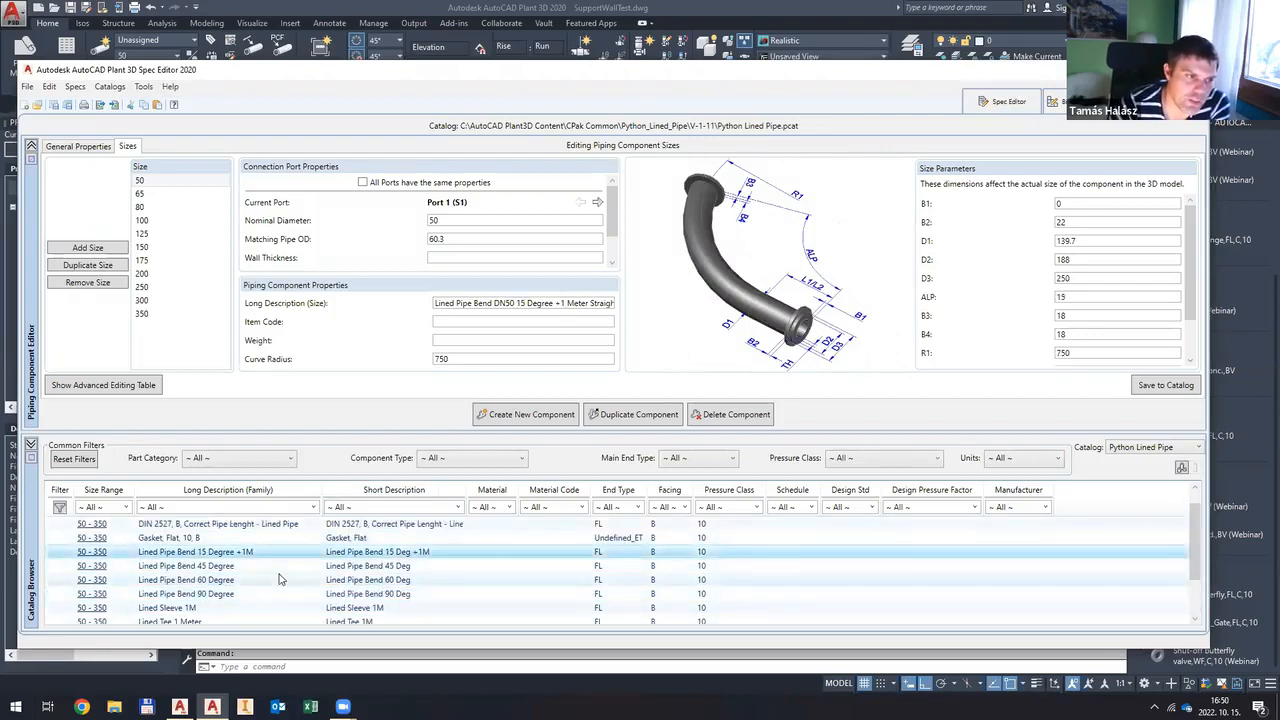
Step: Return to the spec sheet view and add Lined Sleeve 1M from the catalog to the Webinar spec
click(1003, 101)
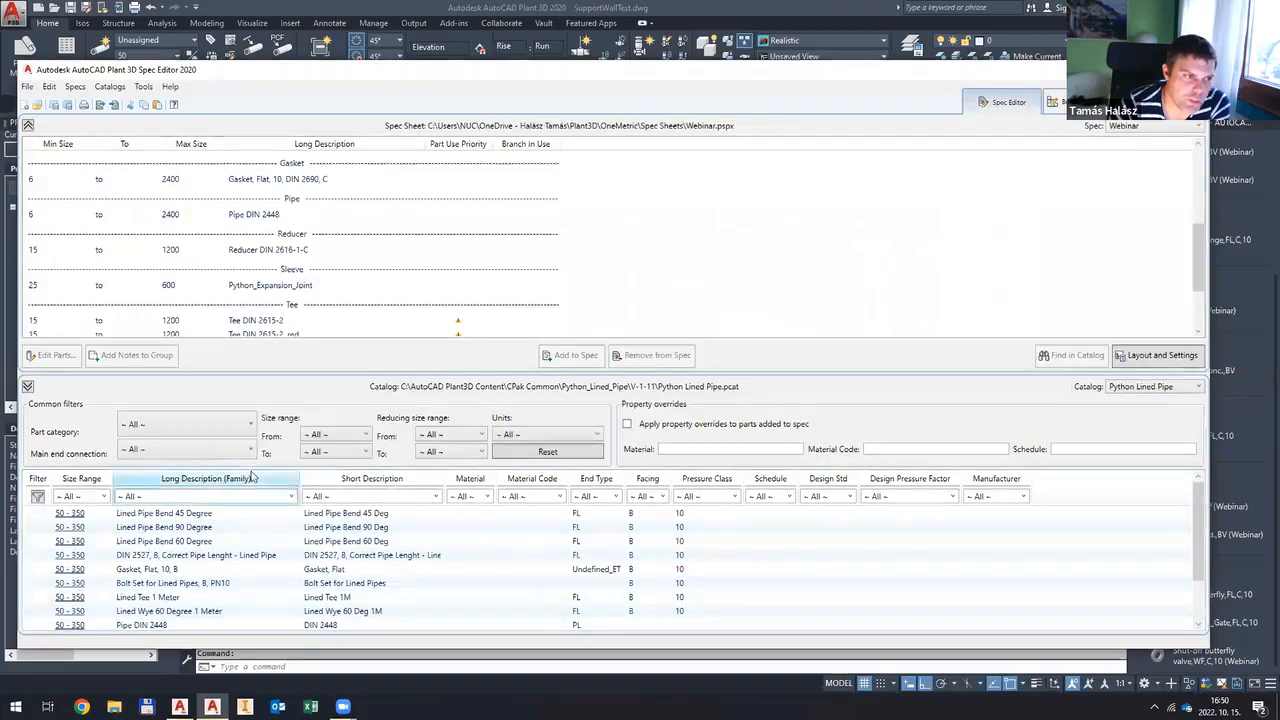
scroll(203, 600, down, 1)
click(200, 597)
click(575, 355)
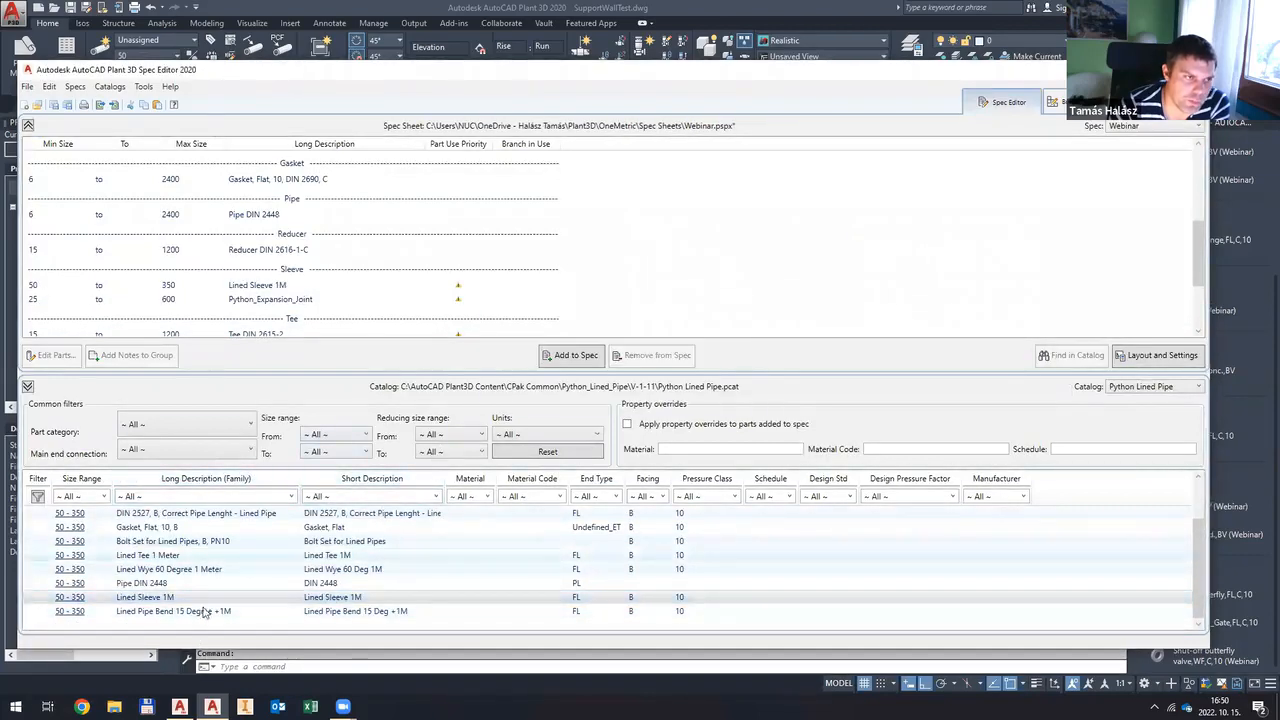
Step: Add Lined Pipe Bend 90 Degree and Lined Pipe Bend 60 Degree to the Webinar spec and save the spec
scroll(224, 578, up, 1)
click(240, 527)
click(575, 355)
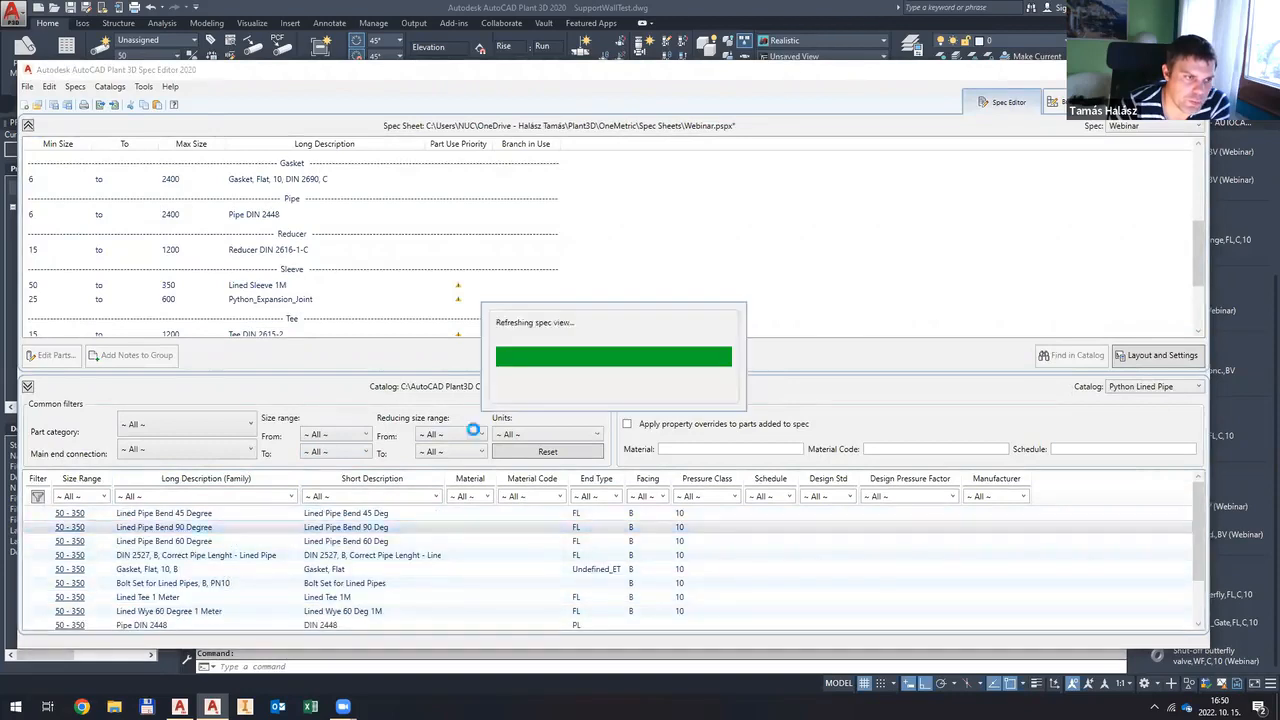
click(285, 541)
click(575, 355)
click(66, 106)
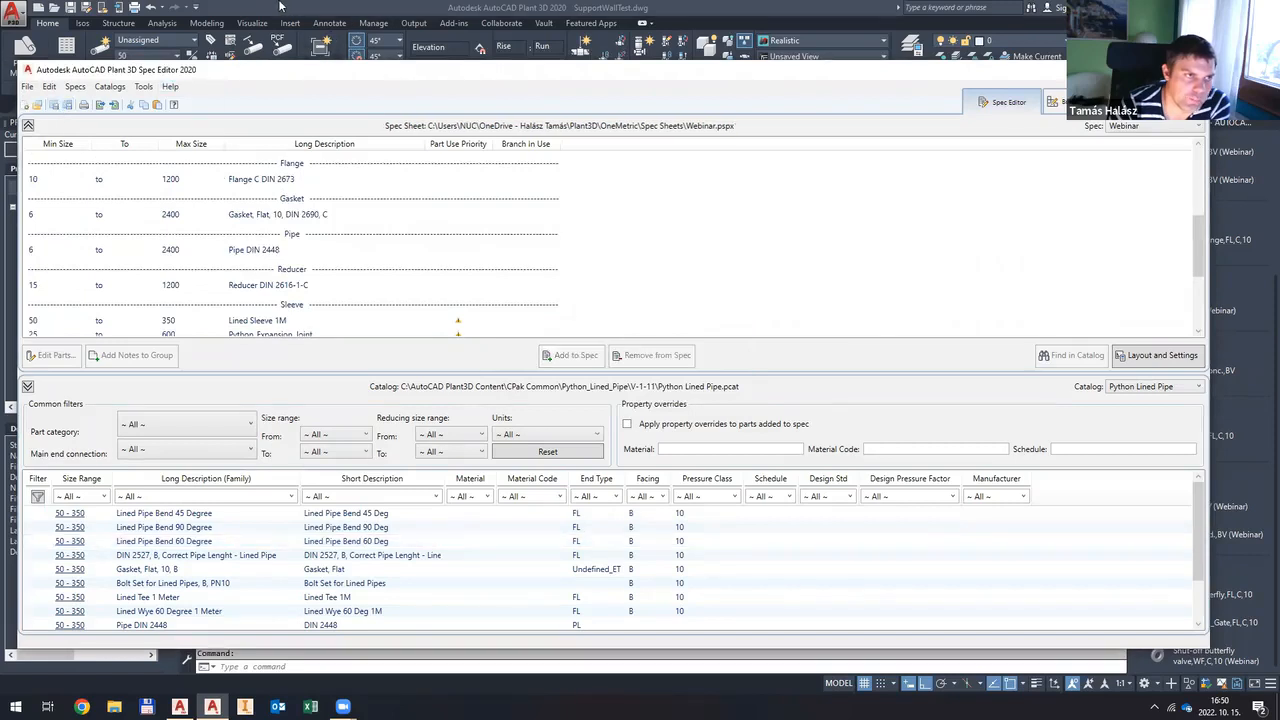
Step: Switch to AutoCAD Plant 3D and reload the part palette by choosing another spec and reselecting Webinar
click(238, 28)
click(167, 72)
click(150, 99)
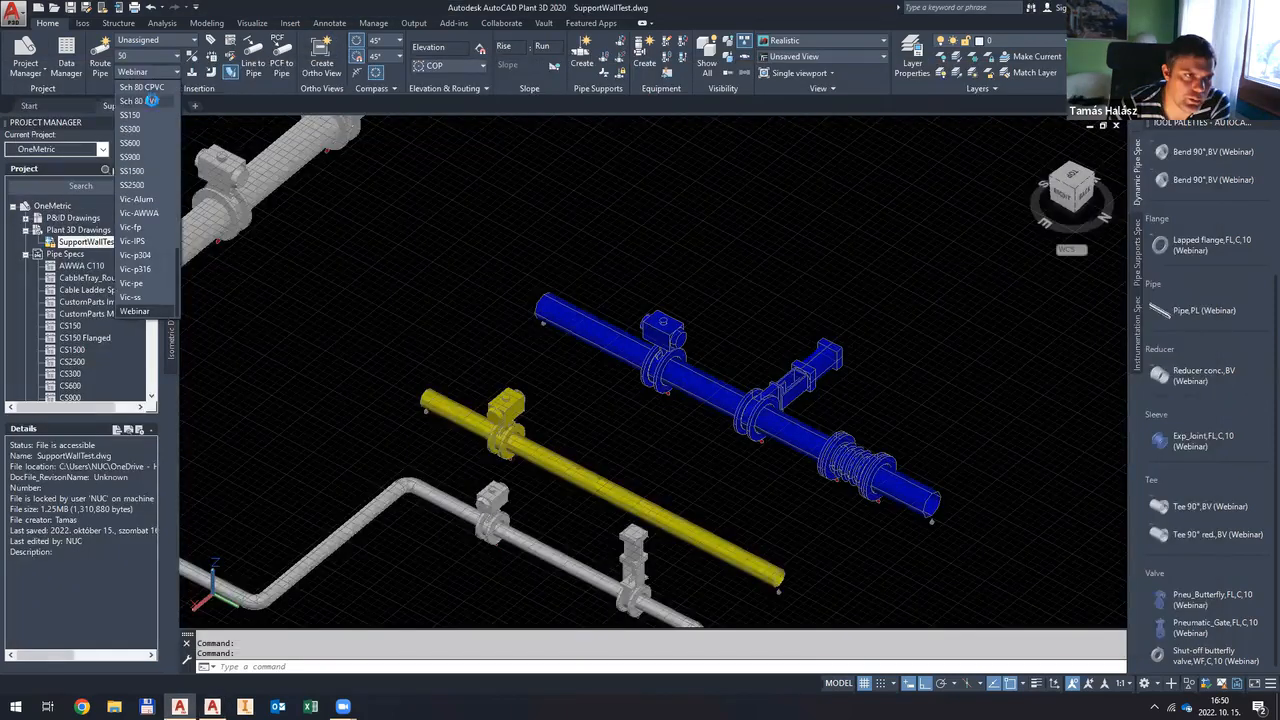
click(160, 72)
click(145, 319)
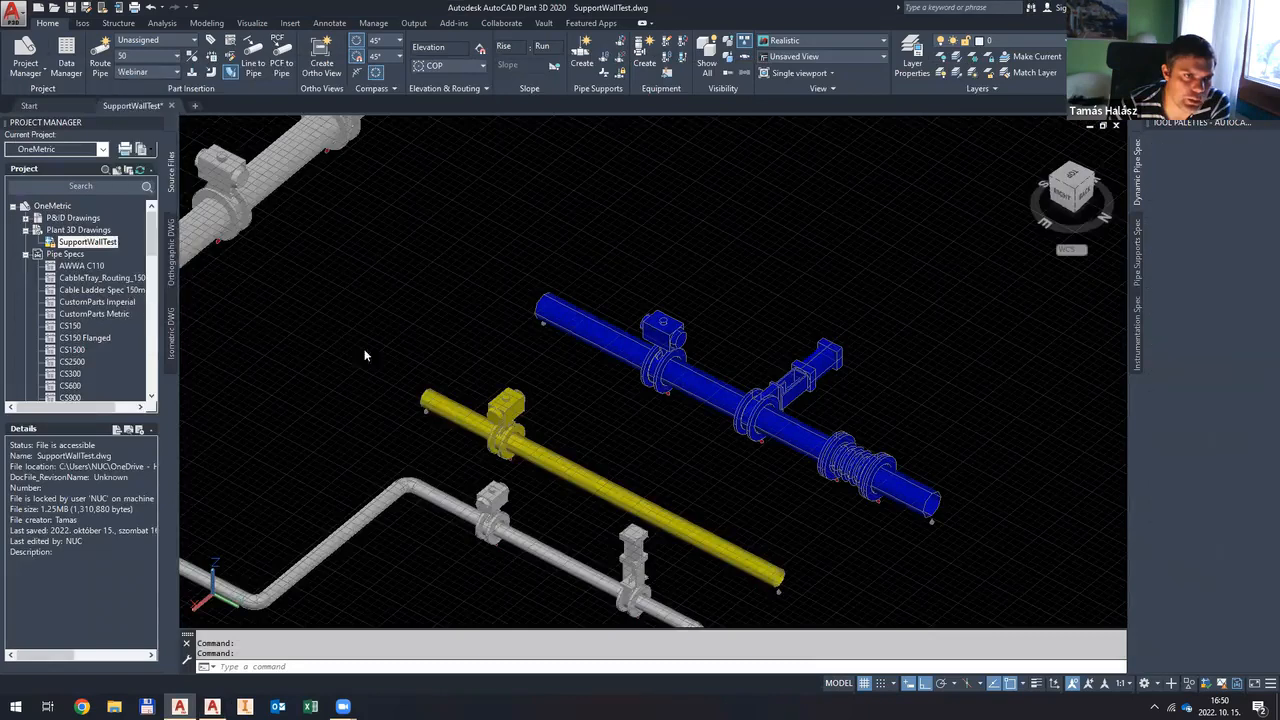
Step: Insert a Lined Pipe Bend 90 Deg at the open end of the thin grey pipe run and close the piping error dialogs
scroll(588, 332, down, 6)
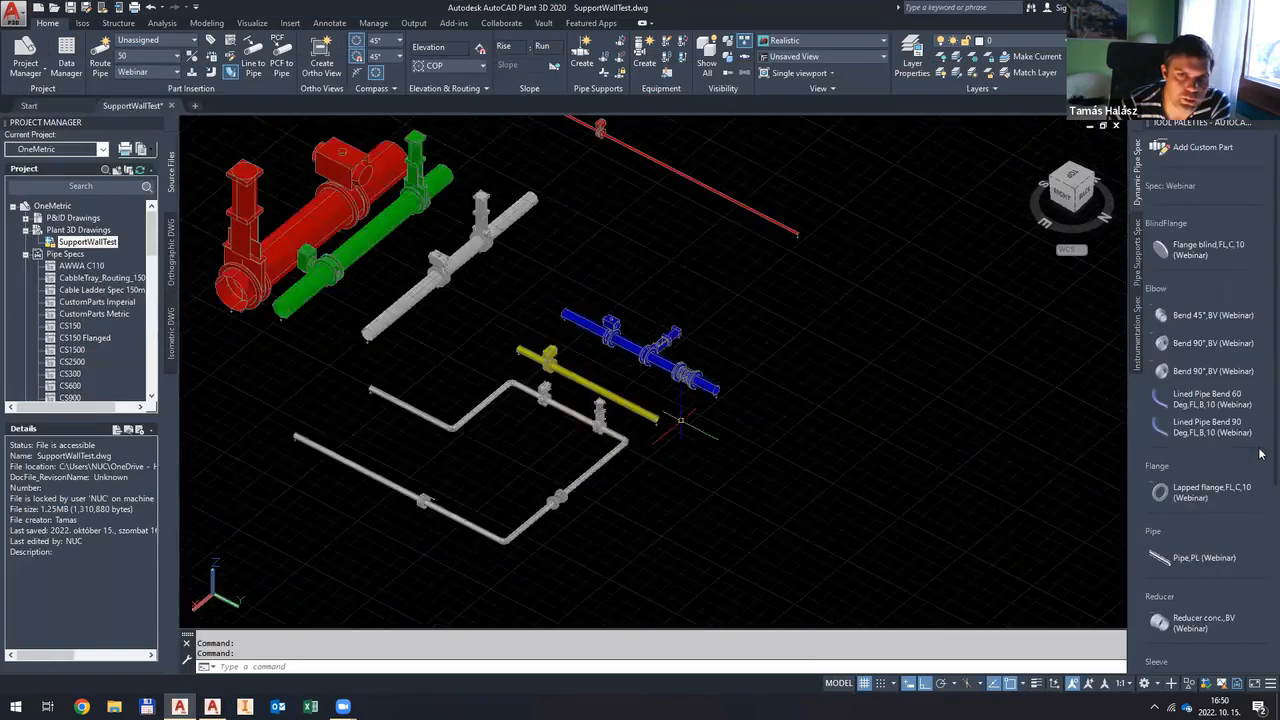
scroll(698, 454, up, 2)
click(1170, 428)
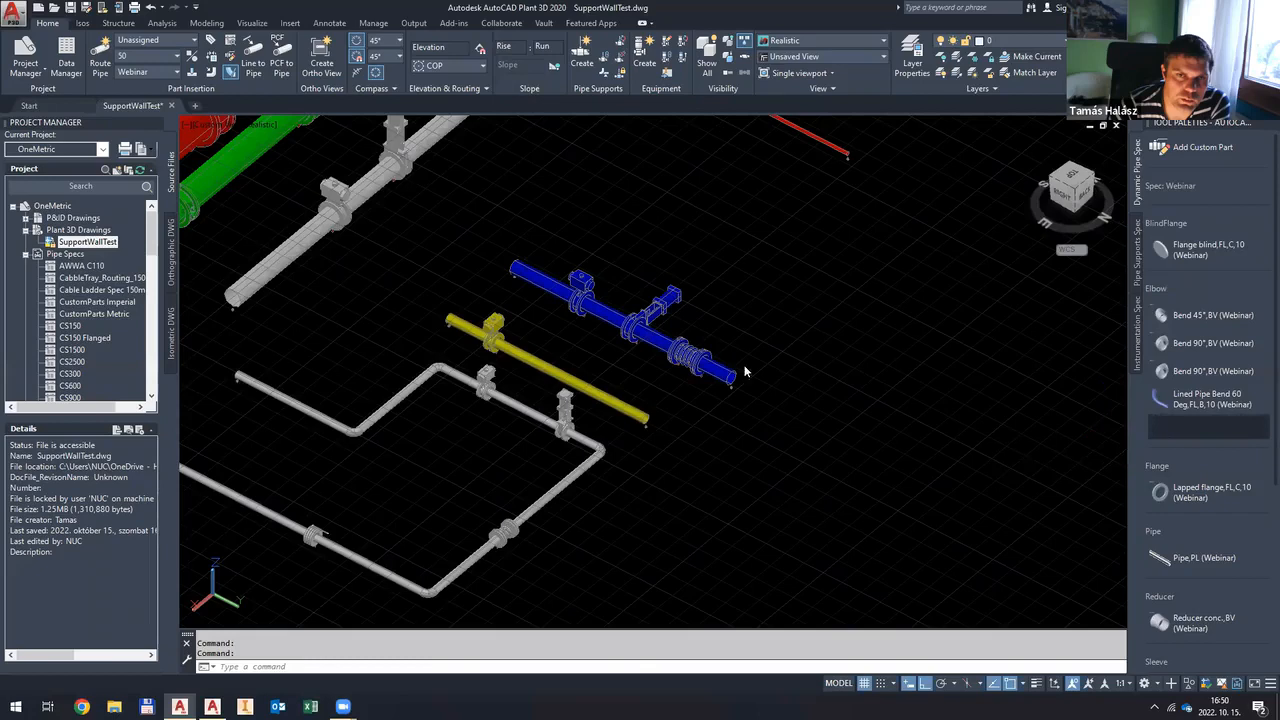
scroll(292, 375, up, 5)
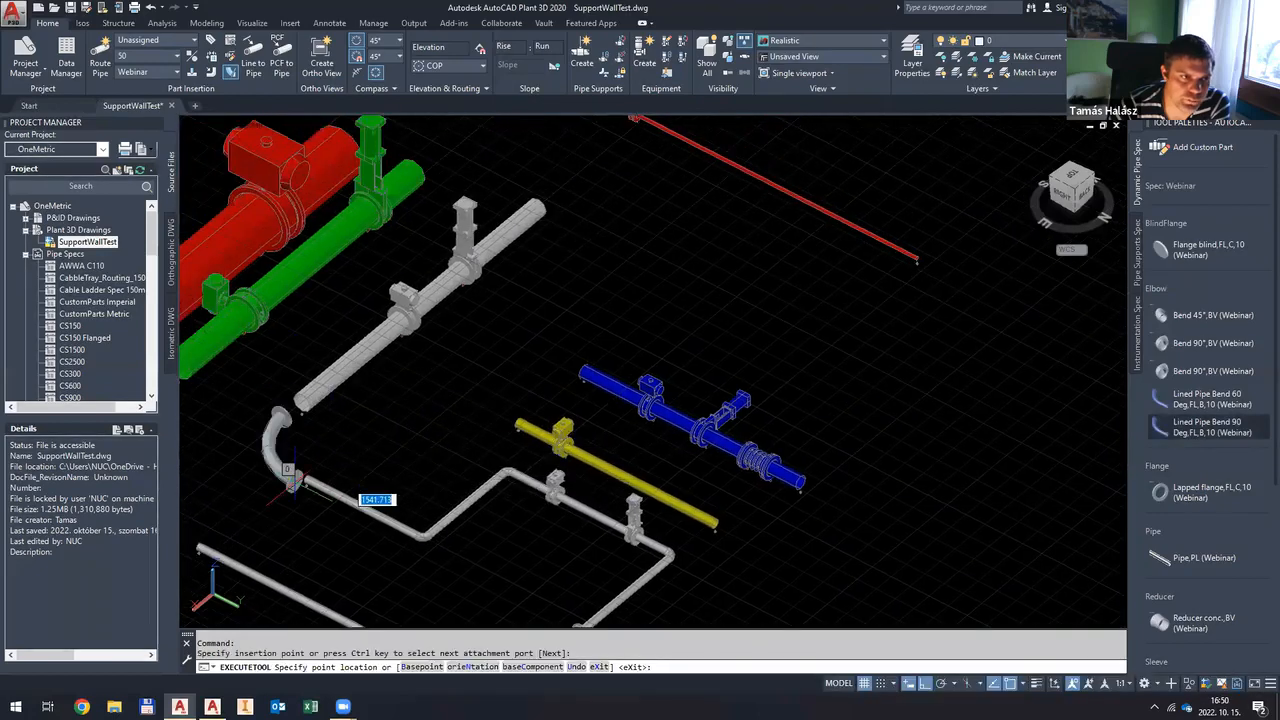
click(317, 477)
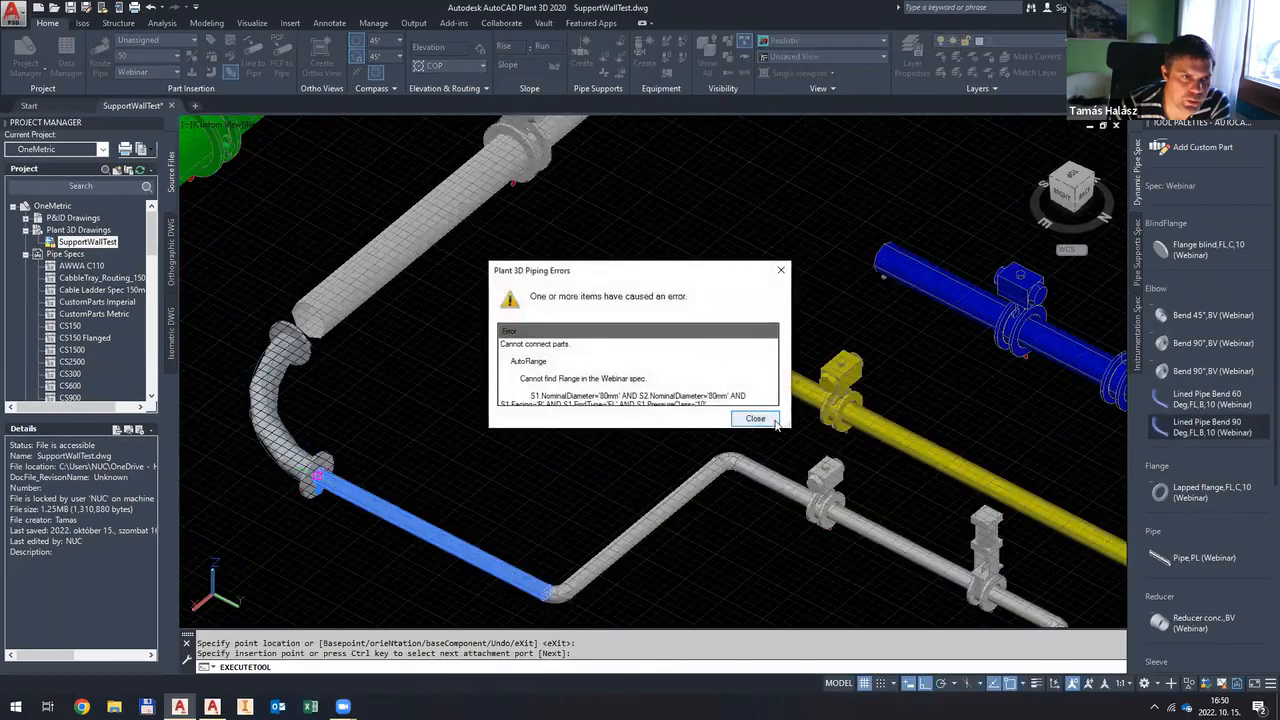
click(757, 418)
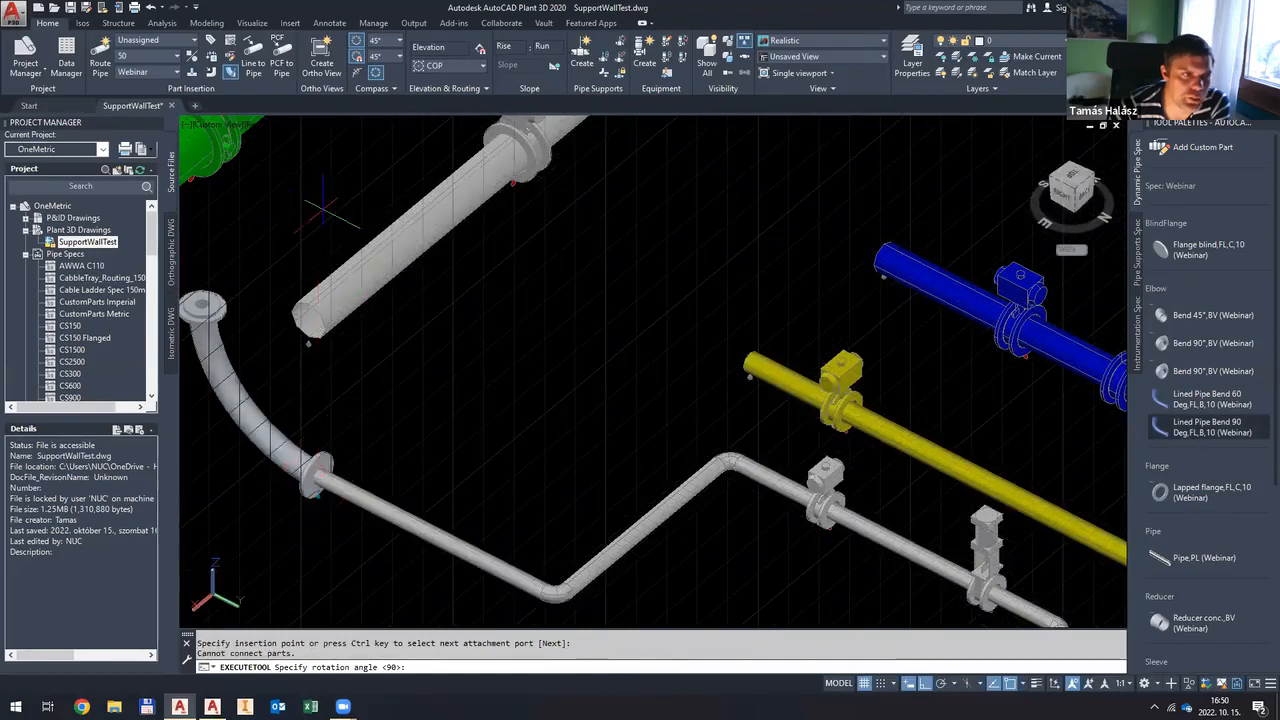
key(Escape)
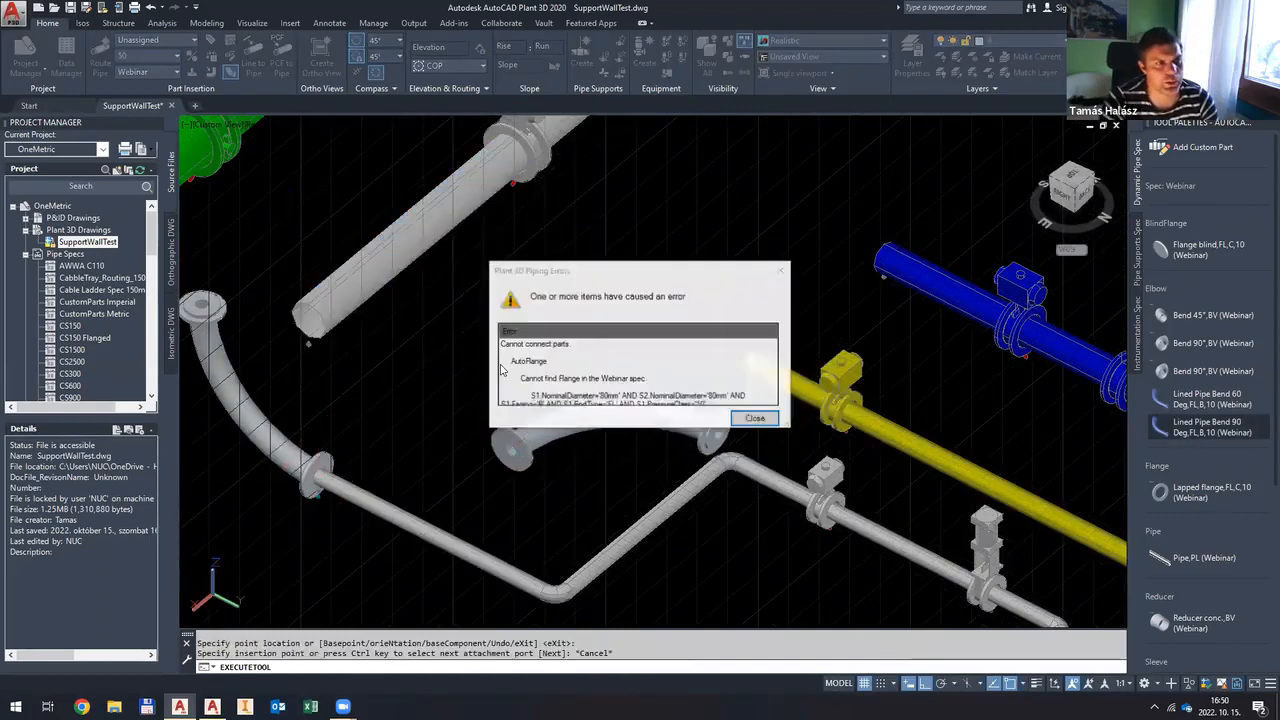
click(767, 419)
Step: Examine the inserted lined pipe bend, its flanges and its joint with the thin grey pipe from near and far
middle_drag(324, 394, 605, 401)
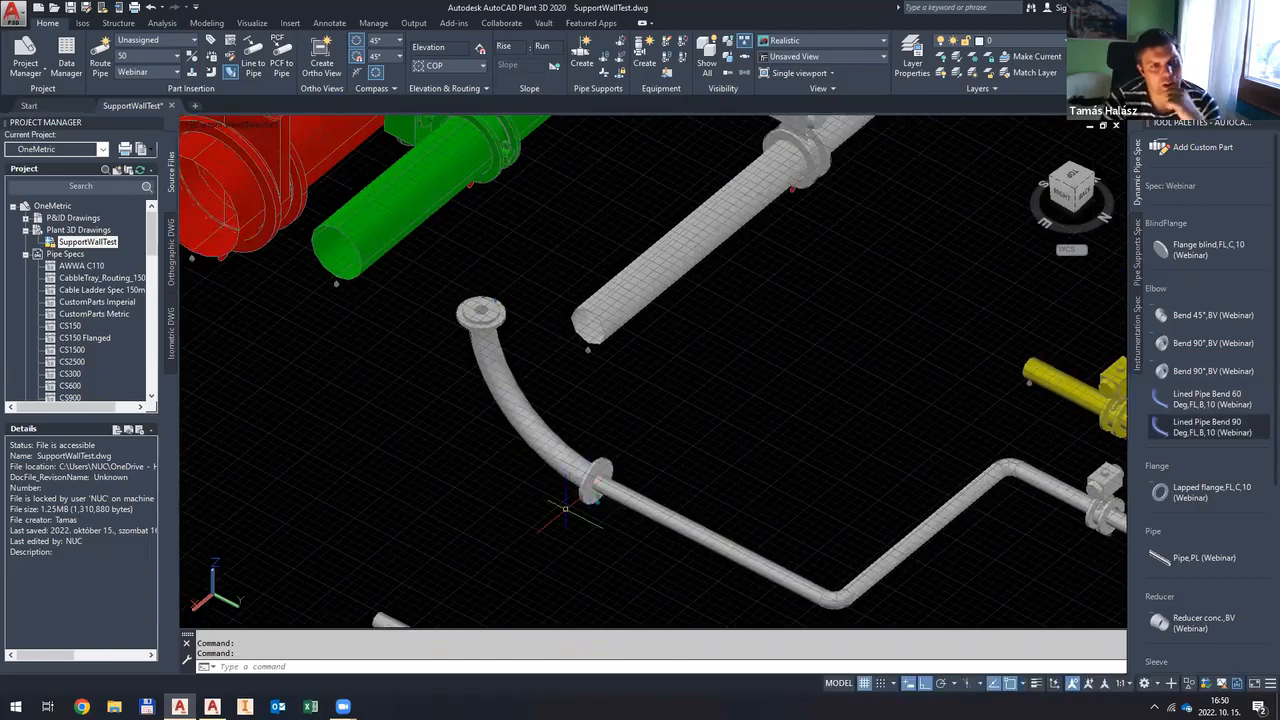
scroll(556, 507, up, 2)
scroll(548, 560, up, 2)
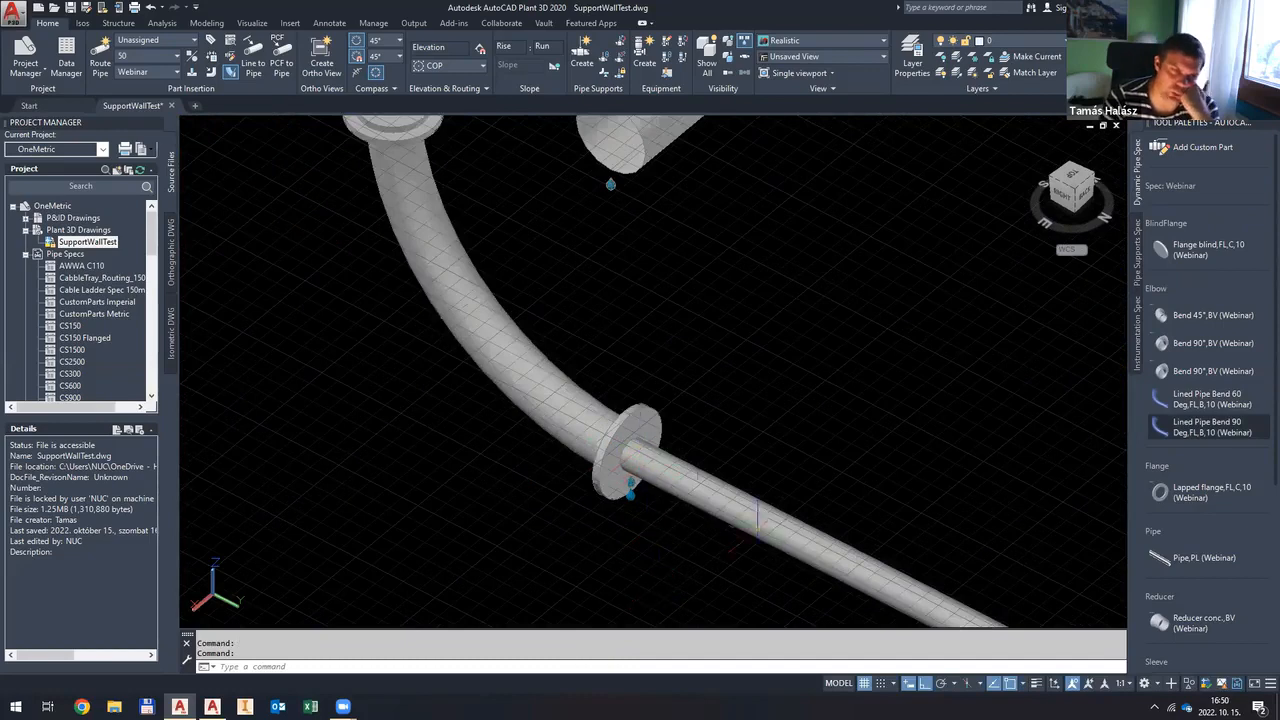
scroll(700, 457, down, 2)
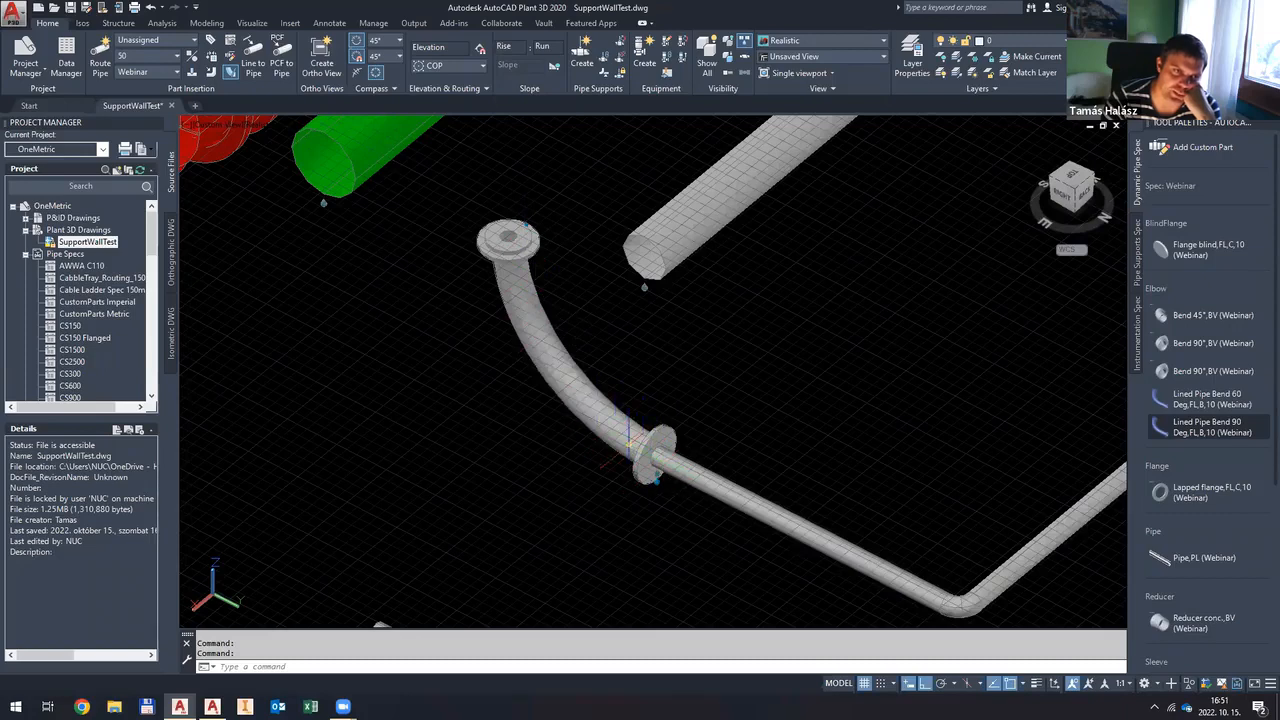
scroll(598, 410, up, 2)
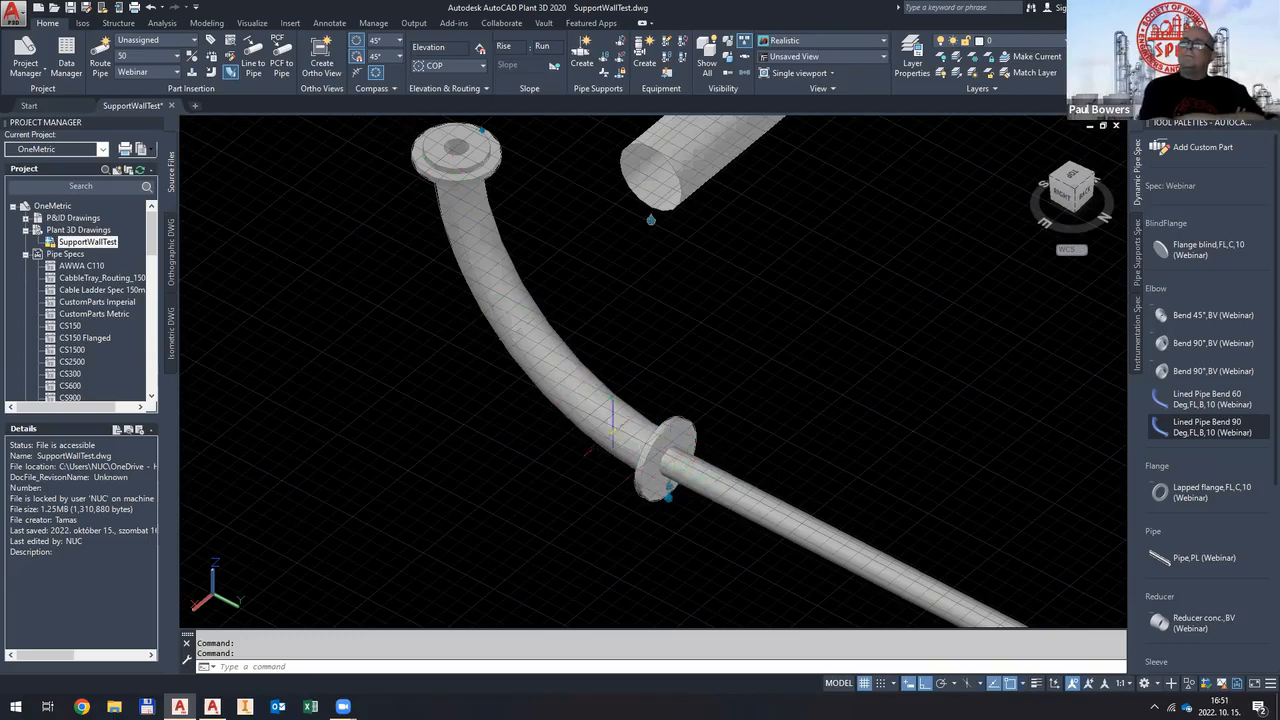
scroll(471, 336, down, 3)
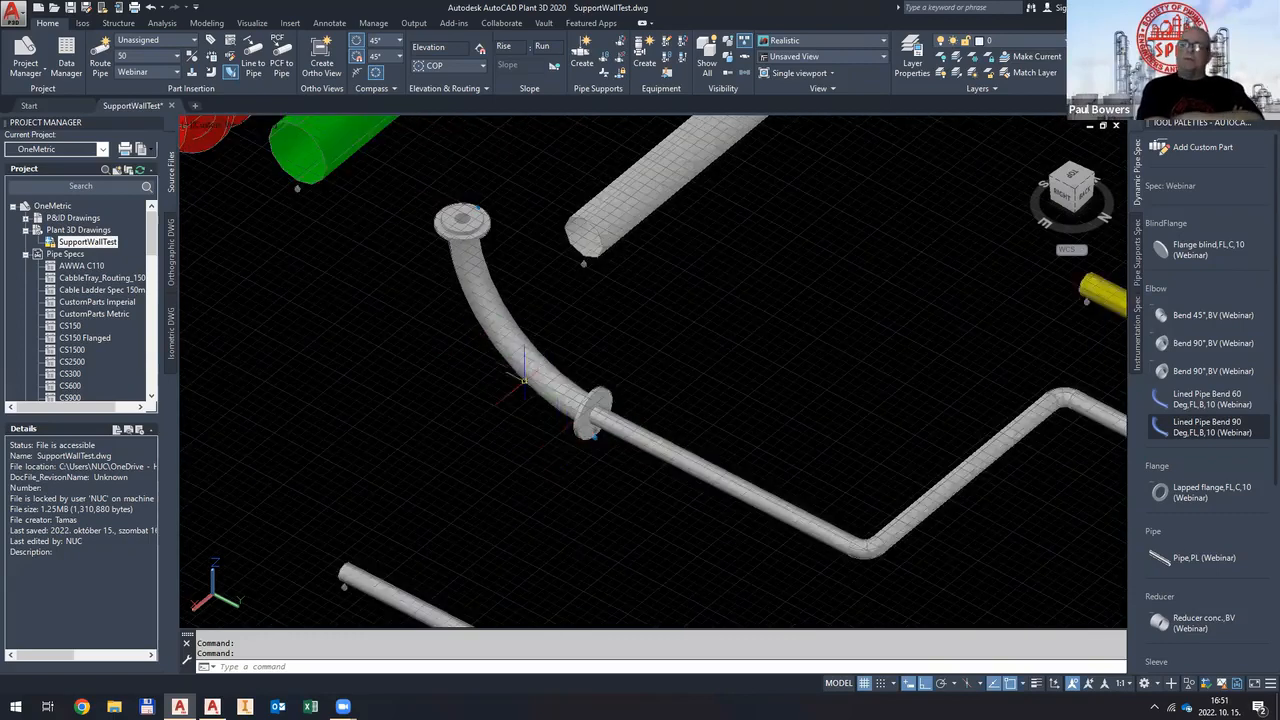
scroll(530, 372, up, 1)
scroll(530, 372, up, 4)
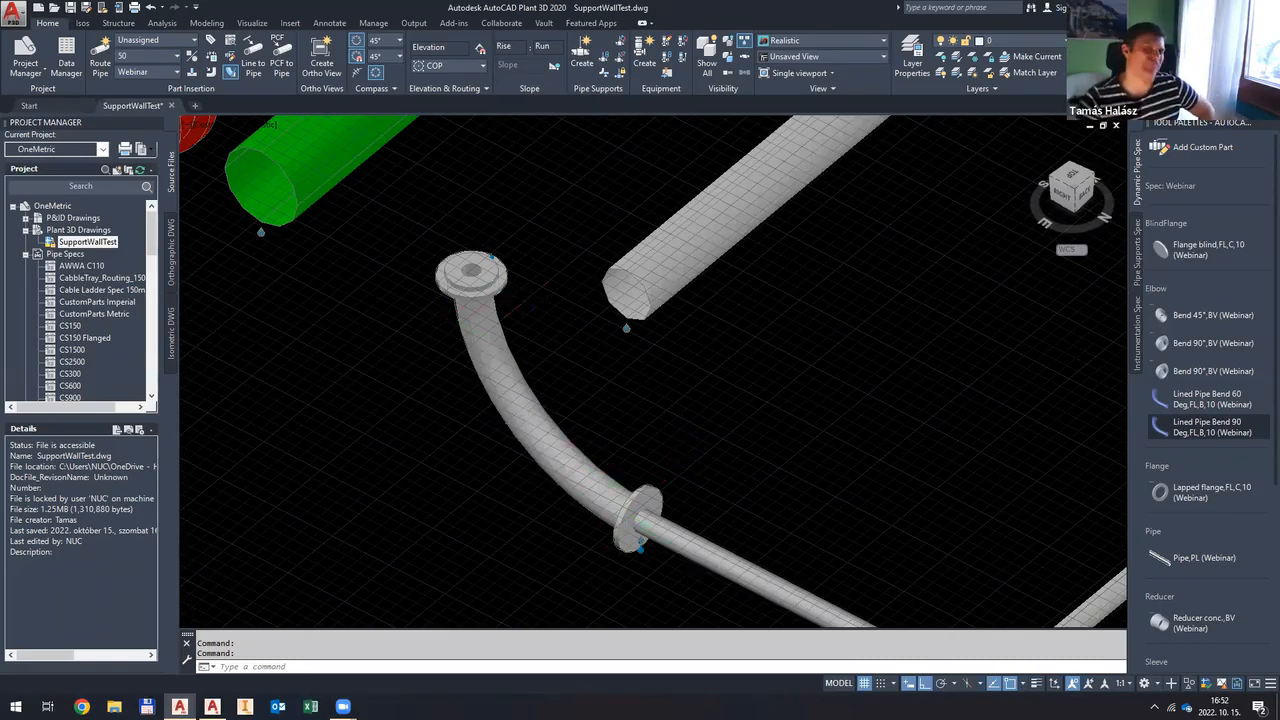
scroll(580, 418, down, 4)
scroll(580, 418, up, 2)
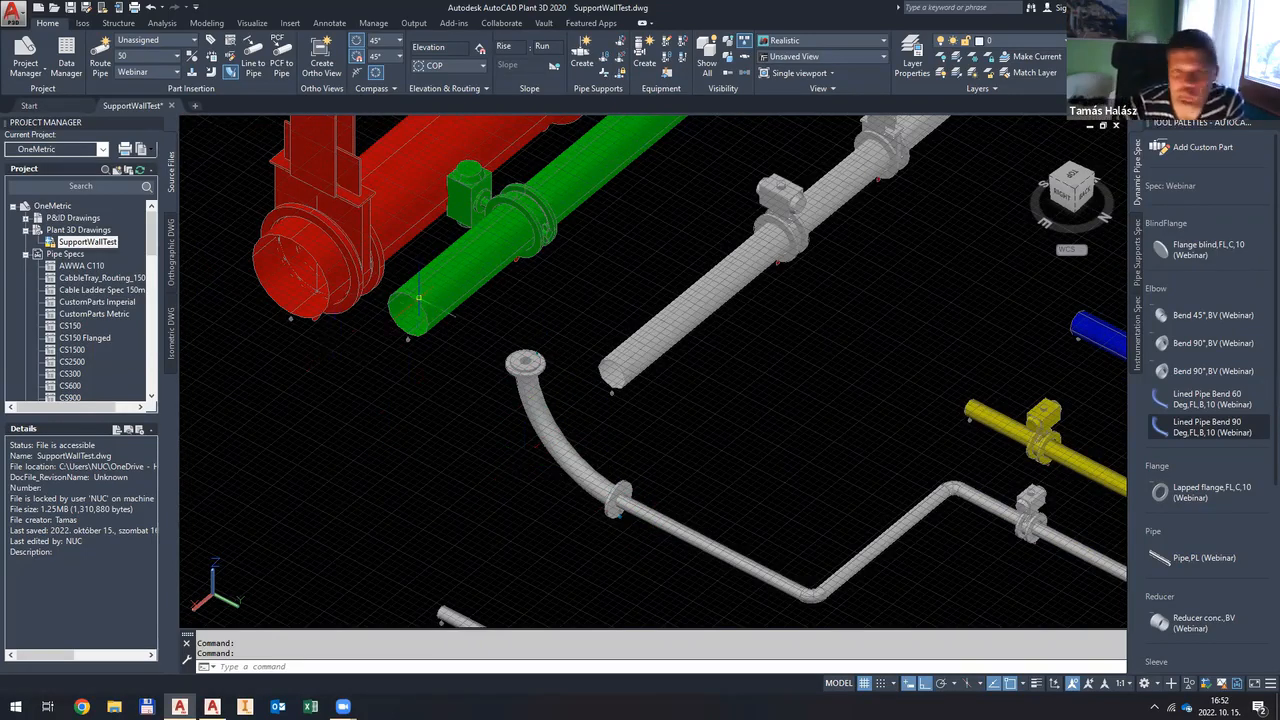
mouse_move(419, 298)
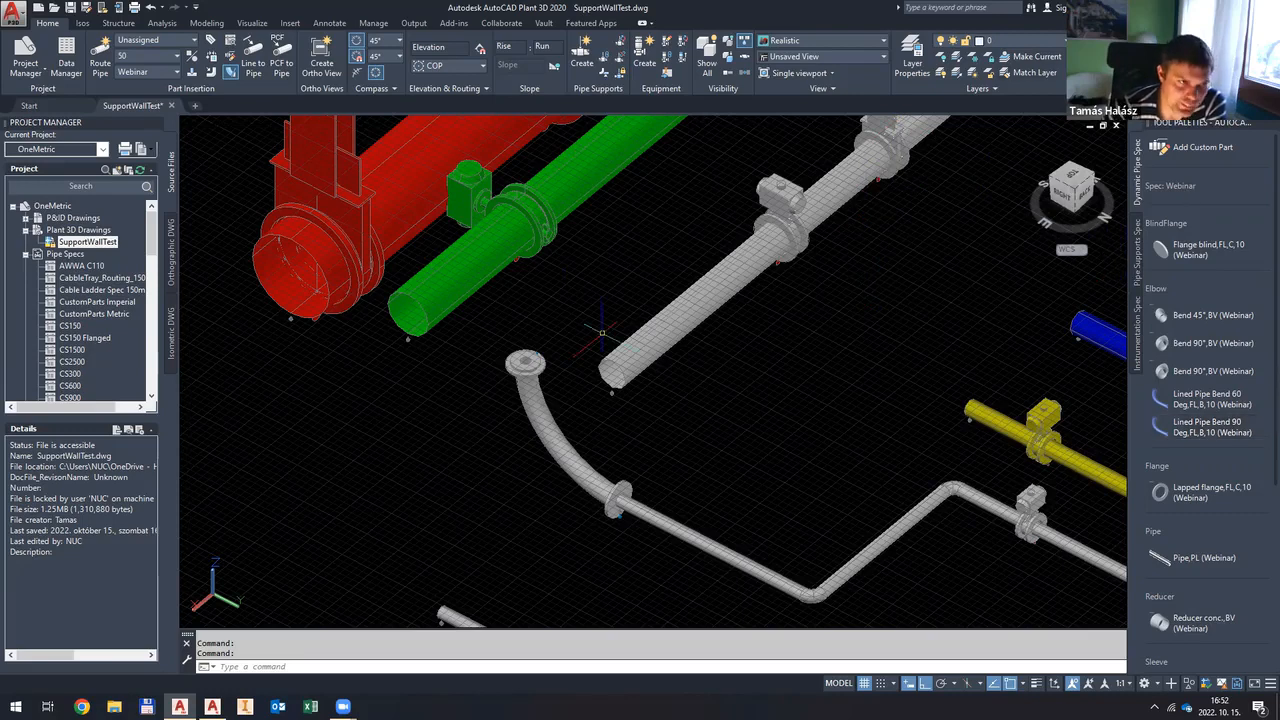
click(156, 71)
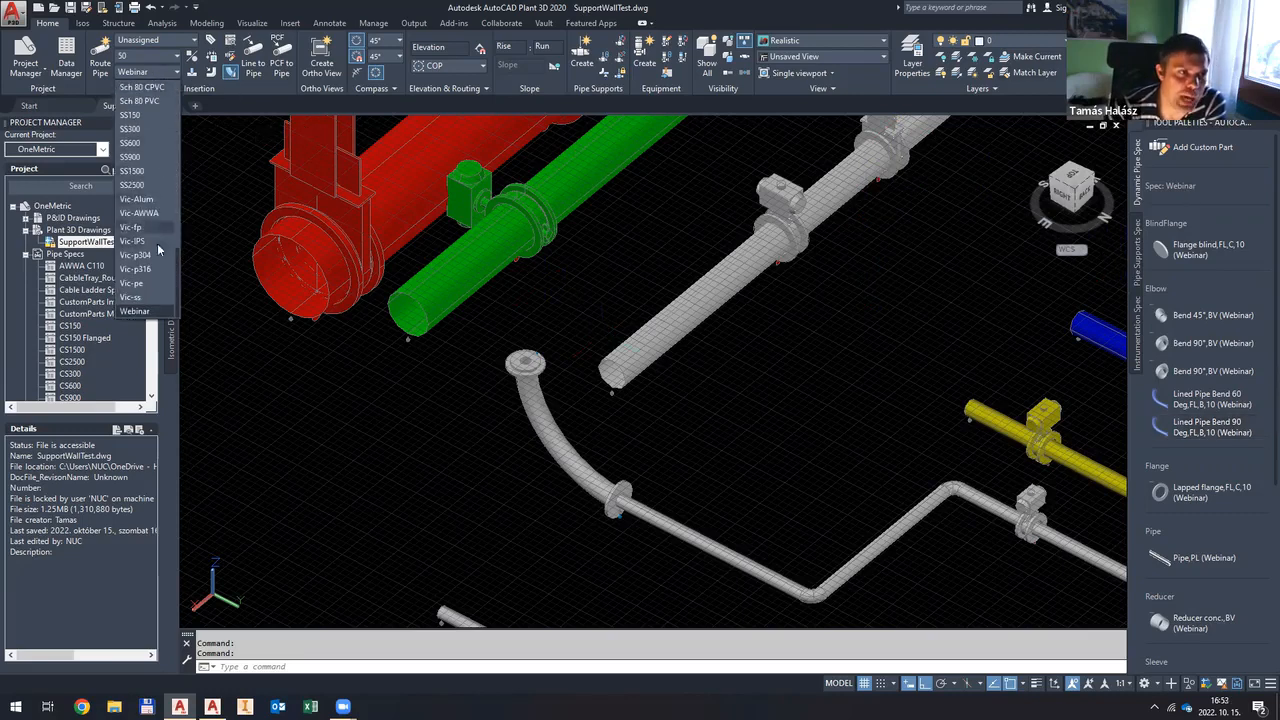
scroll(140, 260, up, 10)
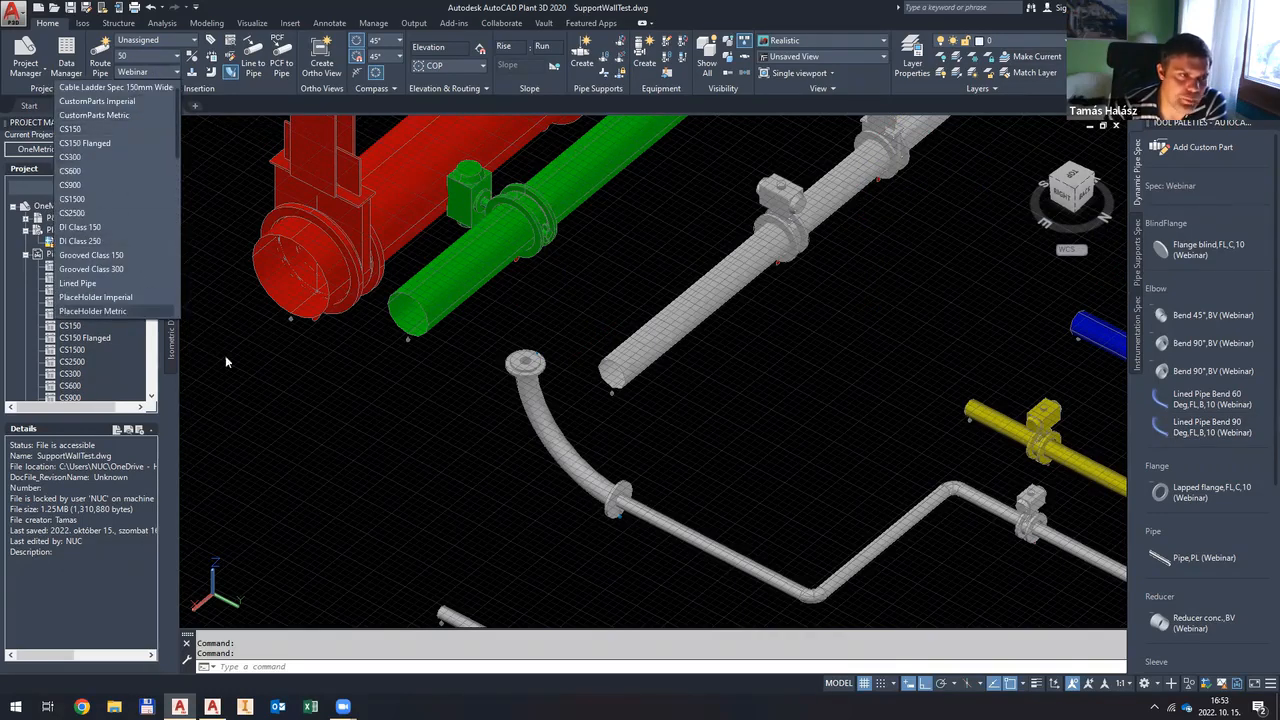
click(285, 355)
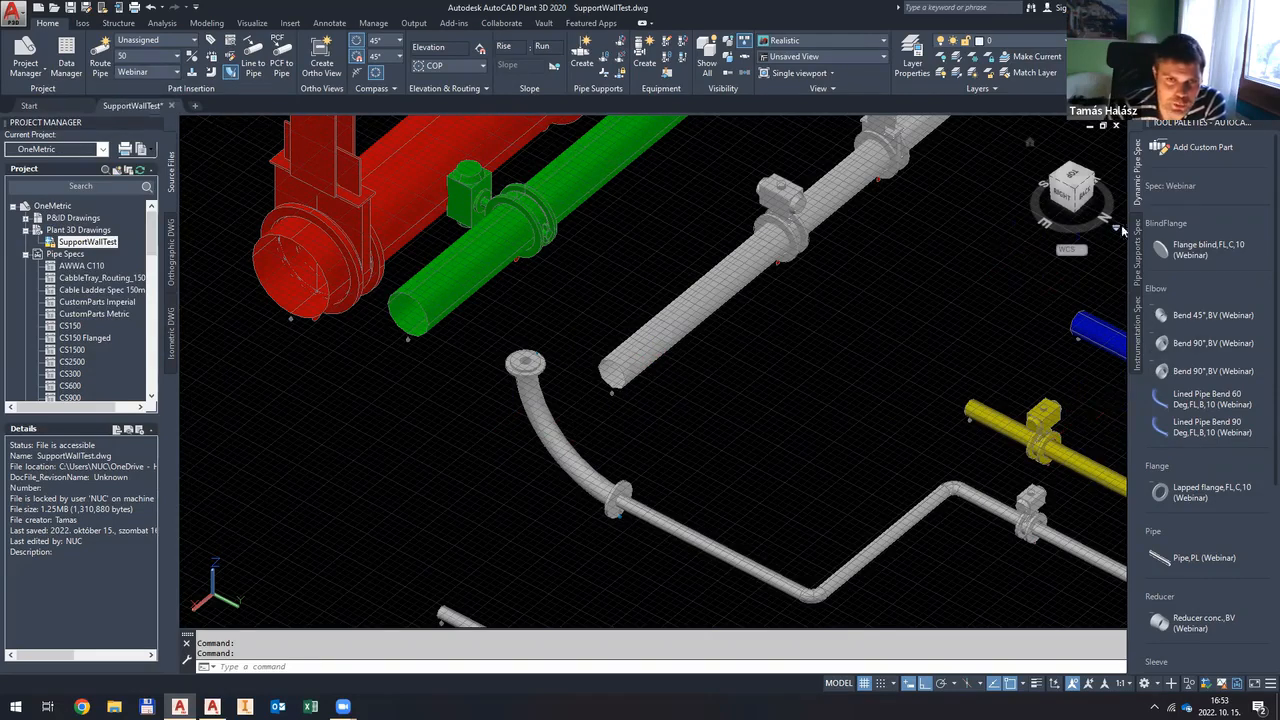
Step: Look through the Pipe Supports Spec parts, and switch to a maximized AutoCAD Plant 3D Spec Editor
click(1138, 258)
scroll(1185, 350, down, 2)
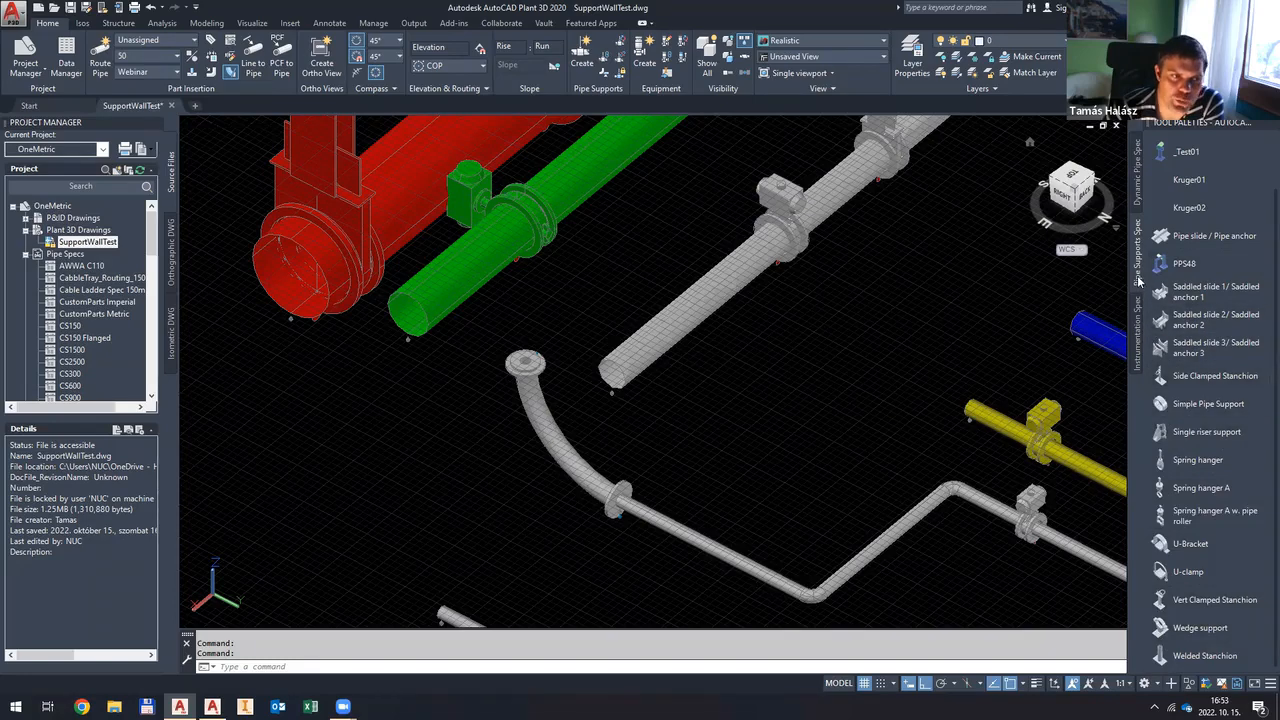
click(212, 706)
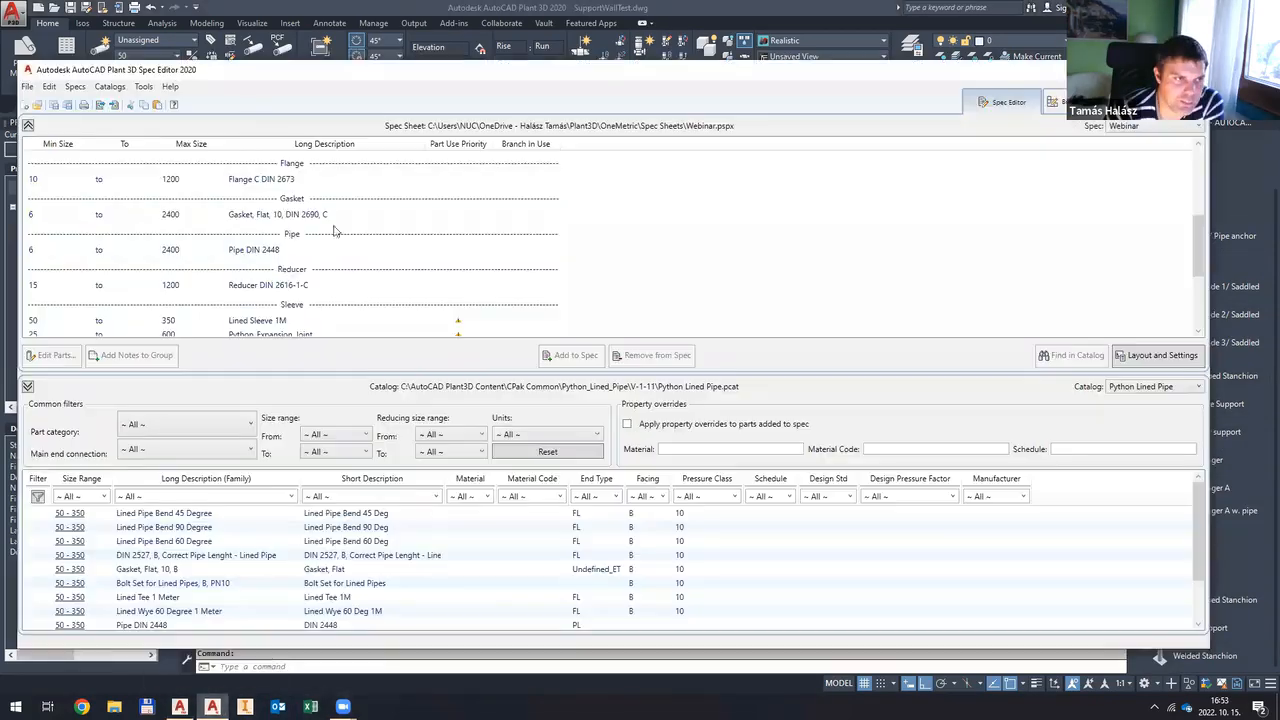
double_click(143, 70)
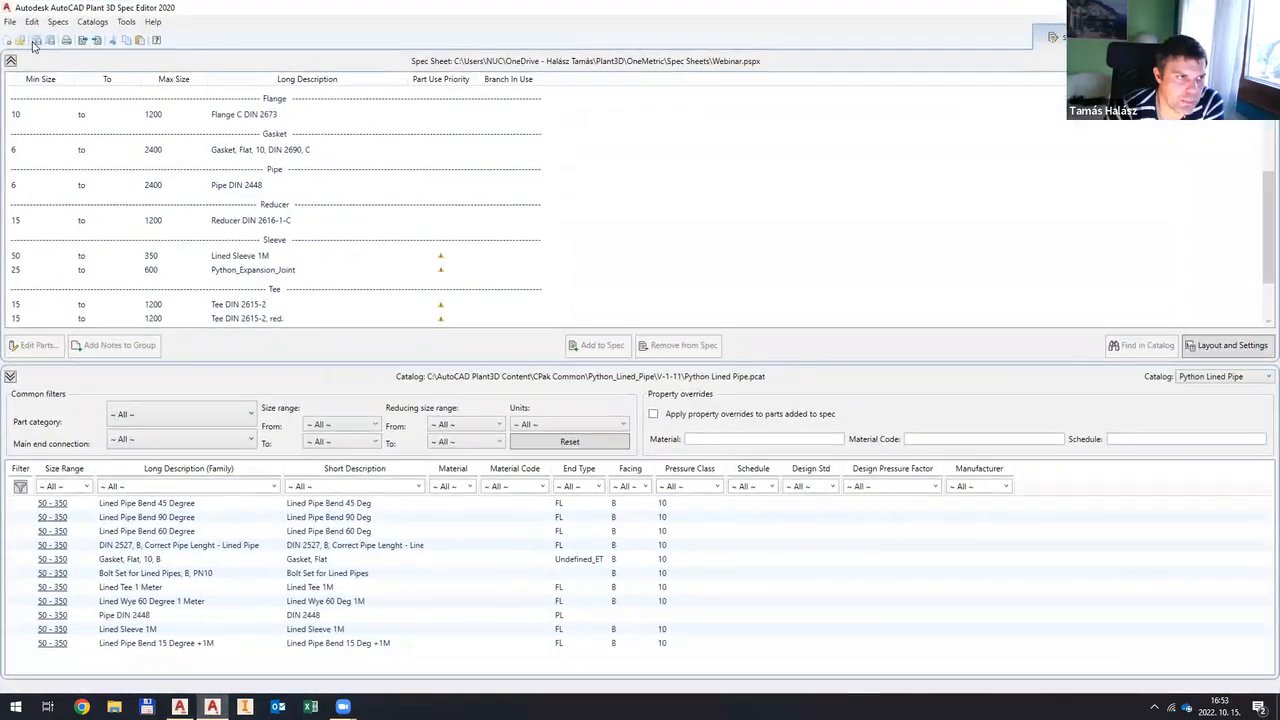
Step: Open PipeSupportsSpec.pspx from the OneMetric project's Spec Sheets folder and decline browsing for the missing catalogs
click(20, 41)
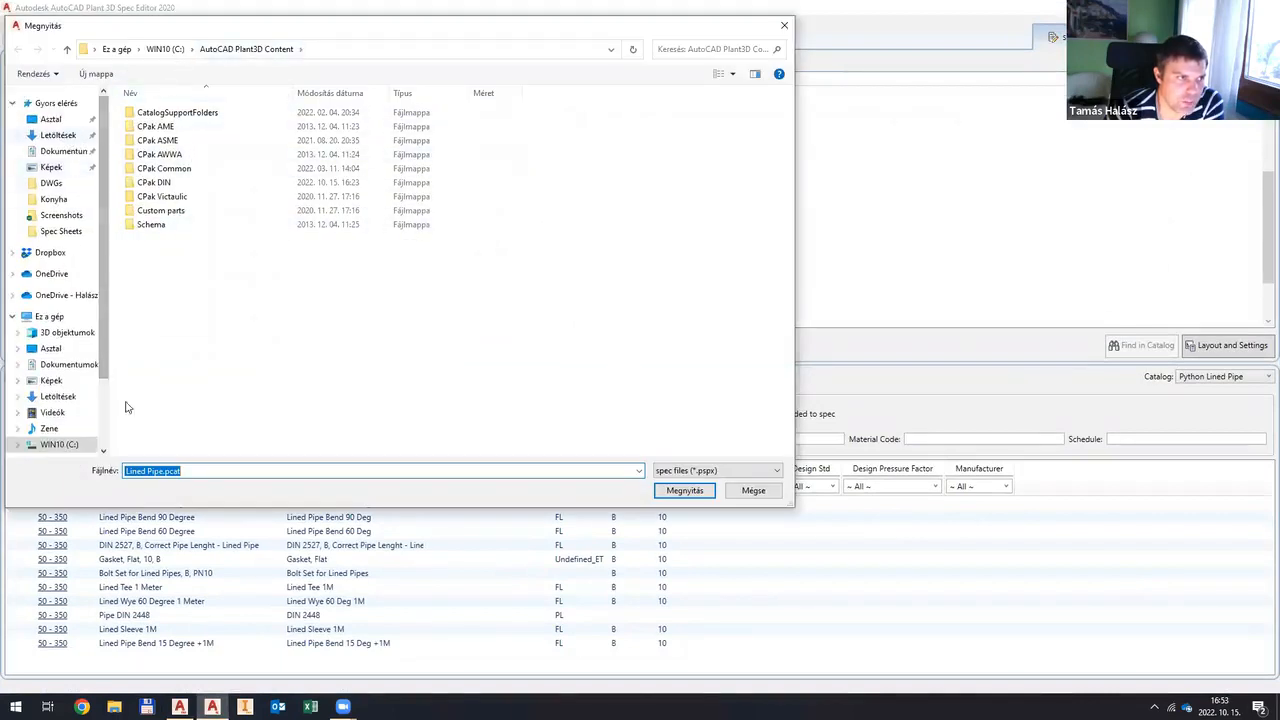
click(70, 295)
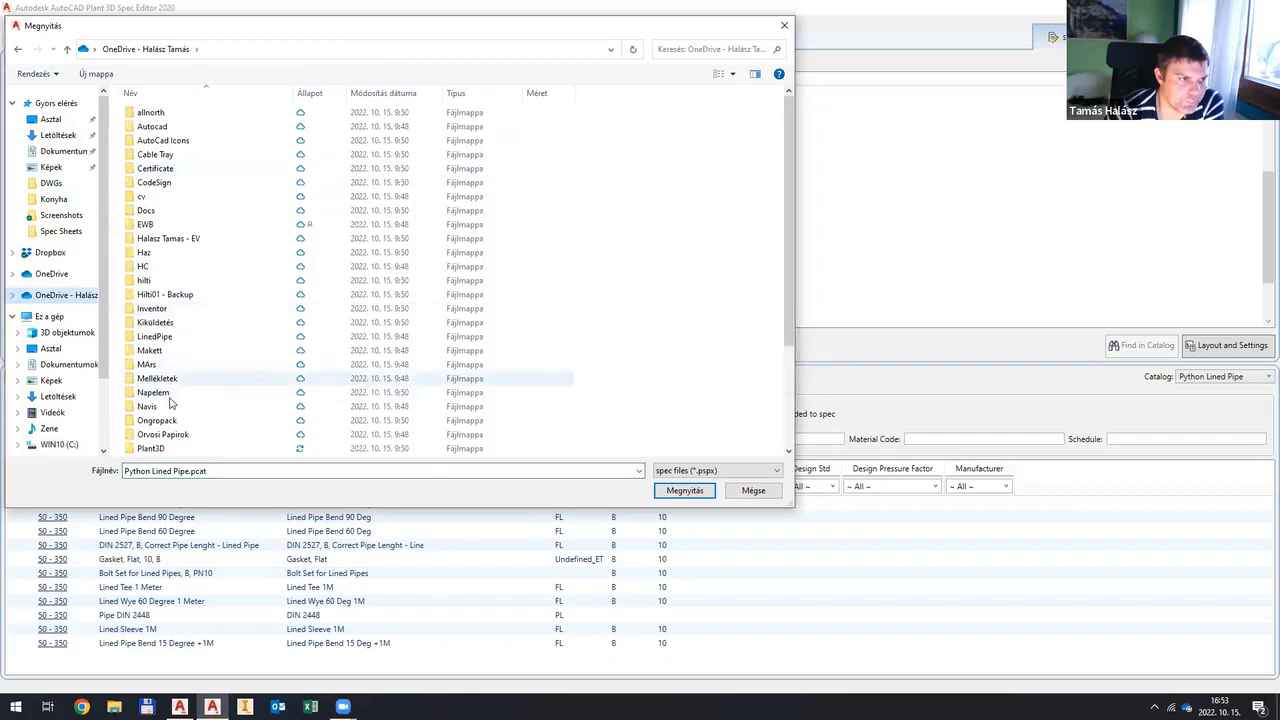
double_click(160, 448)
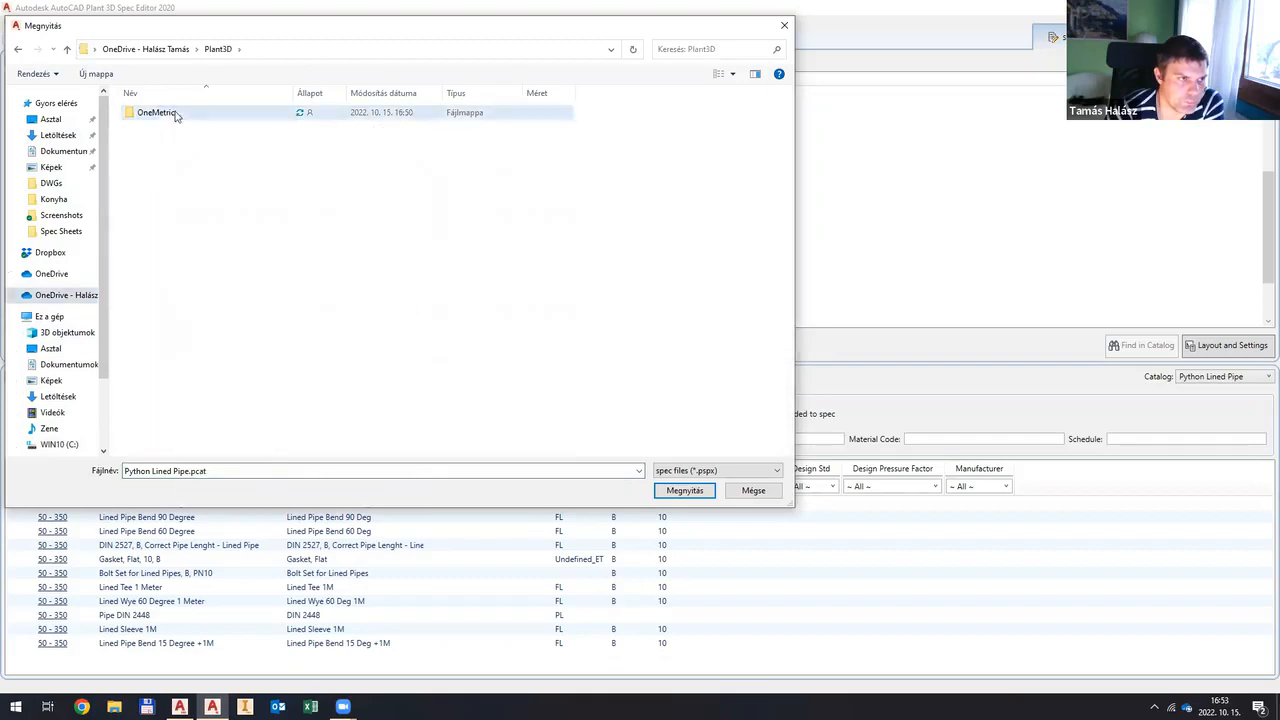
double_click(177, 113)
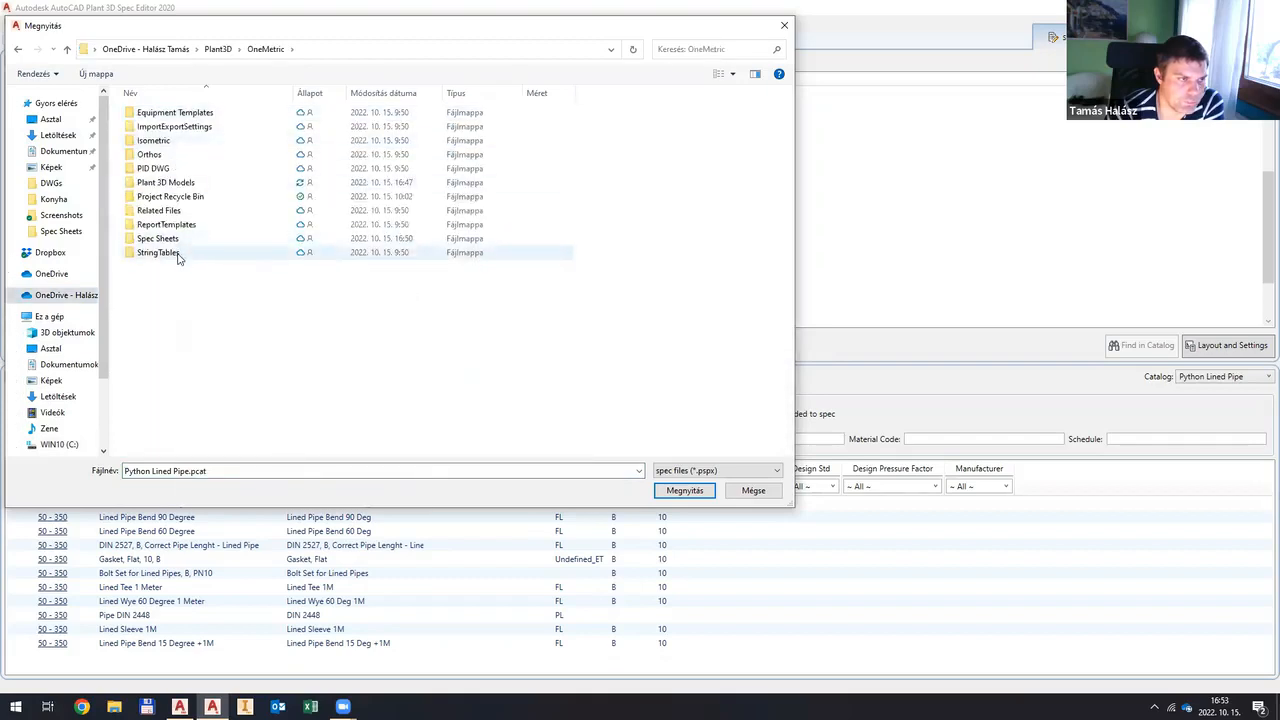
double_click(180, 240)
scroll(242, 226, down, 2)
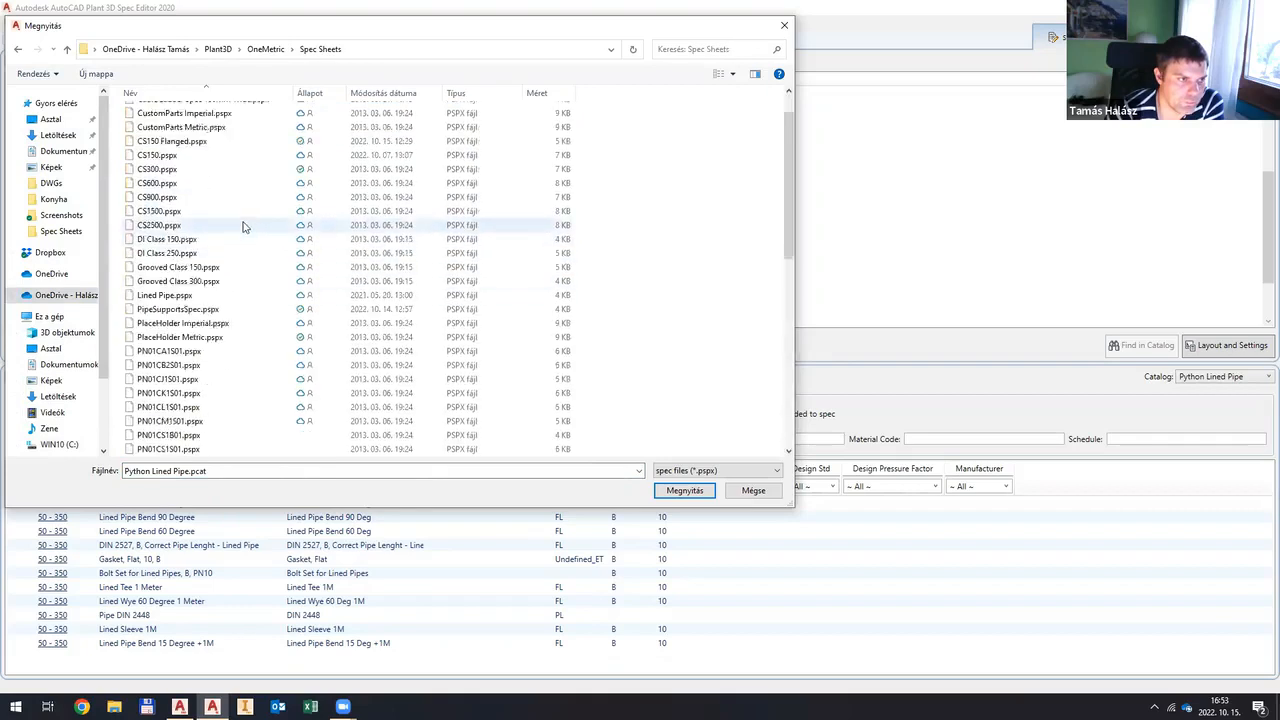
double_click(240, 268)
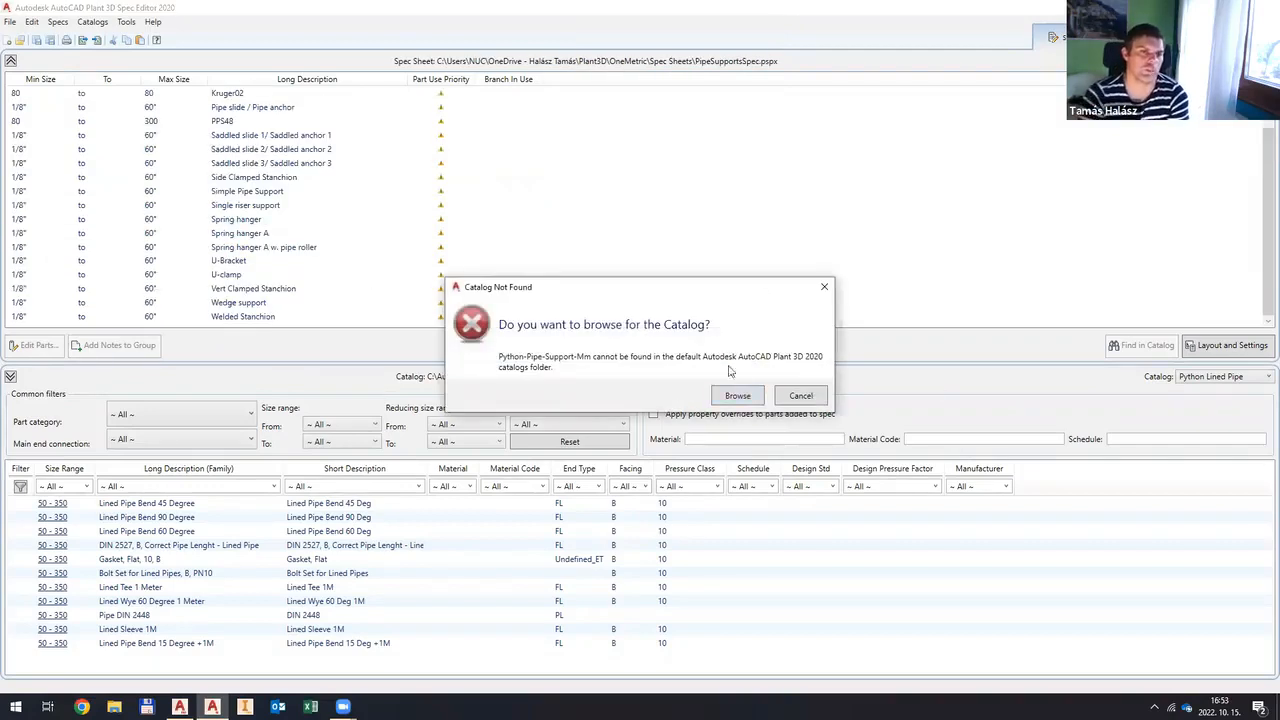
click(801, 397)
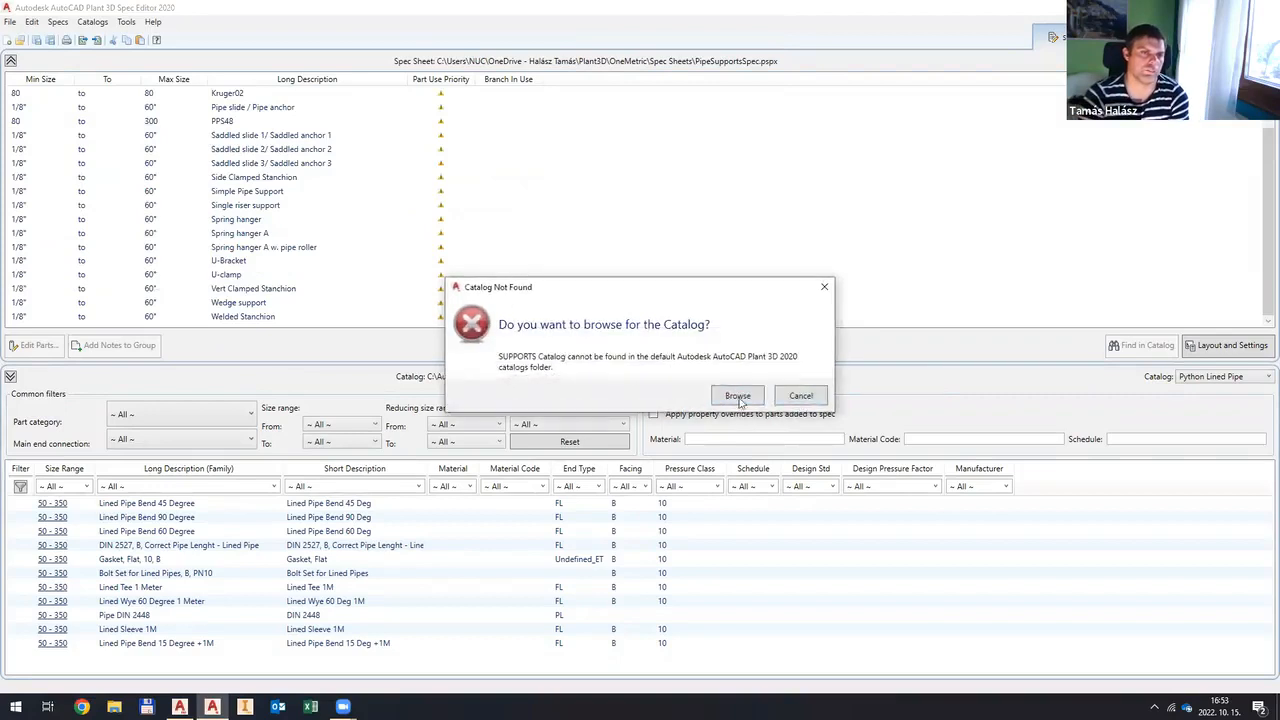
click(801, 396)
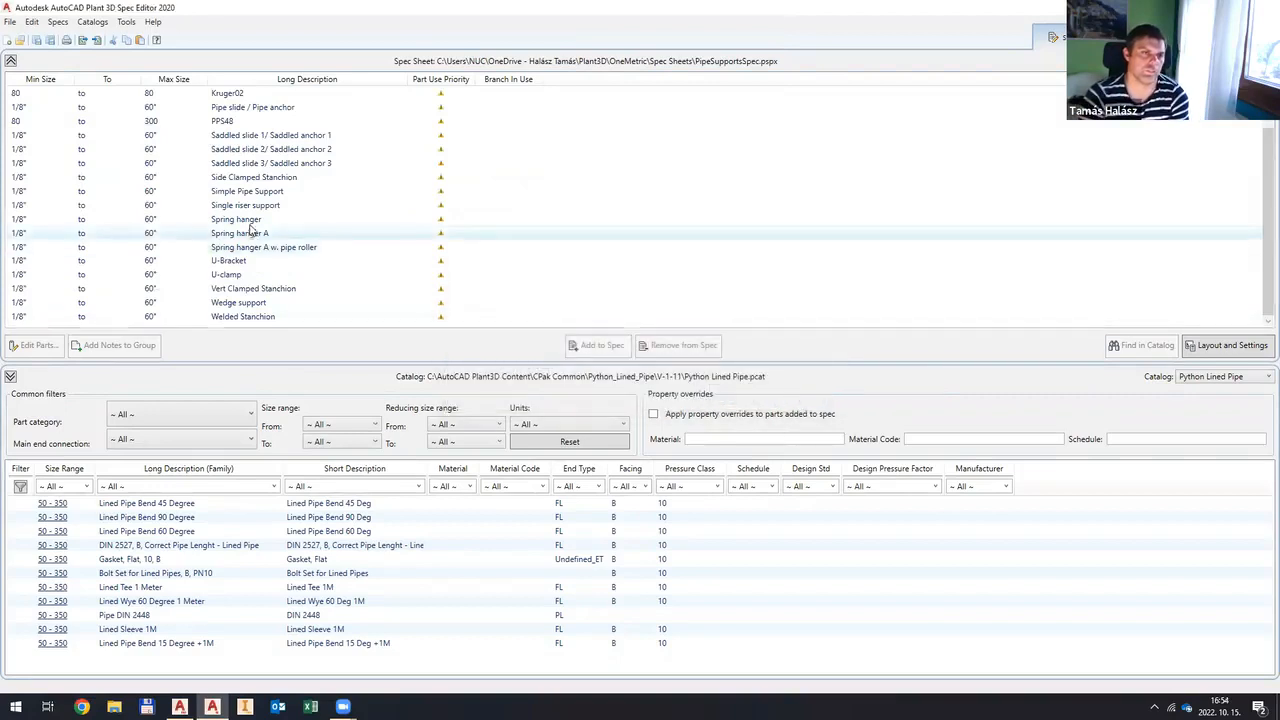
Step: Remove the custom supports Kruger02, Kruger01, PPS48 and _Test01 from the PipeSupportsSpec spec sheet
click(315, 177)
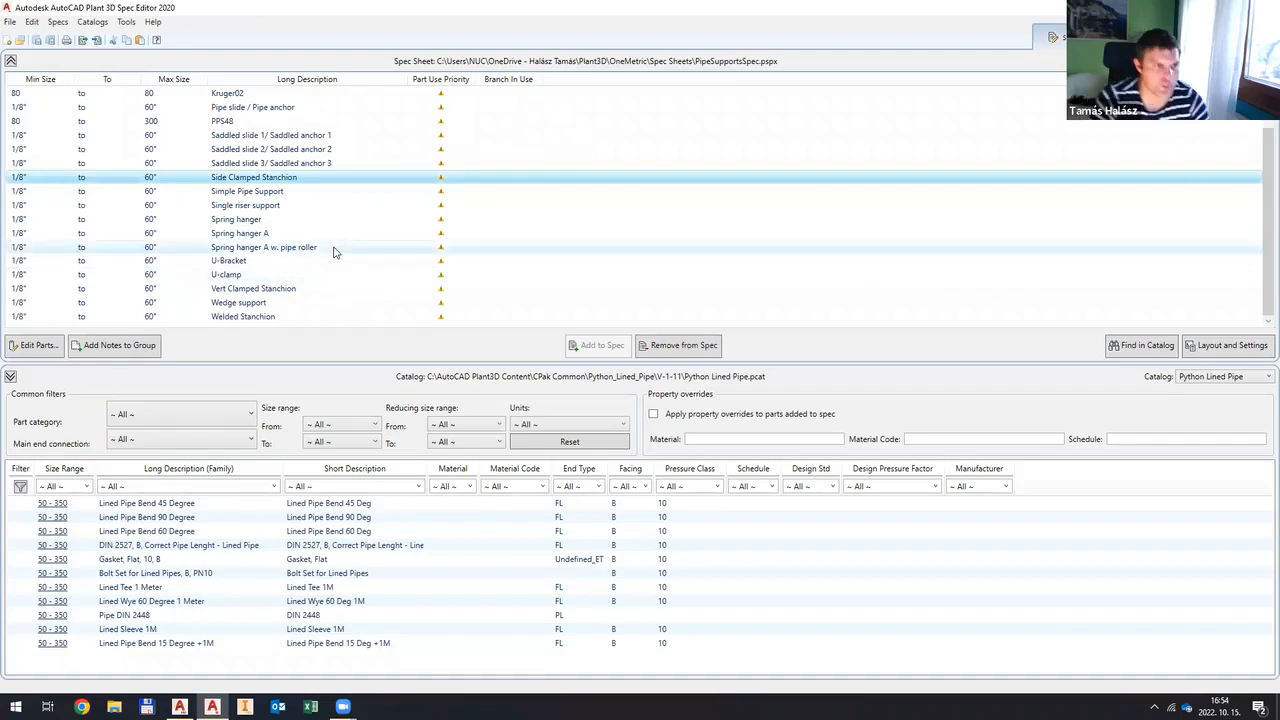
click(307, 95)
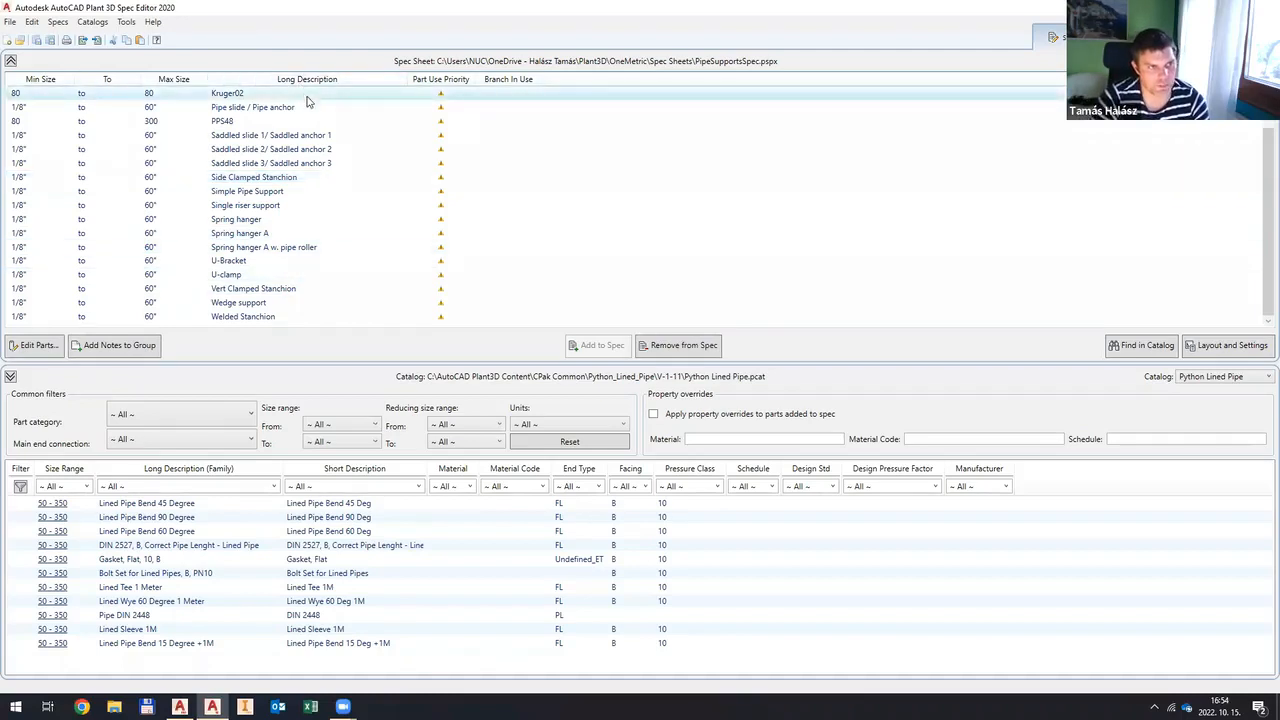
click(680, 345)
click(285, 93)
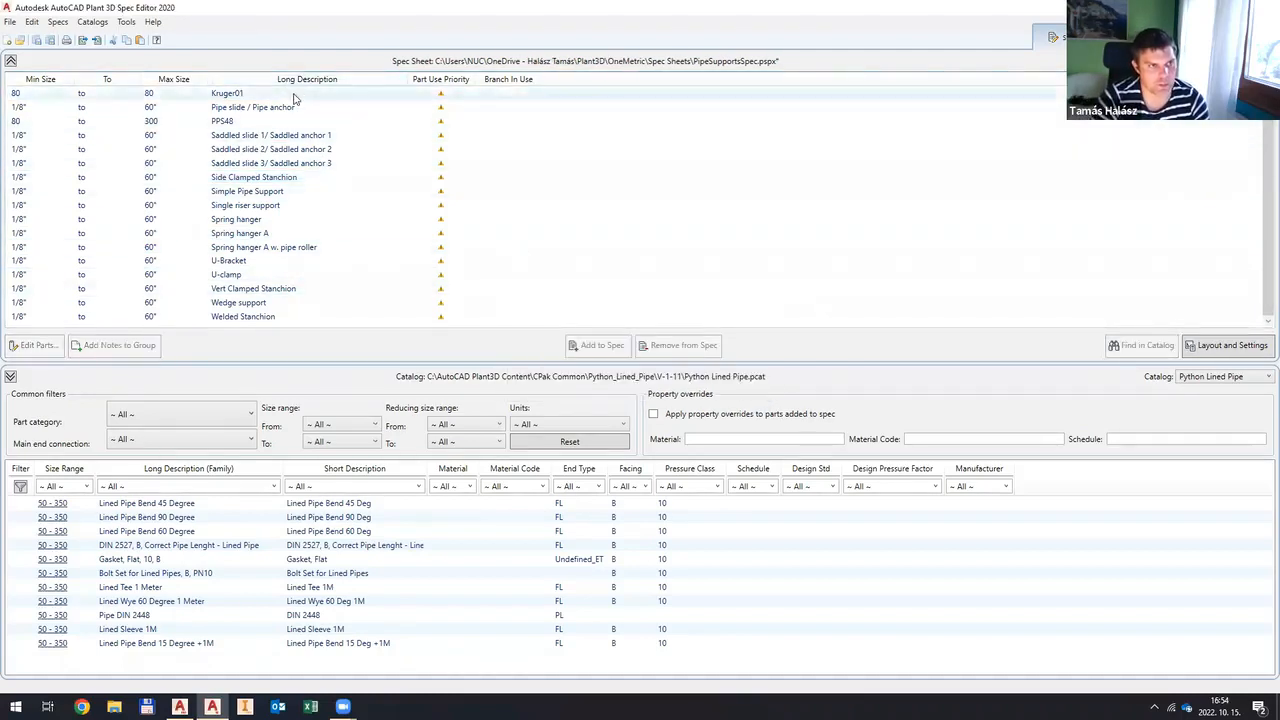
click(684, 345)
click(293, 122)
click(680, 345)
click(672, 350)
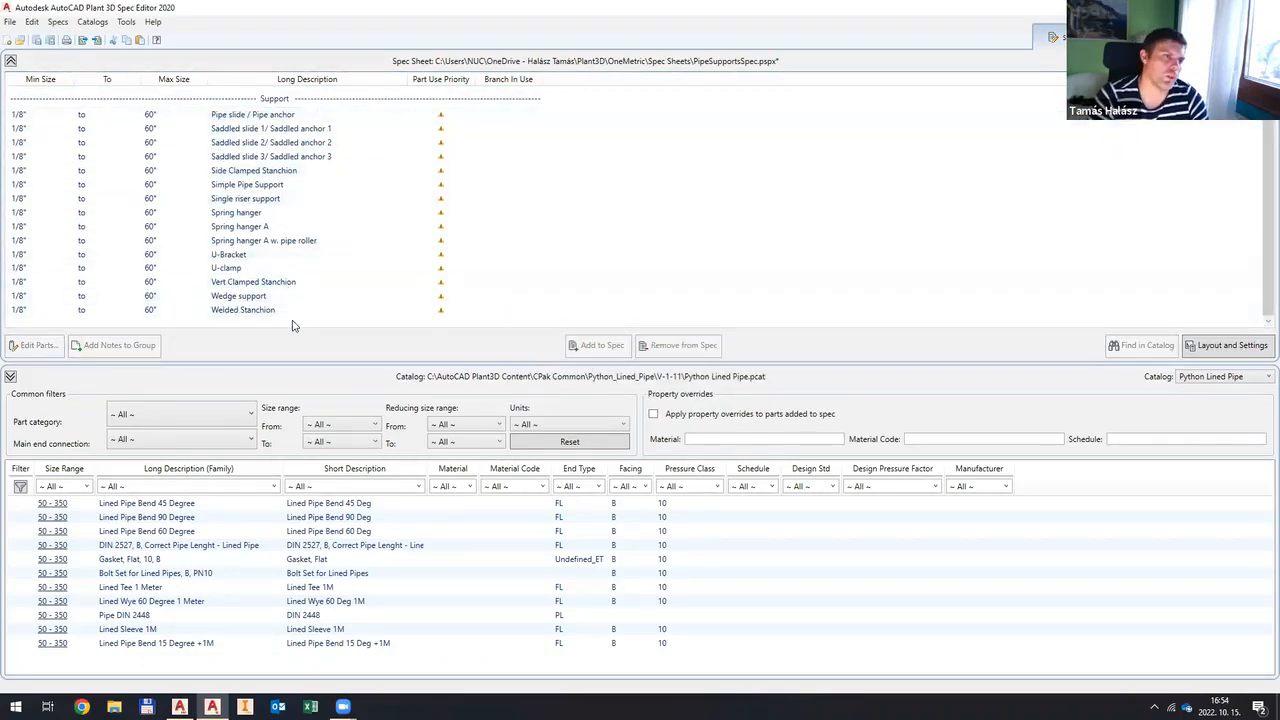
click(288, 296)
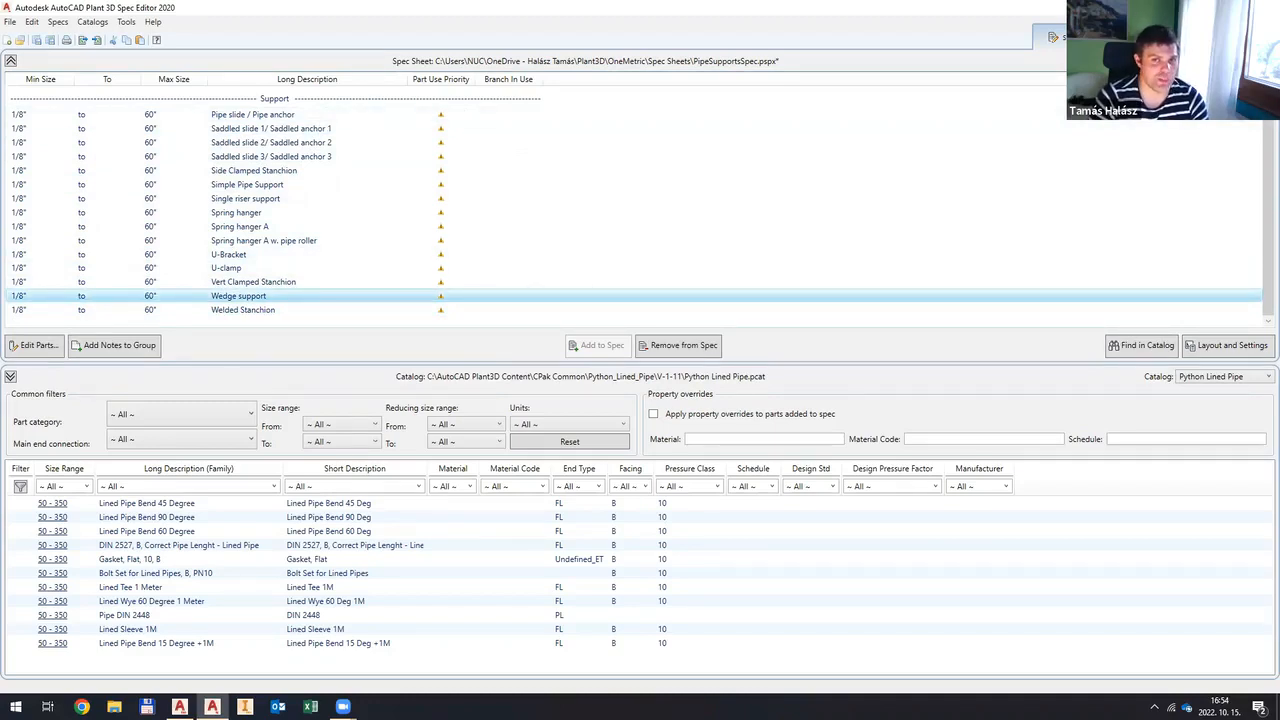
Step: Switch to catalog editing and open SUPPORTS Catalog metric.acat from the CPak Common folder
click(1235, 37)
click(1222, 448)
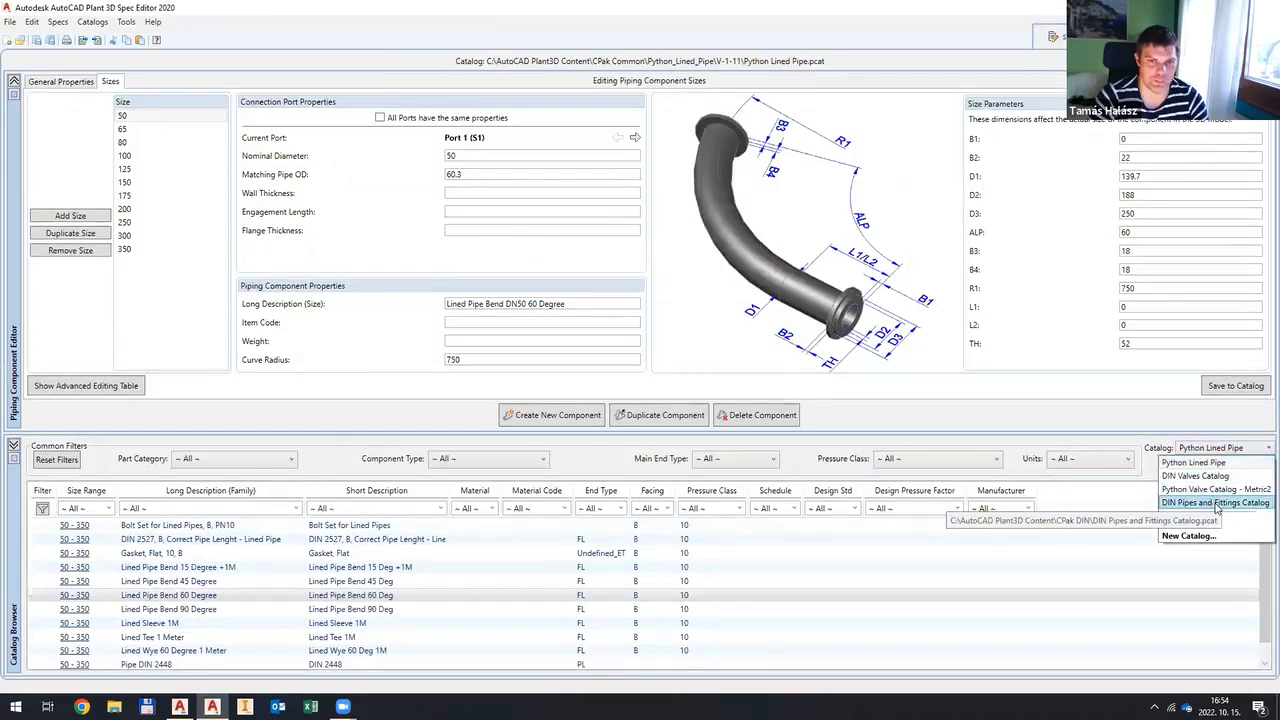
click(1236, 449)
click(1239, 448)
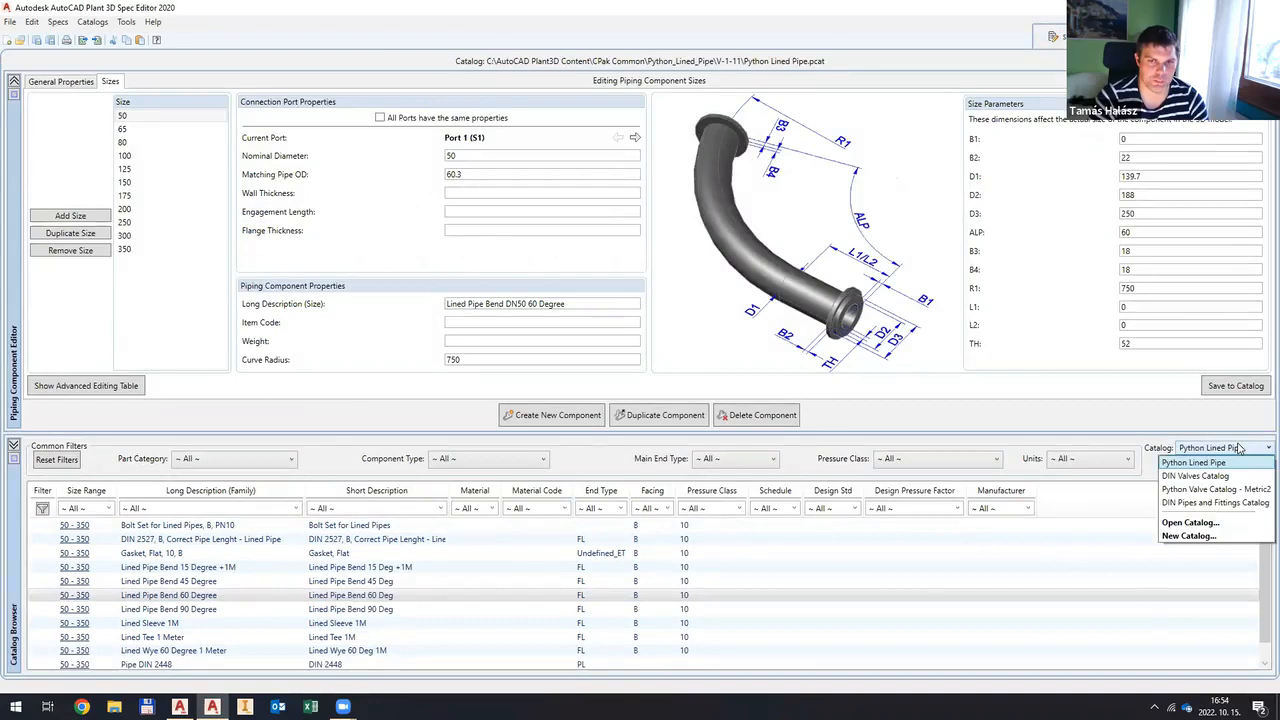
click(1212, 524)
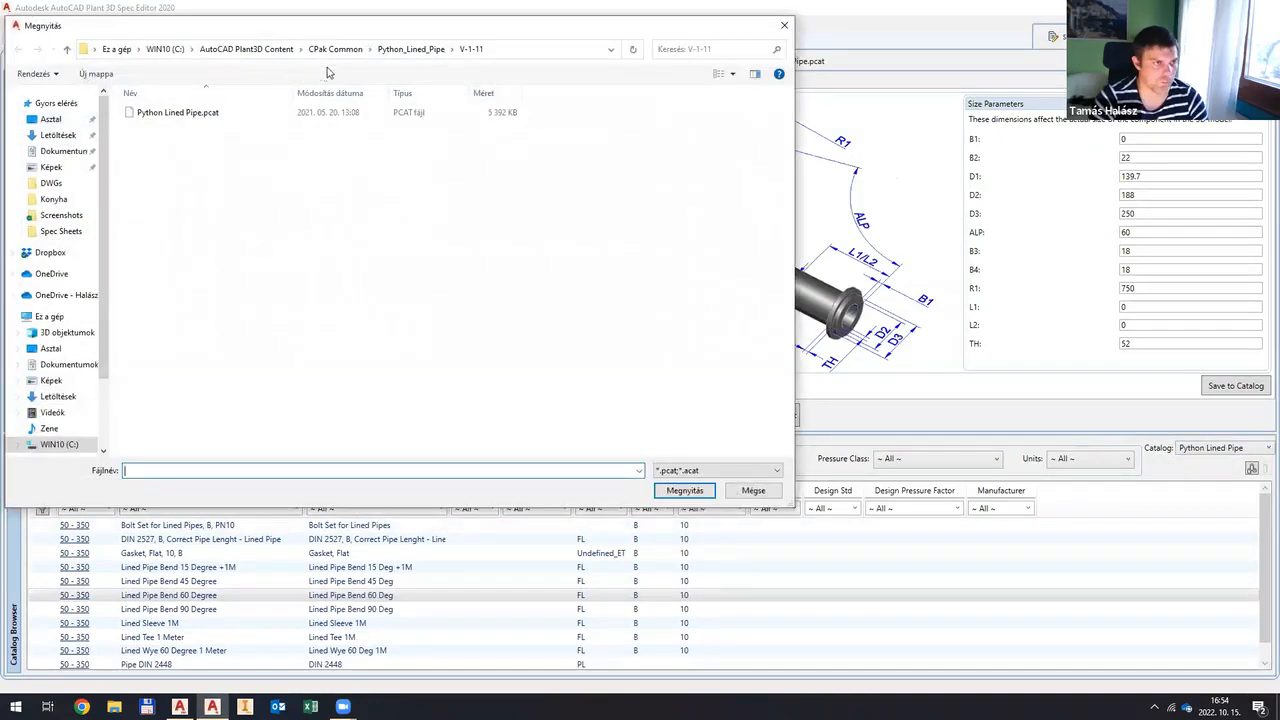
click(335, 49)
scroll(320, 200, down, 5)
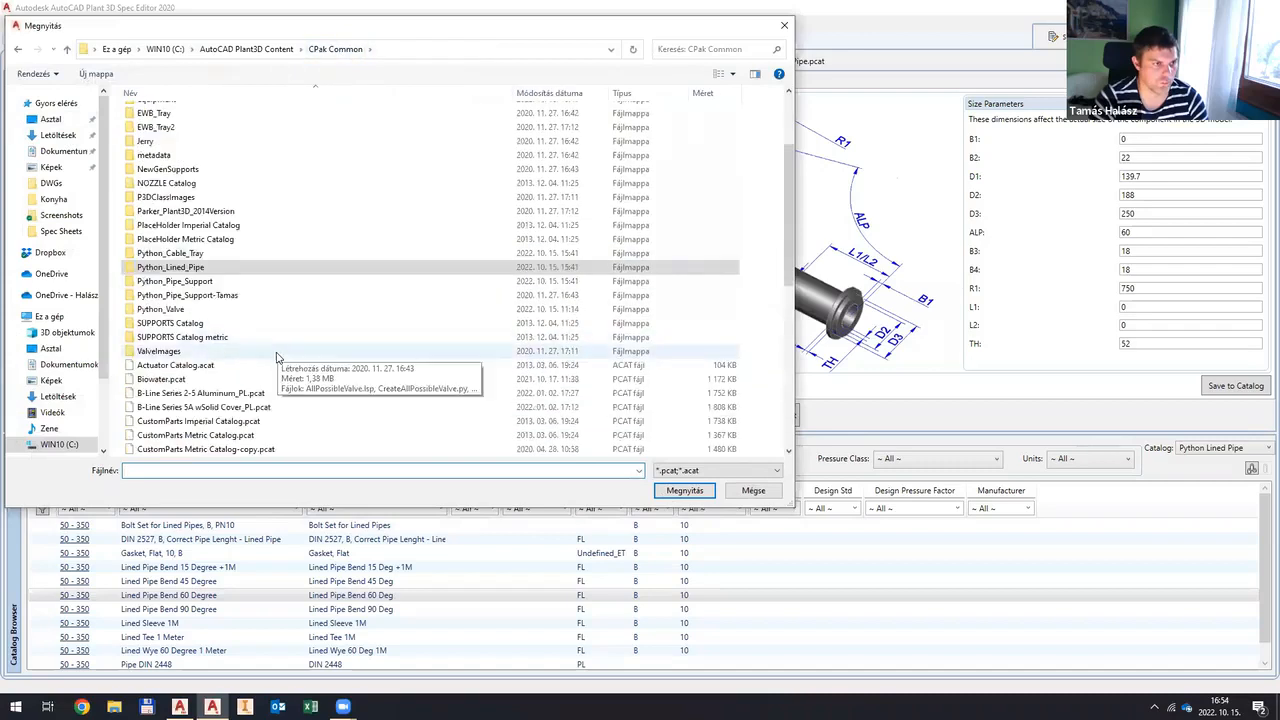
scroll(278, 357, down, 3)
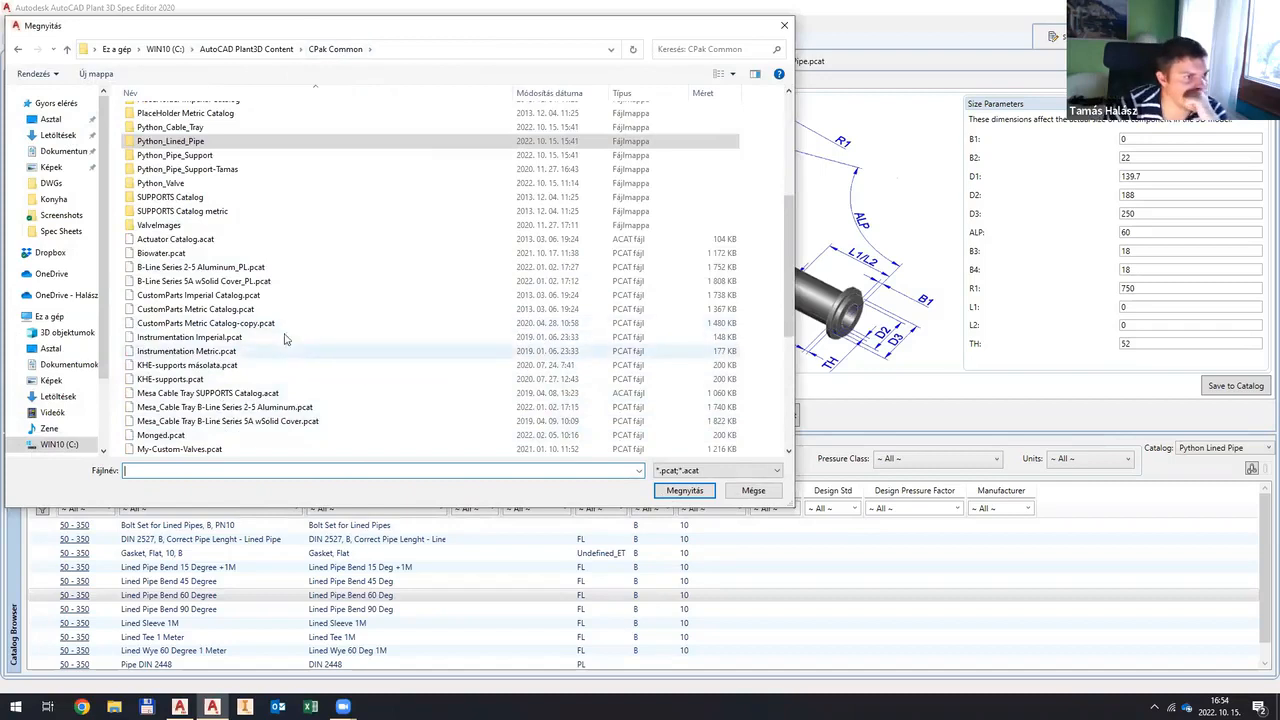
scroll(262, 335, down, 2)
scroll(255, 353, down, 3)
scroll(255, 353, down, 2)
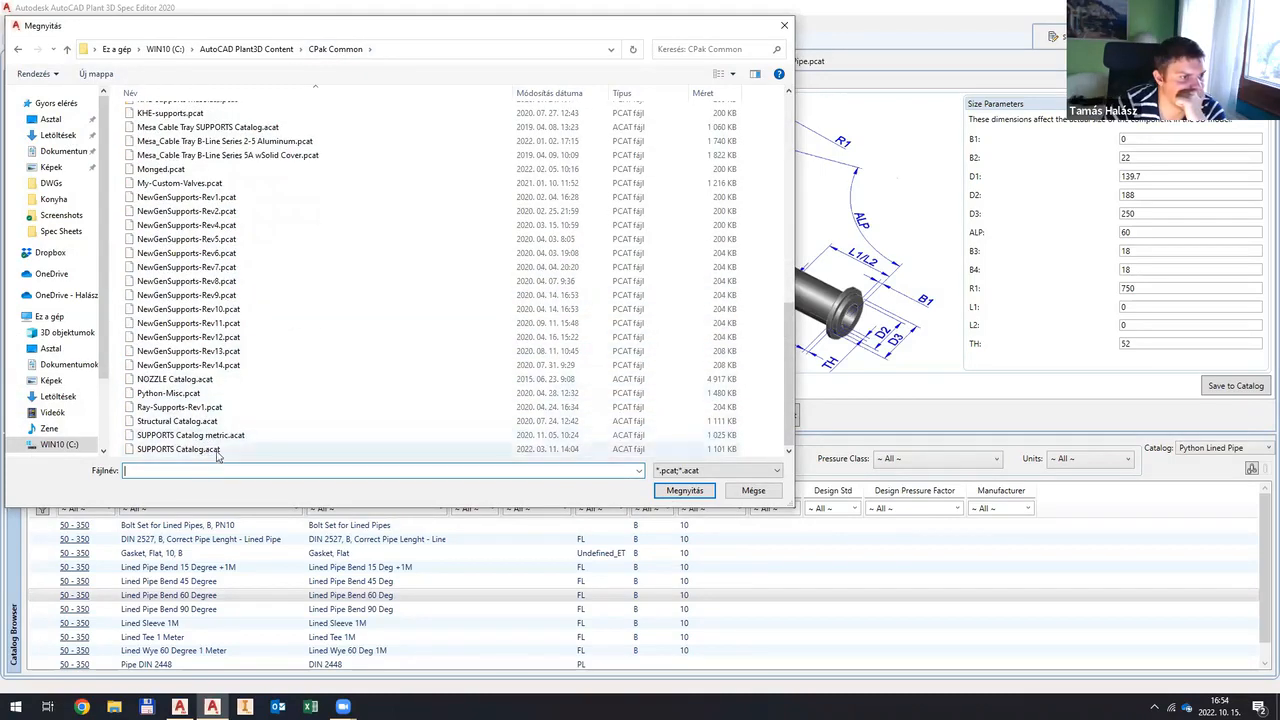
double_click(226, 437)
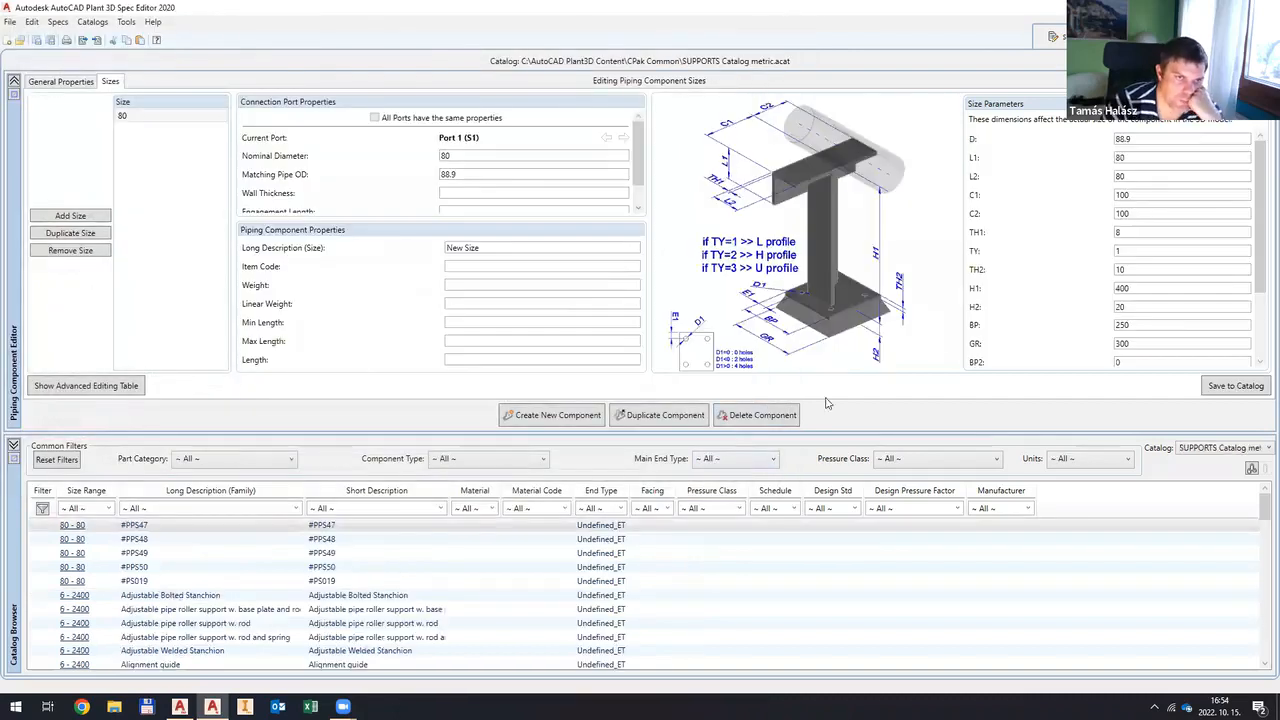
Step: Look through the catalog's supports, from adjustable pipe roller supports and beam hangers to clamps, clamped slides and stanchions, examining their dimensioned previews and size parameters
click(298, 611)
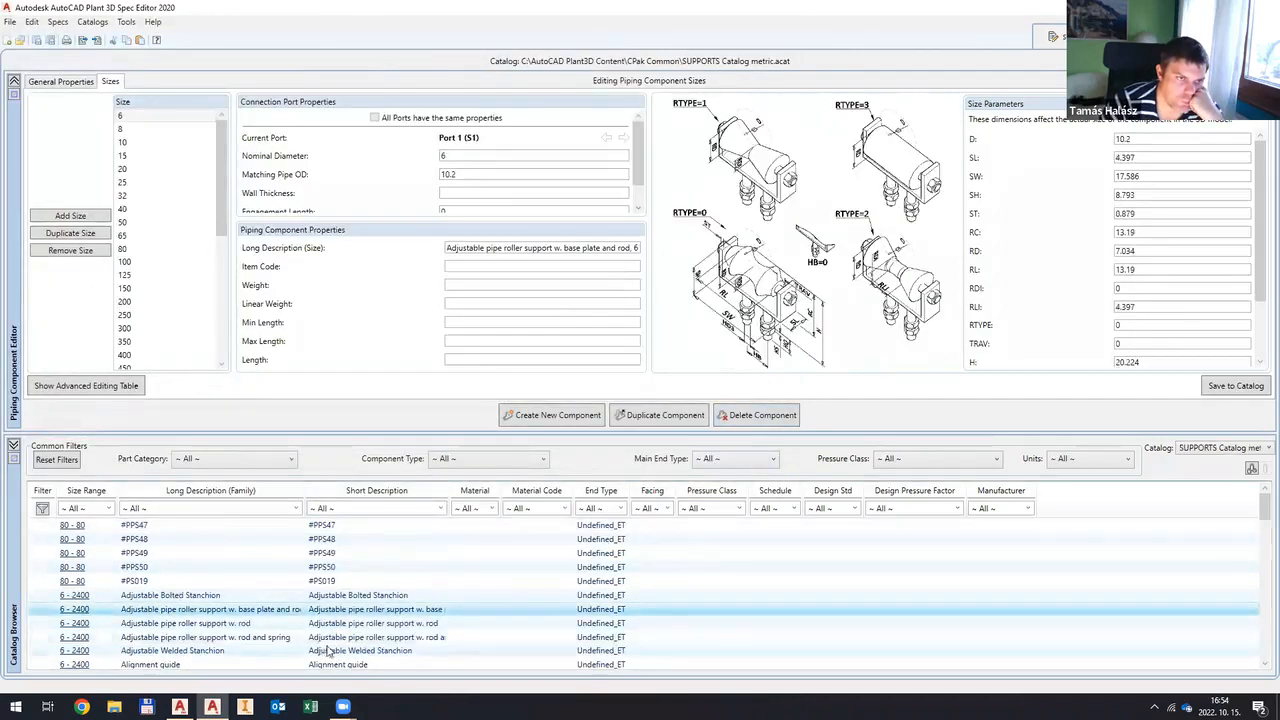
scroll(332, 640, down, 2)
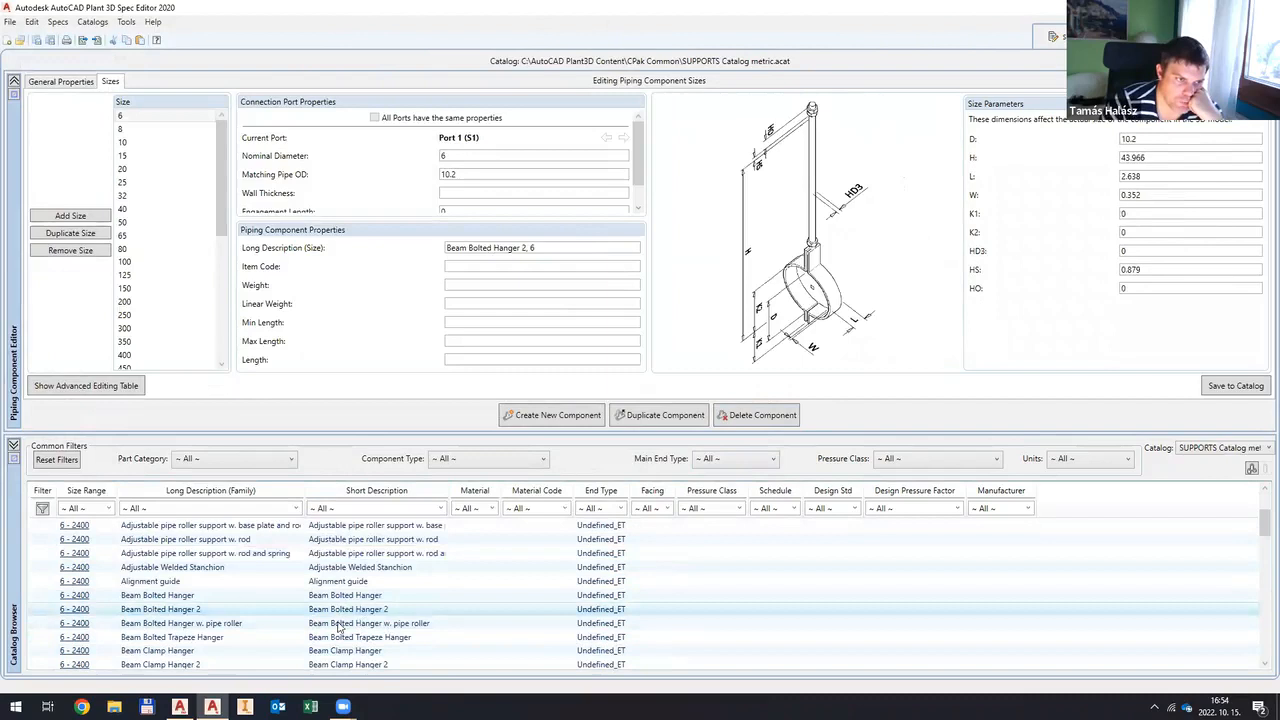
scroll(338, 627, down, 2)
click(307, 609)
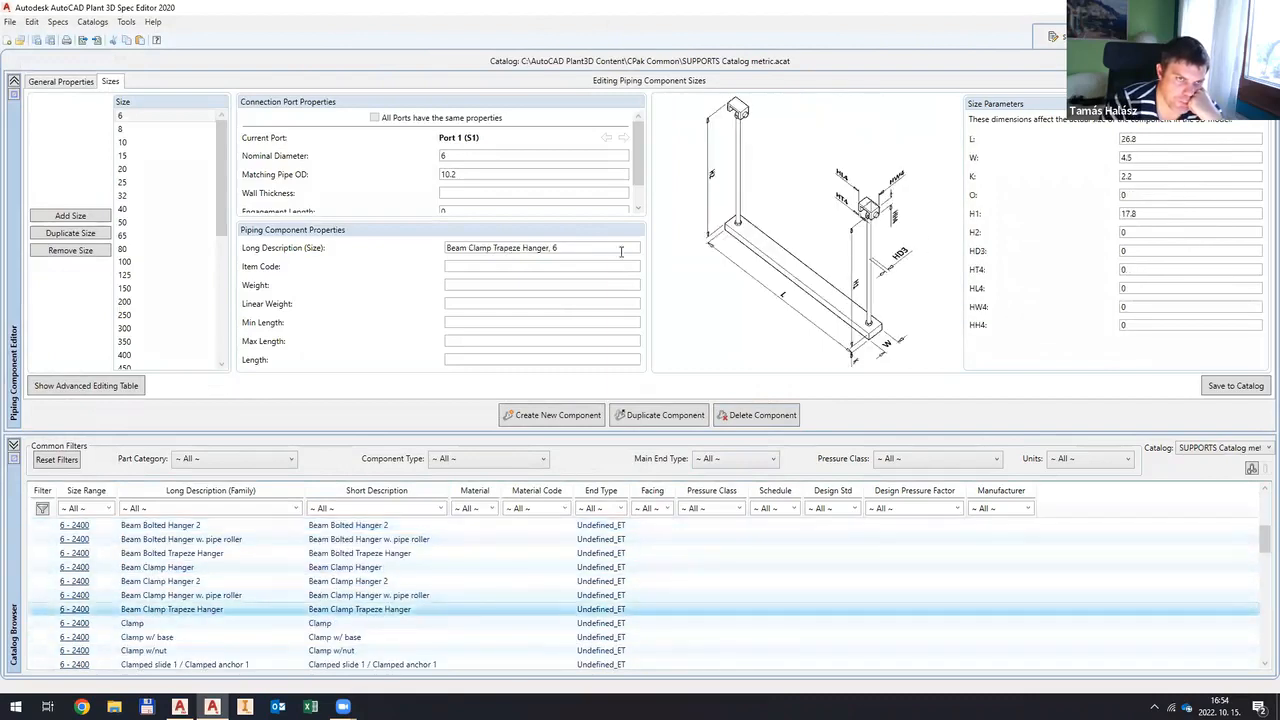
scroll(358, 618, down, 1)
click(355, 609)
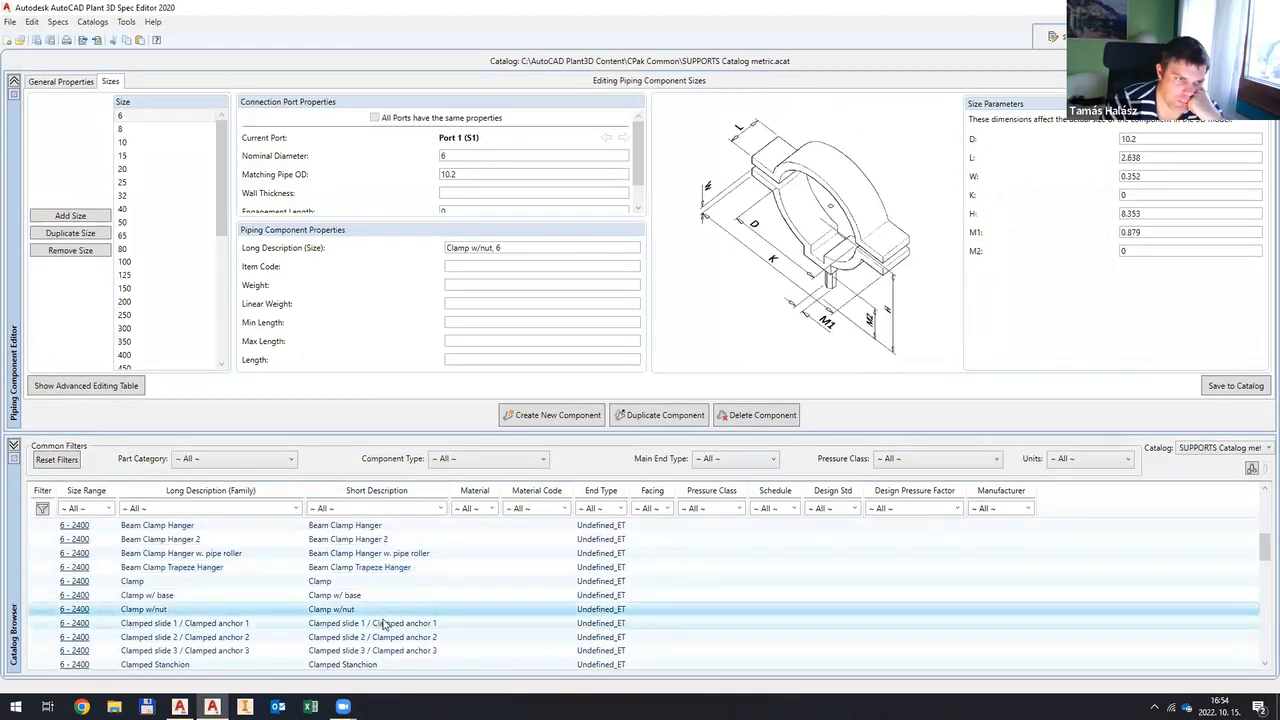
click(385, 651)
scroll(380, 640, down, 2)
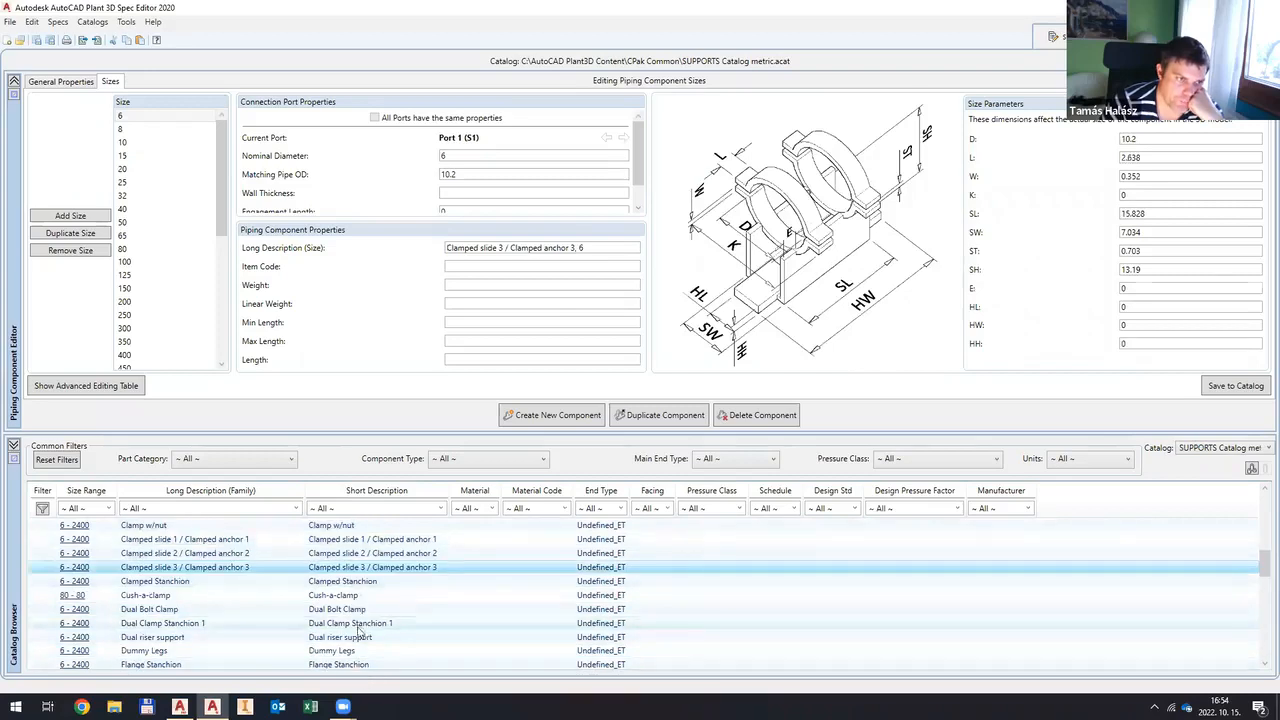
click(360, 622)
scroll(357, 604, down, 2)
Step: Examine the previews and parameters of Multiple pipe rollers, P1000T, the bracketed pipe roller, Pipe shoe double T-bar and the rod-and-spring roller support
click(420, 608)
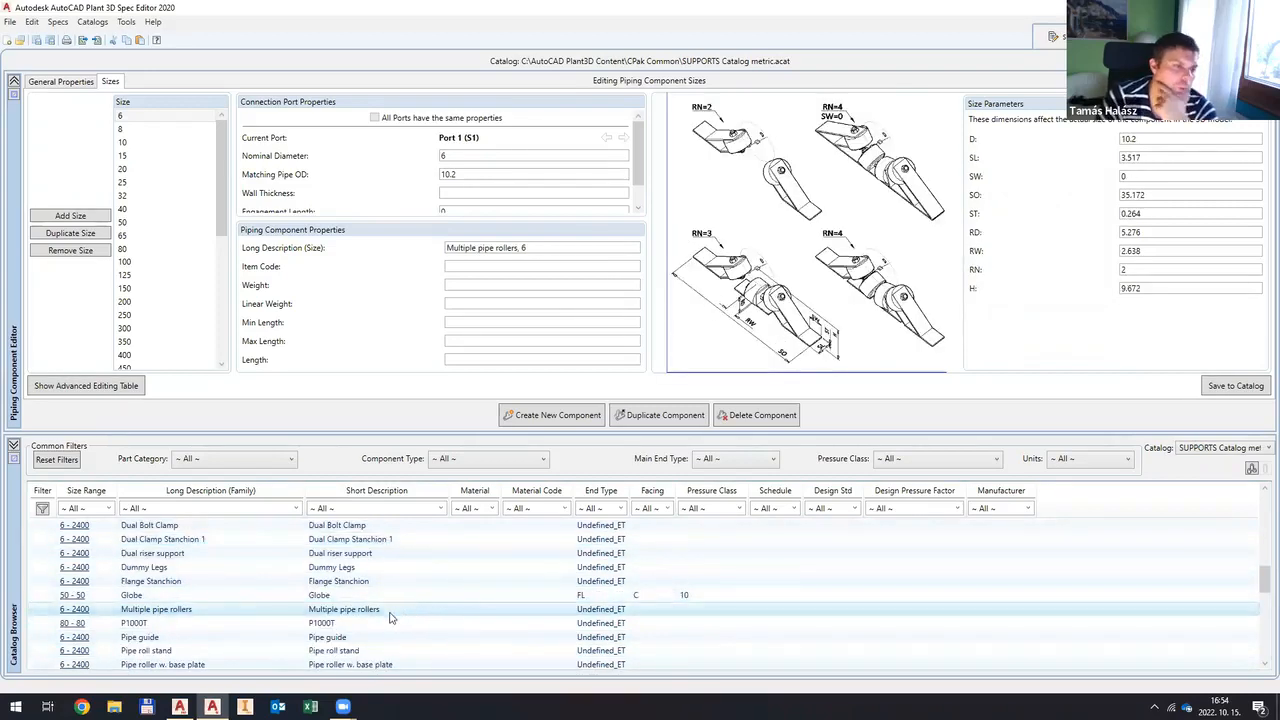
click(388, 622)
scroll(380, 600, down, 2)
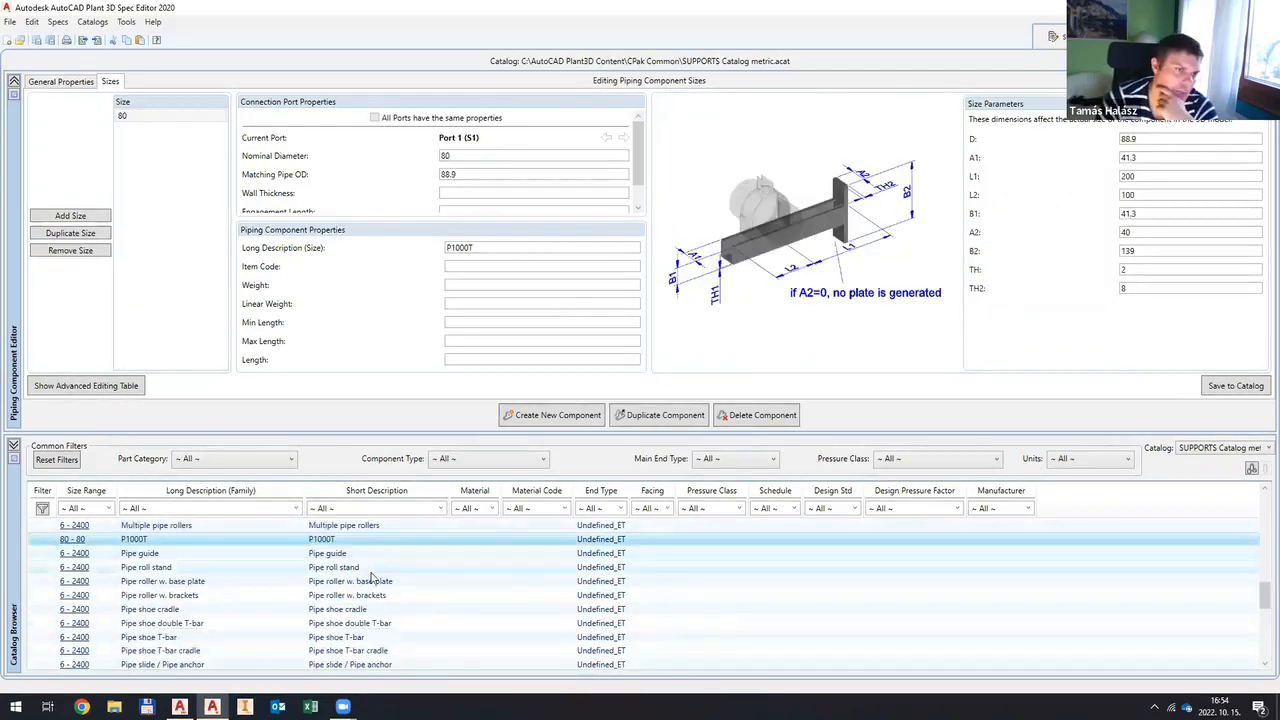
click(372, 576)
click(395, 597)
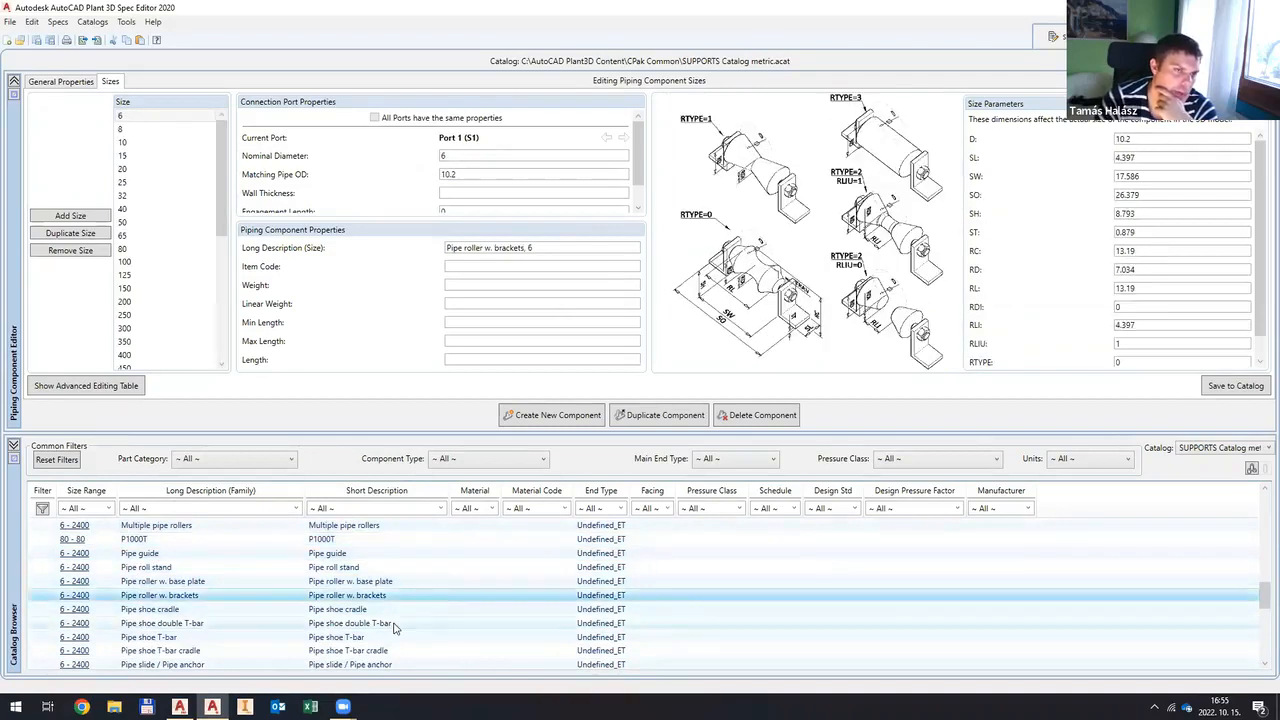
click(395, 623)
scroll(350, 627, up, 10)
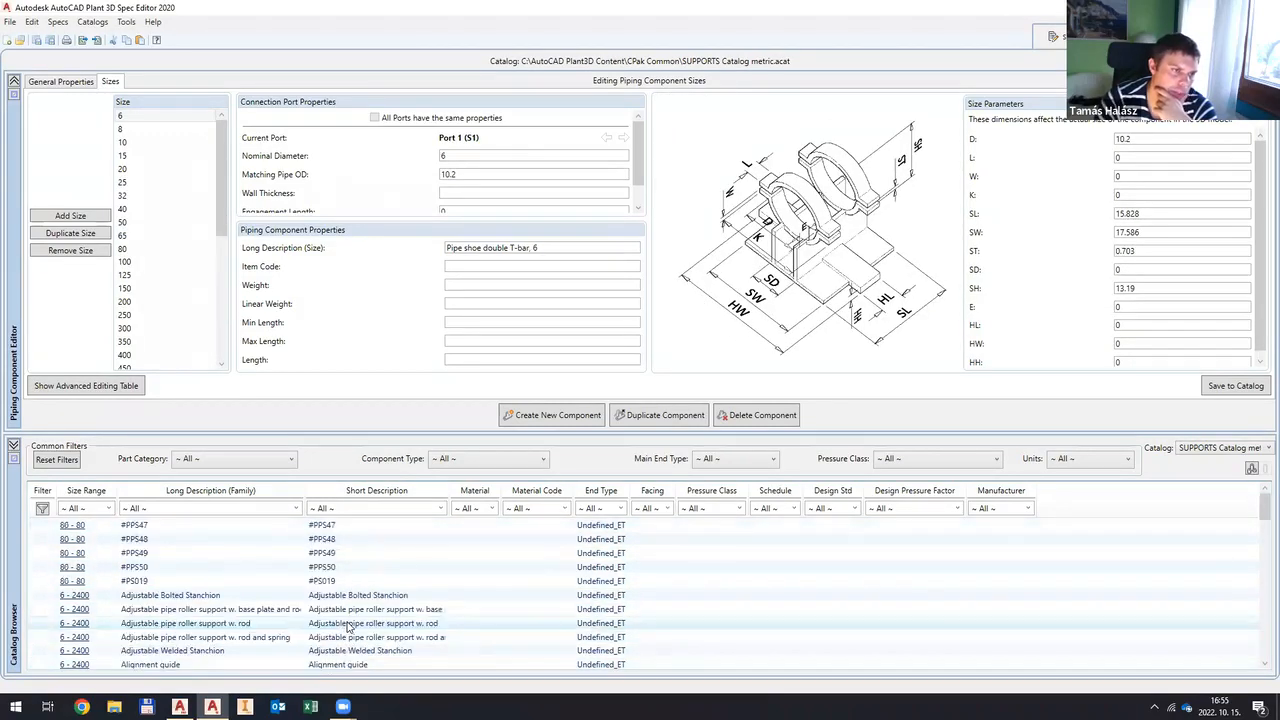
scroll(348, 623, down, 2)
click(380, 553)
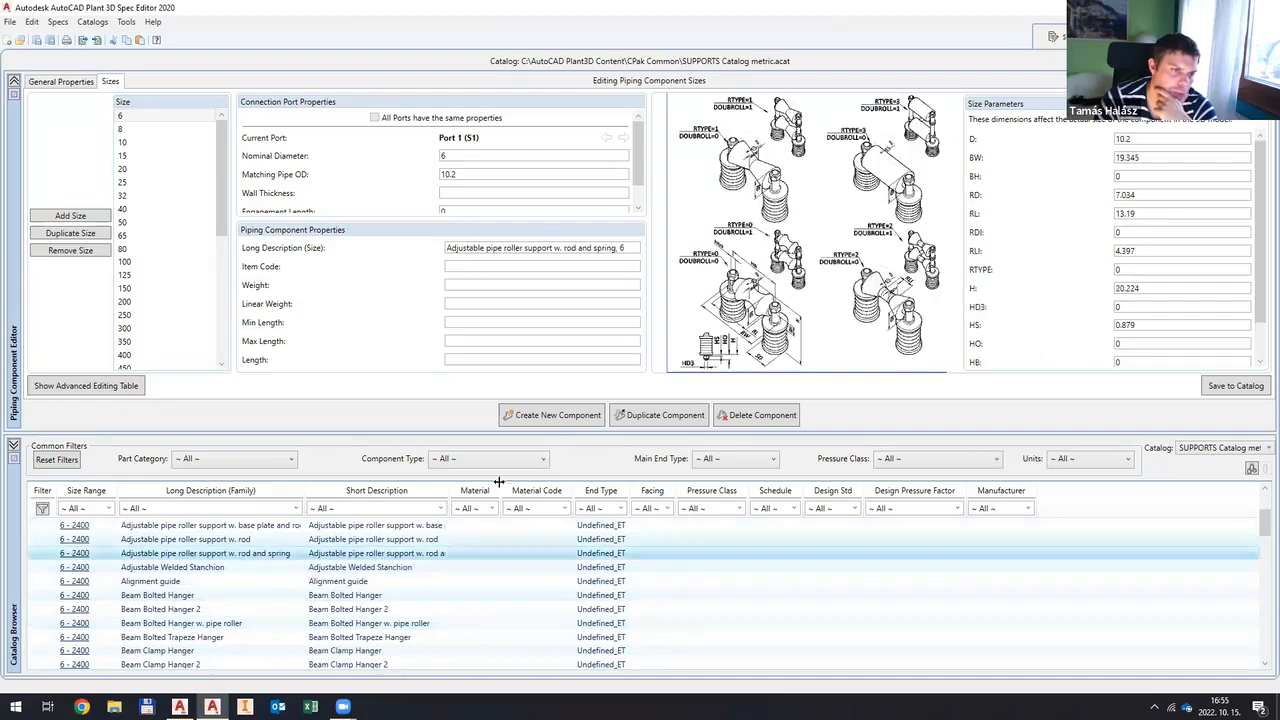
Step: Start a new catalog component and browse the Plant 3D parametric support shapes as far as PPS47 and PPS48
click(566, 420)
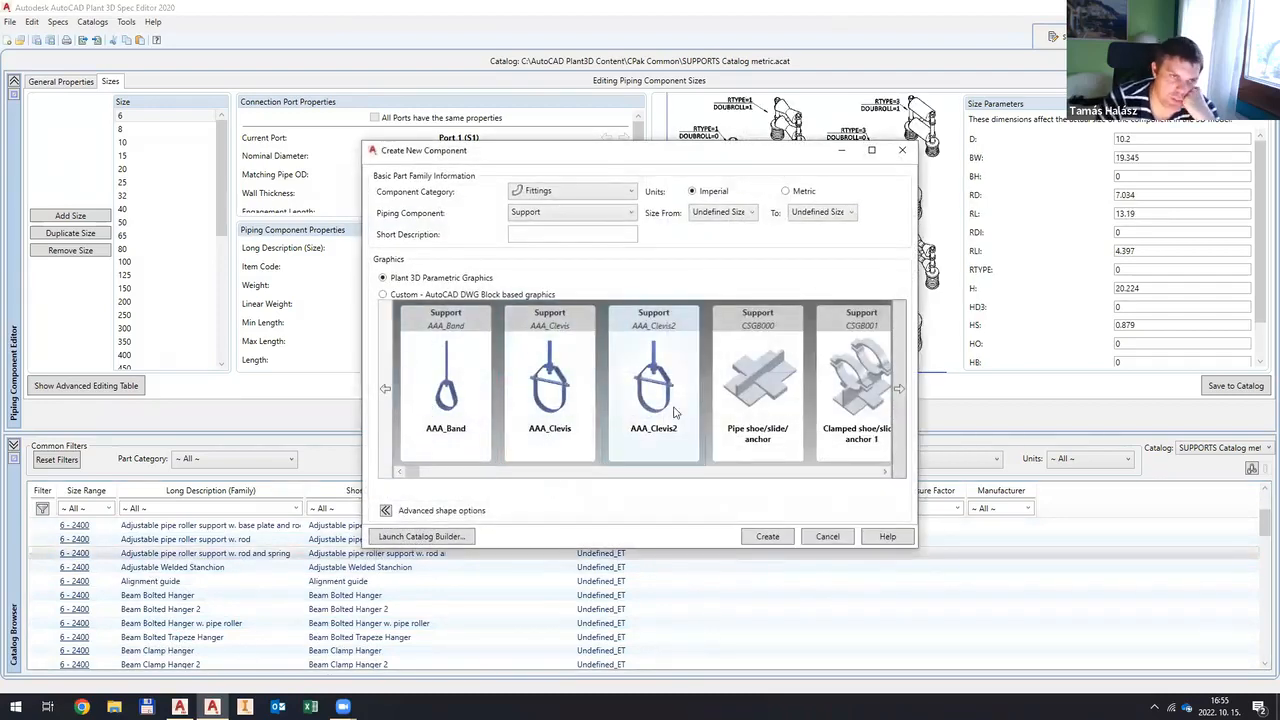
click(886, 474)
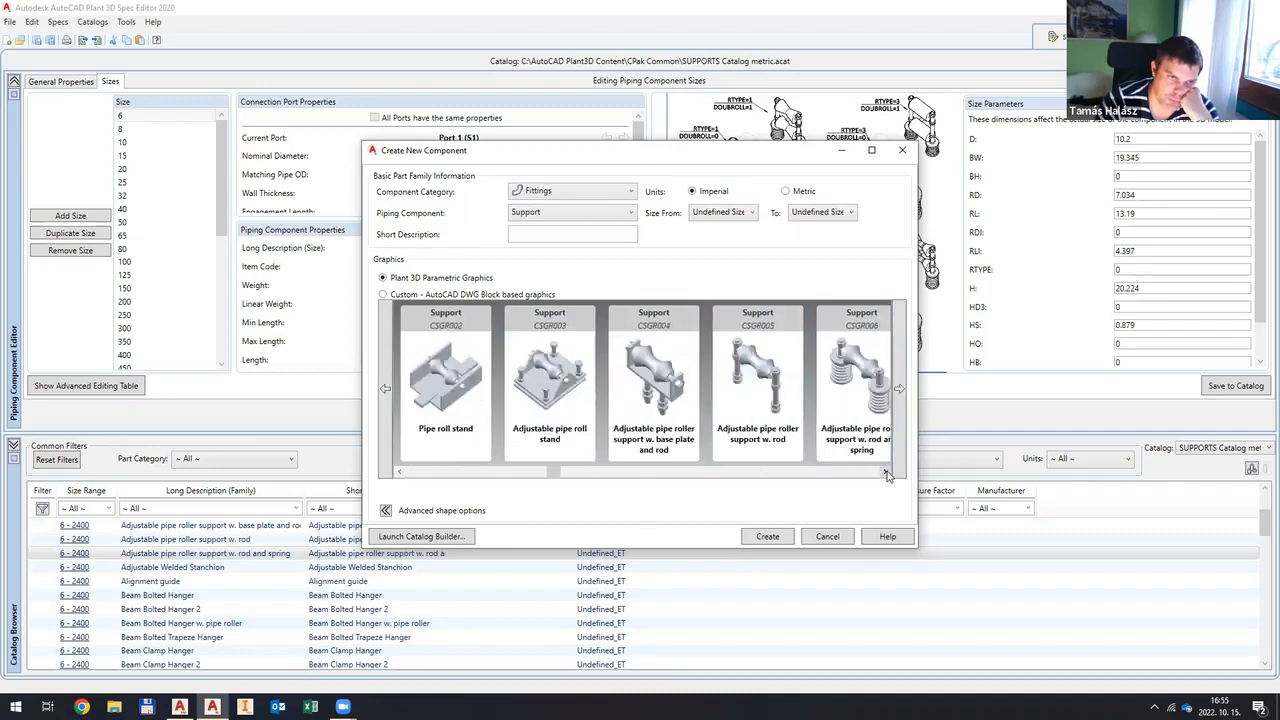
click(399, 471)
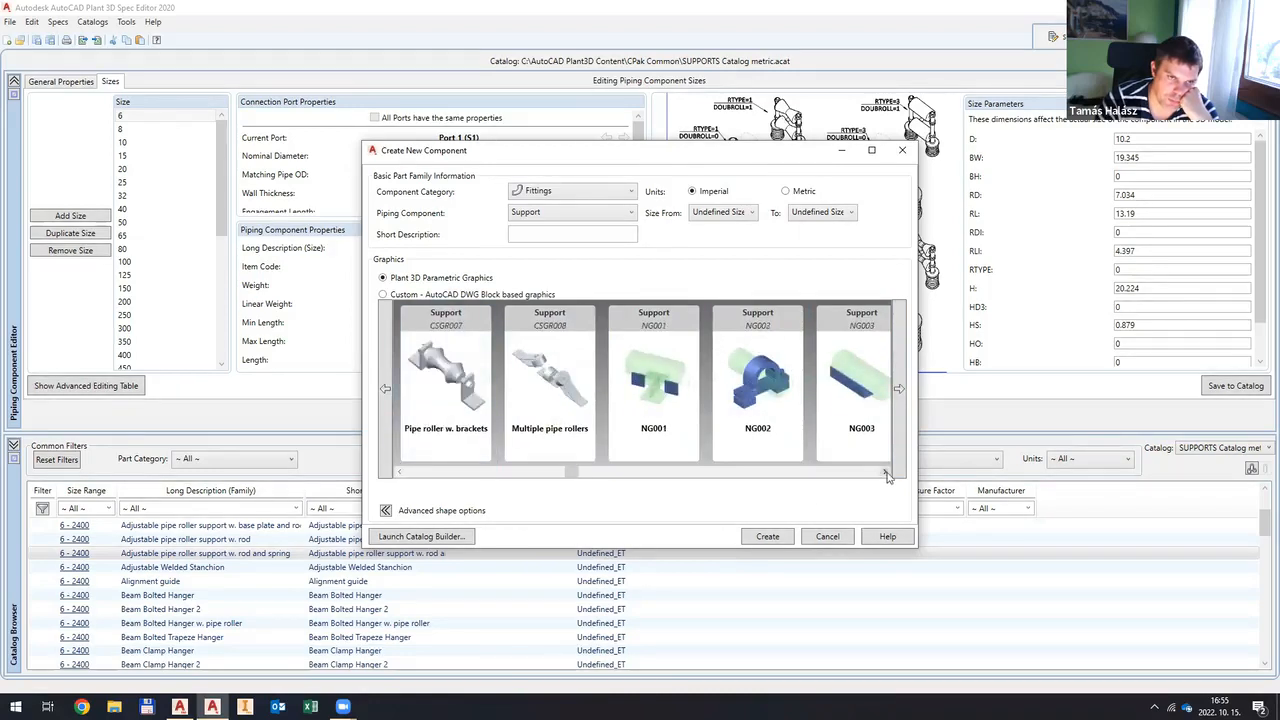
click(886, 474)
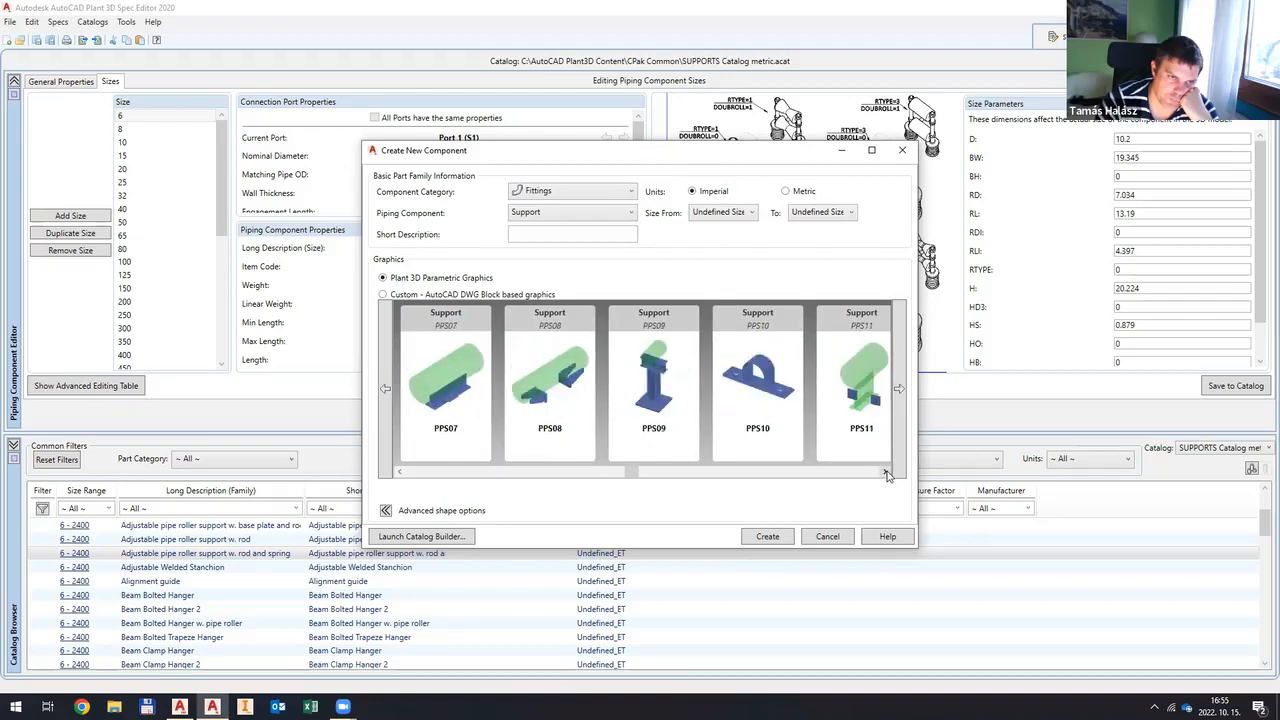
click(887, 473)
click(887, 473)
click(887, 473)
click(887, 473)
click(887, 473)
click(887, 473)
click(887, 473)
click(886, 474)
click(886, 474)
click(886, 474)
click(886, 474)
click(886, 474)
click(886, 474)
click(886, 474)
click(886, 474)
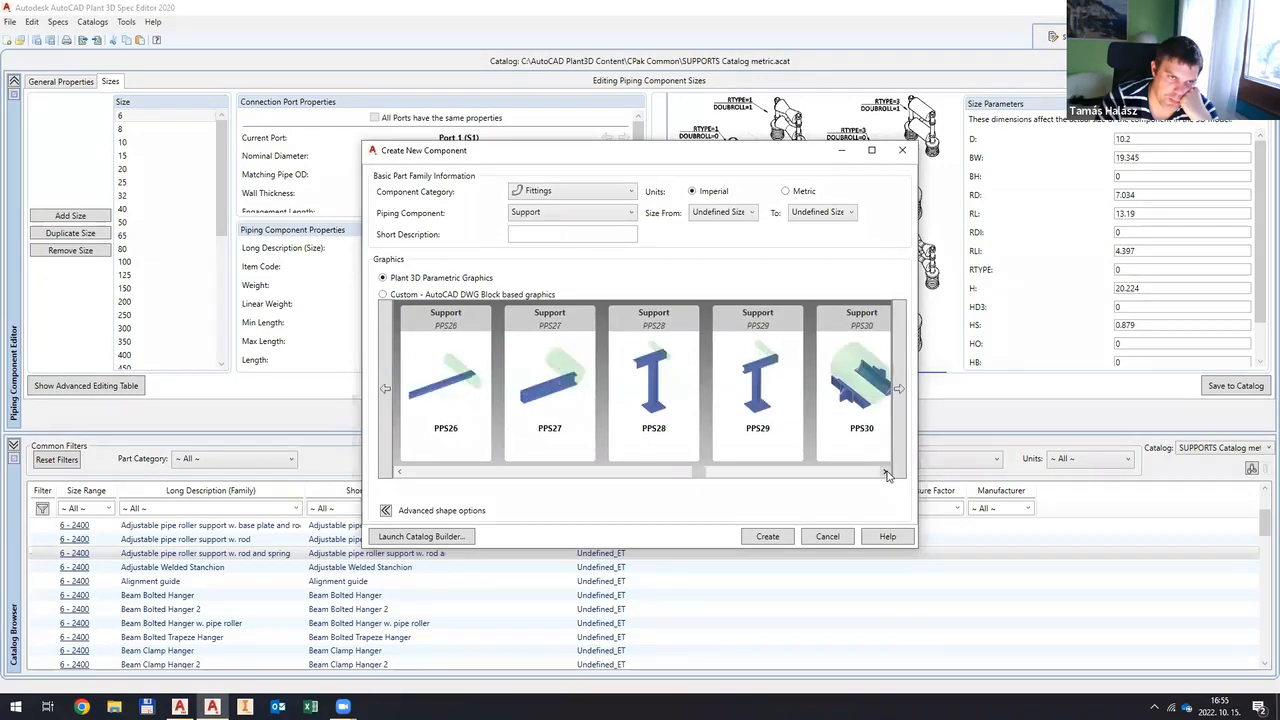
click(886, 473)
click(886, 473)
click(886, 473)
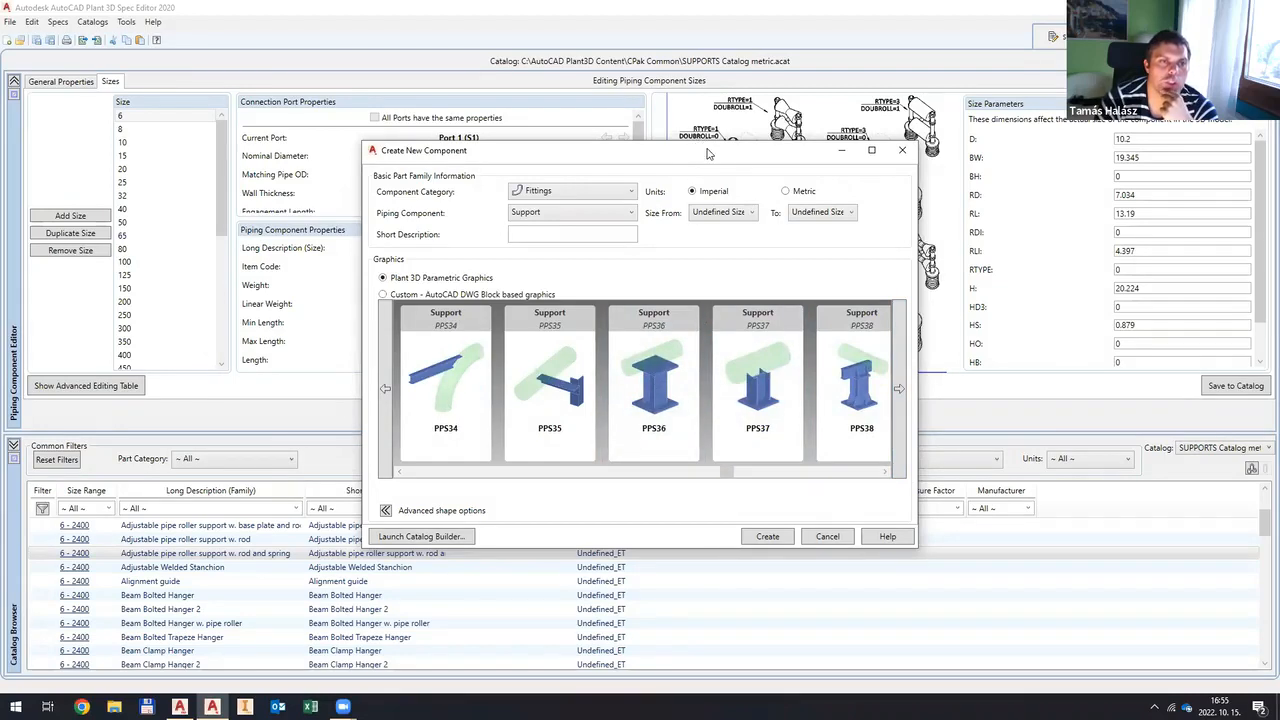
drag(707, 153, 569, 174)
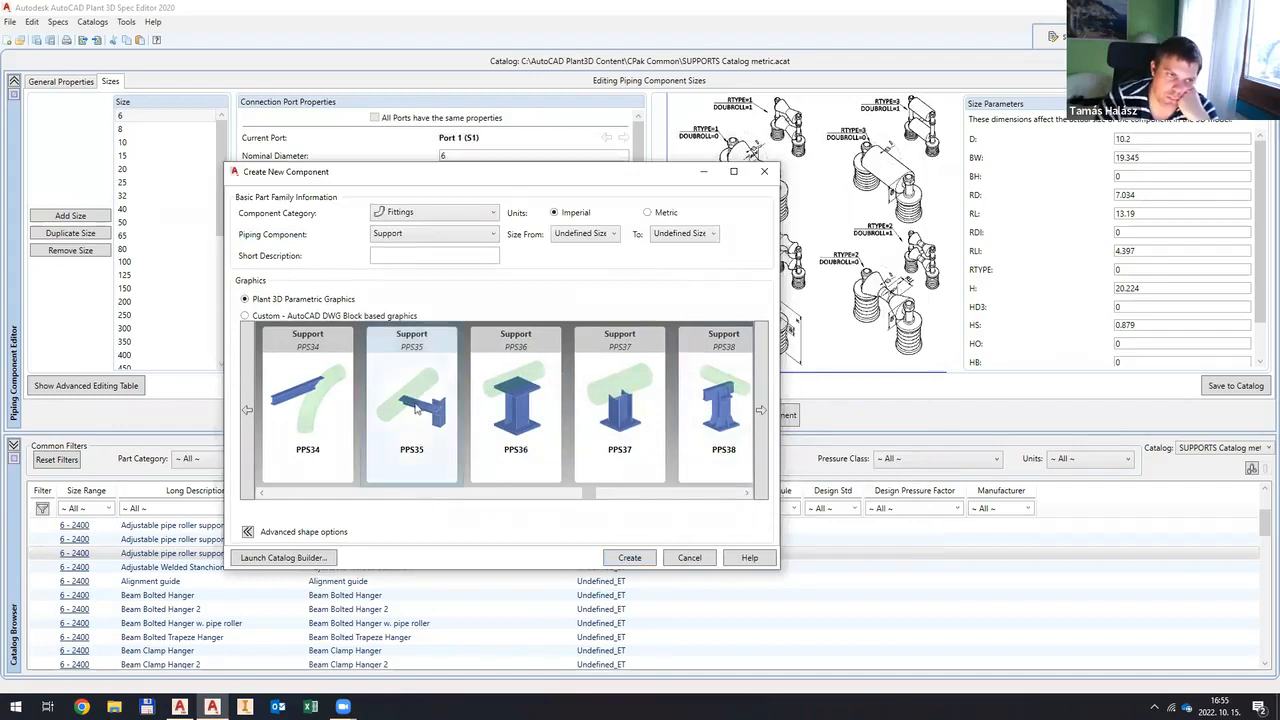
click(745, 494)
click(745, 494)
click(745, 494)
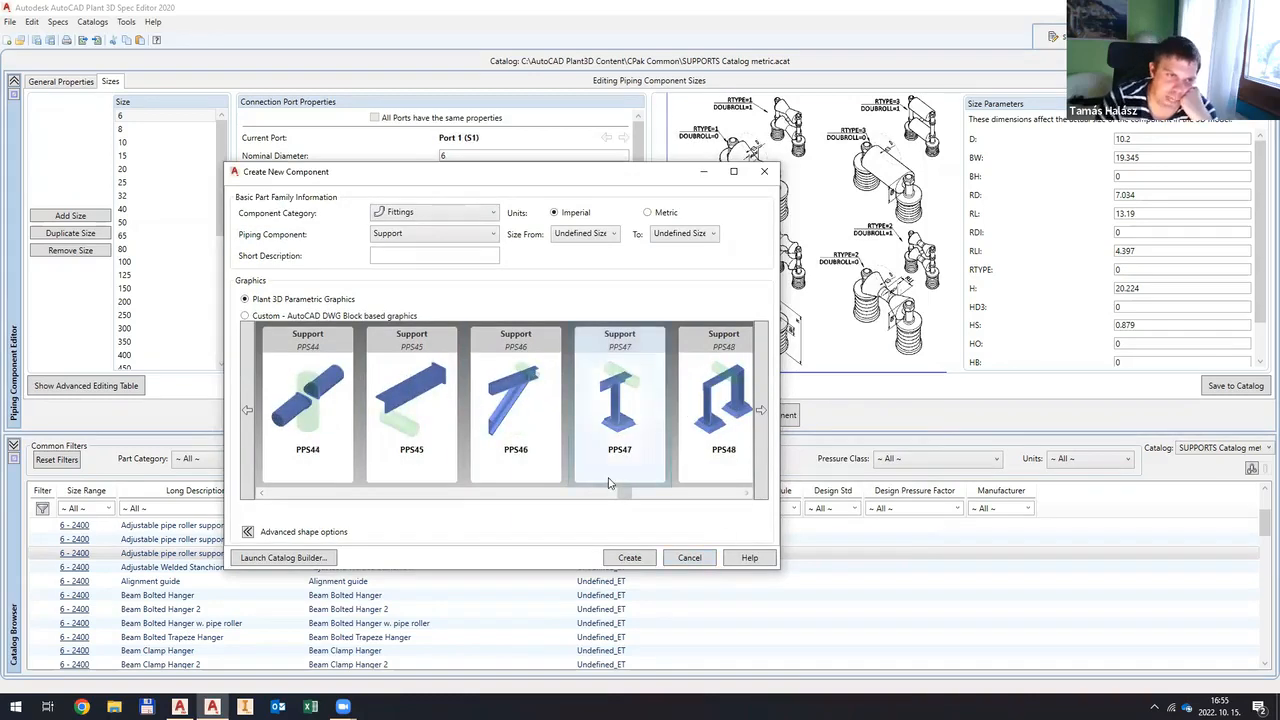
Step: Create a metric support component from the PPS47 parametric shape, with sizes from 80 to 80
click(629, 558)
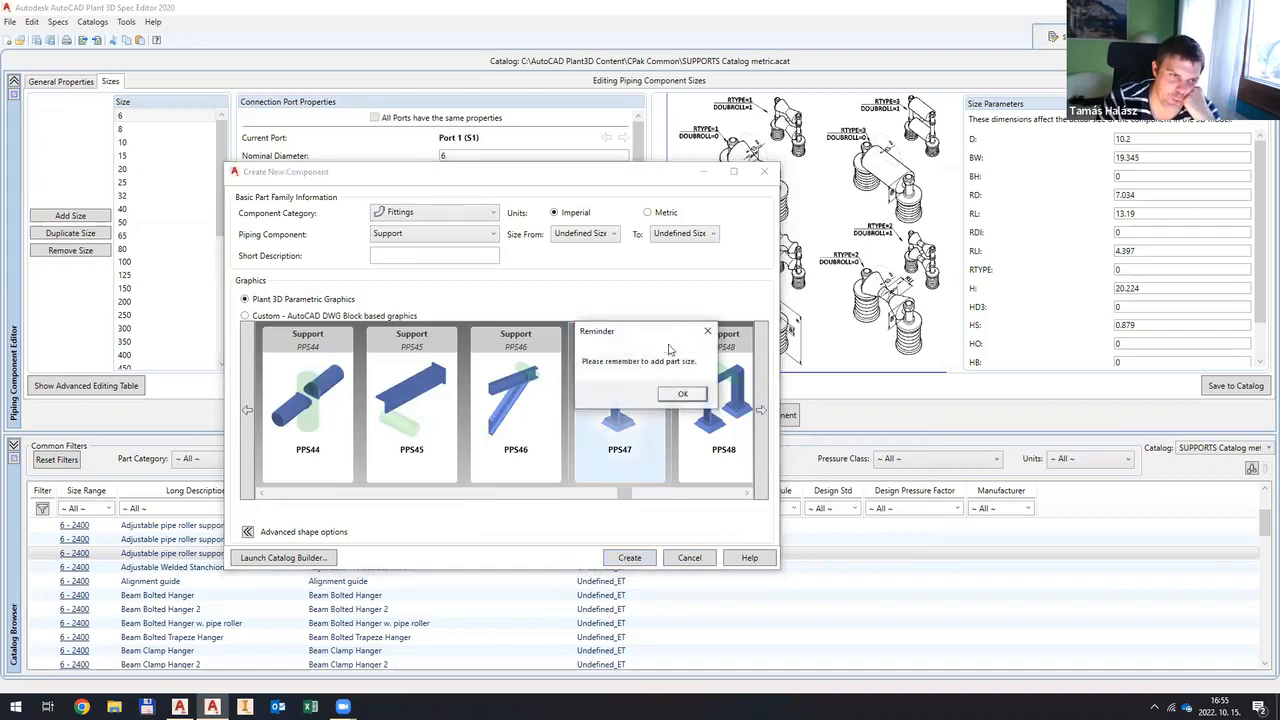
click(670, 395)
click(598, 233)
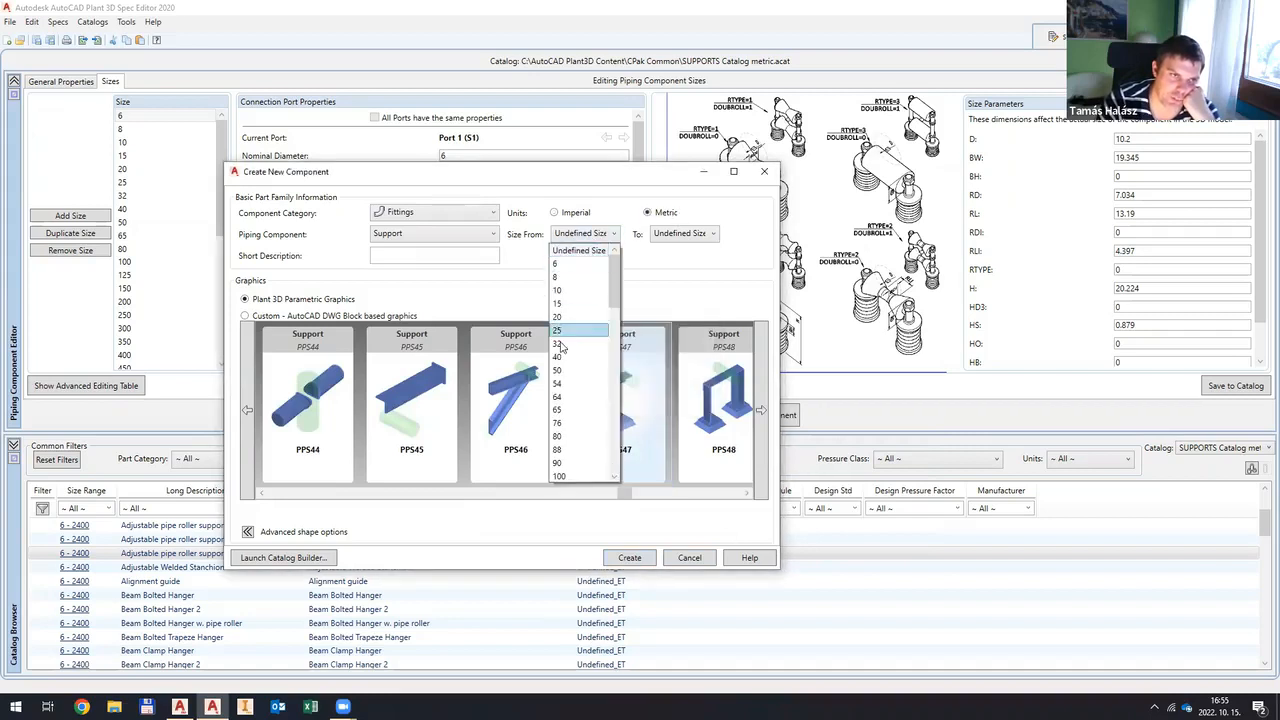
click(578, 437)
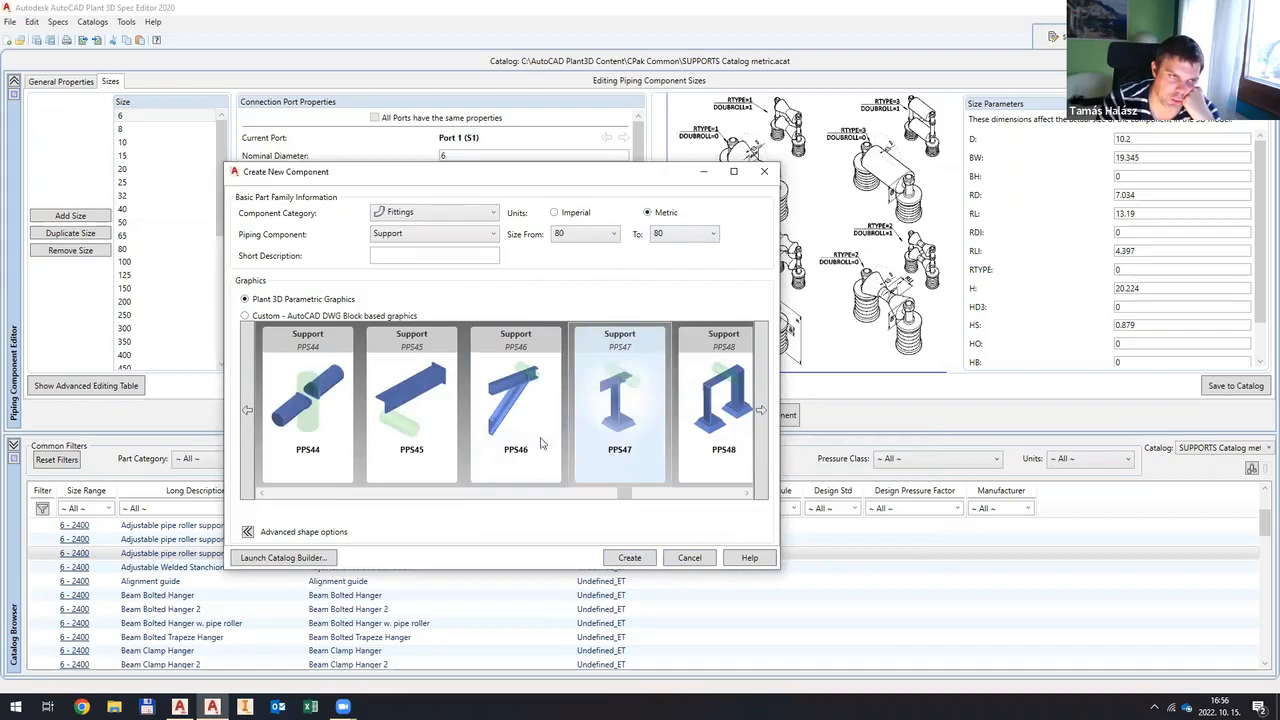
click(628, 558)
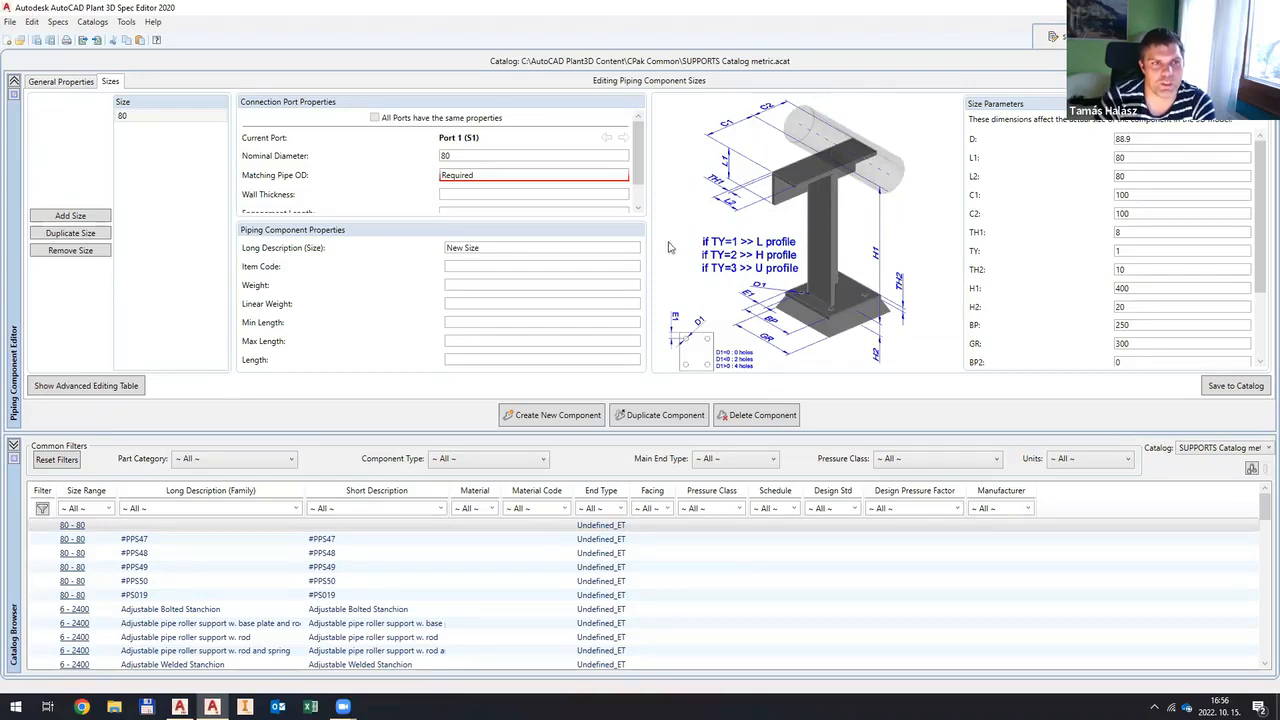
Step: Set the matching pipe OD of the new component's size 80 to 88.9
click(514, 178)
text(88.9)
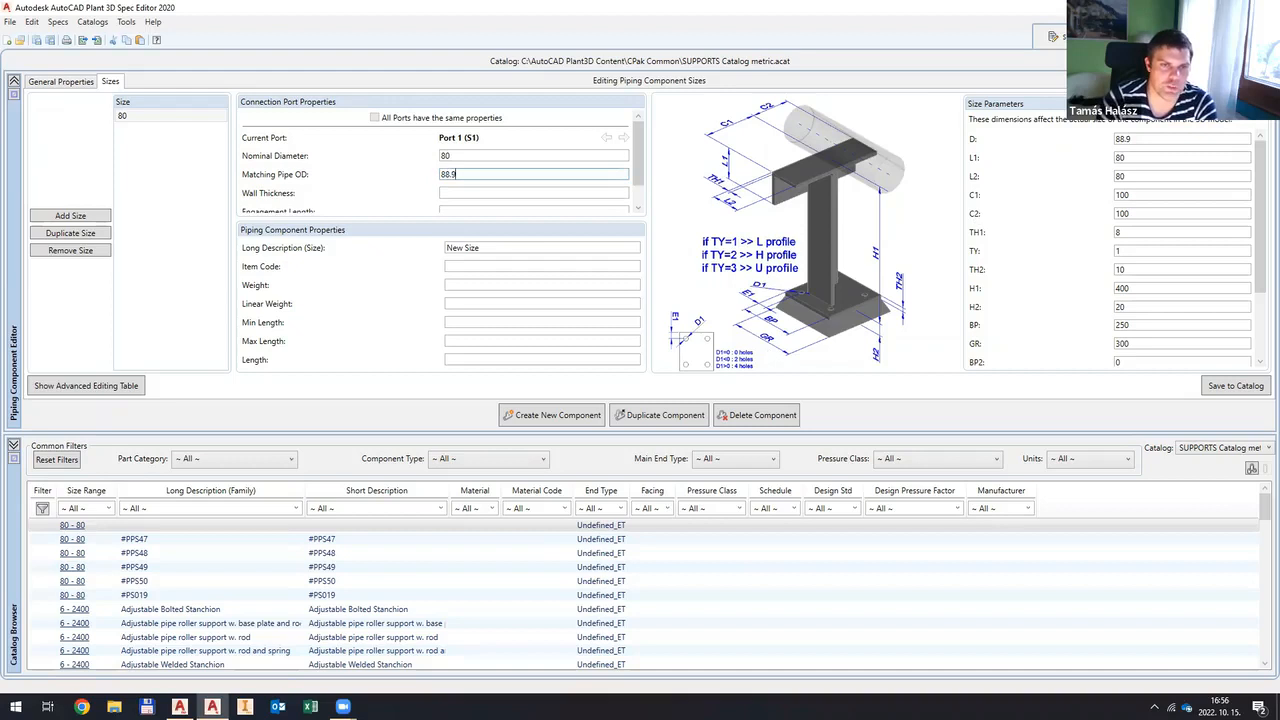
click(191, 119)
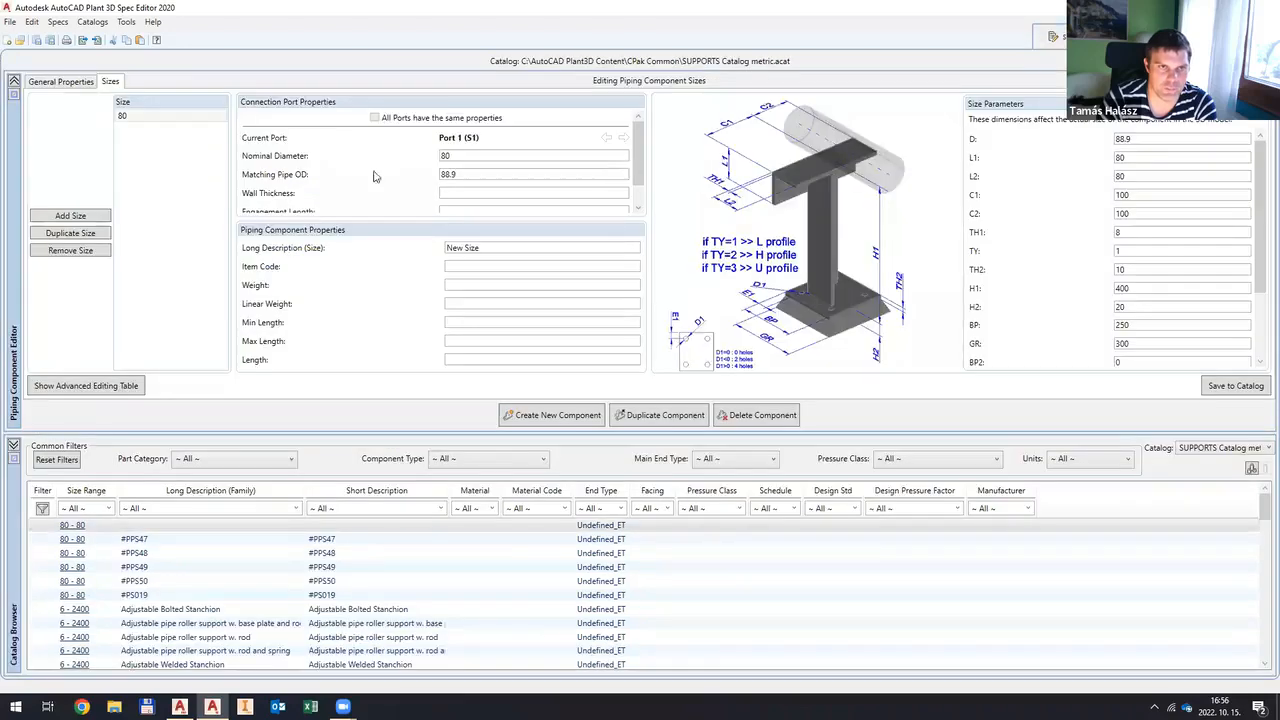
Step: Enter ---PPS48 as the new component's long family description and short description, and save it to the catalog
click(89, 83)
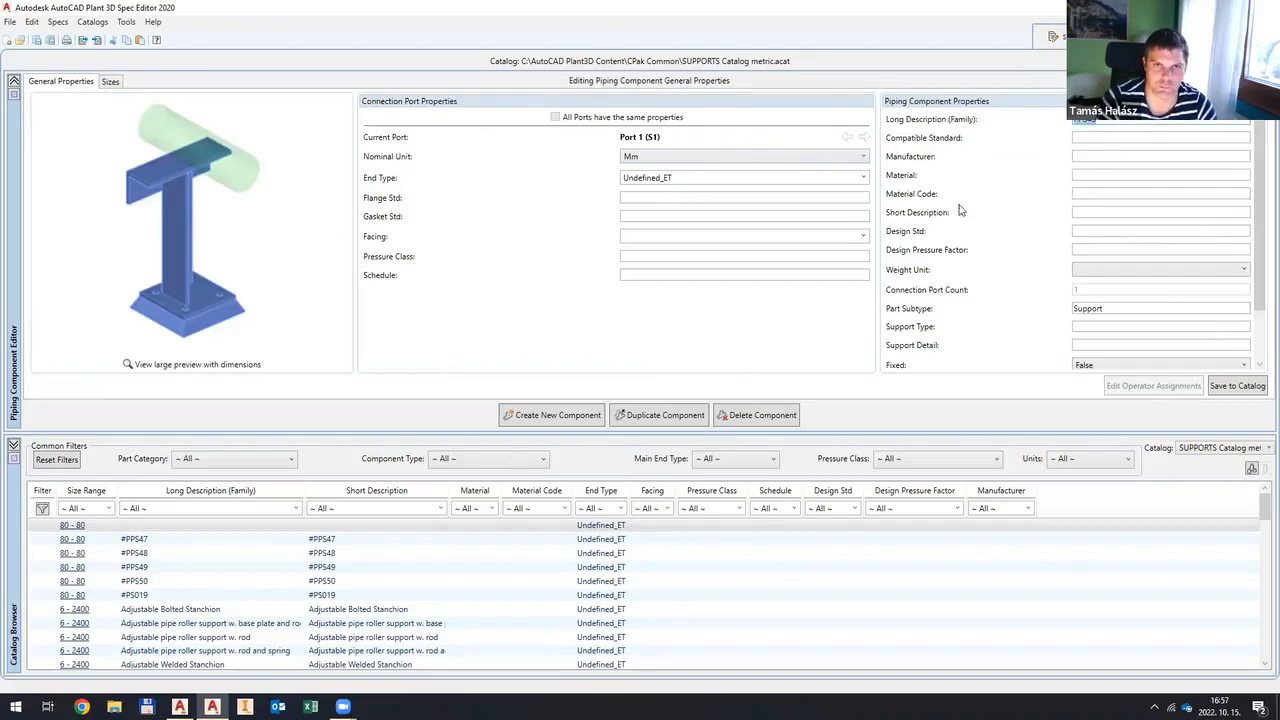
click(1078, 216)
text(PPS48)
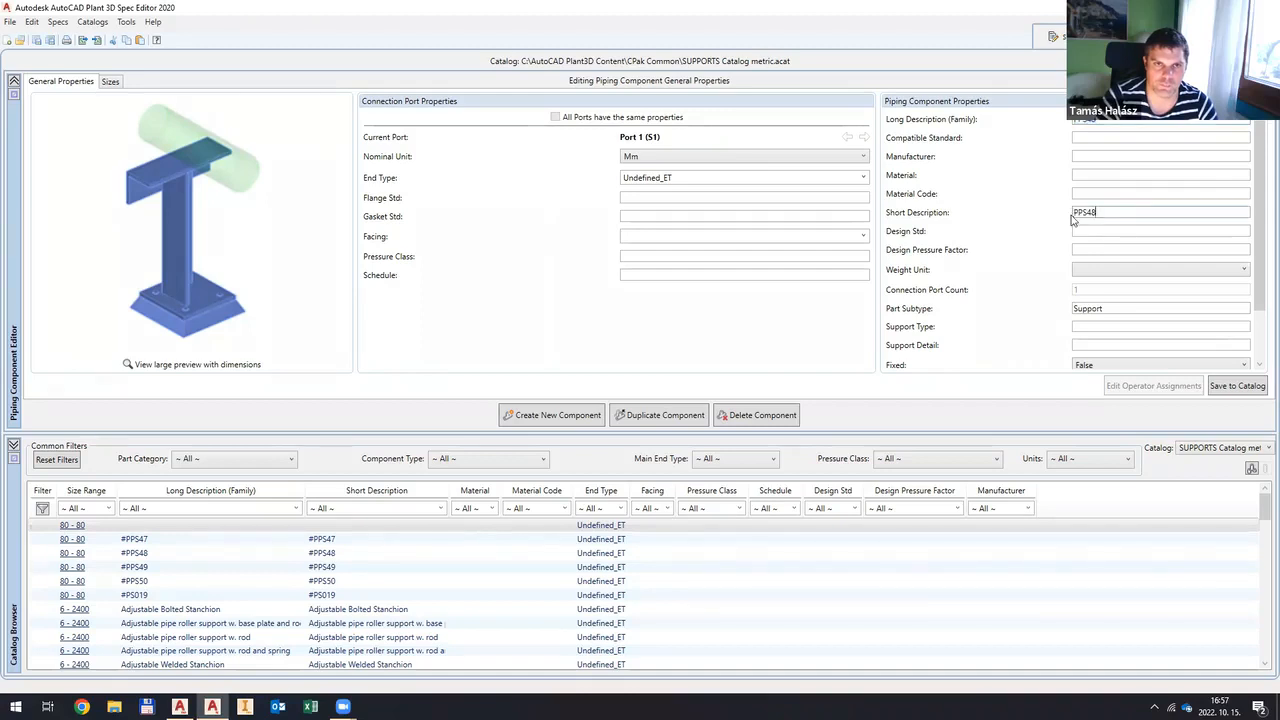
text(---)
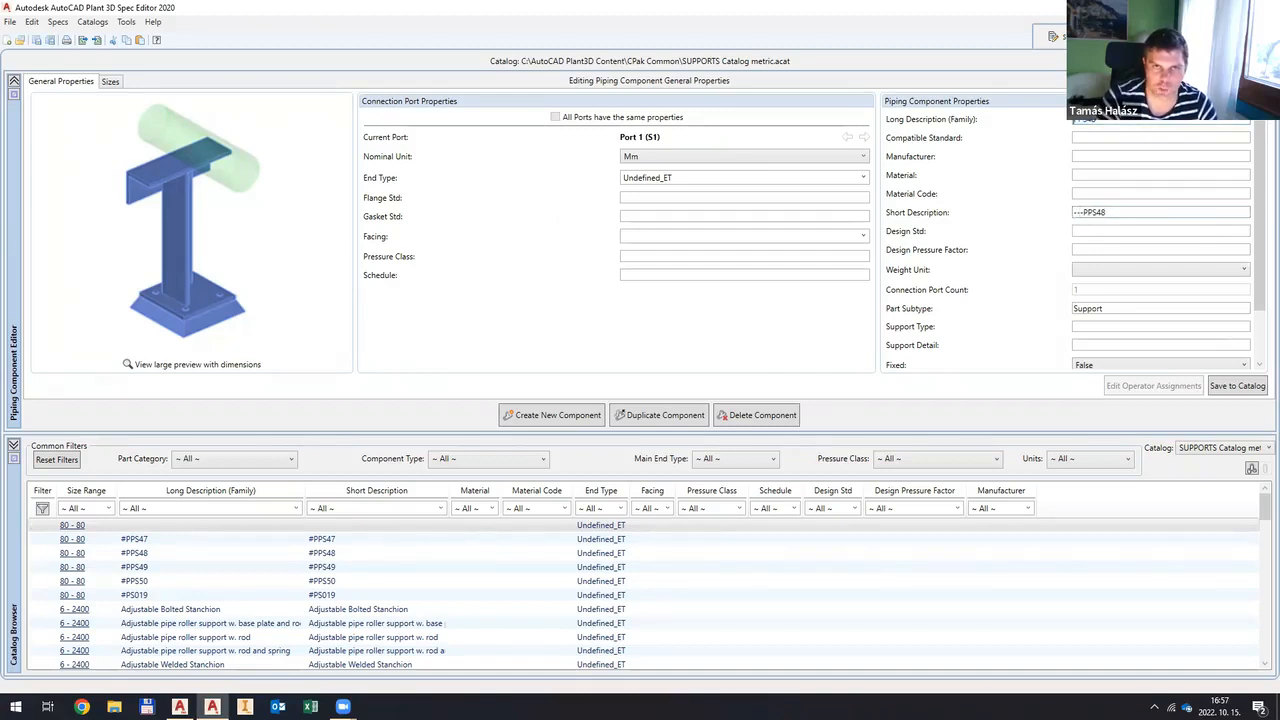
click(1246, 393)
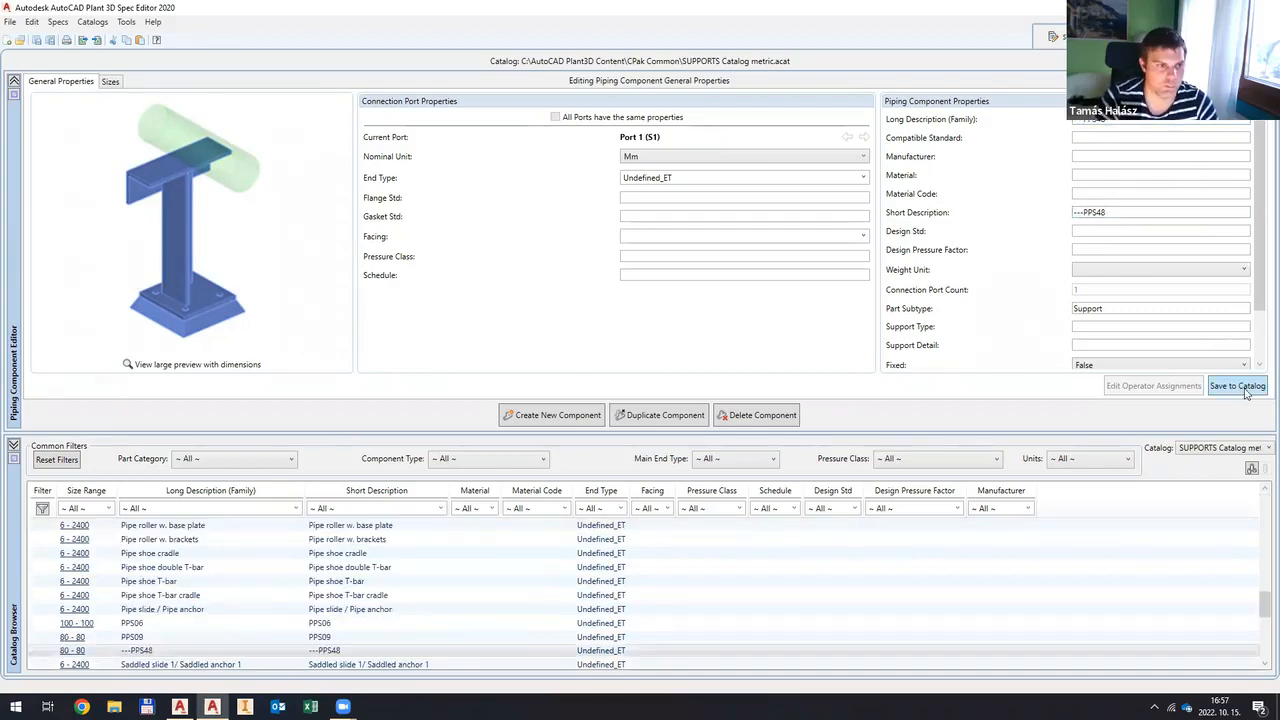
Step: Return to the spec sheet, sort the catalog parts by long description, add ---PPS48 to PipeSupportsSpec and save the spec
click(1050, 36)
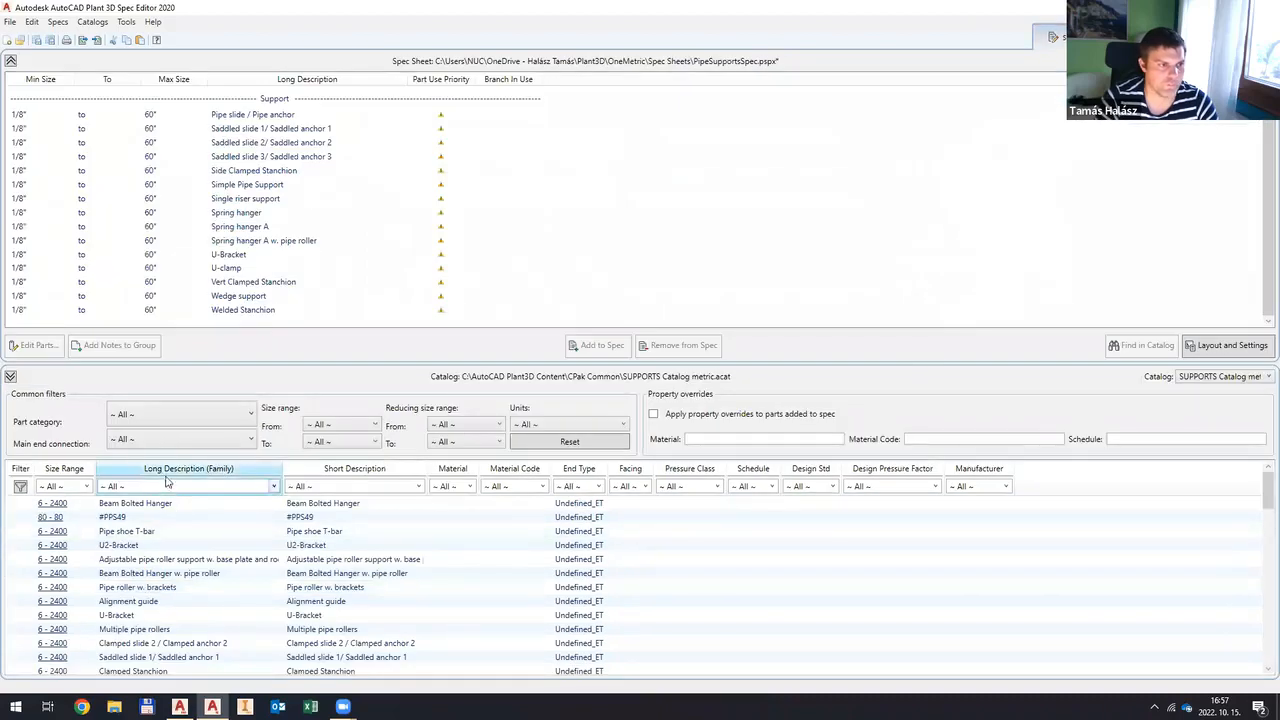
click(167, 469)
click(168, 470)
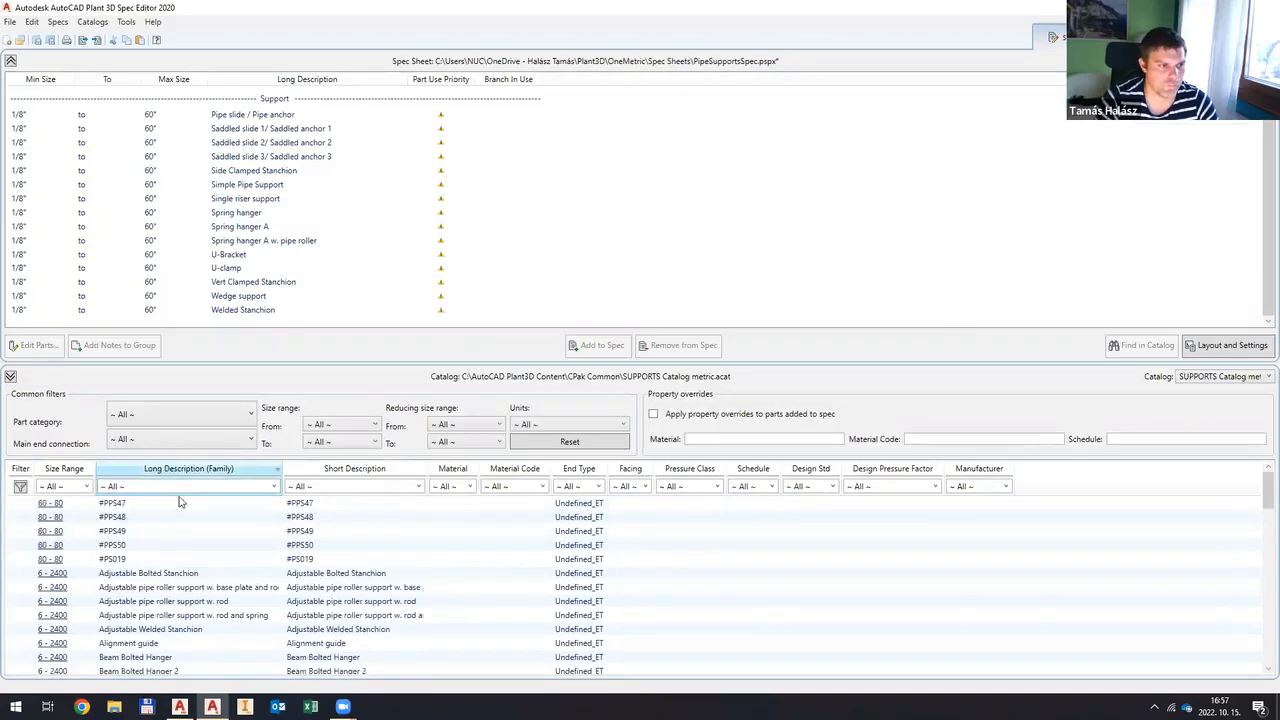
scroll(186, 604, down, 10)
scroll(186, 604, down, 3)
click(171, 560)
click(576, 344)
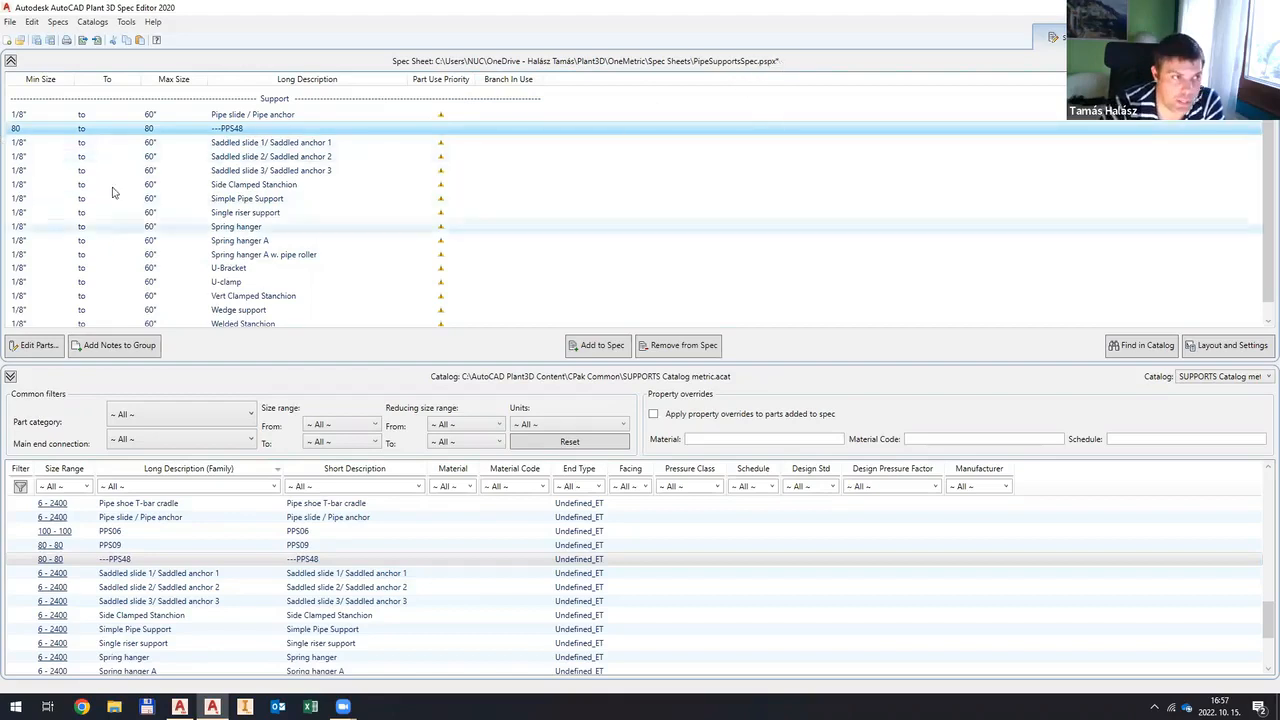
click(36, 41)
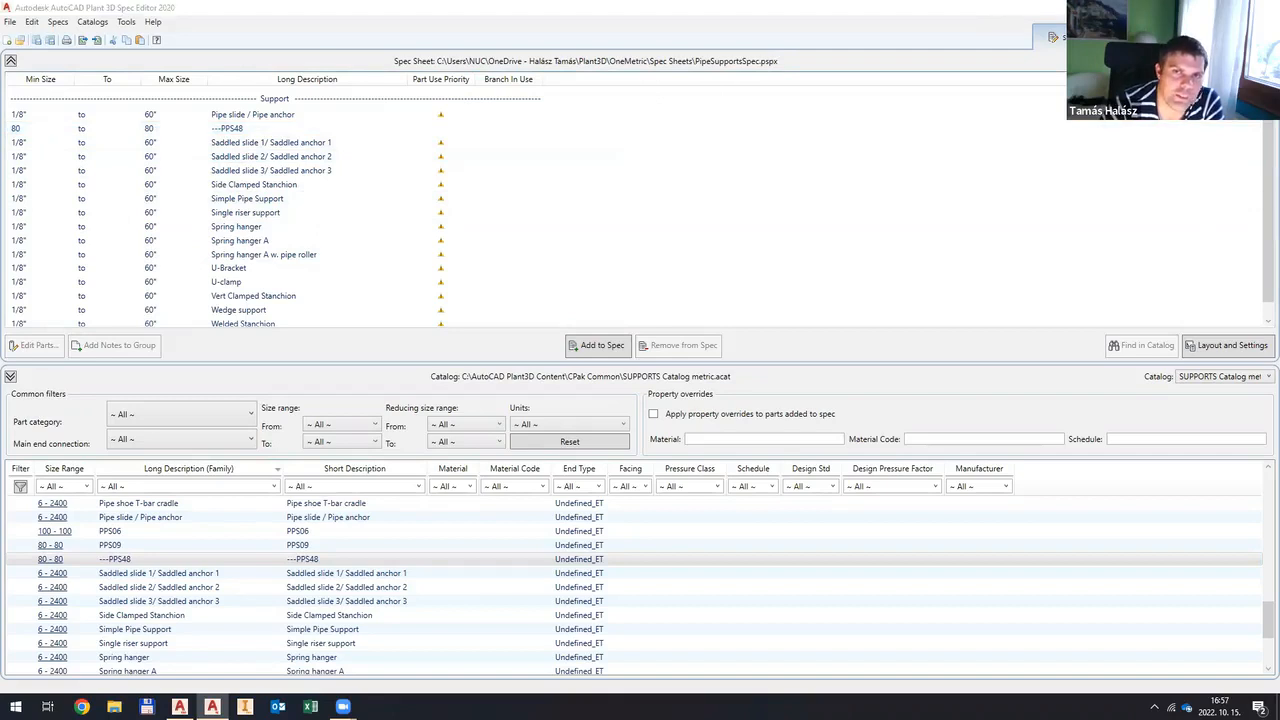
Step: Switch to AutoCAD Plant 3D and restart it, saving the changes to SupportWallTest.dwg when closing
click(1203, 7)
scroll(565, 341, down, 4)
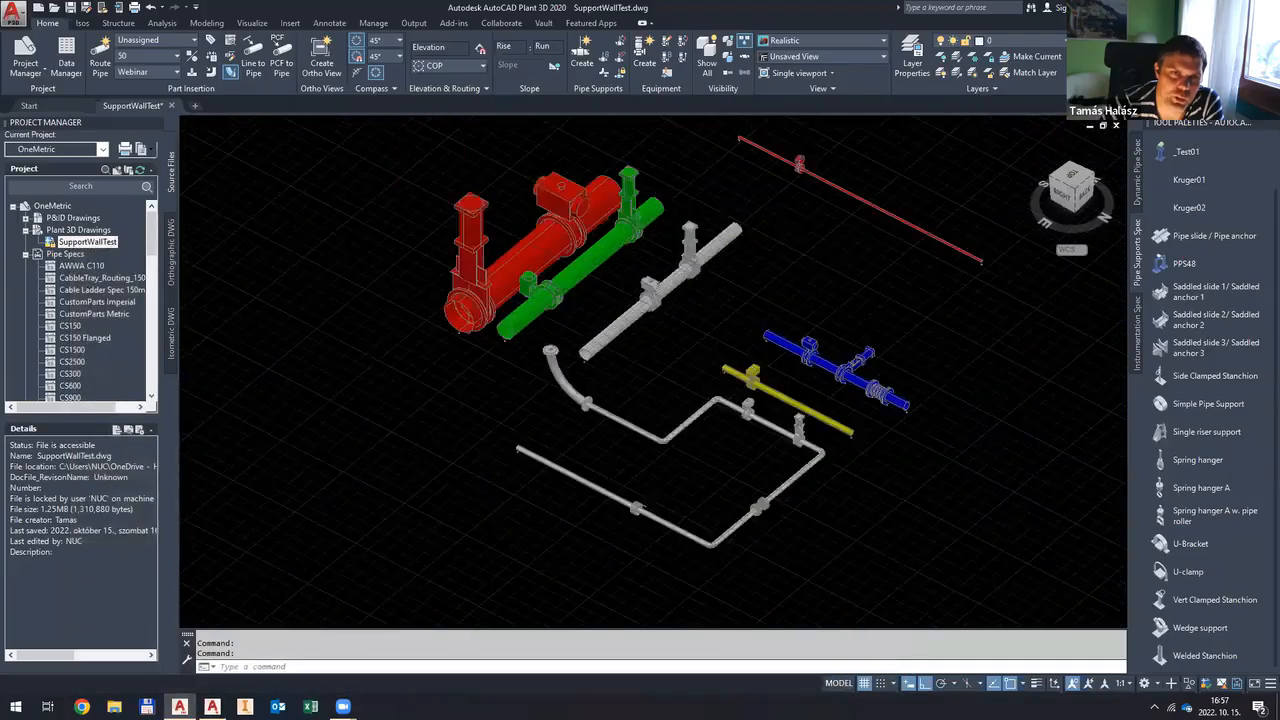
scroll(830, 280, up, 2)
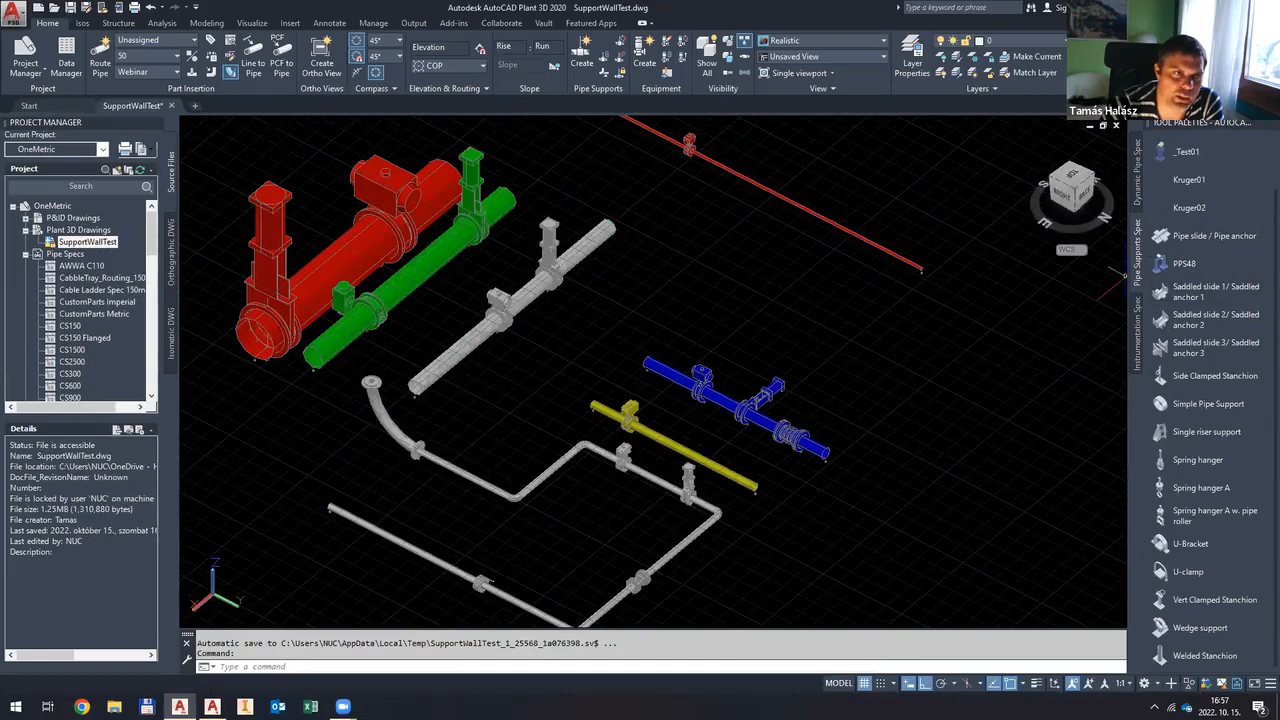
key(alt+F4)
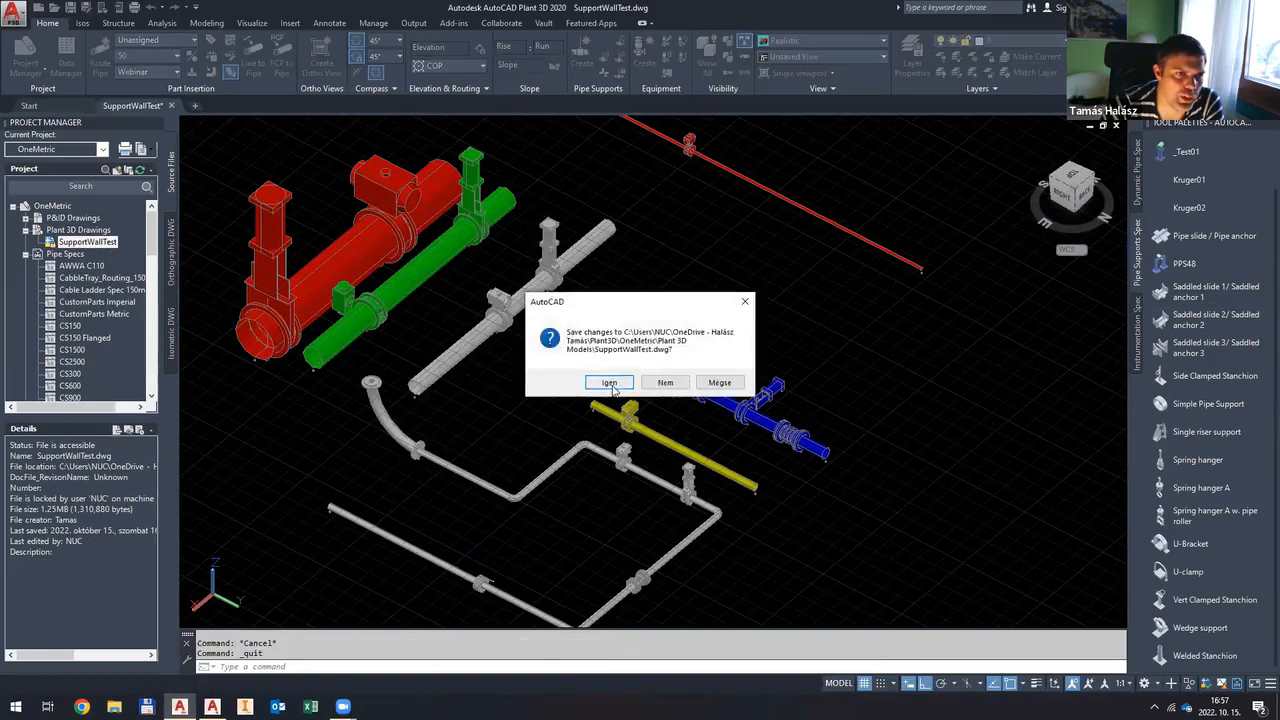
click(612, 383)
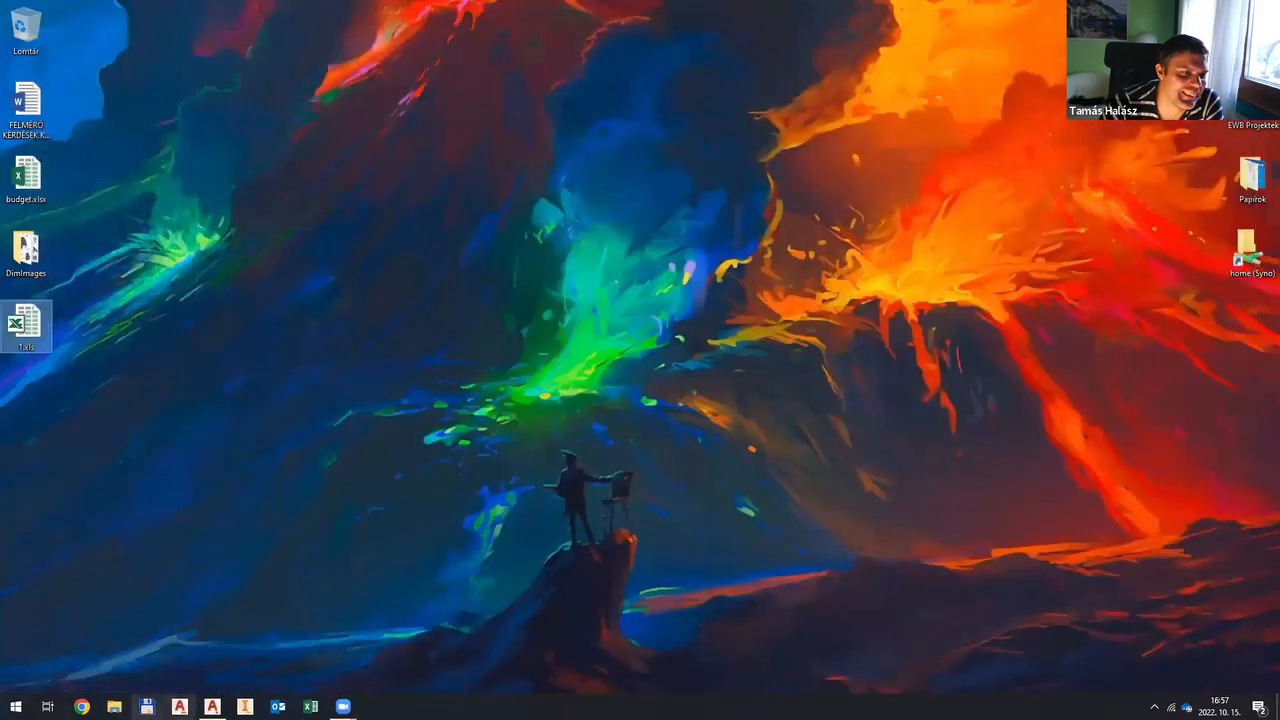
click(180, 706)
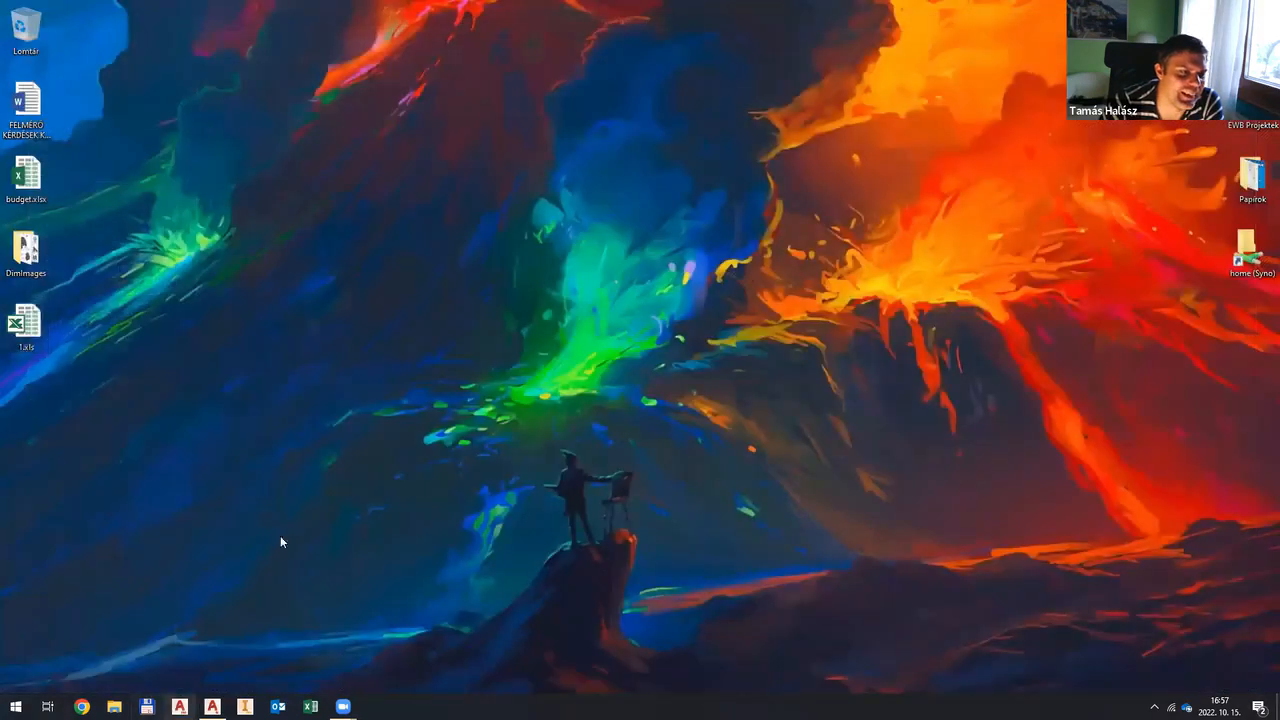
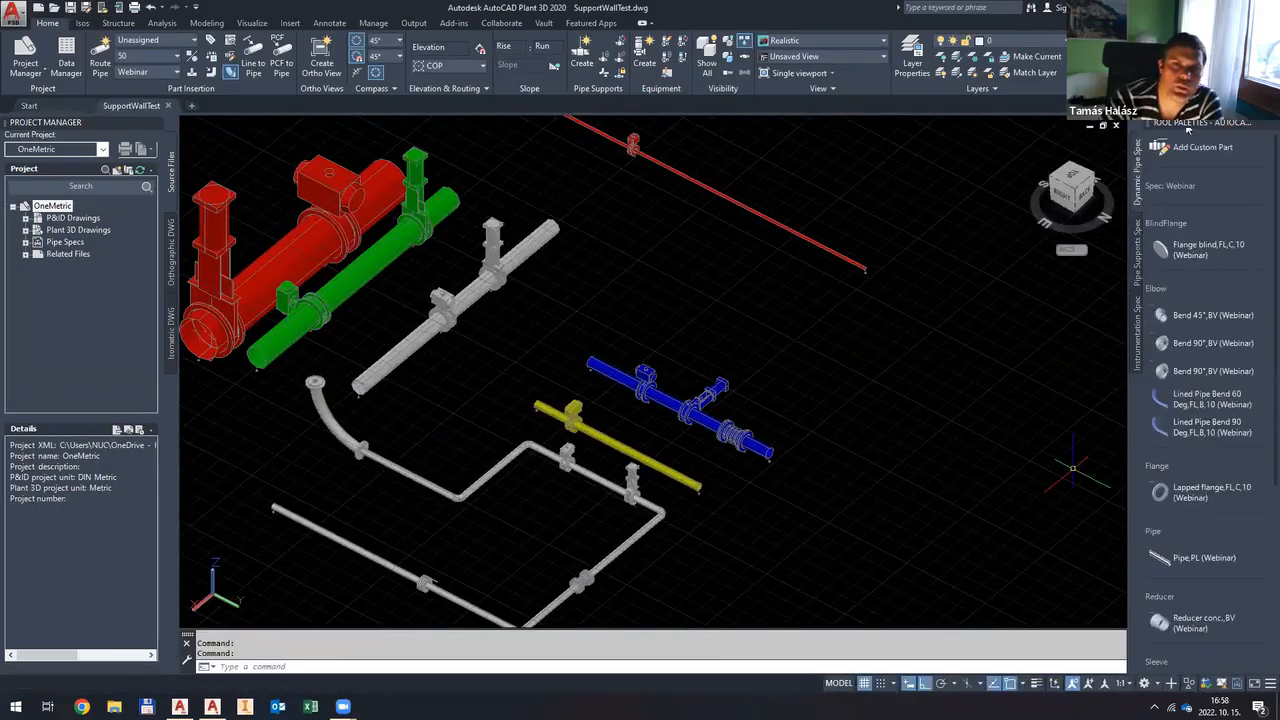
Step: Try to place a ---PPS48 support from the pipe supports spec near the yellow pipe
click(1138, 245)
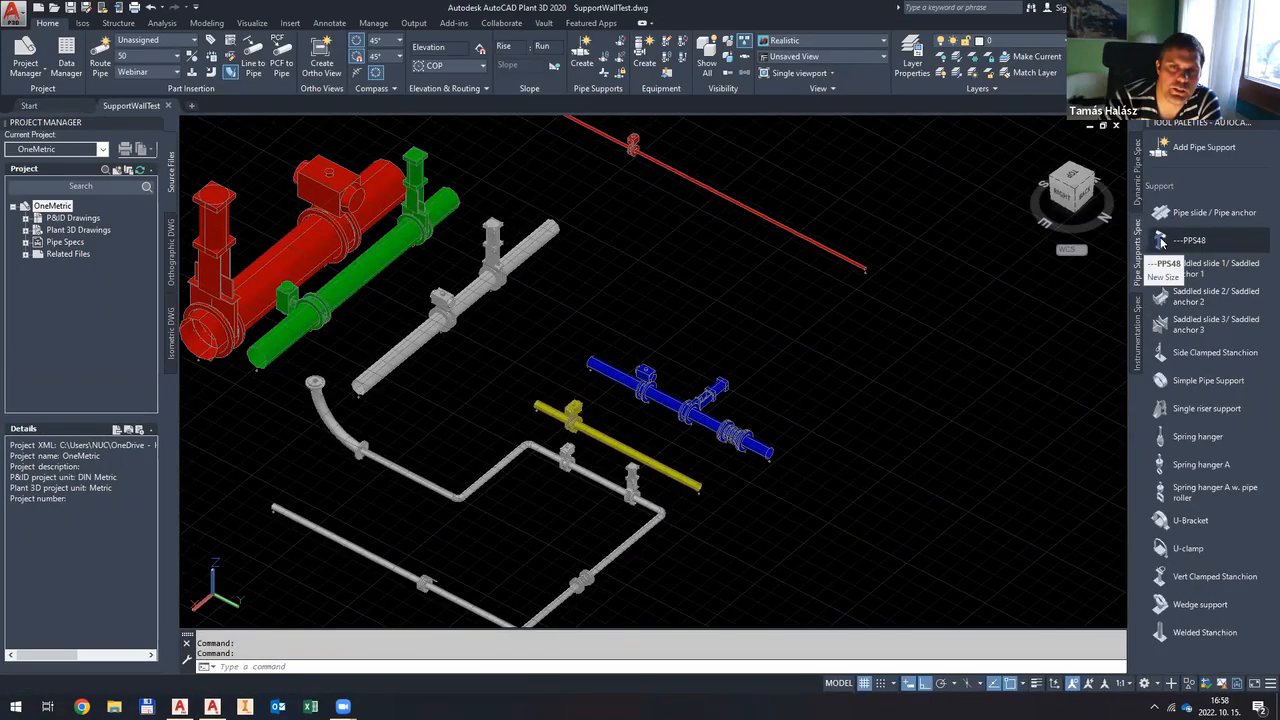
click(1161, 241)
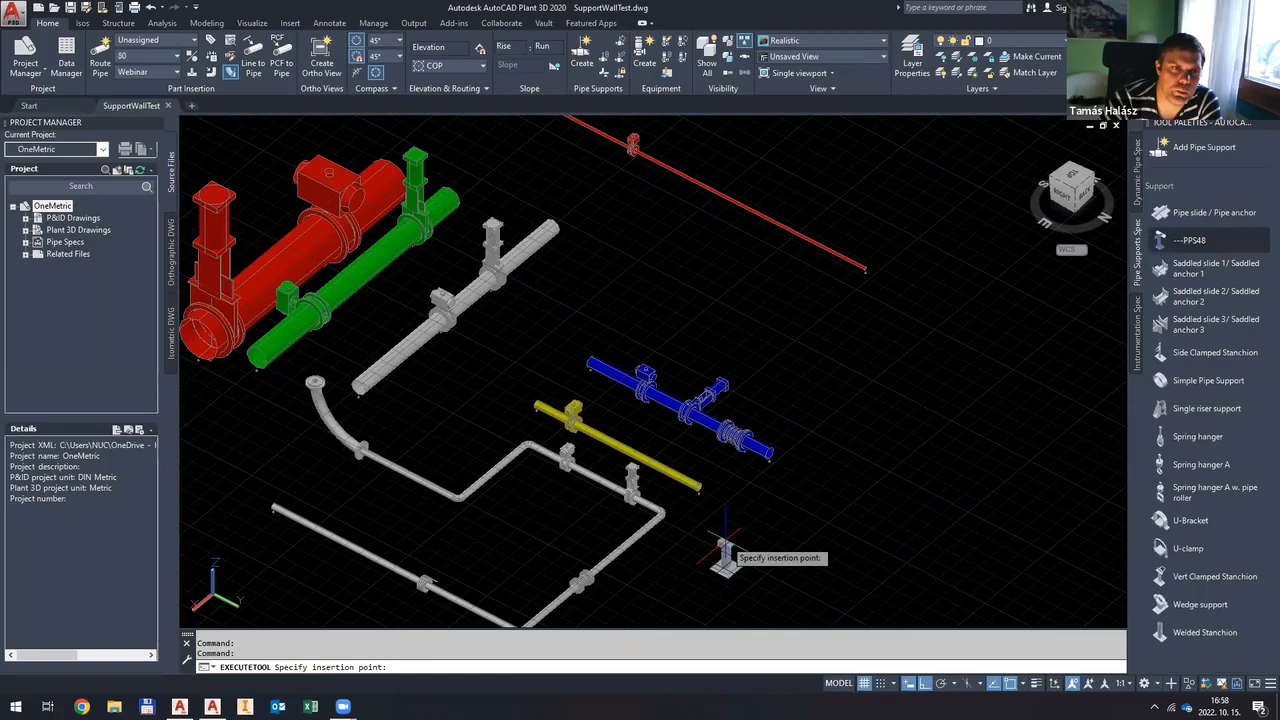
click(645, 460)
scroll(680, 470, up, 4)
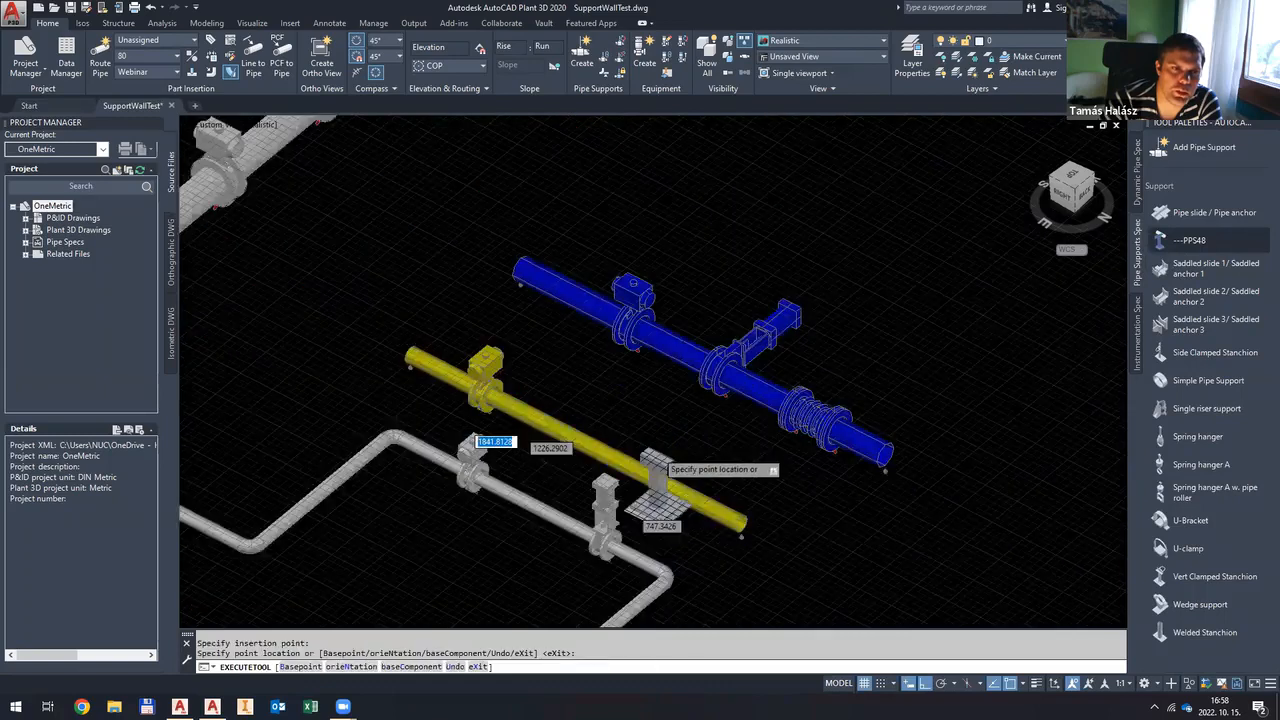
click(724, 480)
click(716, 380)
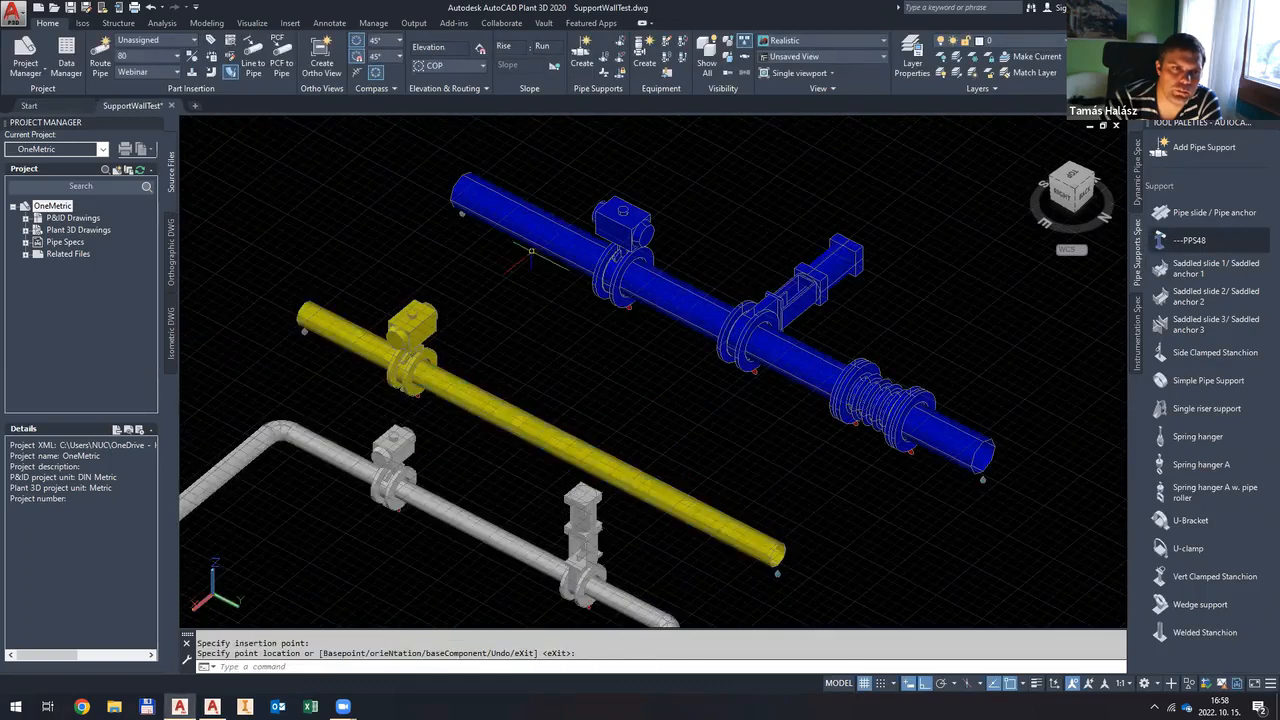
key(Escape)
key(Escape)
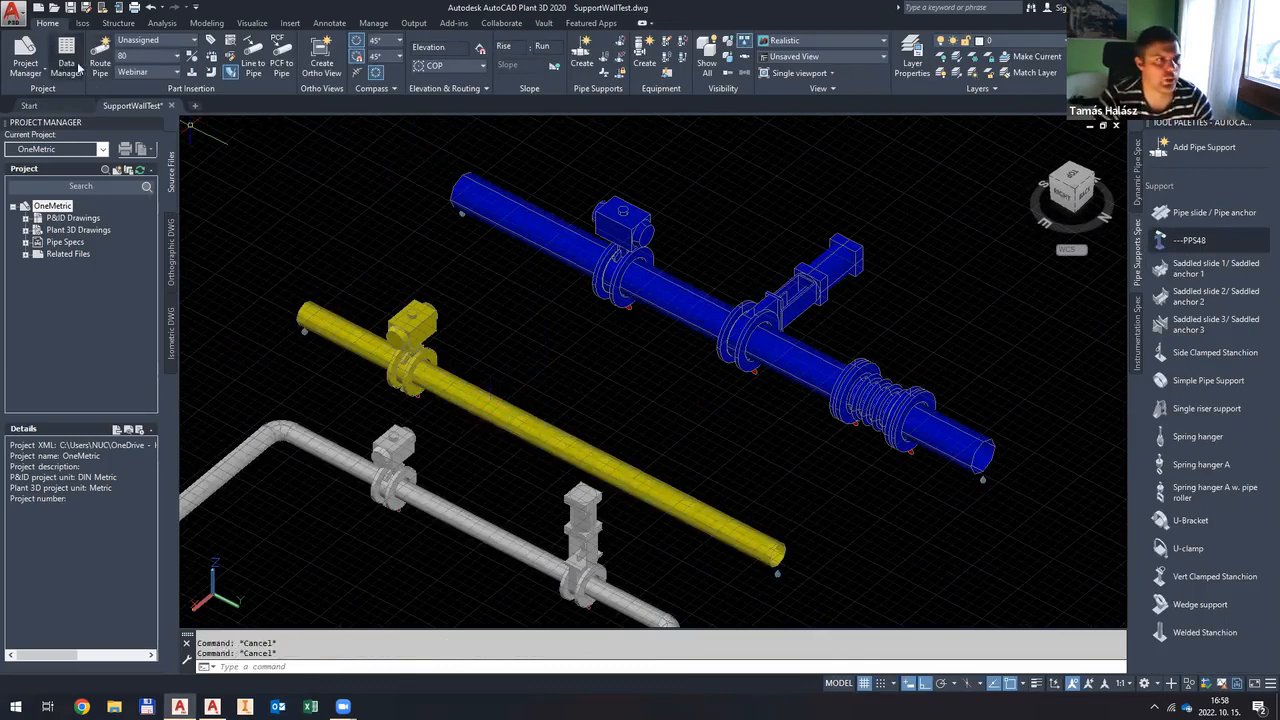
click(94, 62)
key(Escape)
Step: Place a ---PPS48 support under the grey pipe, between the flanged fitting and the elbow
scroll(767, 262, down, 6)
key(Escape)
scroll(628, 376, up, 3)
click(1165, 245)
scroll(650, 362, up, 3)
click(965, 418)
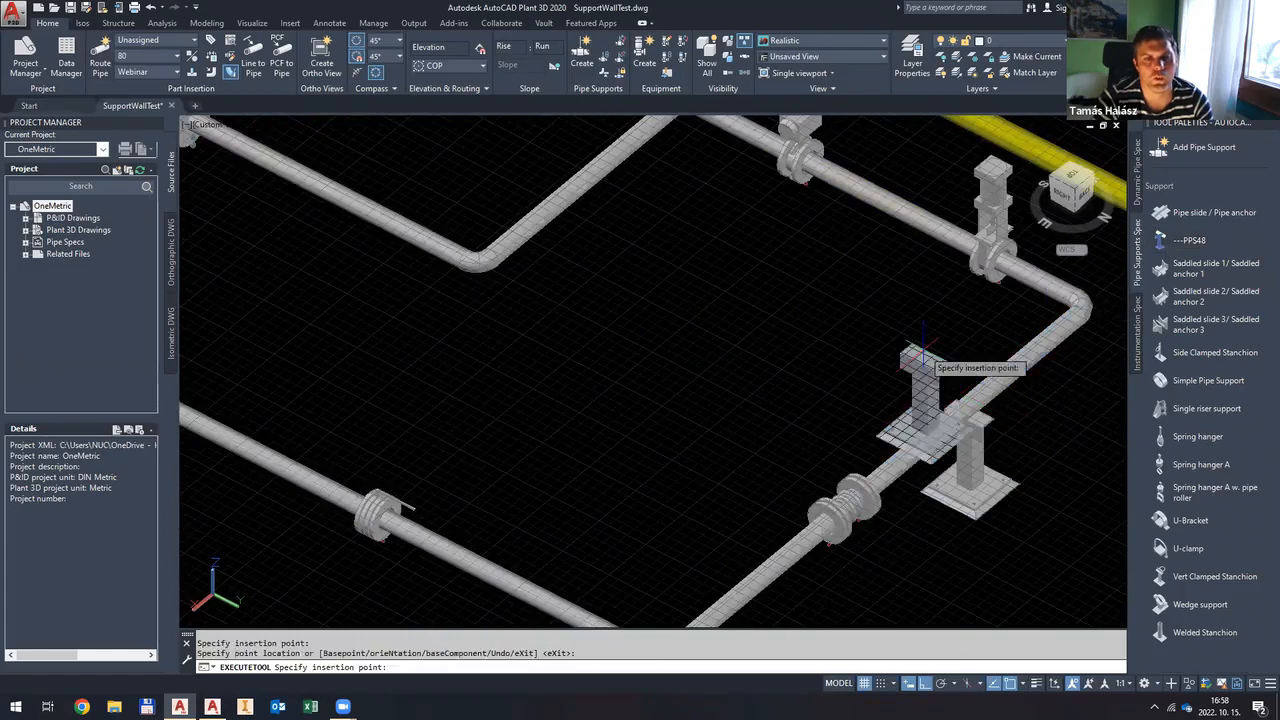
key(Escape)
key(Escape)
Step: Stretch the placed support's post longer at its base, and shorten it back to about 451 mm
shift+middle_drag(921, 412, 752, 488)
scroll(890, 488, up, 4)
click(768, 515)
scroll(834, 586, up, 2)
middle_drag(834, 586, 813, 571)
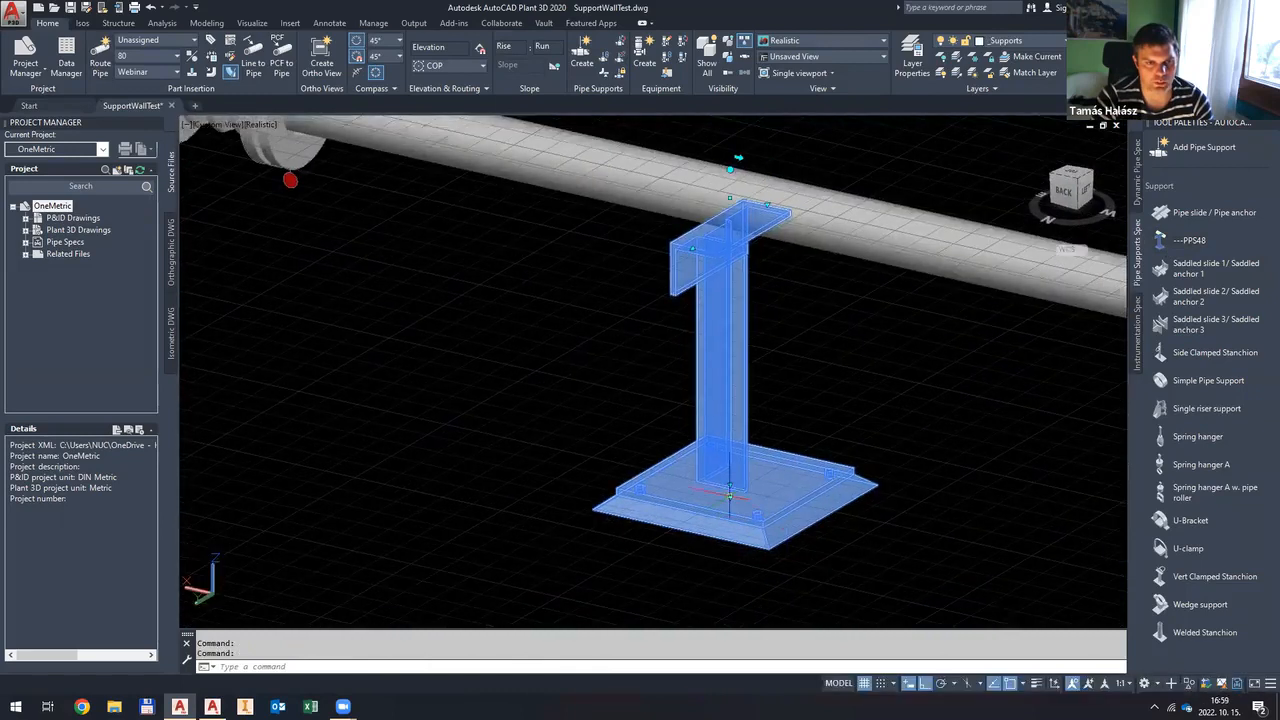
scroll(730, 485, down, 2)
click(732, 470)
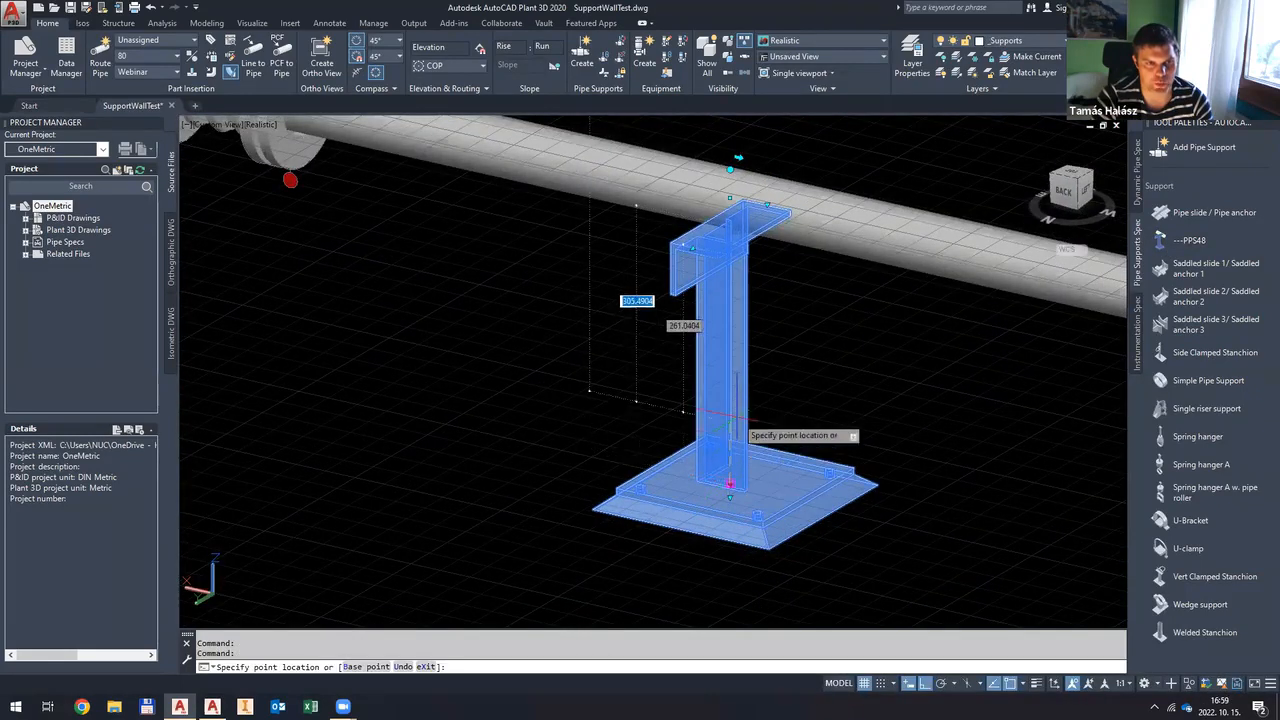
scroll(734, 455, down, 1)
scroll(732, 463, down, 2)
click(733, 528)
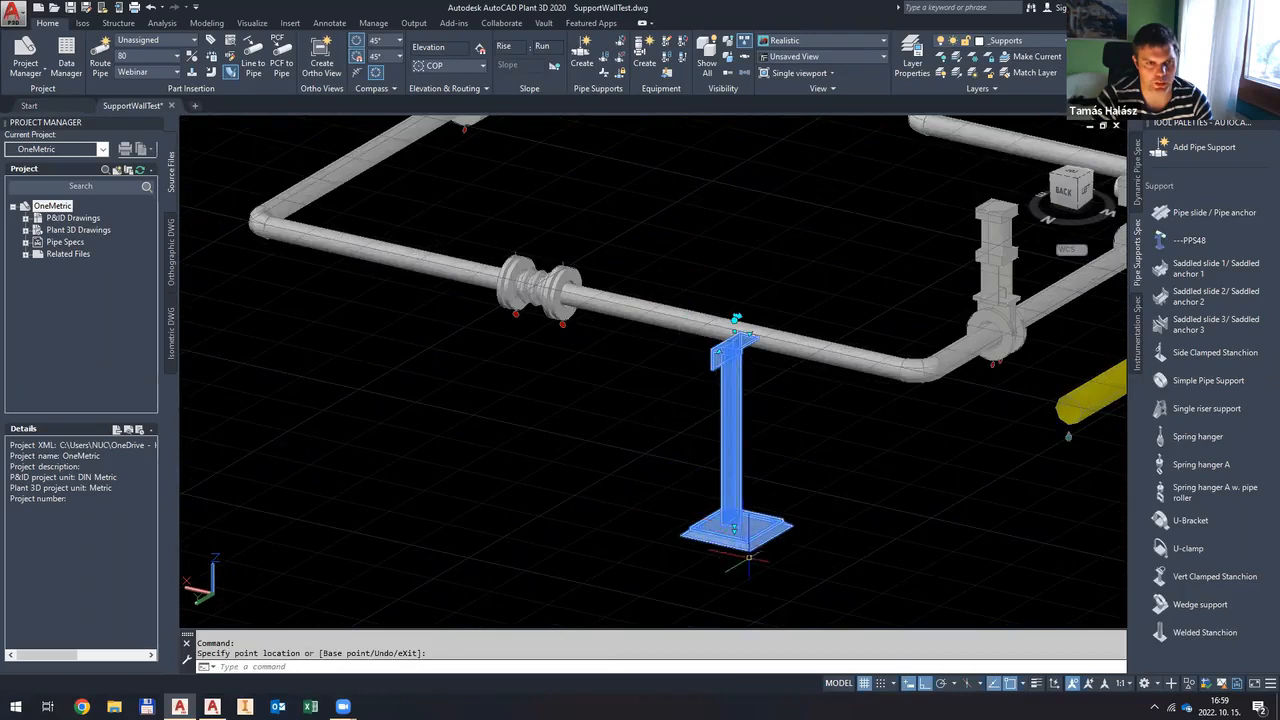
click(734, 526)
click(736, 470)
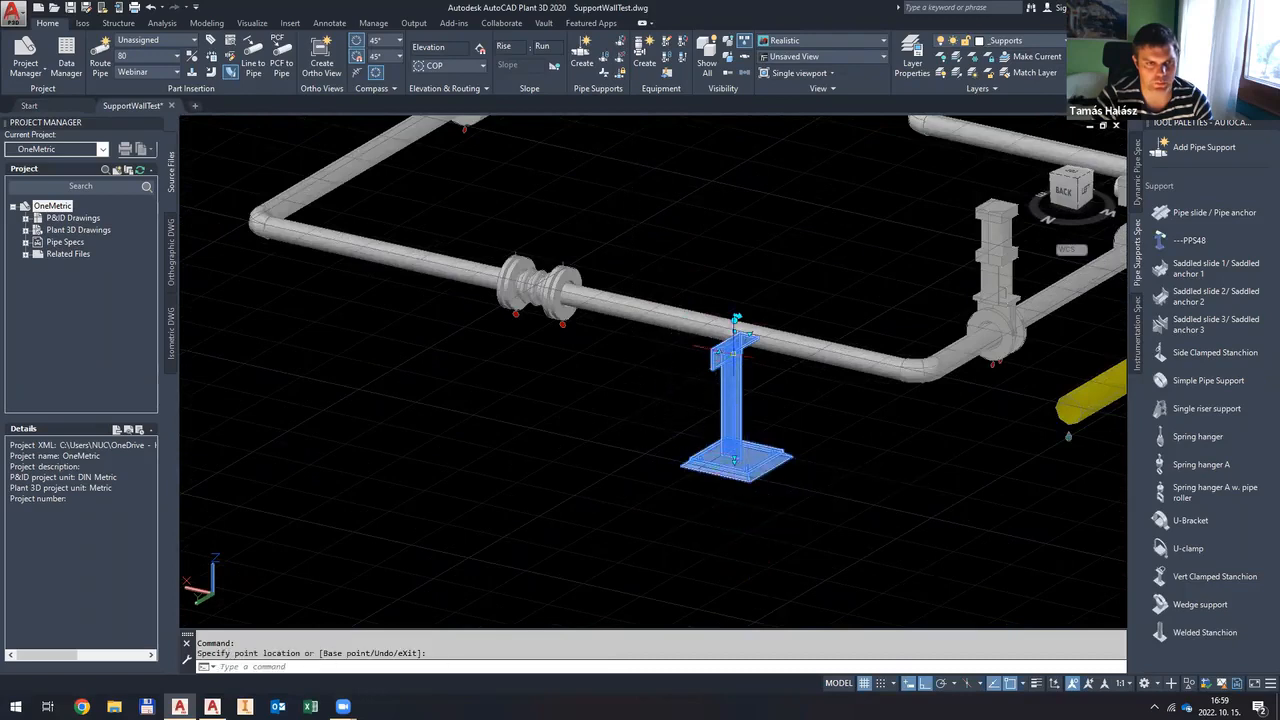
Step: Stretch both ends of the support's crossbeam to arm lengths of about 369 mm and 231 mm
scroll(750, 334, up, 3)
shift+middle_drag(754, 341, 768, 364)
key(Escape)
click(740, 393)
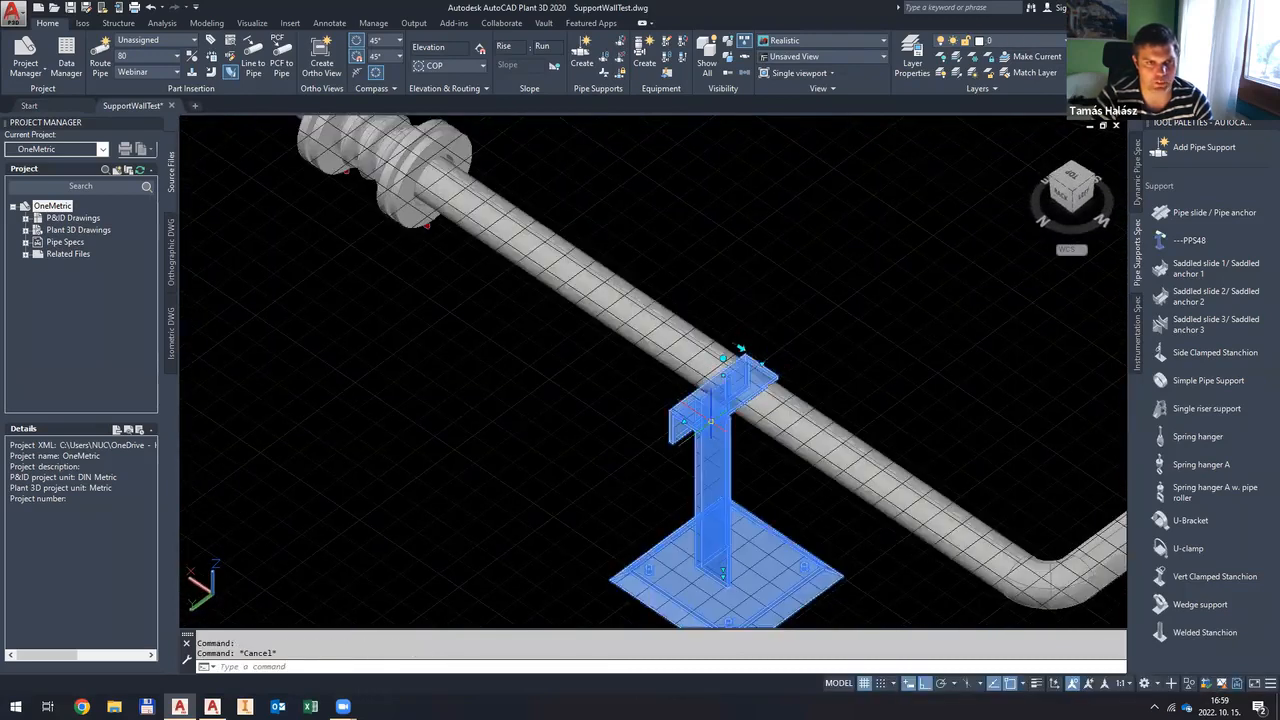
click(770, 361)
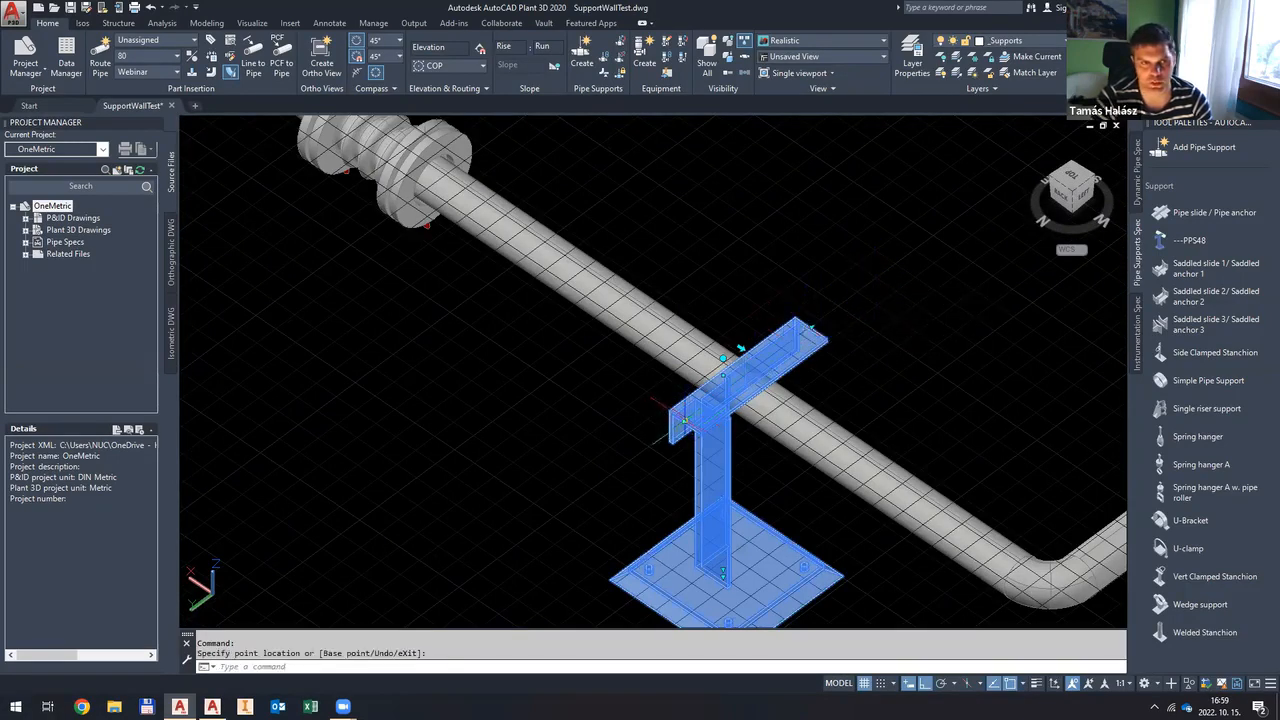
key(Escape)
scroll(720, 445, down, 5)
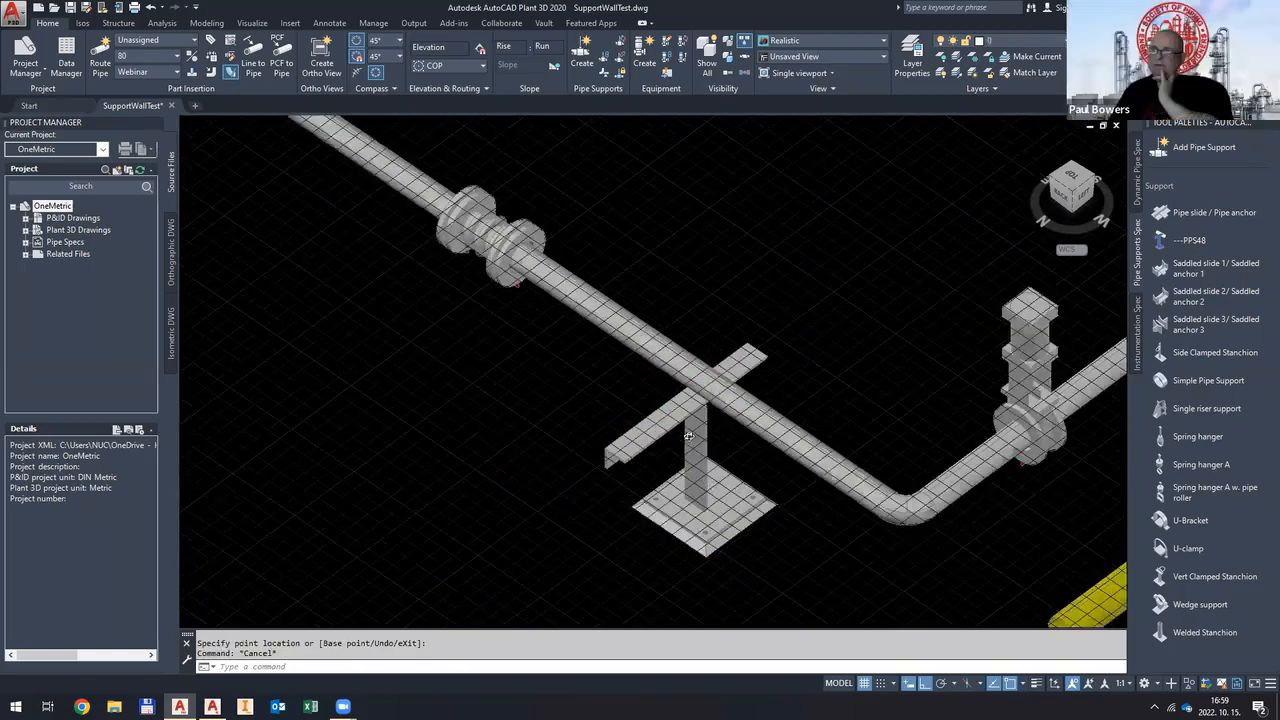
shift+middle_drag(721, 445, 1238, 372)
middle_drag(1020, 593, 942, 547)
middle_drag(908, 528, 873, 508)
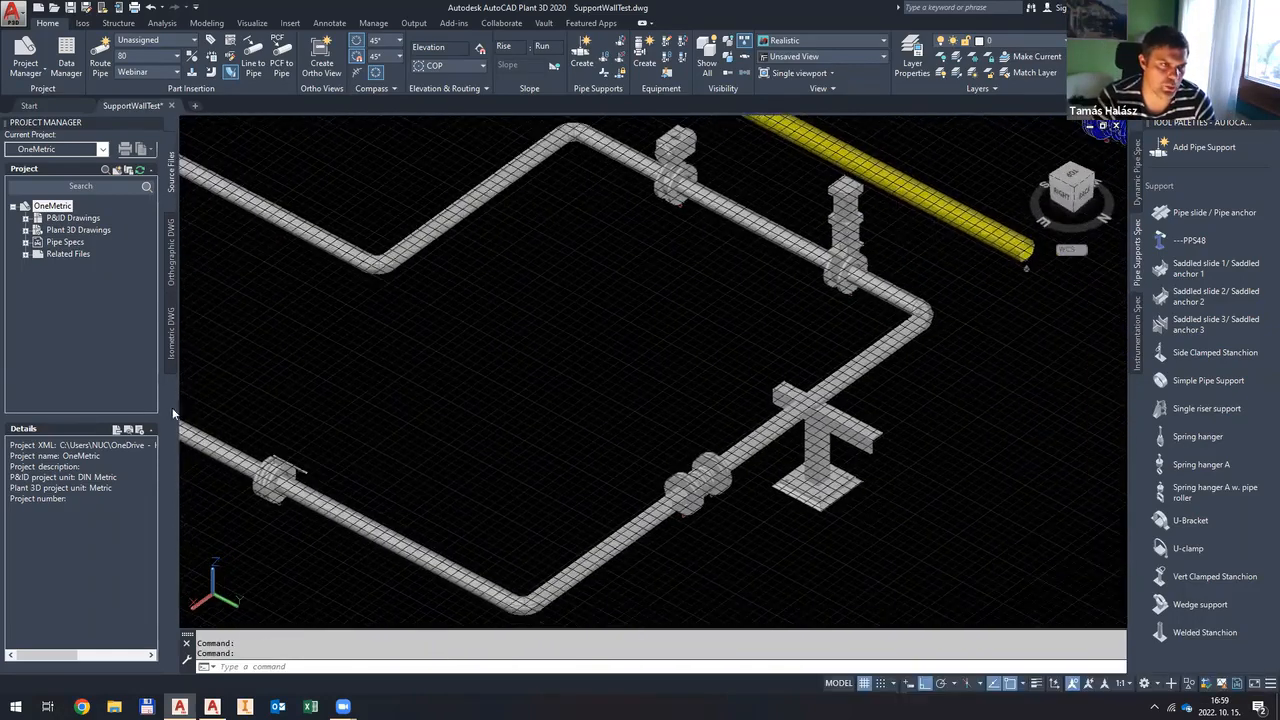
Step: Remove the support's base plate and grout by setting its BP and GR dimensions to 0
scroll(840, 505, up, 5)
double_click(828, 474)
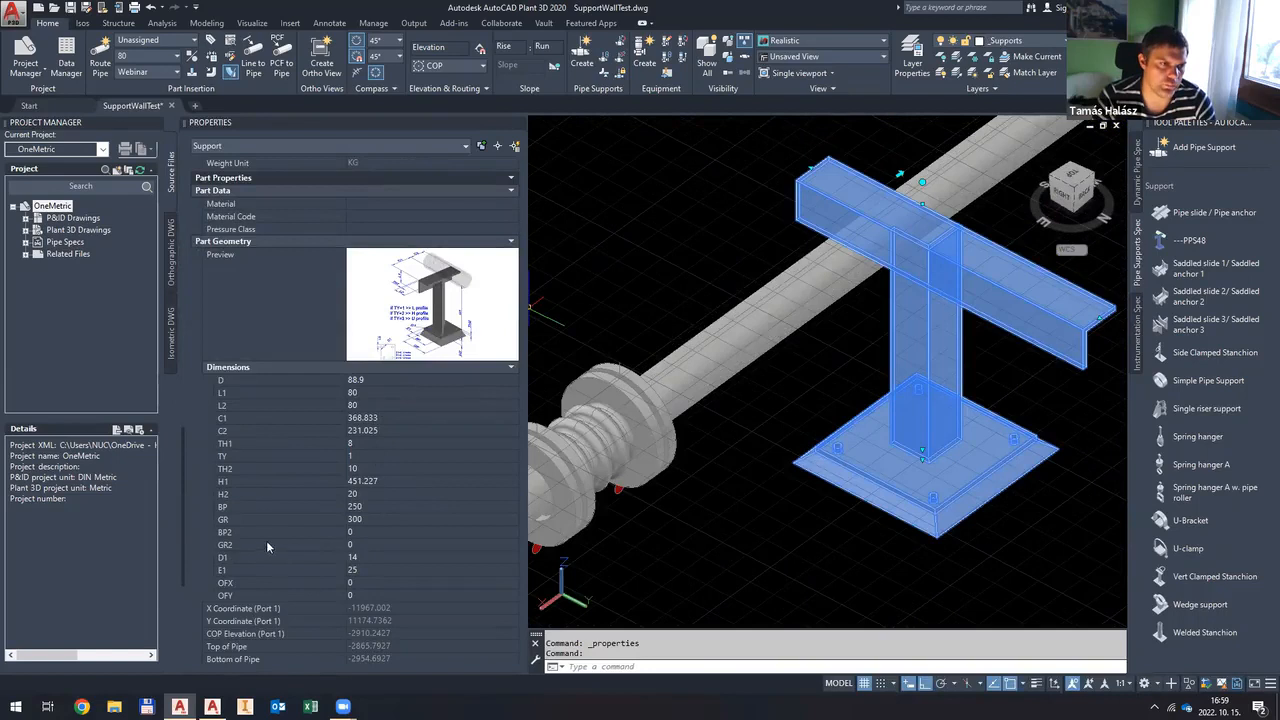
click(368, 508)
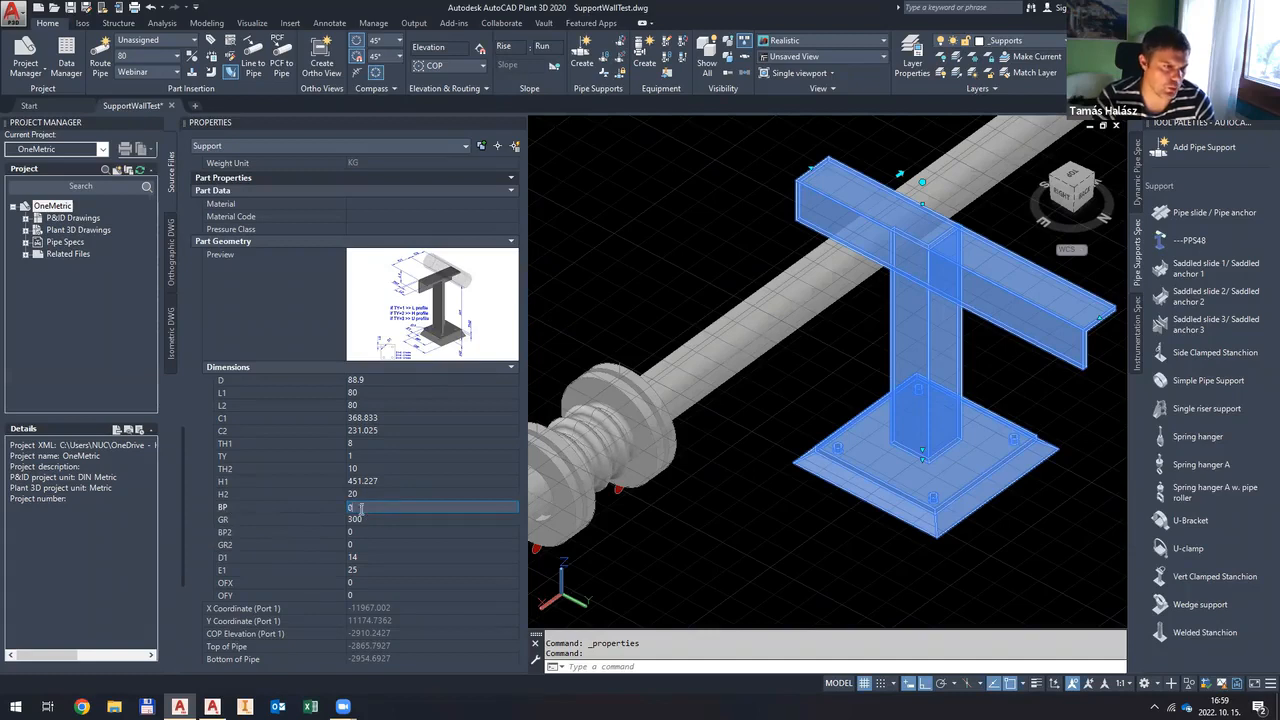
text(0)
click(370, 520)
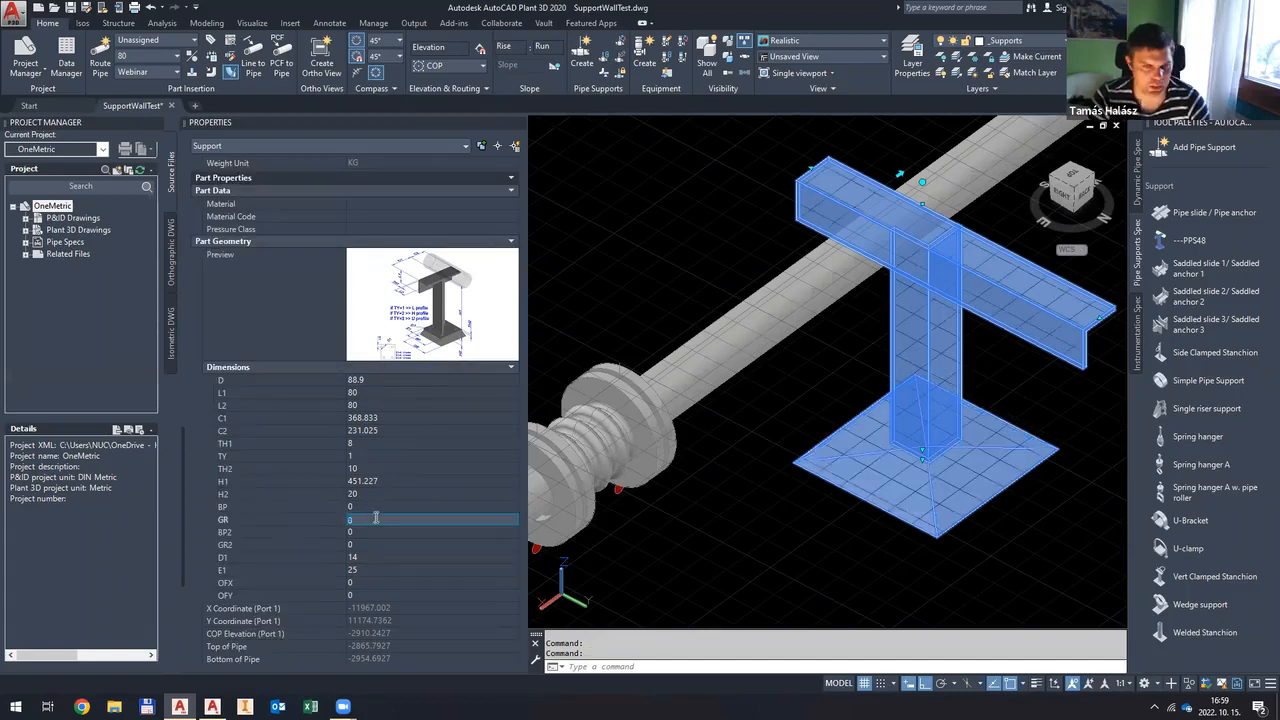
click(386, 507)
key(Escape)
scroll(863, 443, down, 3)
shift+middle_drag(747, 441, 590, 440)
scroll(795, 452, down, 4)
scroll(872, 515, up, 3)
click(810, 461)
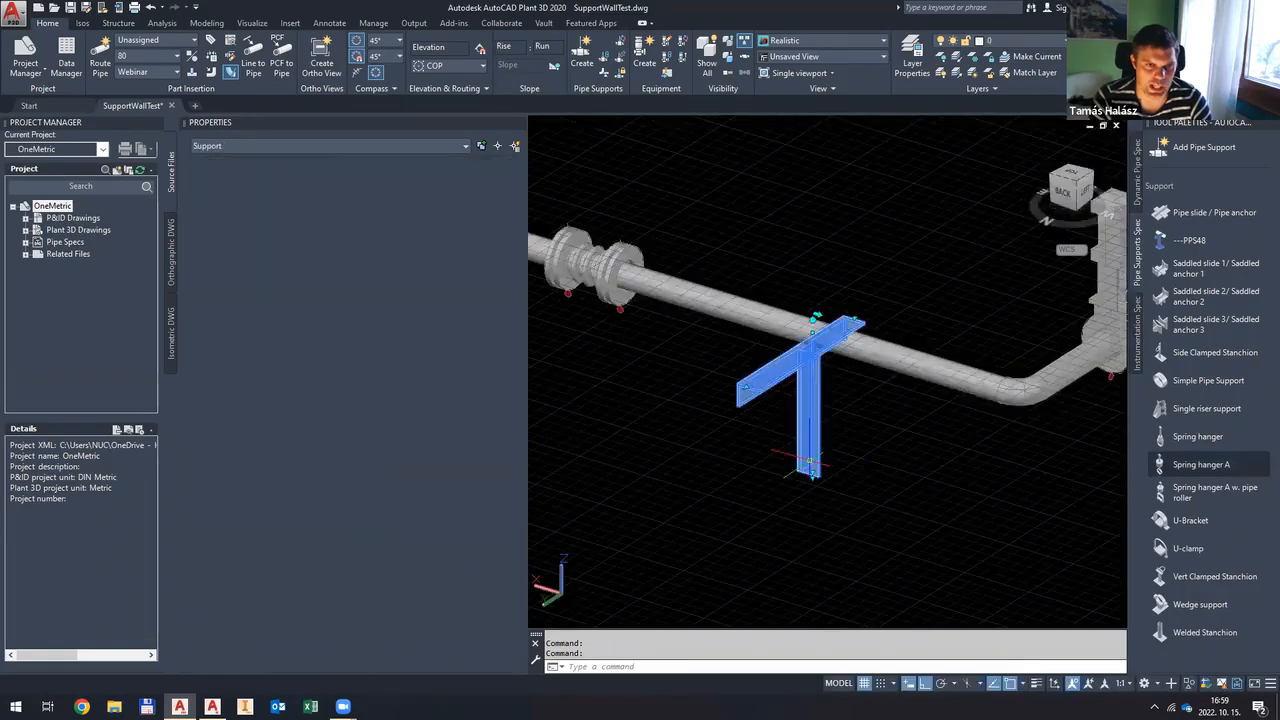
click(812, 470)
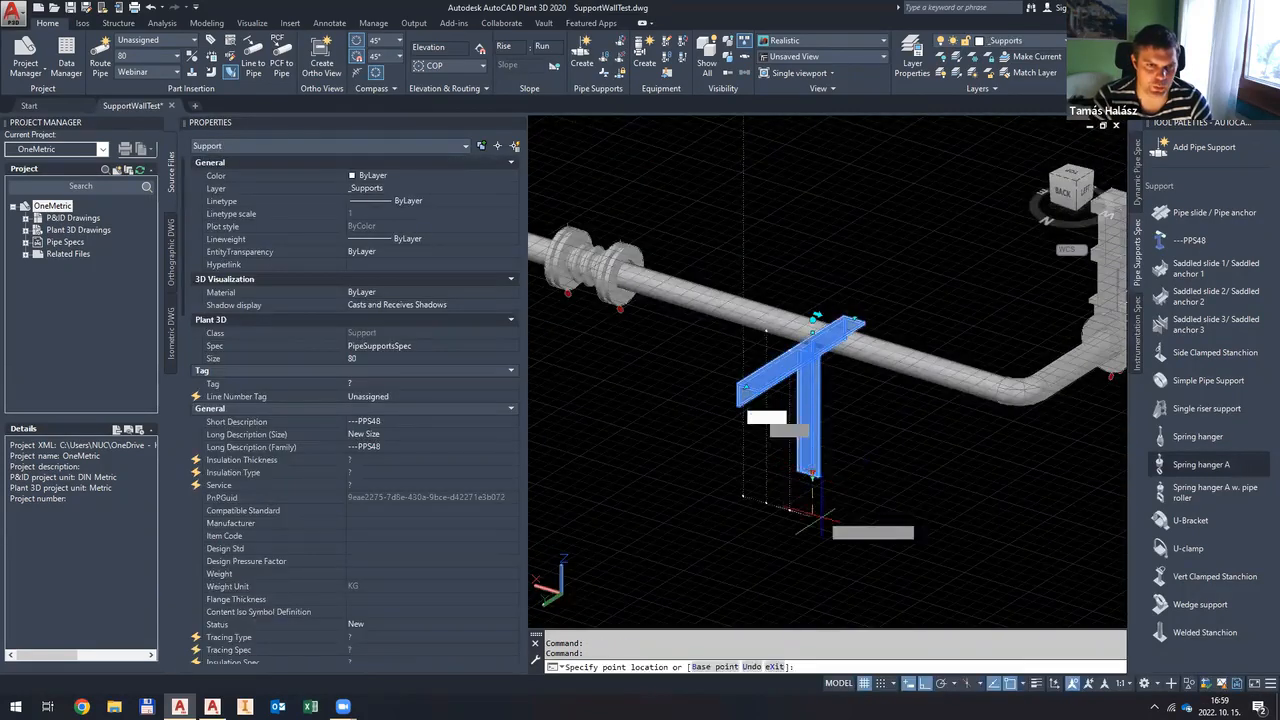
key(Escape)
shift+middle_drag(880, 476, 805, 470)
scroll(893, 245, down, 5)
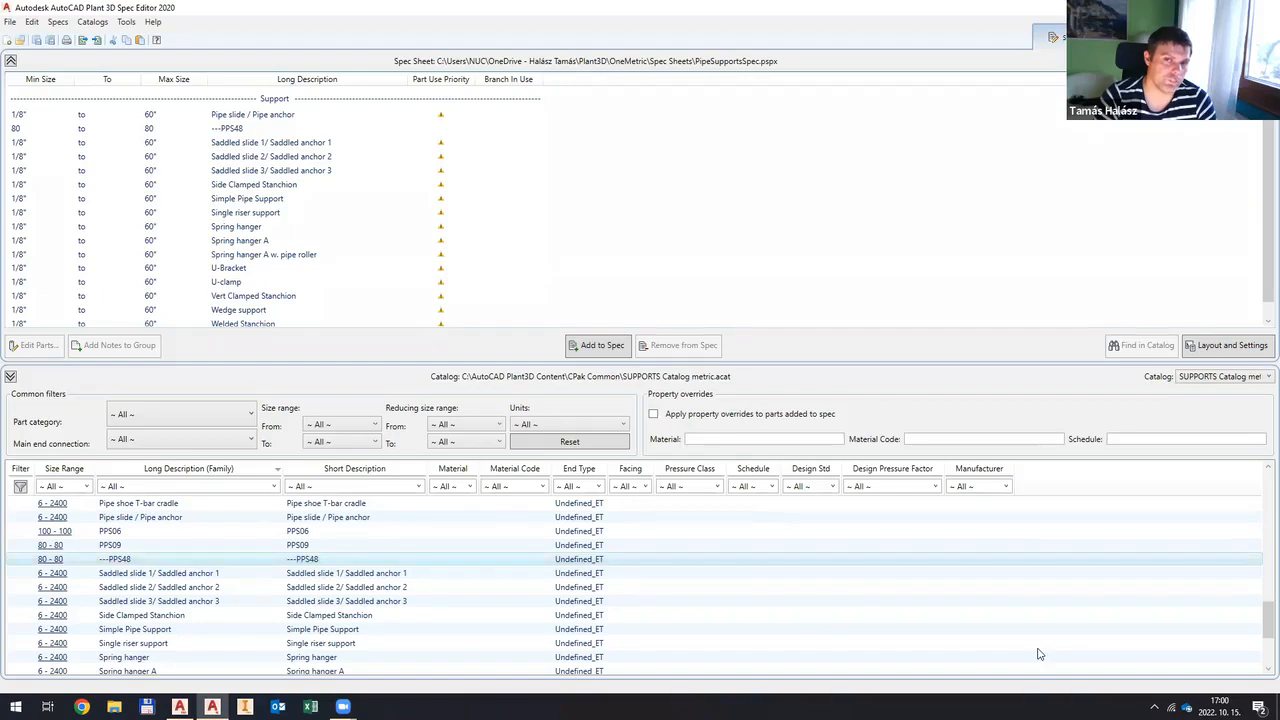
Step: In the Spec Editor, open the catalog PYTHON_CABLE_TRAY_SAMPLE.pcat from CPak Common\Python_Cable_Tray\V2-02\Sample_Catalog
click(1202, 382)
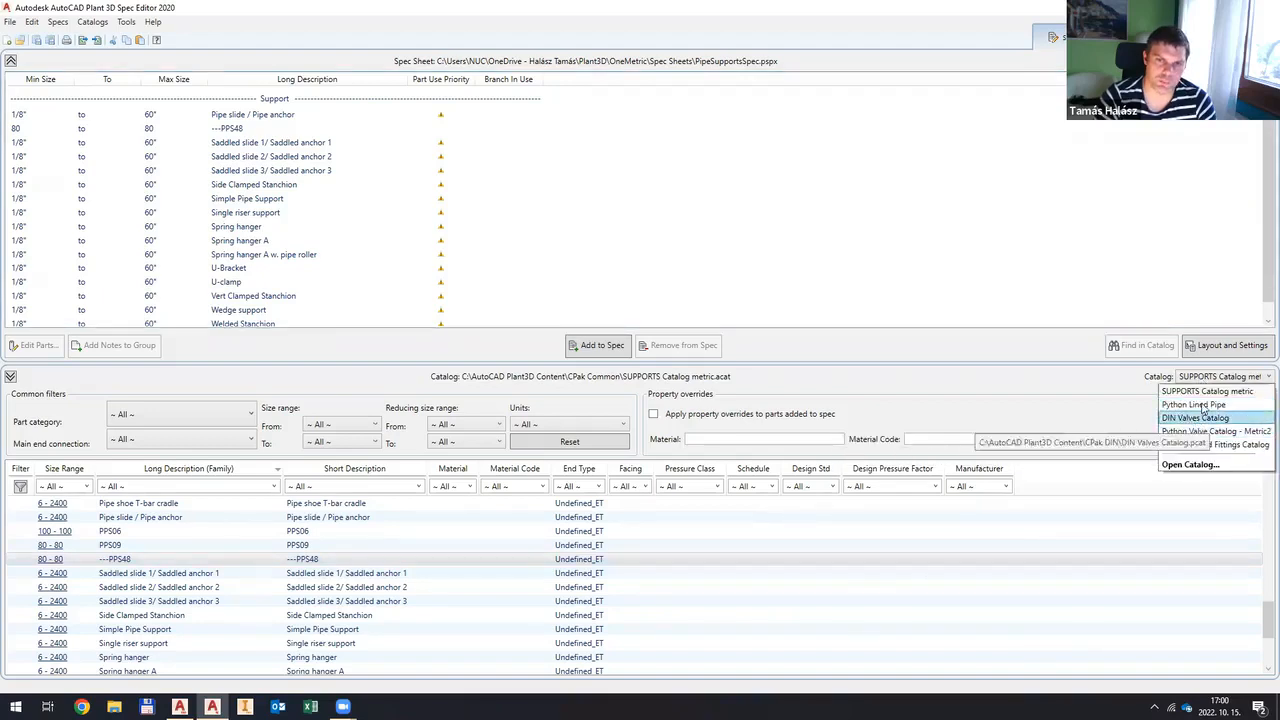
click(1194, 465)
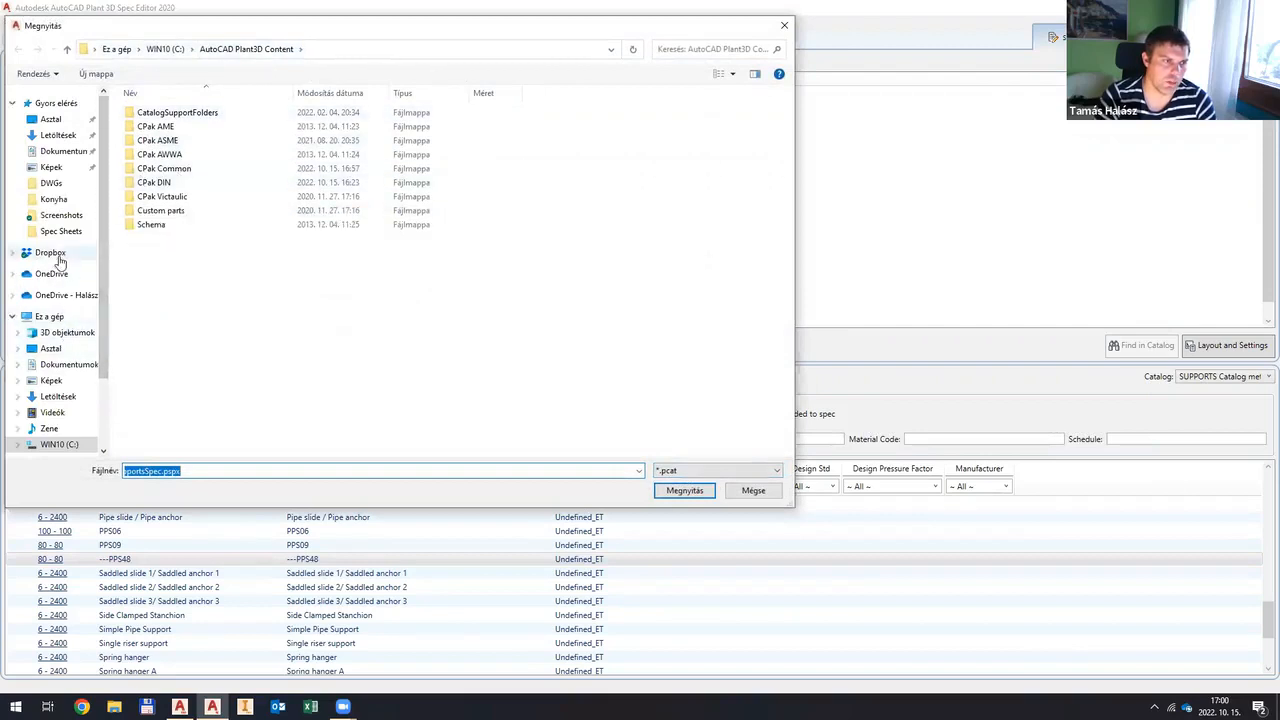
double_click(185, 170)
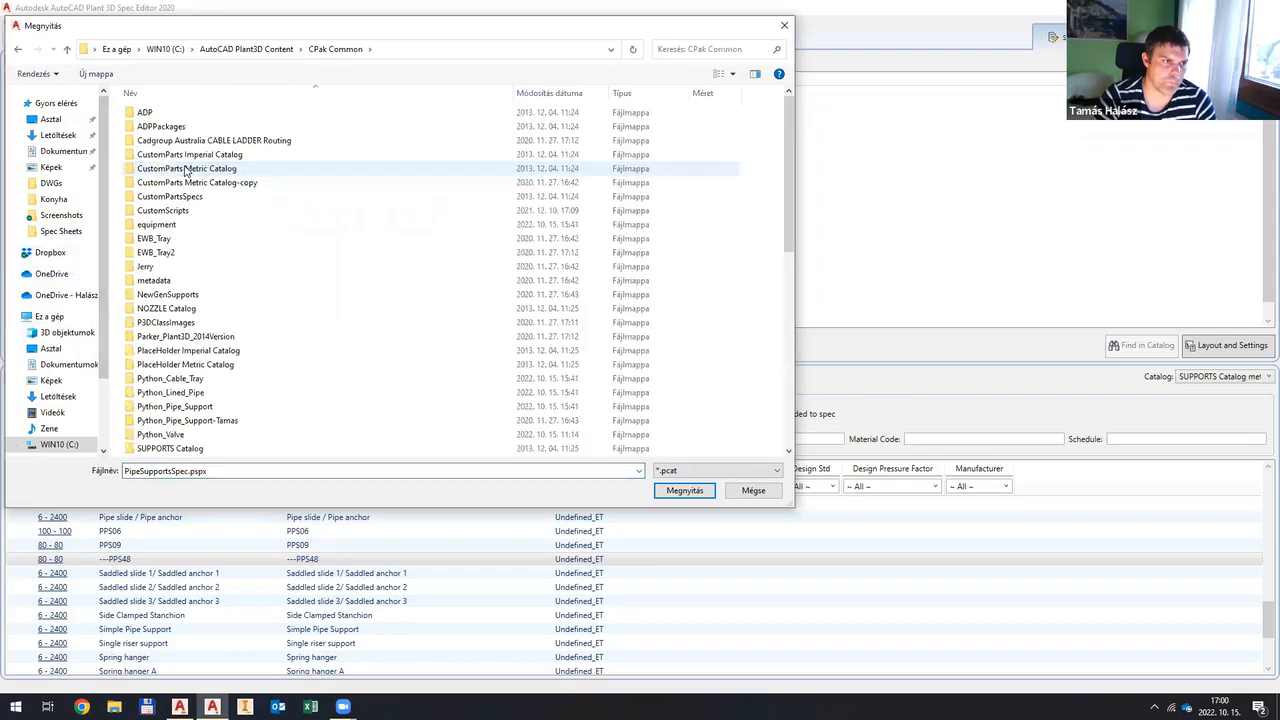
double_click(205, 379)
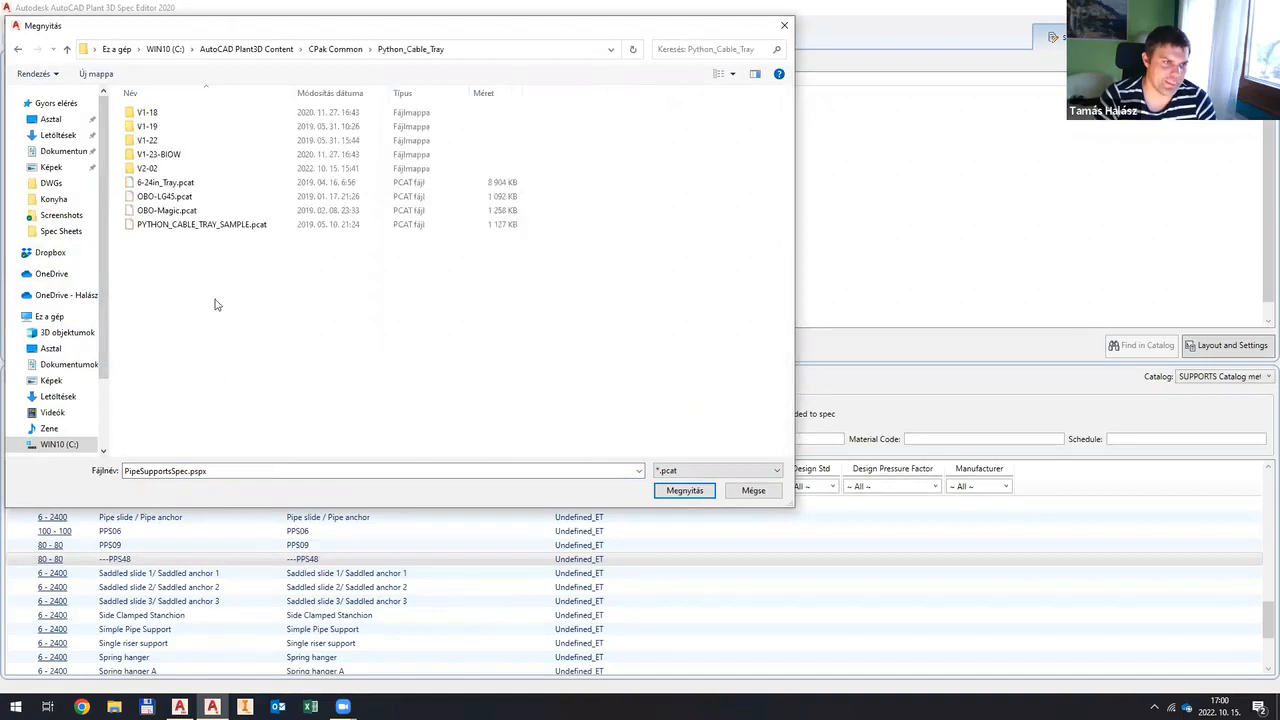
double_click(175, 168)
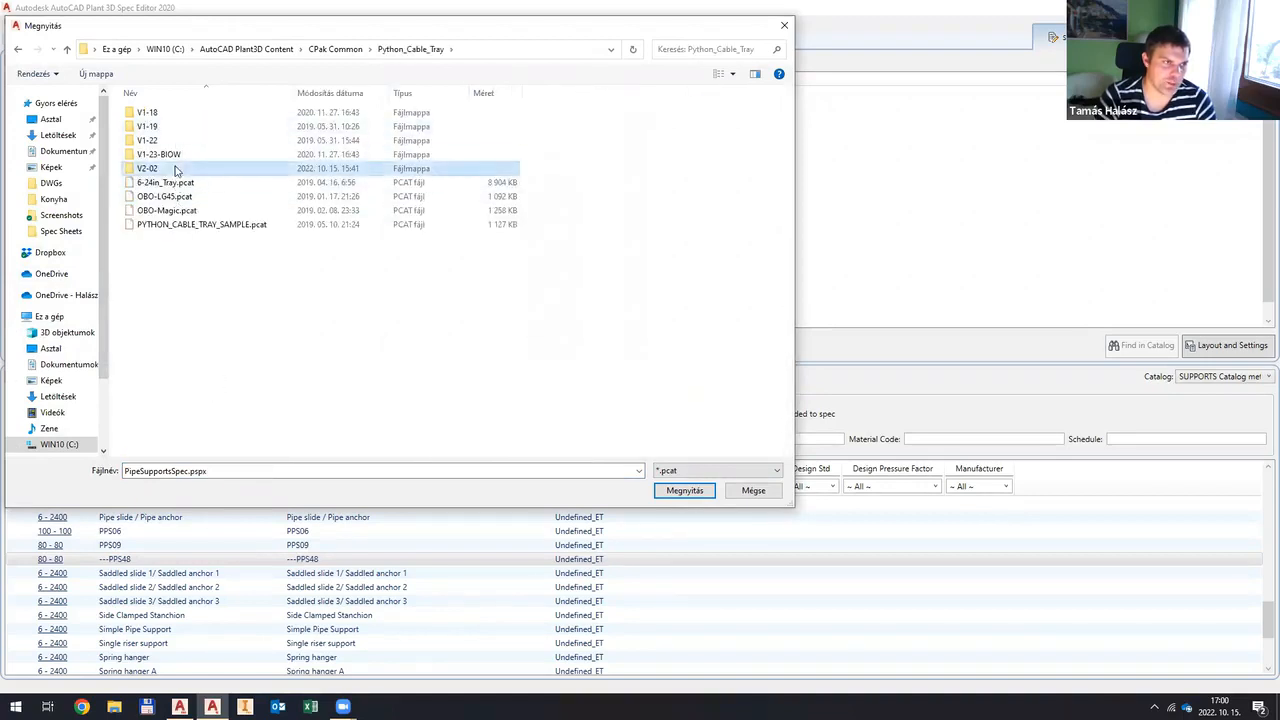
double_click(175, 142)
click(178, 116)
double_click(178, 116)
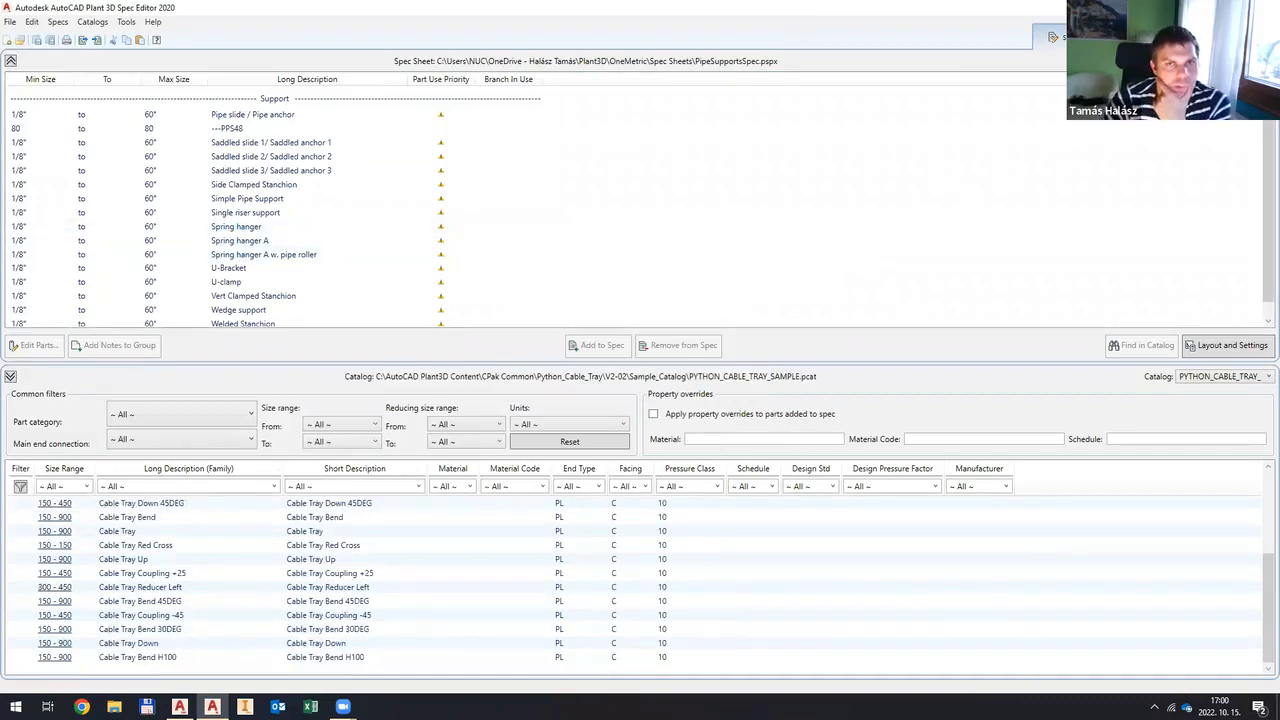
Step: Examine the size parameters and dimension drawings of the Cable Tray and Cable Tray Tee components in the catalog editor
click(1225, 37)
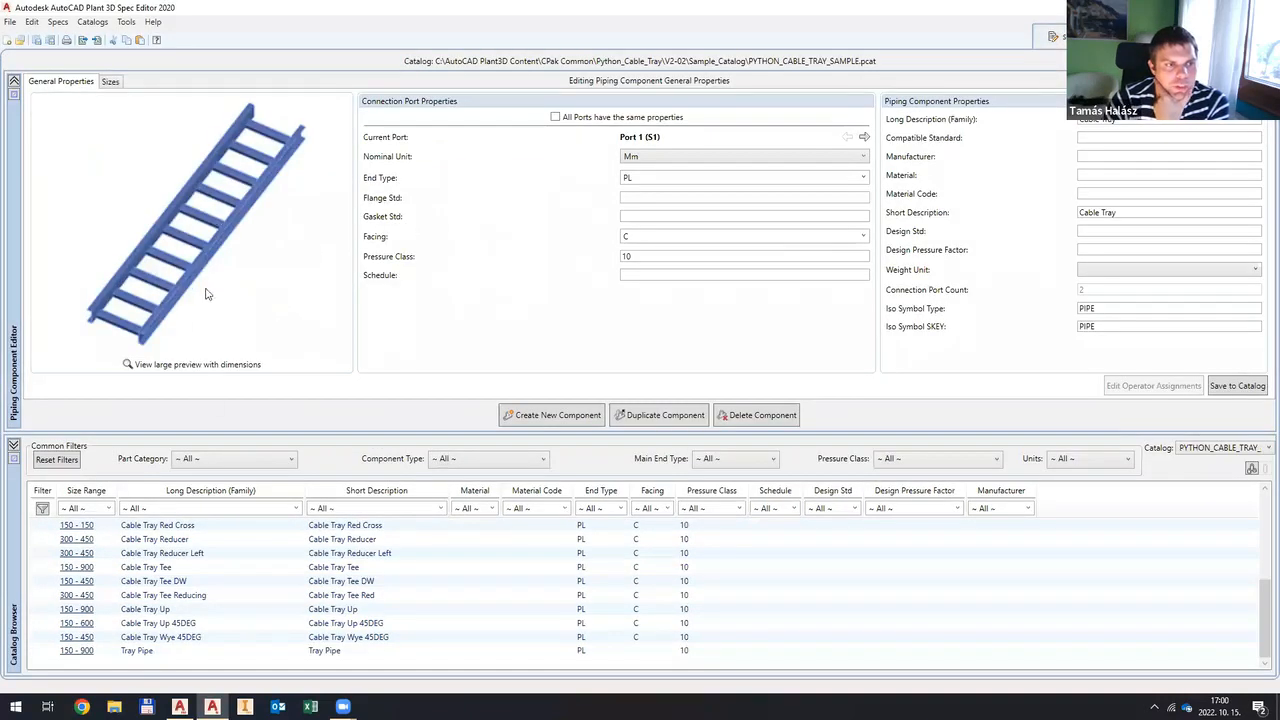
click(110, 81)
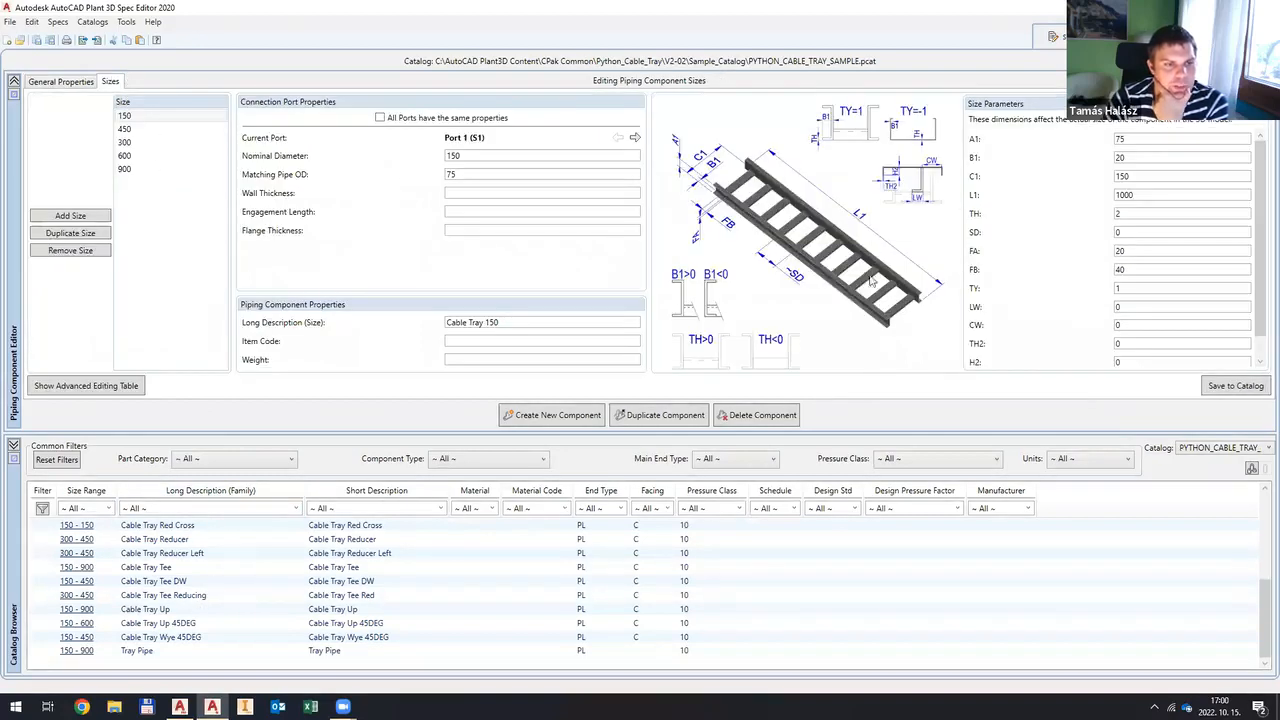
click(206, 568)
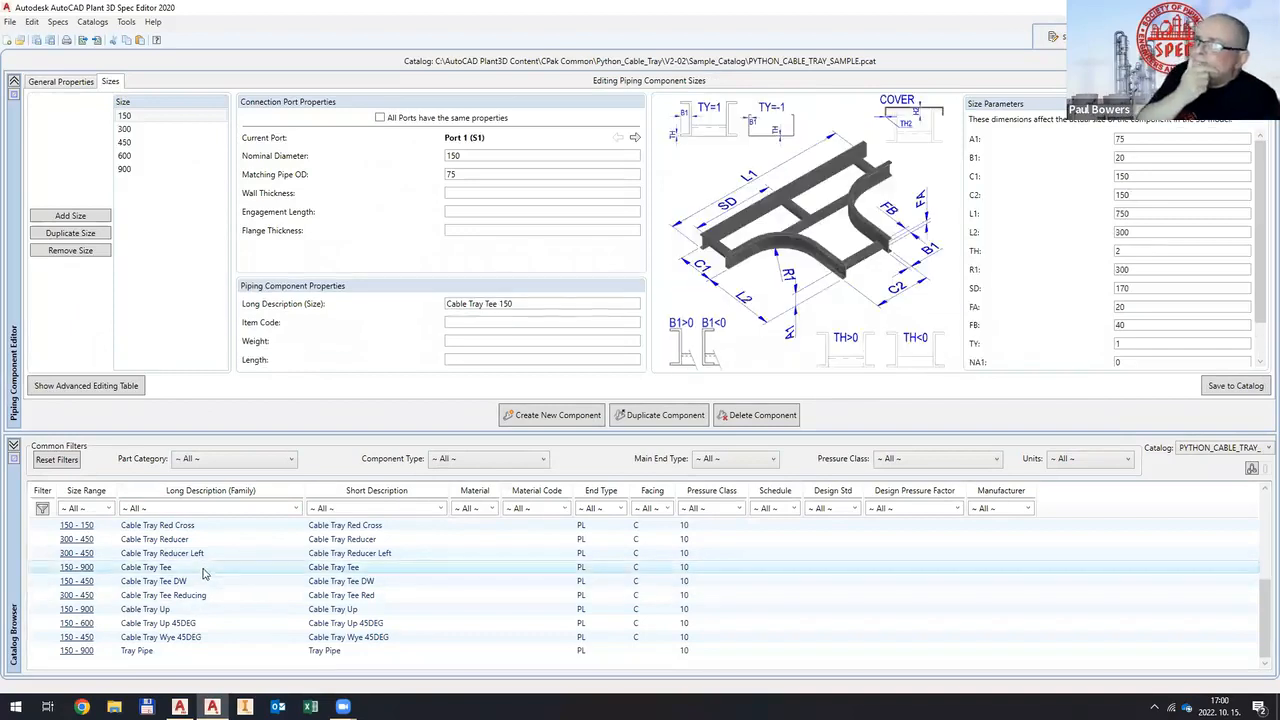
Step: Examine the size parameters and dimension drawings of the Cable Tray Reducer, Cross, Bend variants, straight Cable Tray and Coupling in the catalog editor
click(207, 555)
click(206, 540)
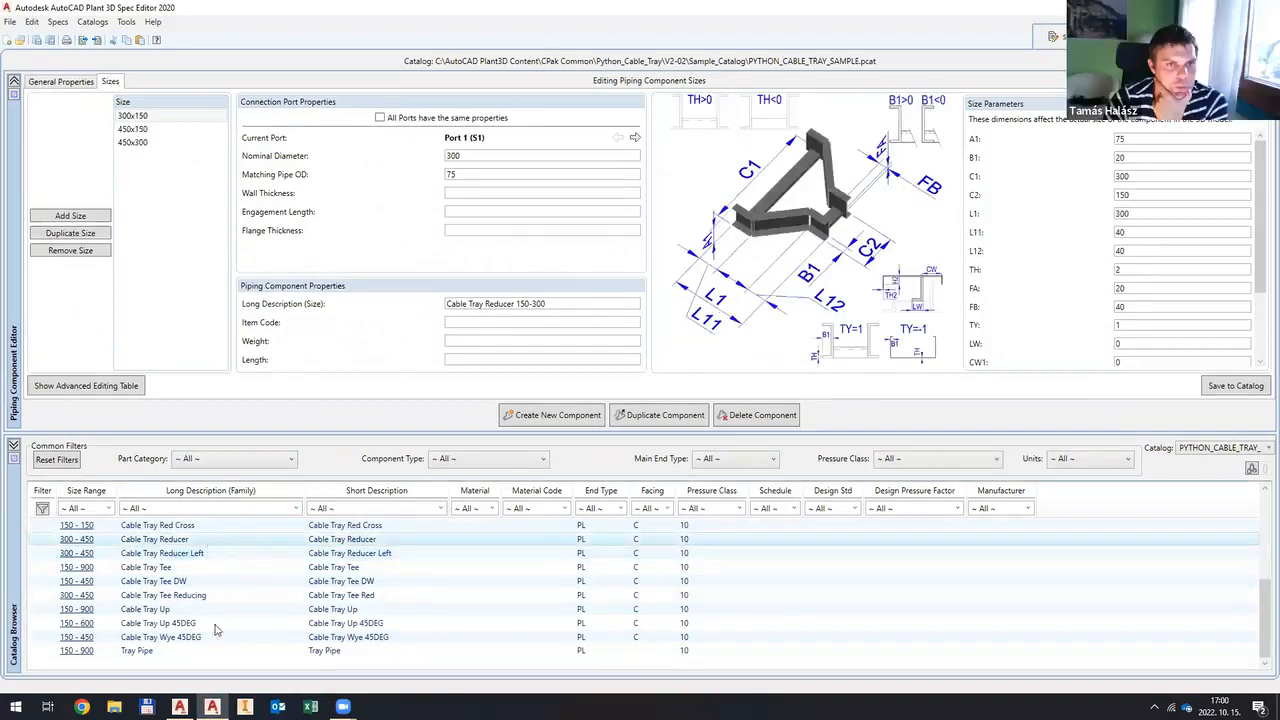
scroll(186, 578, up, 2)
click(186, 568)
scroll(190, 572, up, 2)
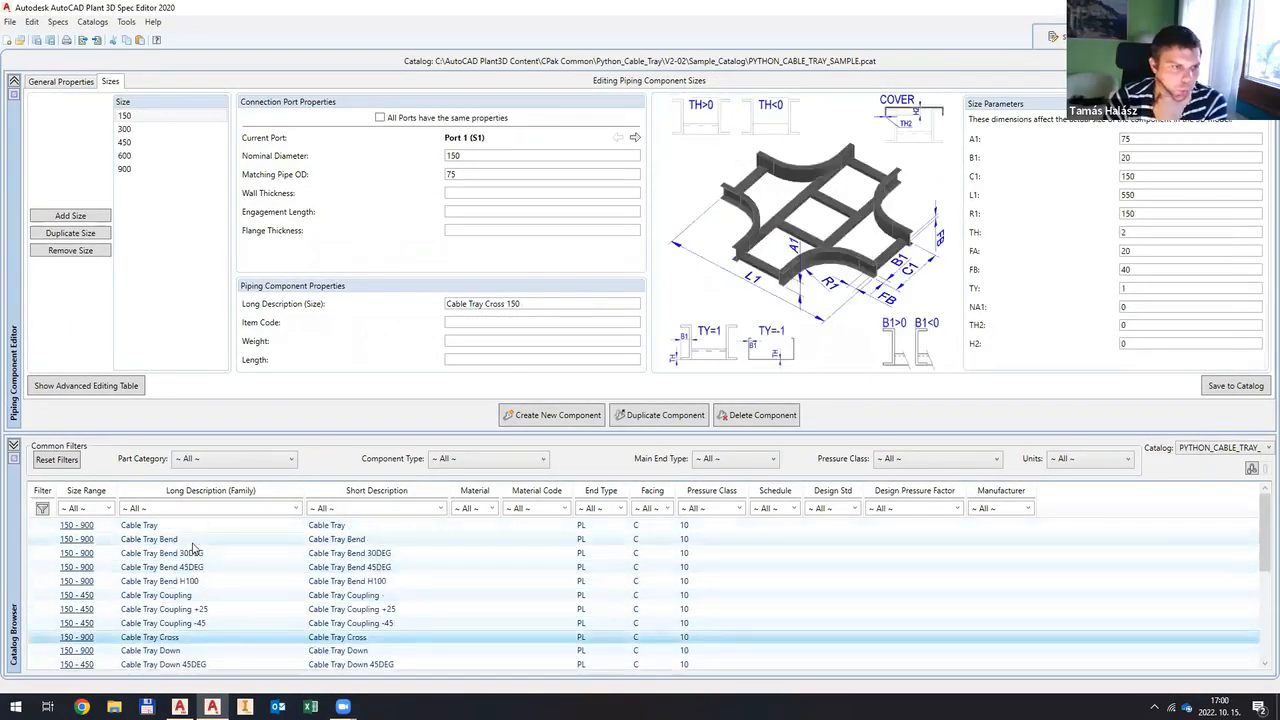
click(194, 541)
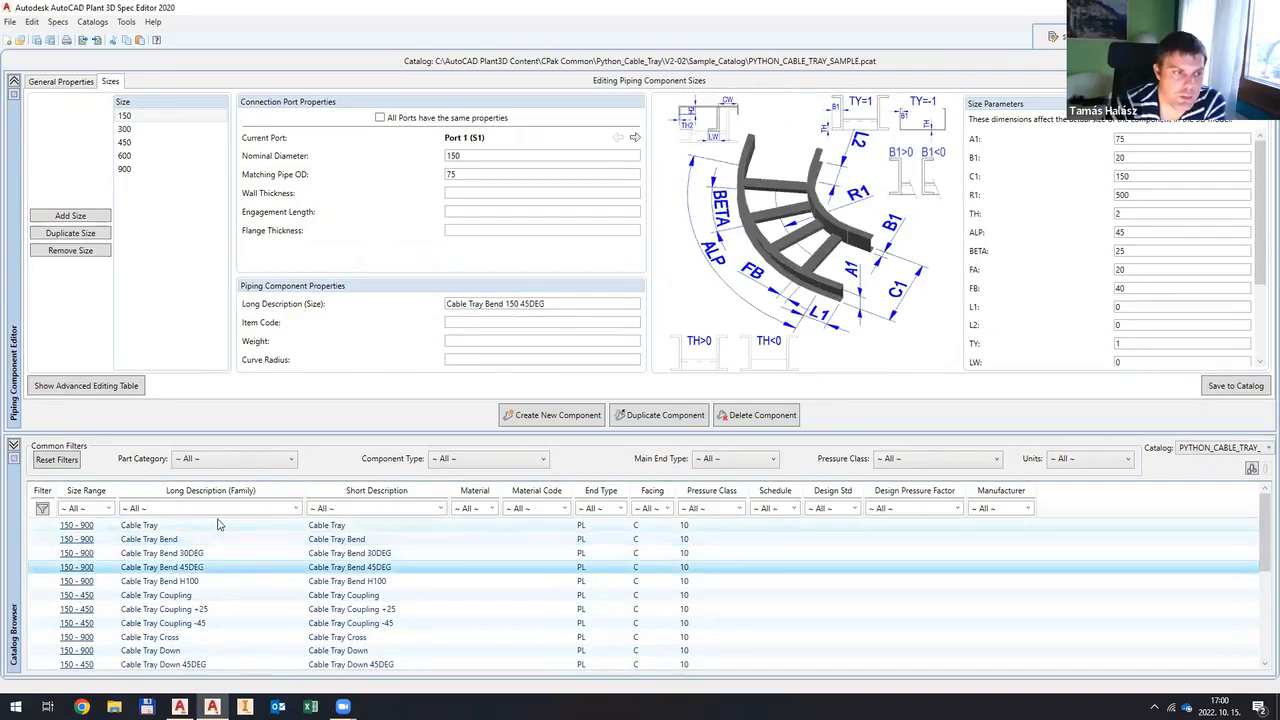
click(219, 525)
click(219, 581)
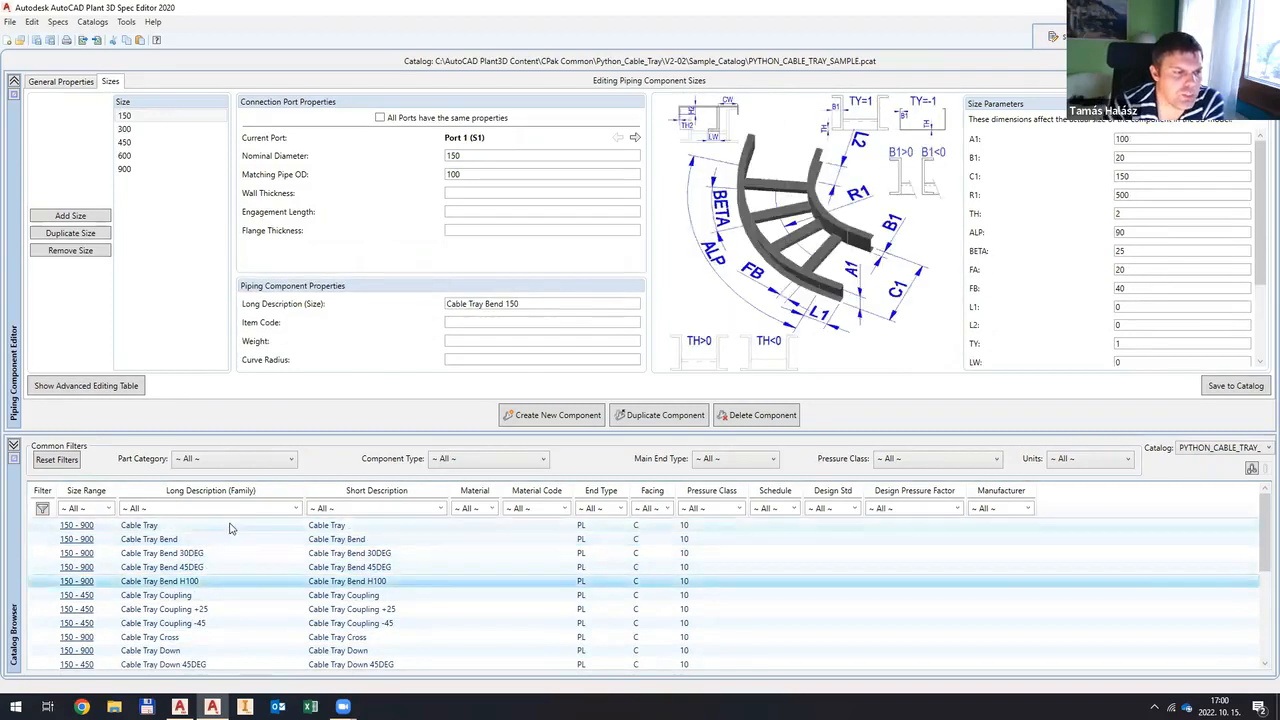
click(230, 525)
scroll(230, 528, down, 2)
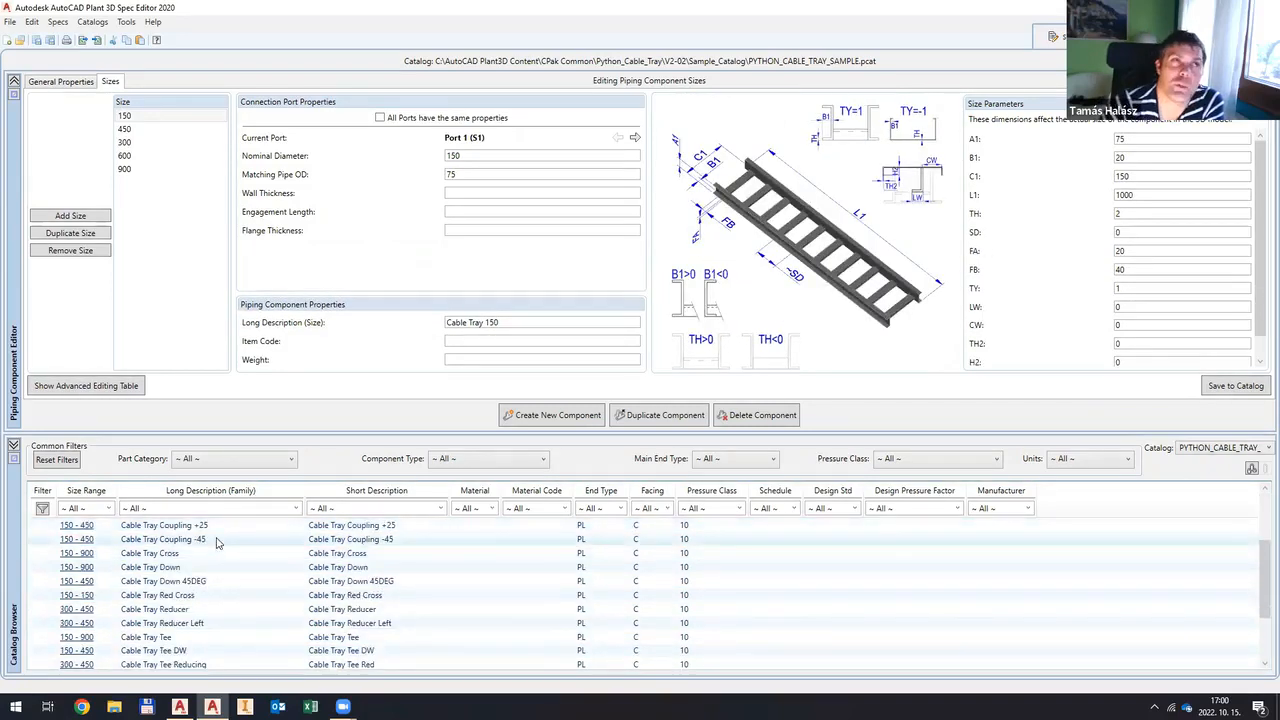
scroll(226, 547, up, 2)
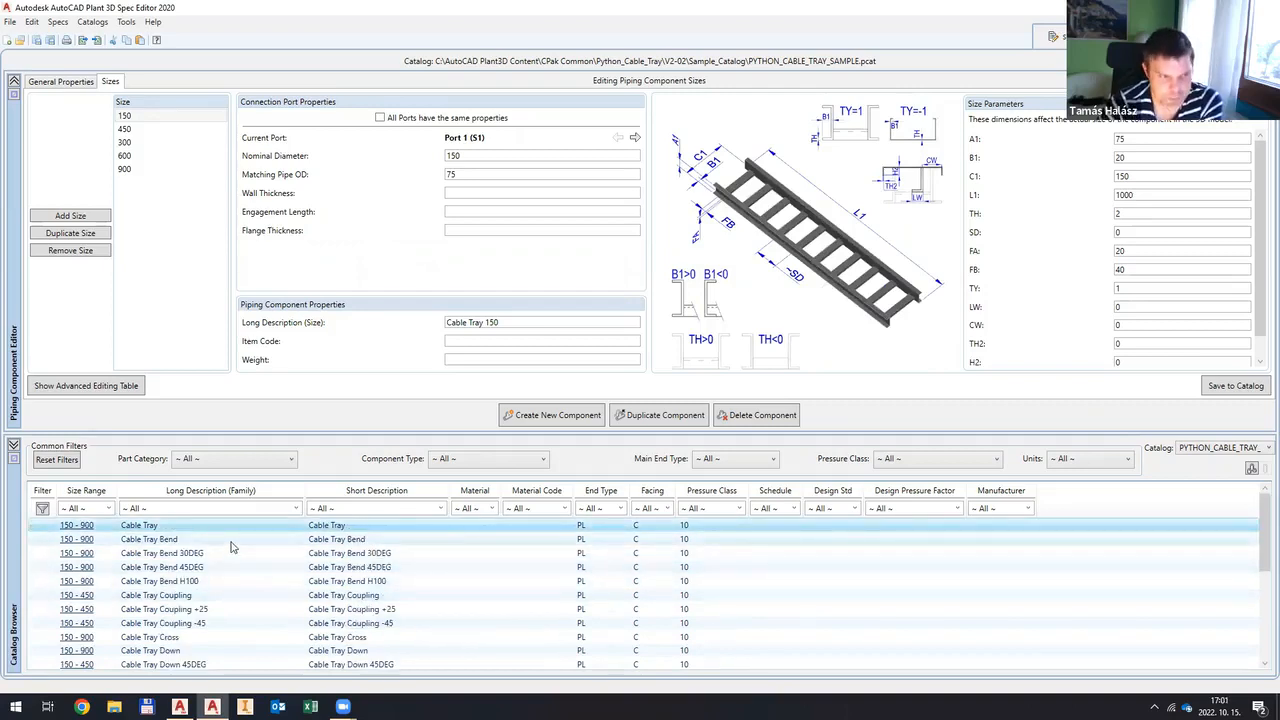
click(220, 623)
click(165, 525)
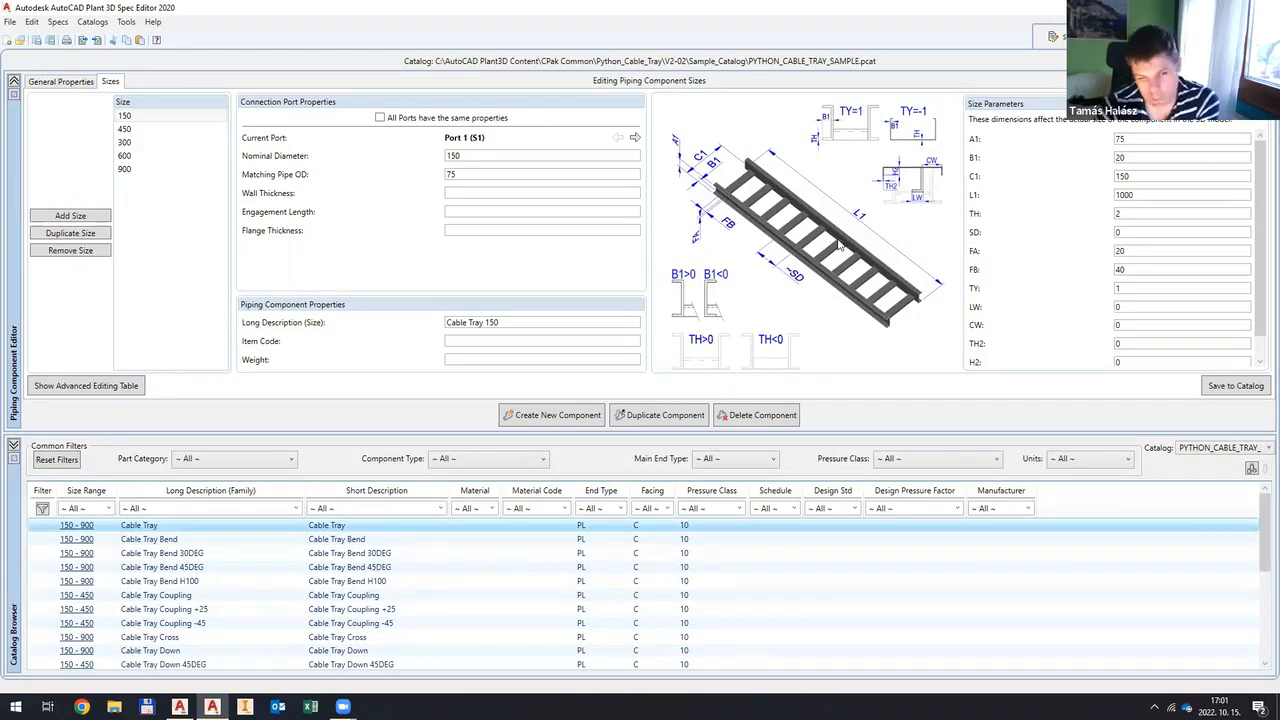
click(160, 595)
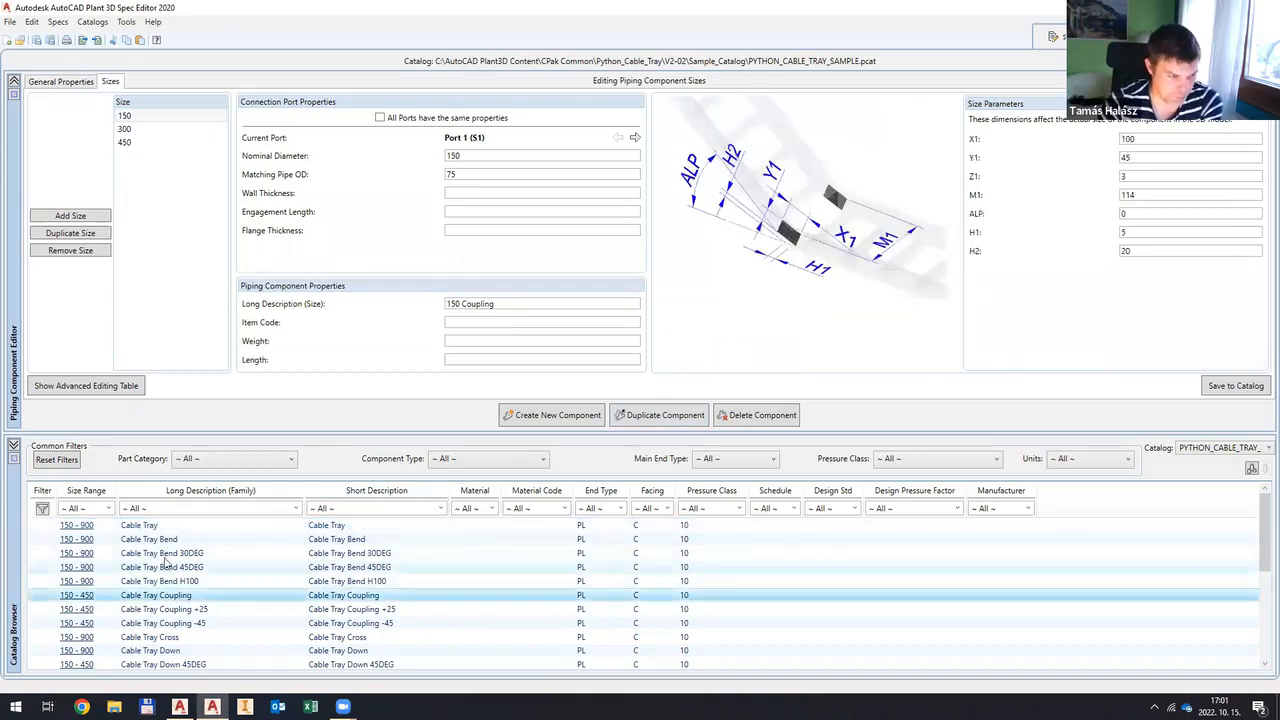
Step: Return to the Webinar.pspx spec sheet and add the Cable Tray component from the sample catalog to it
click(1057, 37)
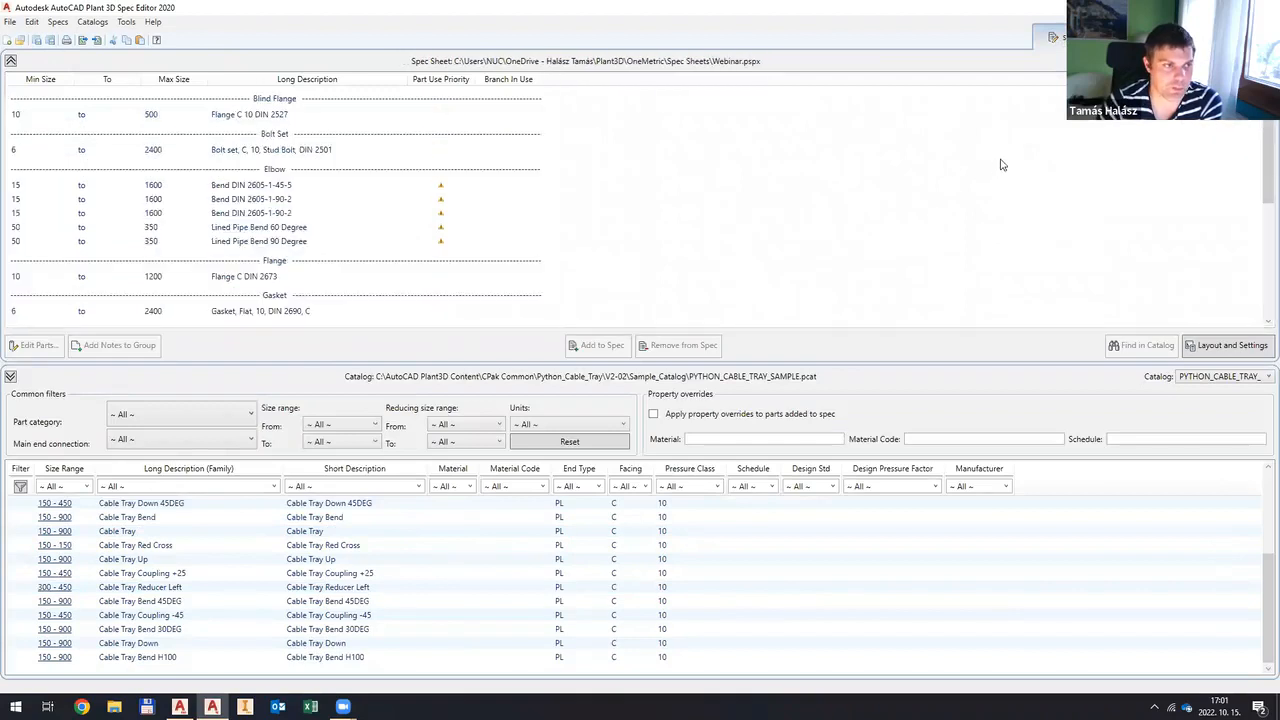
click(185, 535)
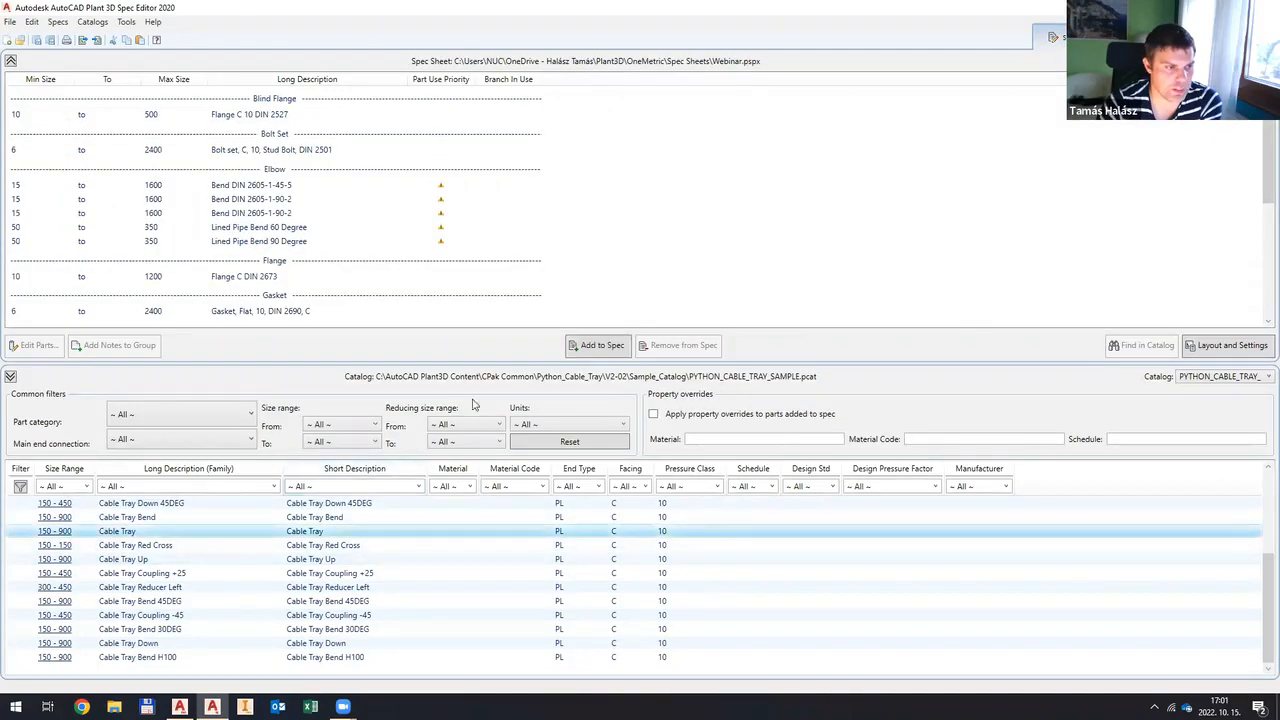
click(596, 346)
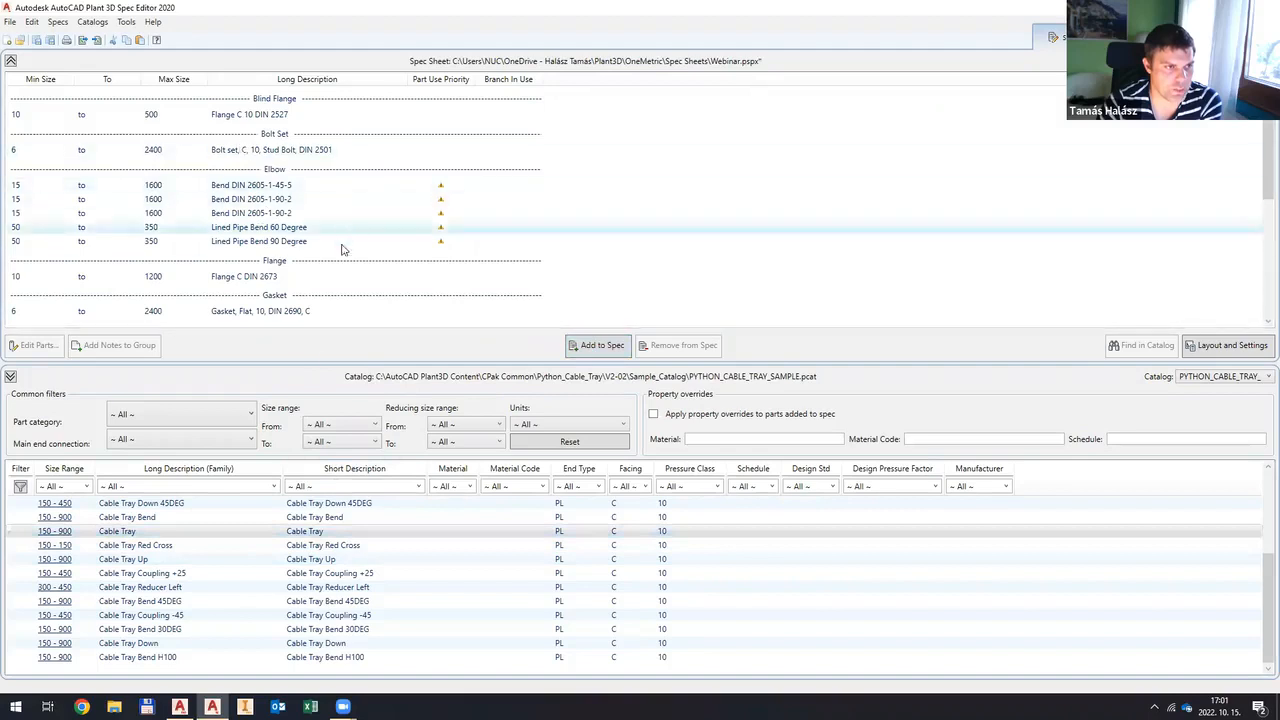
scroll(285, 245, down, 2)
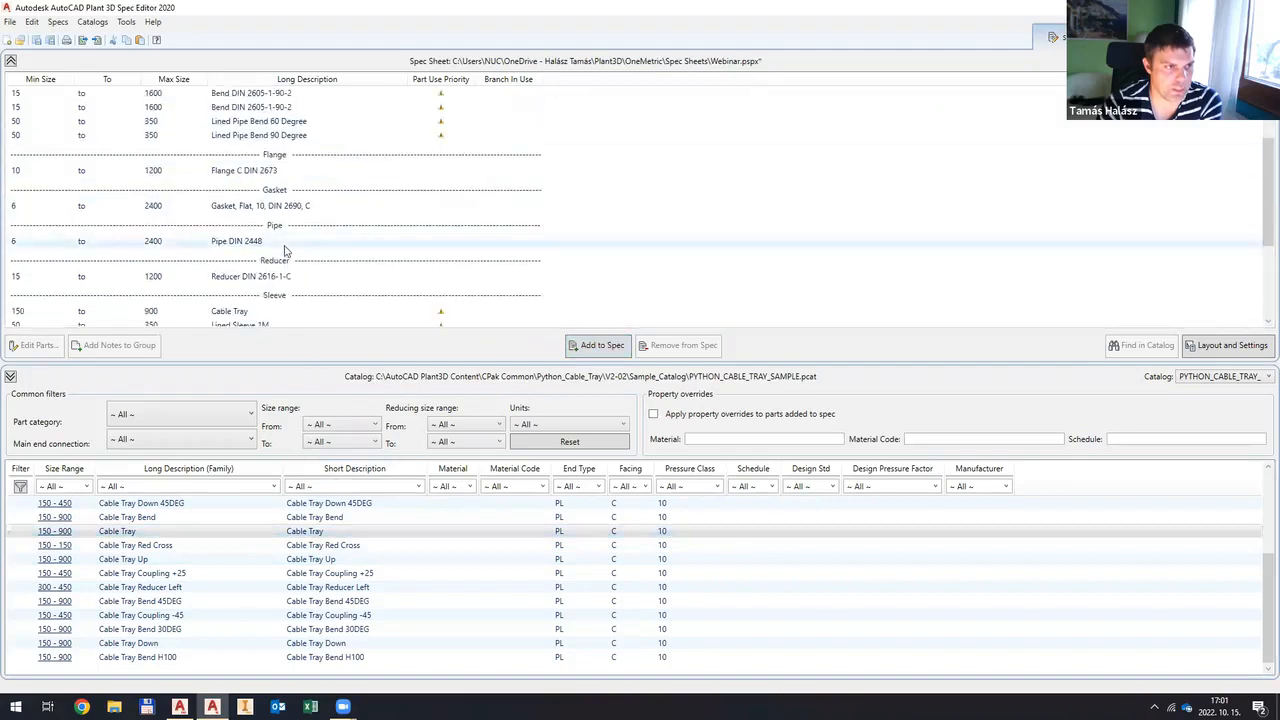
Step: Add the Cable Tray Up and Cable Tray Bend components to the Webinar spec sheet and save it
click(165, 559)
click(591, 350)
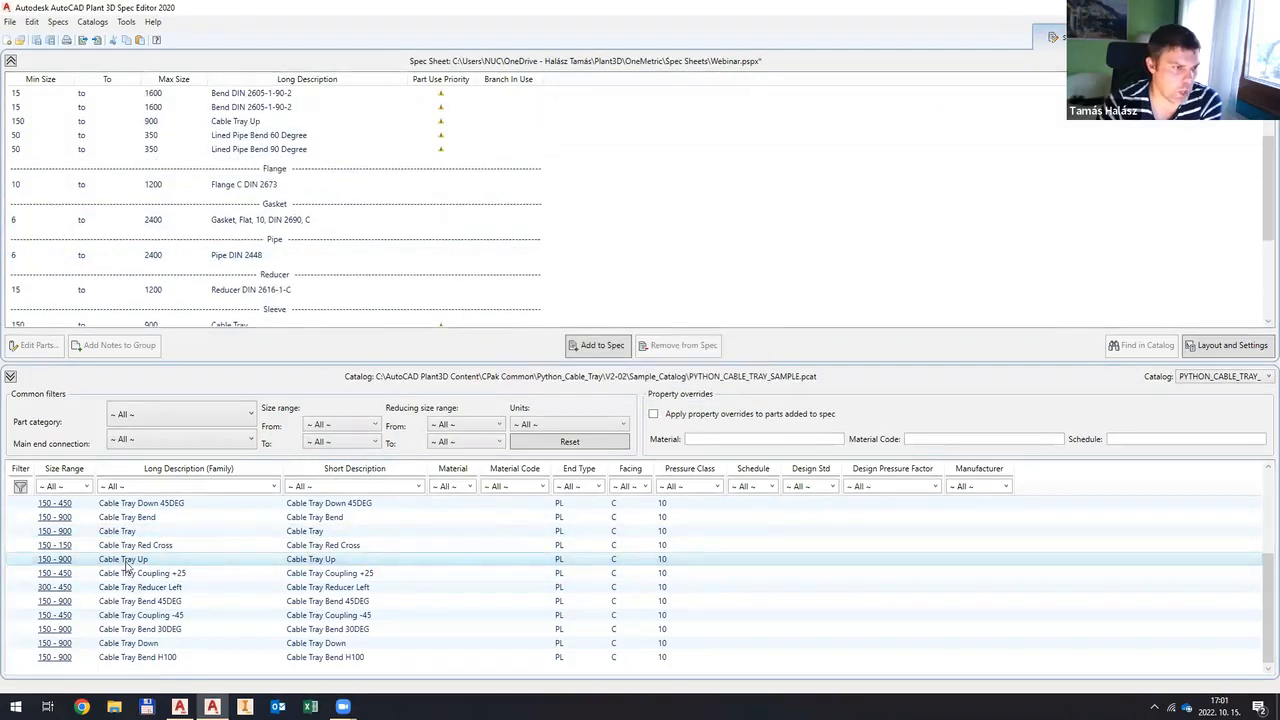
click(170, 645)
click(225, 517)
click(596, 345)
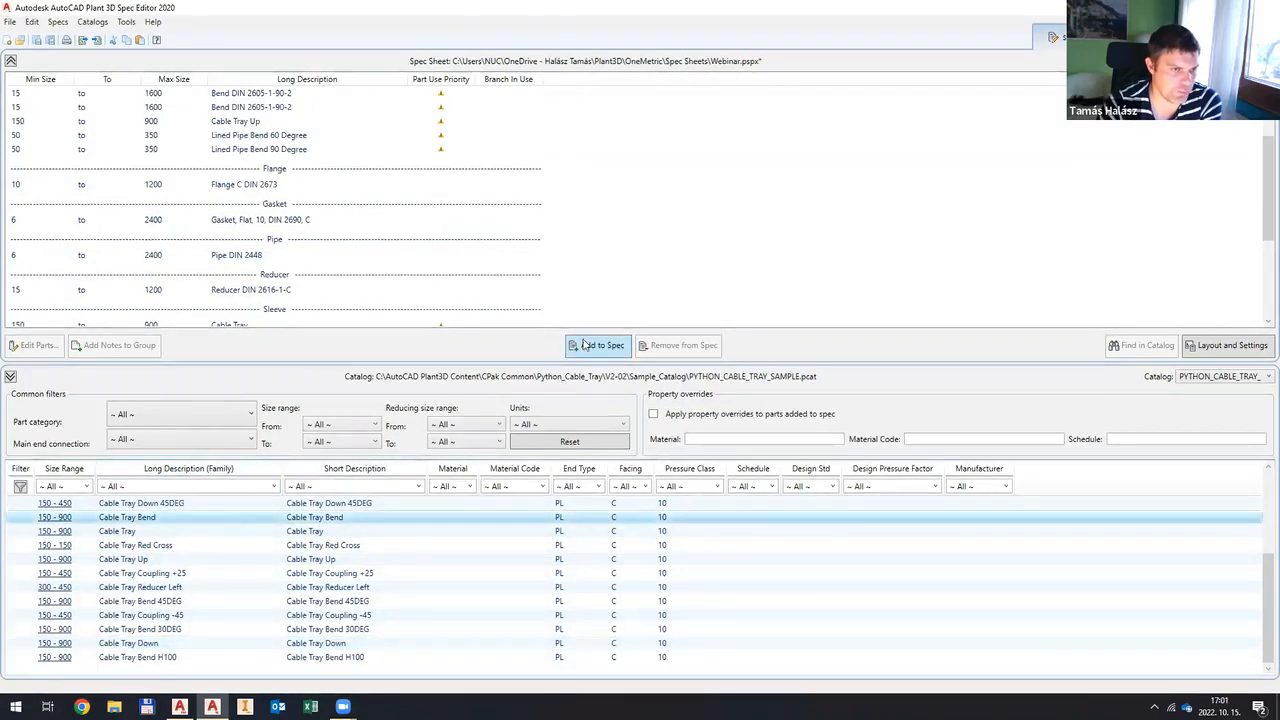
click(36, 41)
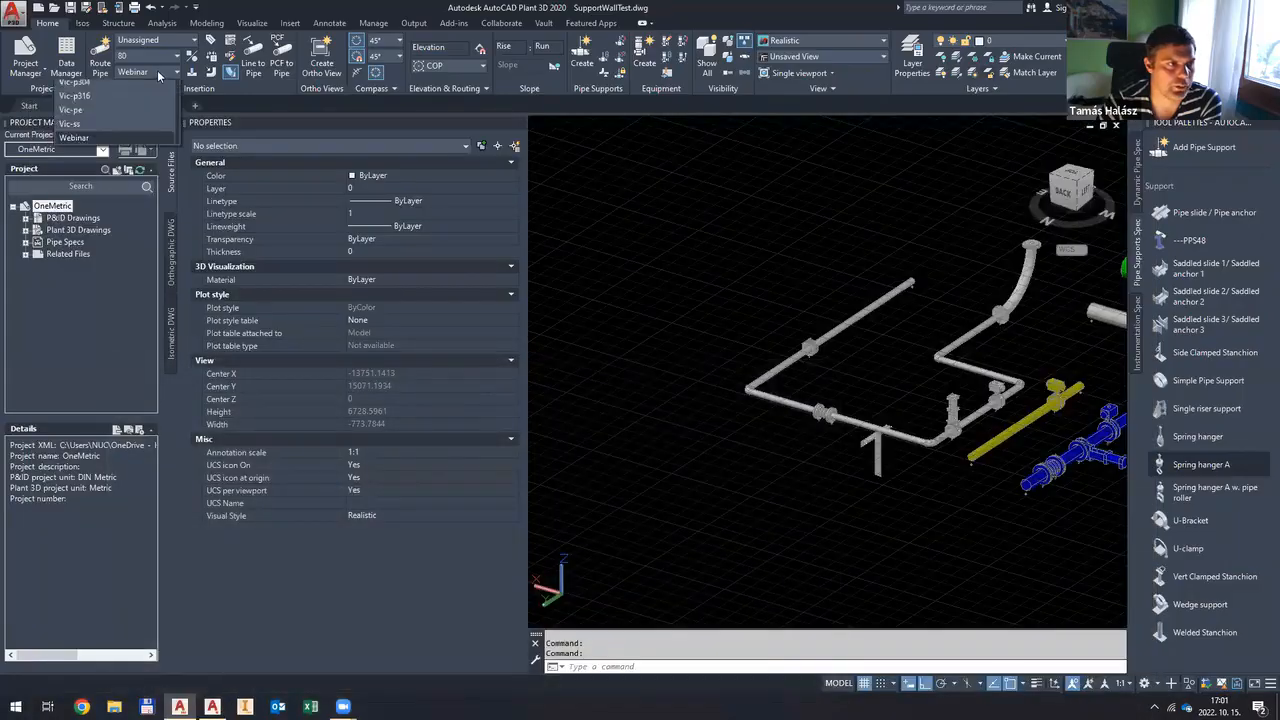
Step: In AutoCAD Plant 3D, reload the updated Webinar spec by switching to SS300 and back, and hide the Properties palette
click(163, 73)
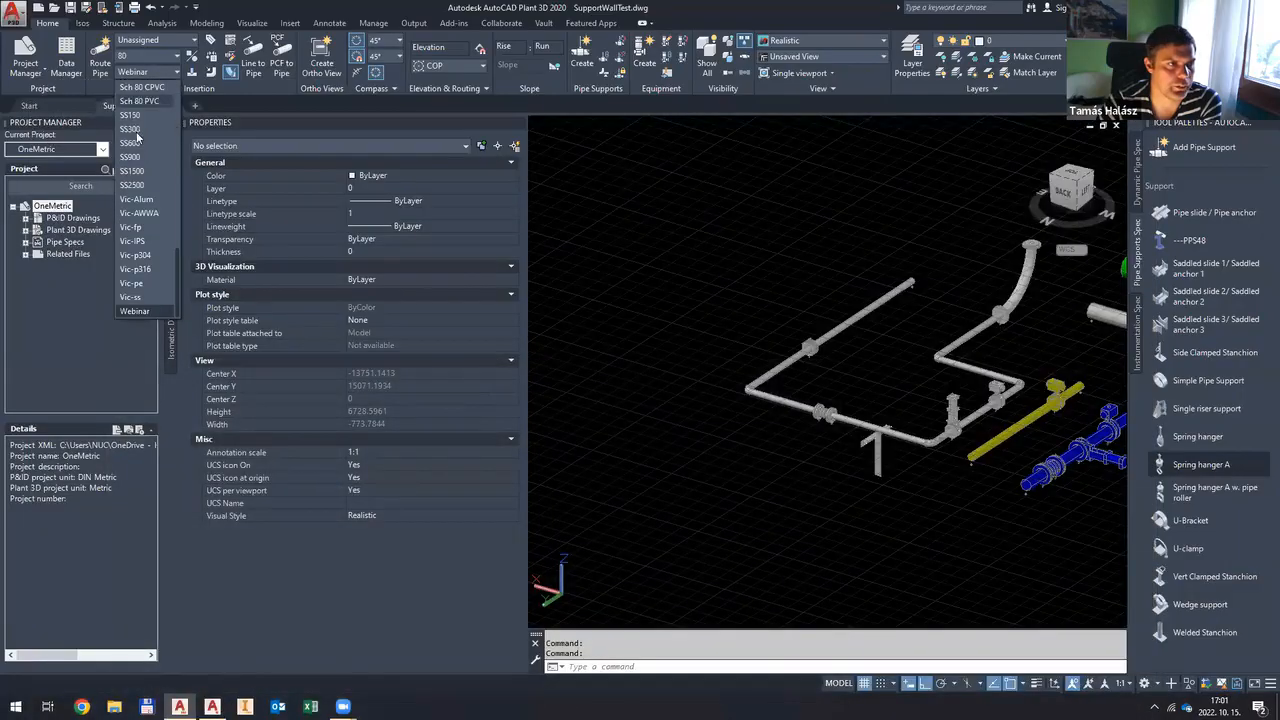
click(153, 75)
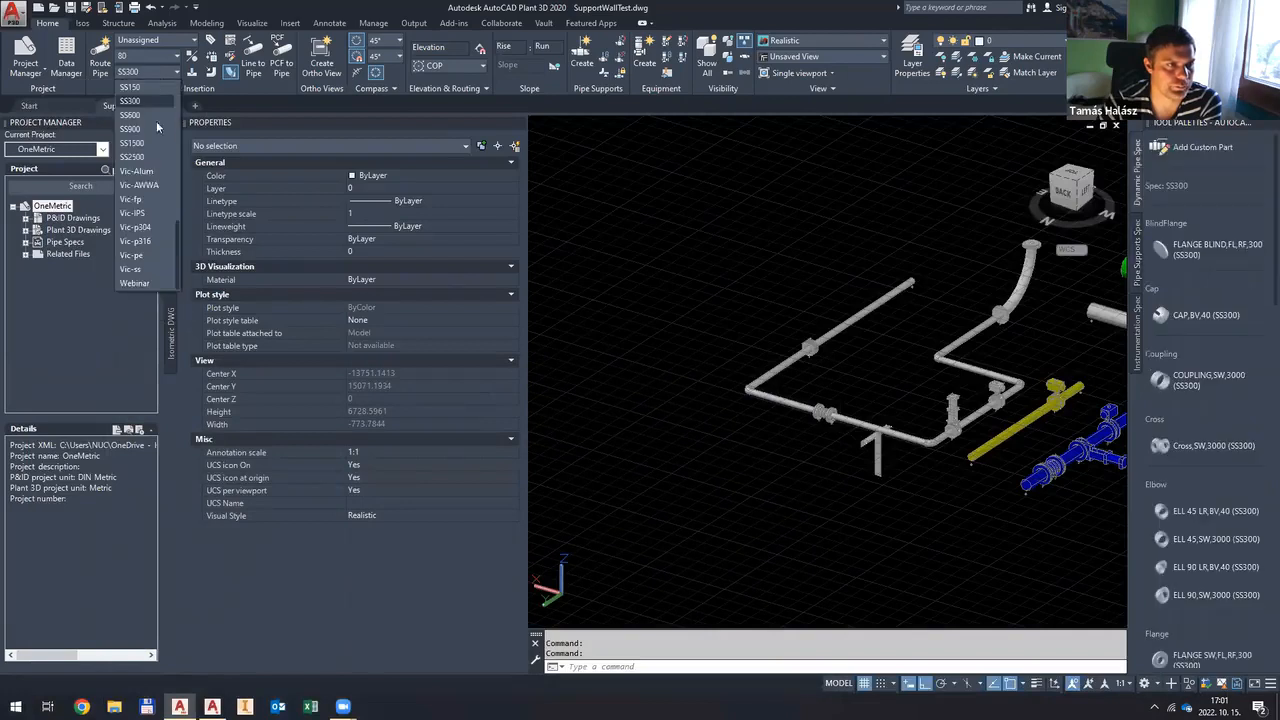
click(150, 312)
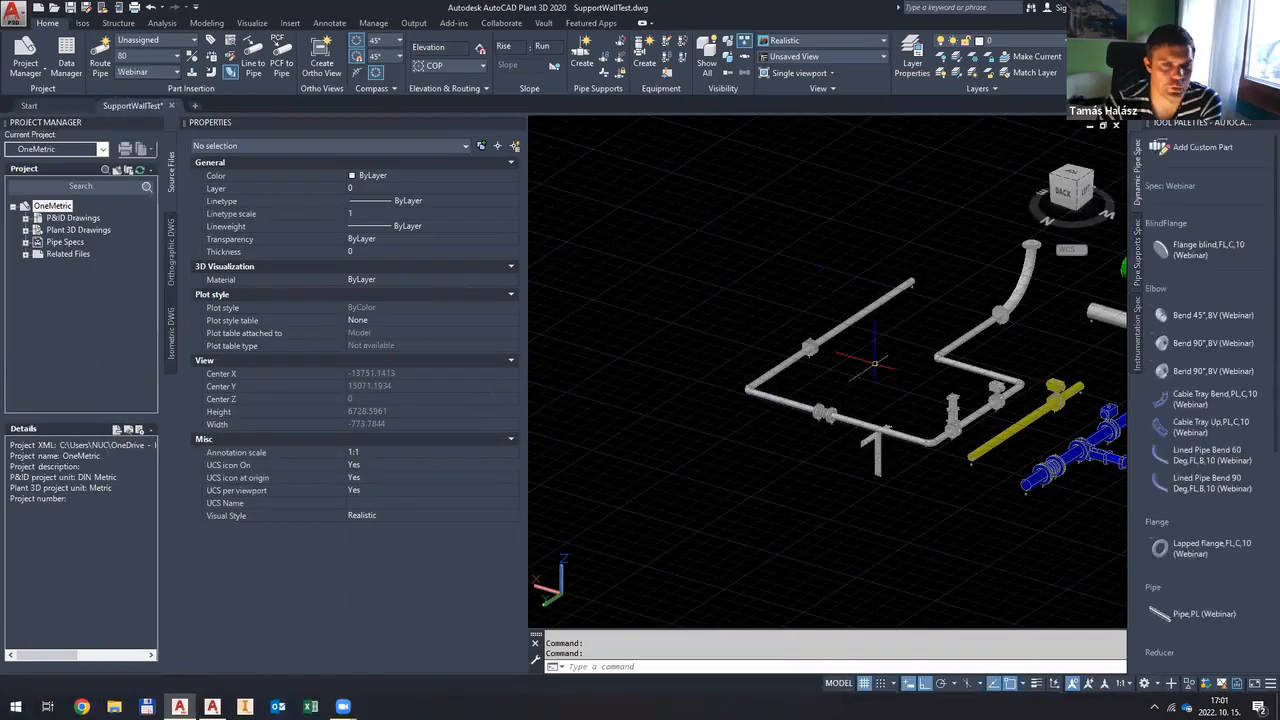
key(ctrl+1)
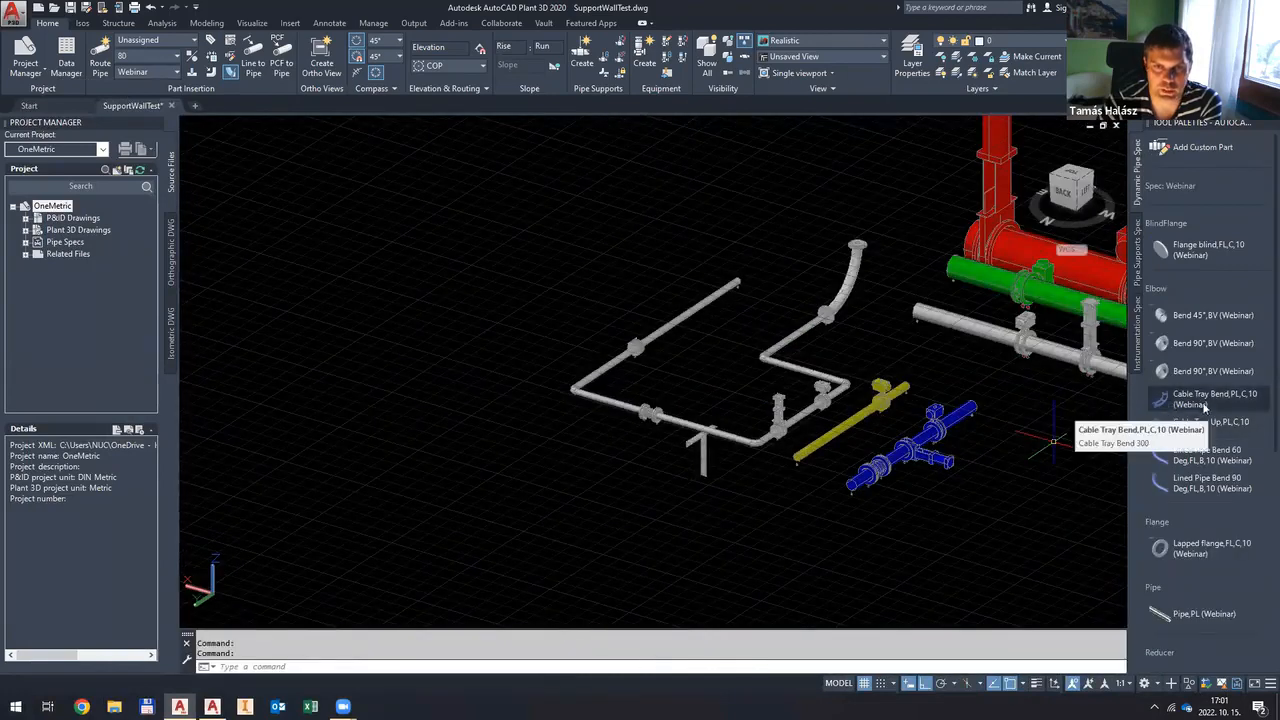
Step: Place a size 150 straight Cable Tray from the Webinar spec in the empty area beside the piping
scroll(1175, 430, down, 5)
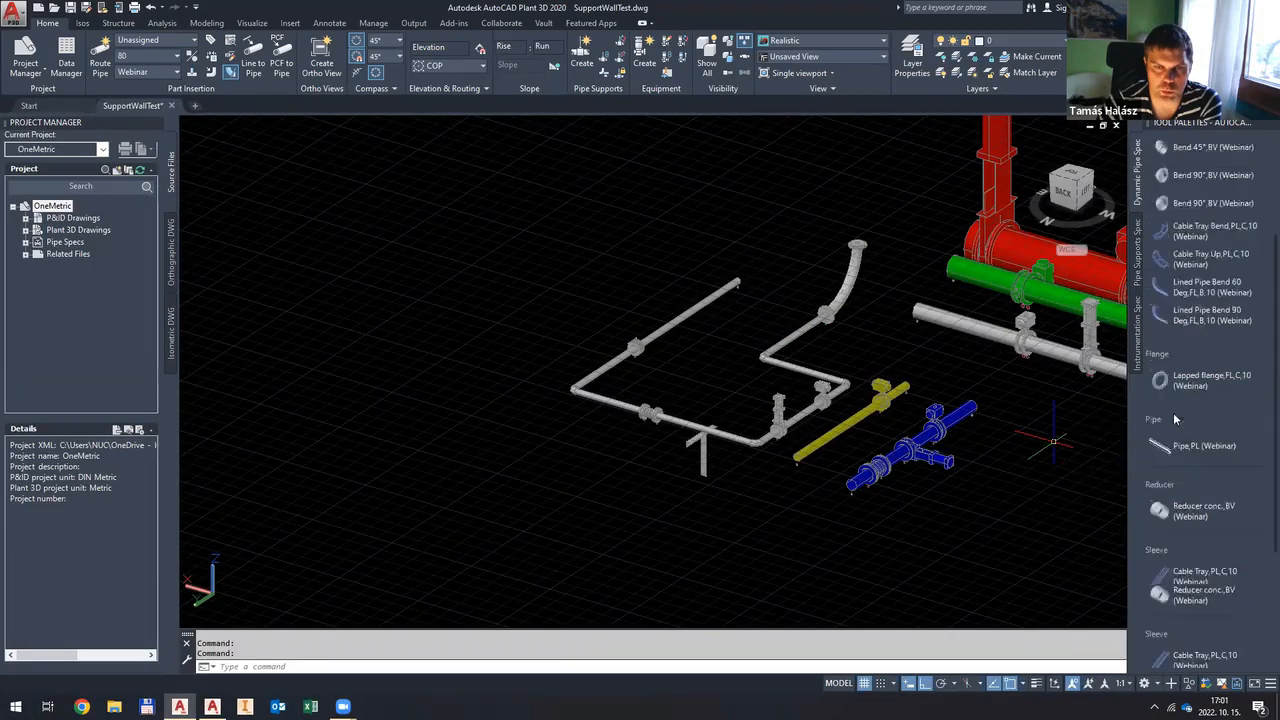
click(1163, 415)
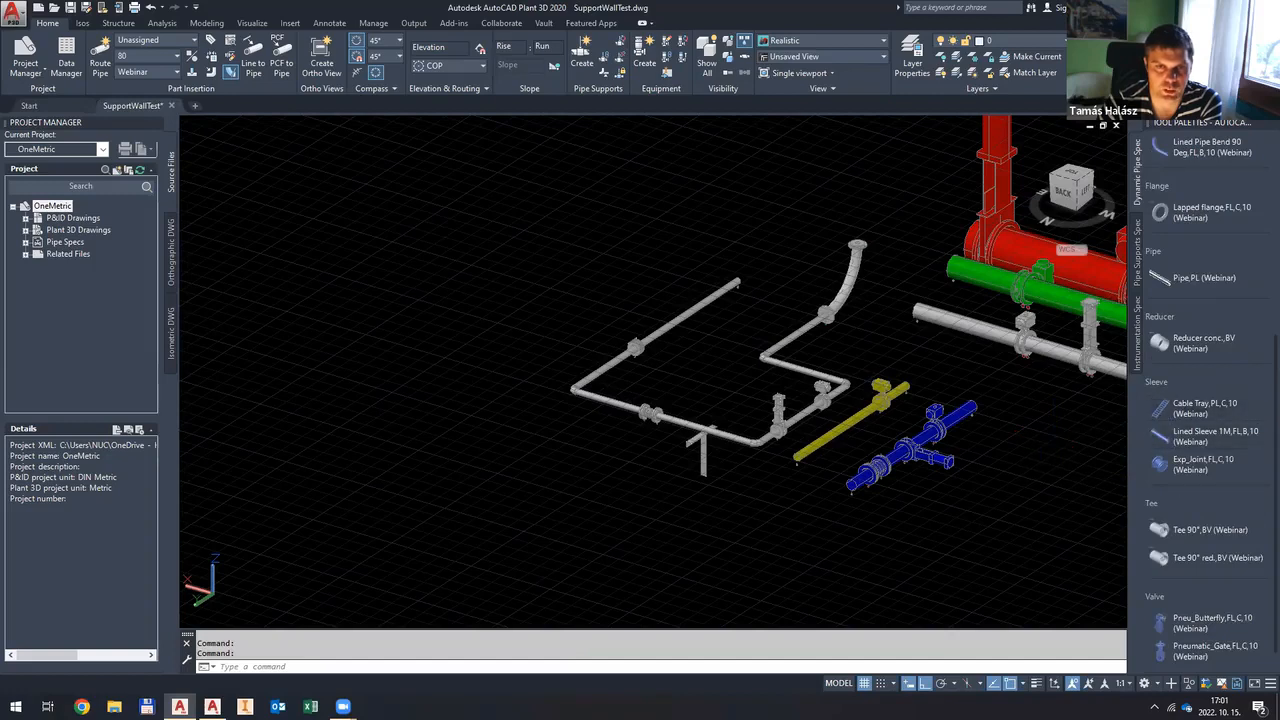
scroll(458, 306, up, 3)
click(474, 312)
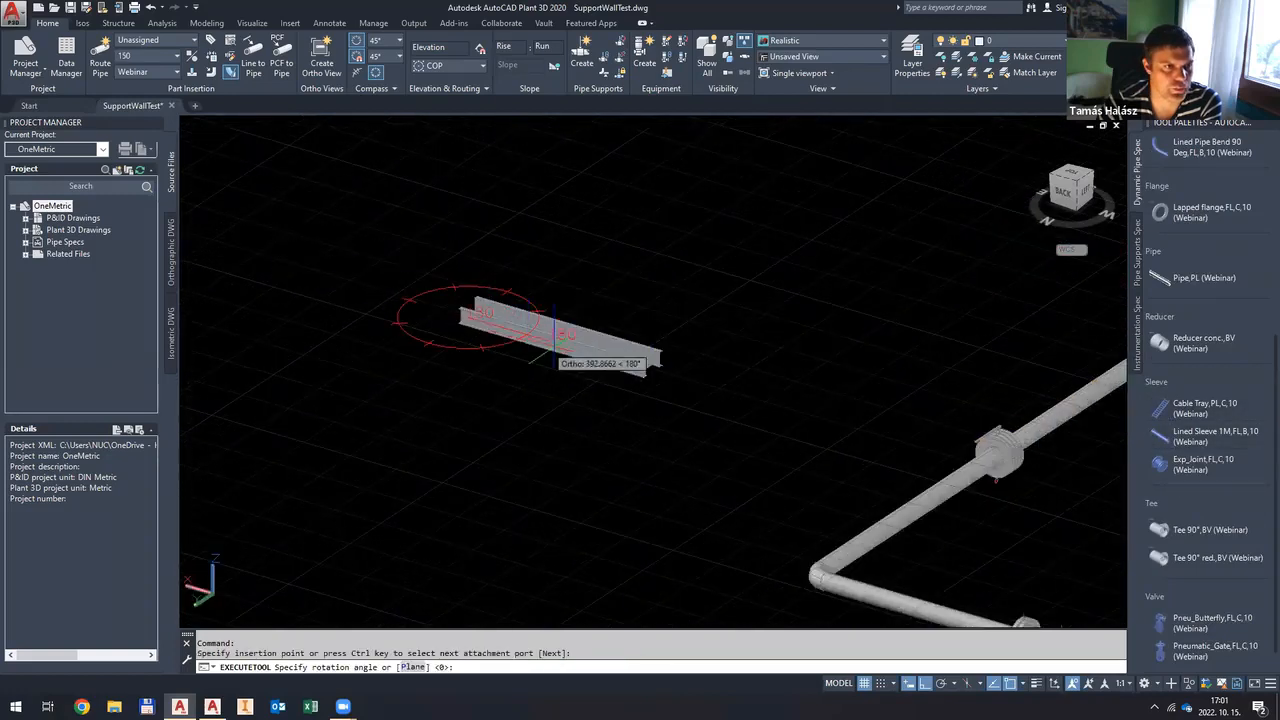
click(737, 262)
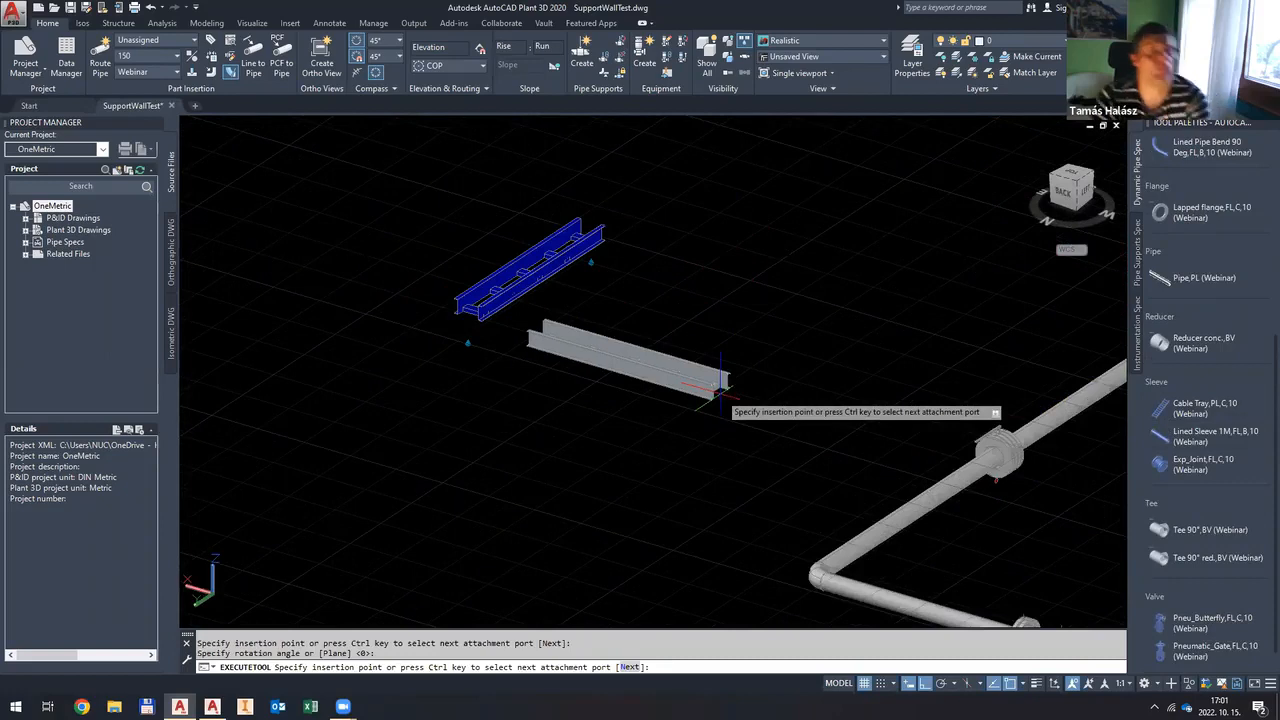
key(Escape)
Step: Attach a Cable Tray Bend to the far end of the straight tray, rotated so that it turns horizontally
middle_drag(528, 220, 554, 290)
scroll(557, 335, up, 2)
shift+middle_drag(605, 252, 636, 262)
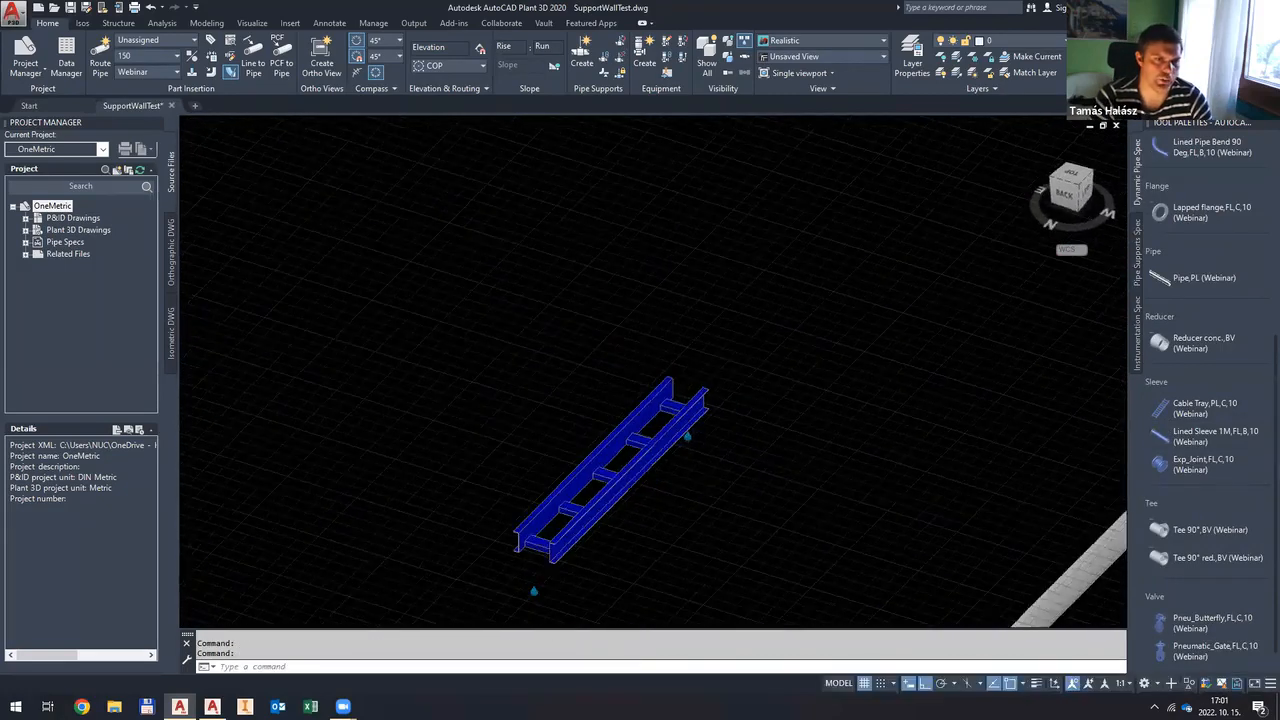
scroll(628, 506, up, 2)
scroll(1174, 488, down, 3)
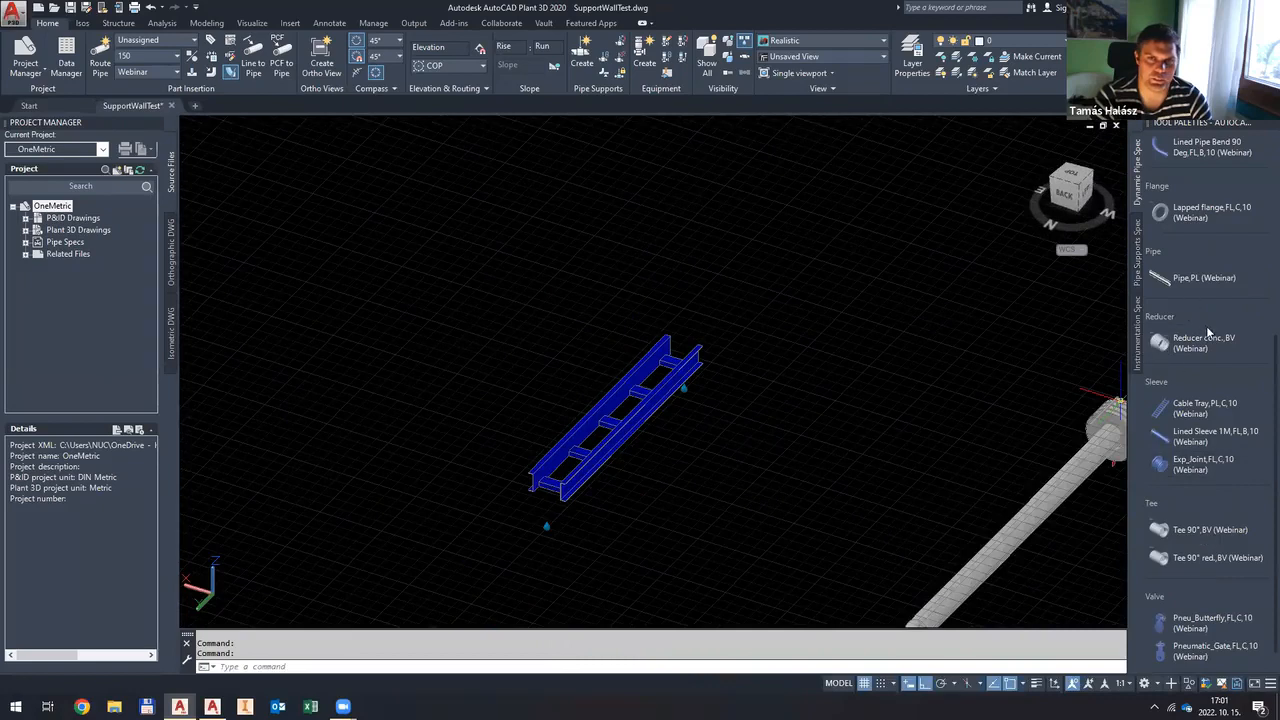
scroll(1212, 311, up, 3)
click(1156, 234)
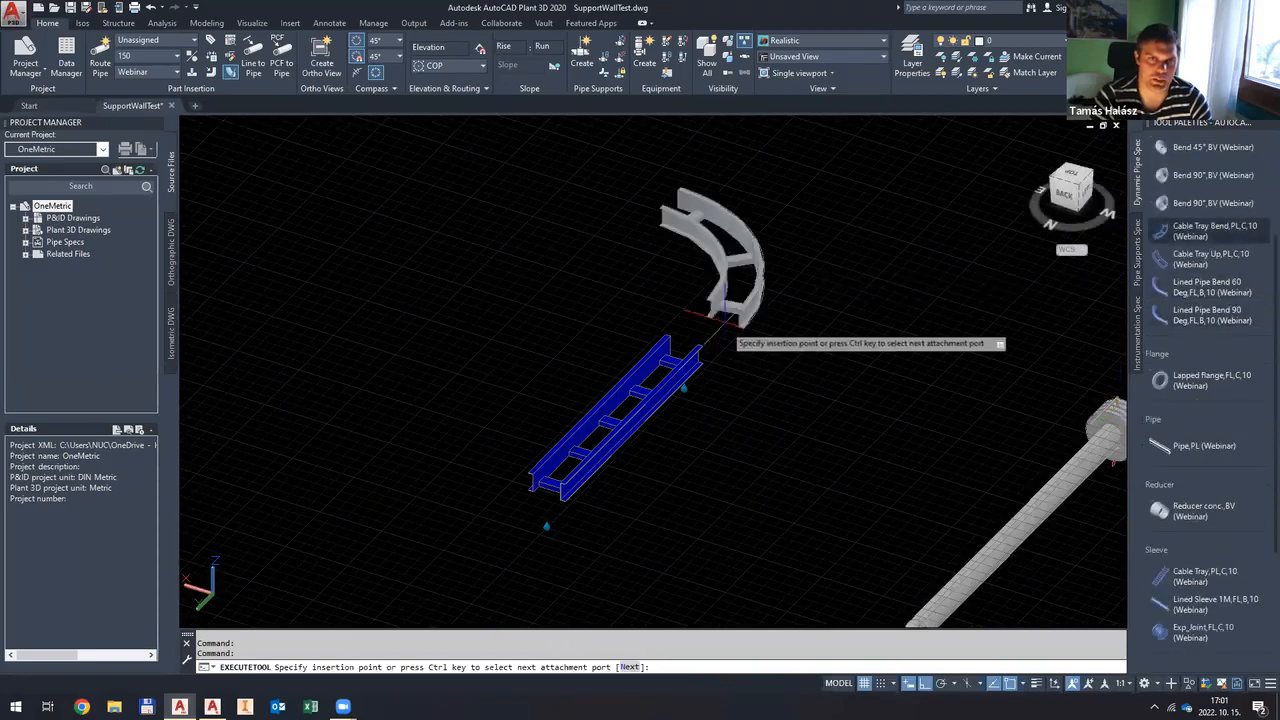
click(690, 350)
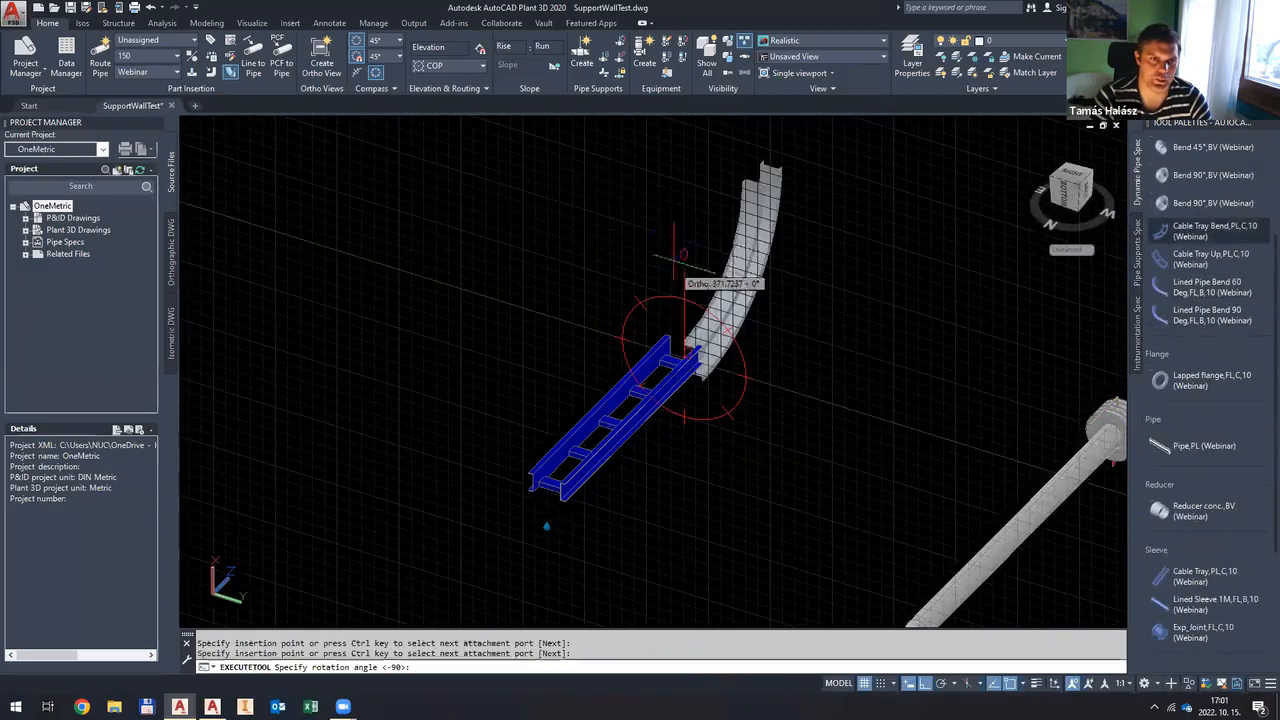
click(545, 200)
key(Escape)
Step: Attach a second straight Cable Tray to the open end of the bend
click(1202, 586)
click(636, 252)
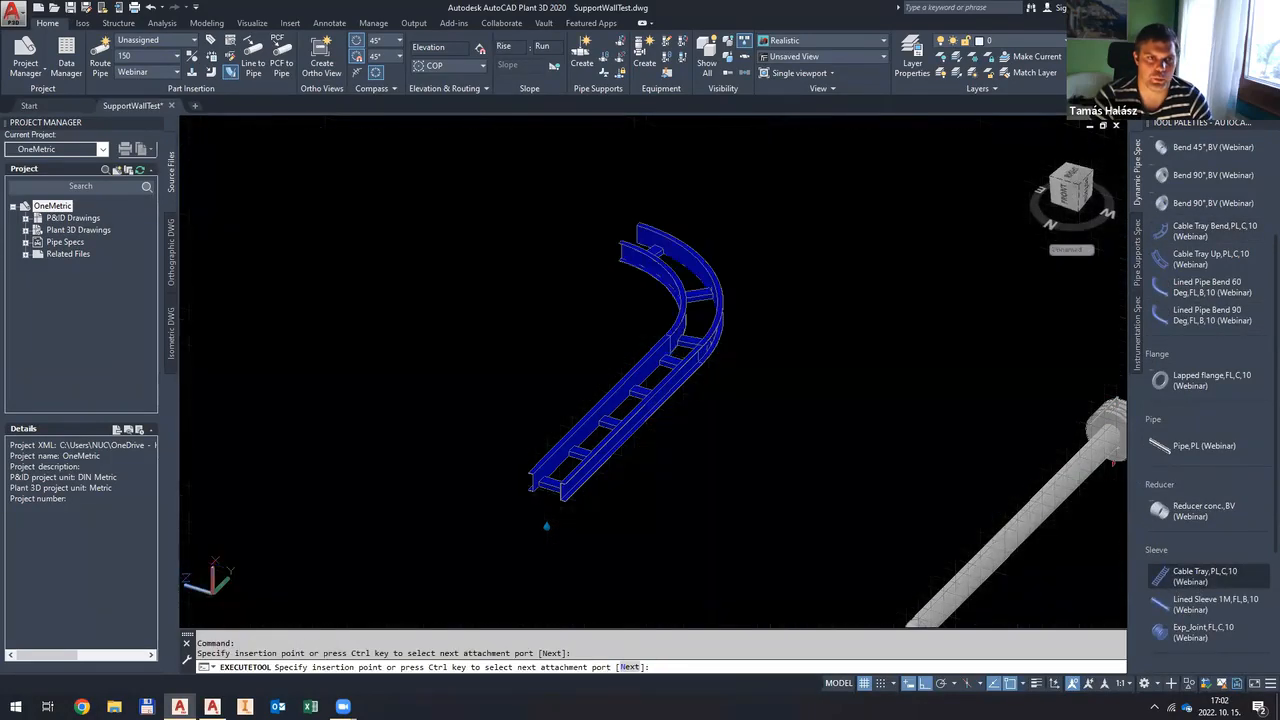
click(610, 153)
key(Escape)
Step: Attach a Cable Tray Up fitting to the free end of the second straight tray so that it curves upward
scroll(612, 155, up, 2)
scroll(813, 522, down, 3)
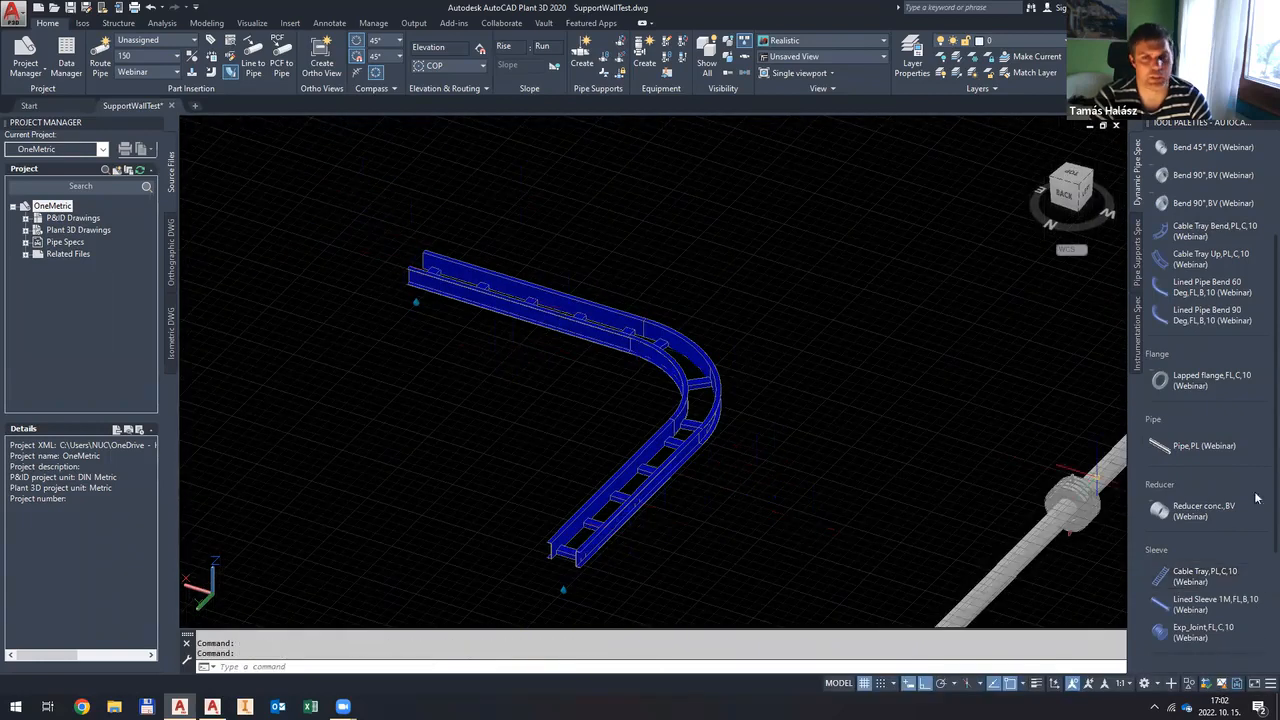
click(1157, 260)
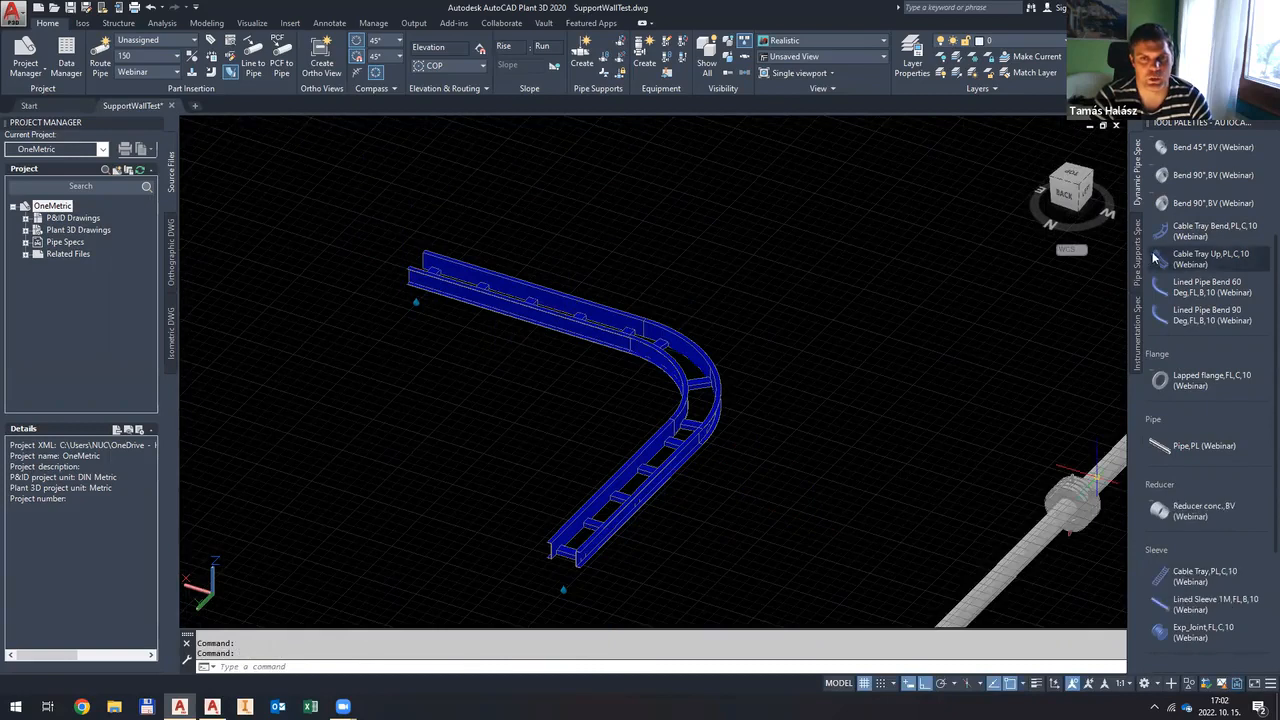
click(415, 273)
middle_drag(372, 197, 402, 437)
click(463, 328)
key(Escape)
Step: Examine the assembled cable tray run from several angles and beside the surrounding piping
scroll(541, 295, down, 2)
shift+middle_drag(686, 447, 463, 514)
middle_drag(413, 307, 529, 247)
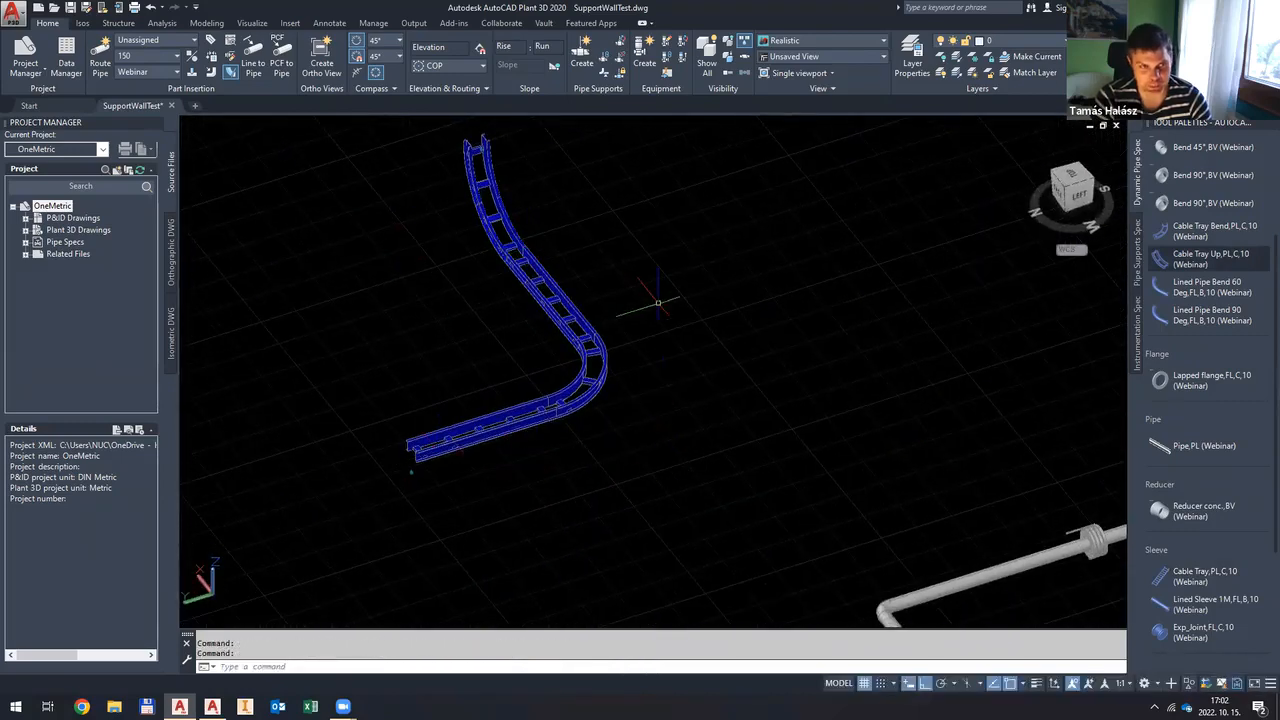
scroll(660, 305, down, 4)
scroll(605, 302, up, 4)
mouse_move(757, 360)
shift+middle_down()
mouse_move(771, 343)
mouse_move(754, 363)
mouse_move(764, 376)
mouse_move(760, 350)
shift+middle_up()
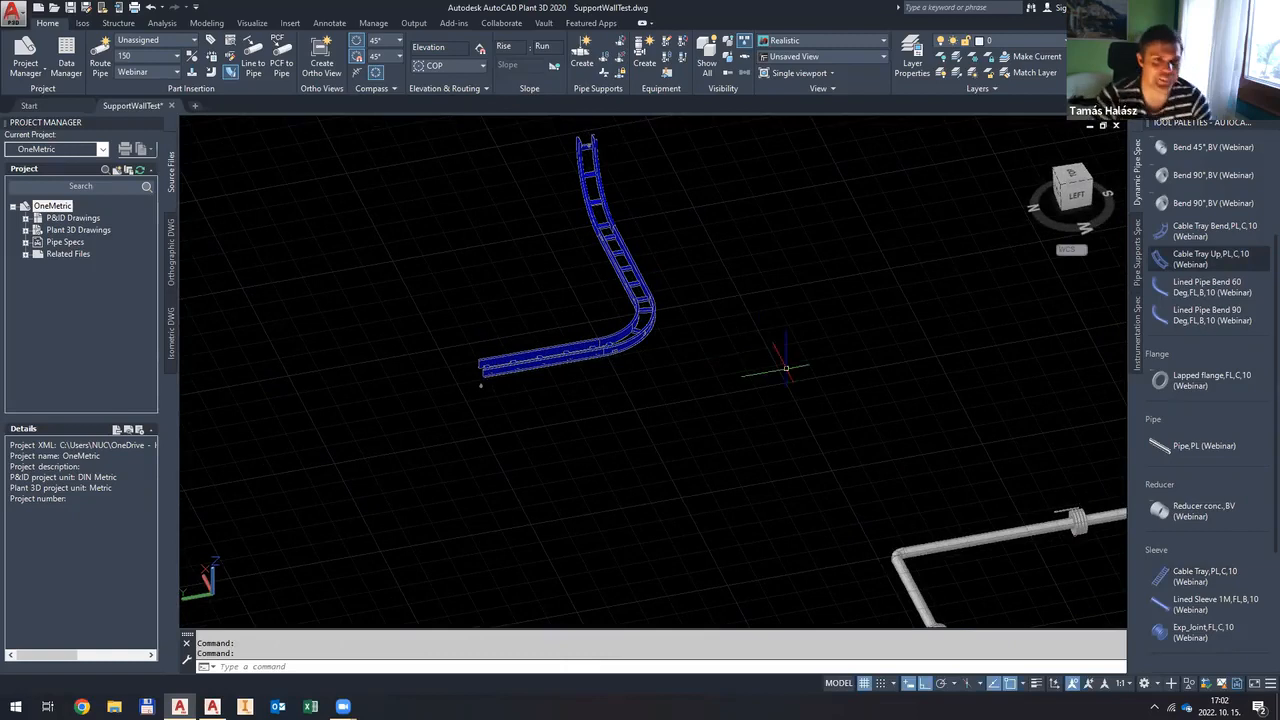
scroll(701, 342, down, 2)
middle_drag(967, 544, 940, 486)
scroll(598, 213, up, 2)
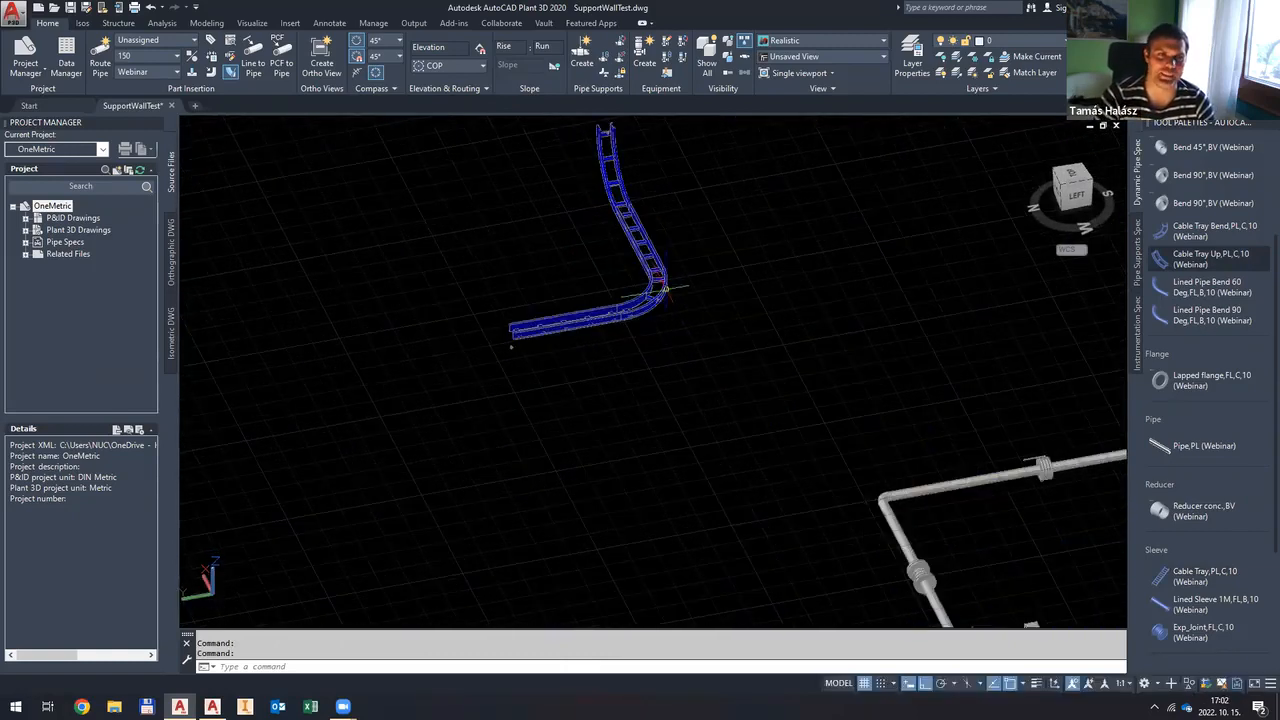
mouse_move(674, 323)
shift+middle_down()
mouse_move(731, 338)
mouse_move(680, 302)
shift+middle_up()
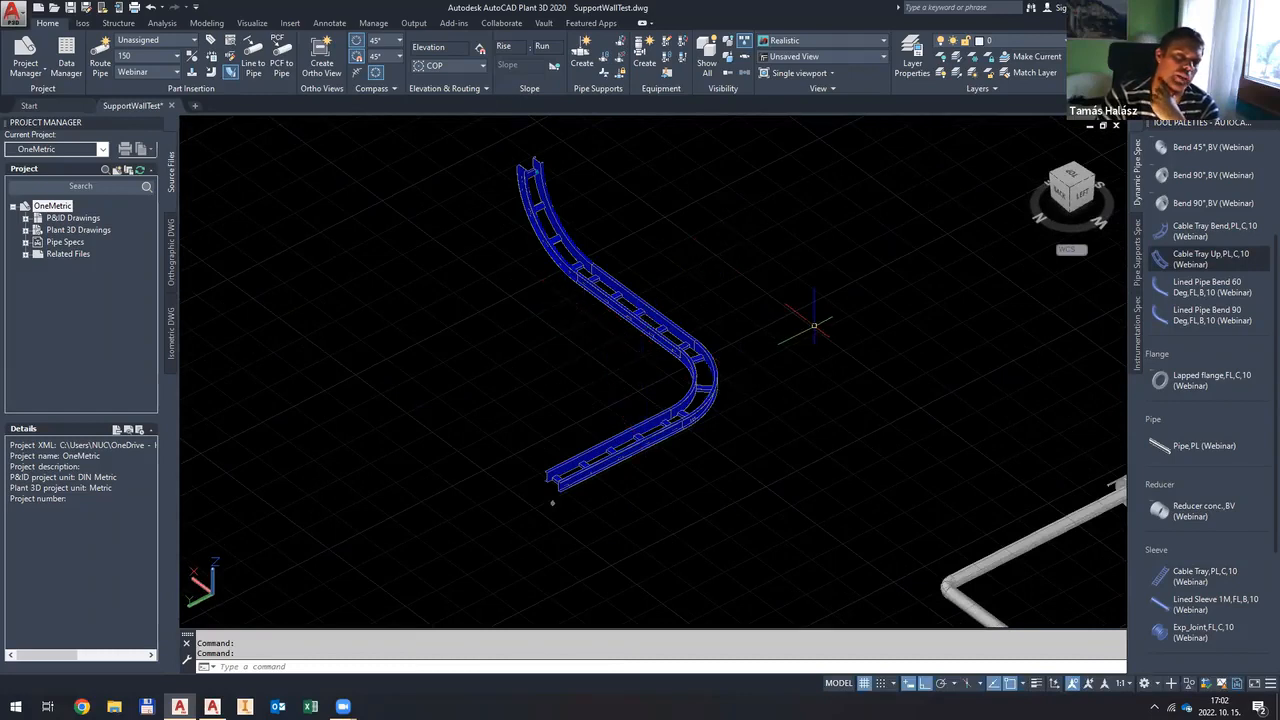
middle_drag(790, 392, 730, 400)
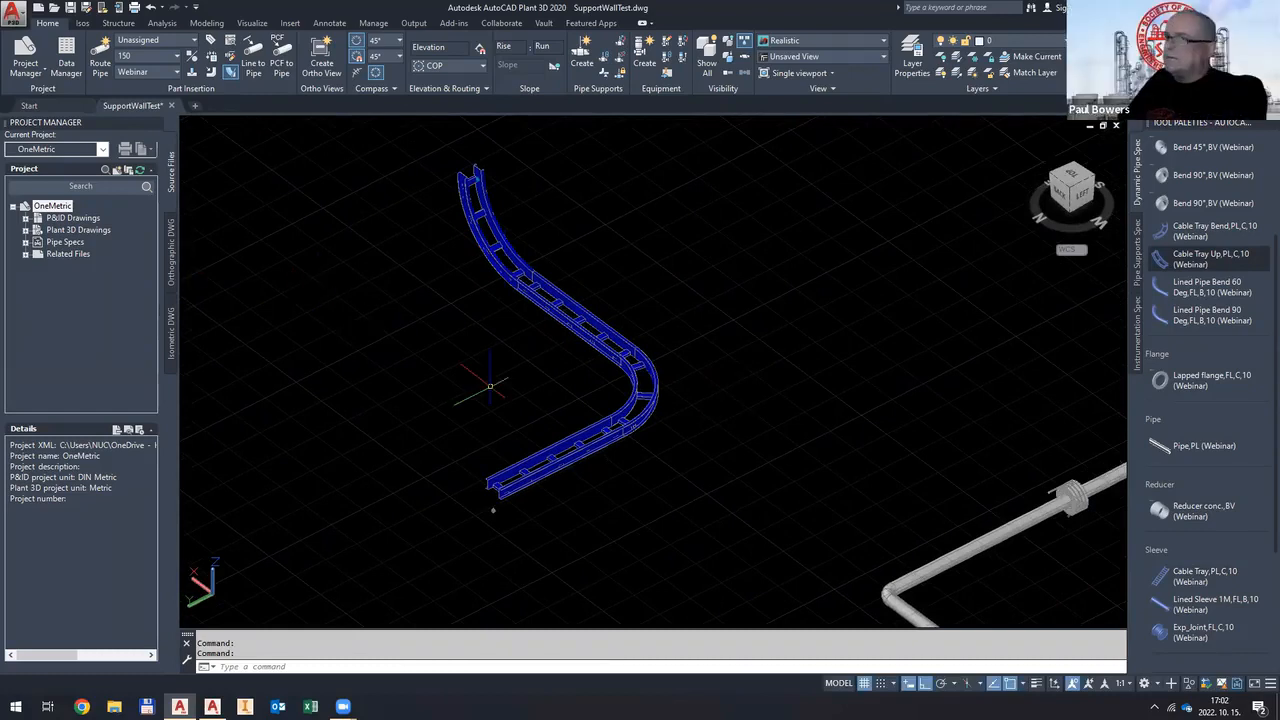
middle_drag(655, 452, 606, 435)
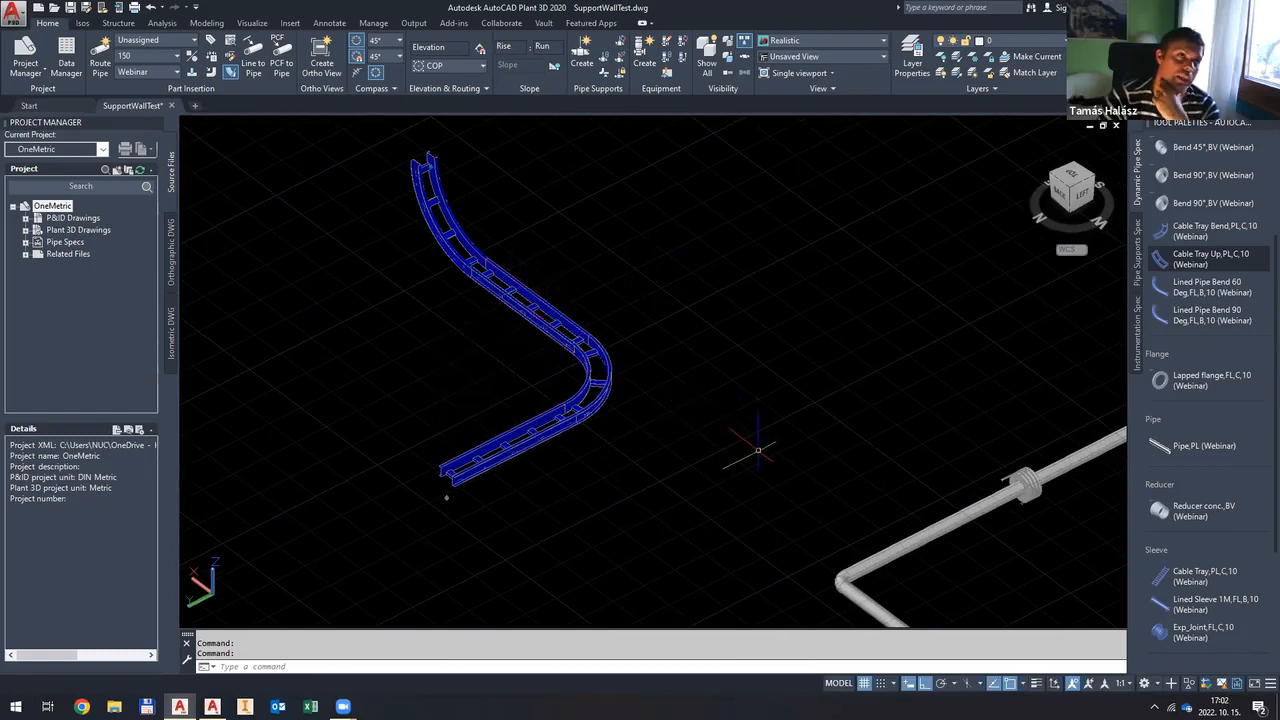
middle_drag(721, 450, 685, 464)
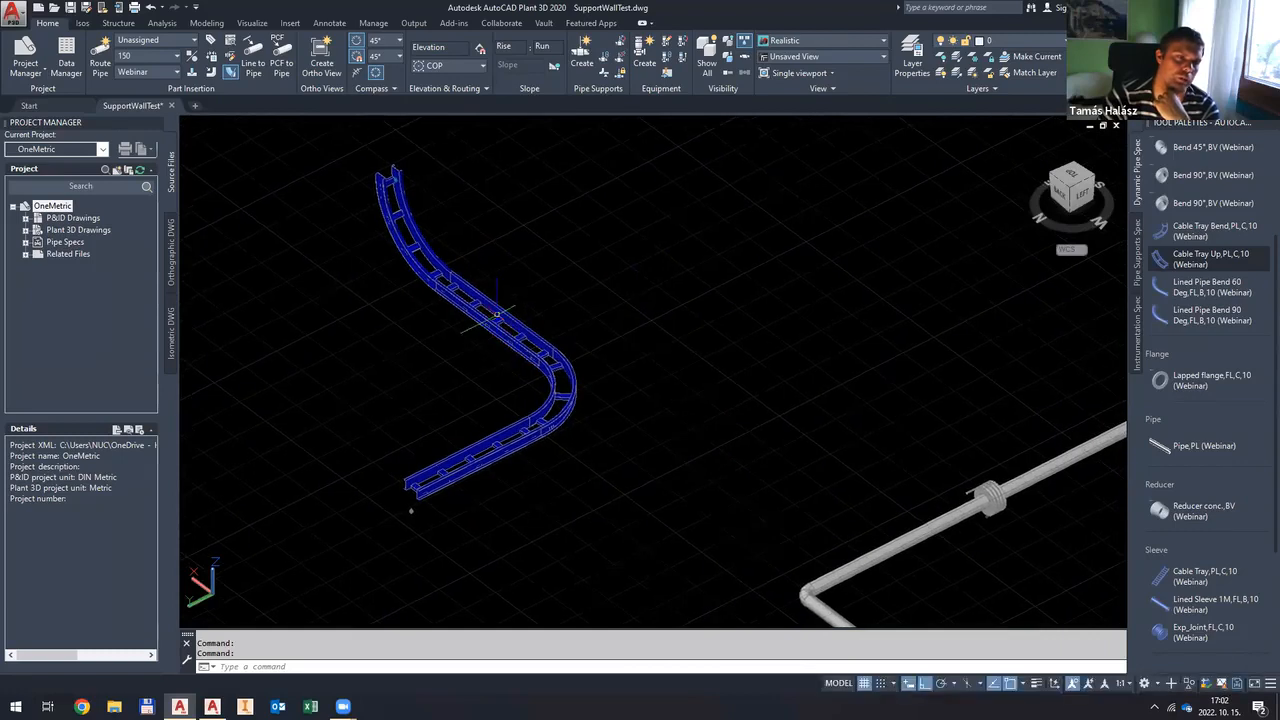
scroll(557, 434, down, 2)
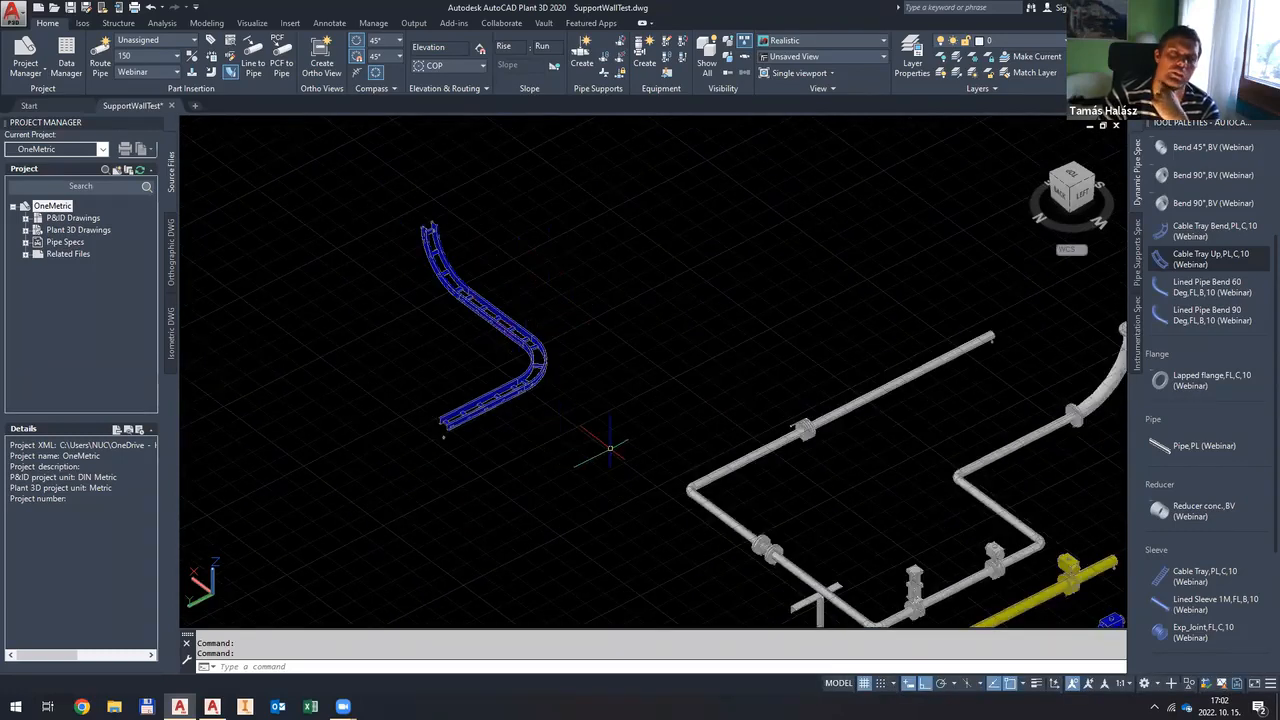
scroll(575, 412, up, 3)
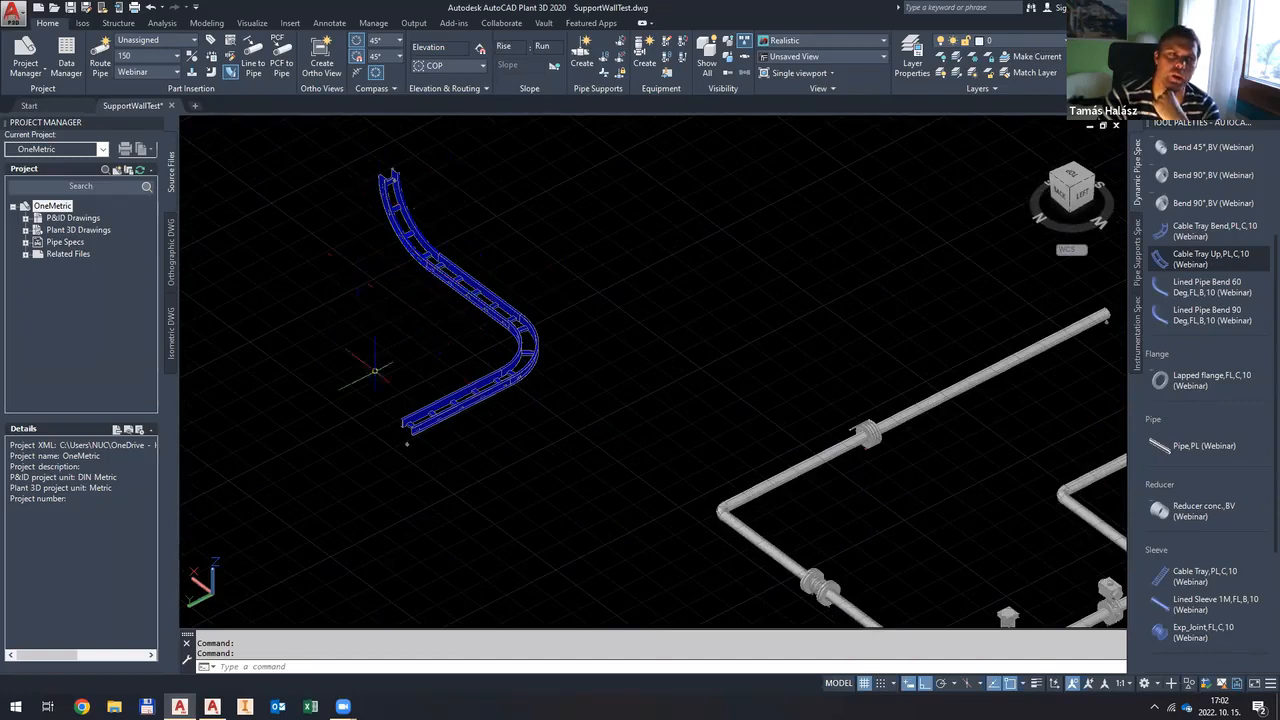
click(403, 431)
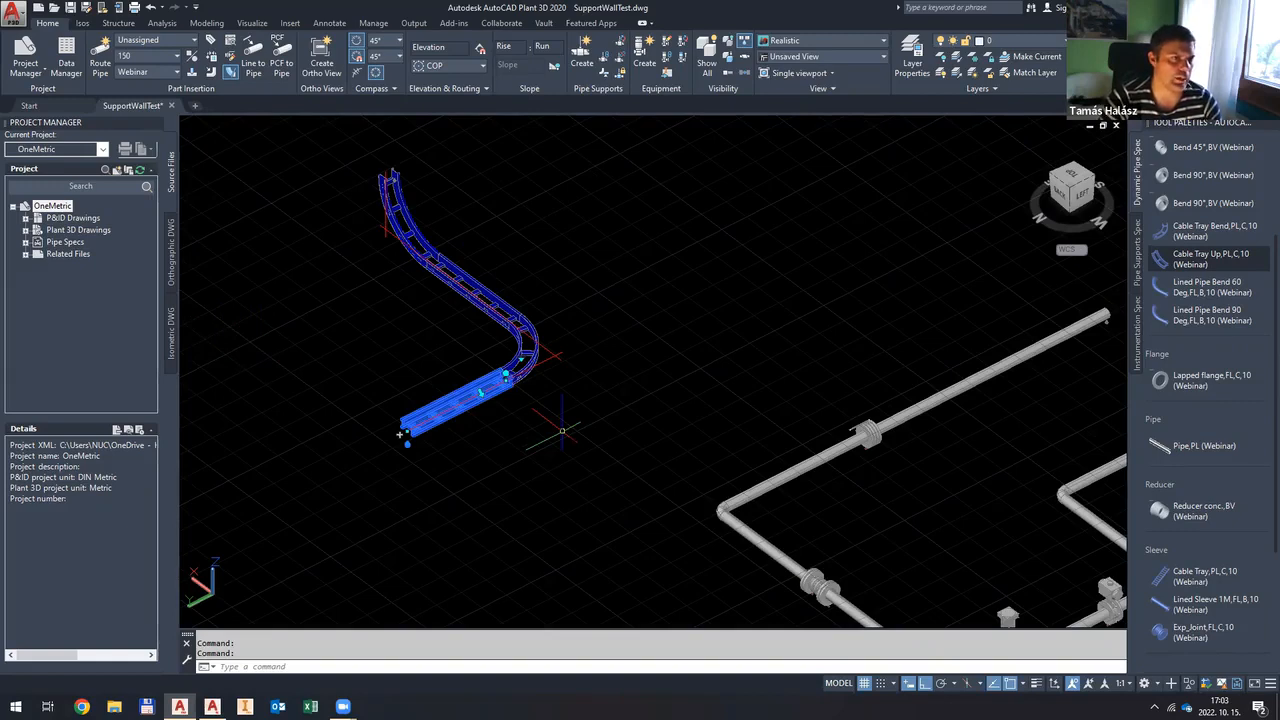
key(Escape)
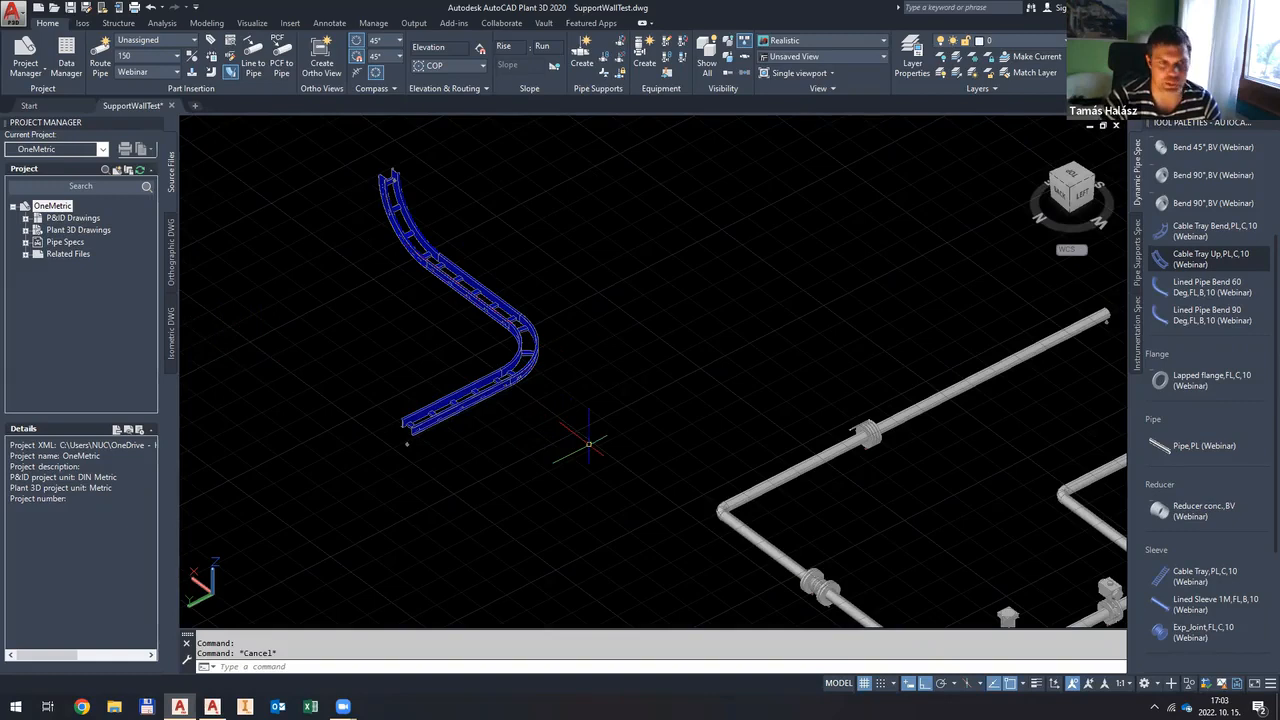
Step: Display the properties of the first straight Cable Tray and examine its part geometry and dimensions
click(432, 415)
key(ctrl+1)
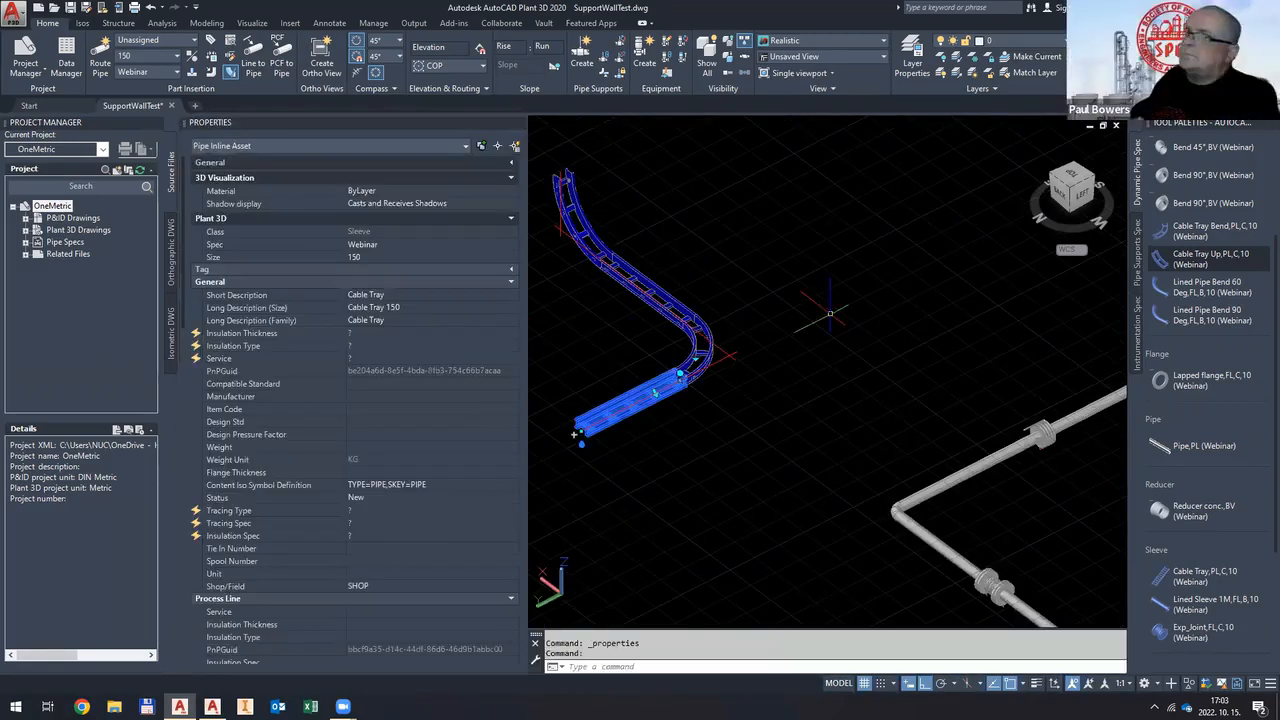
drag(187, 245, 190, 461)
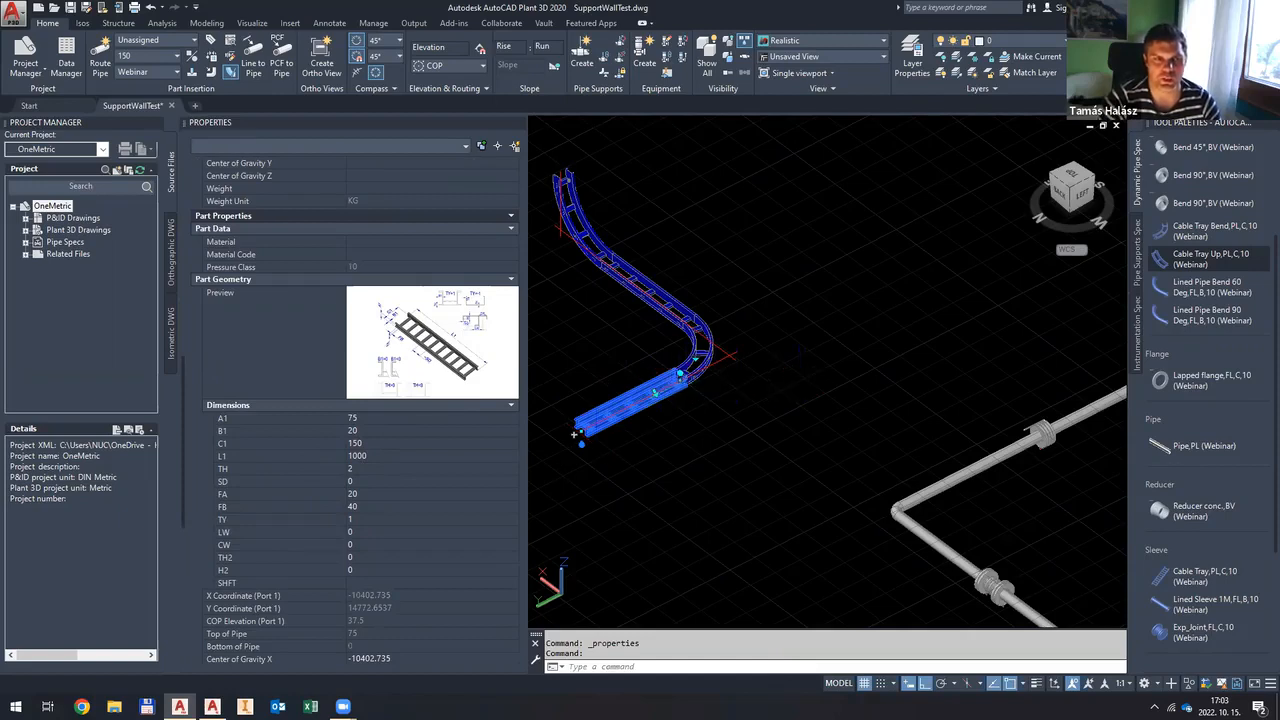
Step: Try to extend the run from the first straight tray's free end, and erase the pipe segment routed there
middle_drag(670, 457, 804, 399)
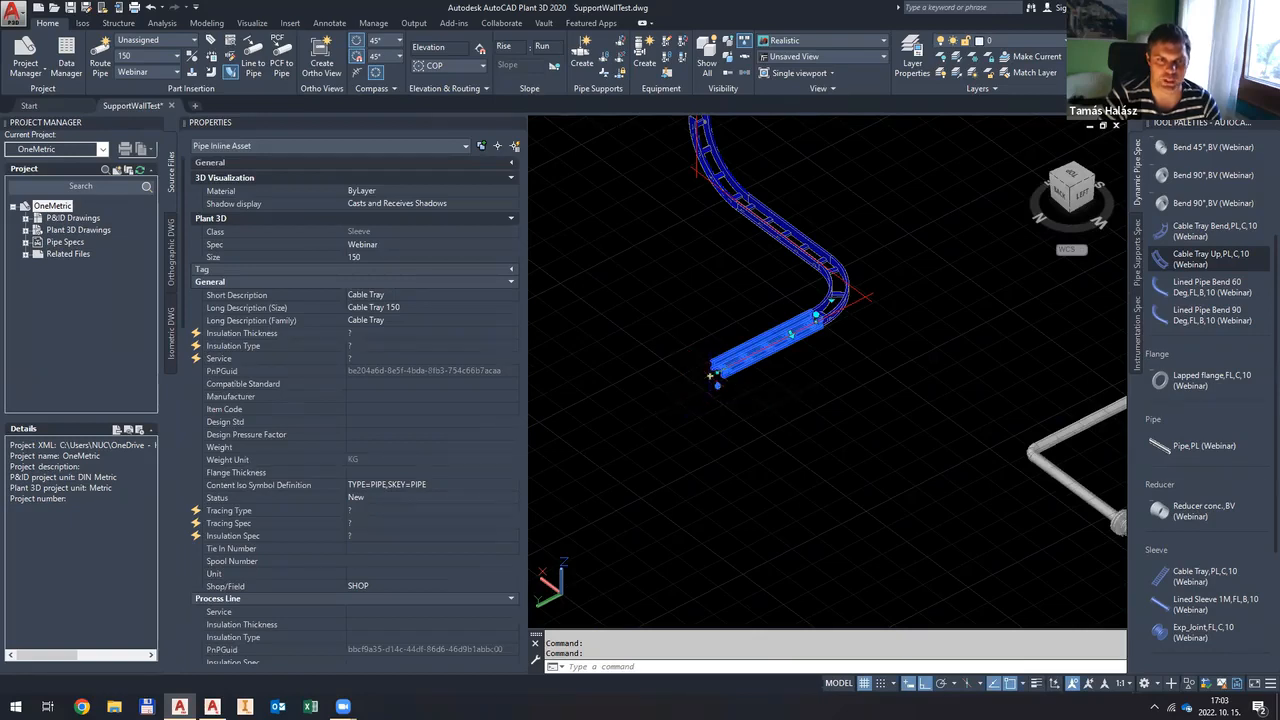
click(711, 377)
key(Escape)
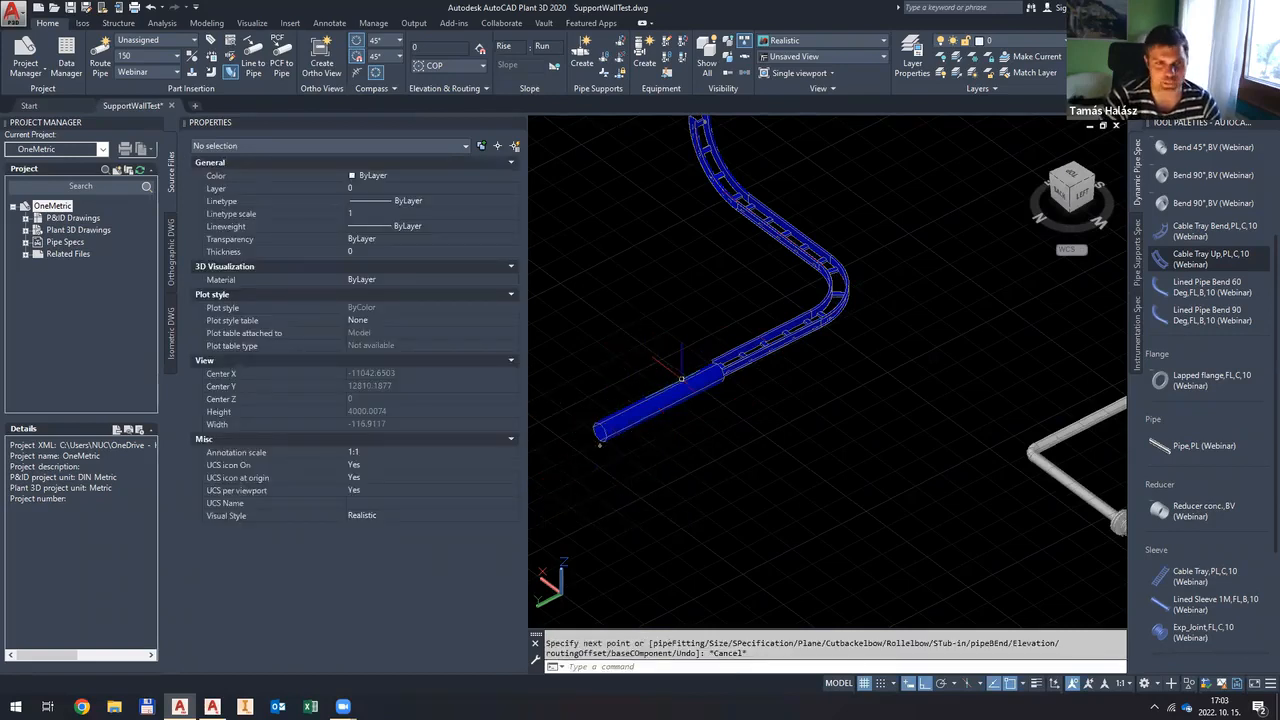
click(660, 400)
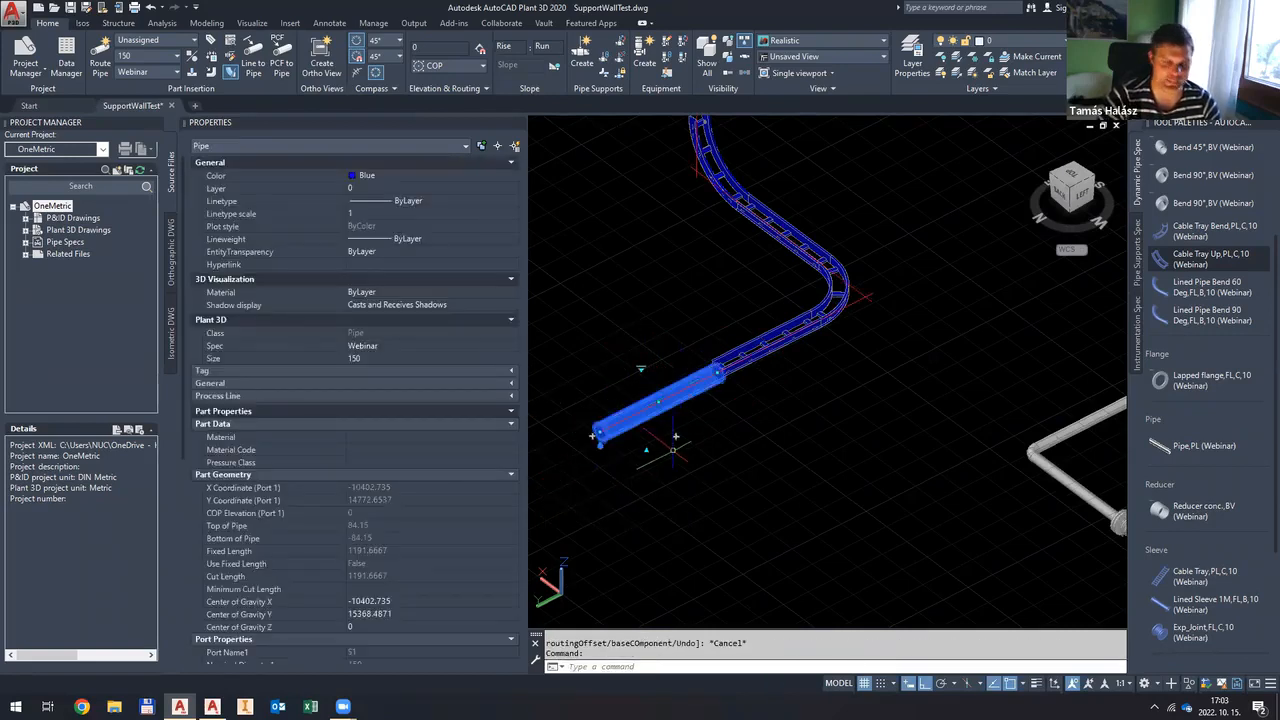
key(Delete)
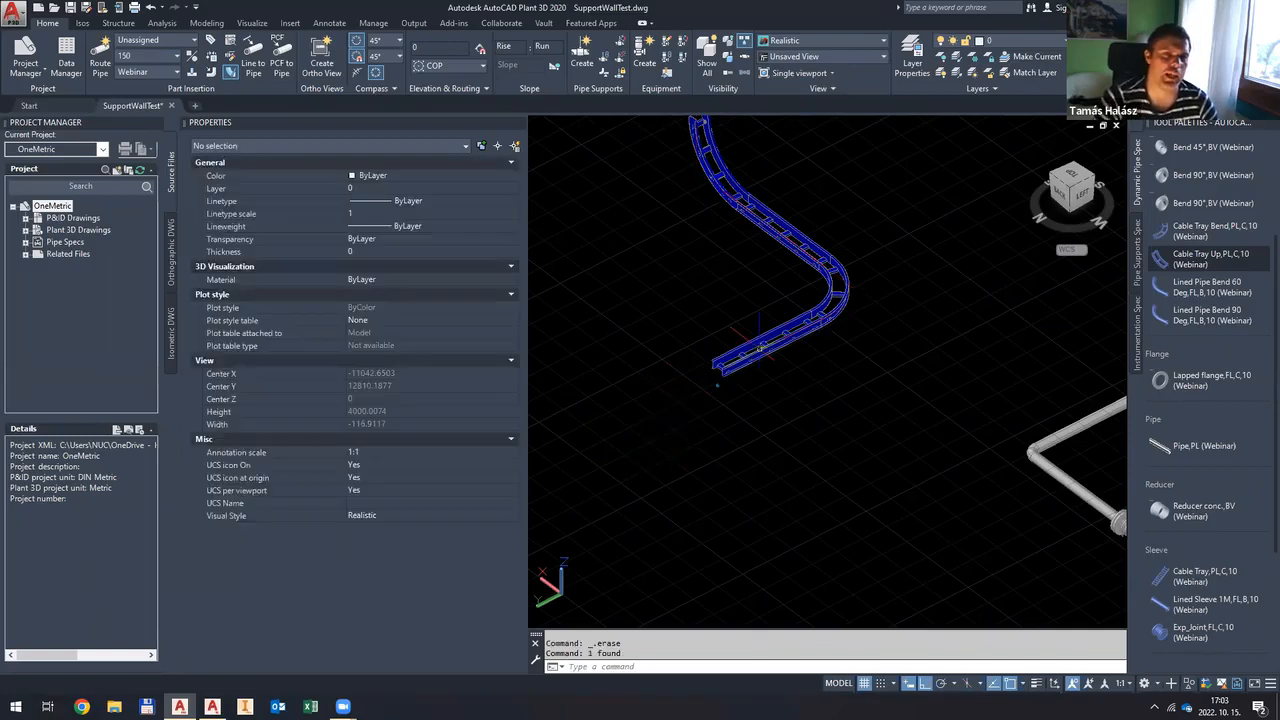
Step: Shift the connected cable tray run outward along the axis of the first straight tray by dragging that tray's free end
scroll(760, 346, up, 2)
click(745, 355)
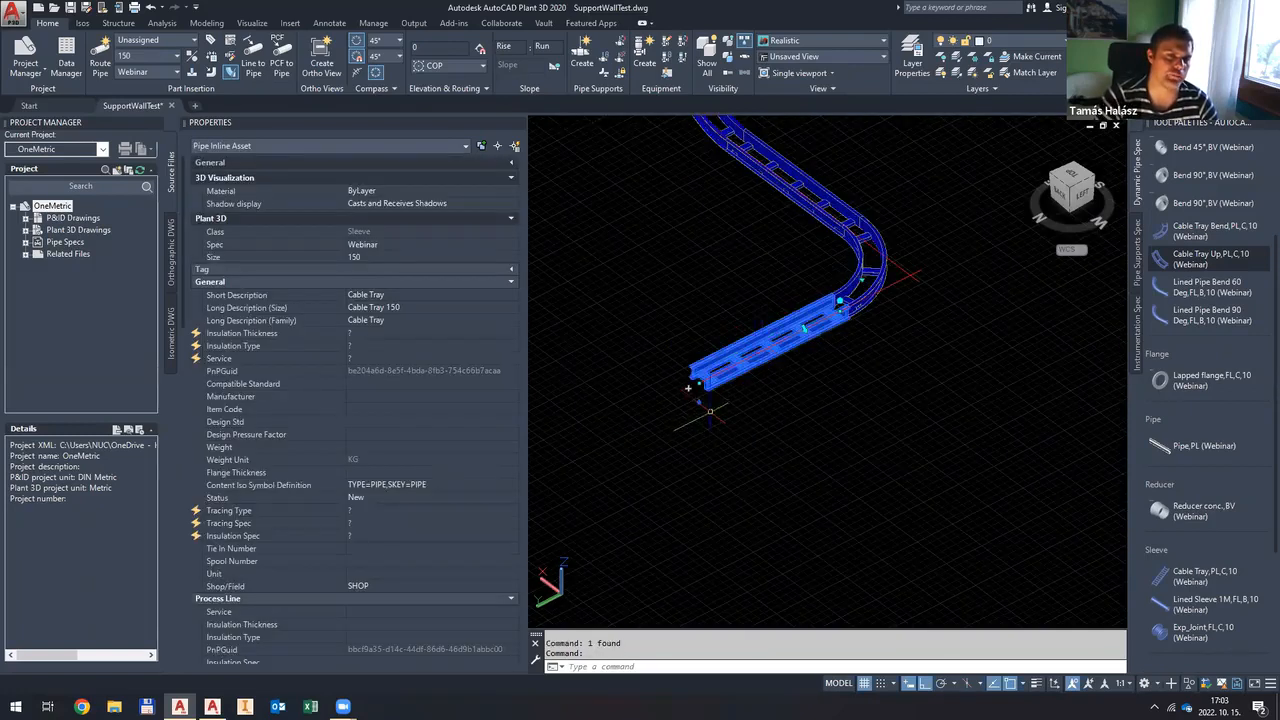
click(688, 387)
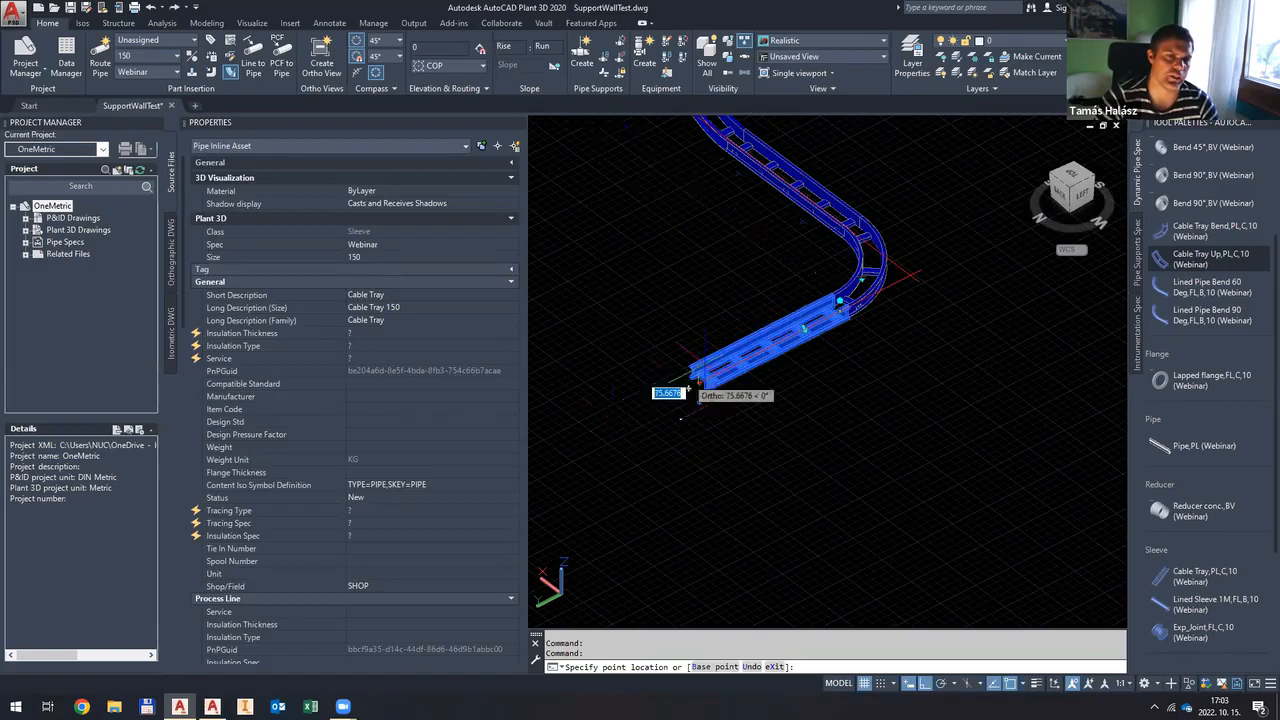
click(610, 428)
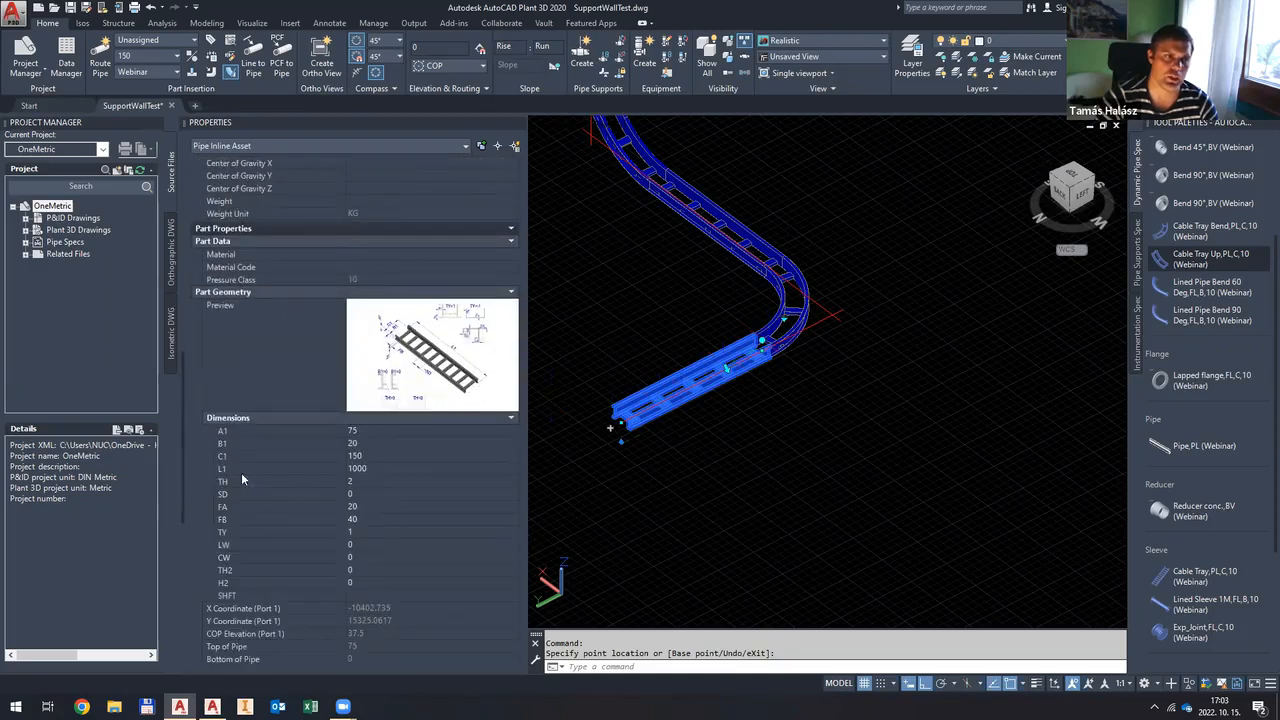
Step: Set the first straight Cable Tray's length L1 to 2500 and deselect it to view the whole run
click(410, 469)
text(25)
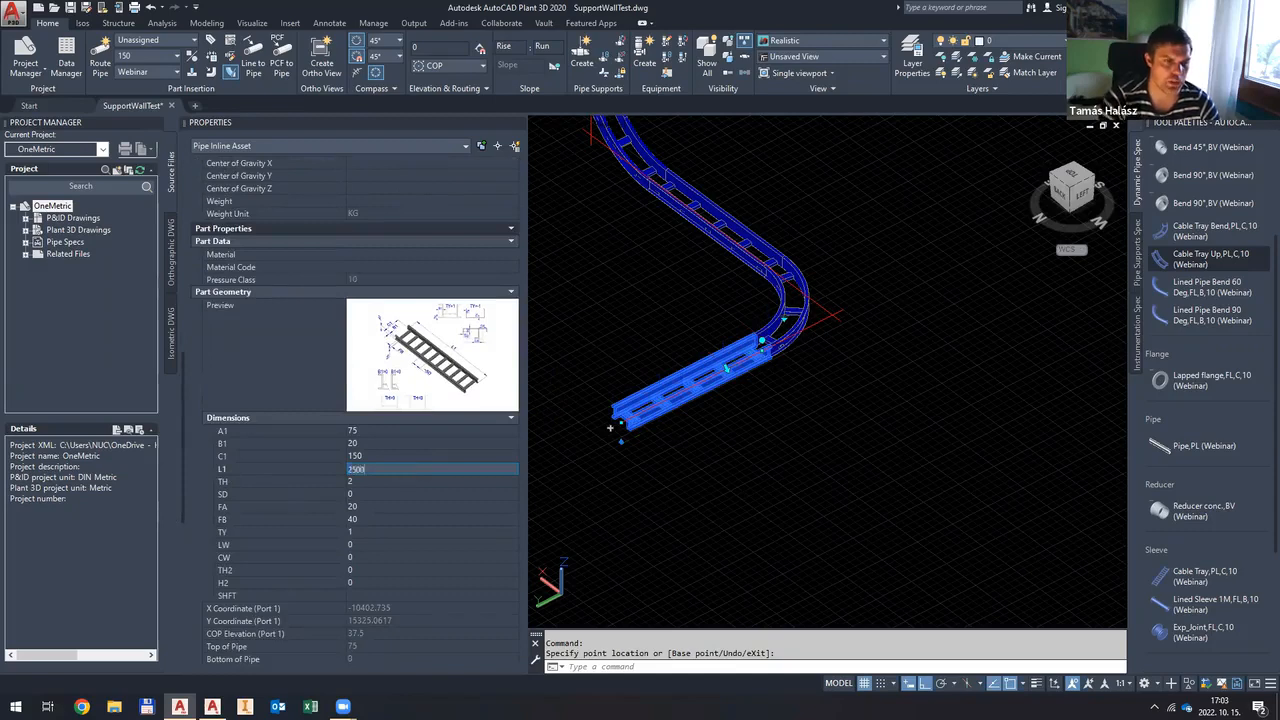
text(00)
key(Tab)
key(Escape)
scroll(891, 206, down, 3)
shift+middle_drag(891, 206, 861, 303)
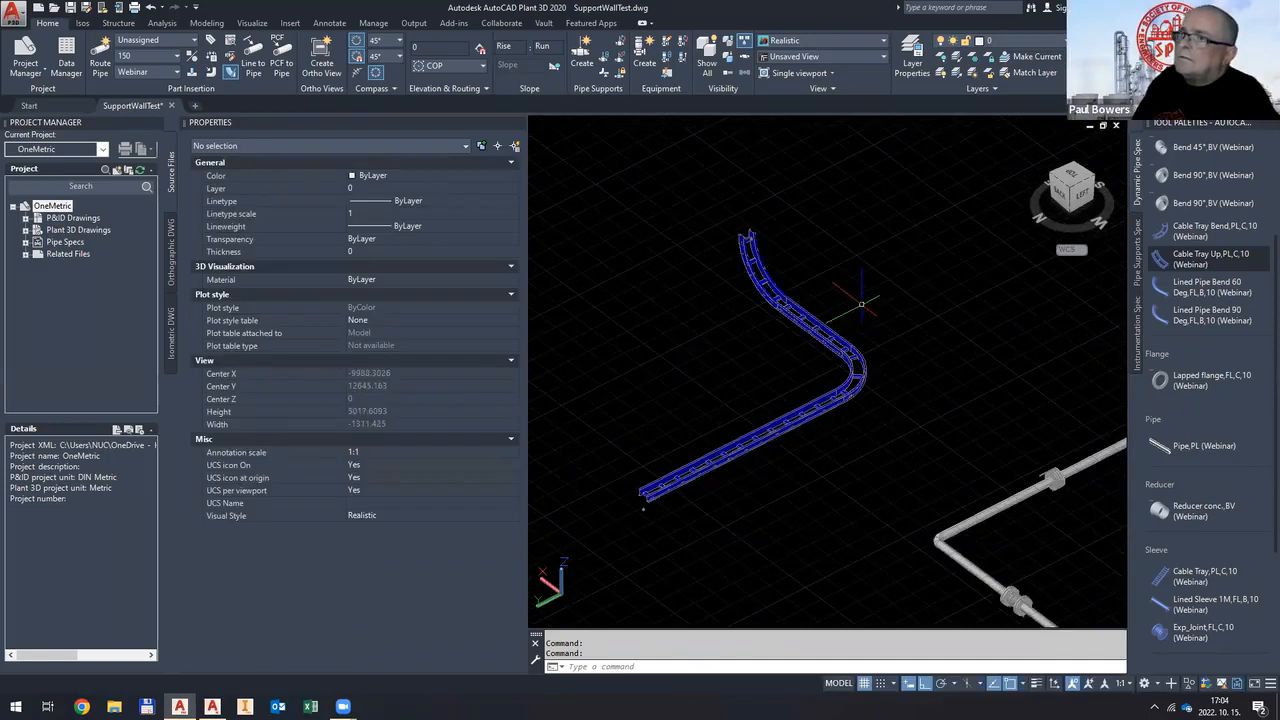